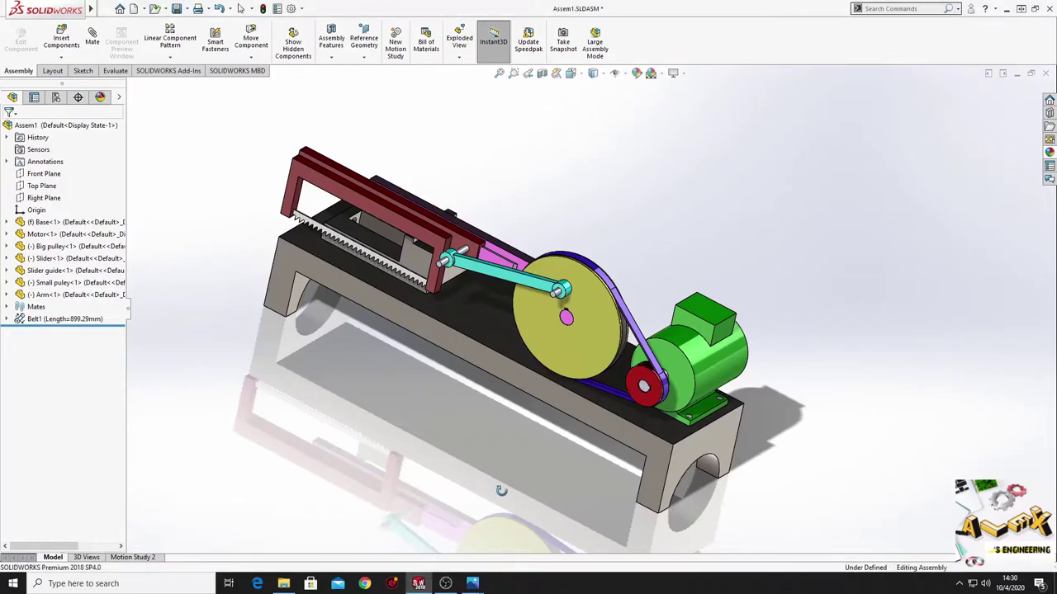
# - Orbit the belt-driven slider assembly to view it from above and then near-front
pyautogui.moveTo(501, 490)
pyautogui.mouseDown(button='middle')
pyautogui.moveTo(484, 427)
pyautogui.moveTo(517, 420)
pyautogui.moveTo(473, 486)
pyautogui.moveTo(512, 475)
pyautogui.mouseUp(button='middle')
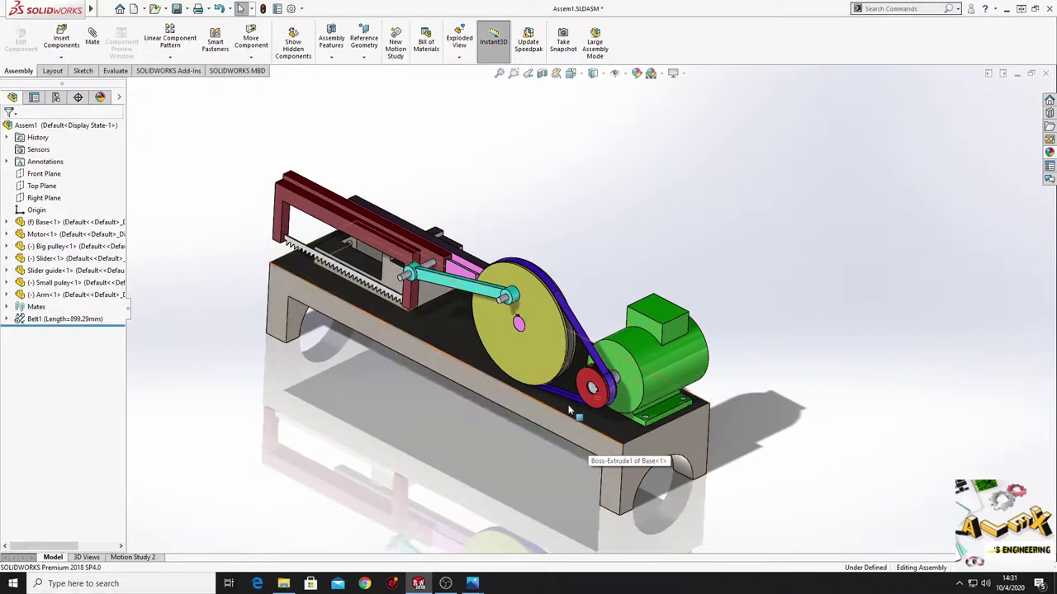
pyautogui.moveTo(595, 450)
pyautogui.mouseDown(button='middle')
pyautogui.moveTo(547, 443)
pyautogui.moveTo(489, 297)
pyautogui.moveTo(499, 283)
pyautogui.moveTo(475, 290)
pyautogui.mouseUp(button='middle')
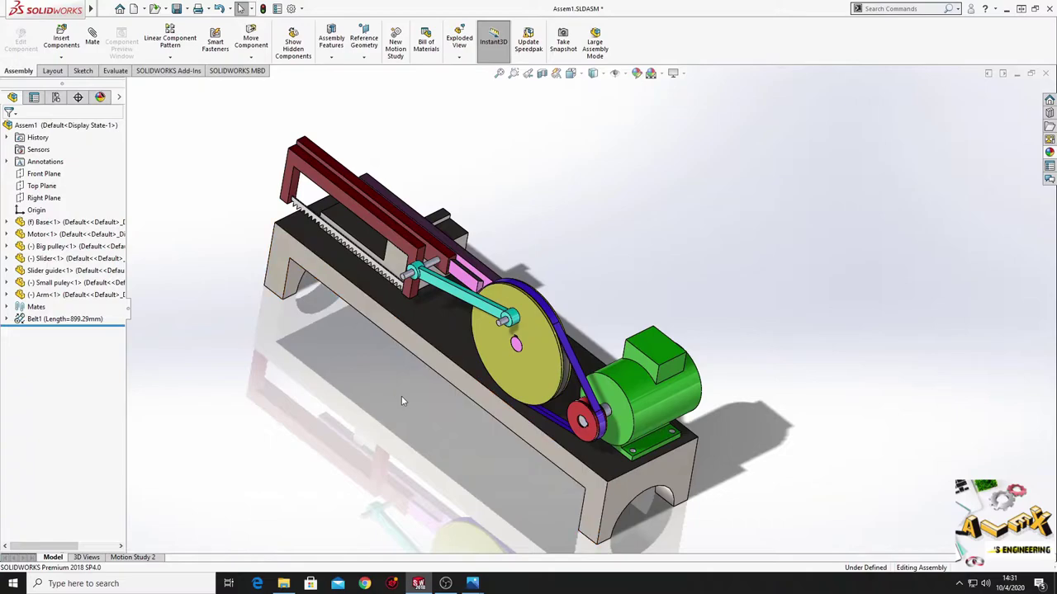
pyautogui.moveTo(401, 395)
pyautogui.mouseDown(button='middle')
pyautogui.moveTo(424, 307)
pyautogui.moveTo(430, 318)
pyautogui.mouseUp(button='middle')
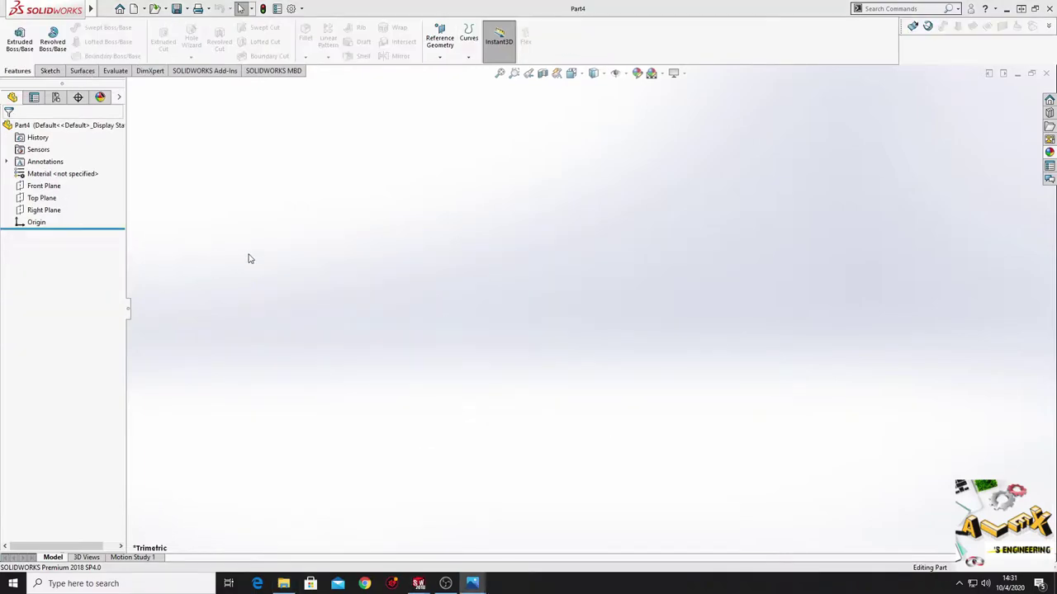
# - Start a new sketch on the Front Plane
pyautogui.click(50, 187)
pyautogui.click(83, 176)
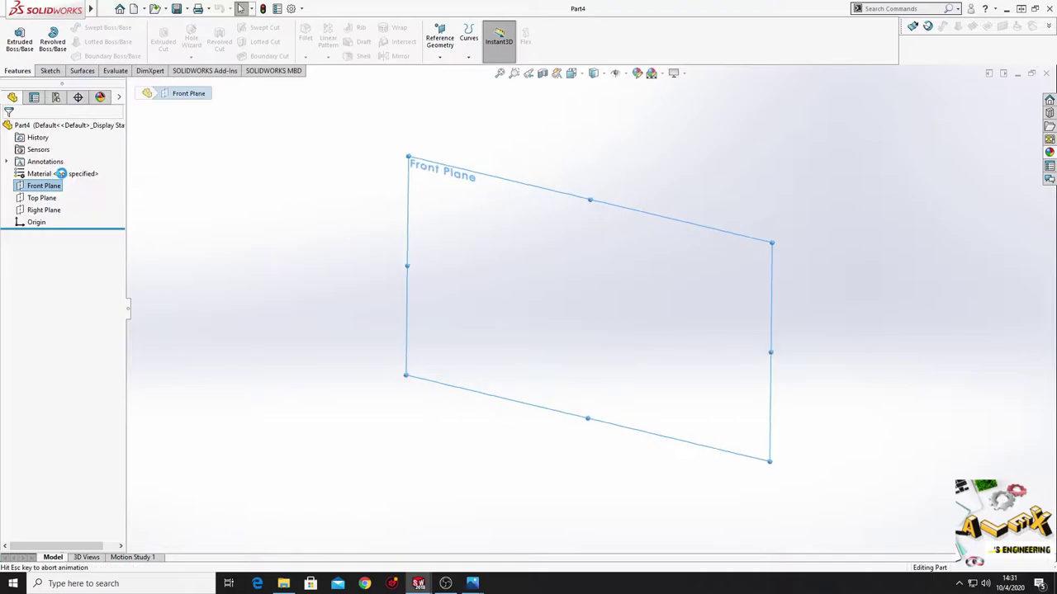
pyautogui.click(276, 294)
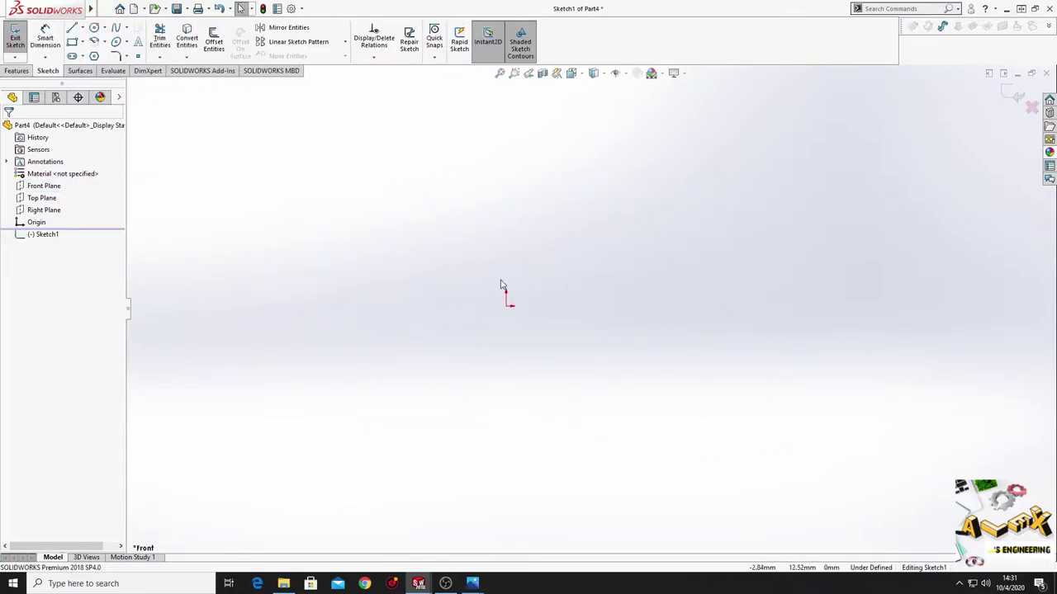
# - Draw a long, thin closed four-line rectangle with its lower-left corner at the origin
pyautogui.click(72, 29)
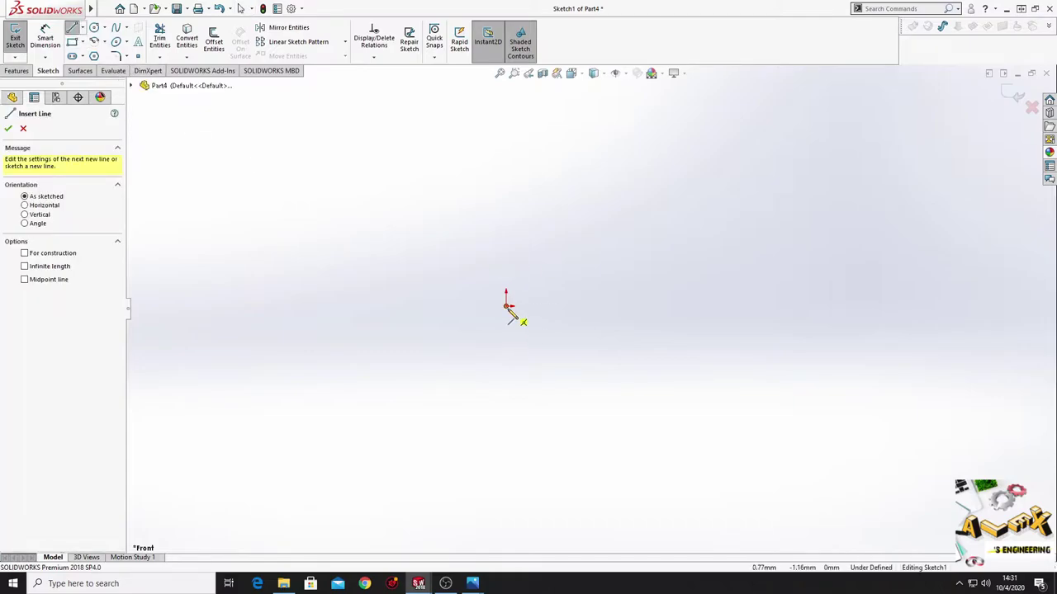
pyautogui.keyDown('ctrl'); pyautogui.moveTo(508, 307); pyautogui.dragTo(413, 328, button='middle'); pyautogui.keyUp('ctrl')
pyautogui.click(412, 326)
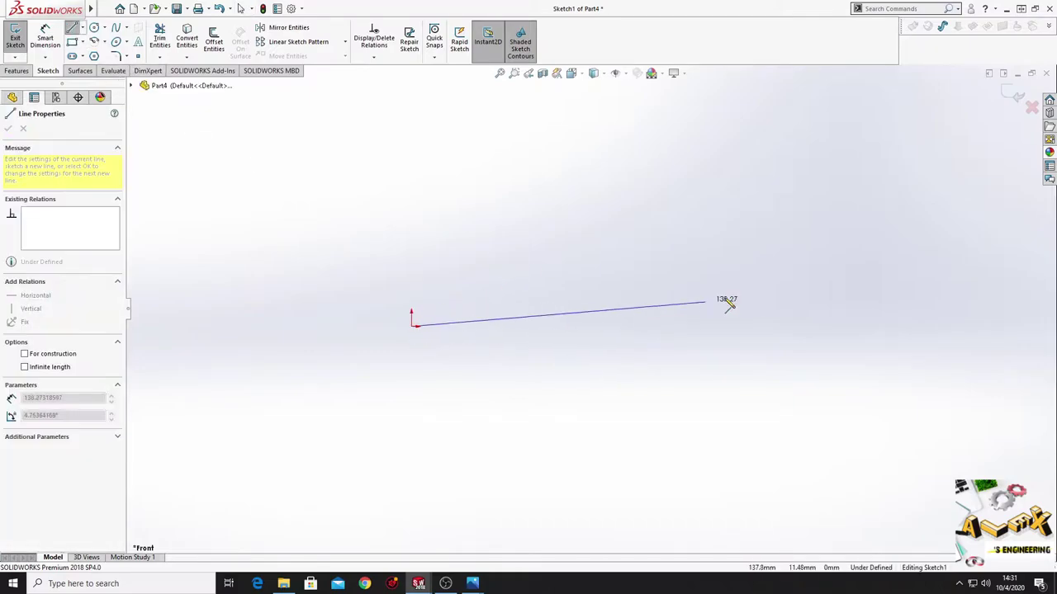
pyautogui.keyDown('ctrl'); pyautogui.moveTo(904, 323); pyautogui.dragTo(760, 341, button='middle'); pyautogui.keyUp('ctrl')
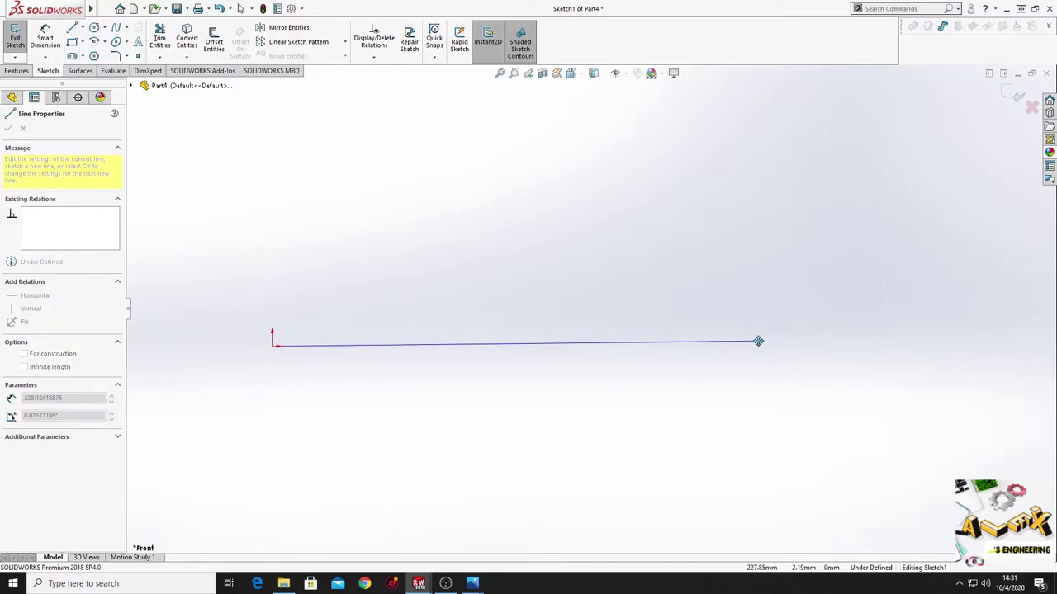
pyautogui.click(818, 345)
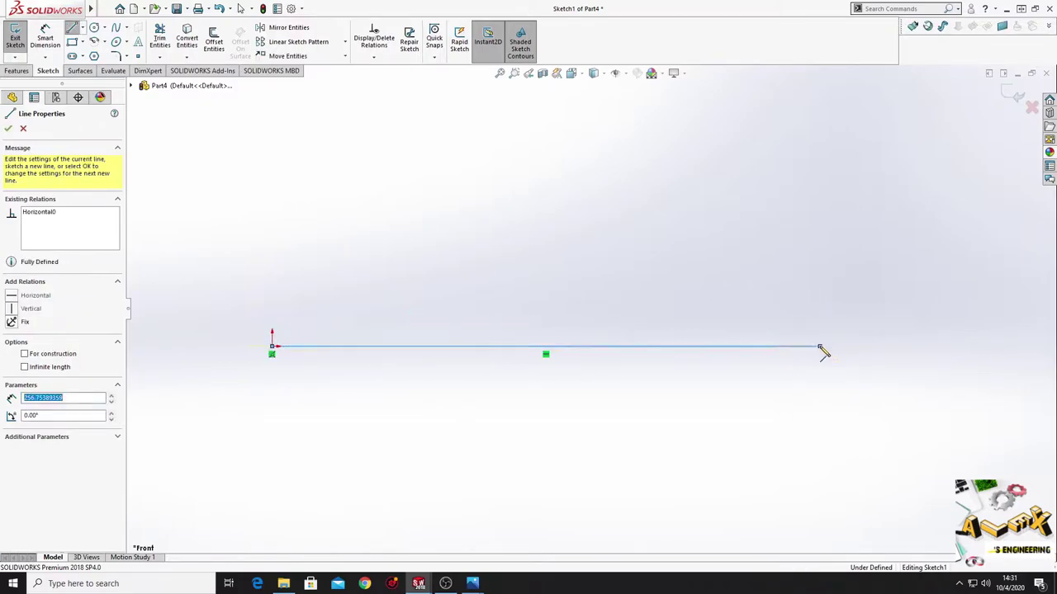
pyautogui.click(819, 294)
pyautogui.click(272, 294)
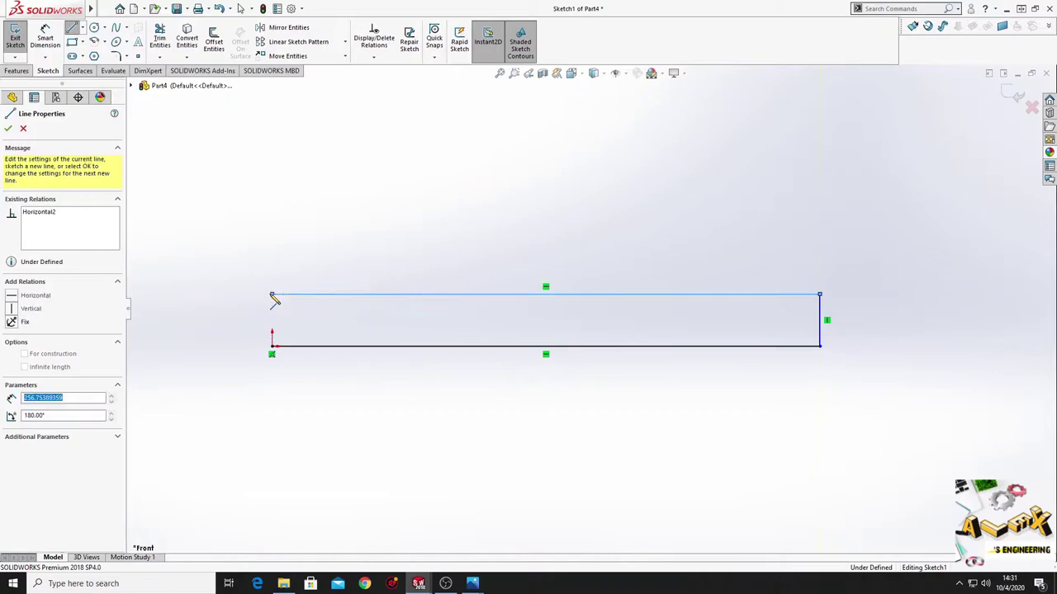
pyautogui.click(271, 345)
pyautogui.rightClick(231, 278)
# - Dimension the rectangle's bottom edge to 525 mm
pyautogui.click(298, 284)
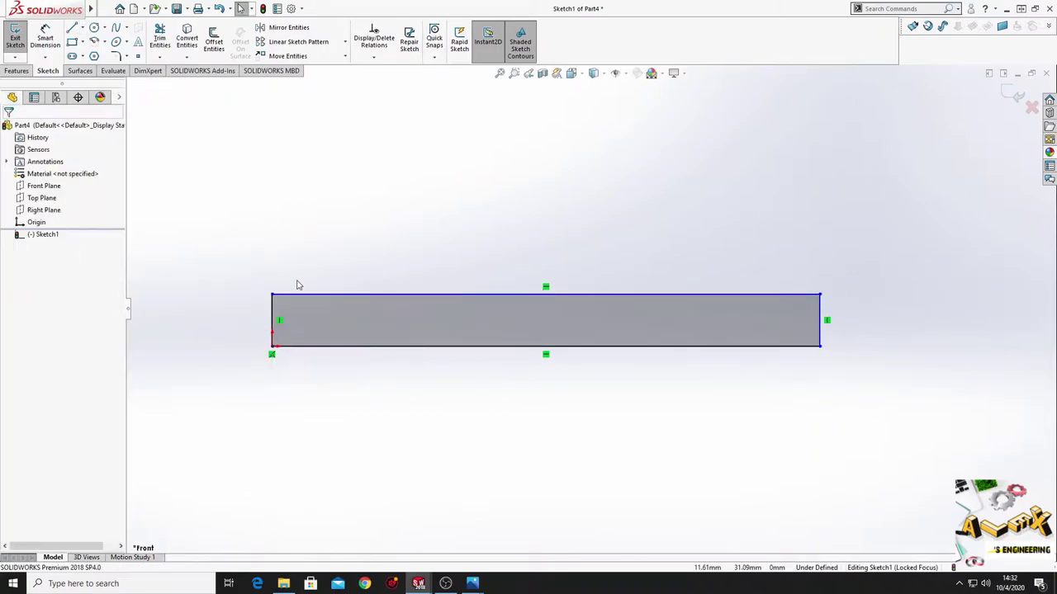
pyautogui.click(45, 37)
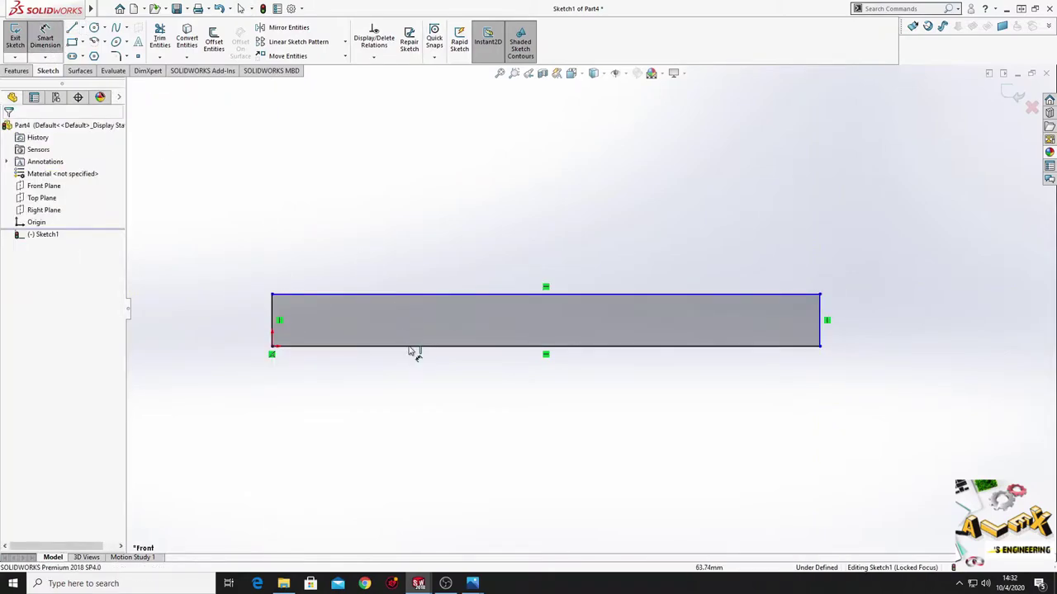
pyautogui.click(412, 347)
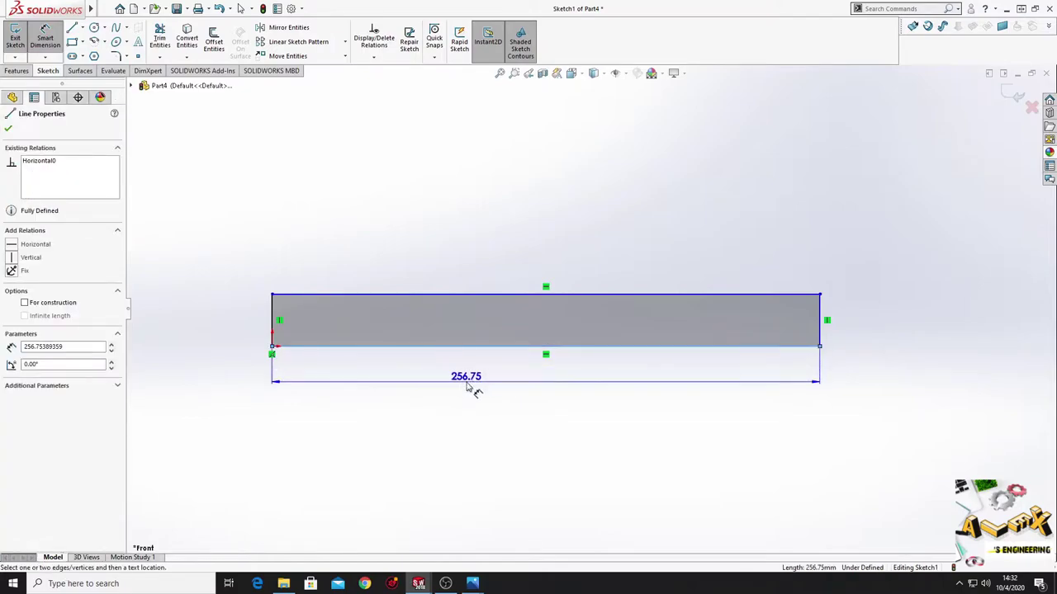
pyautogui.click(472, 387)
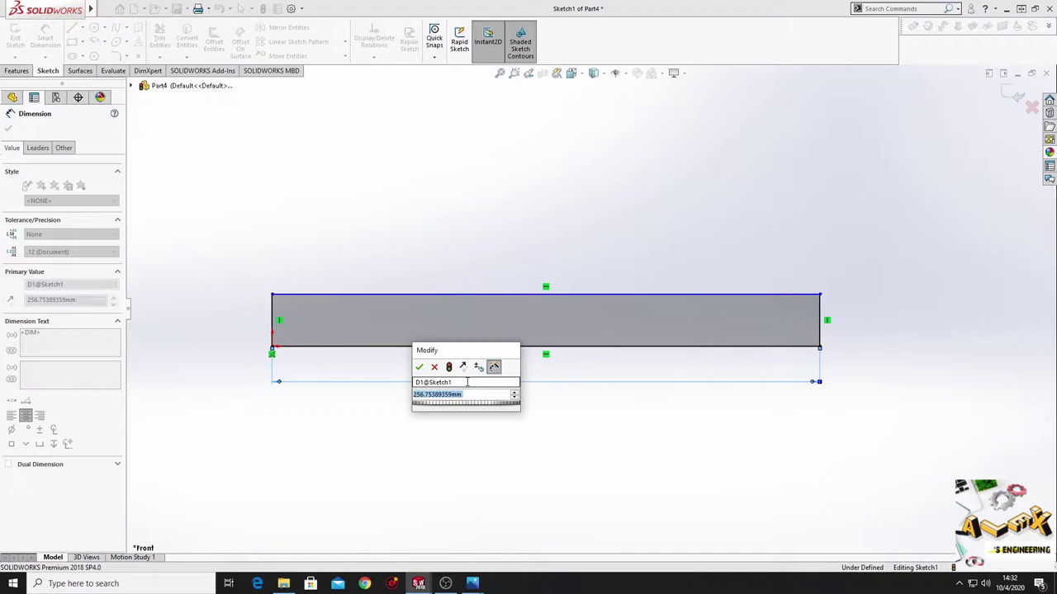
pyautogui.write('525')
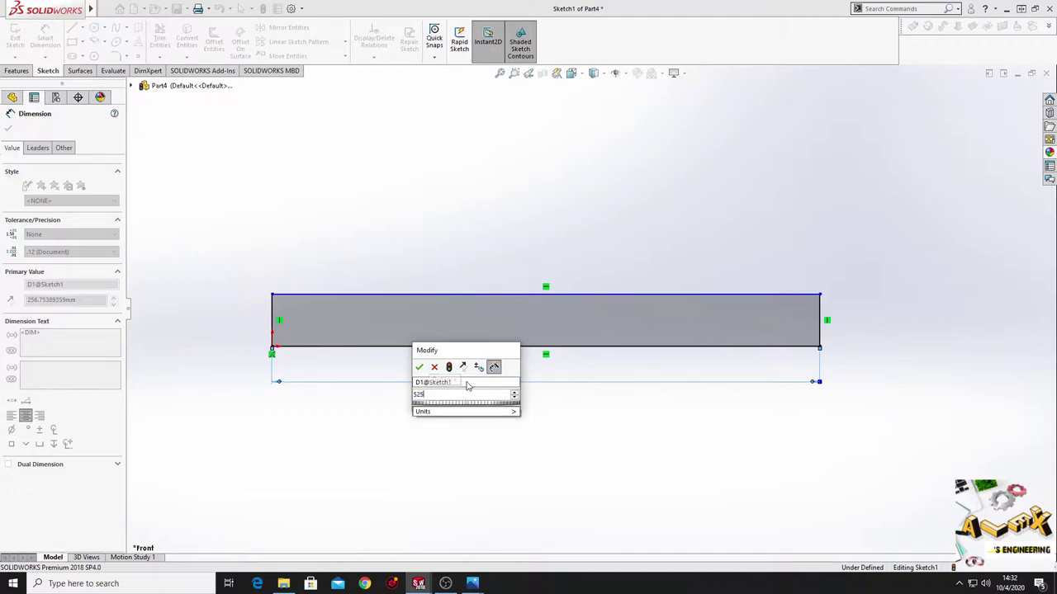
pyautogui.press('Return')
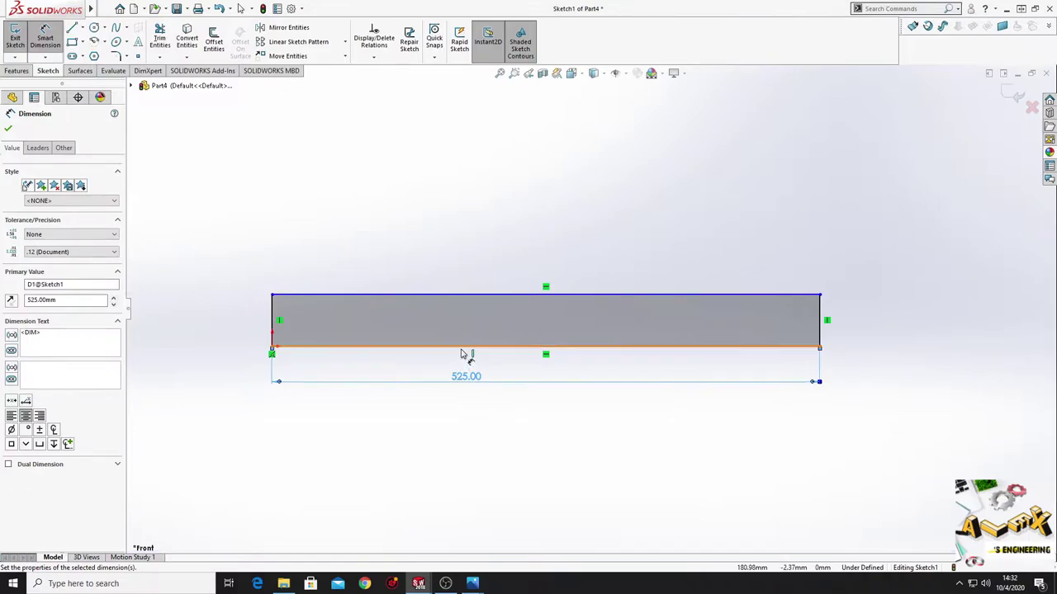
# - Dimension the rectangle's height to 50 mm
pyautogui.click(472, 295)
pyautogui.click(473, 302)
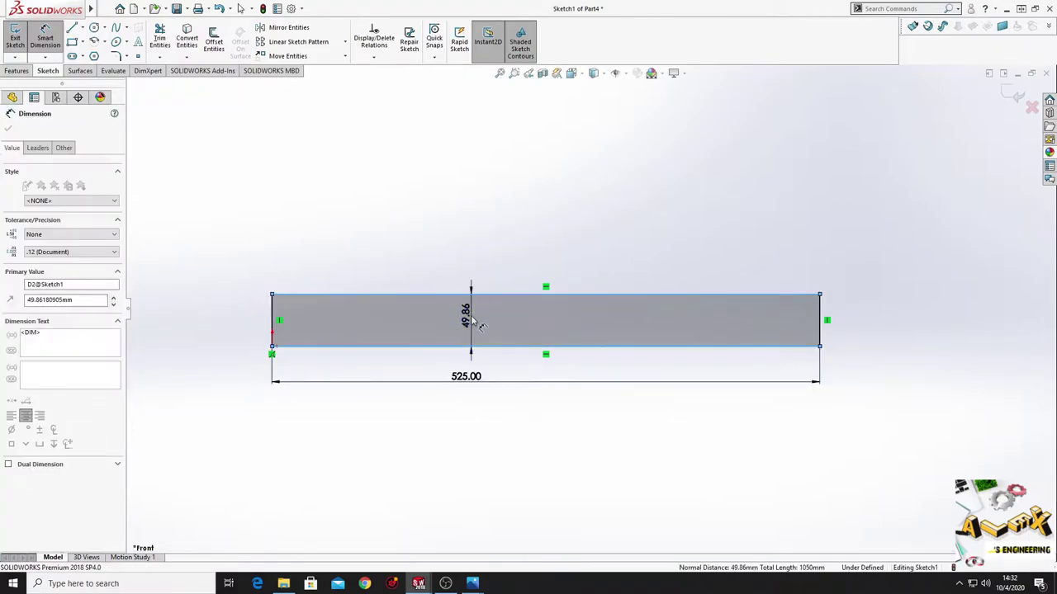
pyautogui.write('50')
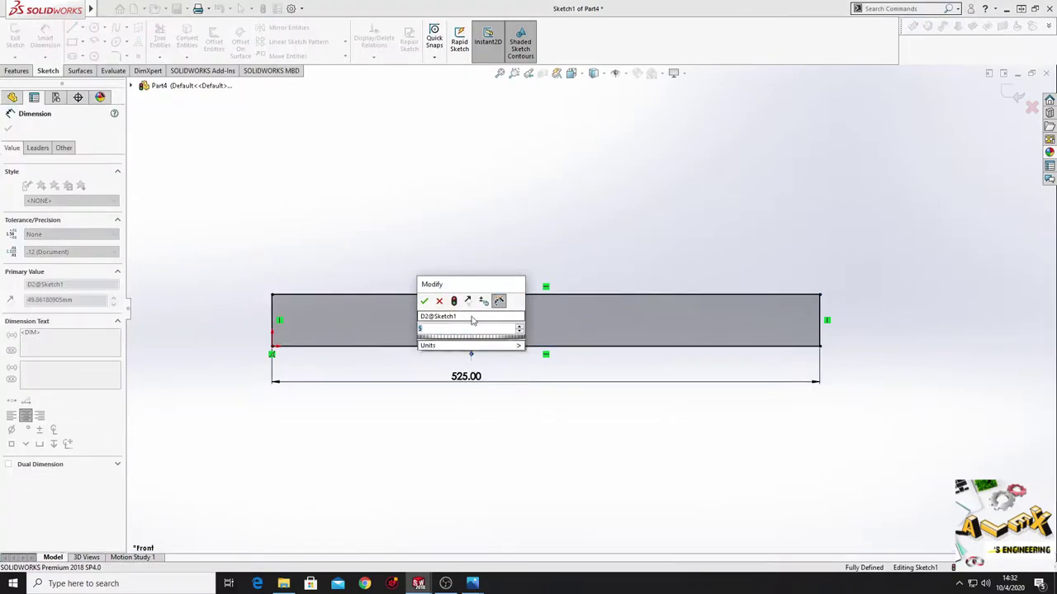
pyautogui.press('Return')
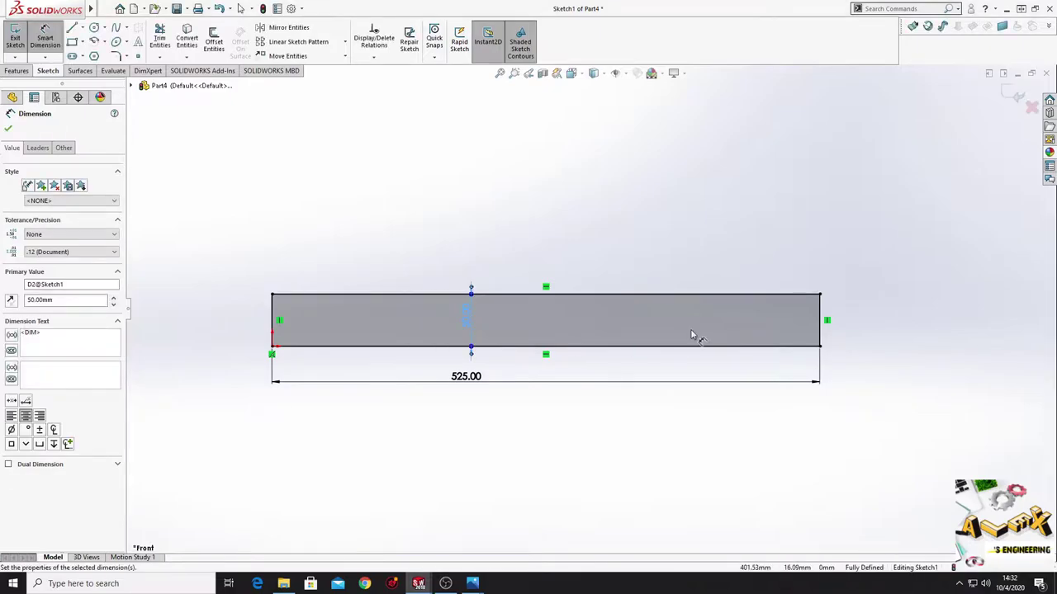
pyautogui.keyDown('ctrl'); pyautogui.moveTo(696, 337); pyautogui.dragTo(630, 356, button='middle'); pyautogui.keyUp('ctrl')
pyautogui.scroll(-3, 630, 356)
pyautogui.rightClick(542, 168)
# - Sketch a circle over the rectangle's right end
pyautogui.click(587, 200)
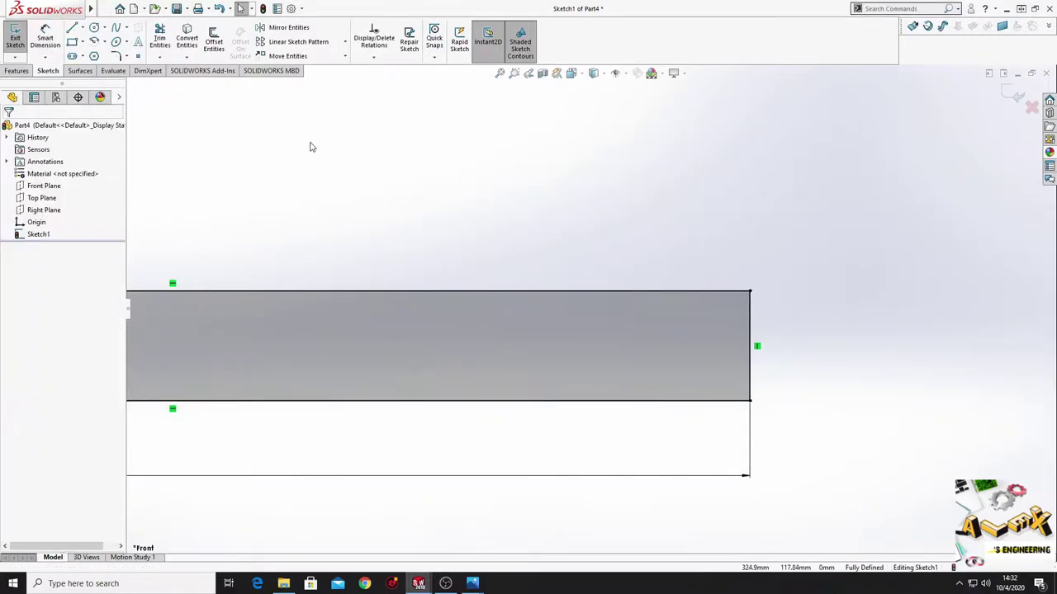
pyautogui.keyDown('ctrl'); pyautogui.moveTo(309, 146); pyautogui.dragTo(382, 160, button='middle'); pyautogui.keyUp('ctrl')
pyautogui.click(95, 29)
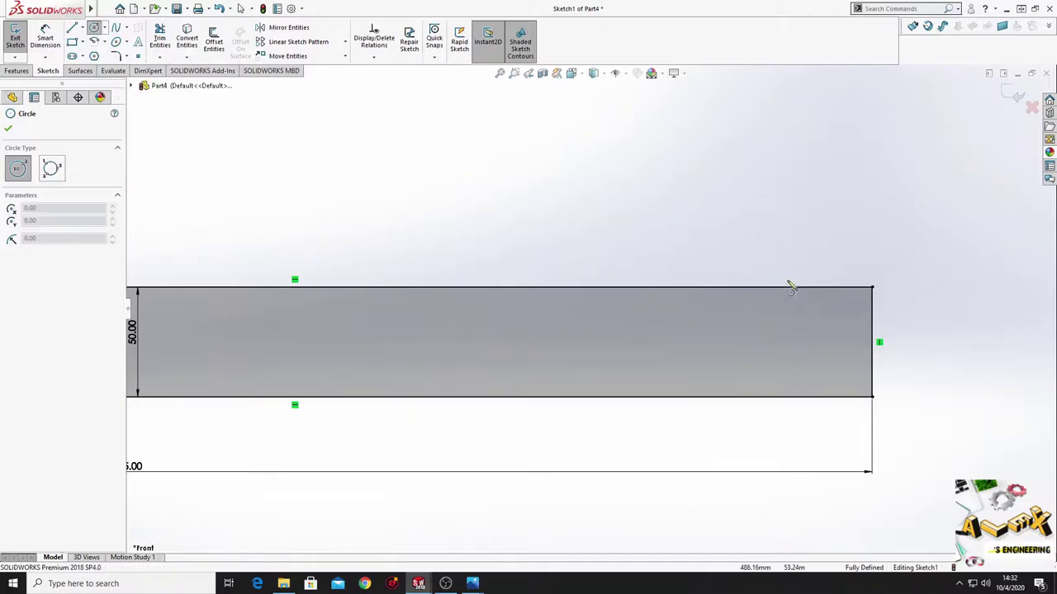
pyautogui.click(782, 345)
pyautogui.click(832, 385)
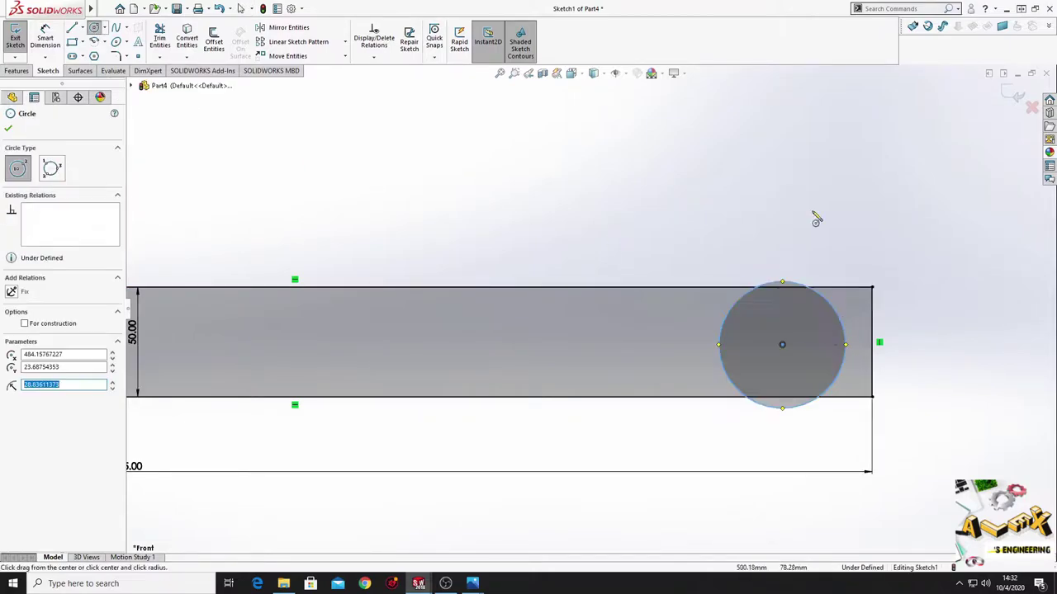
pyautogui.rightClick(798, 180)
pyautogui.click(819, 187)
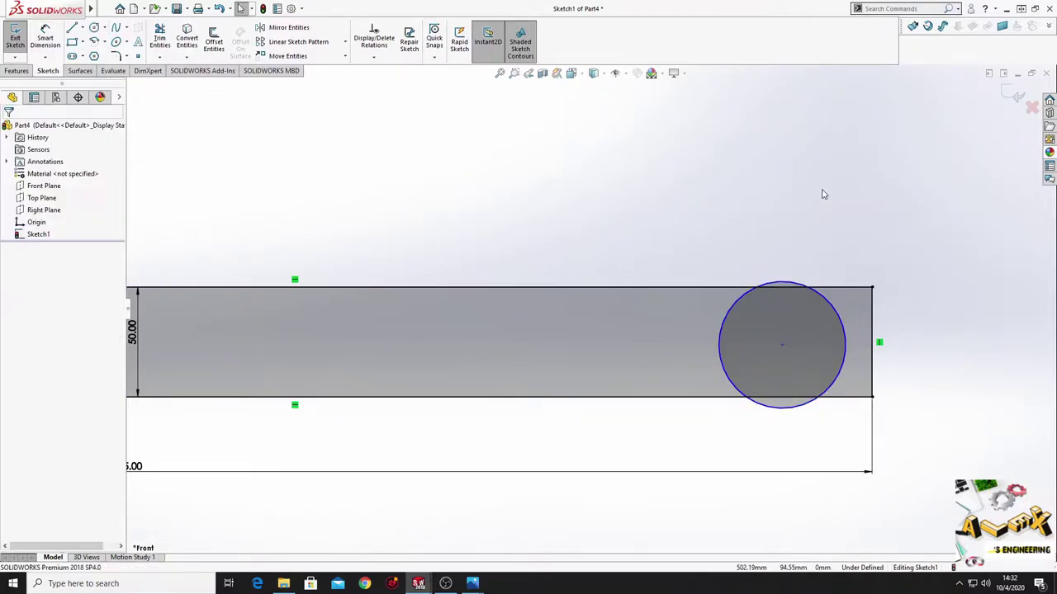
# - Make the circle tangent to the rectangle's right, top and bottom edges
pyautogui.click(844, 334)
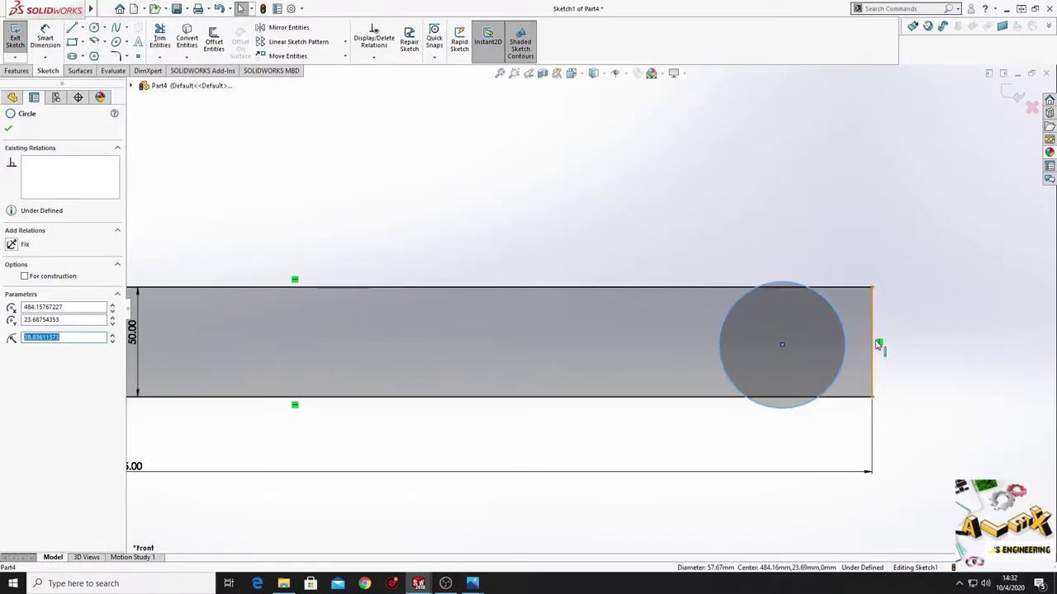
pyautogui.keyDown('ctrl'); pyautogui.click(874, 345); pyautogui.keyUp('ctrl')
pyautogui.click(913, 306)
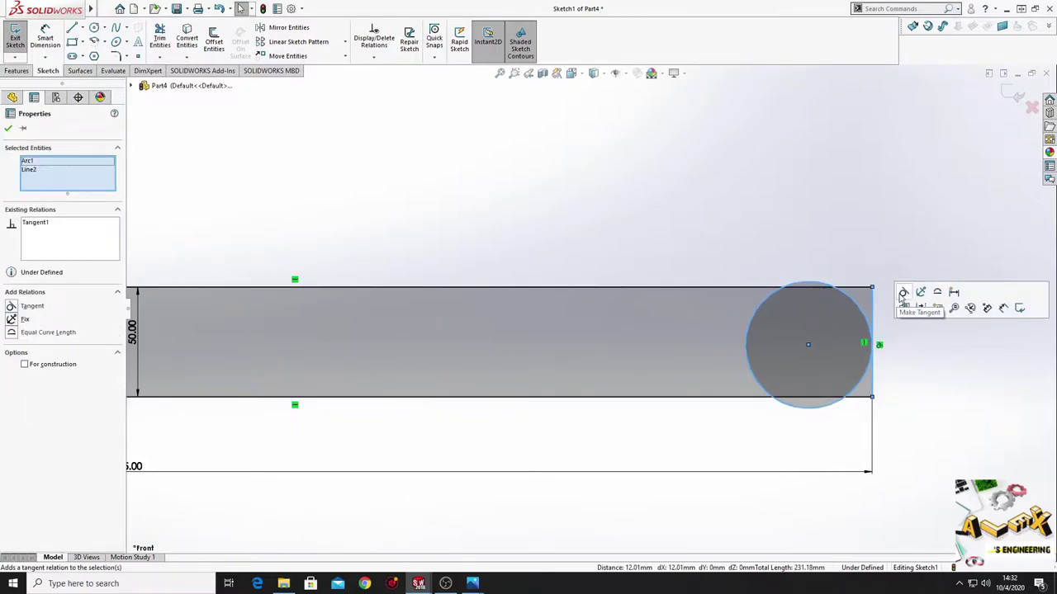
pyautogui.click(847, 275)
pyautogui.click(848, 288)
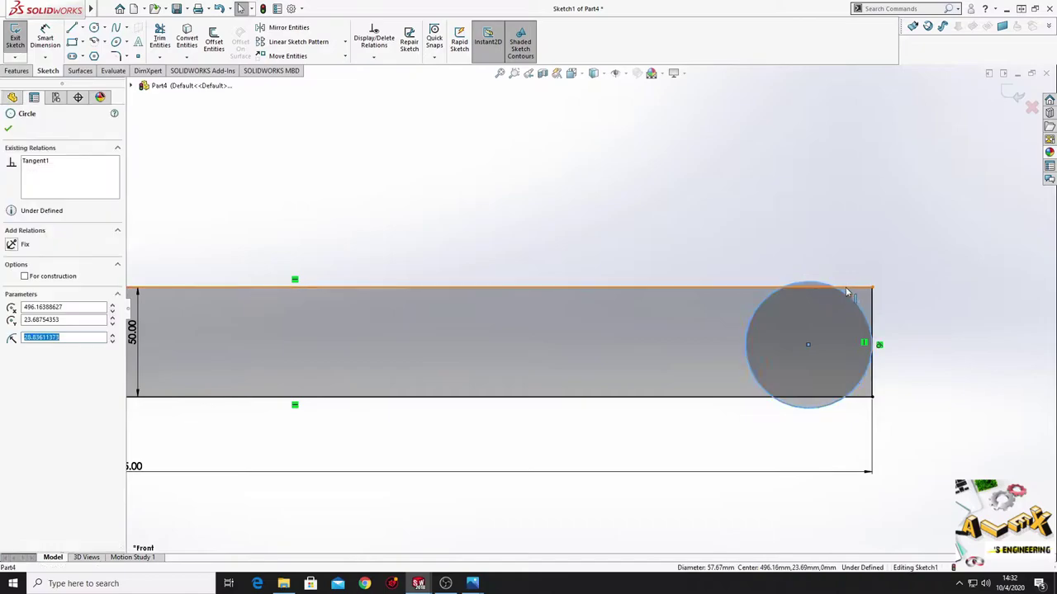
pyautogui.keyDown('ctrl'); pyautogui.click(848, 290); pyautogui.keyUp('ctrl')
pyautogui.click(890, 250)
pyautogui.click(900, 272)
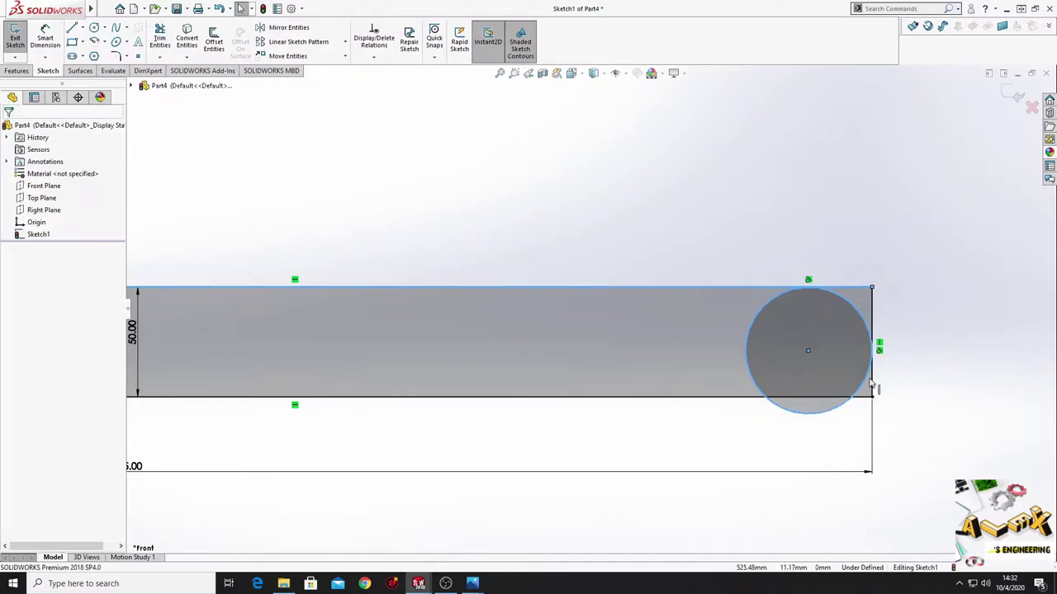
pyautogui.click(838, 417)
pyautogui.click(854, 398)
pyautogui.keyDown('ctrl'); pyautogui.click(858, 388); pyautogui.keyUp('ctrl')
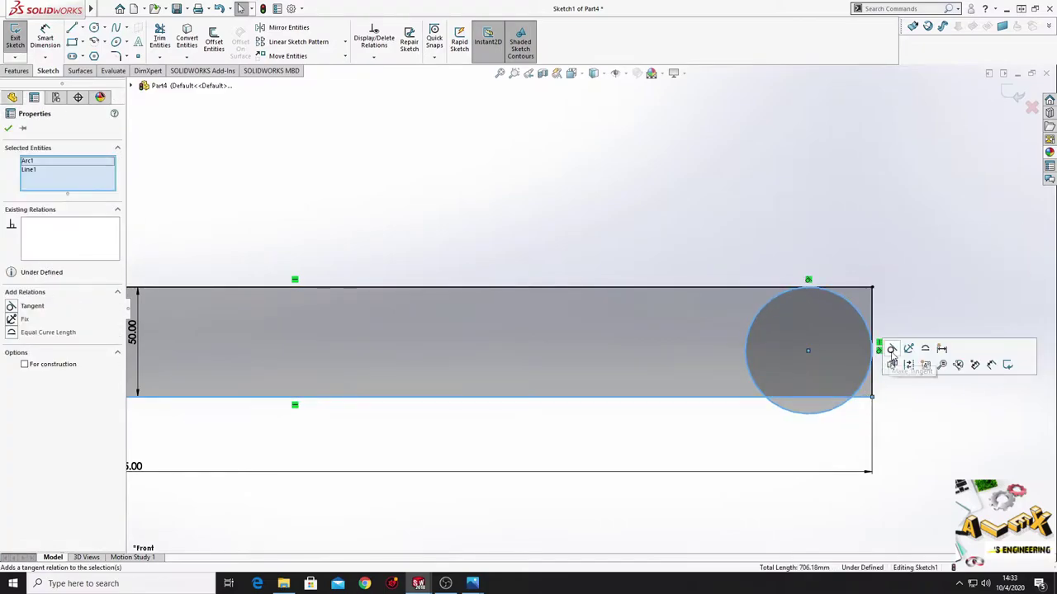
pyautogui.click(896, 351)
pyautogui.click(909, 259)
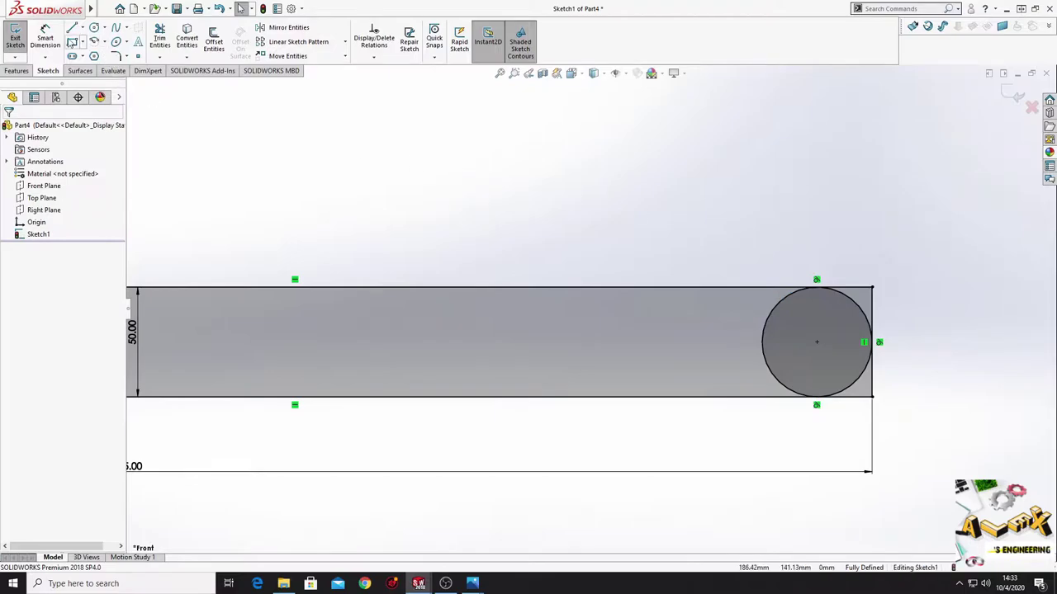
pyautogui.click(159, 38)
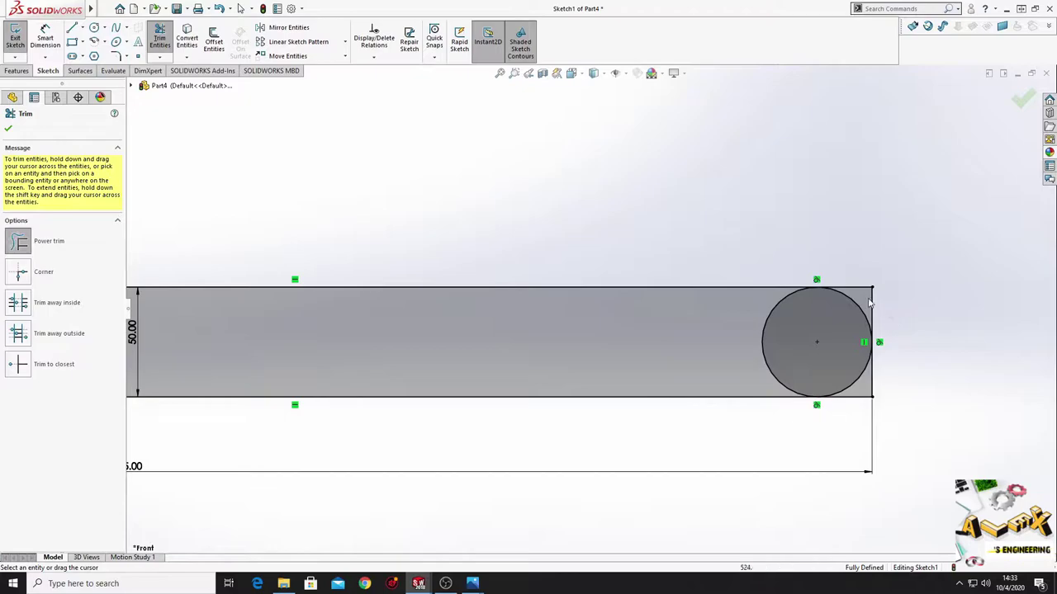
# - Trim away the right edge, leftover lines and inner arc to form a round-ended slot
pyautogui.moveTo(868, 303)
pyautogui.mouseDown()
pyautogui.moveTo(914, 360)
pyautogui.moveTo(854, 413)
pyautogui.mouseUp()
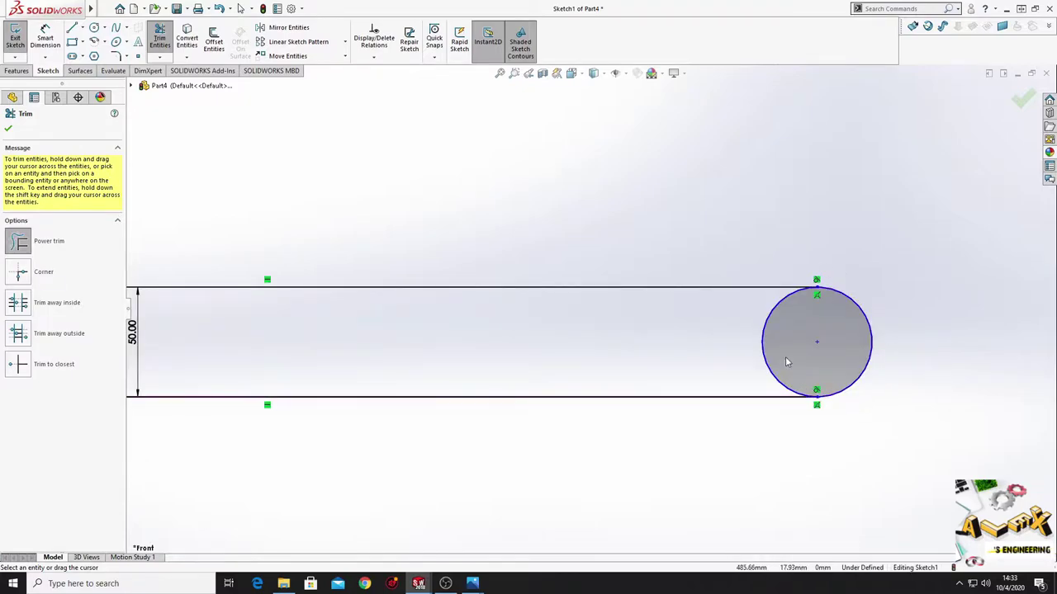
pyautogui.moveTo(789, 363); pyautogui.dragTo(712, 349)
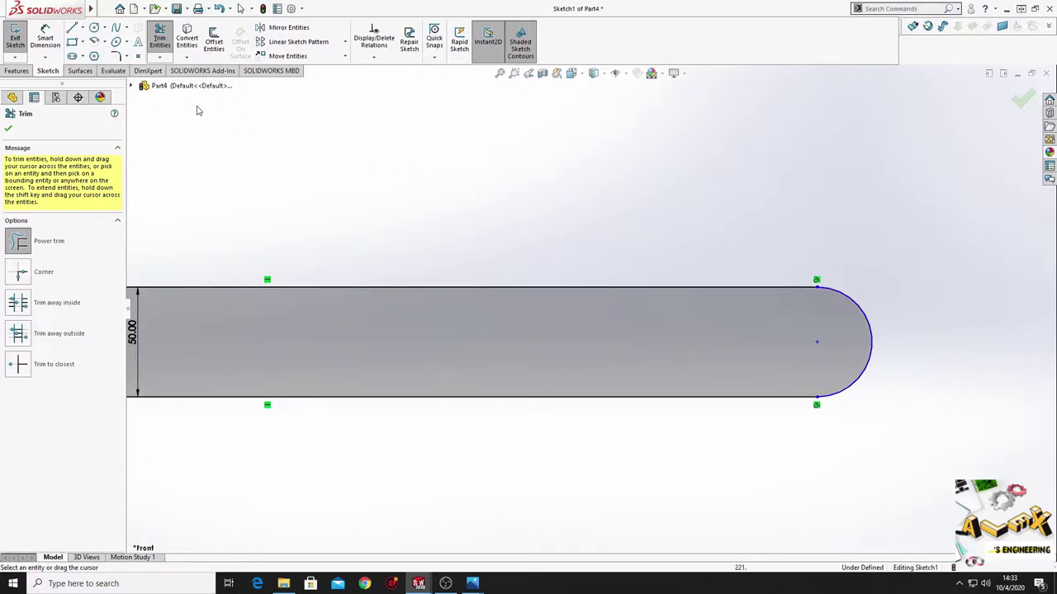
pyautogui.click(45, 39)
pyautogui.scroll(2, 412, 279)
pyautogui.scroll(1, 409, 278)
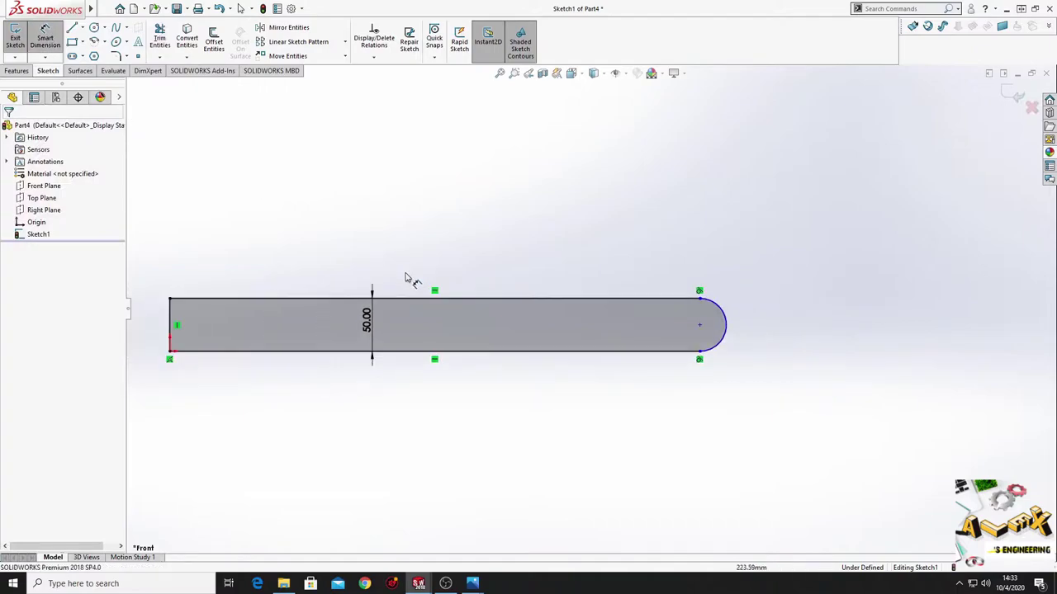
pyautogui.scroll(-2, 429, 286)
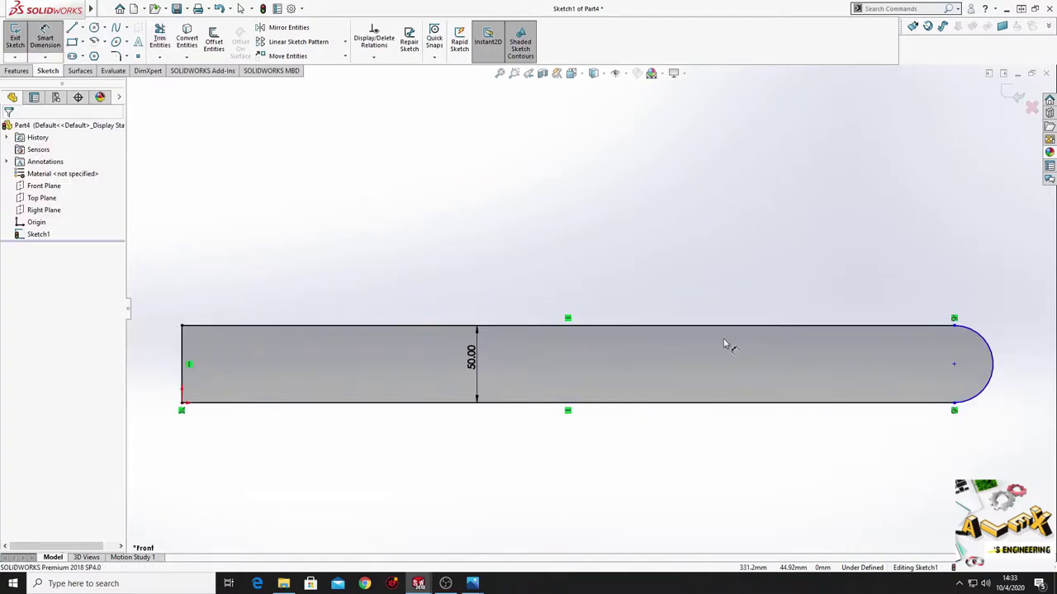
# - Dimension the slot 500 mm from its left end to the arc centre
pyautogui.click(954, 365)
pyautogui.click(182, 408)
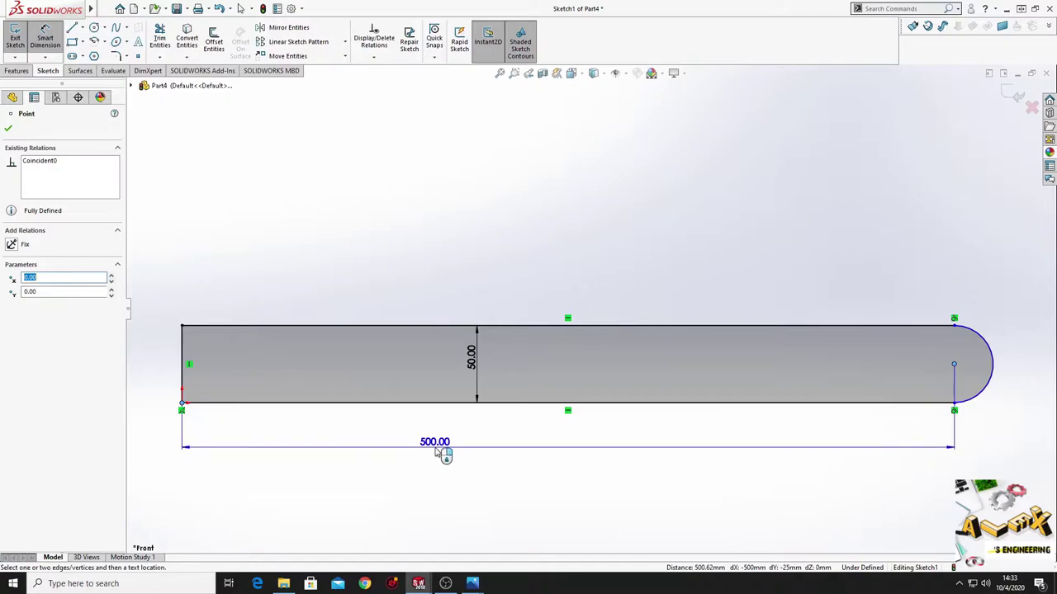
pyautogui.click(441, 450)
pyautogui.press('Return')
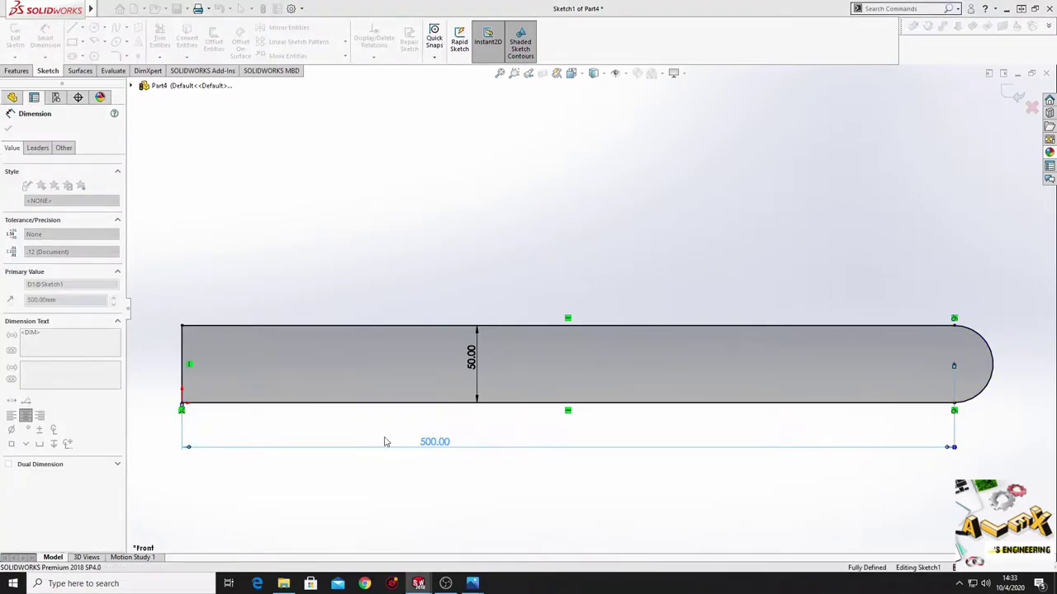
pyautogui.rightClick(557, 232)
pyautogui.click(579, 261)
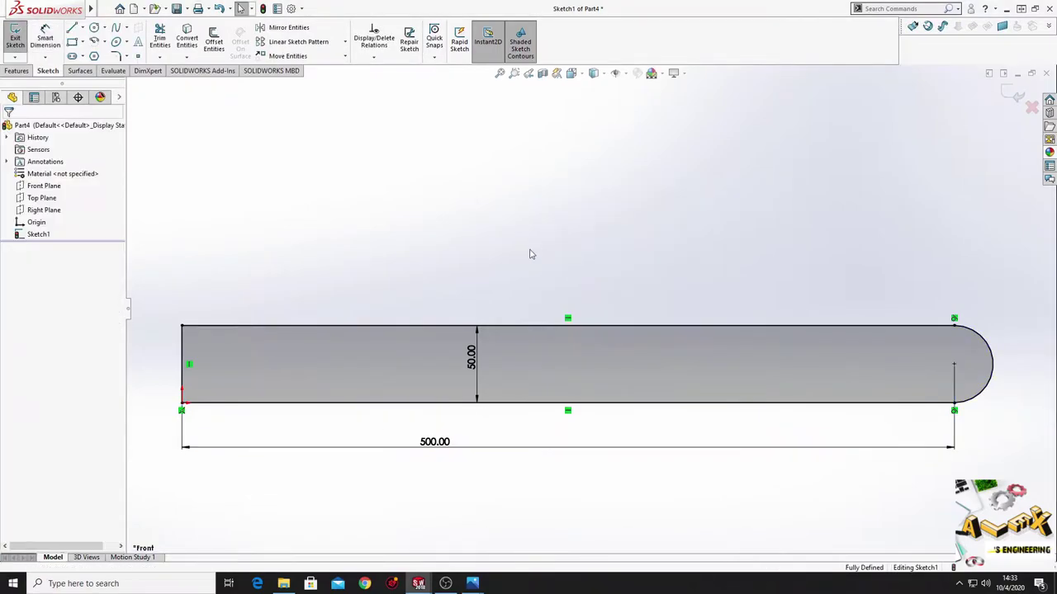
pyautogui.keyDown('ctrl'); pyautogui.moveTo(529, 266); pyautogui.dragTo(522, 242, button='middle'); pyautogui.keyUp('ctrl')
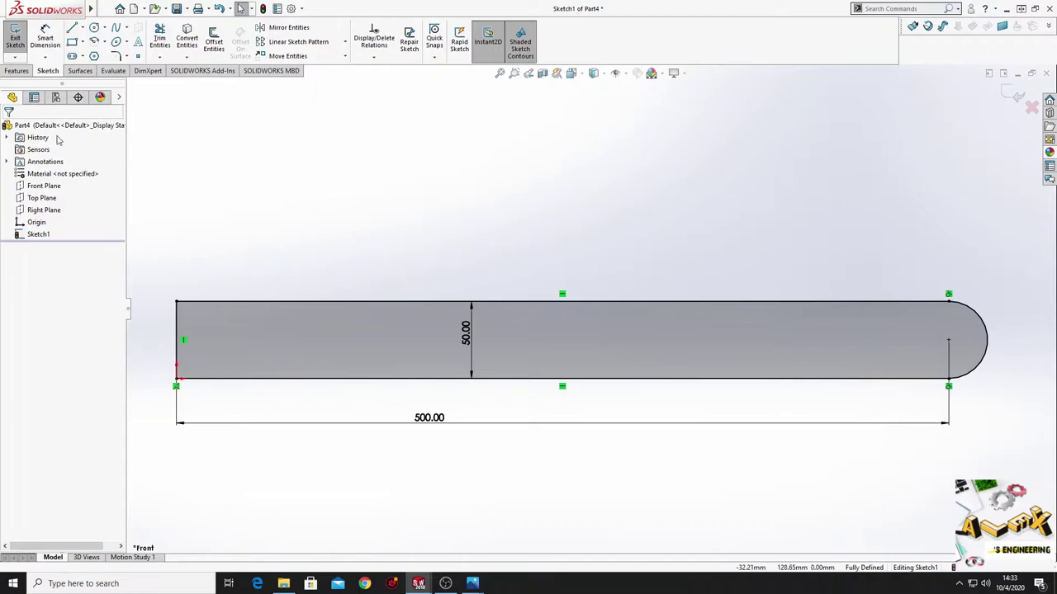
pyautogui.click(17, 72)
# - Create Boss-Extrude1 from the slot sketch with a 20 mm depth
pyautogui.click(20, 40)
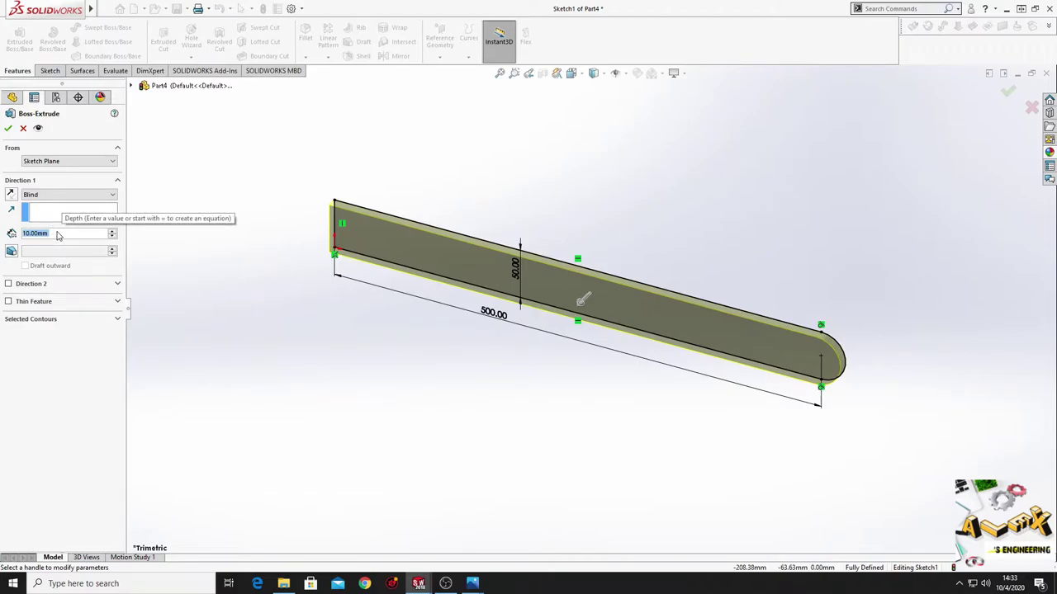
pyautogui.scroll(1, 58, 236)
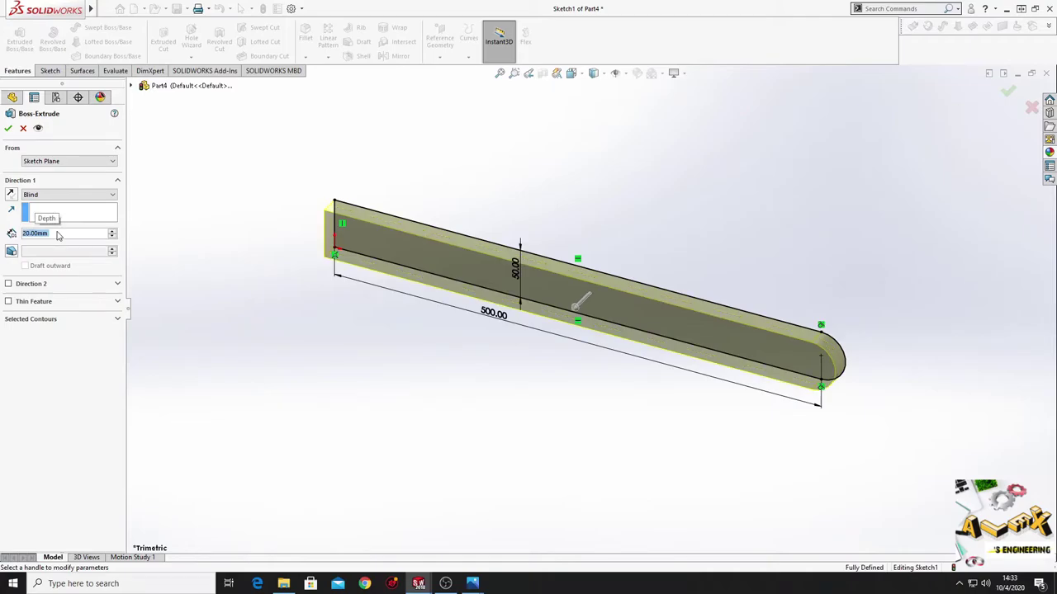
pyautogui.click(8, 128)
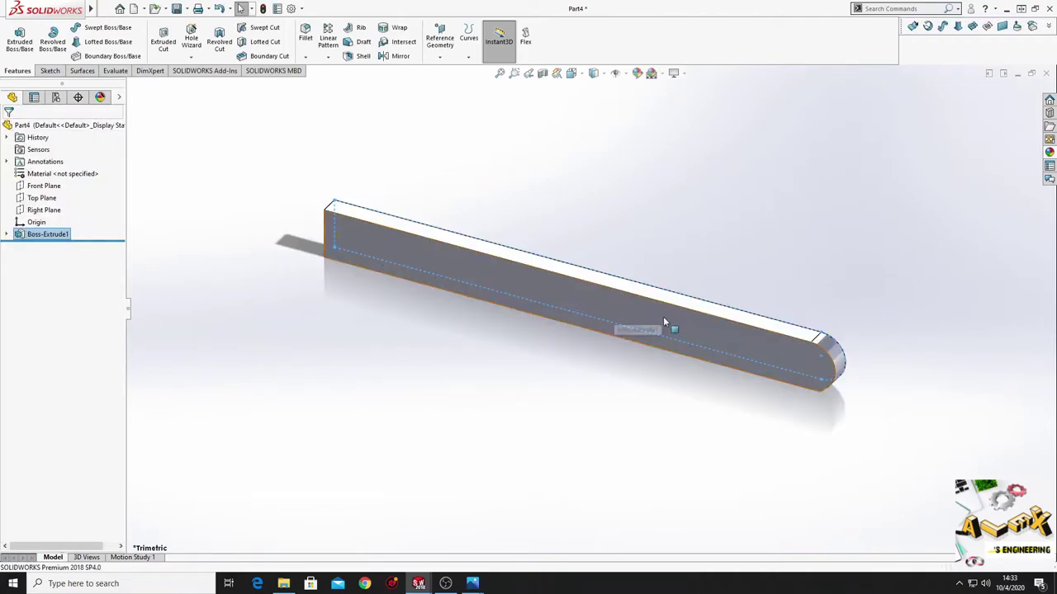
# - Start a new sketch on the bar's front face and view it normal
pyautogui.click(779, 360)
pyautogui.click(830, 330)
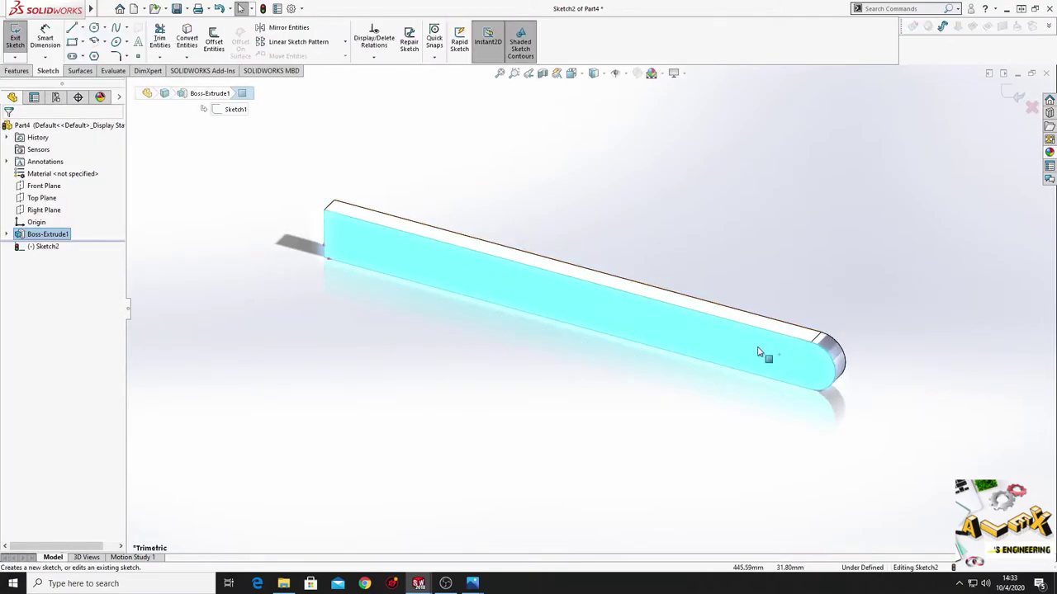
pyautogui.click(48, 246)
pyautogui.hotkey('ctrl', '8')
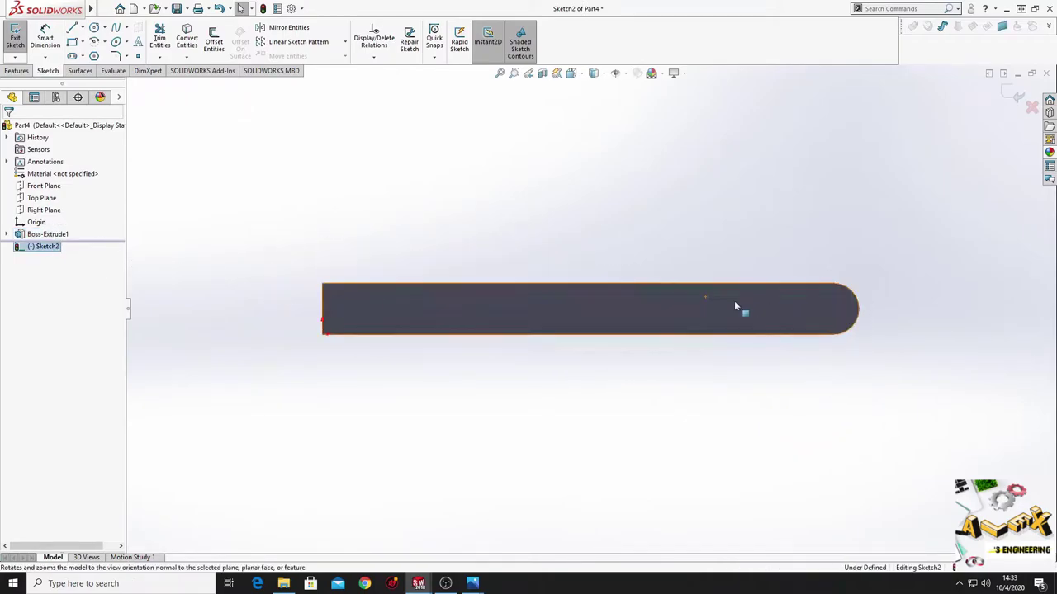
# - Draw a circle concentric with the bar's rounded end
pyautogui.click(94, 27)
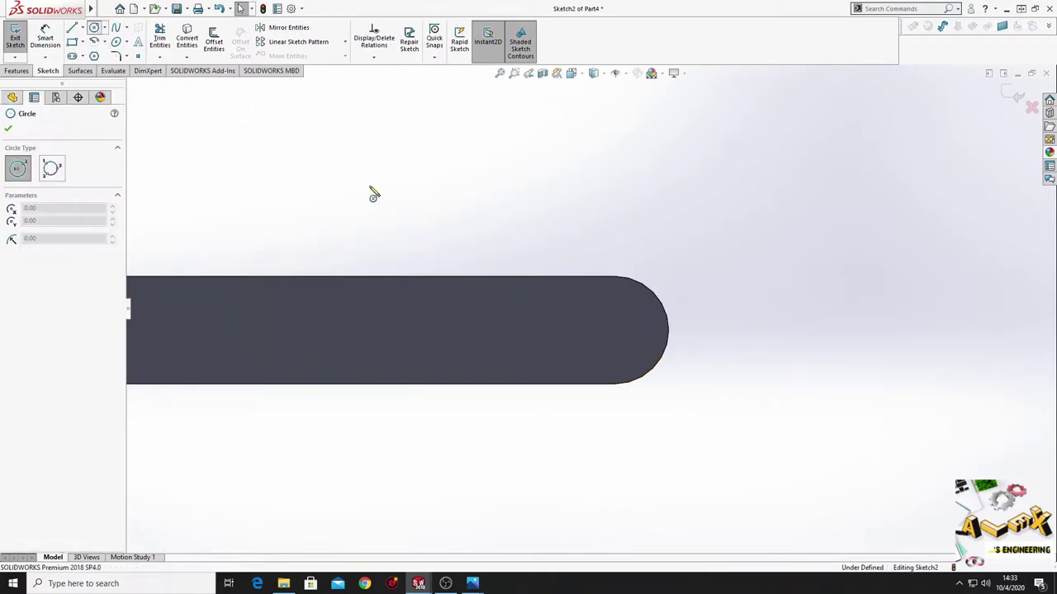
pyautogui.click(617, 332)
pyautogui.click(651, 334)
pyautogui.rightClick(731, 314)
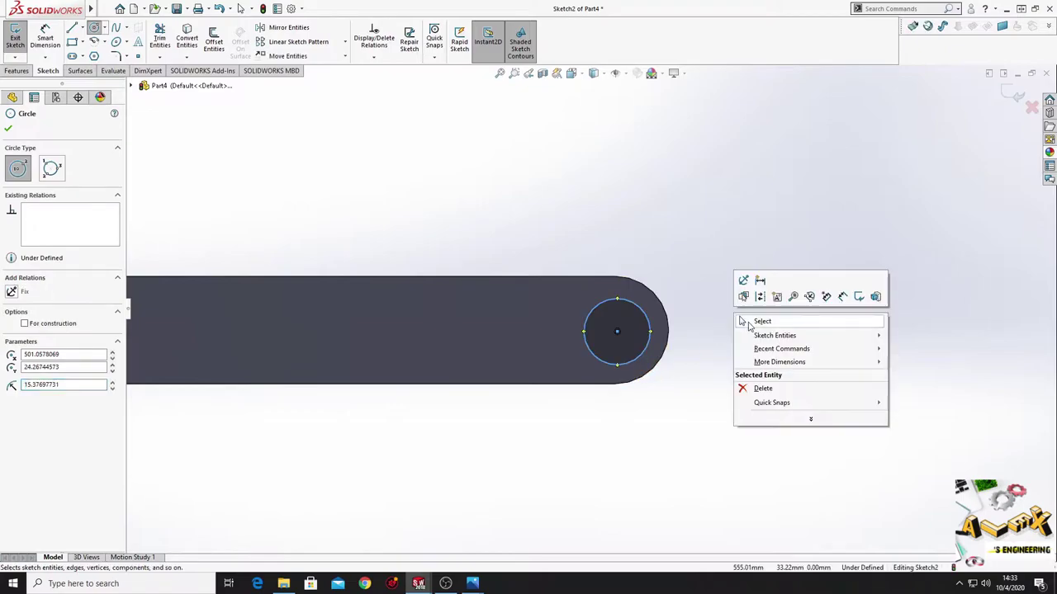
pyautogui.click(745, 319)
pyautogui.click(651, 339)
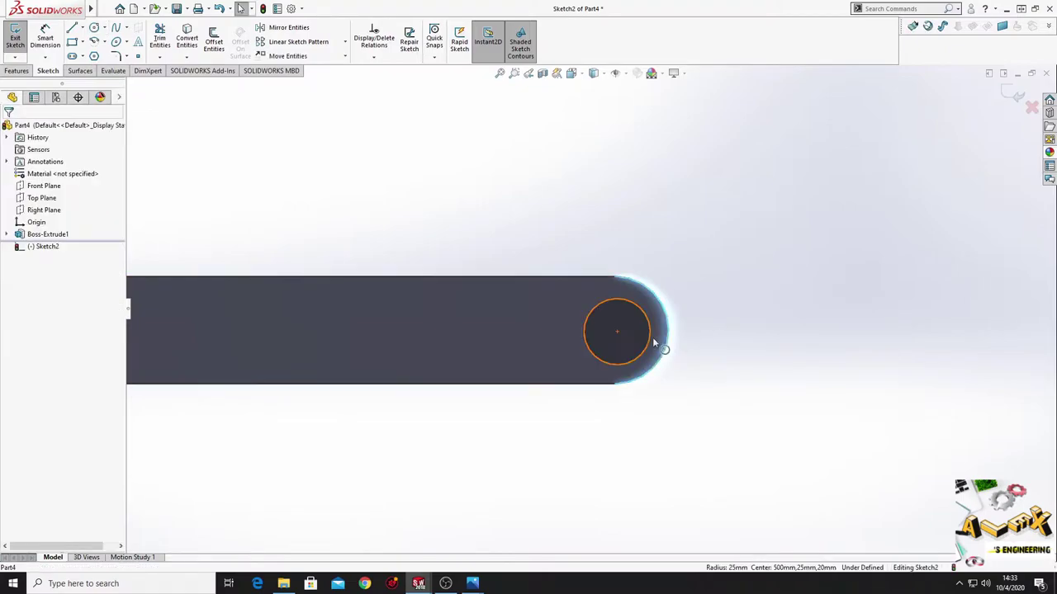
pyautogui.keyDown('ctrl'); pyautogui.click(647, 339); pyautogui.keyUp('ctrl')
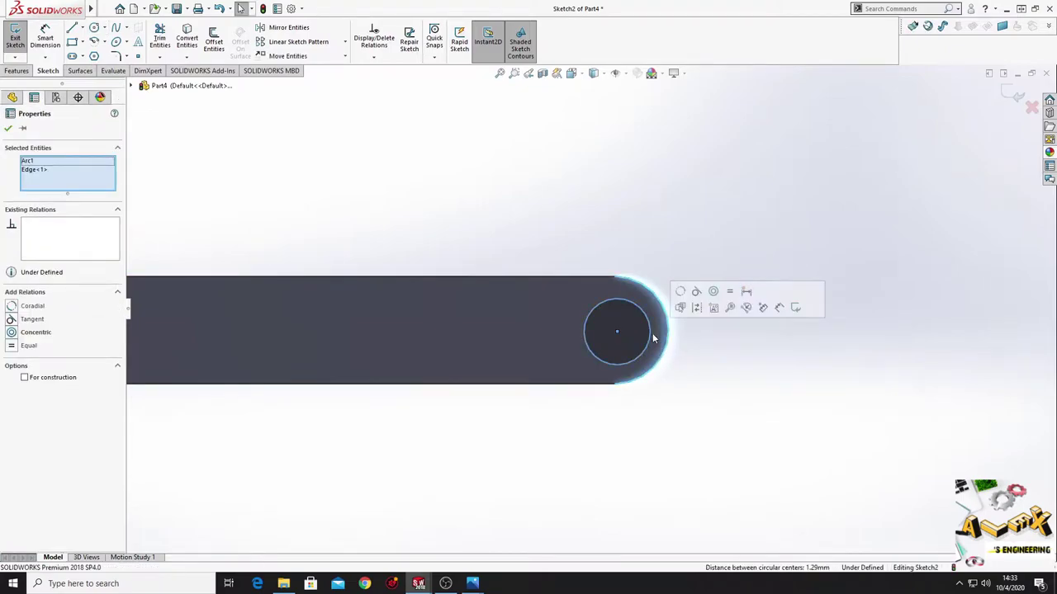
pyautogui.click(714, 291)
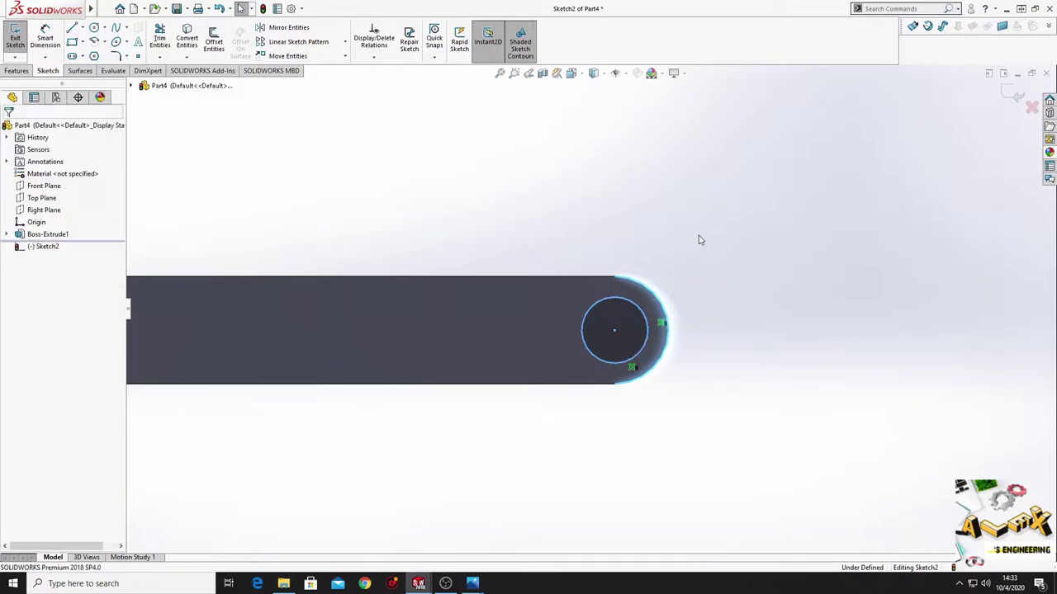
# - Set the circle's diameter to 30 mm
pyautogui.click(38, 45)
pyautogui.click(641, 307)
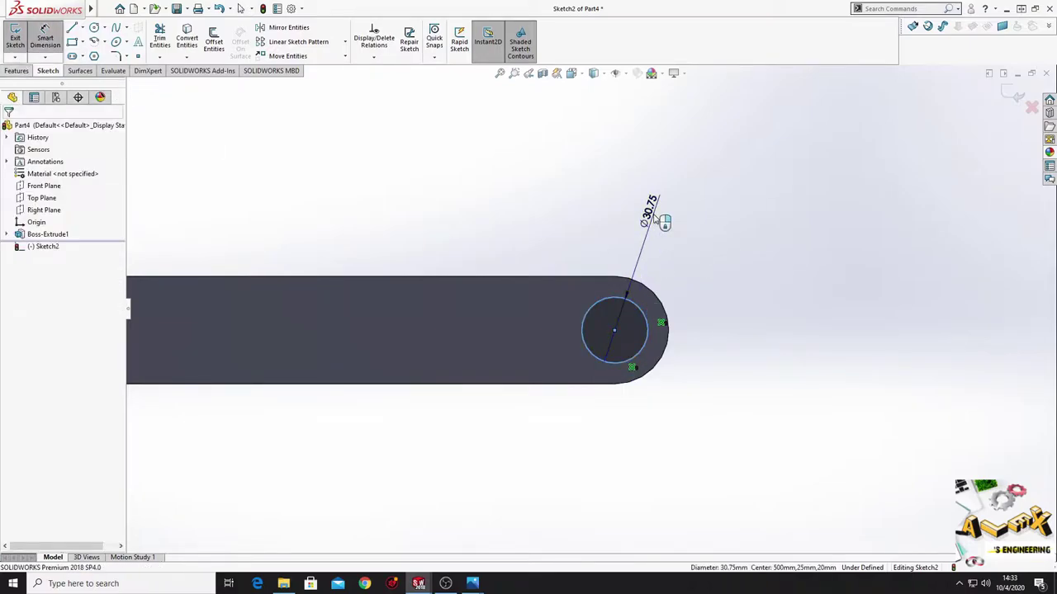
pyautogui.click(655, 216)
pyautogui.write('30')
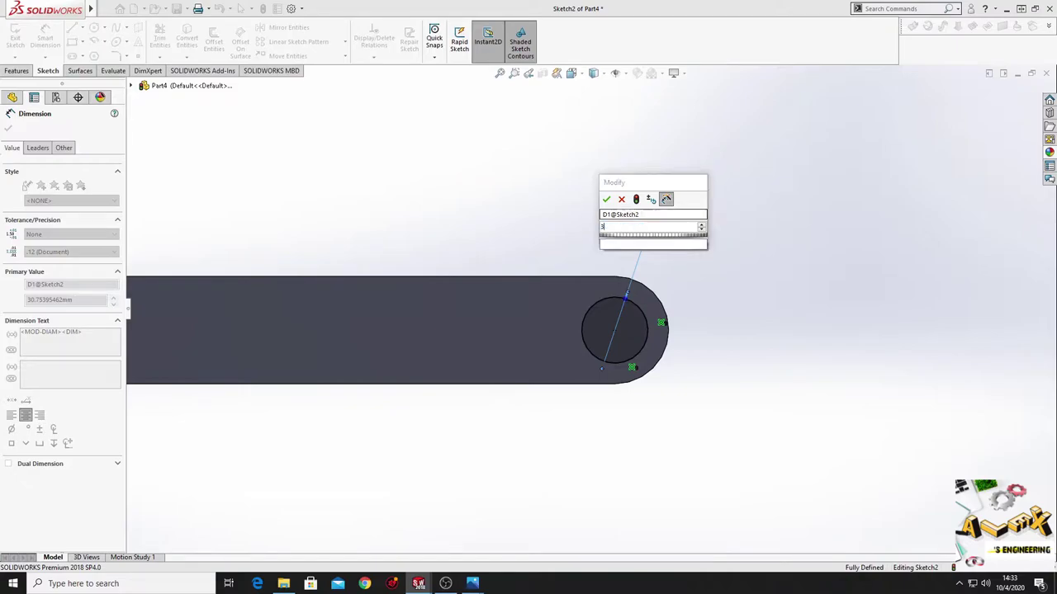
pyautogui.press('Return')
pyautogui.rightClick(466, 194)
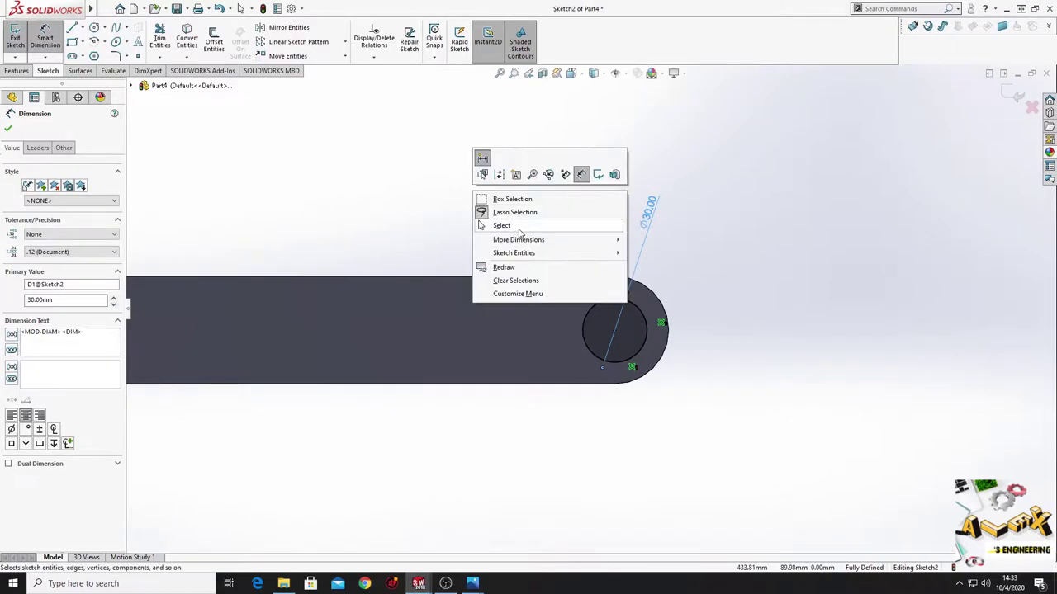
pyautogui.click(495, 225)
pyautogui.click(17, 71)
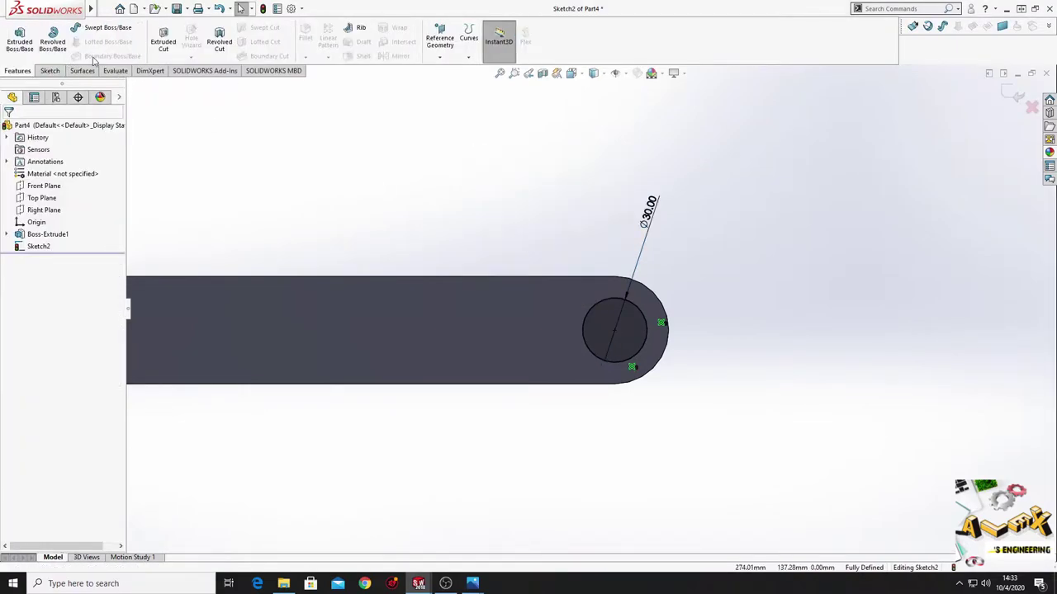
# - Extrude the Ø30 mm circle 65 mm as Boss-Extrude2
pyautogui.click(20, 38)
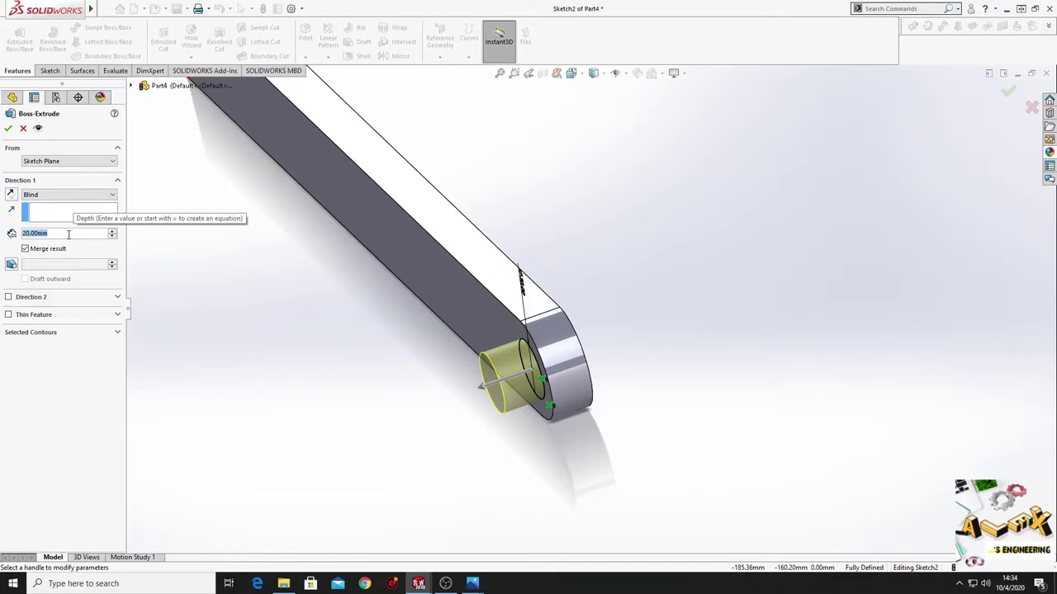
pyautogui.write('65')
pyautogui.press('Return')
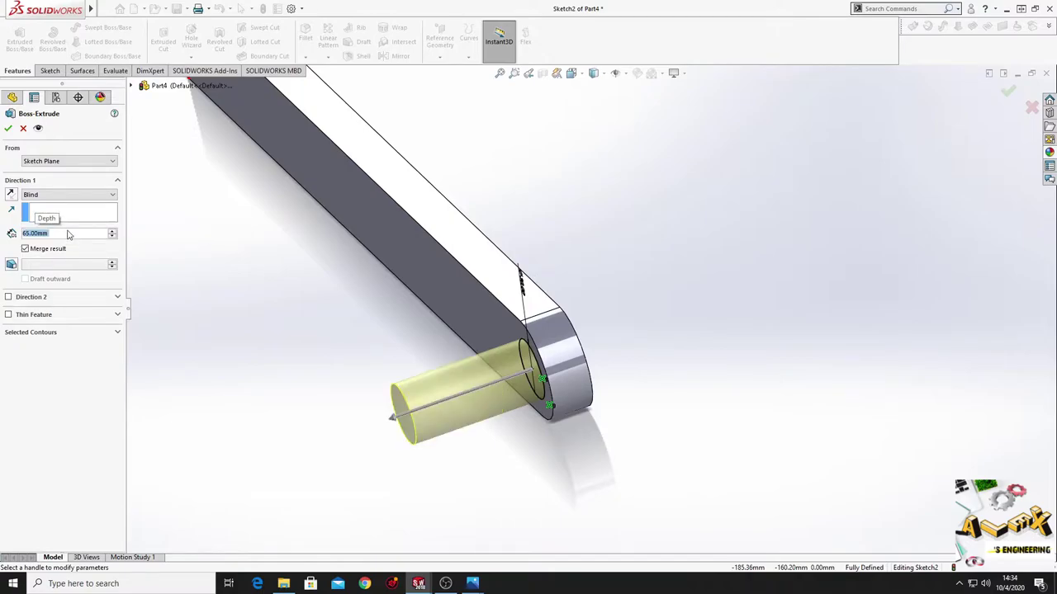
pyautogui.click(8, 128)
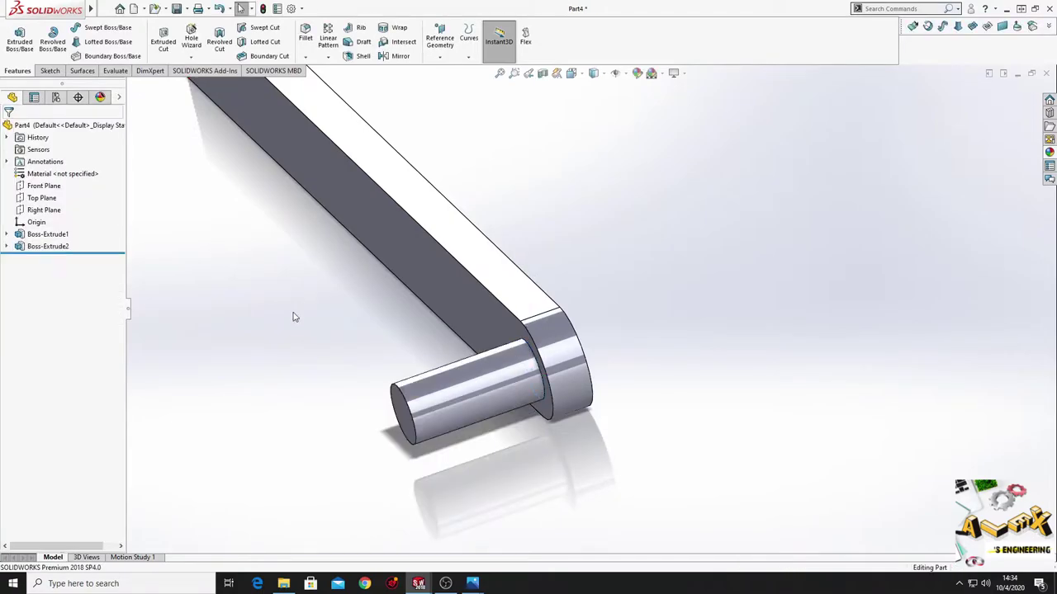
# - Start a new sketch on the bar's end face and view it normal
pyautogui.press('f')
pyautogui.moveTo(300, 308); pyautogui.dragTo(441, 382, button='middle')
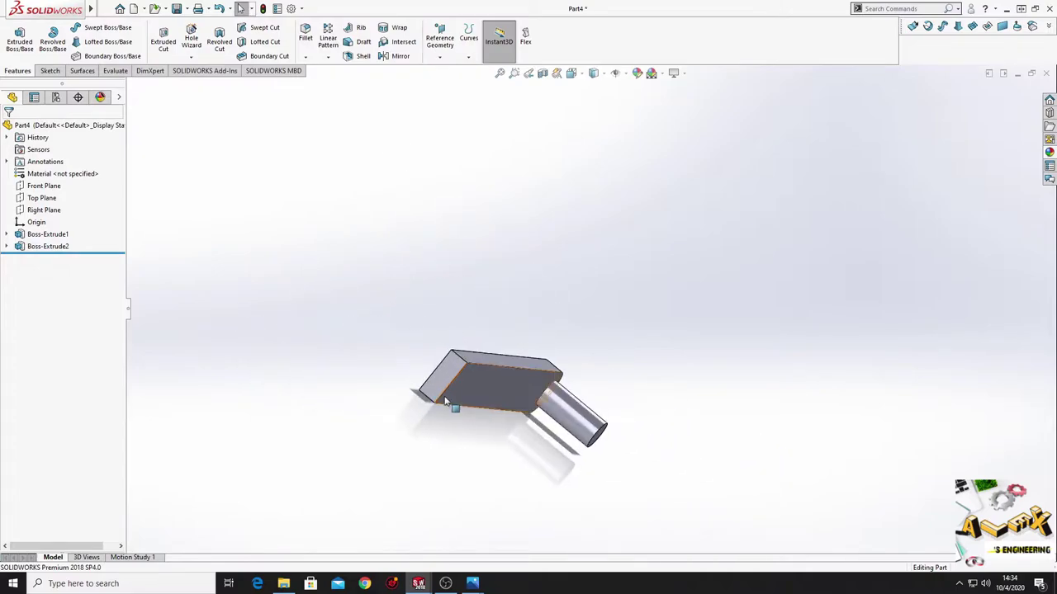
pyautogui.click(442, 382)
pyautogui.click(492, 346)
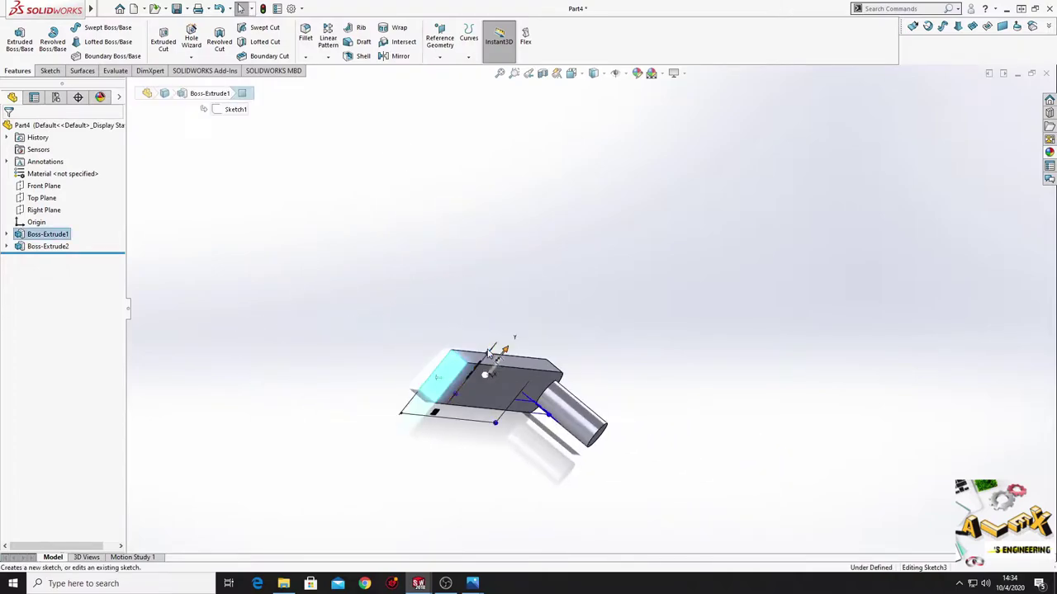
pyautogui.click(40, 257)
pyautogui.click(66, 238)
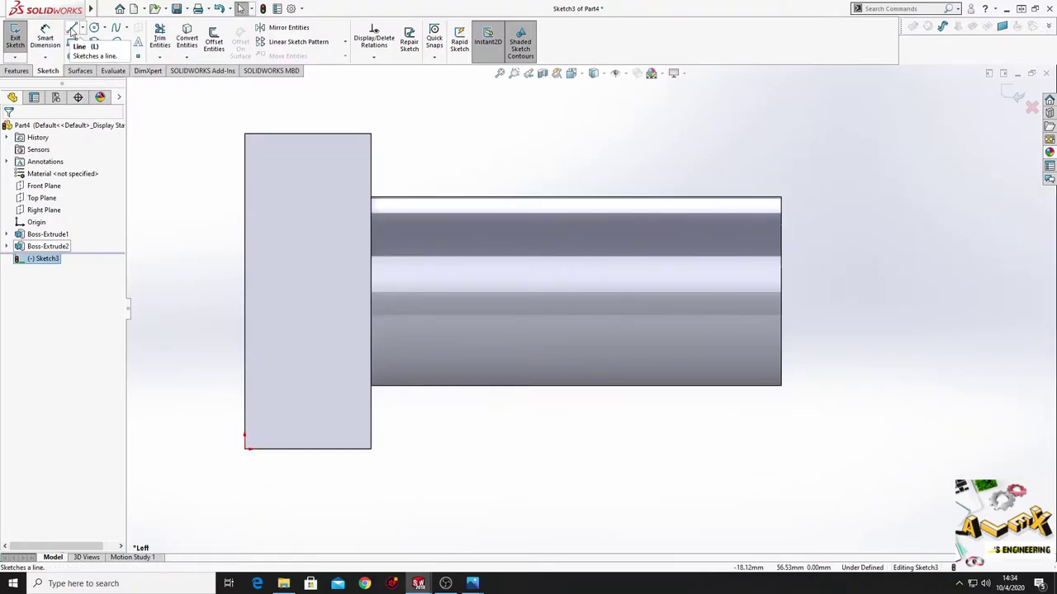
# - Draw a closed line profile from the large block's edge flaring out across the bar
pyautogui.click(72, 28)
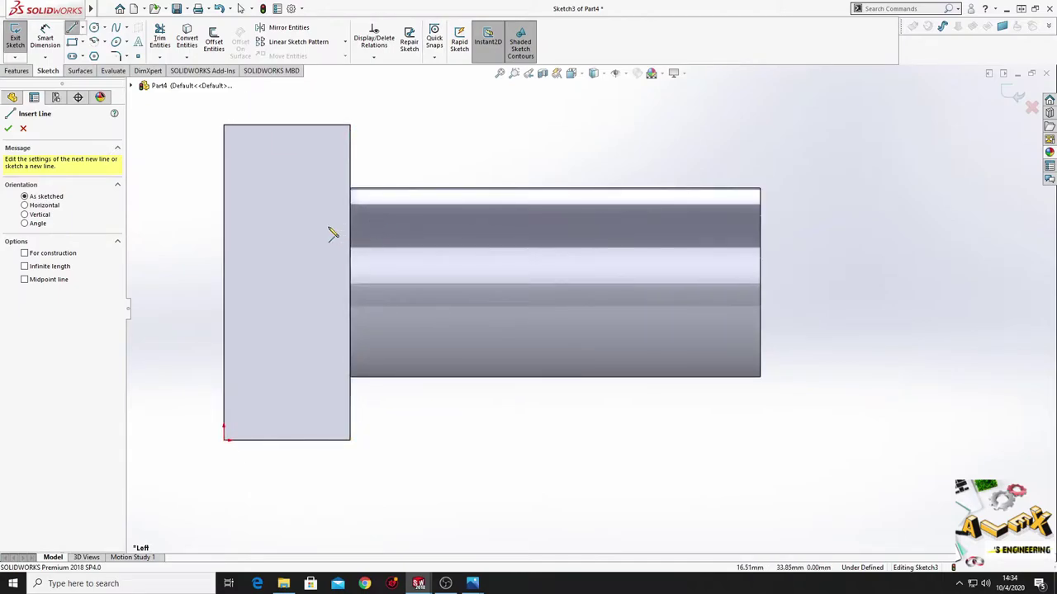
pyautogui.click(350, 190)
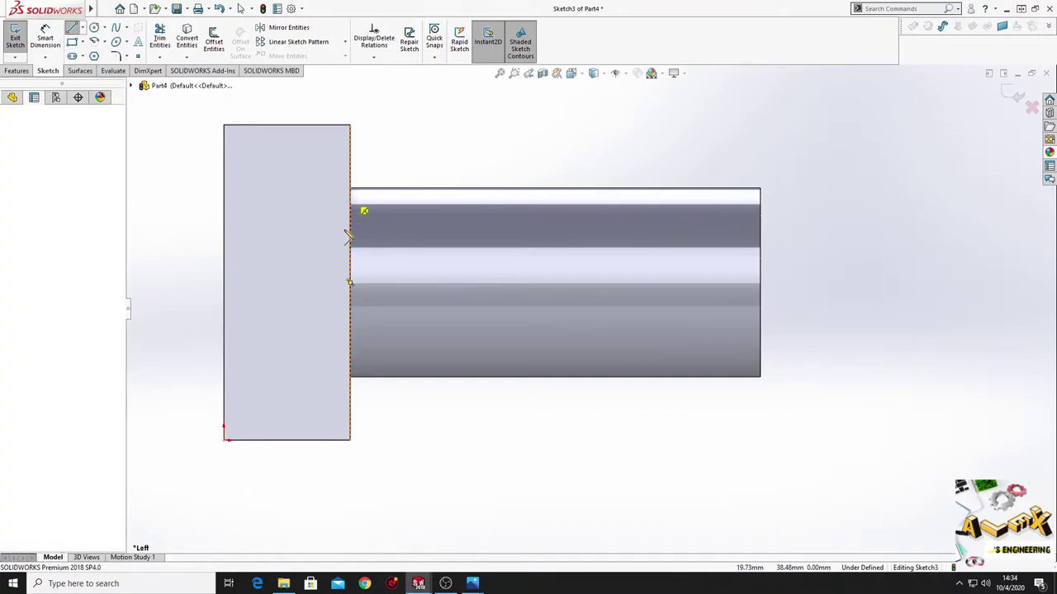
pyautogui.click(350, 299)
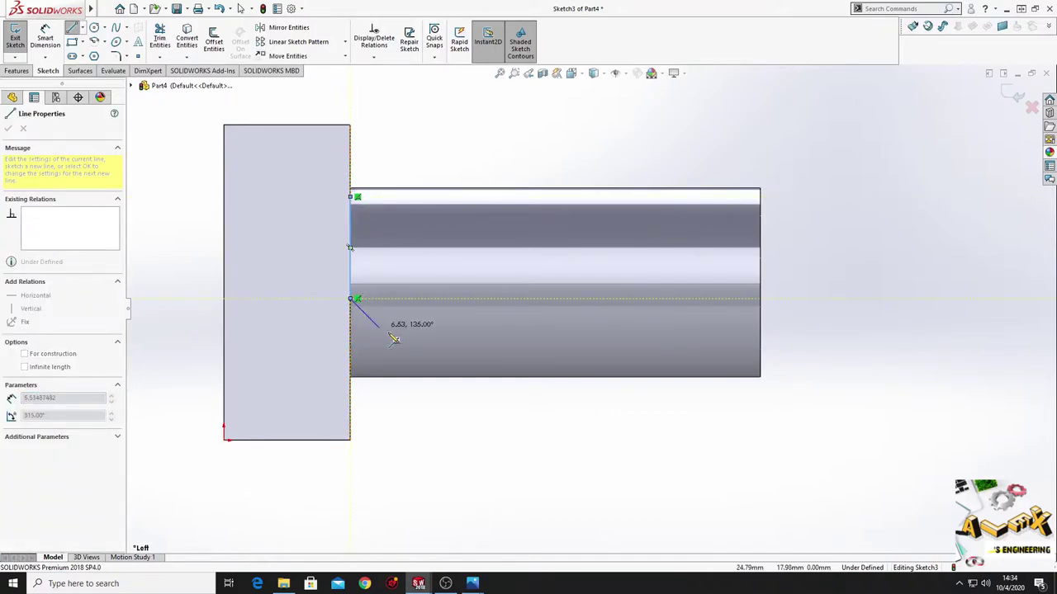
pyautogui.click(448, 358)
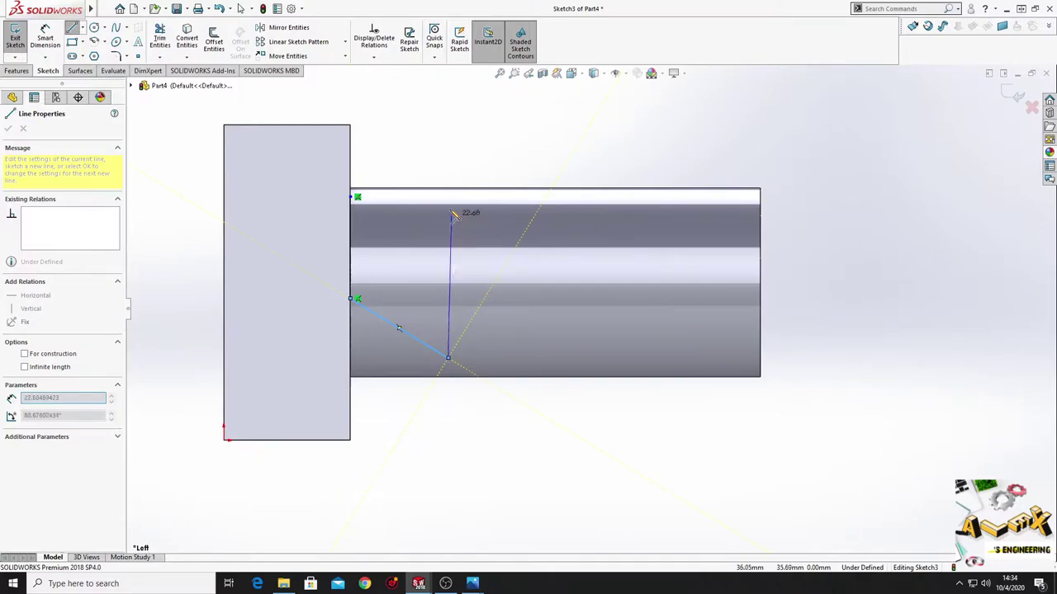
pyautogui.click(447, 162)
pyautogui.click(351, 195)
pyautogui.rightClick(534, 150)
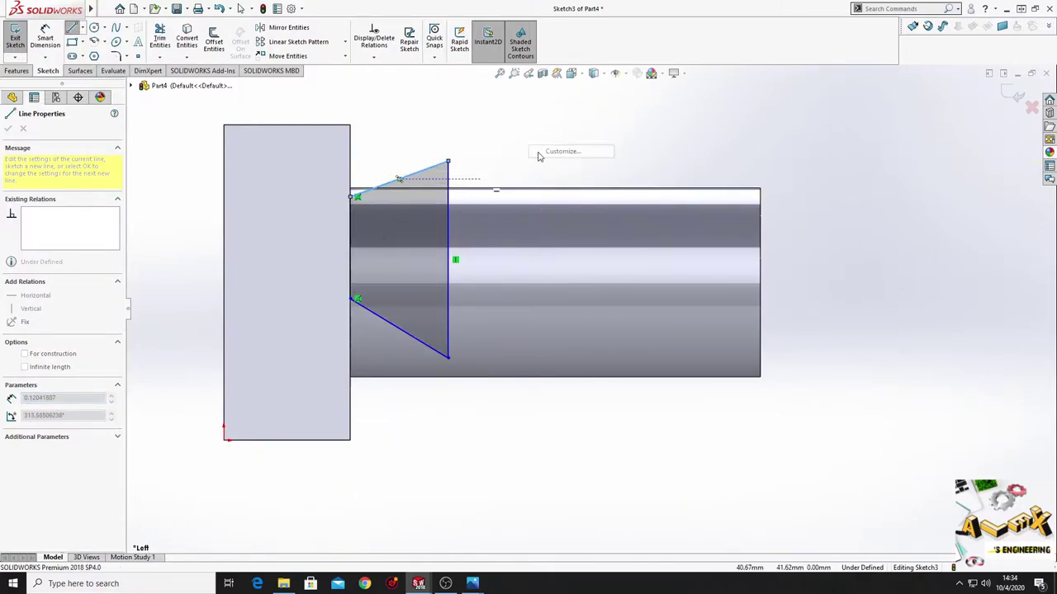
pyautogui.click(538, 155)
pyautogui.click(688, 118)
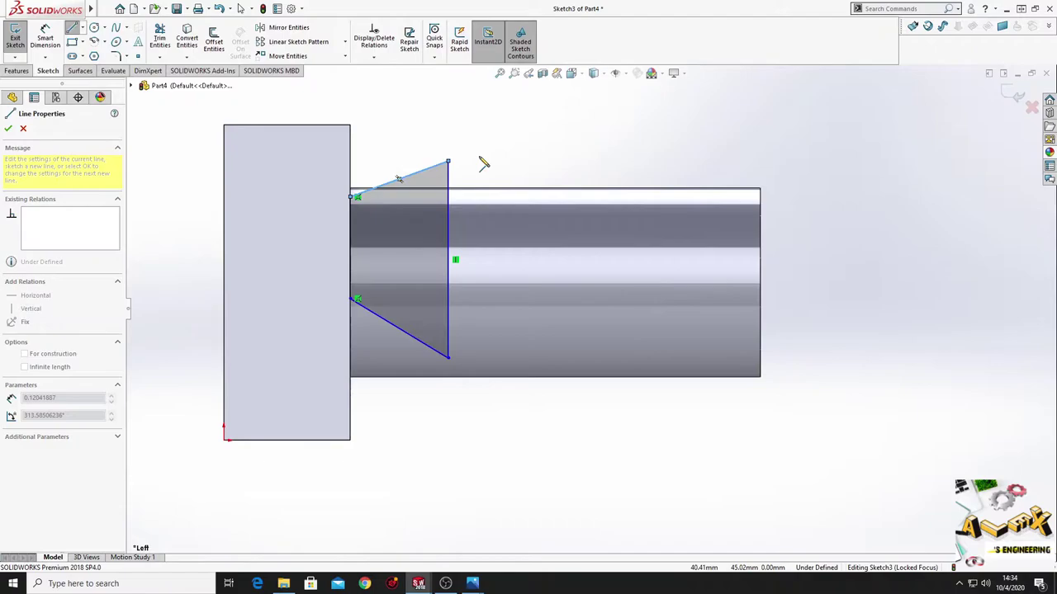
pyautogui.press('Escape')
pyautogui.click(45, 37)
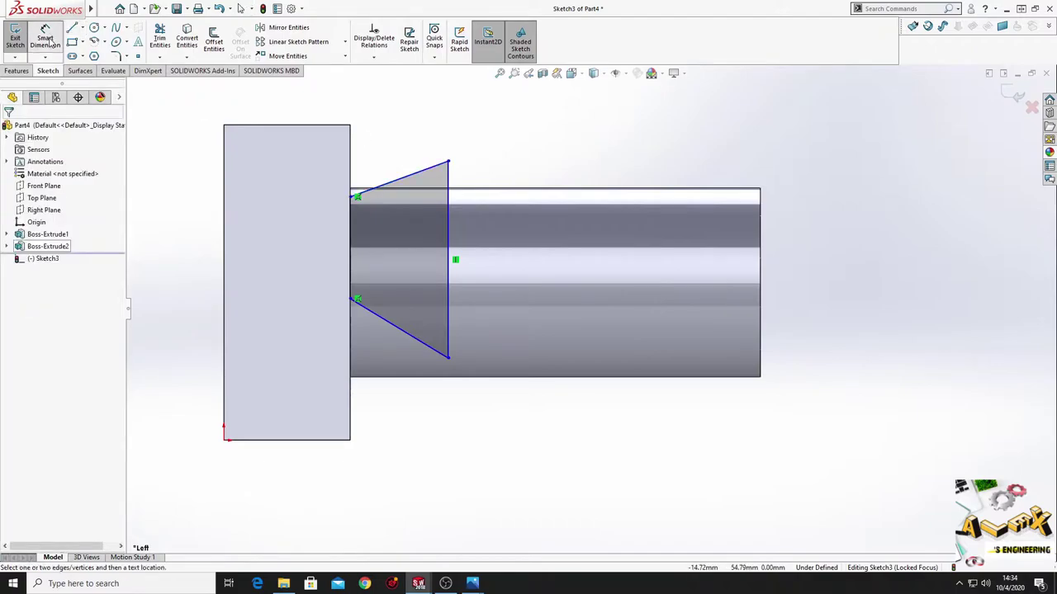
# - Set the short edge to 15 mm and its offset below the block's top to 15 mm
pyautogui.click(351, 240)
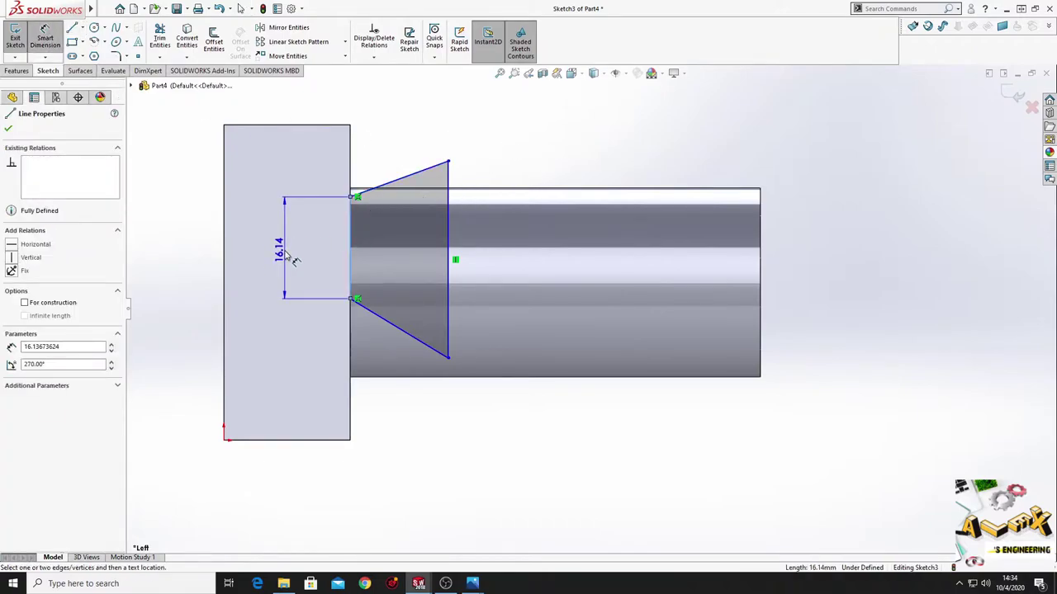
pyautogui.click(289, 260)
pyautogui.write('1')
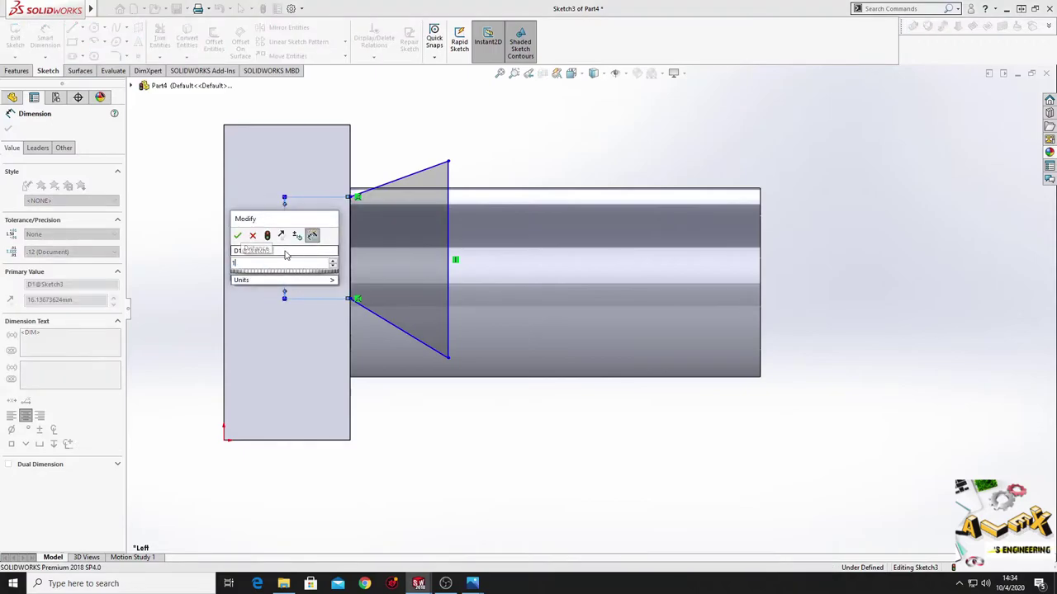
pyautogui.write('5')
pyautogui.press('Return')
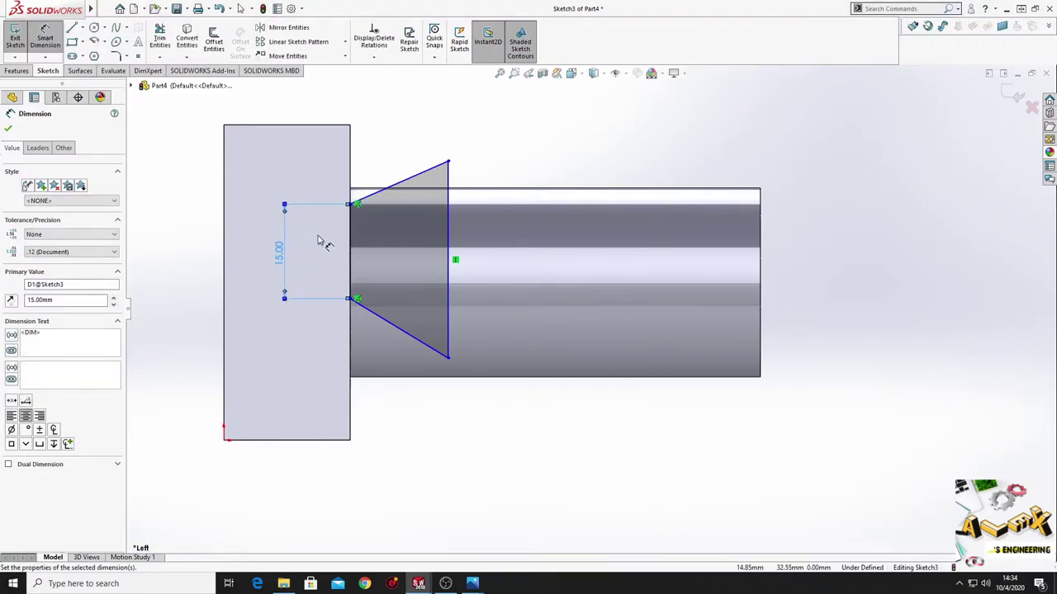
pyautogui.click(352, 207)
pyautogui.click(312, 126)
pyautogui.click(320, 157)
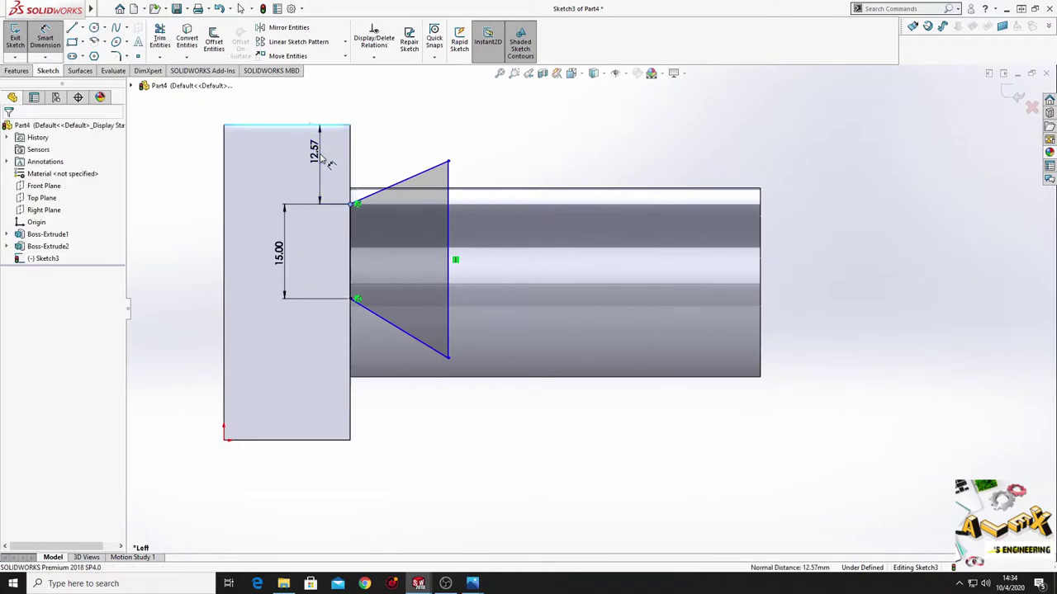
pyautogui.write('15.00mm')
pyautogui.press('Return')
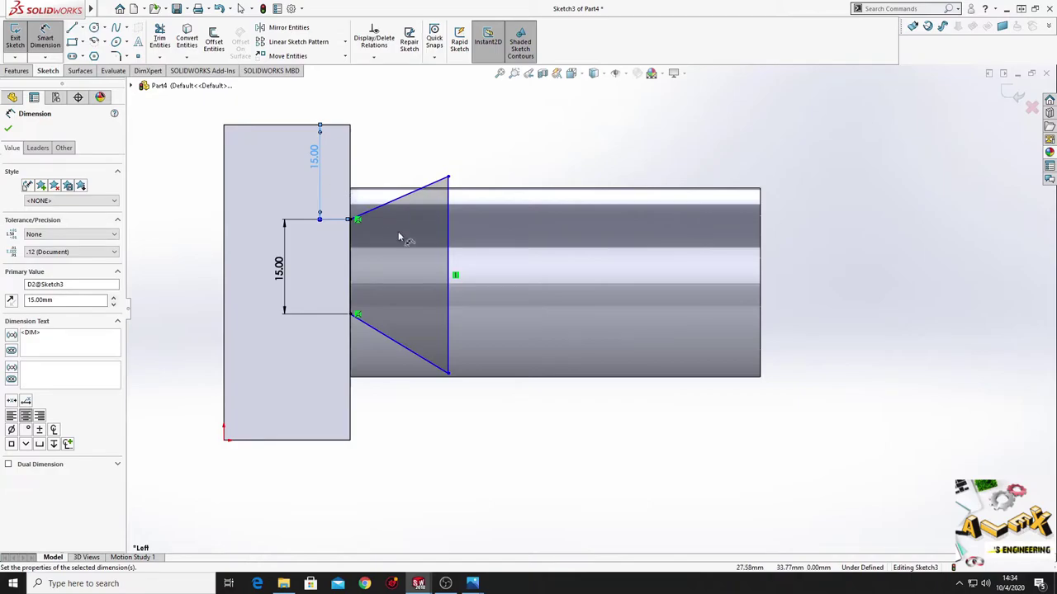
# - Add a driven 20 mm reference from the lower corner to the block's bottom
pyautogui.click(354, 315)
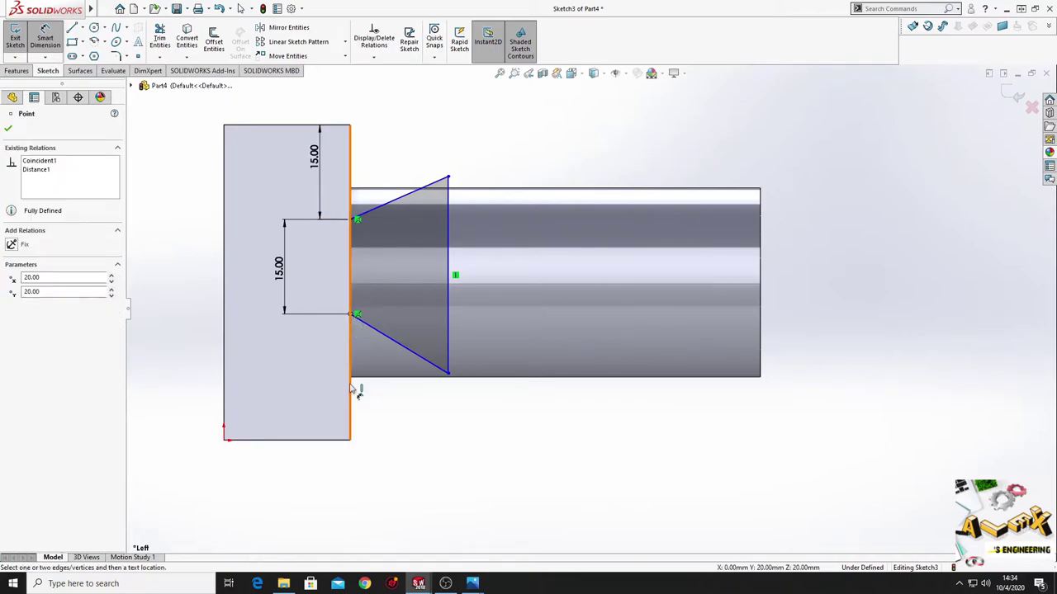
pyautogui.click(353, 449)
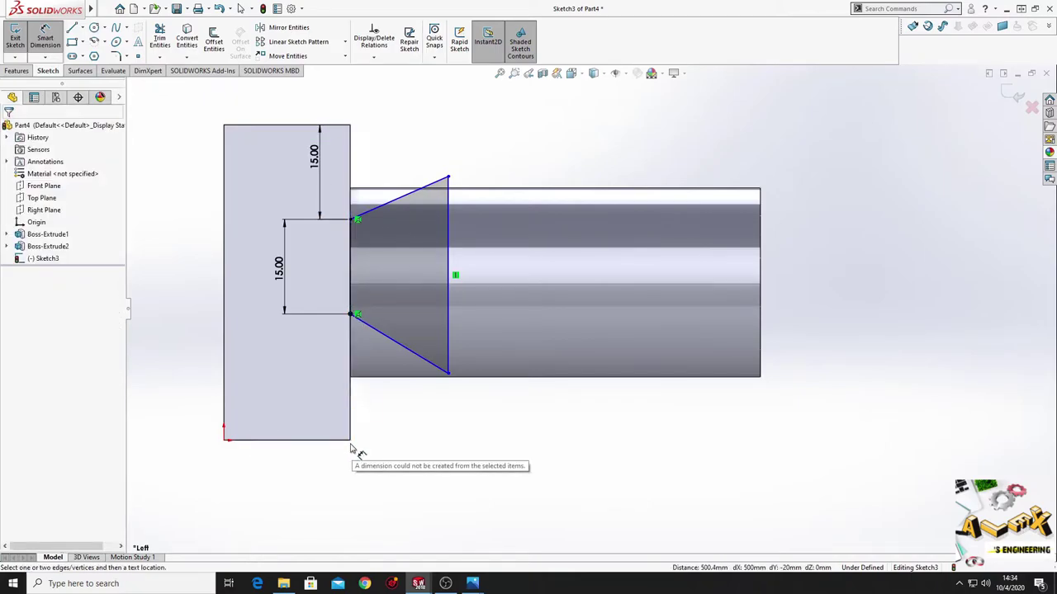
pyautogui.click(353, 316)
pyautogui.click(352, 439)
pyautogui.click(376, 426)
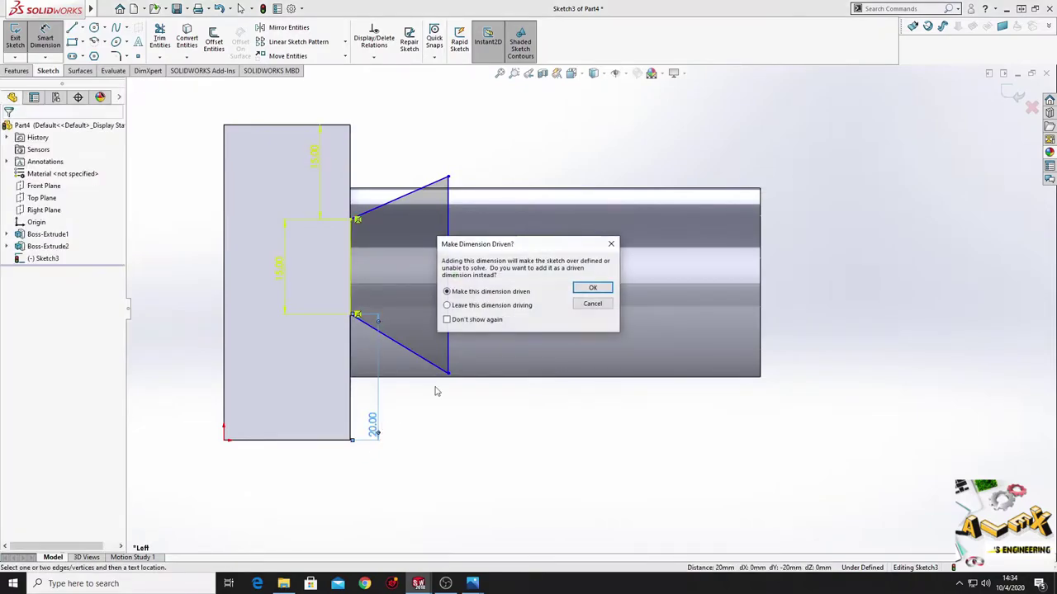
pyautogui.click(577, 289)
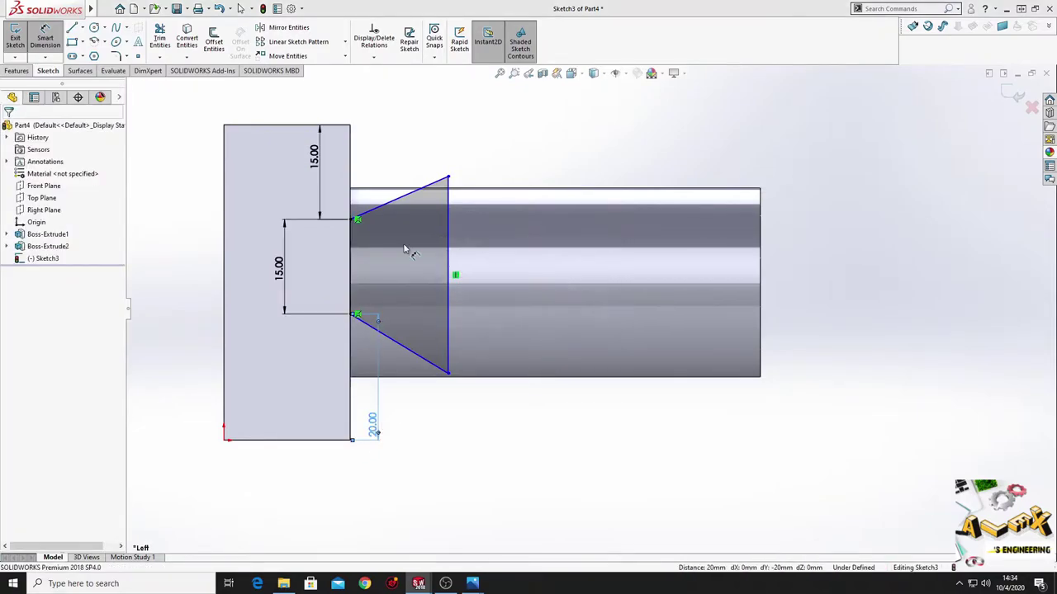
# - Set the tall outer edge to 30 mm and the profile width to 15 mm
pyautogui.click(448, 256)
pyautogui.click(515, 264)
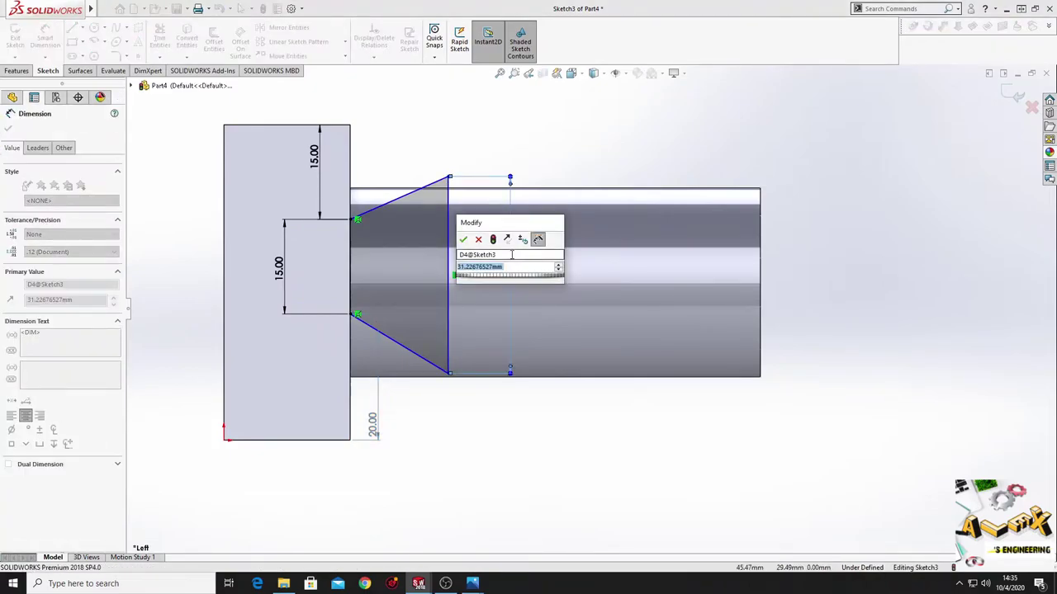
pyautogui.write('30')
pyautogui.press('Return')
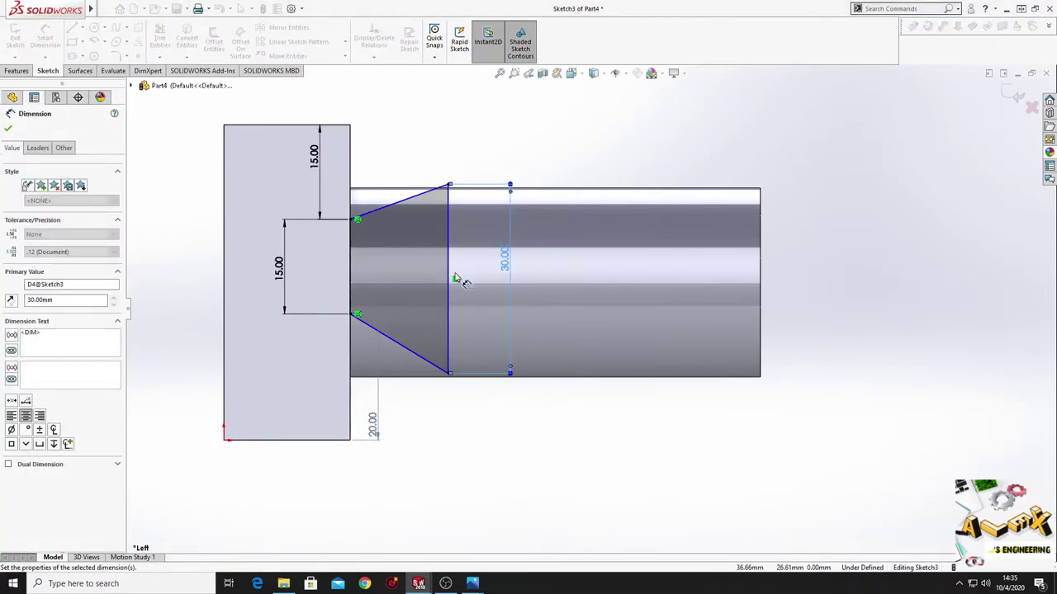
pyautogui.click(450, 285)
pyautogui.click(353, 288)
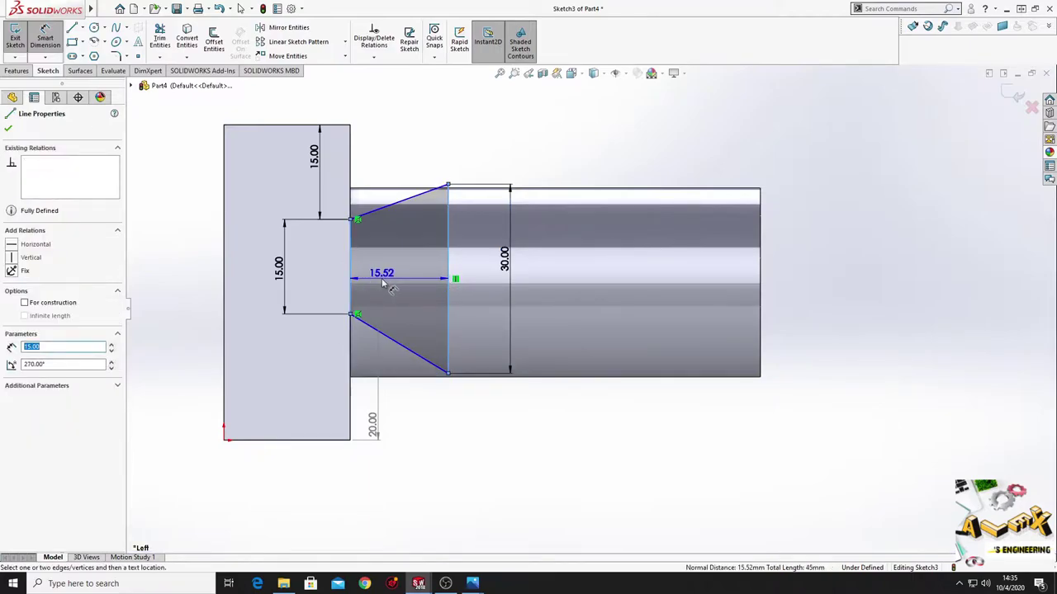
pyautogui.click(382, 282)
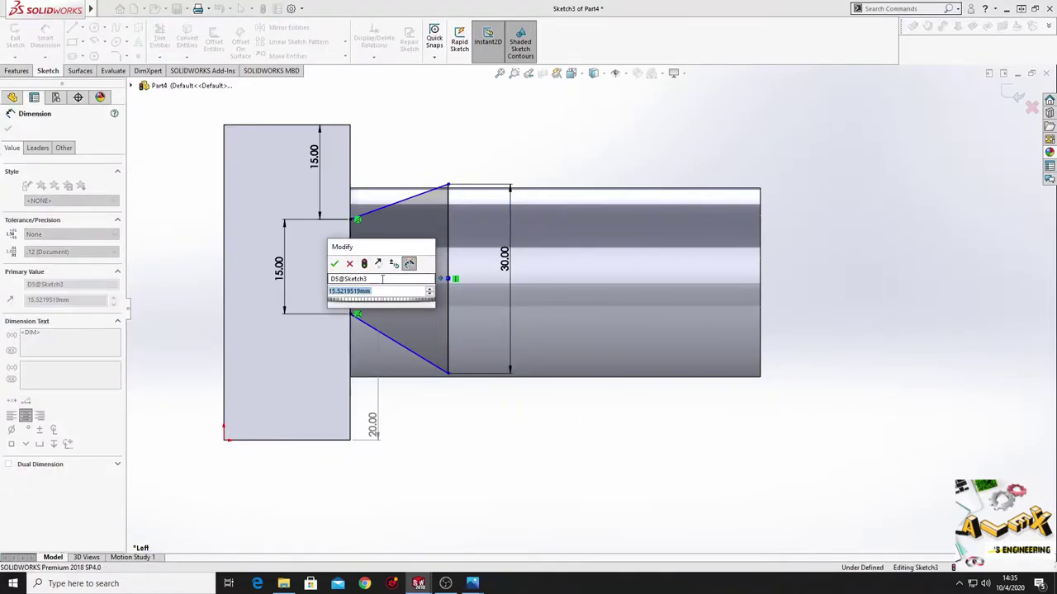
pyautogui.write('15')
pyautogui.press('Return')
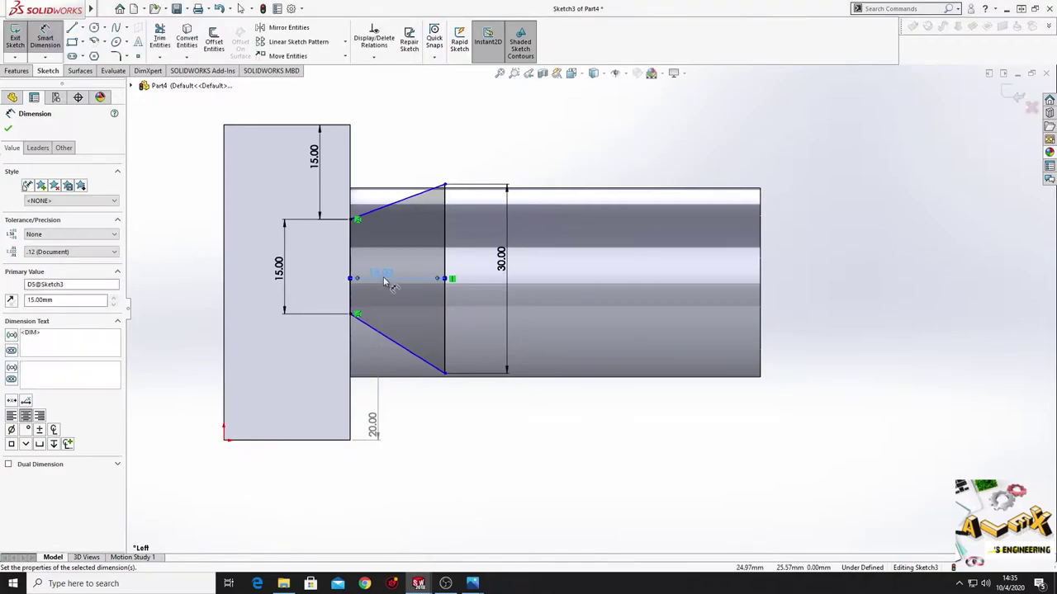
pyautogui.rightClick(388, 71)
pyautogui.click(413, 118)
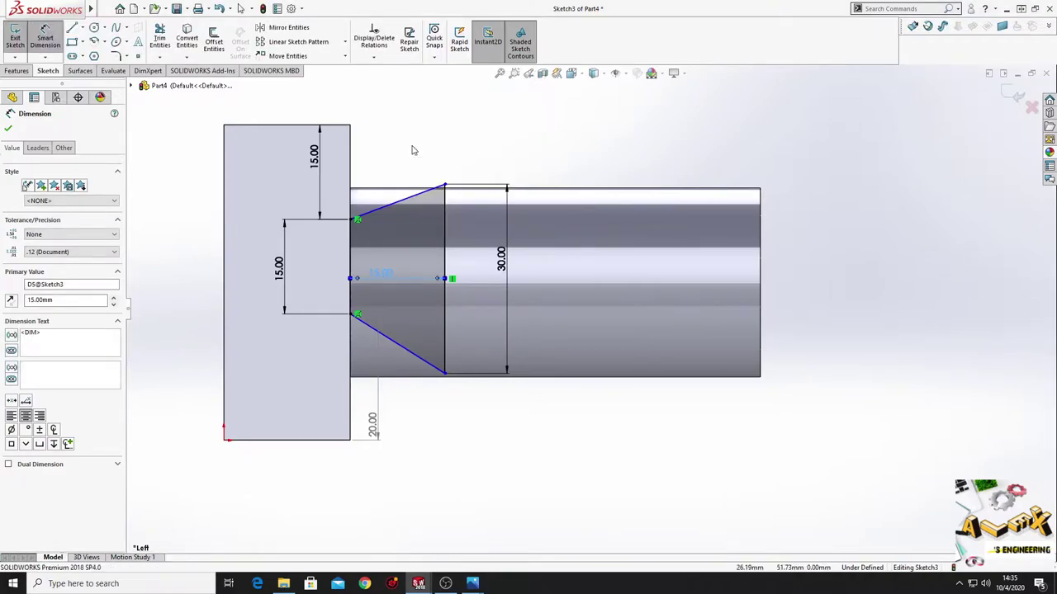
# - Draw a horizontal construction centerline across the trapezoid's width, fully defining Sketch3
pyautogui.click(83, 30)
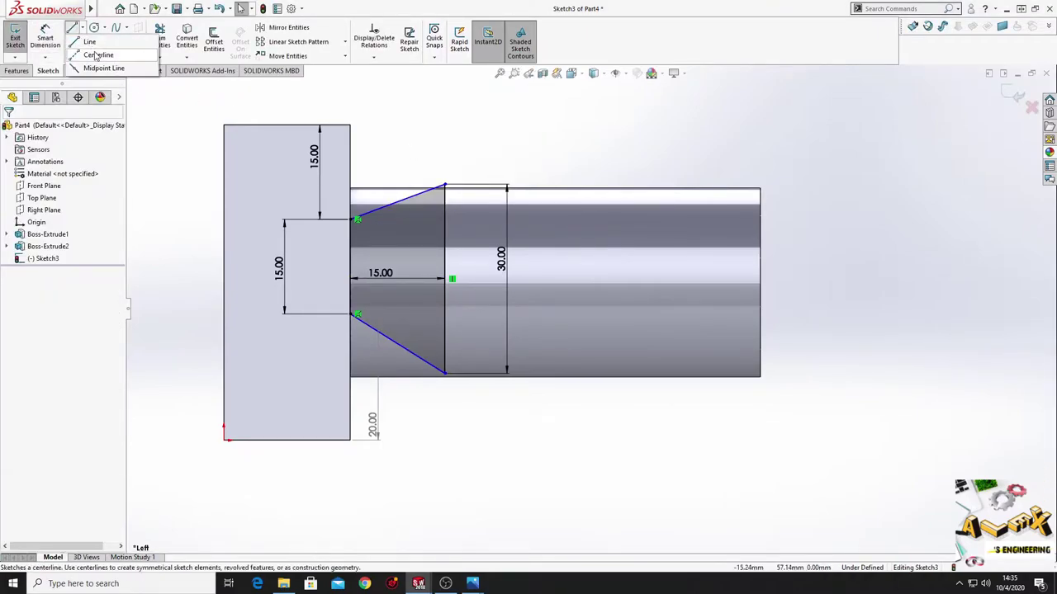
pyautogui.click(97, 55)
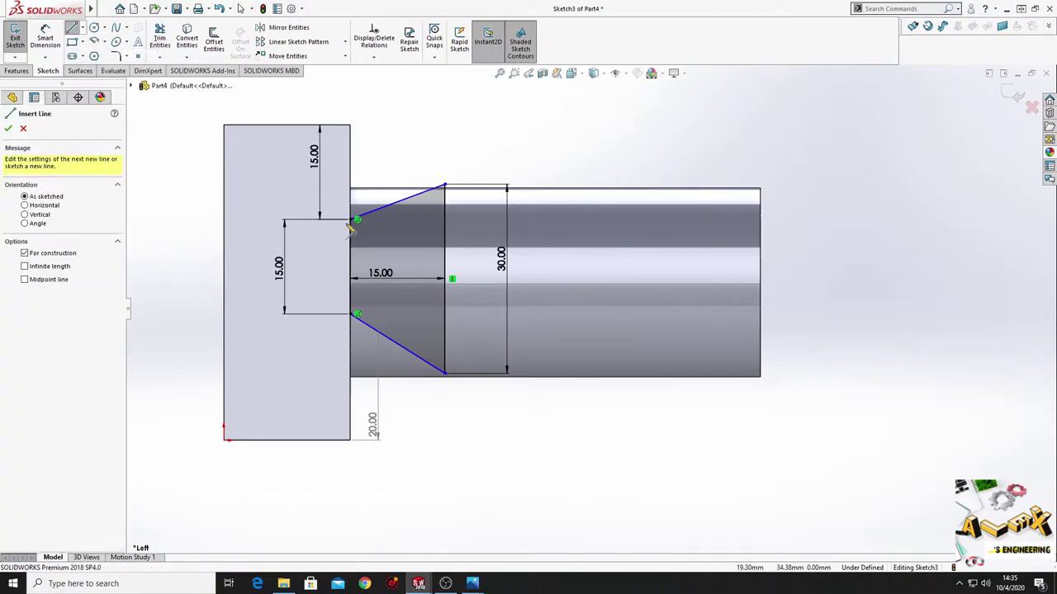
pyautogui.click(350, 267)
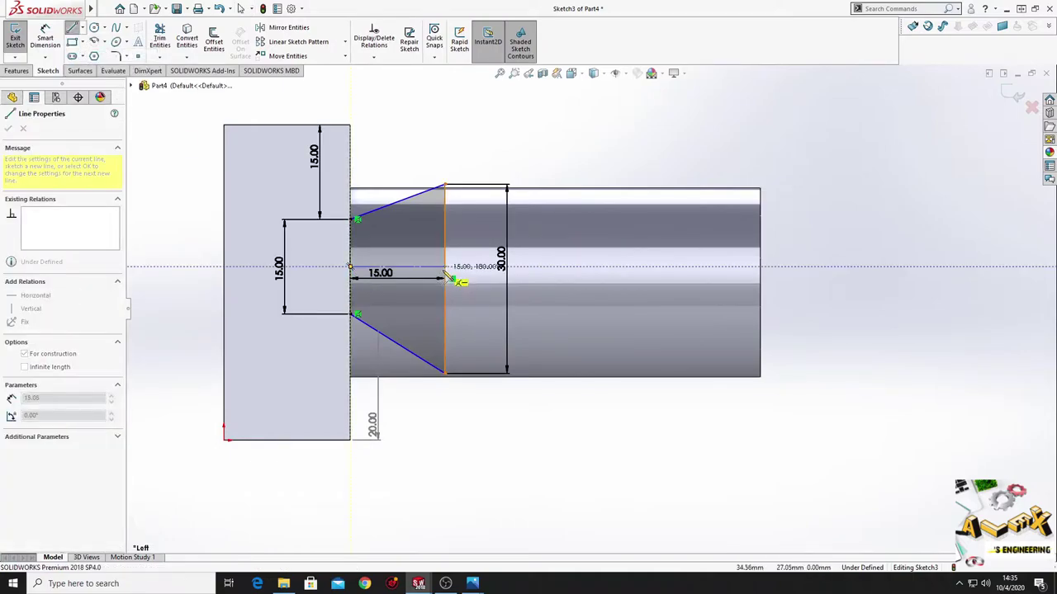
pyautogui.click(446, 279)
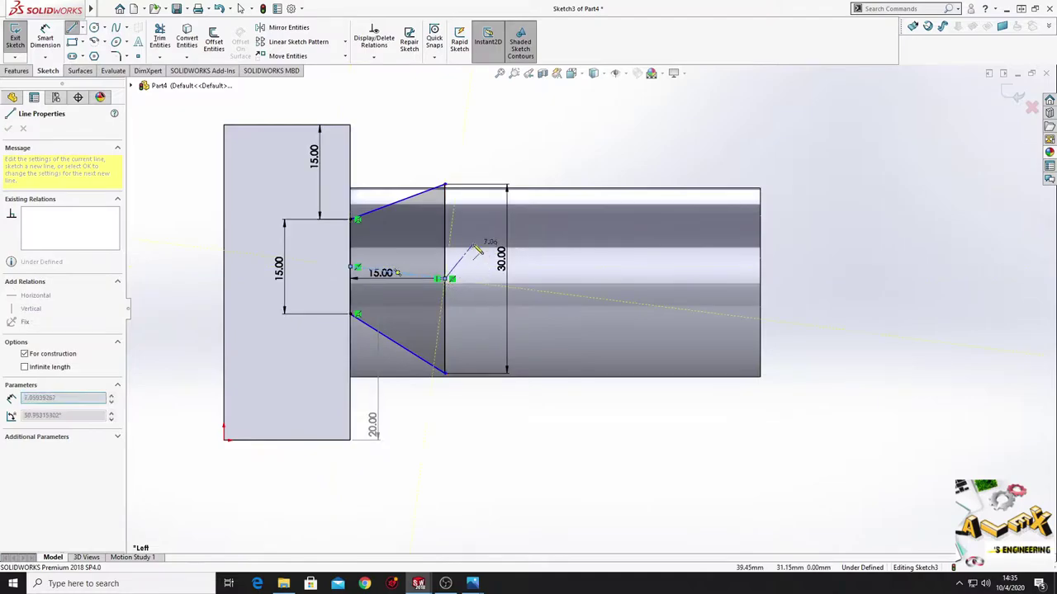
pyautogui.rightClick(472, 202)
pyautogui.click(499, 245)
pyautogui.click(405, 279)
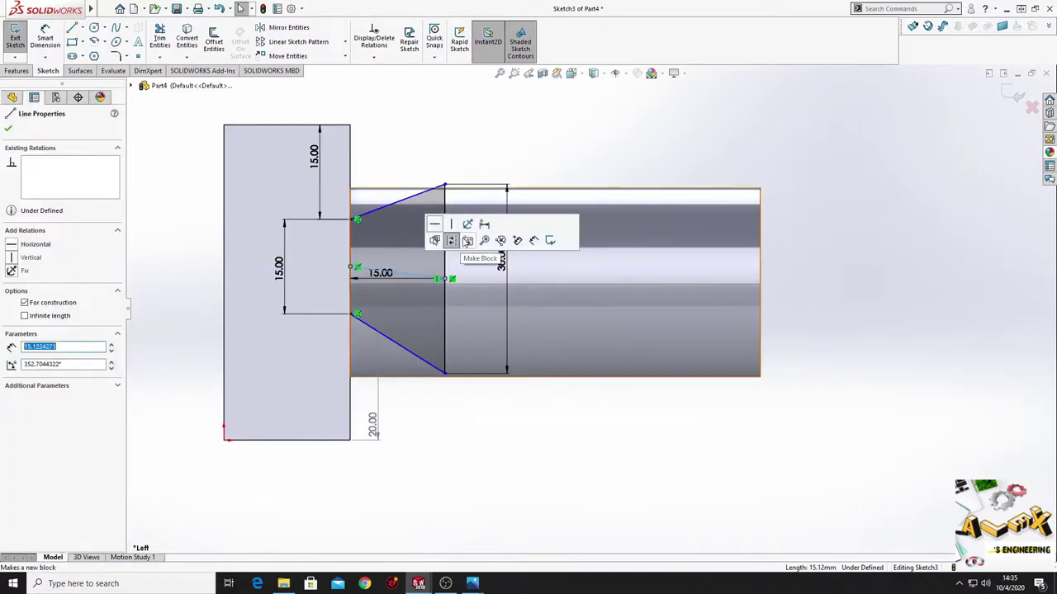
pyautogui.click(435, 224)
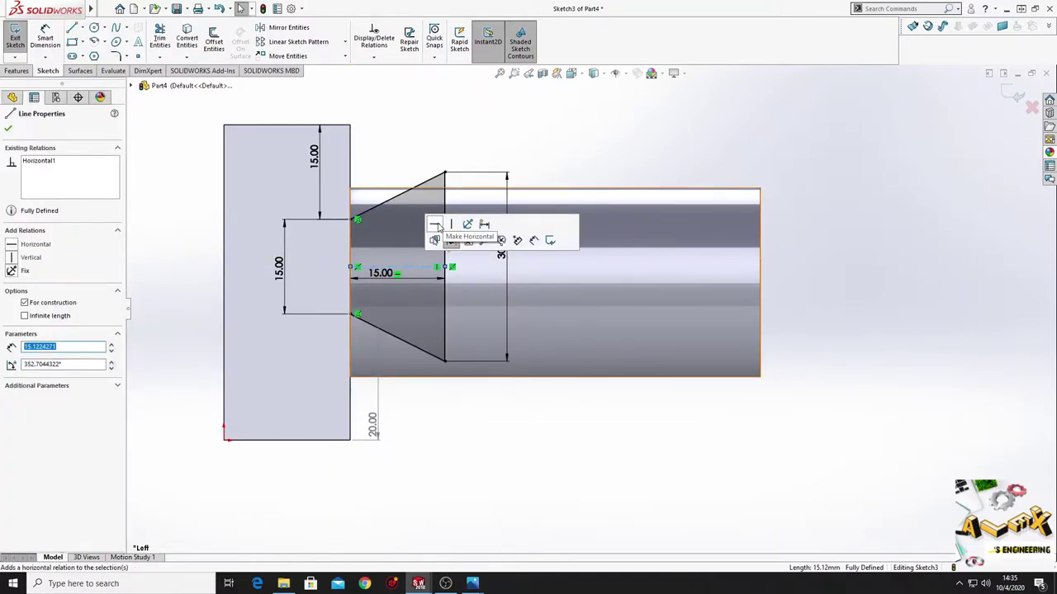
pyautogui.click(578, 144)
# - Orbit and zoom to view the dimensioned trapezoid sketch on the bar's end in 3D
pyautogui.moveTo(397, 223); pyautogui.dragTo(432, 293, button='middle')
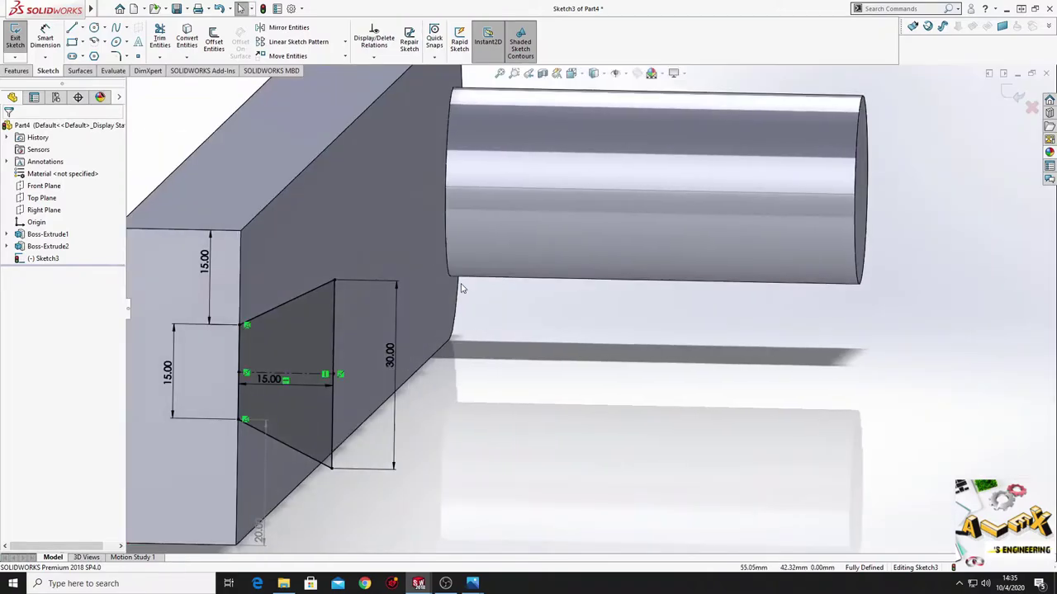
pyautogui.scroll(3, 433, 293)
pyautogui.scroll(-3, 433, 293)
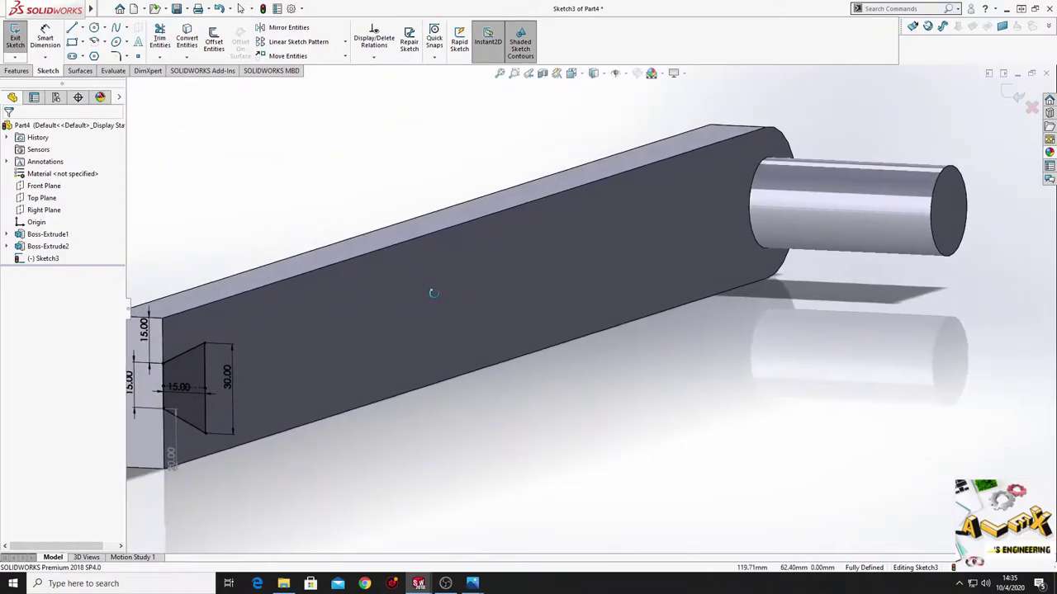
# - Extrude the trapezoid sketch 340 mm in reversed direction into the bar as Boss-Extrude3
pyautogui.click(17, 71)
pyautogui.click(16, 43)
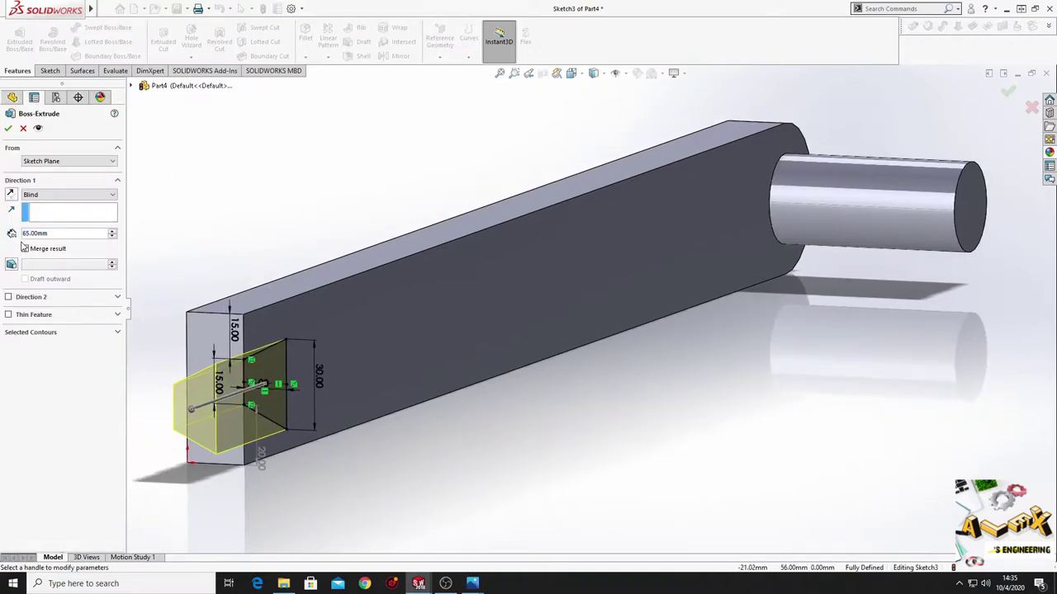
pyautogui.click(11, 196)
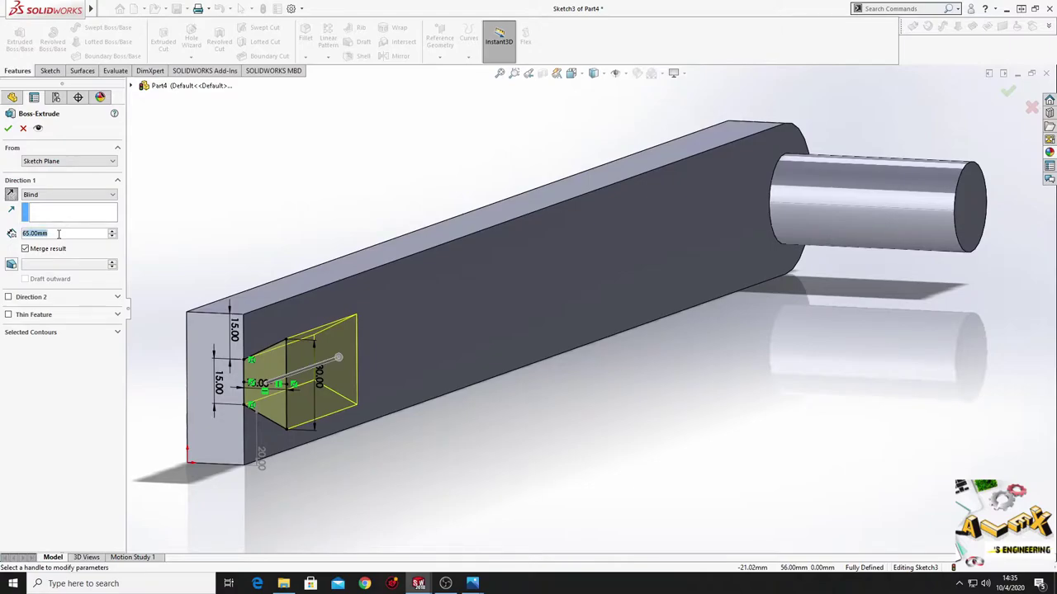
pyautogui.write('340')
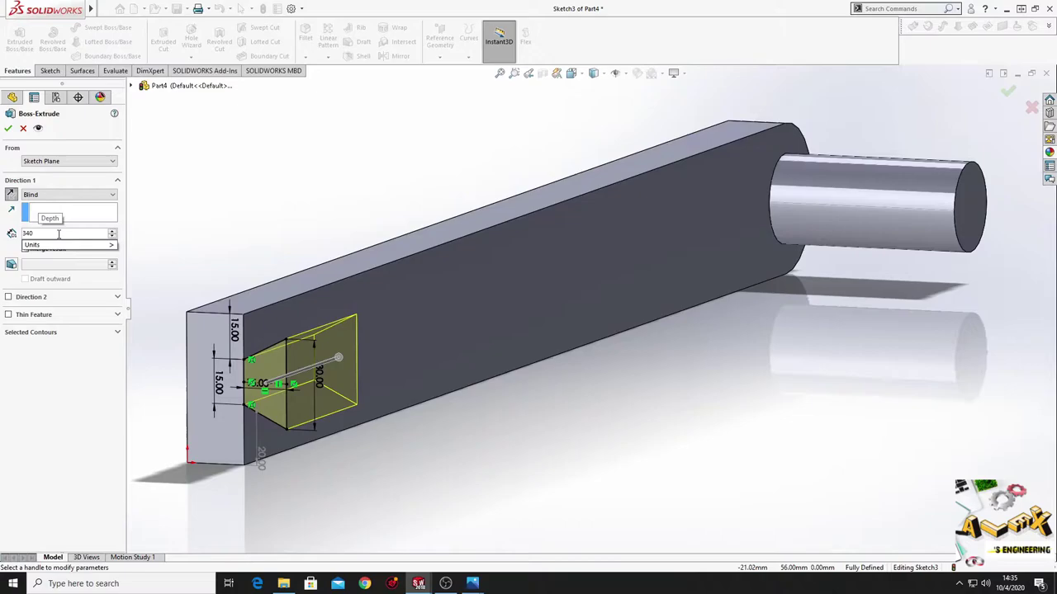
pyautogui.press('Return')
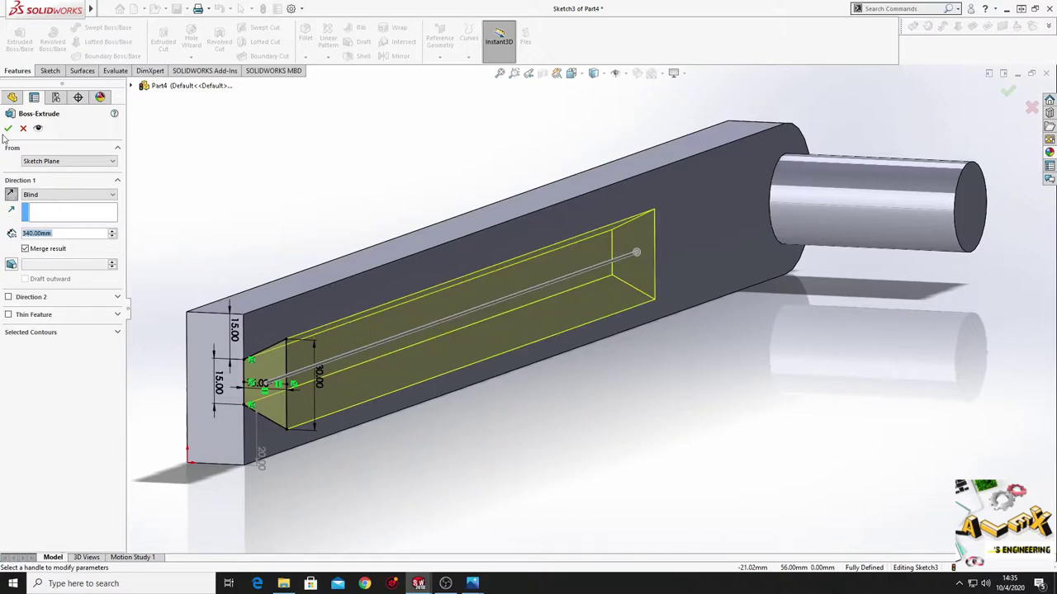
pyautogui.click(9, 128)
pyautogui.moveTo(262, 228)
pyautogui.mouseDown(button='middle')
pyautogui.moveTo(272, 266)
pyautogui.moveTo(355, 321)
pyautogui.moveTo(318, 338)
pyautogui.moveTo(239, 281)
pyautogui.moveTo(290, 347)
pyautogui.mouseUp(button='middle')
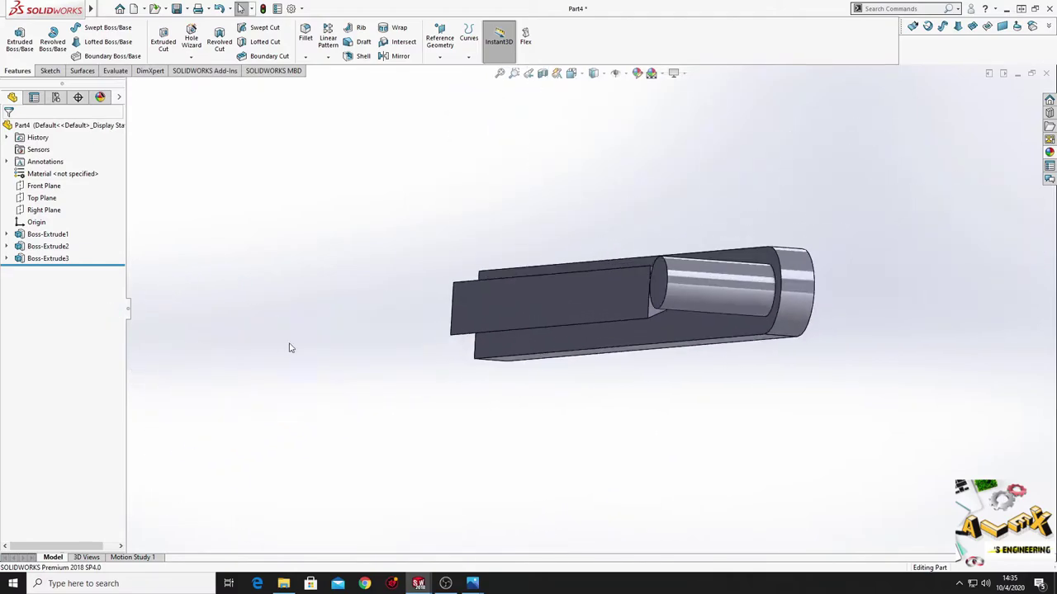
# - Apply a light pink appearance to the whole part
pyautogui.rightClick(684, 329)
pyautogui.moveTo(780, 290)
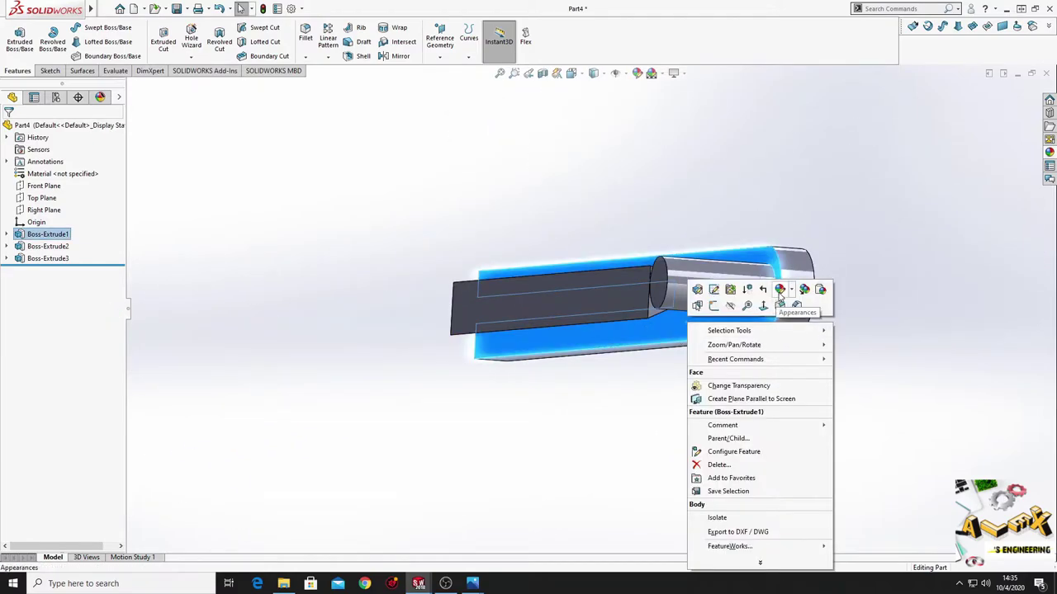
pyautogui.click(798, 341)
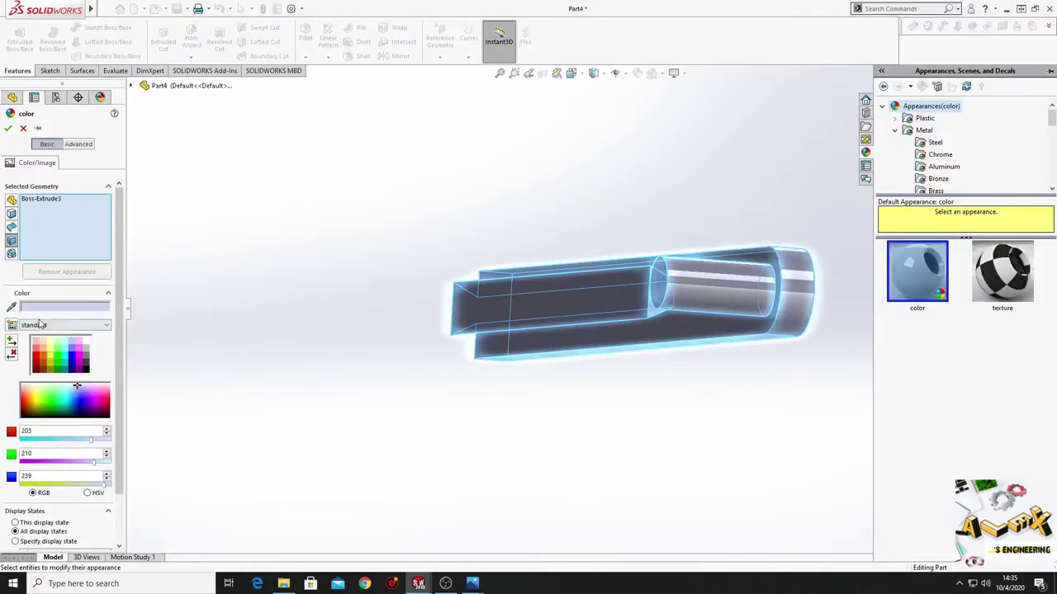
pyautogui.click(77, 359)
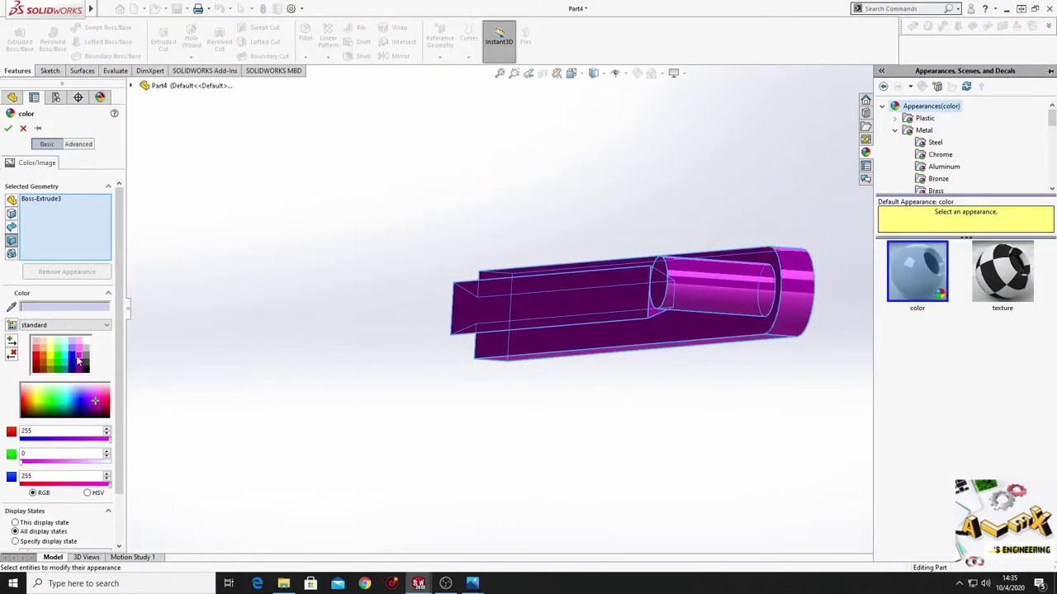
pyautogui.click(79, 365)
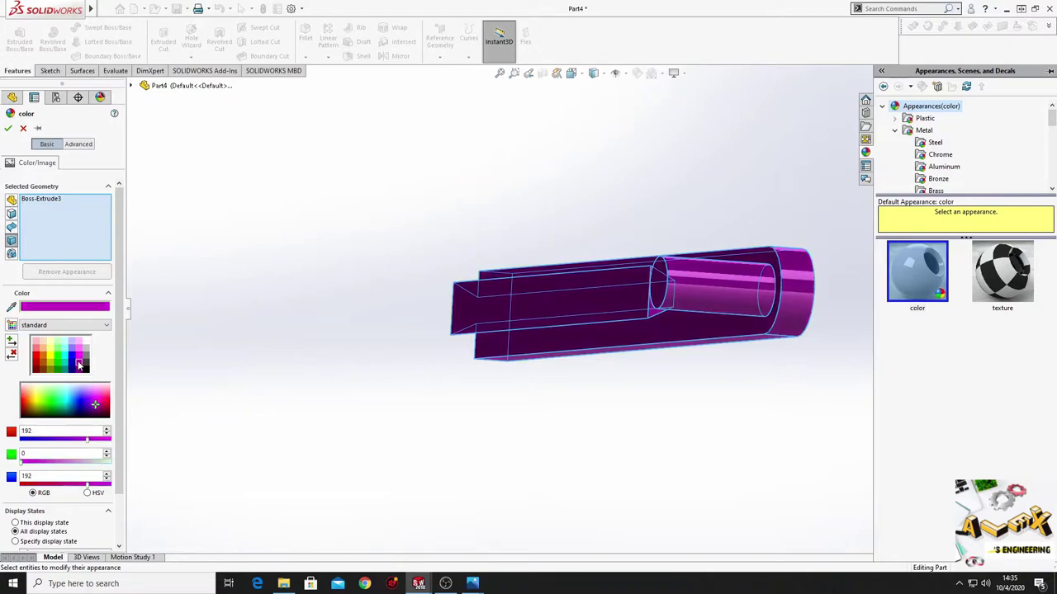
pyautogui.click(79, 356)
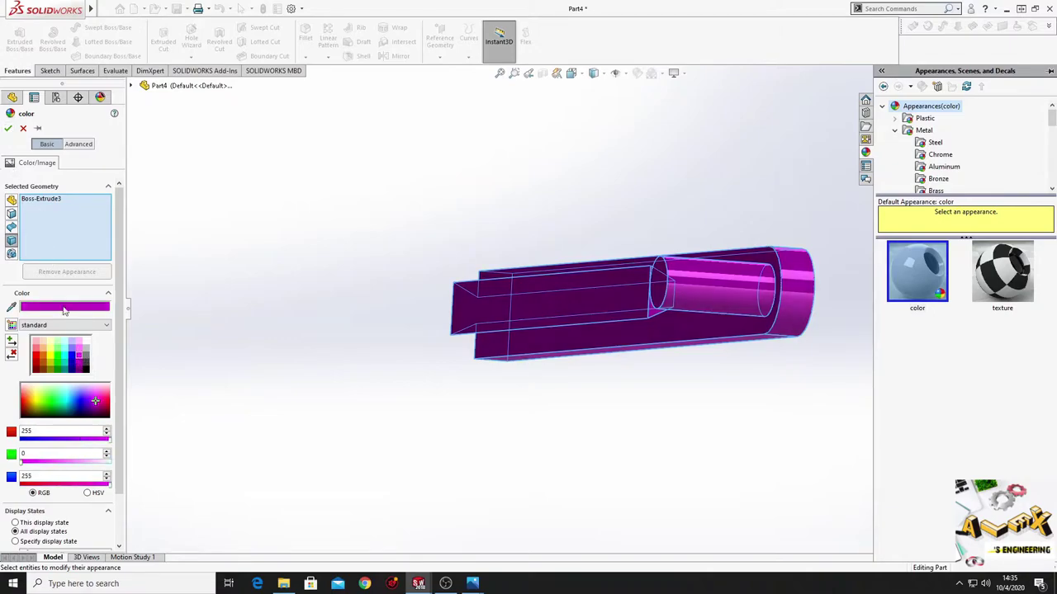
pyautogui.click(79, 350)
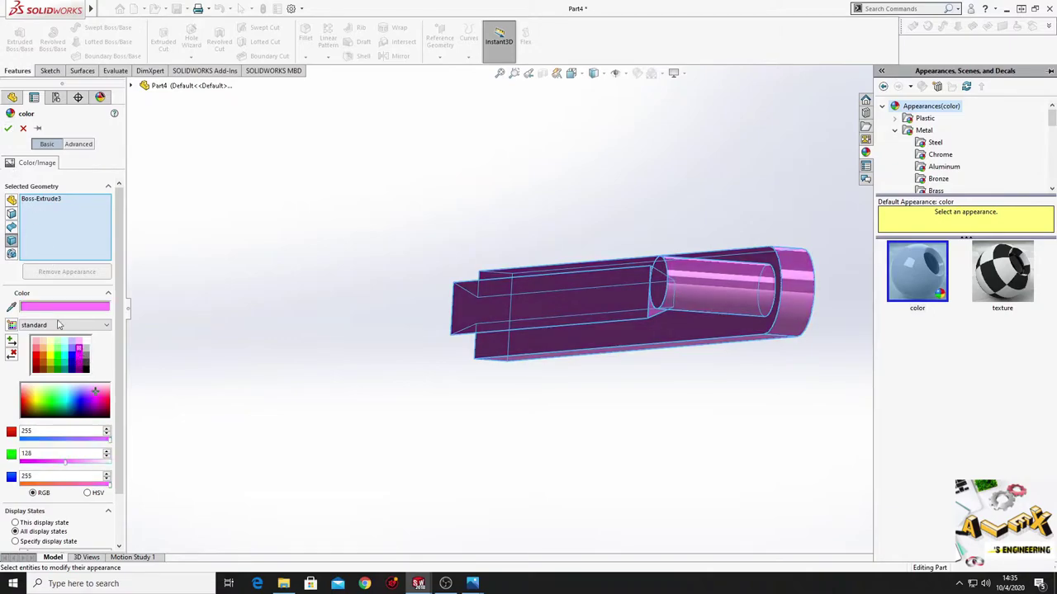
pyautogui.click(8, 128)
pyautogui.moveTo(309, 324)
pyautogui.mouseDown(button='middle')
pyautogui.moveTo(391, 375)
pyautogui.moveTo(644, 366)
pyautogui.mouseUp(button='middle')
# - Colour both faces of the cylindrical pin grey
pyautogui.rightClick(644, 366)
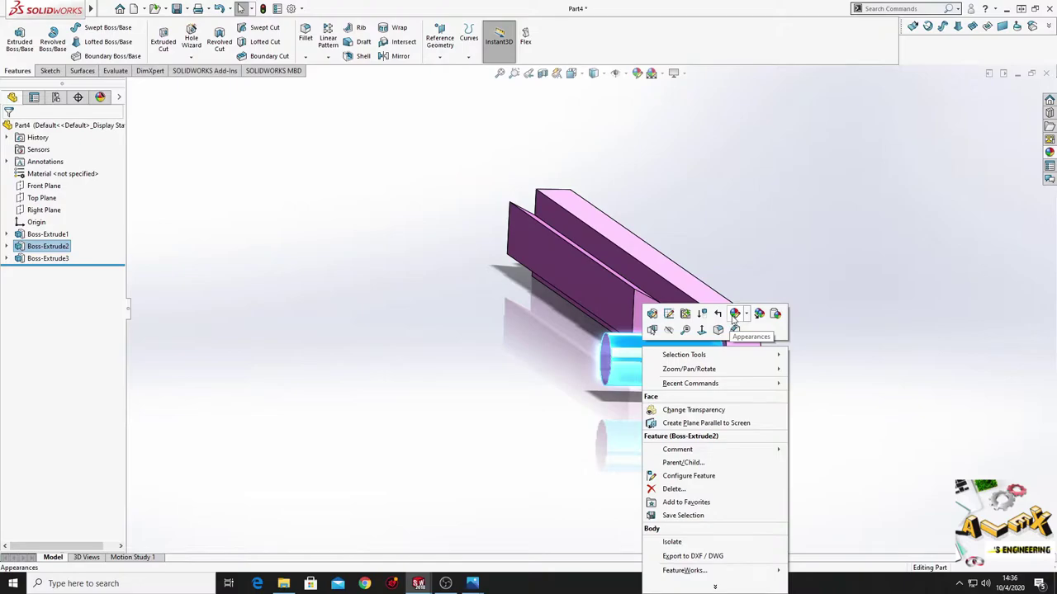
pyautogui.click(733, 319)
pyautogui.click(751, 339)
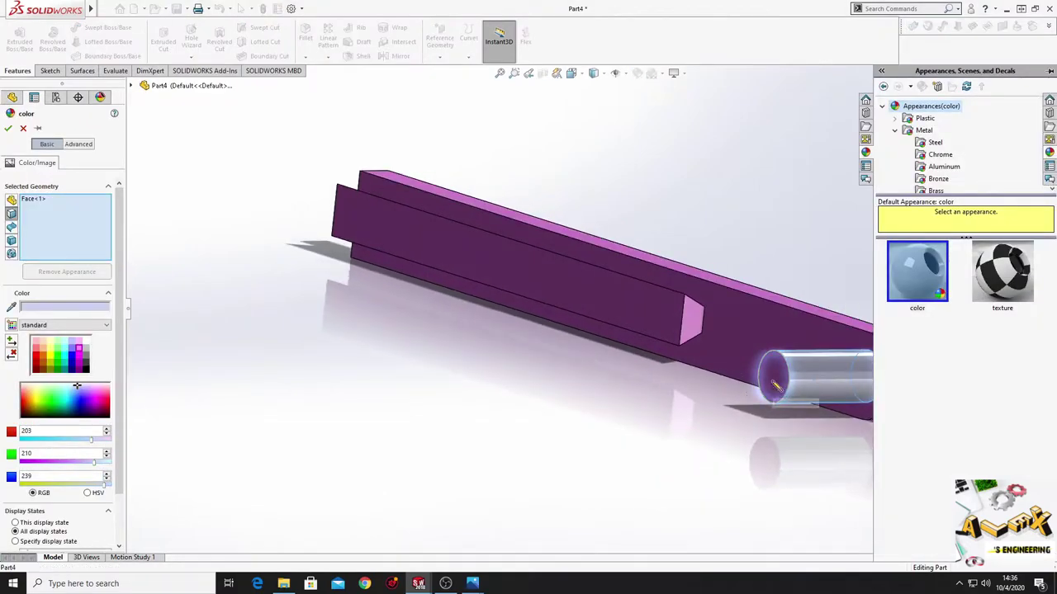
pyautogui.click(785, 392)
pyautogui.moveTo(729, 442); pyautogui.dragTo(566, 434, button='middle')
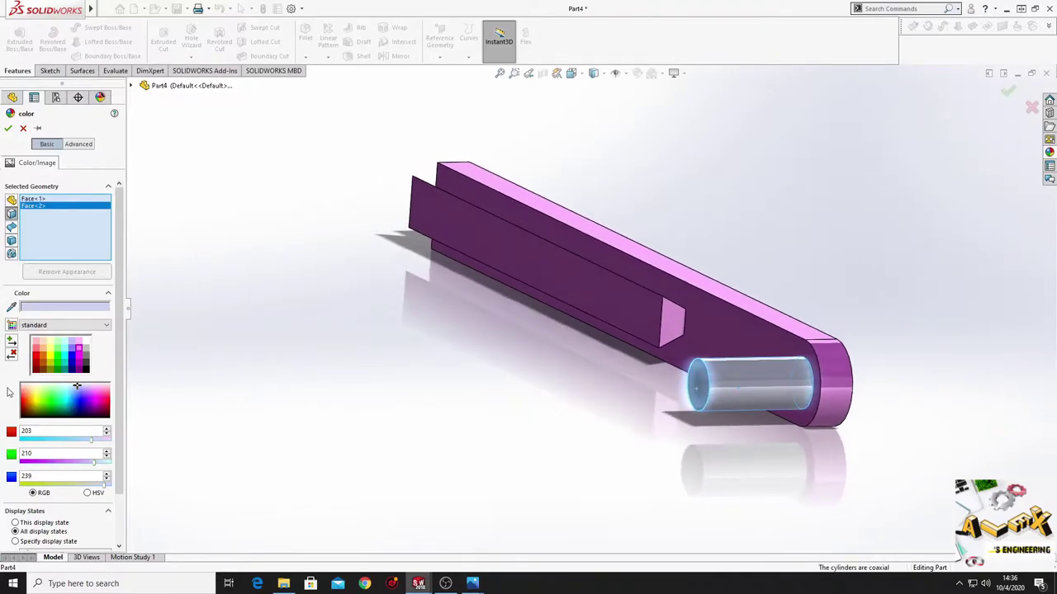
pyautogui.click(87, 351)
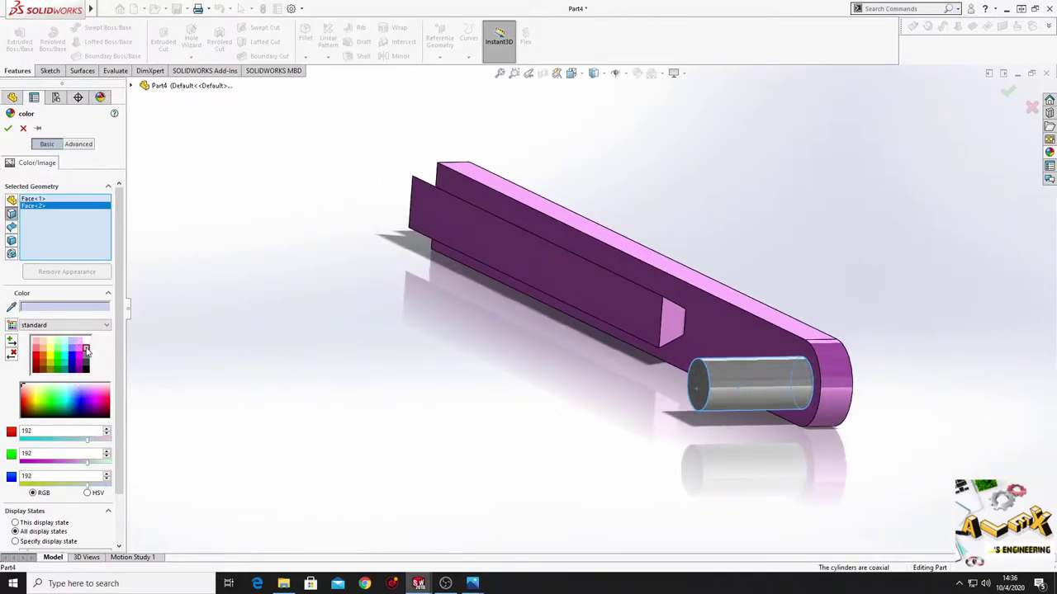
pyautogui.click(86, 342)
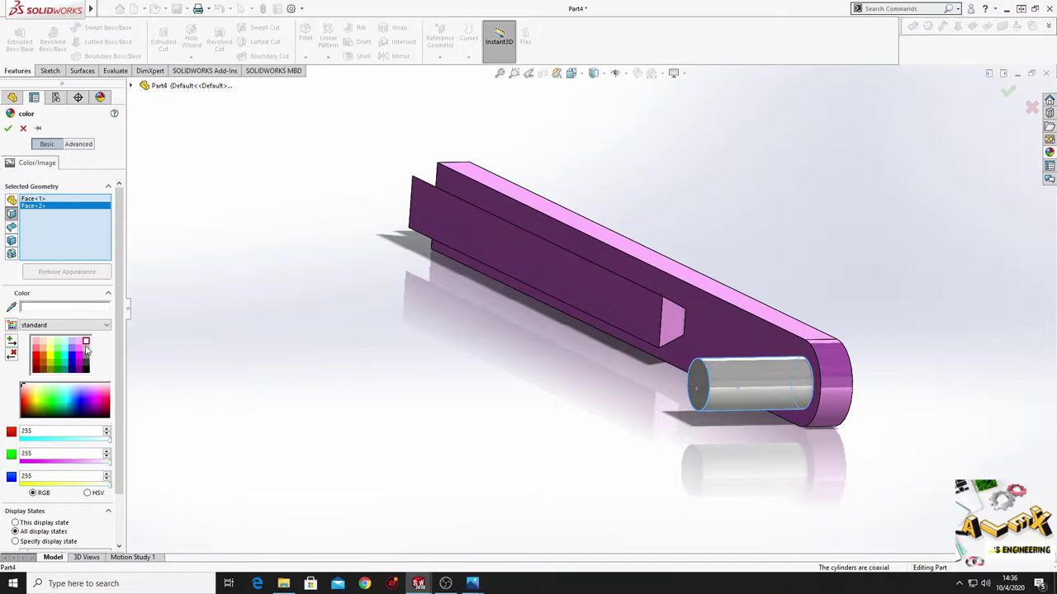
pyautogui.click(86, 351)
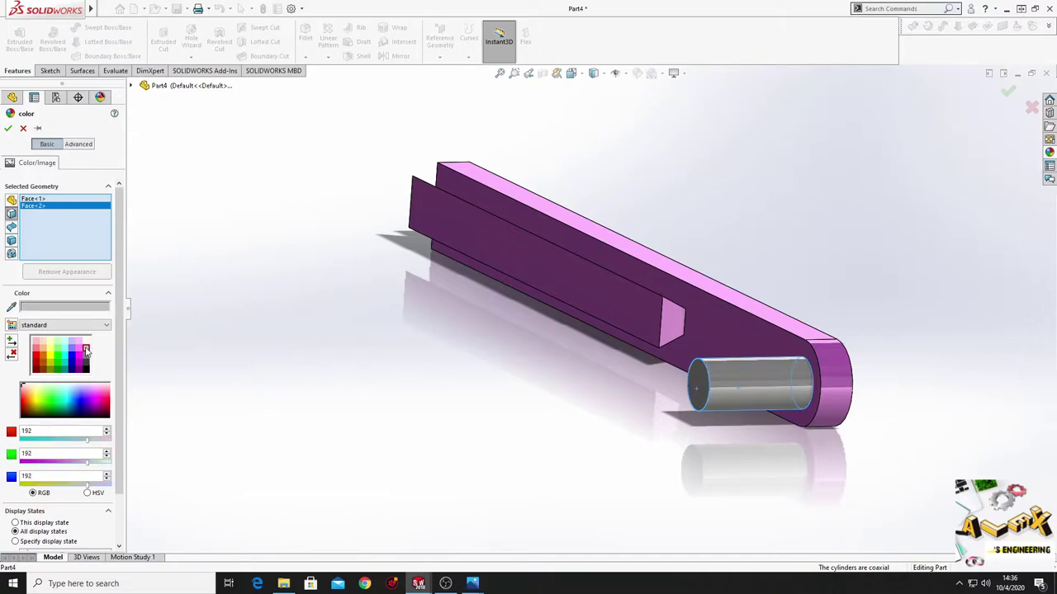
pyautogui.click(8, 128)
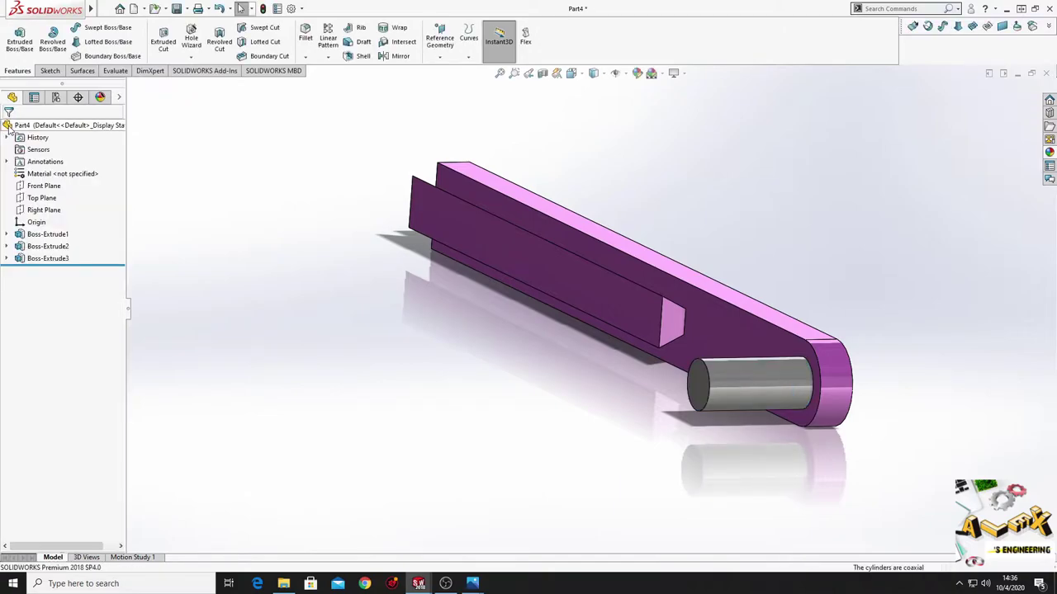
pyautogui.moveTo(291, 342)
pyautogui.mouseDown(button='middle')
pyautogui.moveTo(308, 360)
pyautogui.moveTo(384, 365)
pyautogui.moveTo(359, 351)
pyautogui.moveTo(356, 377)
pyautogui.moveTo(323, 401)
pyautogui.moveTo(372, 377)
pyautogui.moveTo(368, 361)
pyautogui.mouseUp(button='middle')
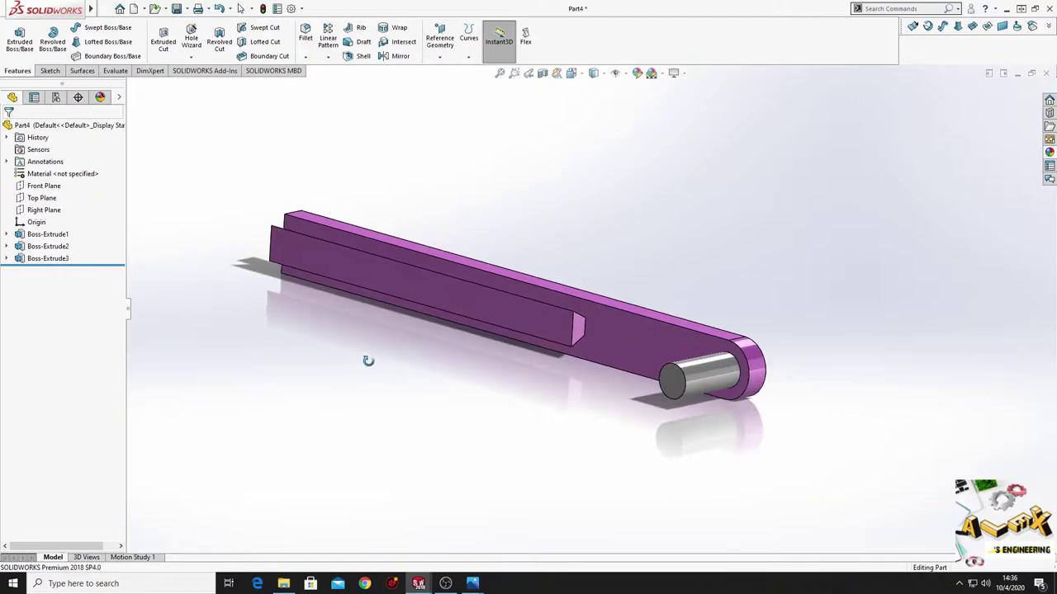
pyautogui.moveTo(608, 339); pyautogui.dragTo(595, 349, button='middle')
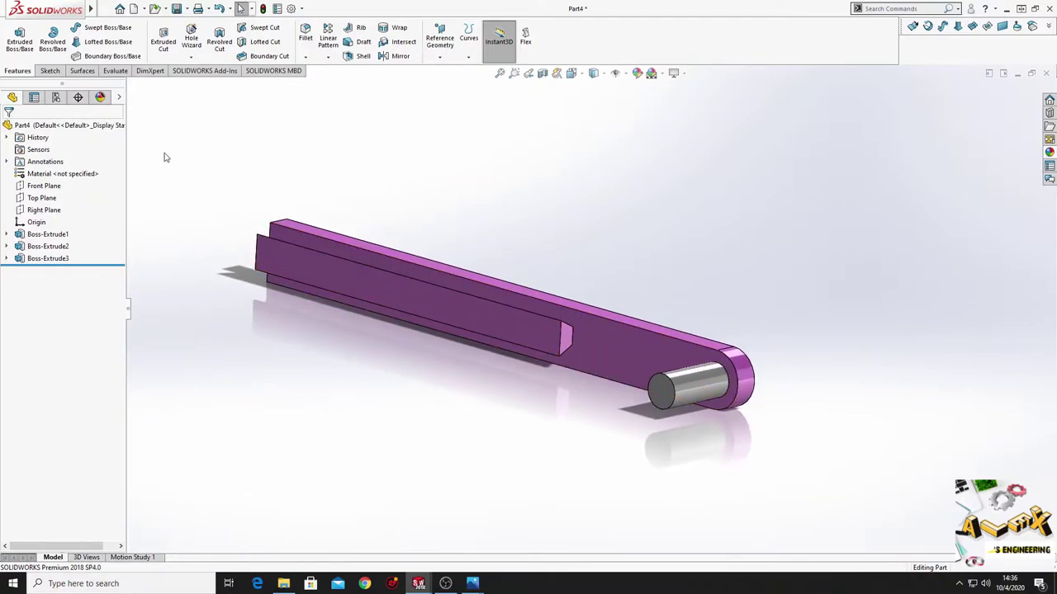
# - Create a new part and start a sketch on the Front Plane
pyautogui.click(133, 10)
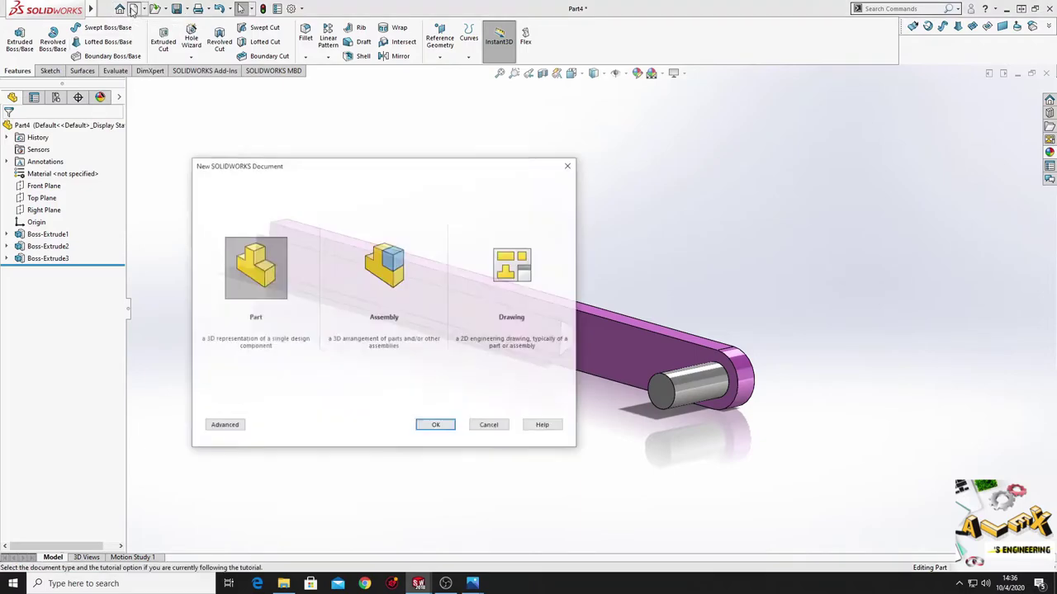
pyautogui.click(436, 426)
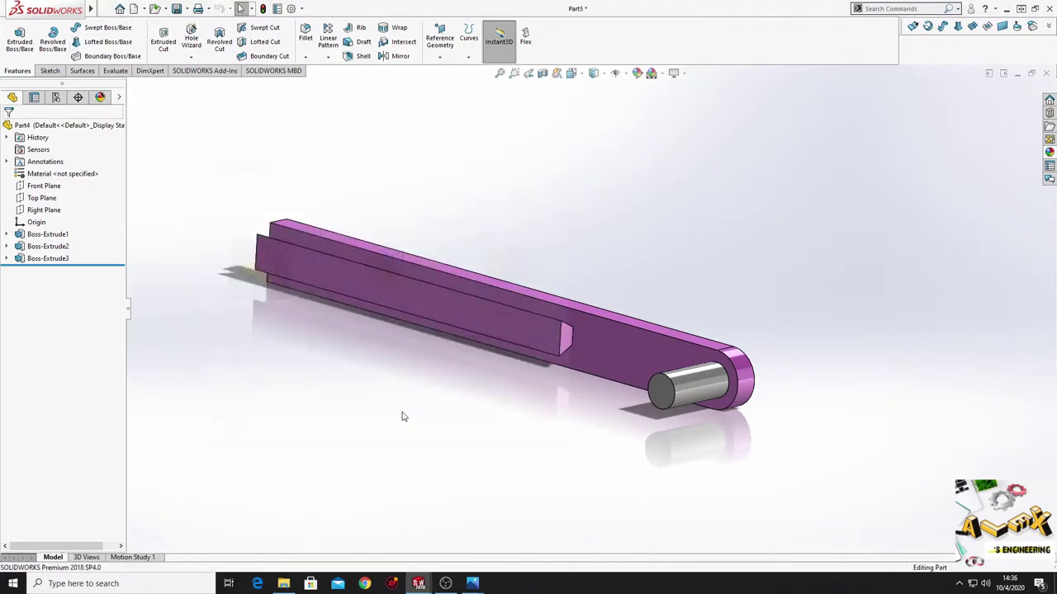
pyautogui.click(48, 187)
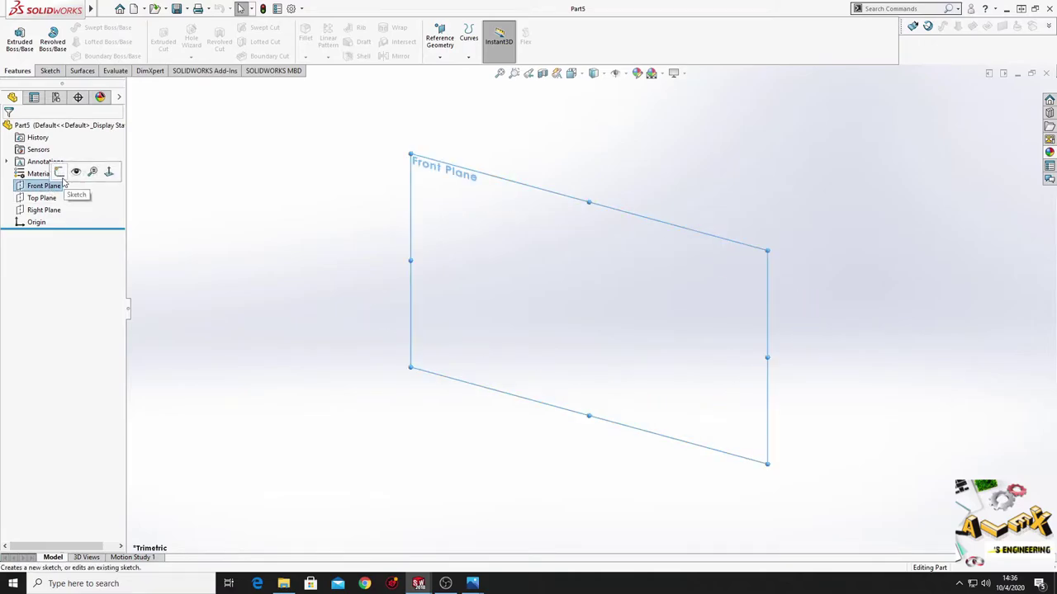
pyautogui.click(63, 174)
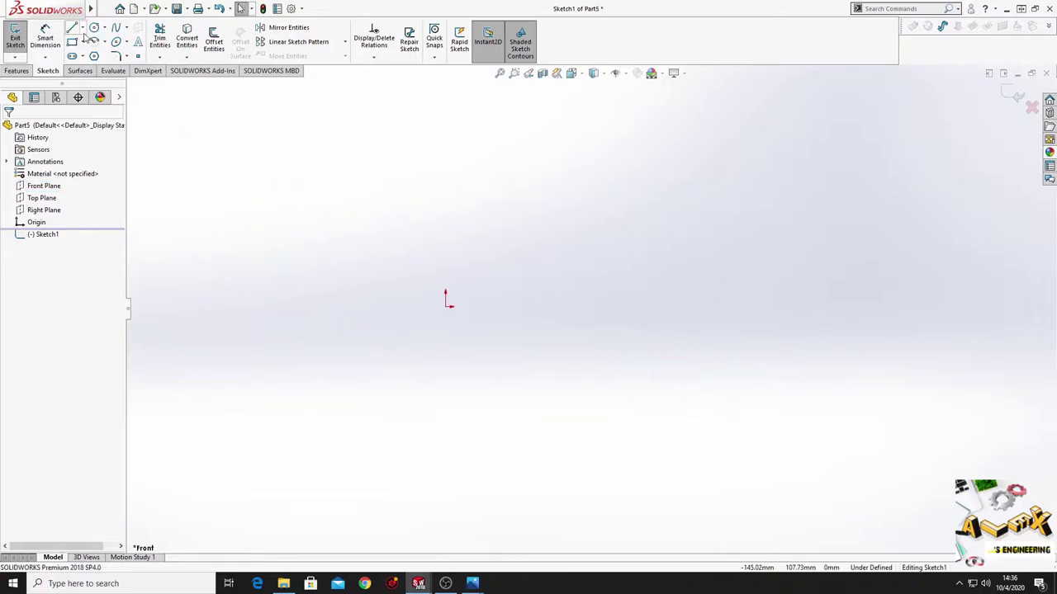
# - Draw a vertical centerline from above down to the origin
pyautogui.click(82, 28)
pyautogui.click(97, 52)
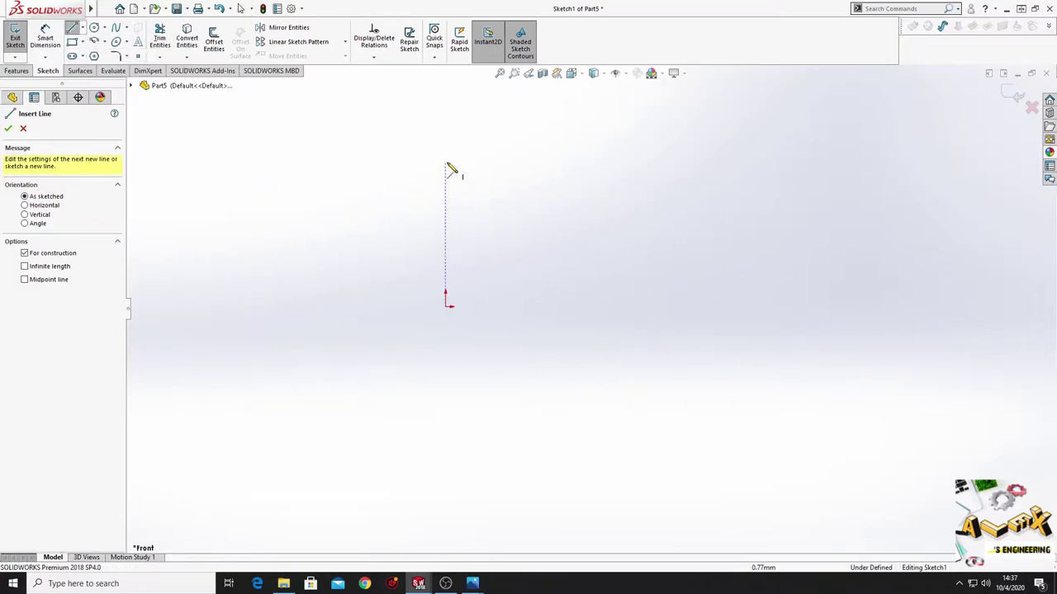
pyautogui.click(445, 160)
pyautogui.click(445, 304)
pyautogui.rightClick(366, 266)
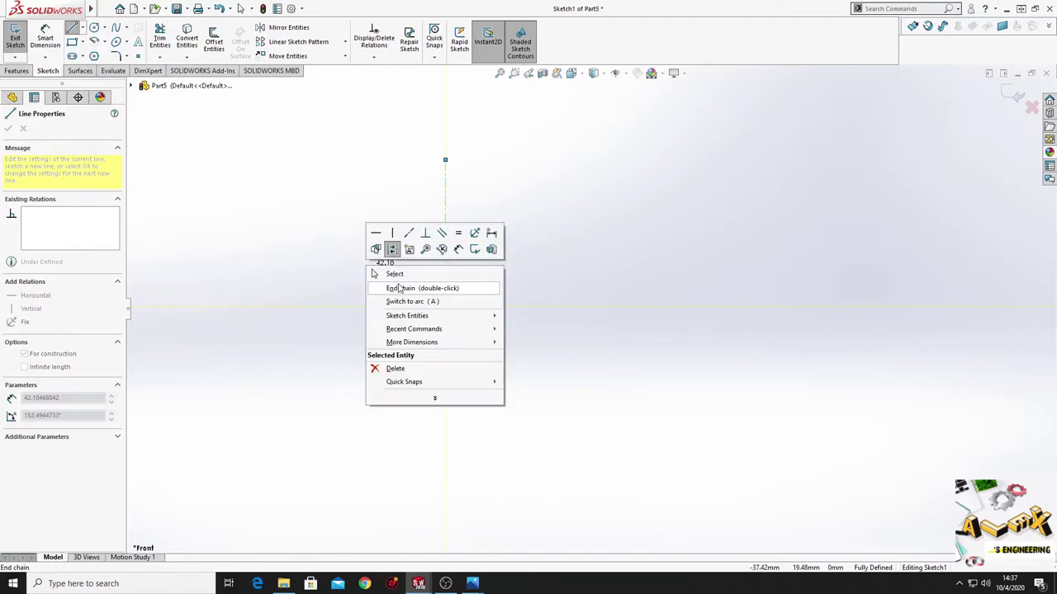
pyautogui.click(399, 287)
pyautogui.rightClick(389, 262)
pyautogui.click(399, 270)
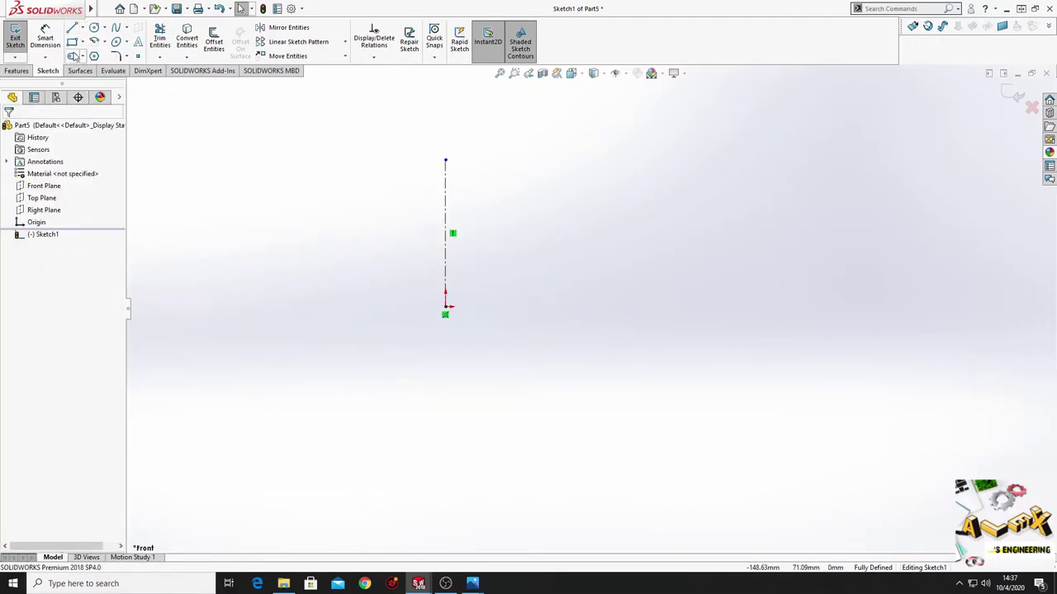
# - Draw the closed outline: long base, short end steps, two sloped sides and flat top
pyautogui.click(71, 27)
pyautogui.keyDown('ctrl'); pyautogui.moveTo(406, 298); pyautogui.dragTo(382, 299, button='middle'); pyautogui.keyUp('ctrl')
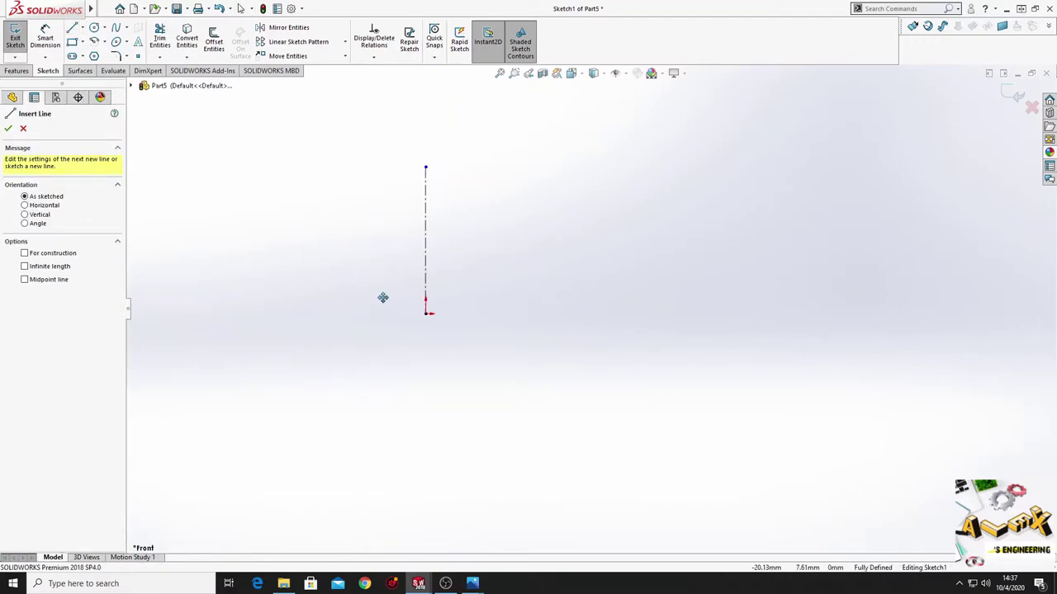
pyautogui.click(344, 314)
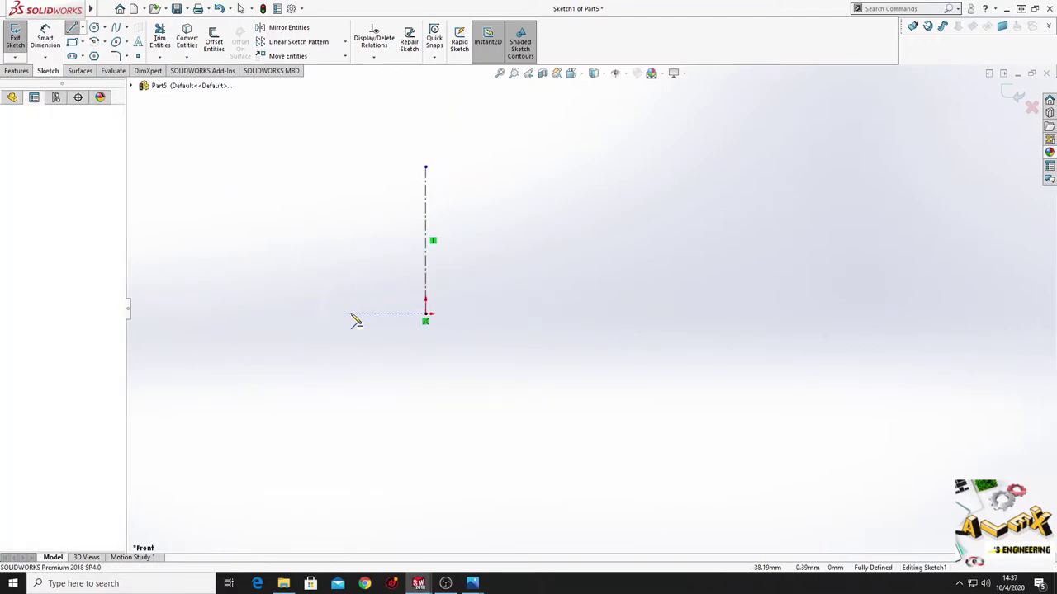
pyautogui.click(576, 314)
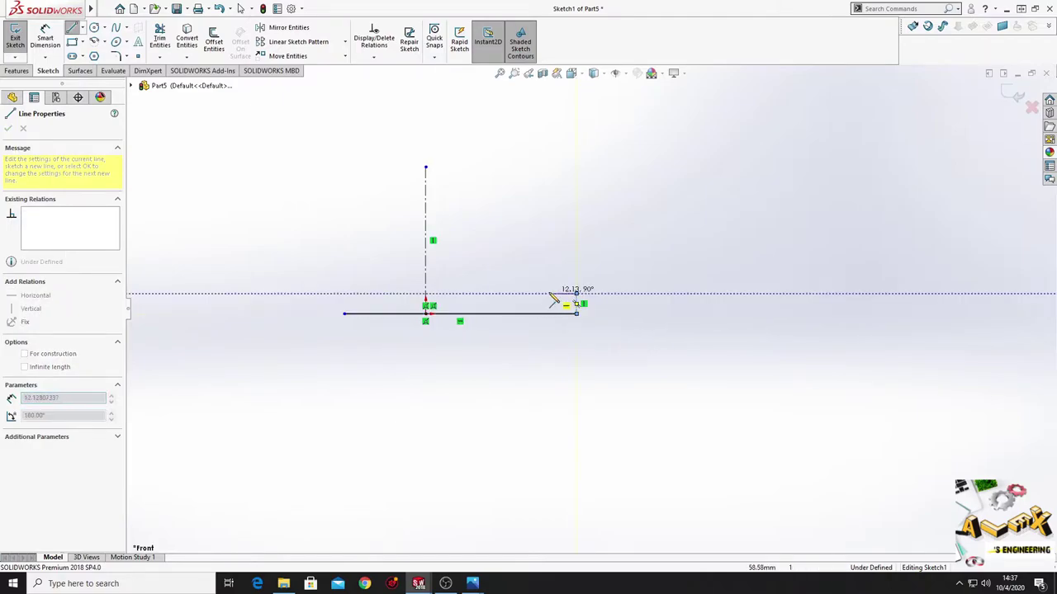
pyautogui.click(576, 293)
pyautogui.click(542, 293)
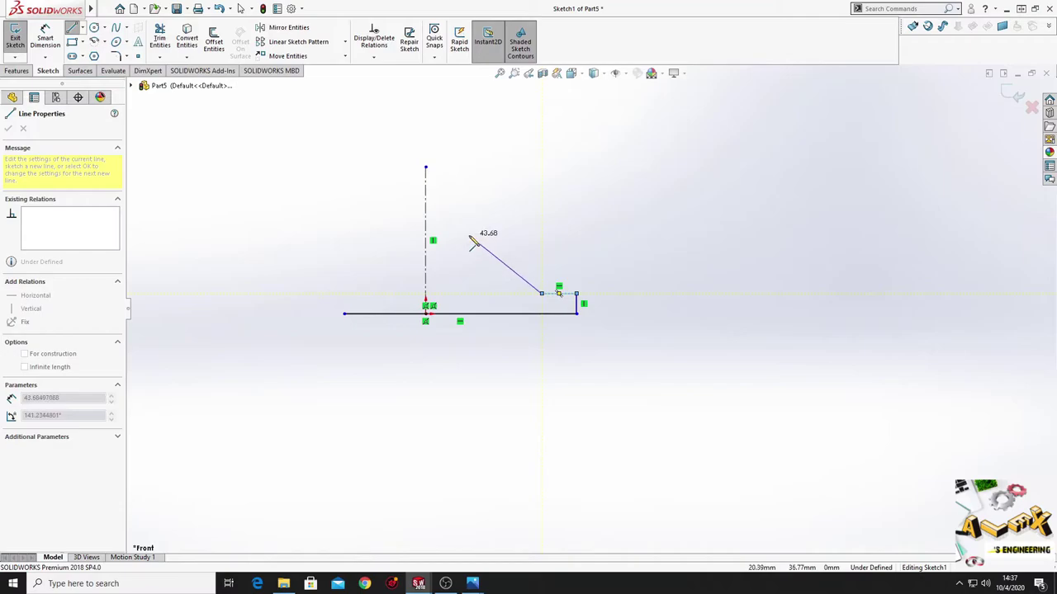
pyautogui.click(517, 262)
pyautogui.click(515, 259)
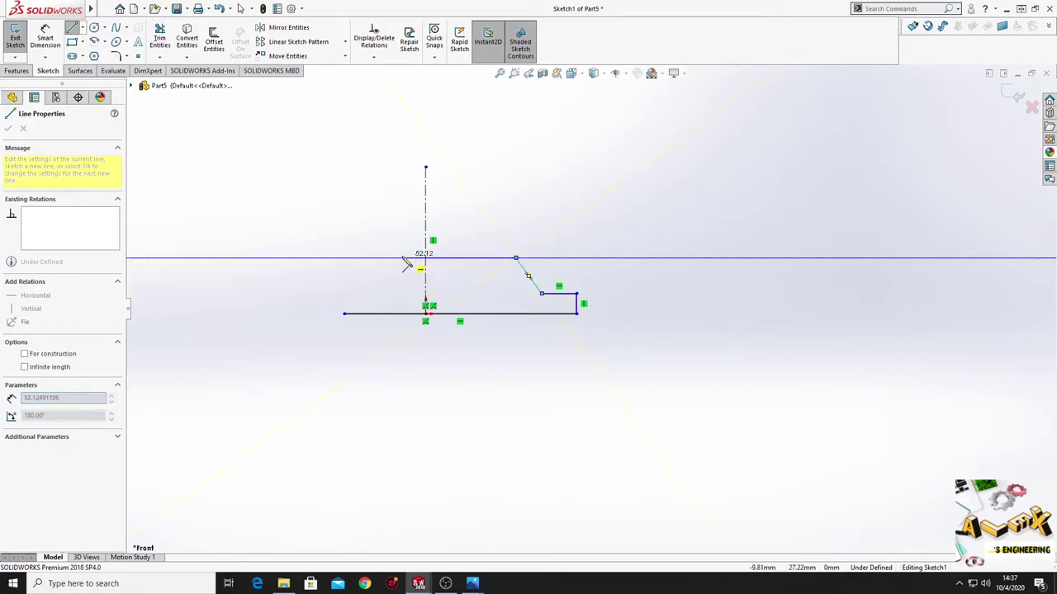
pyautogui.click(400, 259)
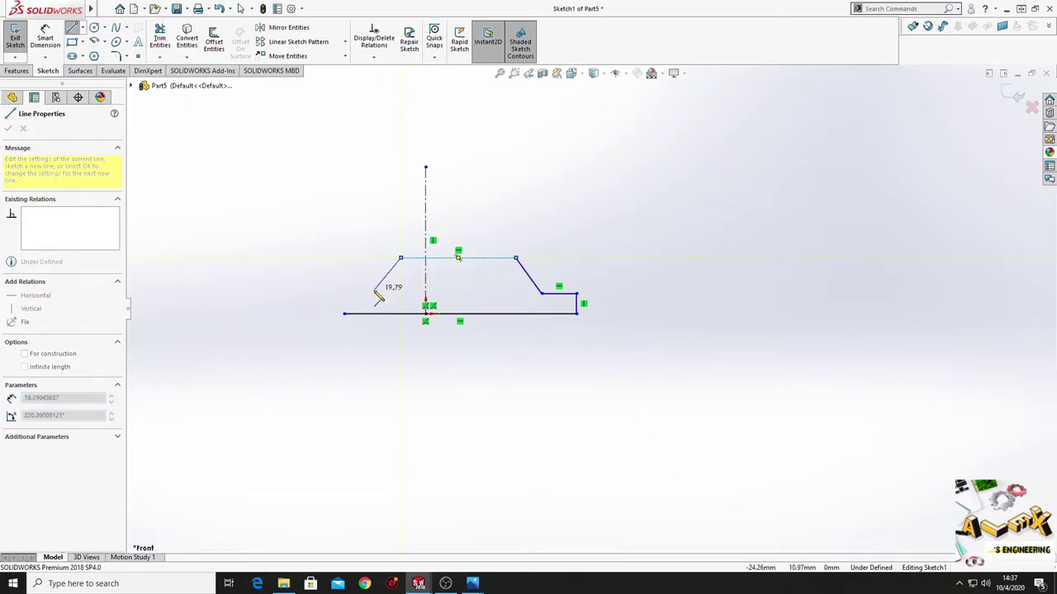
pyautogui.click(375, 292)
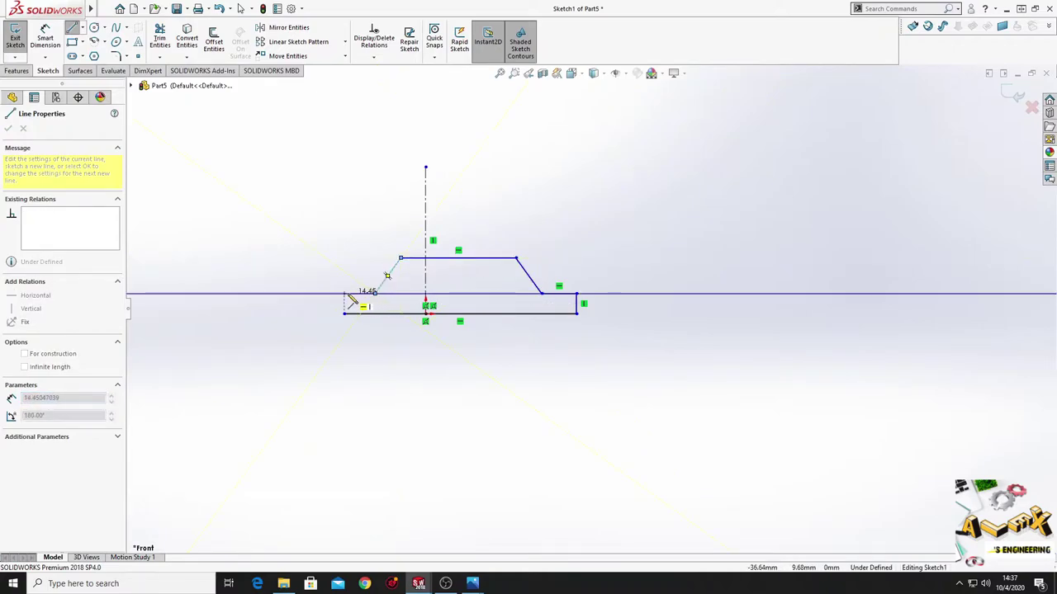
pyautogui.click(344, 293)
pyautogui.click(344, 314)
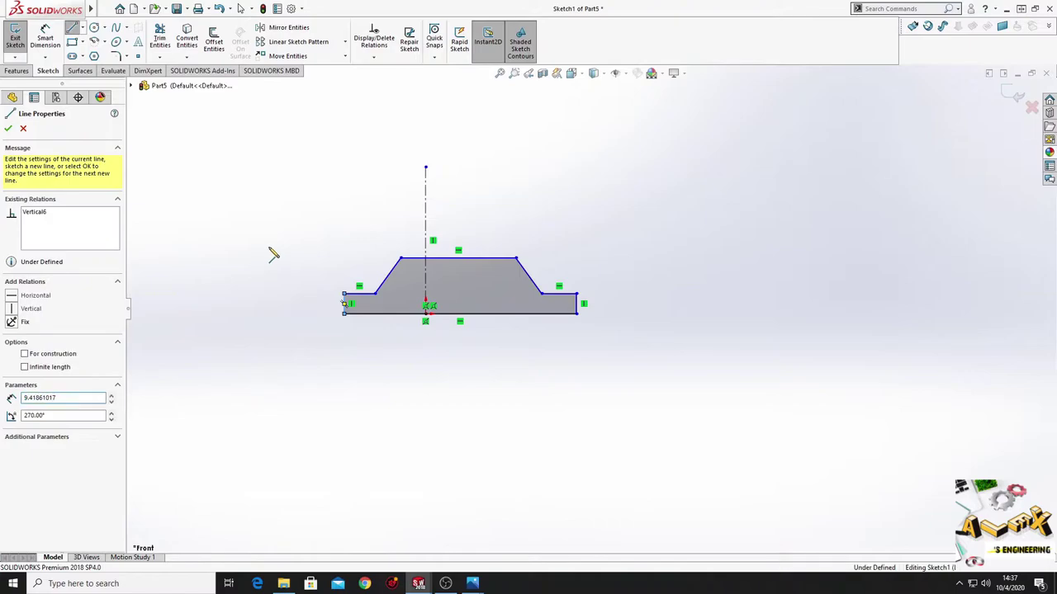
pyautogui.rightClick(273, 252)
pyautogui.click(294, 259)
pyautogui.keyDown('ctrl'); pyautogui.moveTo(350, 255); pyautogui.dragTo(302, 298, button='middle'); pyautogui.keyUp('ctrl')
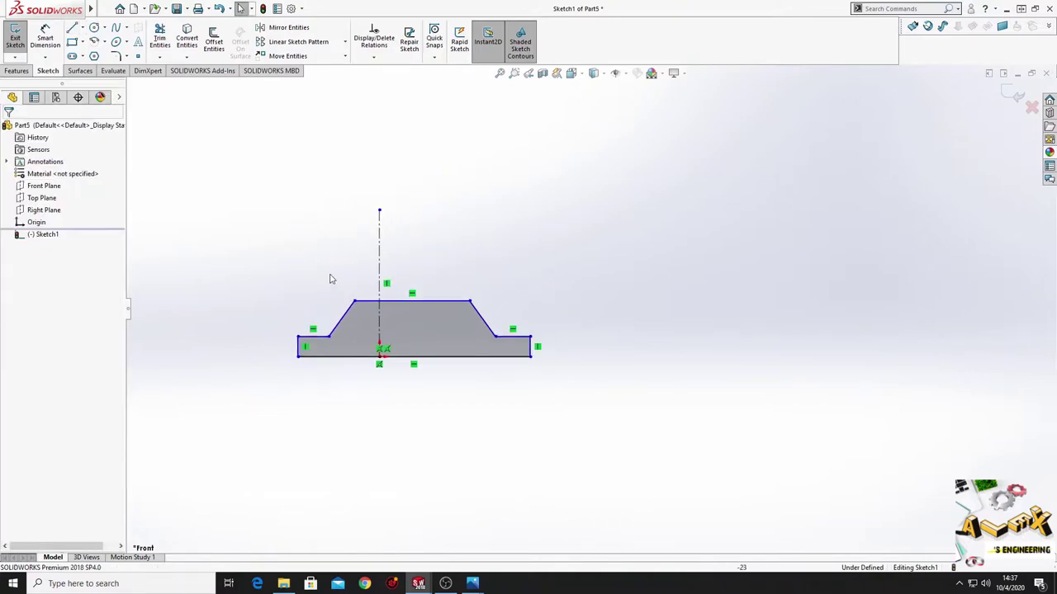
# - Draw two construction lines from the slope corners up to the centerline's top endpoint
pyautogui.click(72, 28)
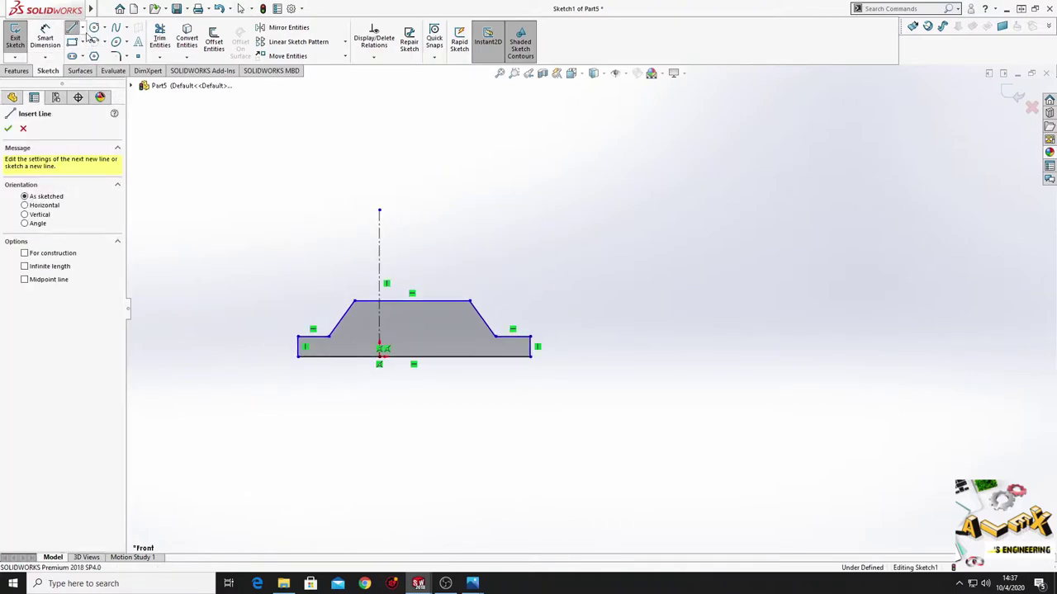
pyautogui.click(82, 28)
pyautogui.click(97, 56)
pyautogui.click(495, 337)
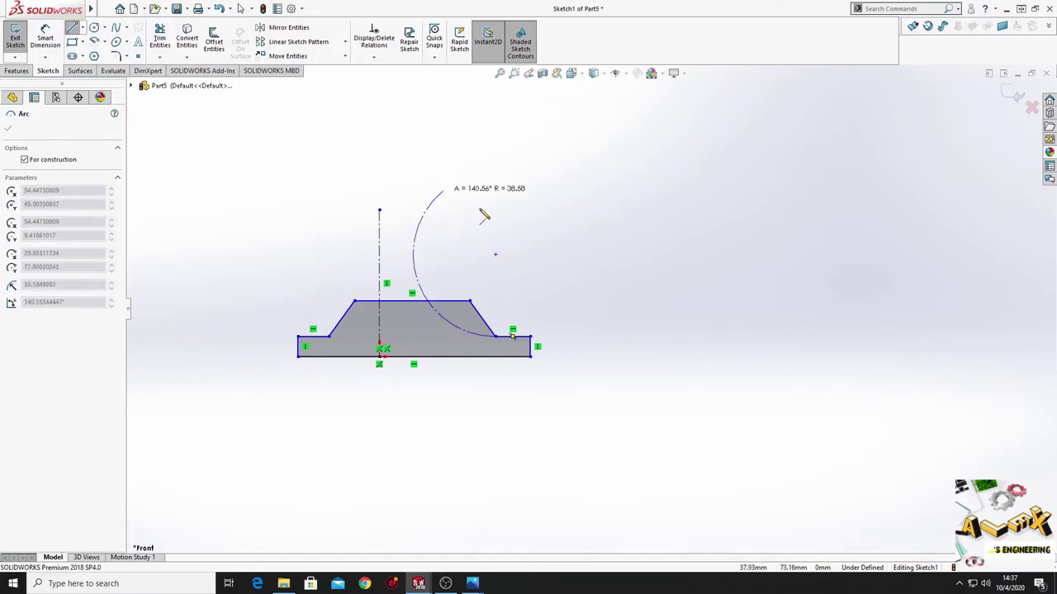
pyautogui.press('Escape')
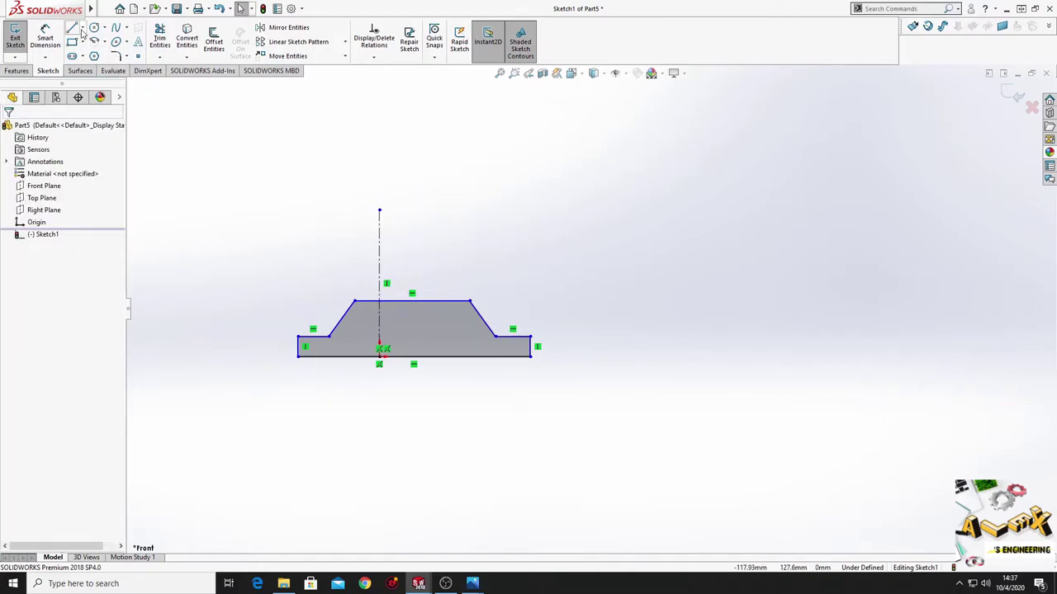
pyautogui.click(82, 27)
pyautogui.click(98, 55)
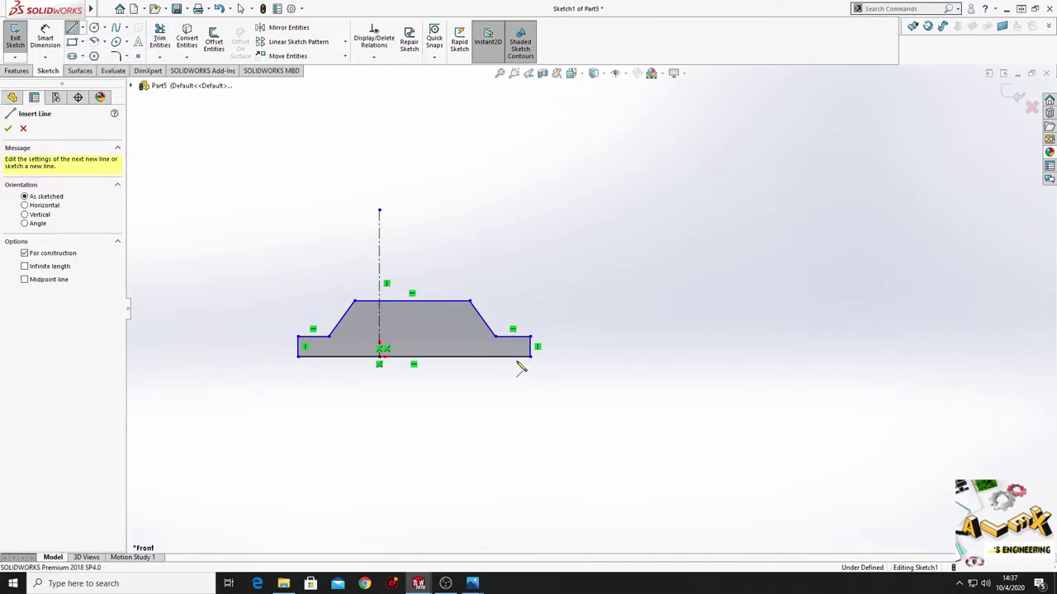
pyautogui.click(495, 337)
pyautogui.click(380, 212)
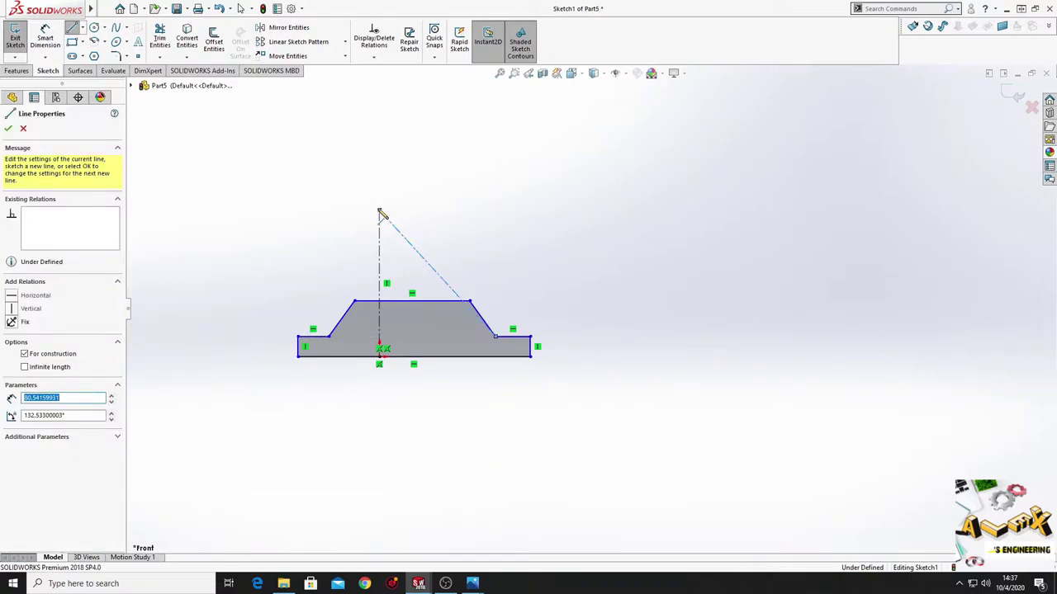
pyautogui.click(330, 337)
pyautogui.rightClick(266, 198)
pyautogui.click(290, 198)
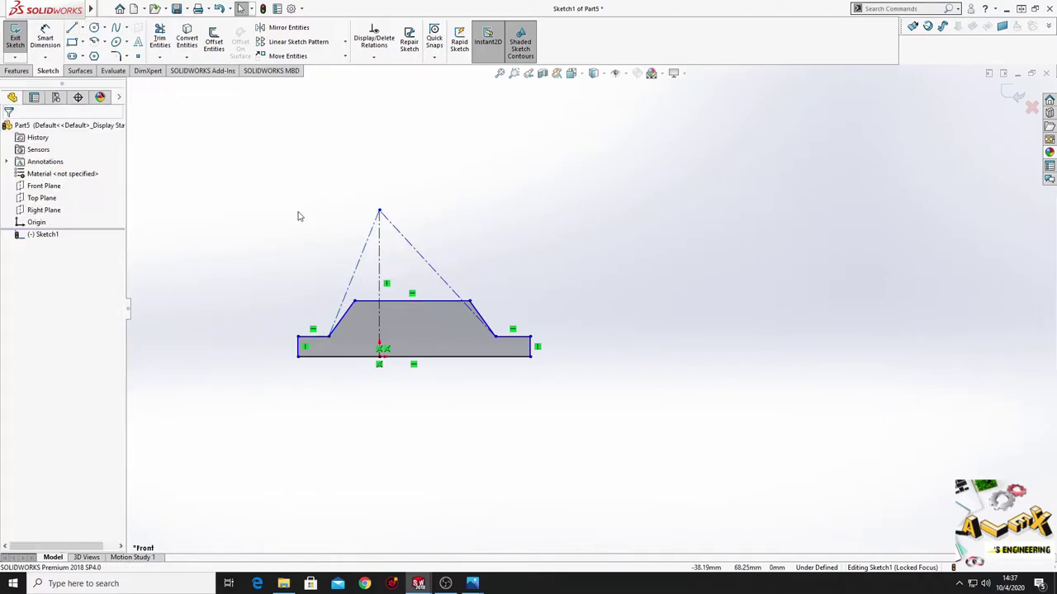
pyautogui.click(46, 40)
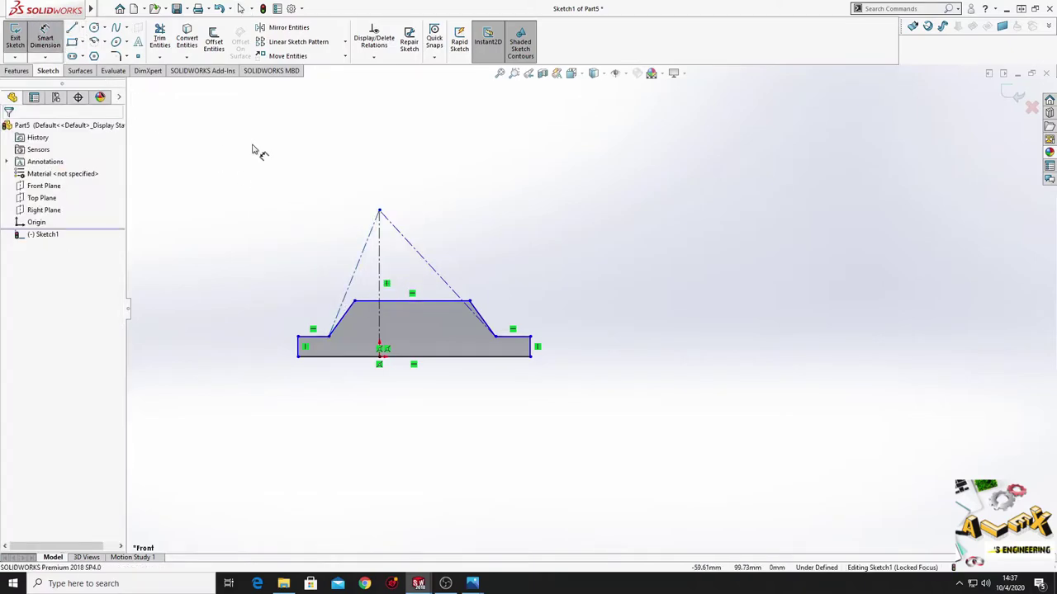
# - Dimension the vertical centerline to 80 mm tall
pyautogui.click(379, 262)
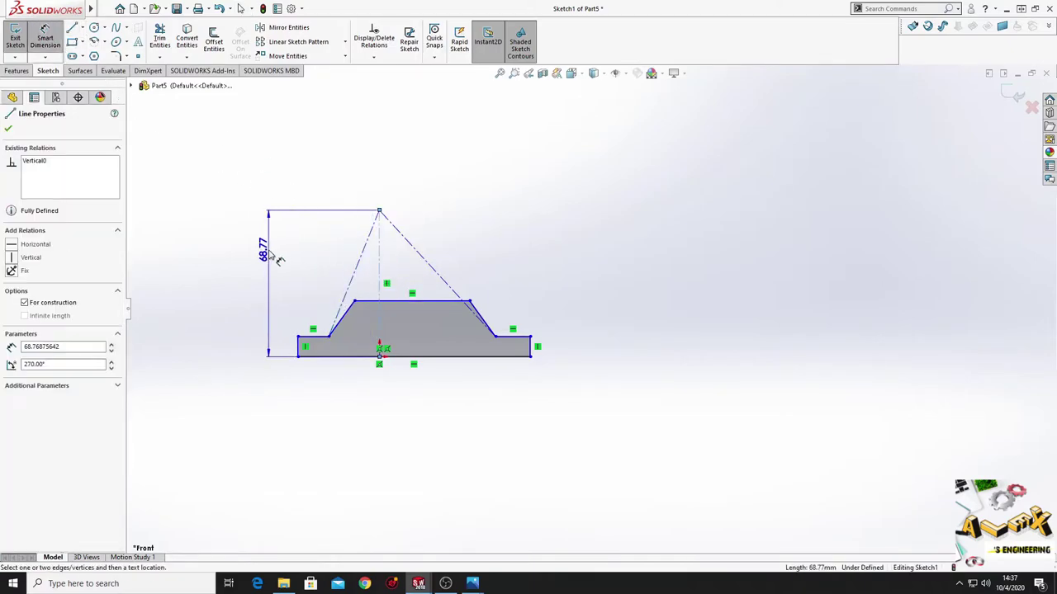
pyautogui.click(246, 272)
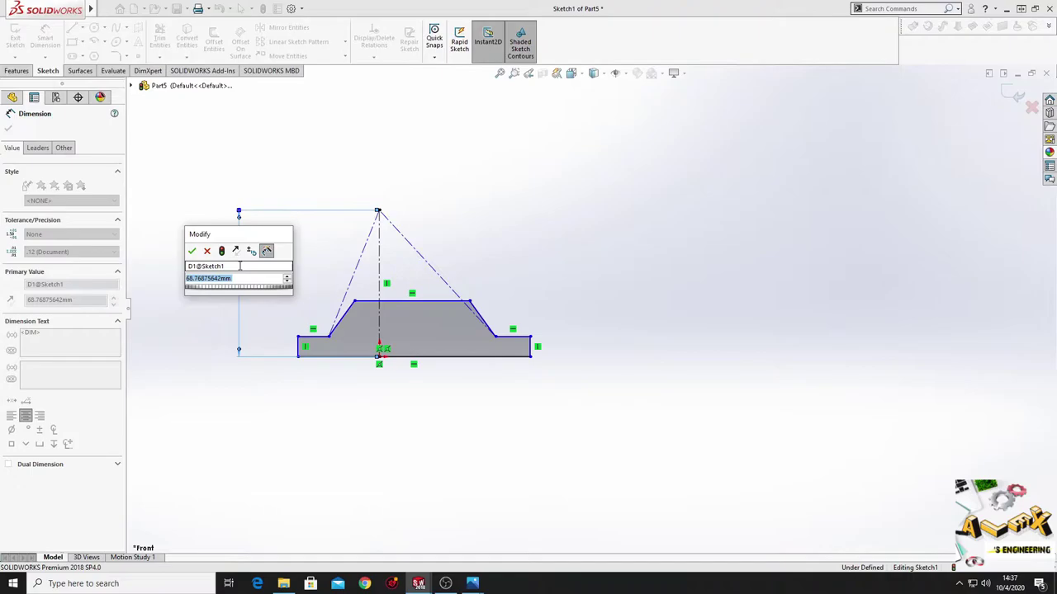
pyautogui.write('80')
pyautogui.press('Return')
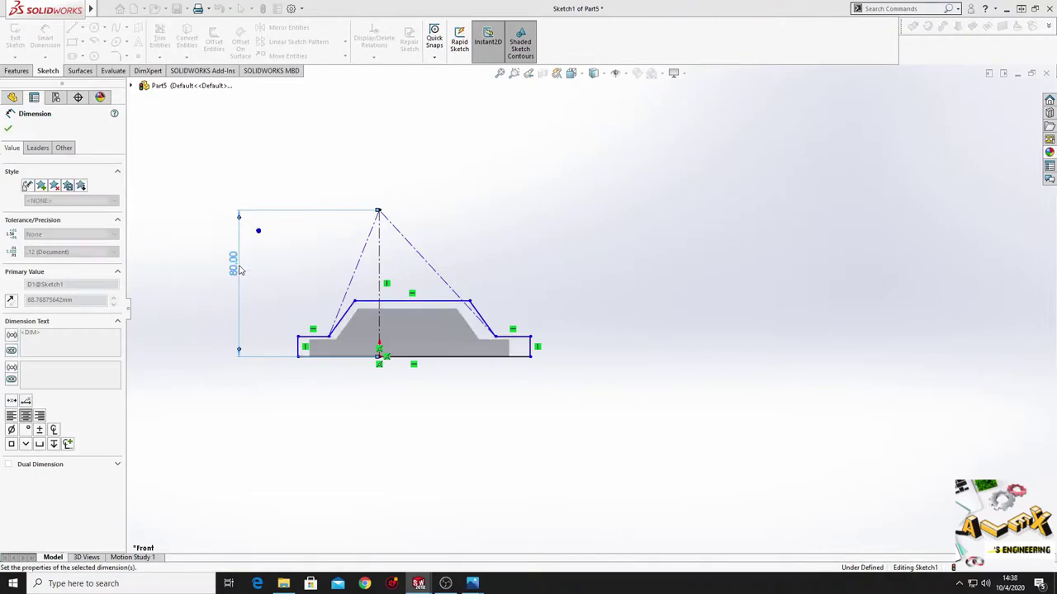
pyautogui.scroll(-2, 388, 305)
pyautogui.keyDown('ctrl'); pyautogui.moveTo(397, 310); pyautogui.dragTo(365, 297, button='middle'); pyautogui.keyUp('ctrl')
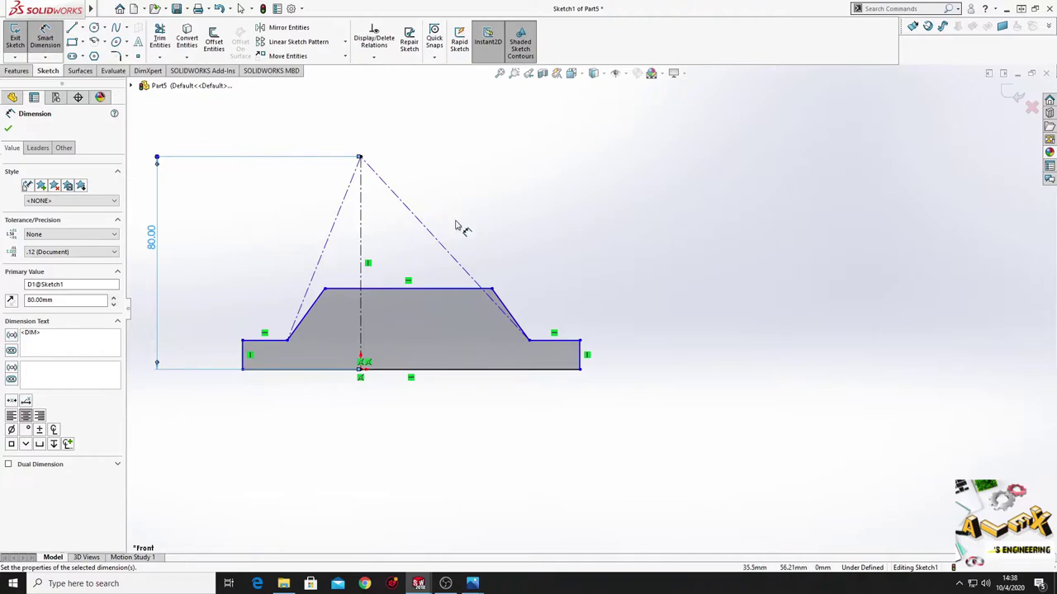
# - Dimension the overall base width to 144 mm
pyautogui.click(243, 358)
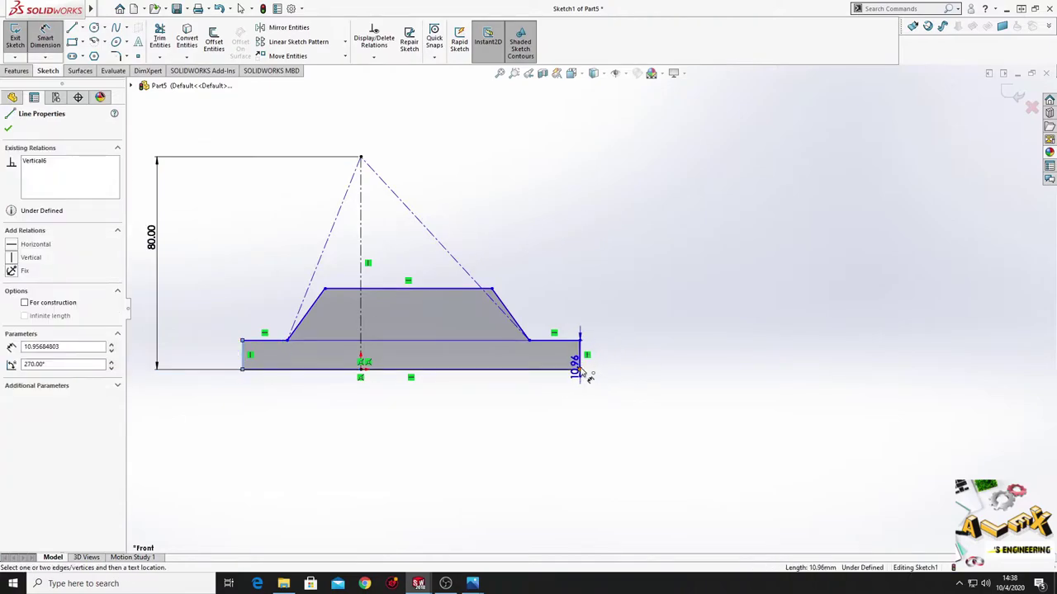
pyautogui.click(579, 355)
pyautogui.write('14')
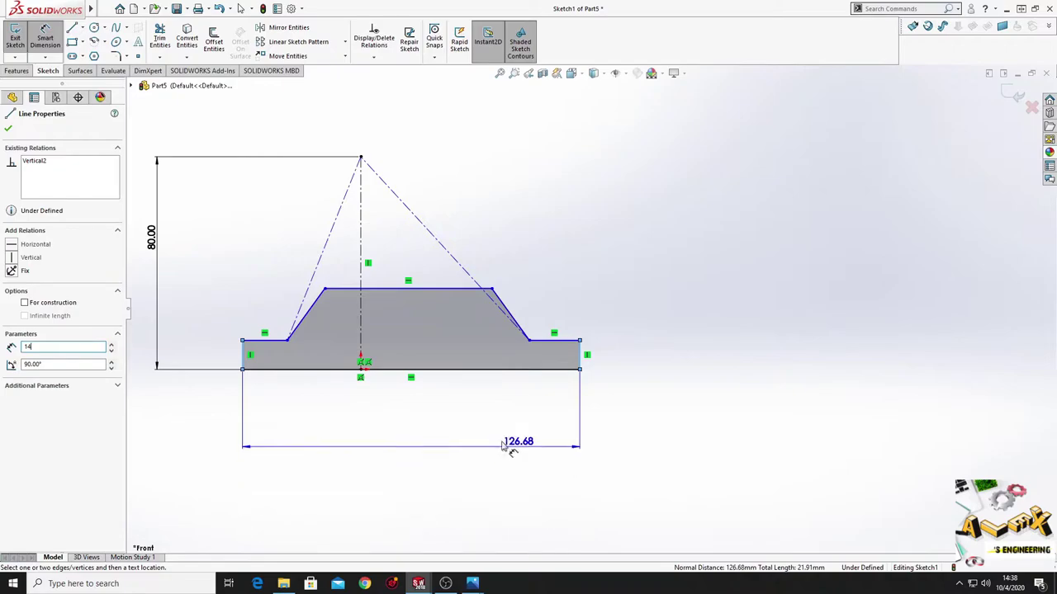
pyautogui.click(396, 420)
pyautogui.write('144')
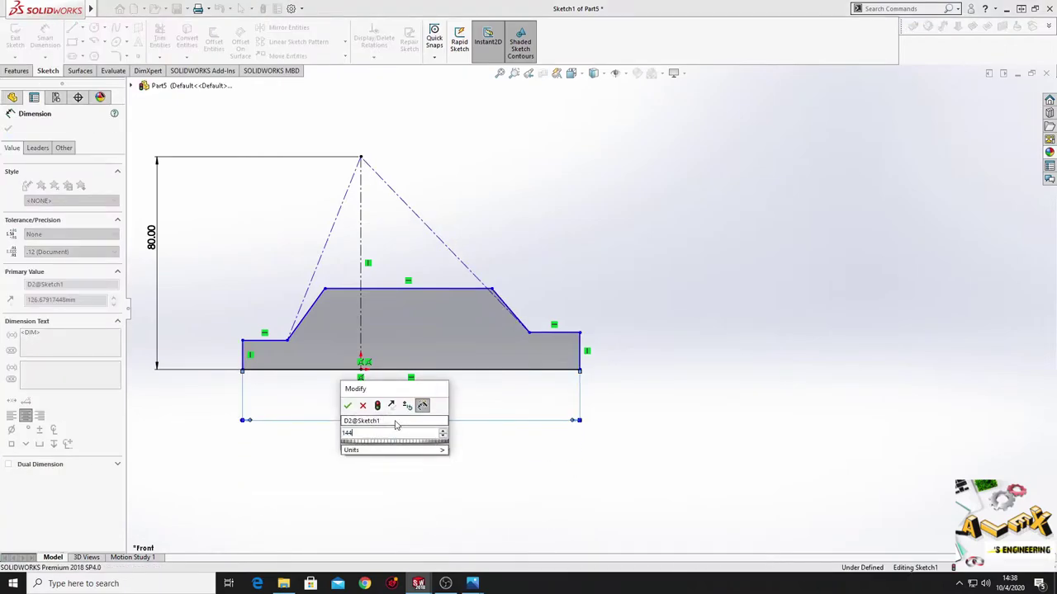
pyautogui.press('Return')
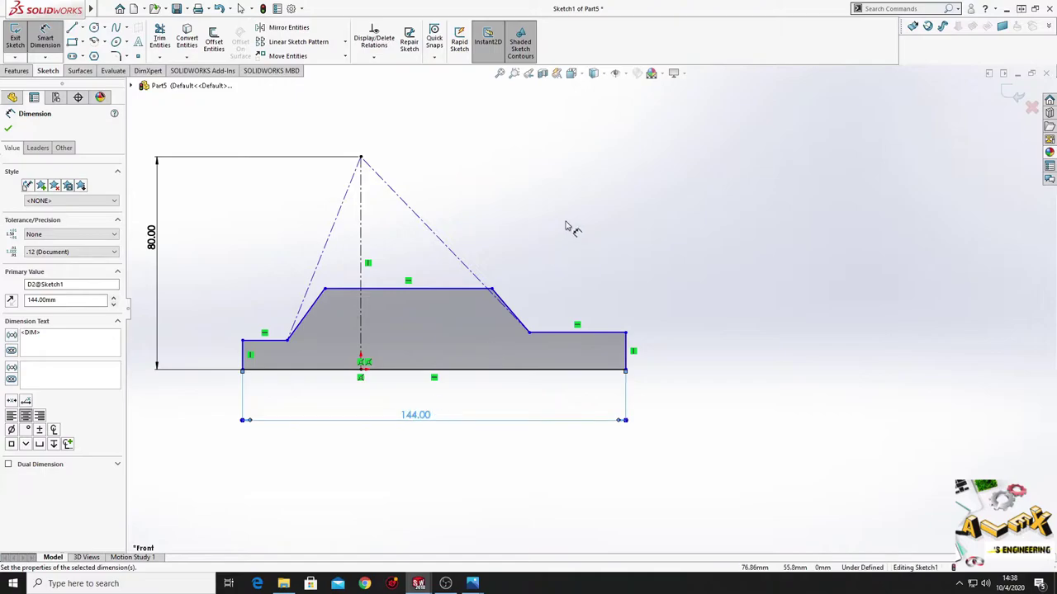
pyautogui.rightClick(567, 227)
pyautogui.click(579, 256)
# - Make the origin the midpoint of the bottom edge
pyautogui.click(370, 369)
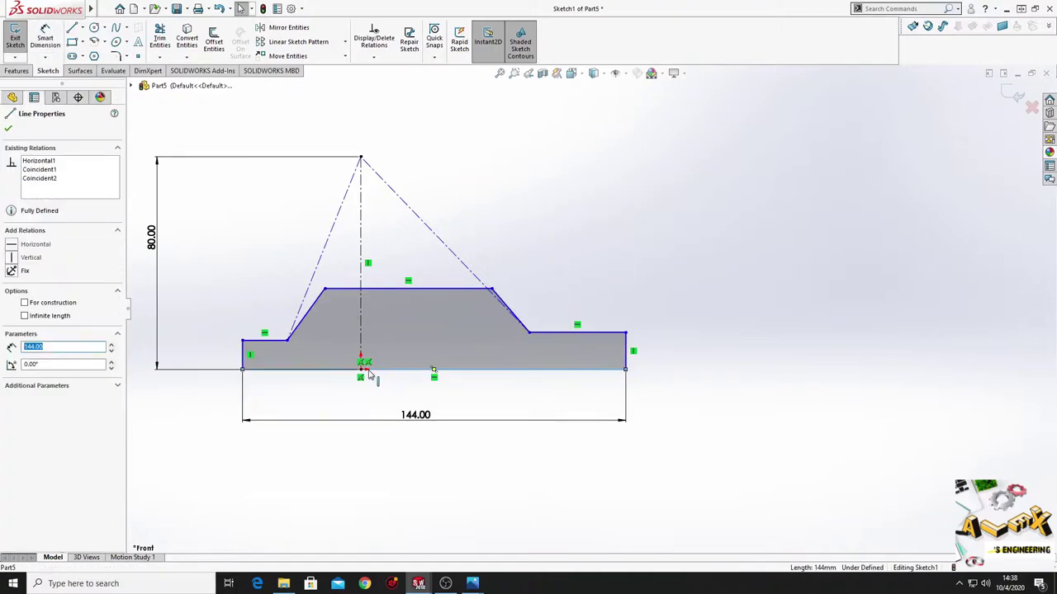
pyautogui.keyDown('ctrl'); pyautogui.click(361, 372); pyautogui.keyUp('ctrl')
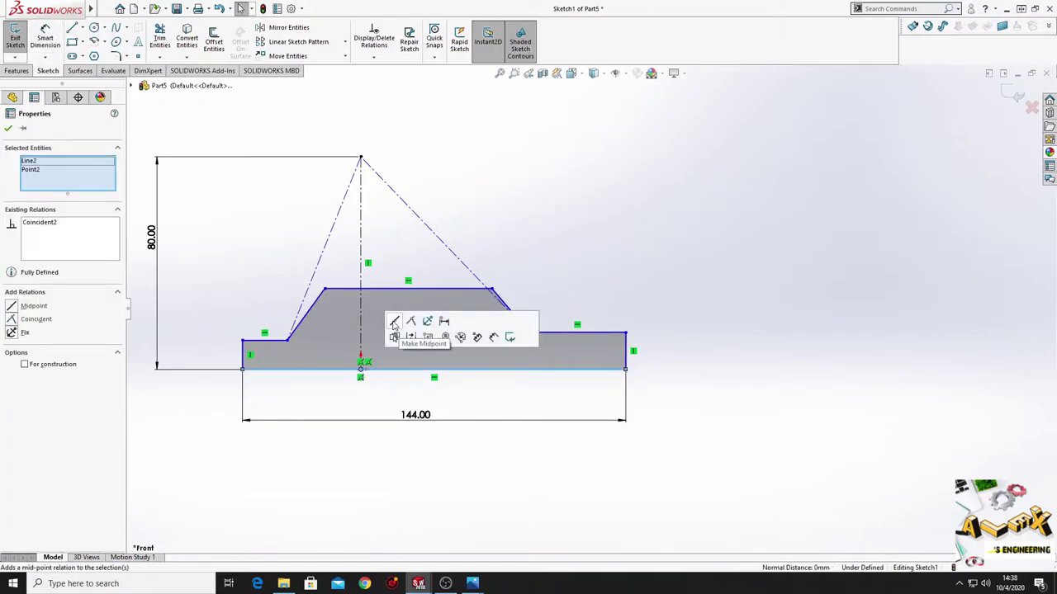
pyautogui.click(394, 323)
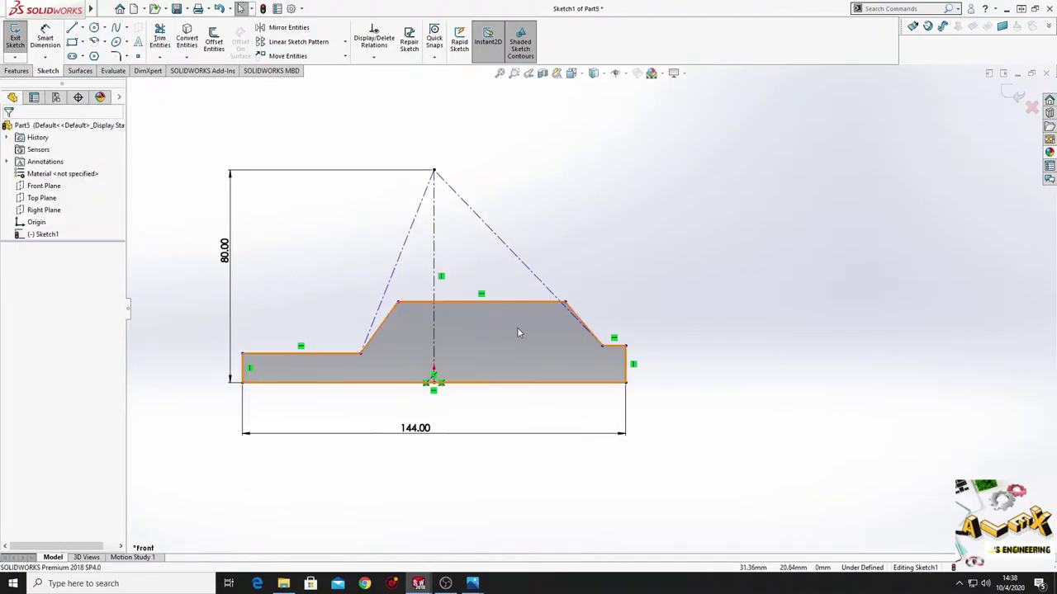
pyautogui.press('d')
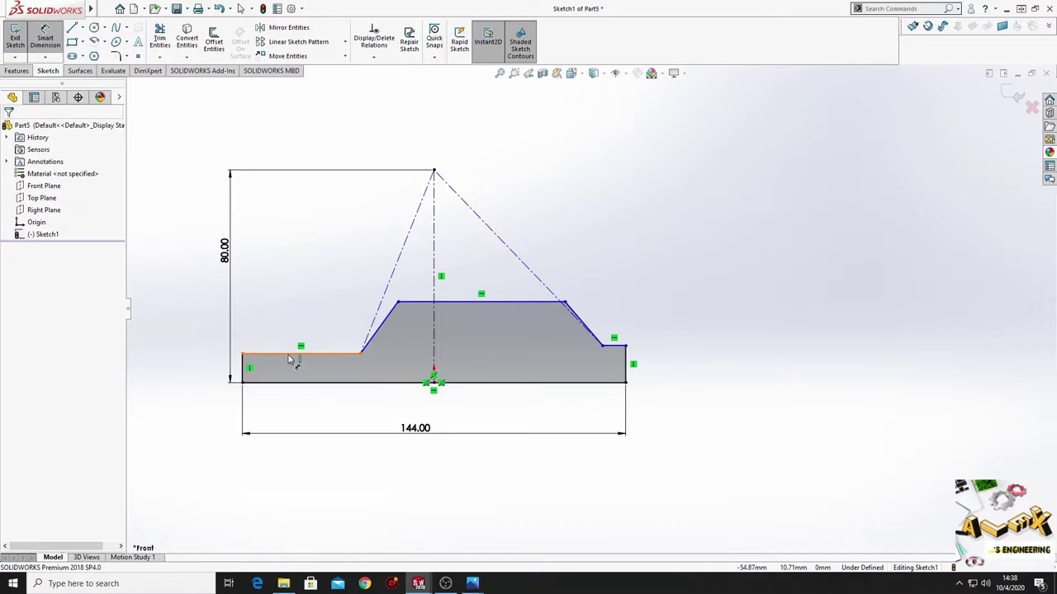
# - Dimension both left and right shoulder lines to 30 mm long
pyautogui.click(290, 361)
pyautogui.click(281, 311)
pyautogui.write('30')
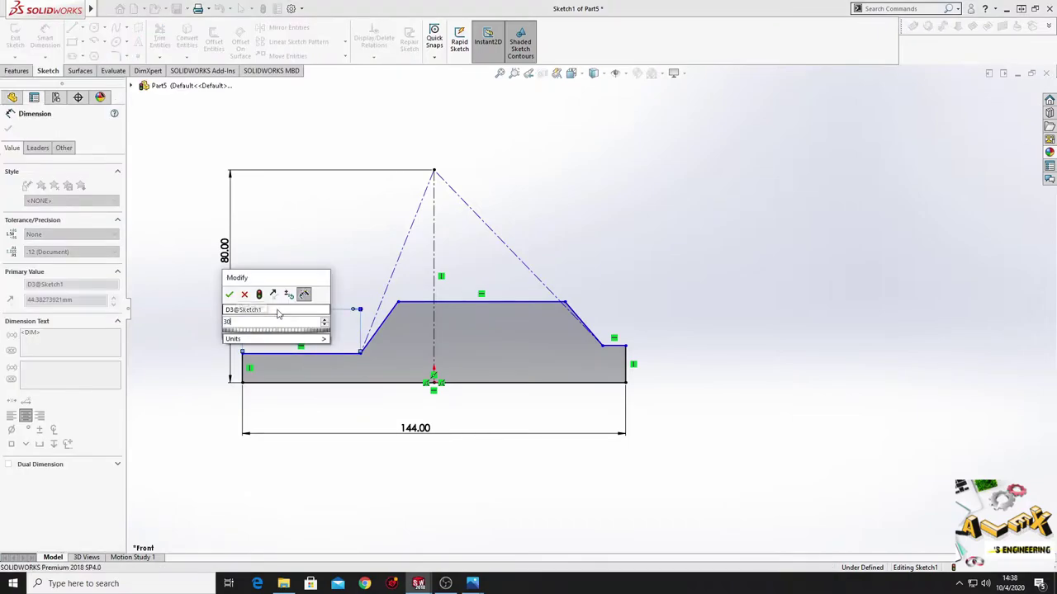
pyautogui.press('Return')
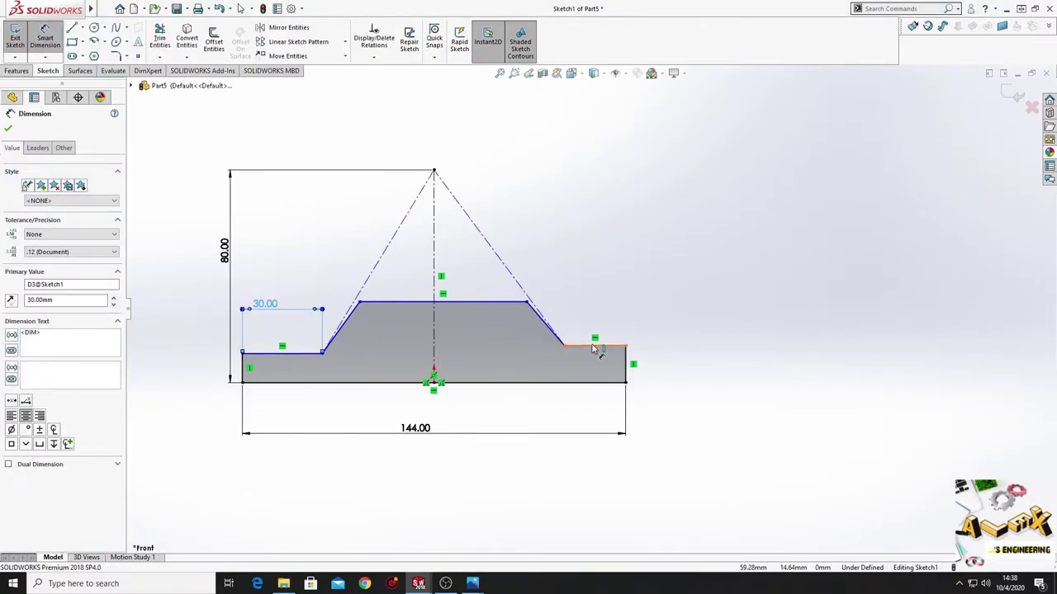
pyautogui.click(592, 349)
pyautogui.click(601, 309)
pyautogui.write('30')
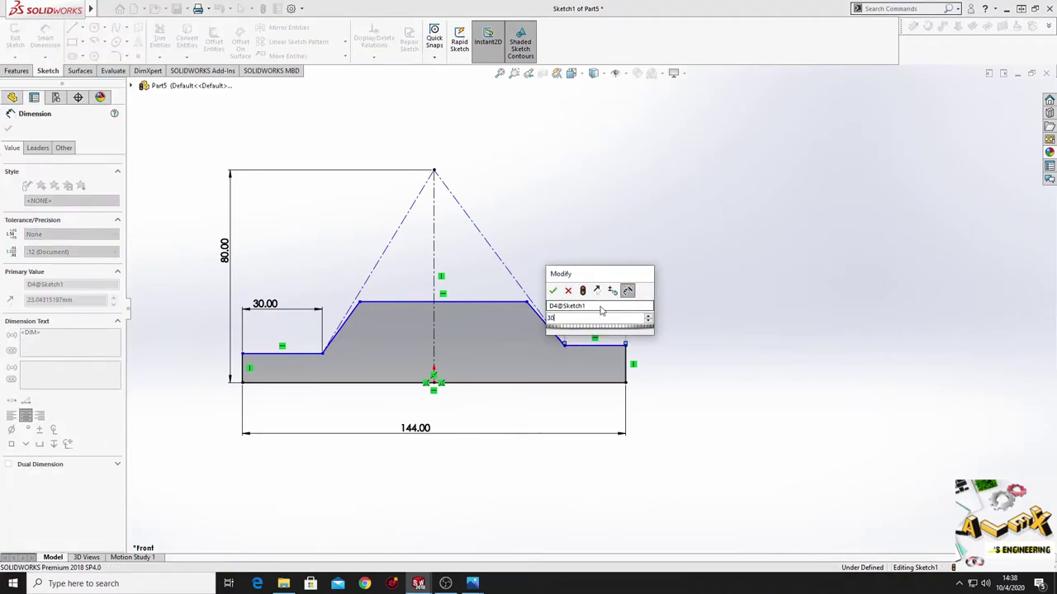
pyautogui.press('Return')
pyautogui.rightClick(588, 264)
pyautogui.press('Escape')
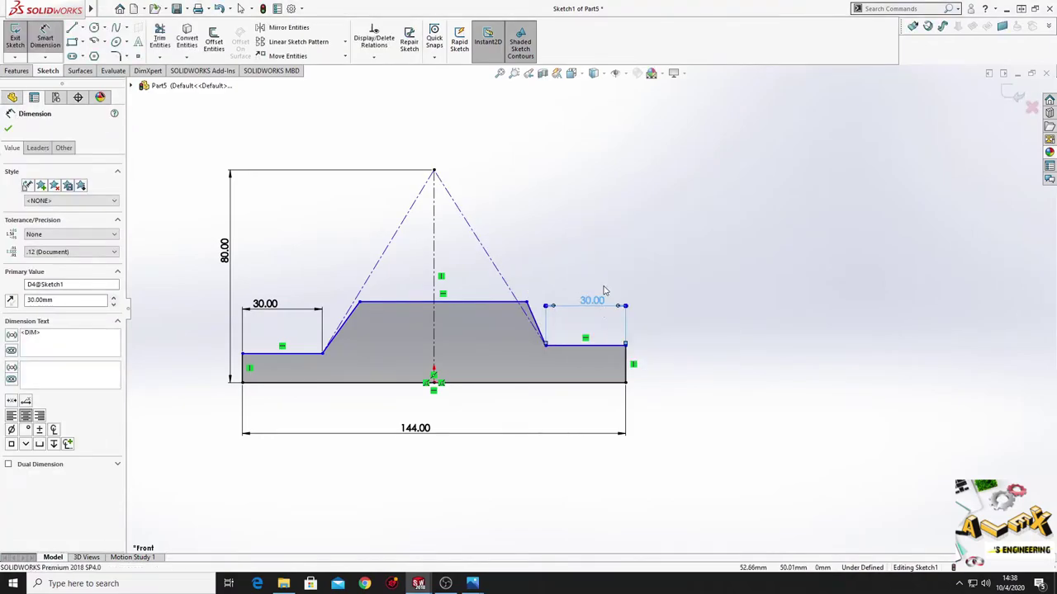
pyautogui.press('Escape')
# - Make the right and left shoulder lines collinear
pyautogui.click(586, 345)
pyautogui.keyDown('ctrl'); pyautogui.click(293, 353); pyautogui.keyUp('ctrl')
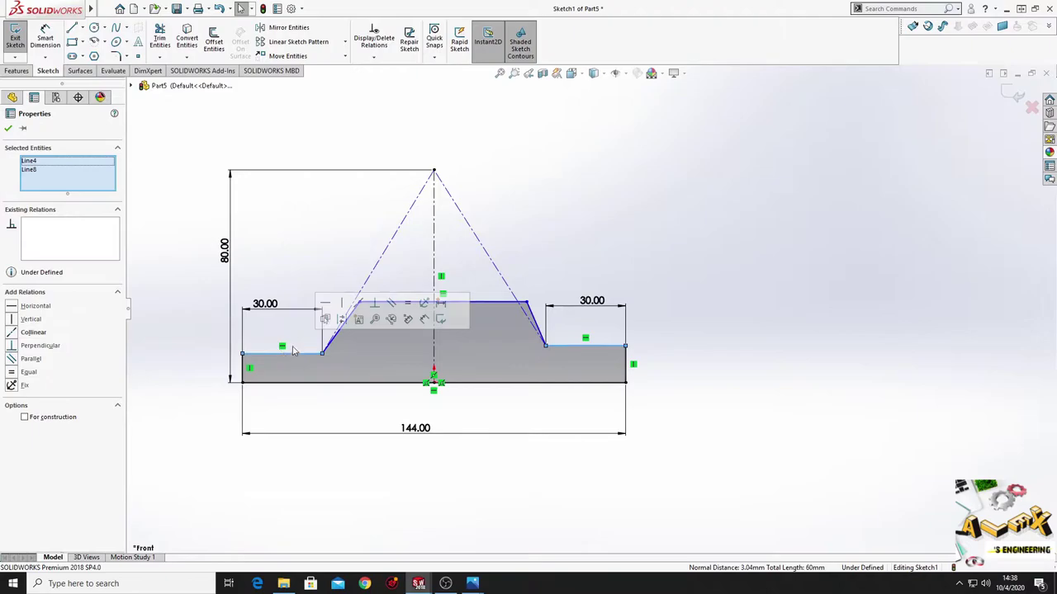
pyautogui.click(375, 303)
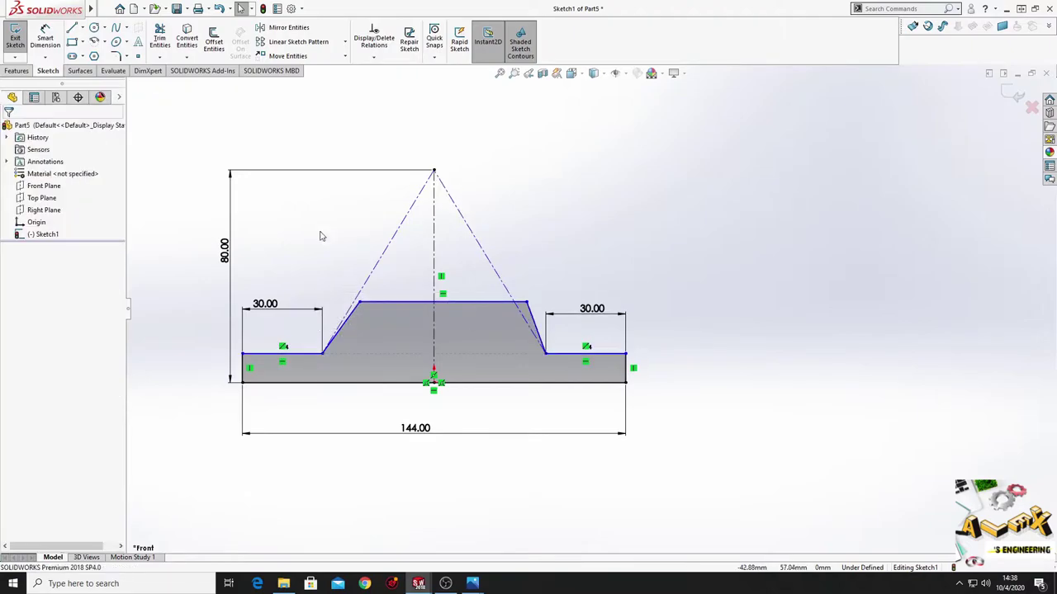
# - Make each slanted side collinear with its dashed construction line
pyautogui.click(348, 326)
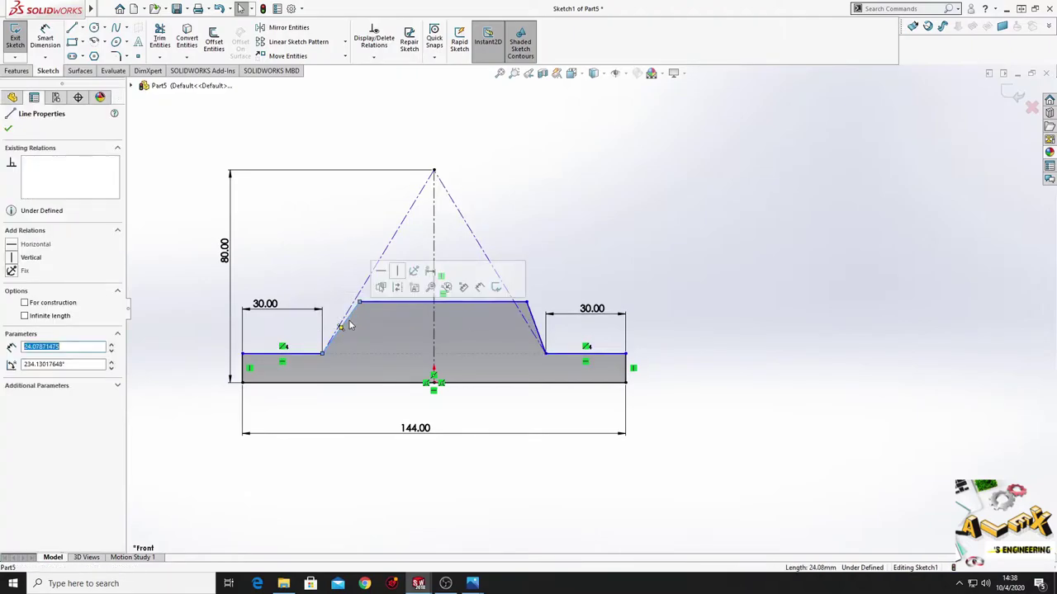
pyautogui.keyDown('ctrl'); pyautogui.click(357, 302); pyautogui.keyUp('ctrl')
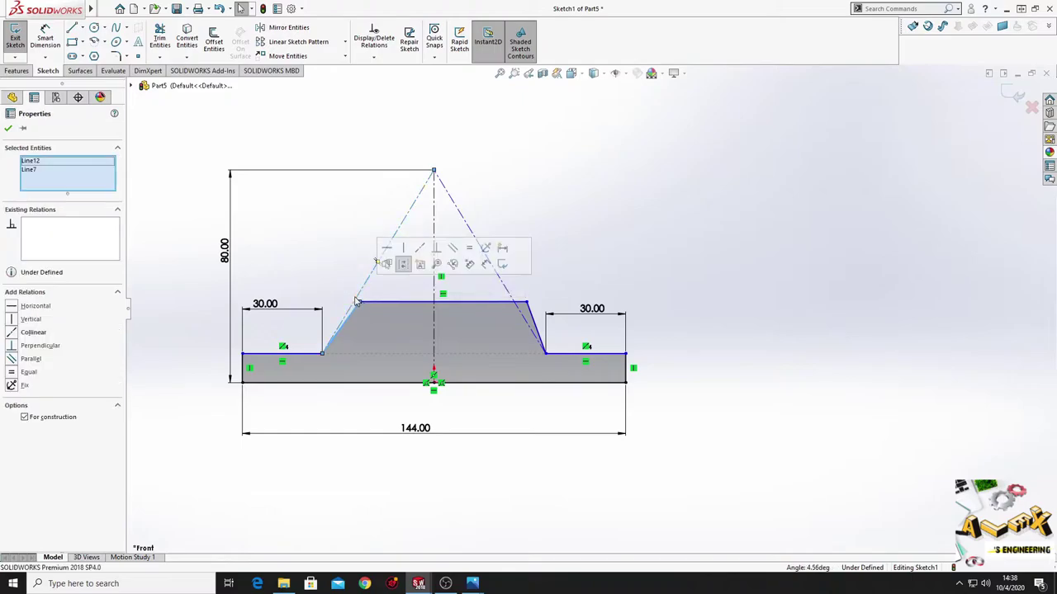
pyautogui.click(427, 256)
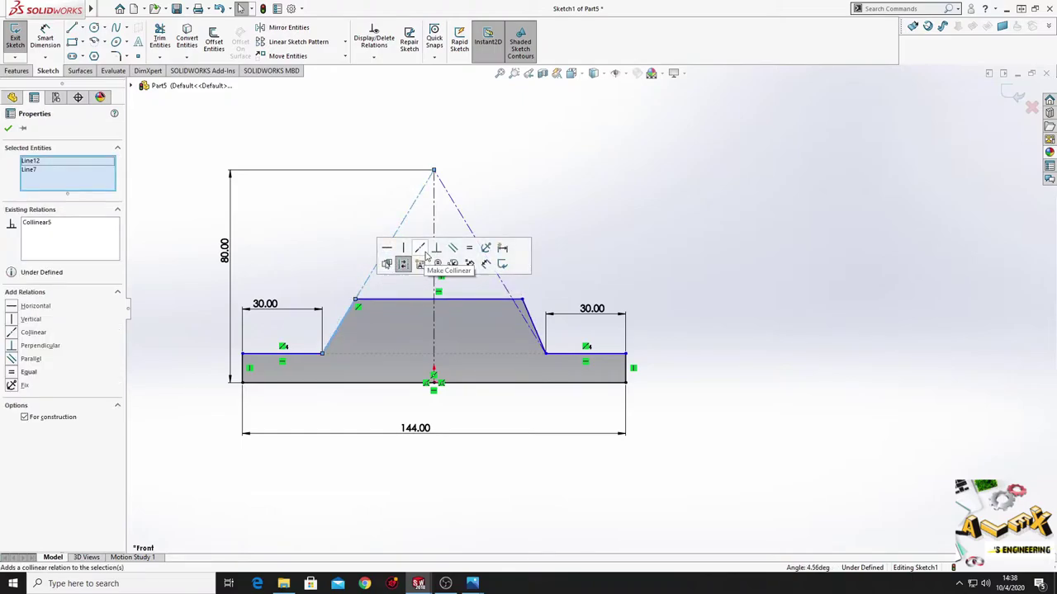
pyautogui.click(526, 318)
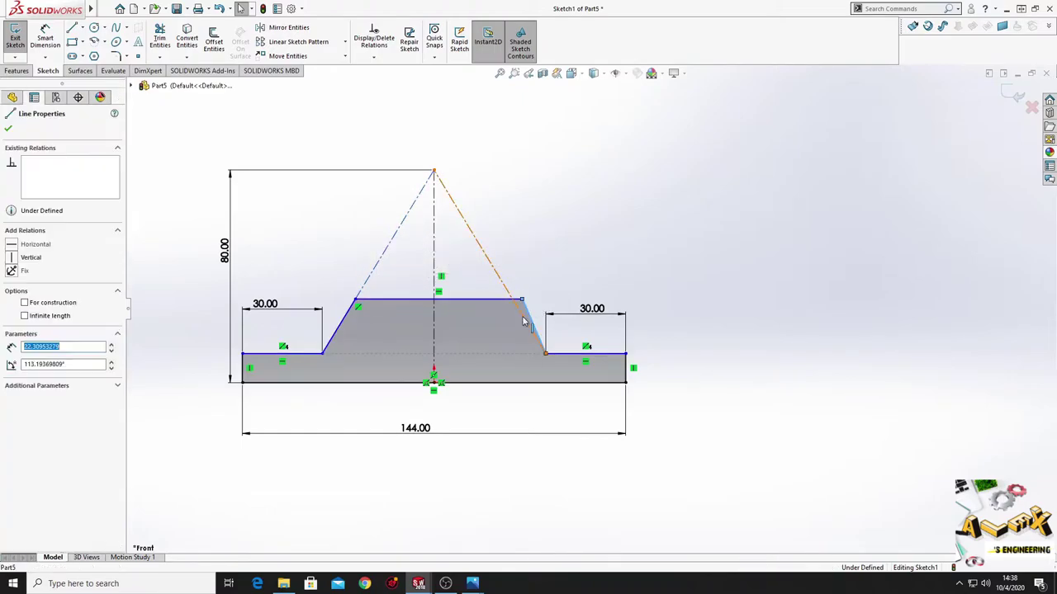
pyautogui.keyDown('ctrl'); pyautogui.click(495, 261); pyautogui.keyUp('ctrl')
pyautogui.click(587, 269)
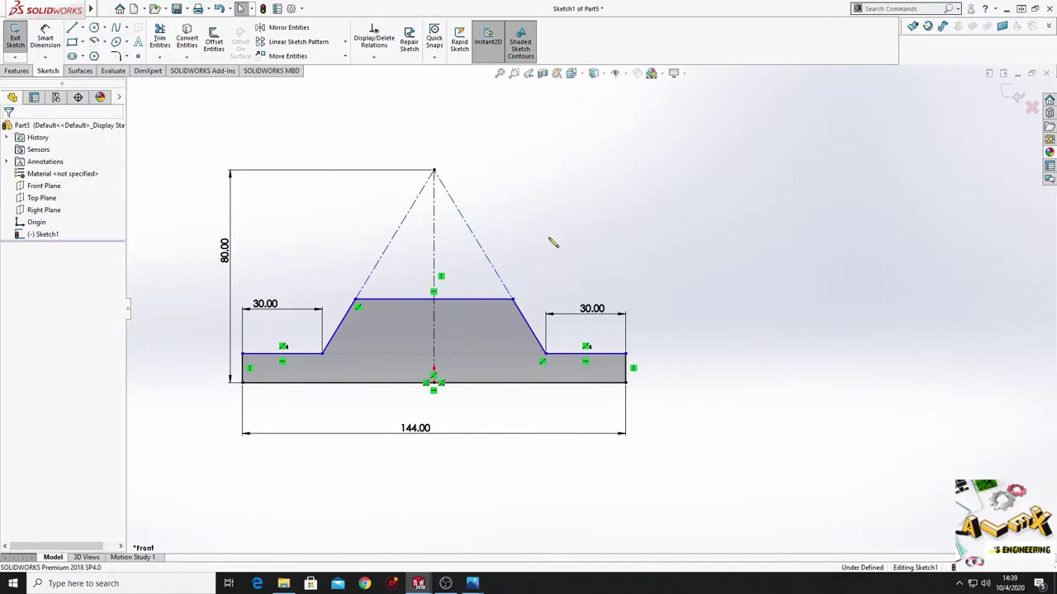
# - Drag the trapezoid's flat top edge lower
pyautogui.keyDown('ctrl'); pyautogui.moveTo(514, 247); pyautogui.dragTo(543, 240, button='middle'); pyautogui.keyUp('ctrl')
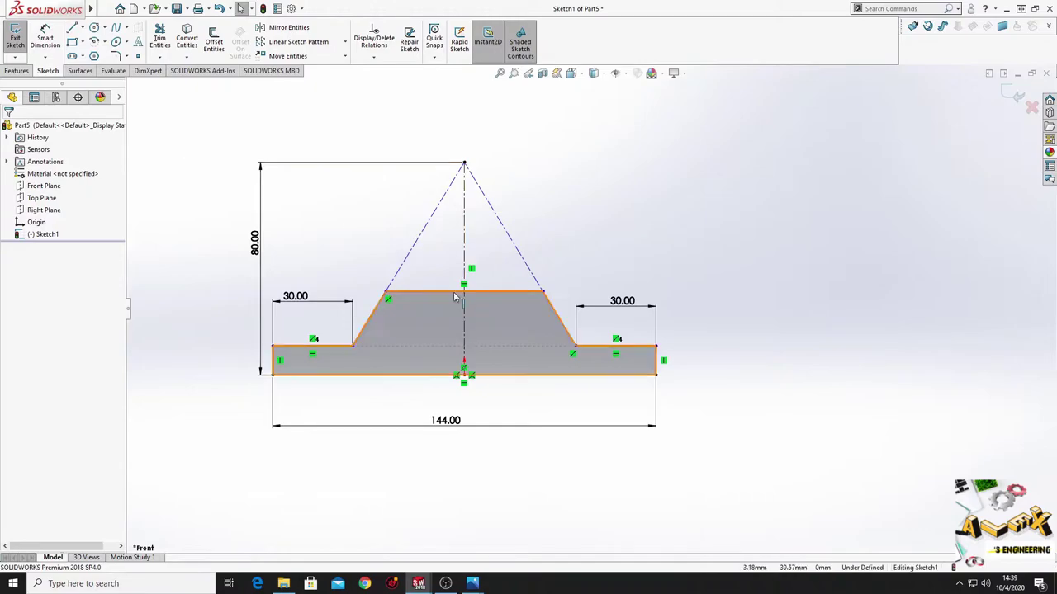
pyautogui.moveTo(436, 297); pyautogui.dragTo(436, 327)
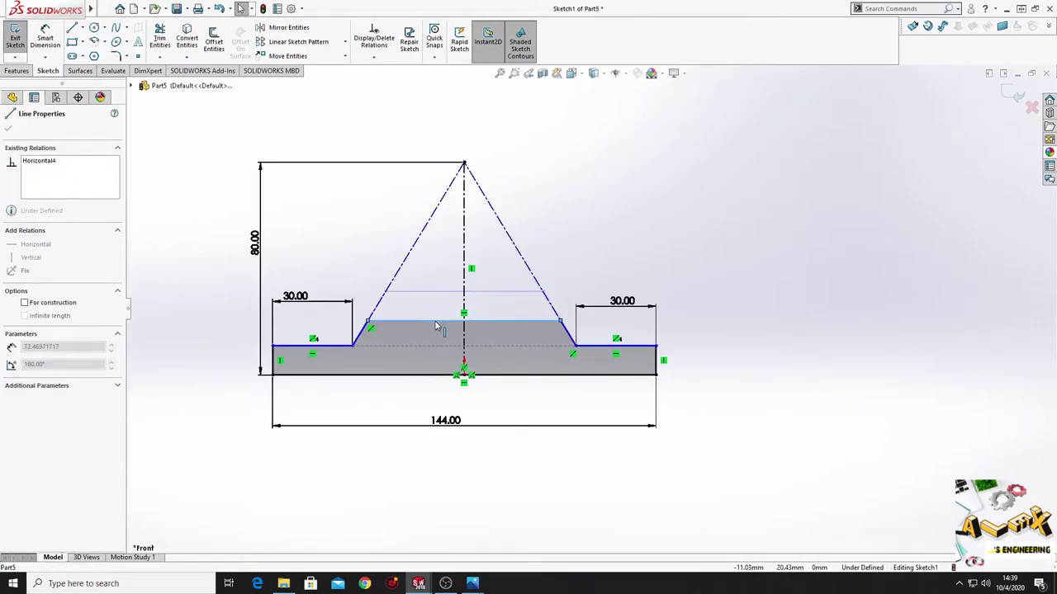
pyautogui.click(580, 207)
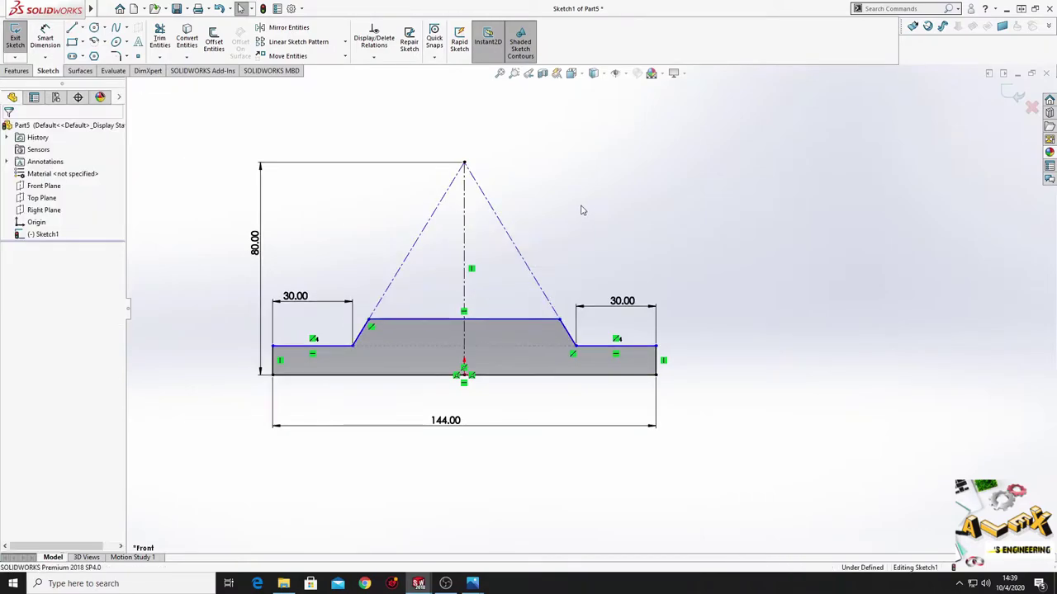
# - Dimension the top edge 22 mm above the base and the left shoulder 12 mm high
pyautogui.moveTo(438, 322); pyautogui.dragTo(435, 378)
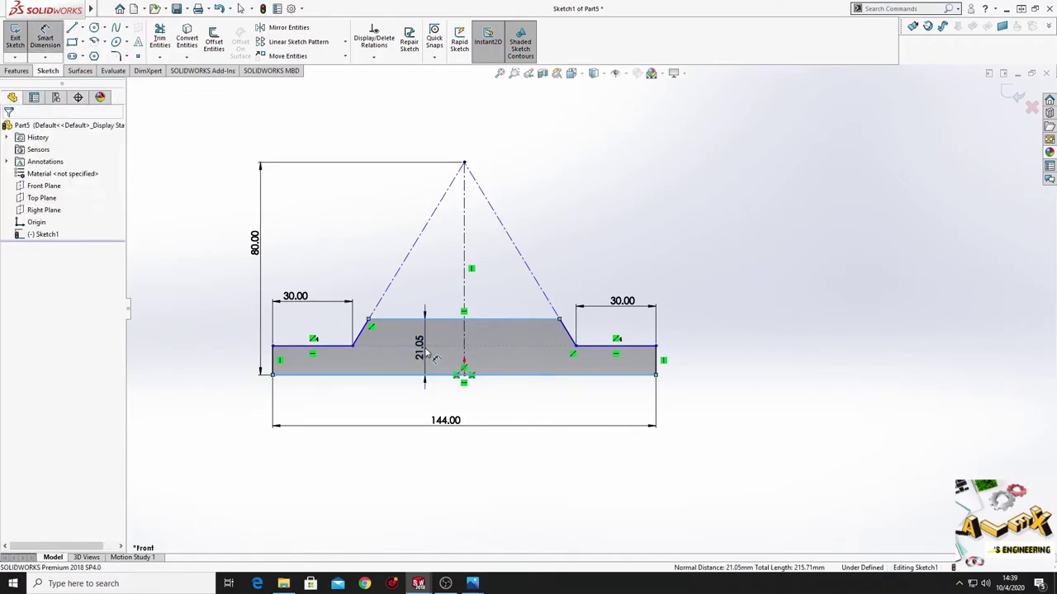
pyautogui.doubleClick(424, 347)
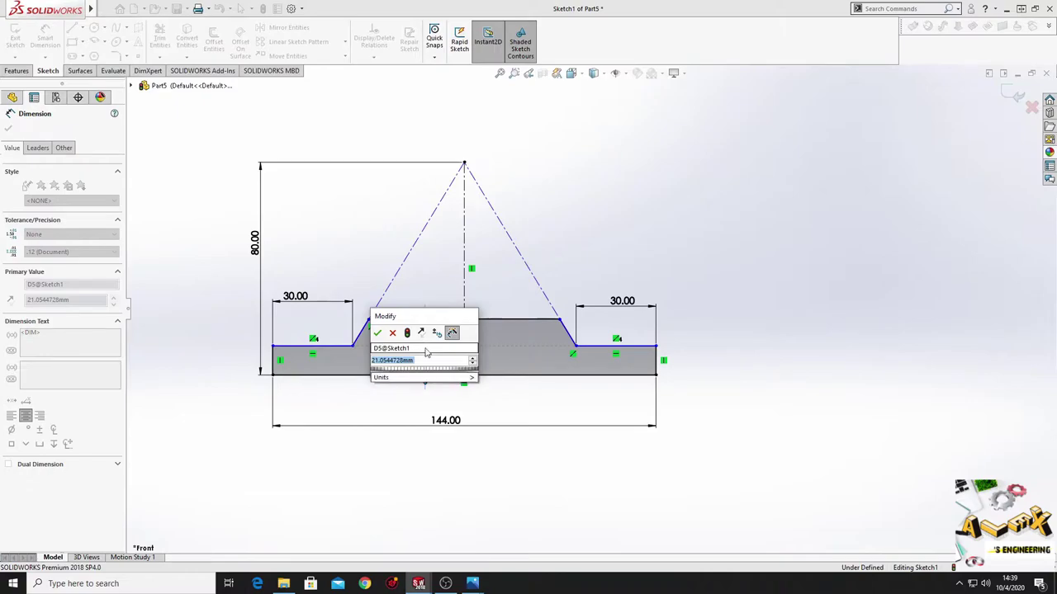
pyautogui.write('22')
pyautogui.press('Return')
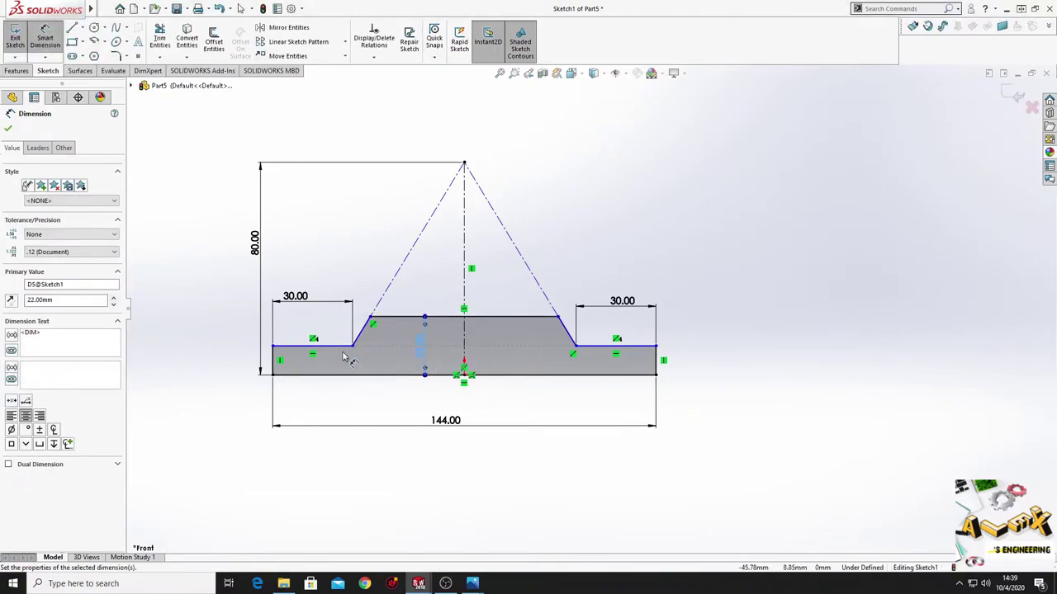
pyautogui.click(278, 366)
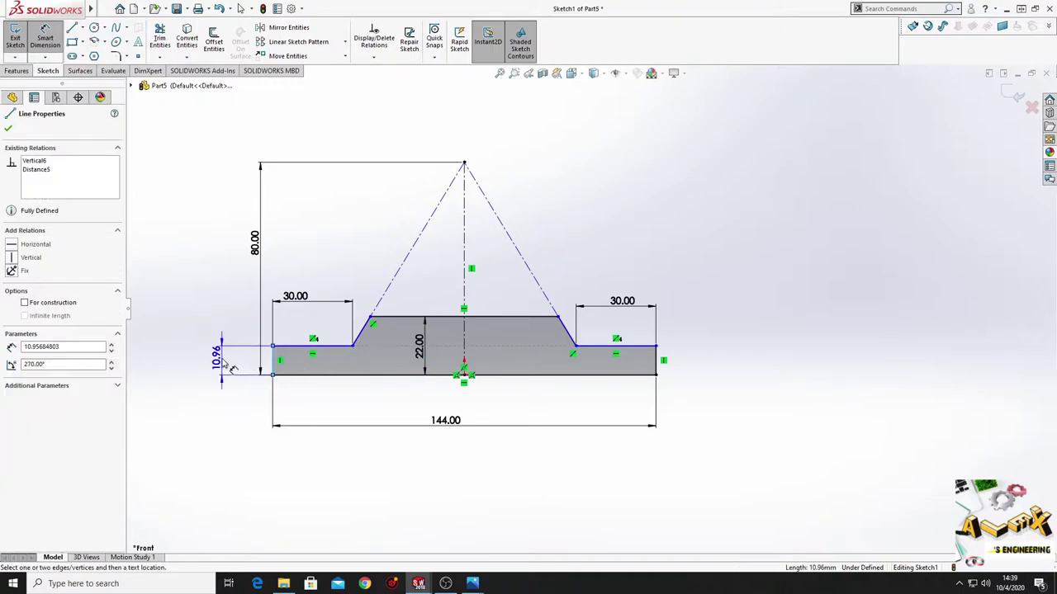
pyautogui.click(218, 361)
pyautogui.press('Return')
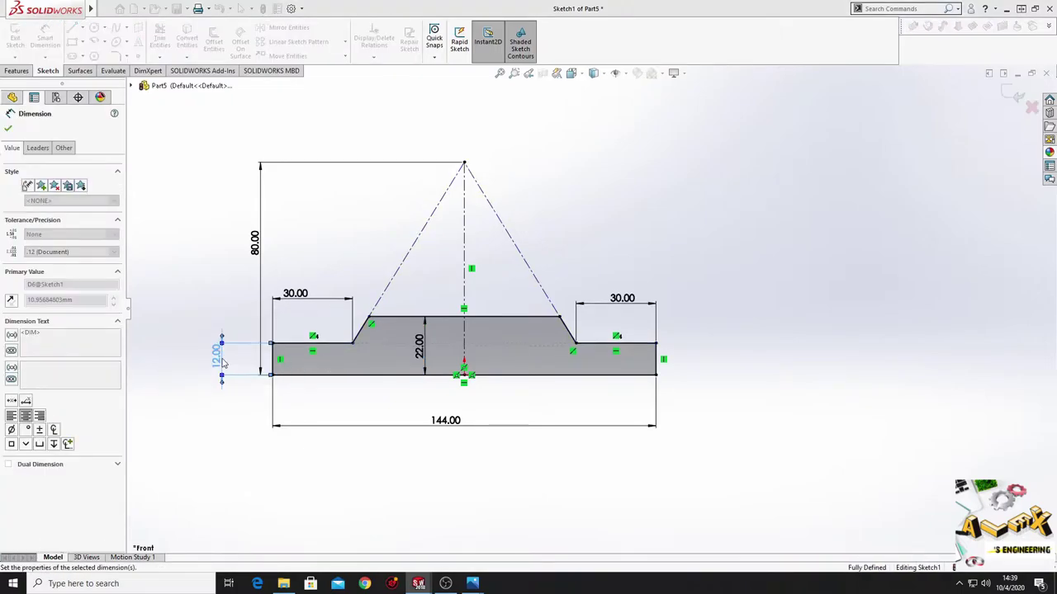
pyautogui.rightClick(572, 223)
pyautogui.click(598, 250)
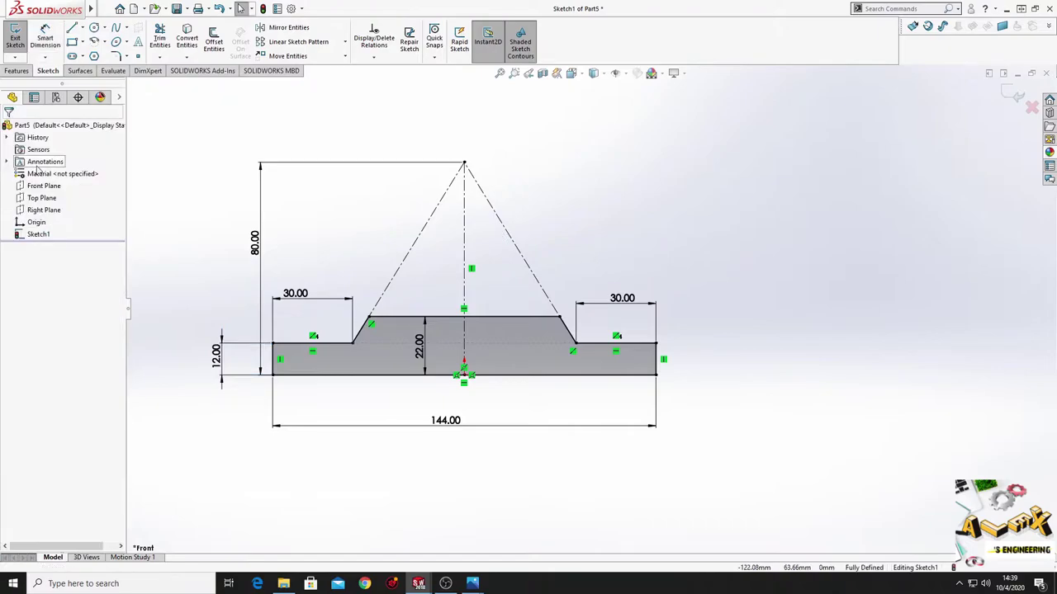
pyautogui.click(16, 71)
# - Extrude the stepped trapezoid sketch Blind 124 mm as Boss-Extrude1
pyautogui.click(20, 42)
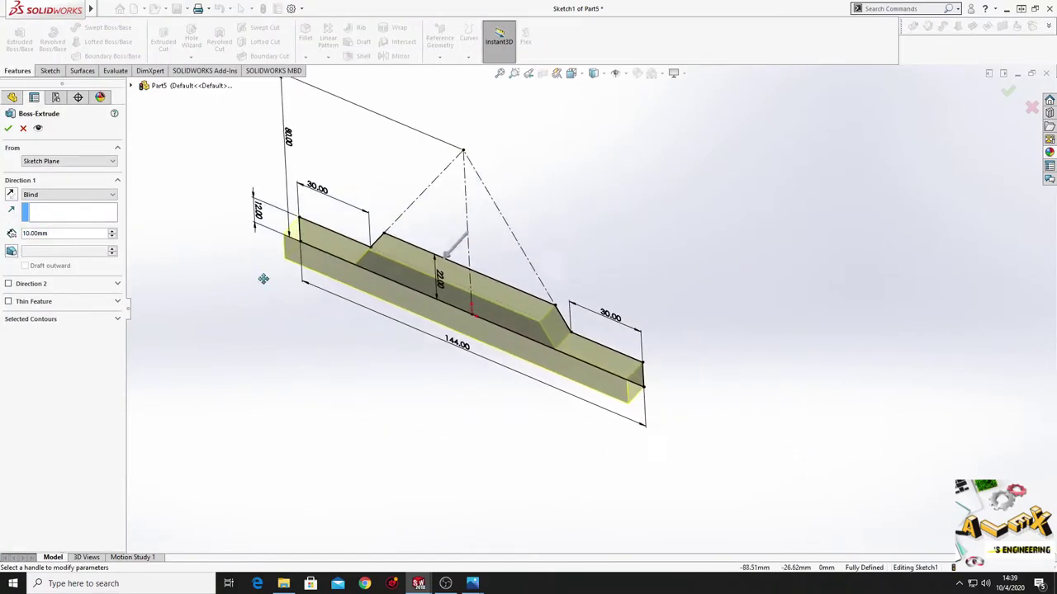
pyautogui.doubleClick(58, 234)
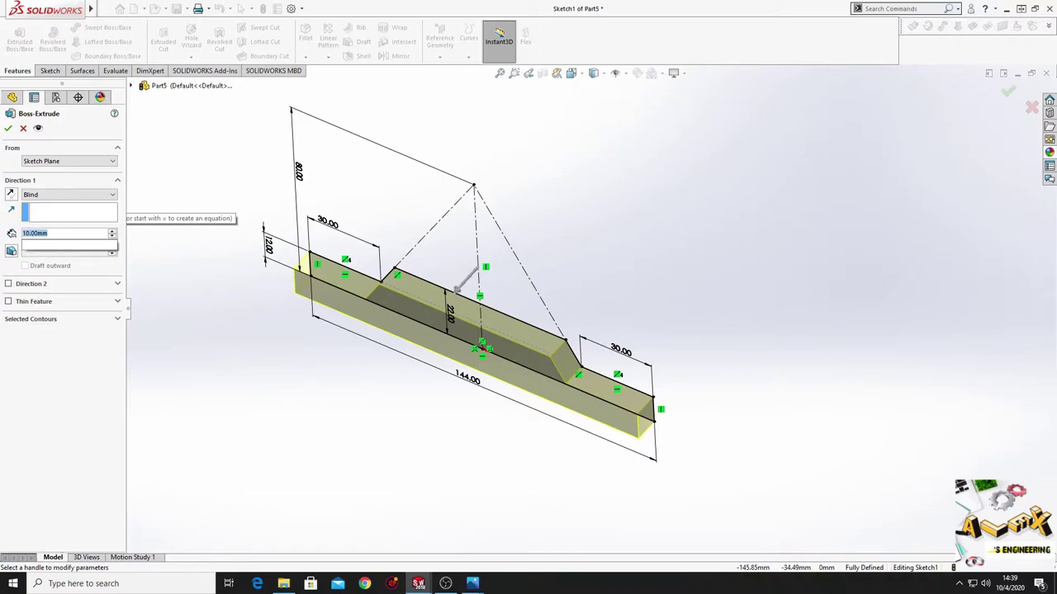
pyautogui.write('124')
pyautogui.press('Return')
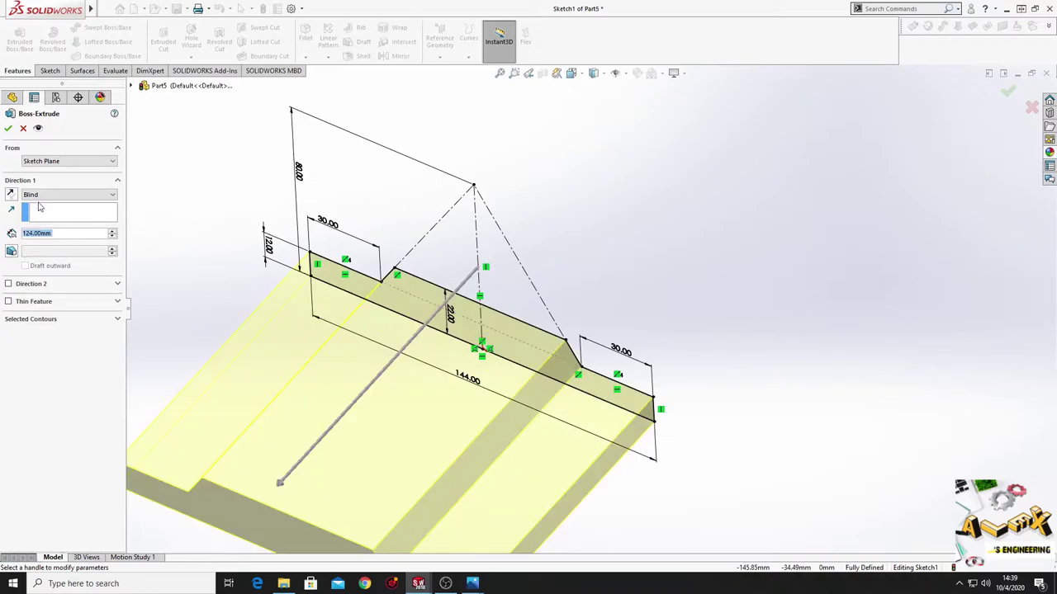
pyautogui.click(9, 128)
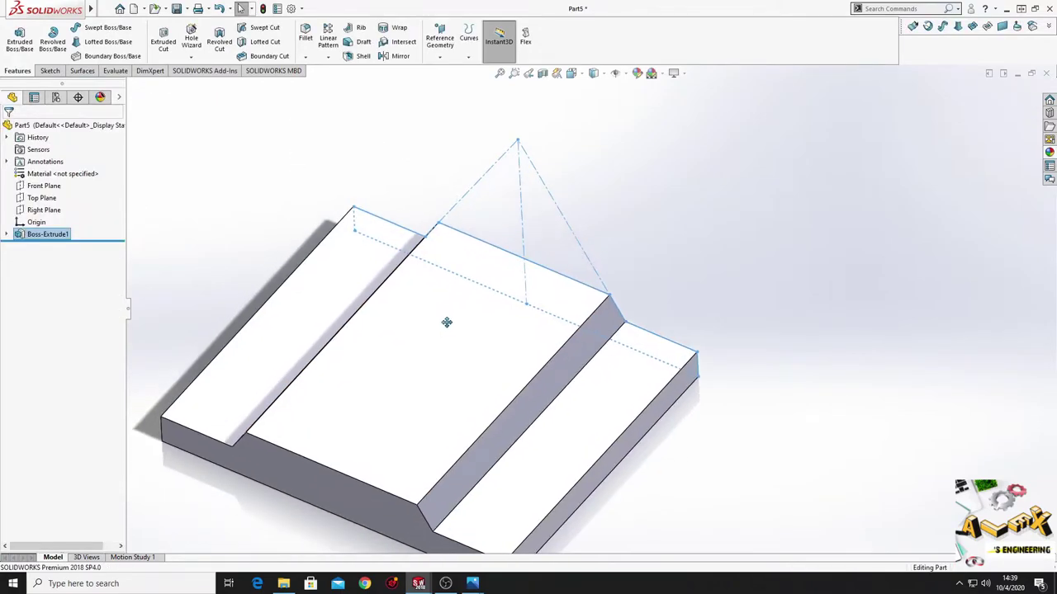
pyautogui.moveTo(424, 432); pyautogui.dragTo(449, 365, button='middle')
pyautogui.click(388, 436)
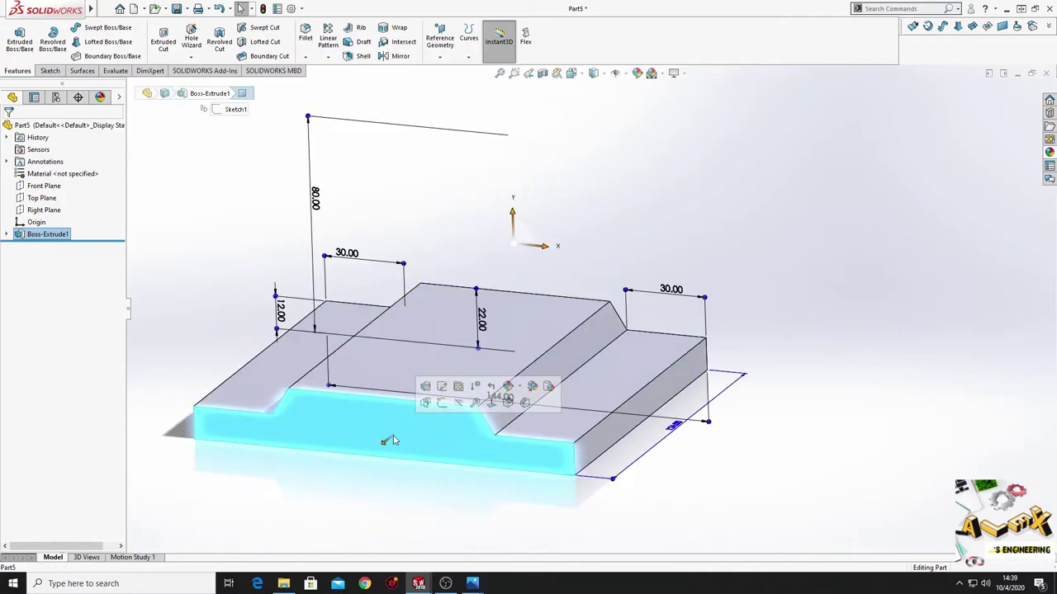
# - Orbit to view the block from above and exit the empty sketch
pyautogui.click(444, 404)
pyautogui.click(231, 349)
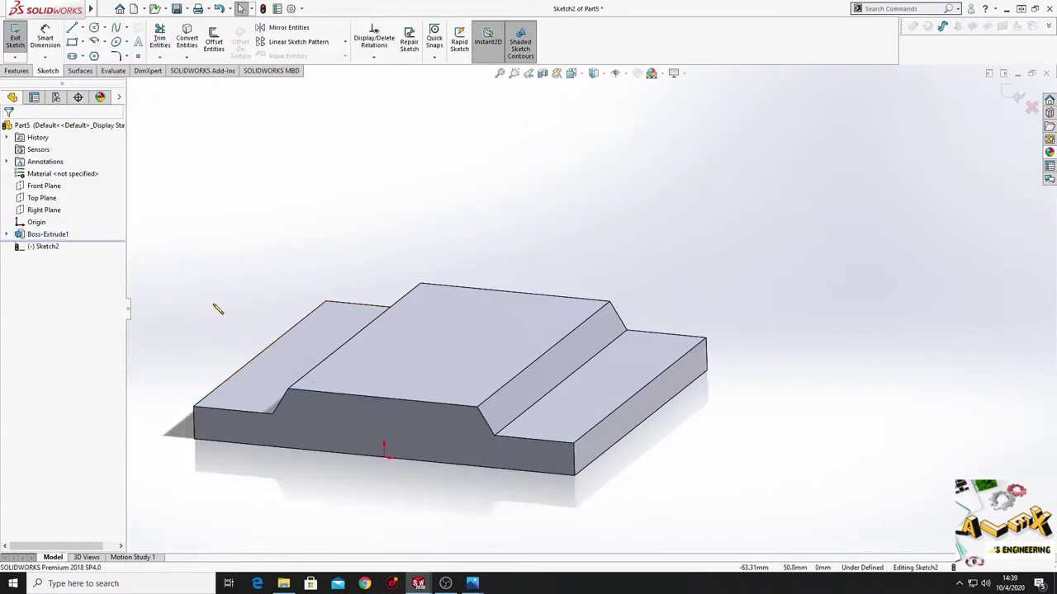
pyautogui.moveTo(219, 307)
pyautogui.mouseDown(button='middle')
pyautogui.moveTo(226, 350)
pyautogui.moveTo(264, 371)
pyautogui.mouseUp(button='middle')
pyautogui.click(278, 378)
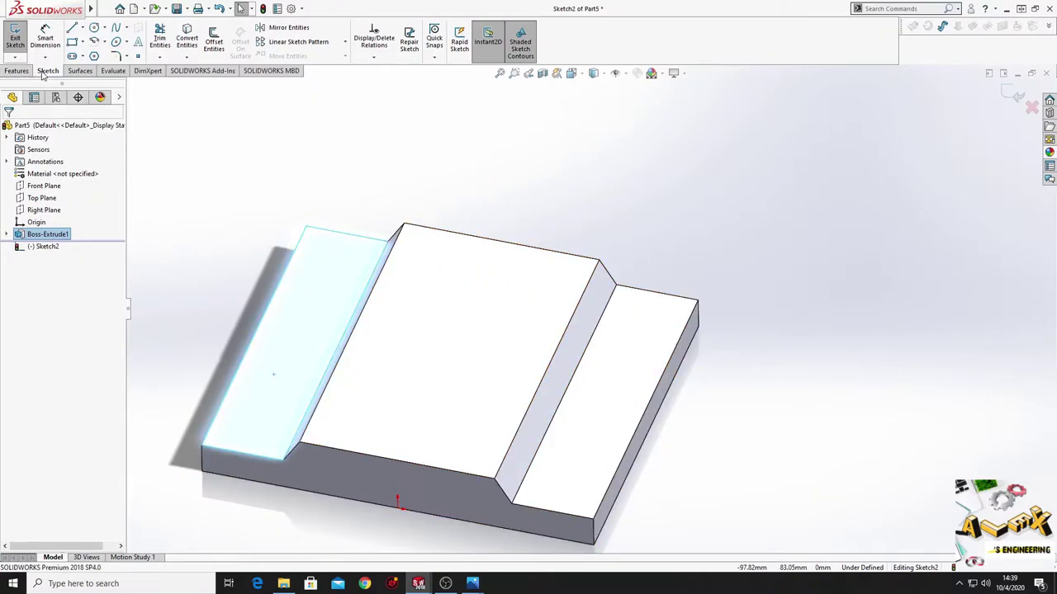
pyautogui.click(15, 38)
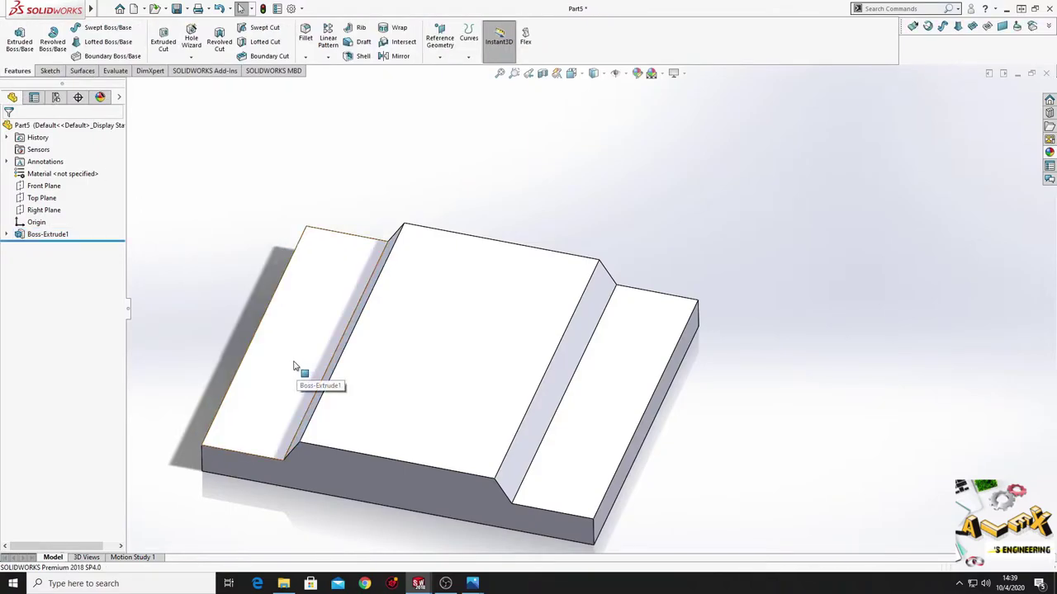
# - Start a new sketch on the large top face and view it face-on
pyautogui.click(293, 365)
pyautogui.click(343, 310)
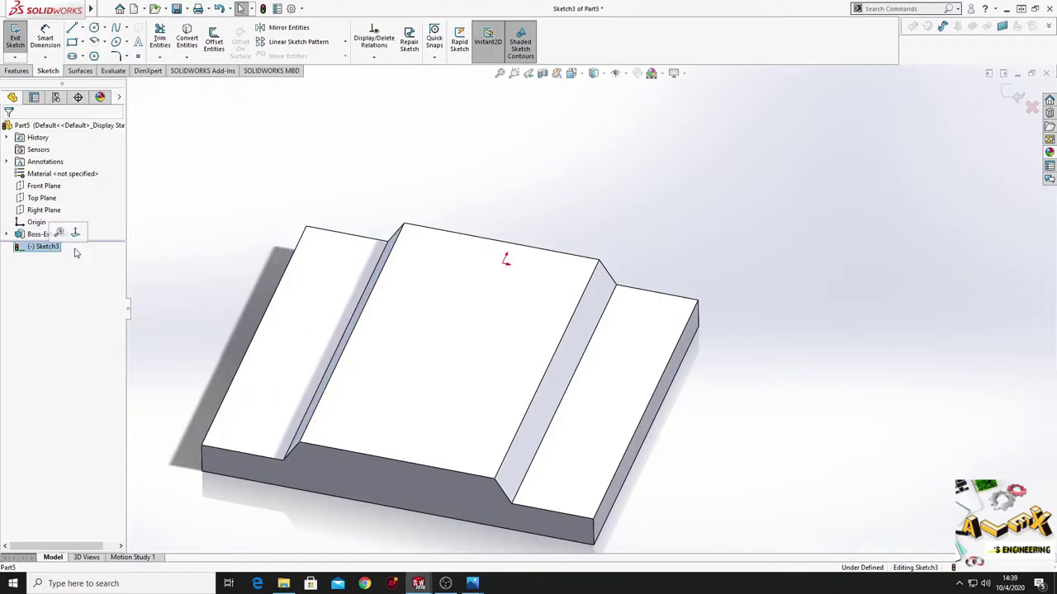
pyautogui.click(75, 233)
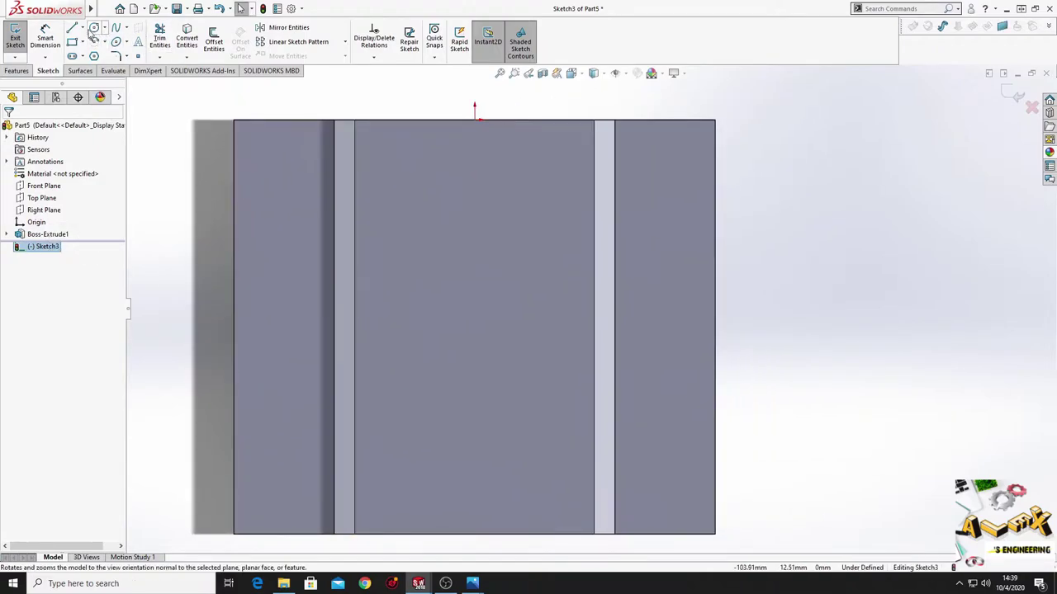
# - Draw a vertical construction centerline from the top origin down the block
pyautogui.click(82, 27)
pyautogui.click(100, 53)
pyautogui.click(475, 121)
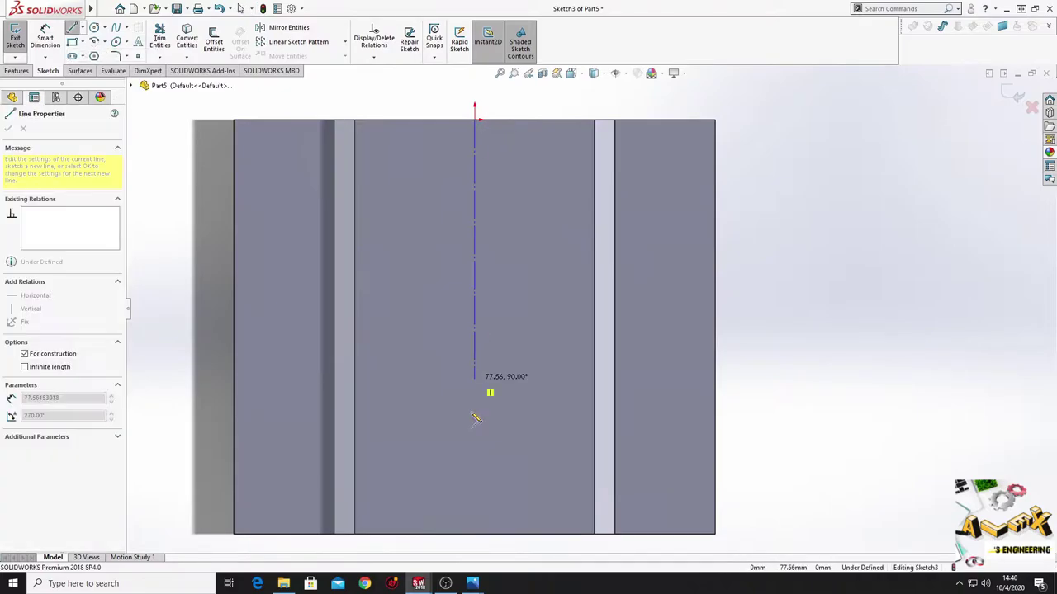
pyautogui.click(475, 444)
pyautogui.rightClick(436, 338)
pyautogui.click(455, 344)
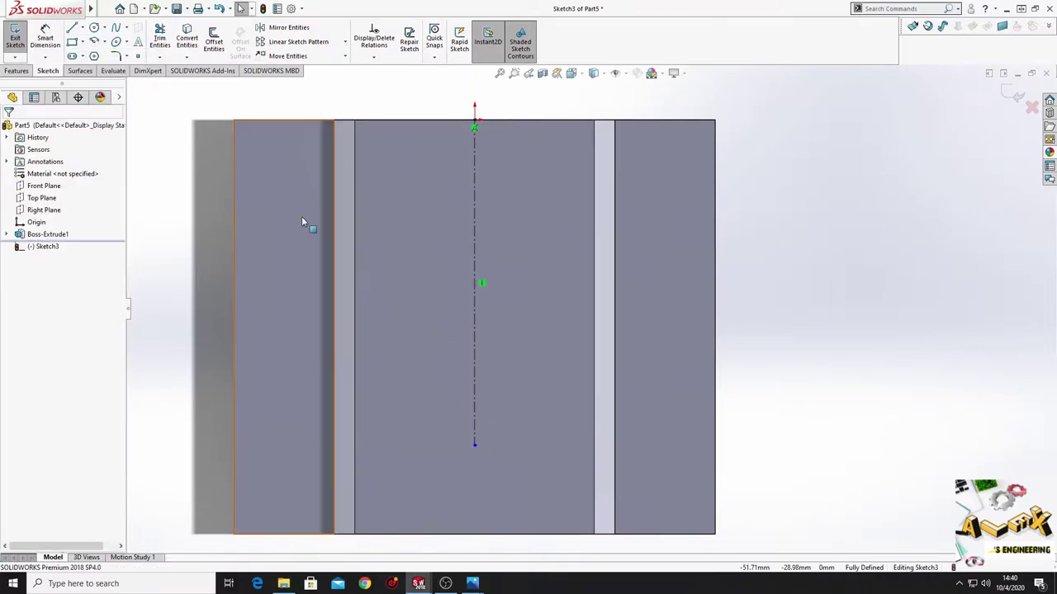
# - Draw two circles on the left side, one near the top and one near the bottom
pyautogui.click(271, 174)
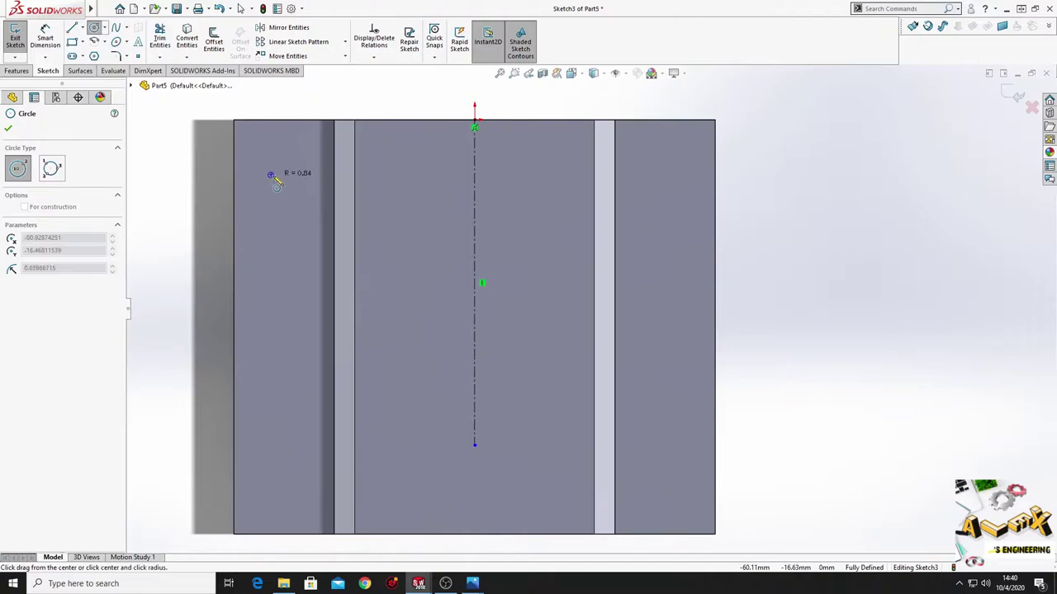
pyautogui.click(295, 175)
pyautogui.click(271, 429)
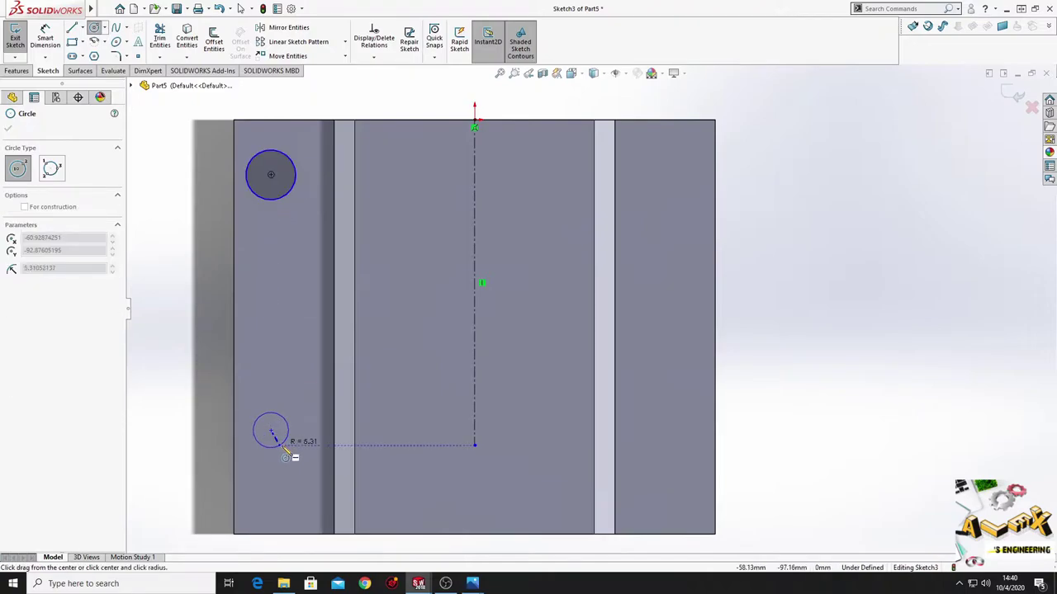
pyautogui.click(289, 429)
pyautogui.rightClick(323, 344)
pyautogui.click(328, 349)
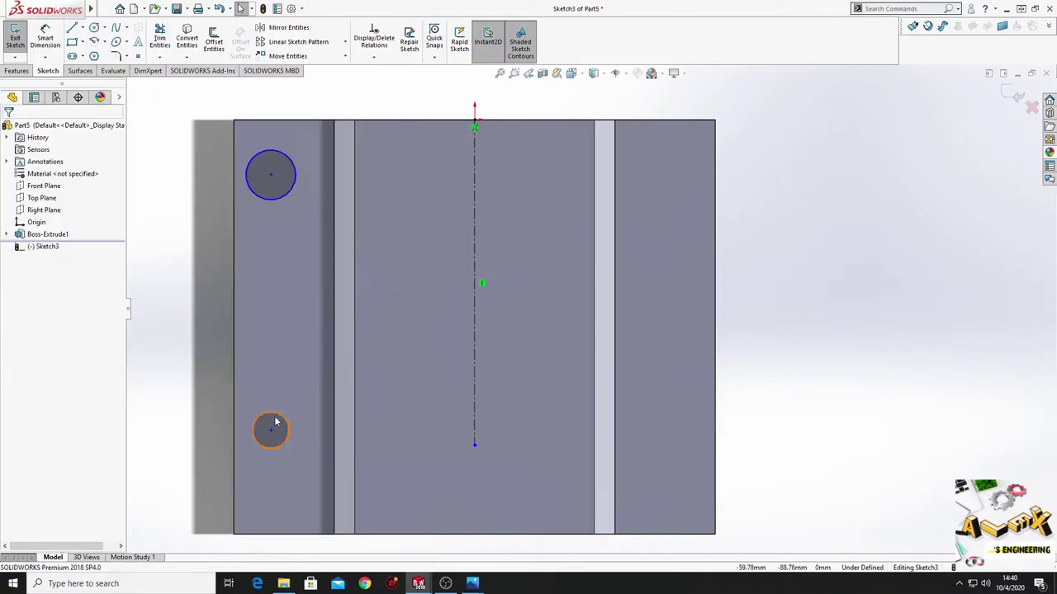
# - Make the two circles Equal and their centres Vertical
pyautogui.keyDown('ctrl'); pyautogui.click(273, 199); pyautogui.keyUp('ctrl')
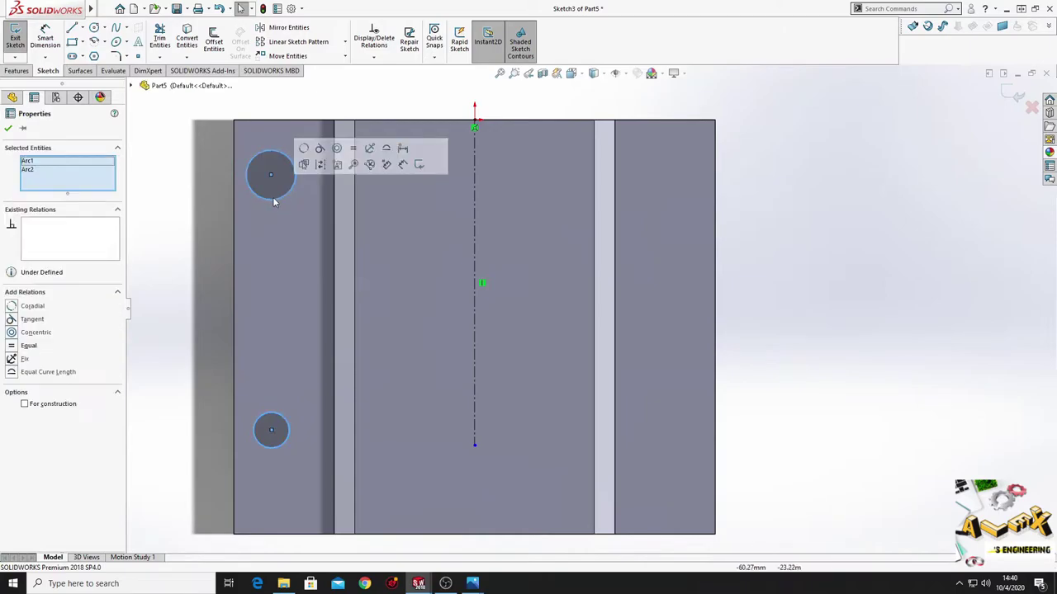
pyautogui.click(354, 150)
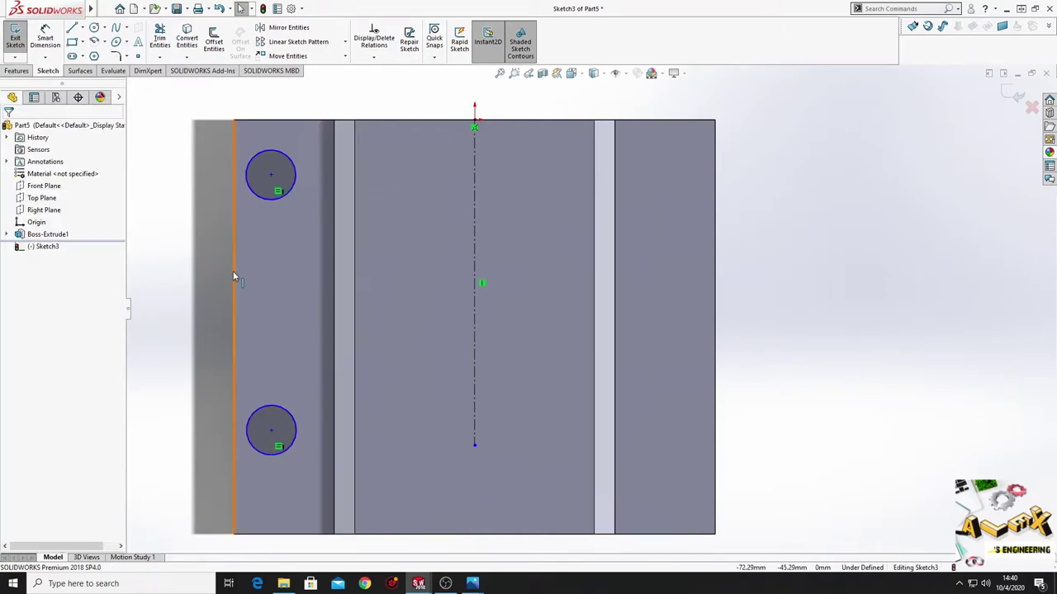
pyautogui.keyDown('ctrl'); pyautogui.moveTo(233, 277); pyautogui.dragTo(233, 225, button='middle'); pyautogui.keyUp('ctrl')
pyautogui.click(271, 125)
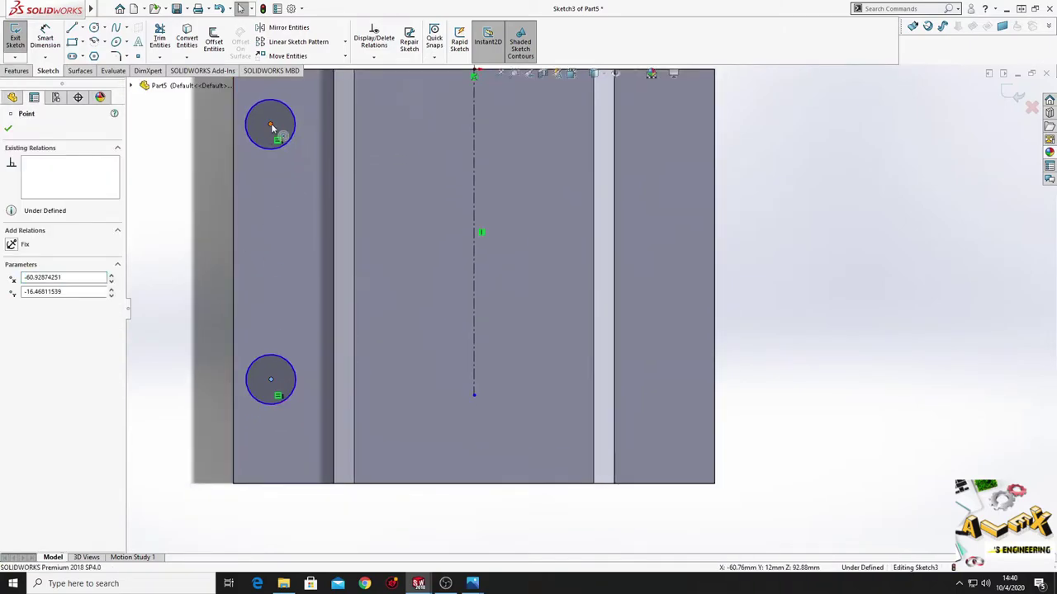
pyautogui.keyDown('ctrl'); pyautogui.click(271, 125); pyautogui.keyUp('ctrl')
pyautogui.click(322, 81)
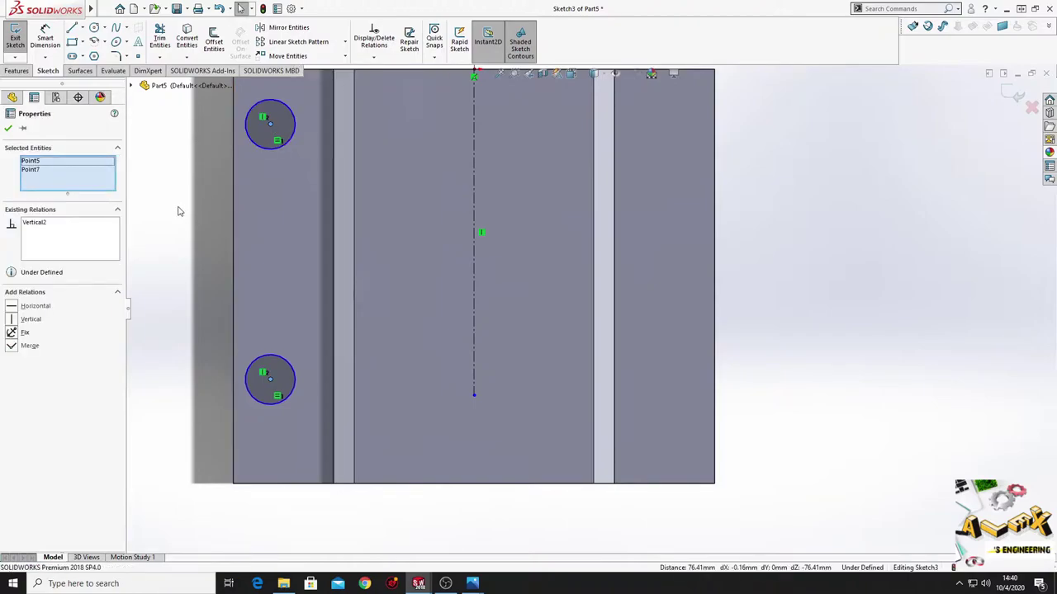
# - Dimension the top circle at Ø12 mm and the centre spacing at 100 mm
pyautogui.click(178, 211)
pyautogui.click(45, 42)
pyautogui.click(252, 140)
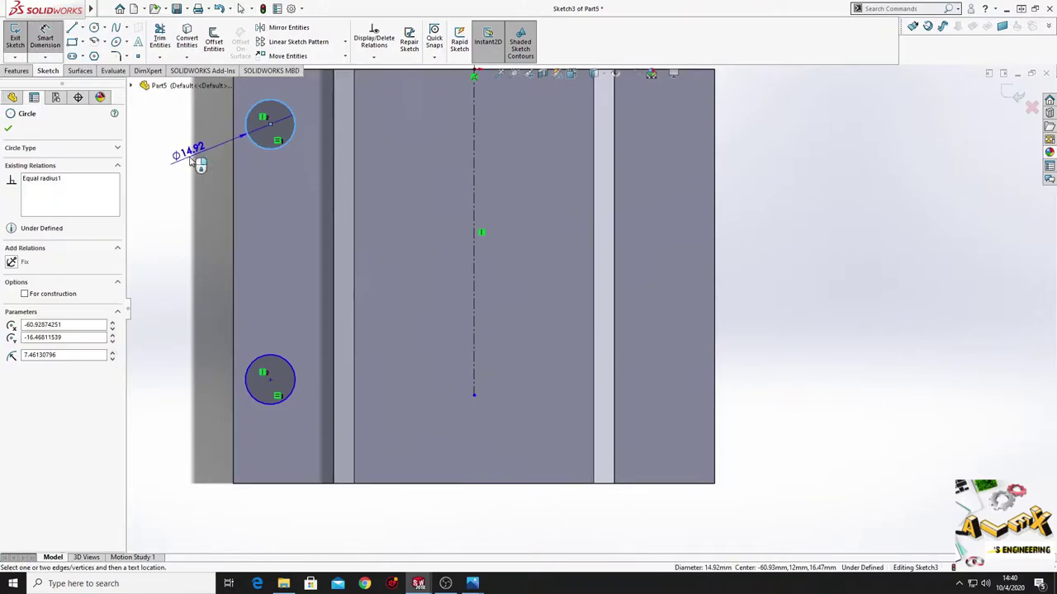
pyautogui.click(192, 163)
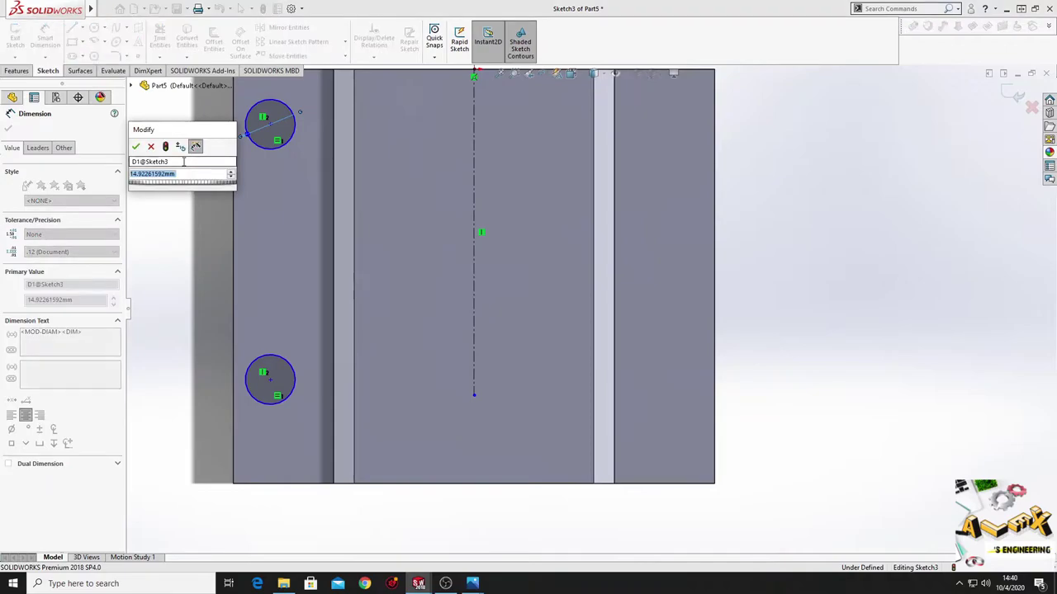
pyautogui.write('12')
pyautogui.press('Return')
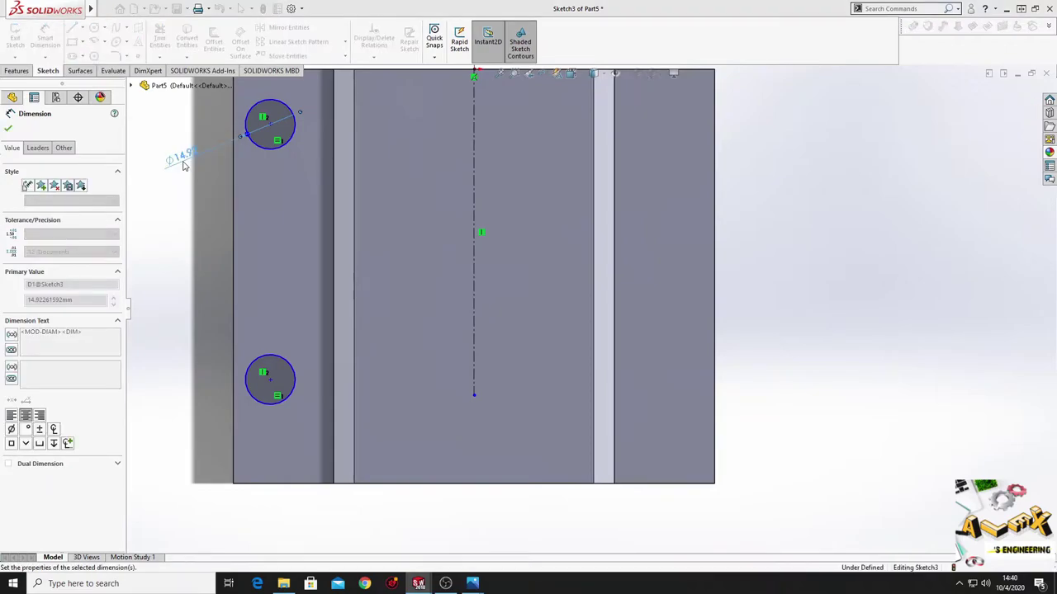
pyautogui.press('Escape')
pyautogui.click(270, 126)
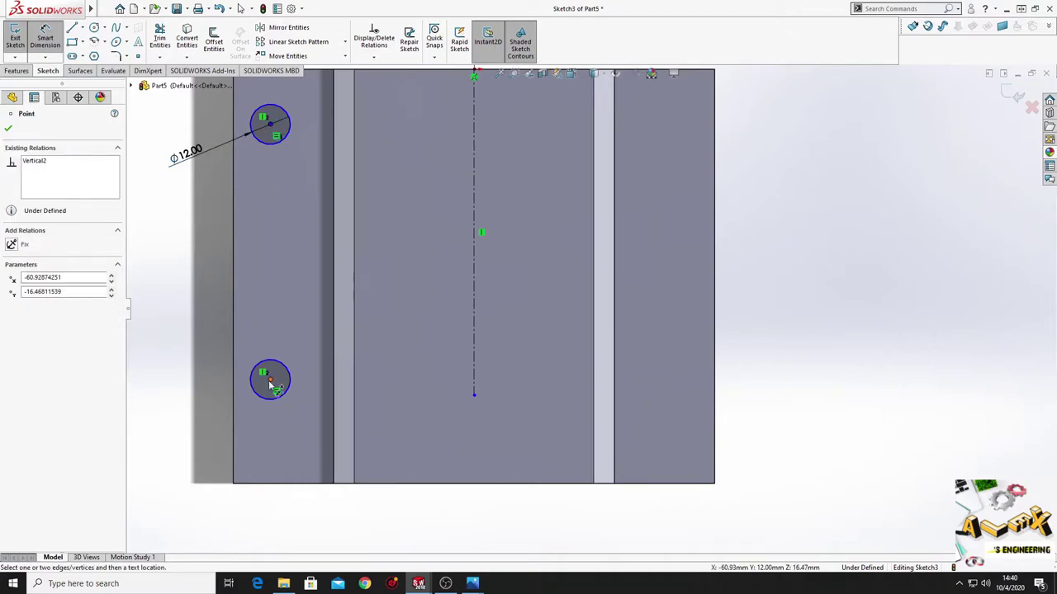
pyautogui.click(268, 378)
pyautogui.click(274, 263)
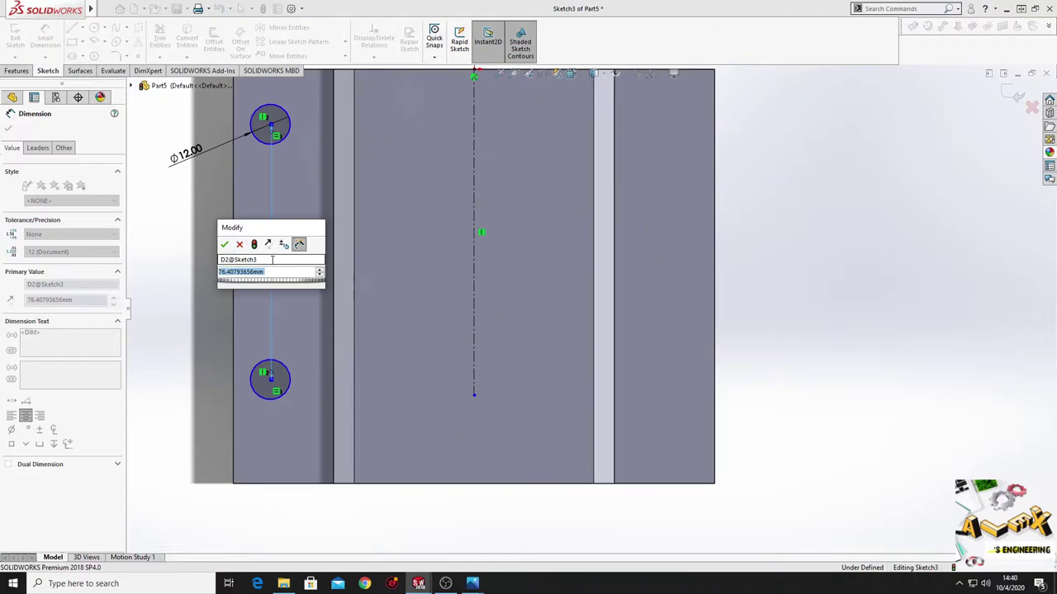
pyautogui.write('100')
pyautogui.press('Return')
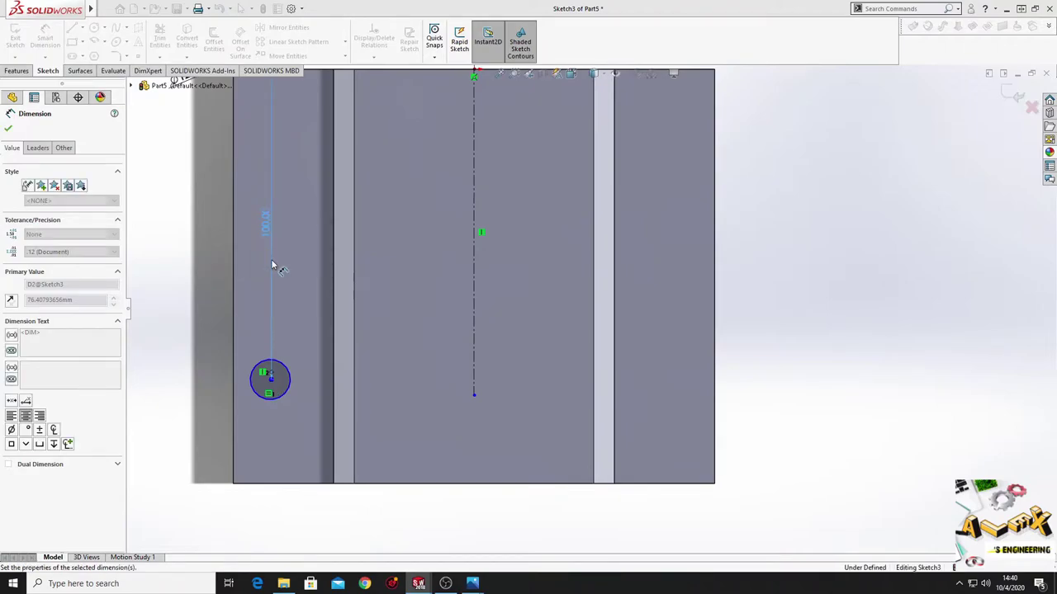
pyautogui.keyDown('ctrl'); pyautogui.moveTo(289, 217); pyautogui.dragTo(297, 365, button='middle'); pyautogui.keyUp('ctrl')
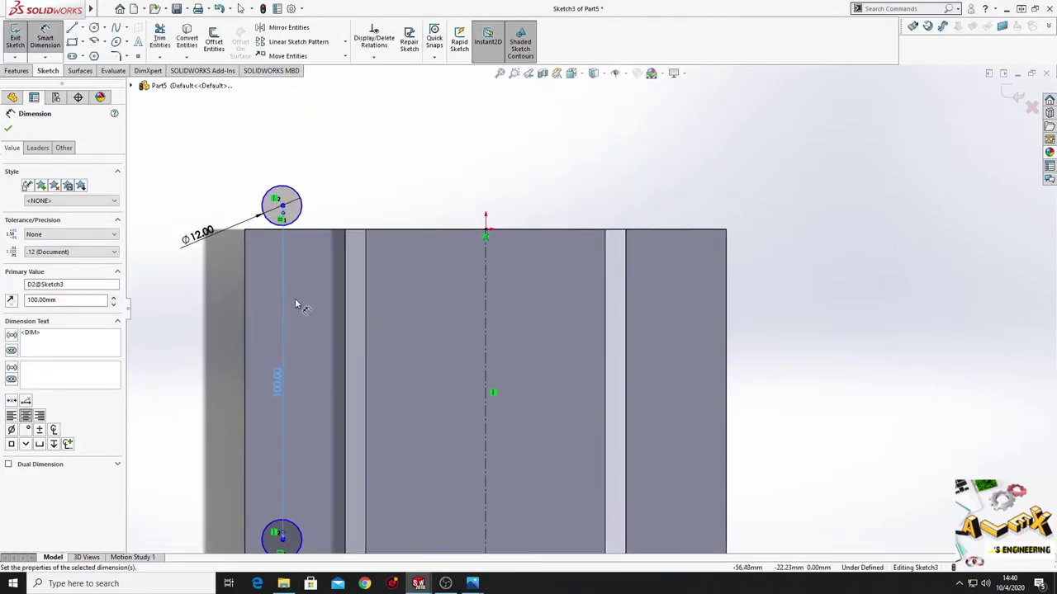
pyautogui.keyDown('ctrl'); pyautogui.moveTo(297, 304); pyautogui.dragTo(286, 134, button='middle'); pyautogui.keyUp('ctrl')
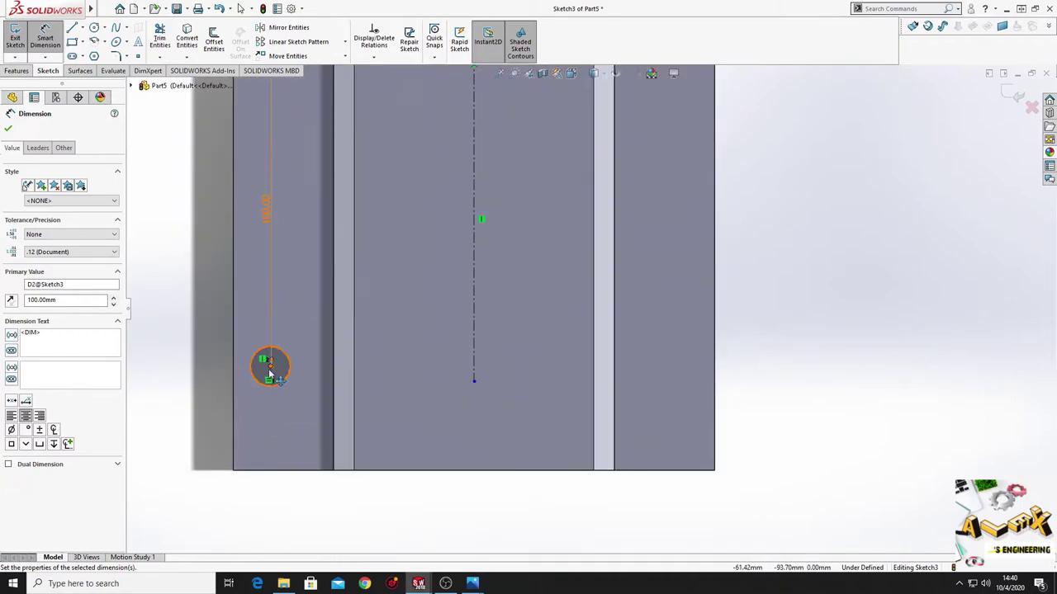
pyautogui.press('Escape')
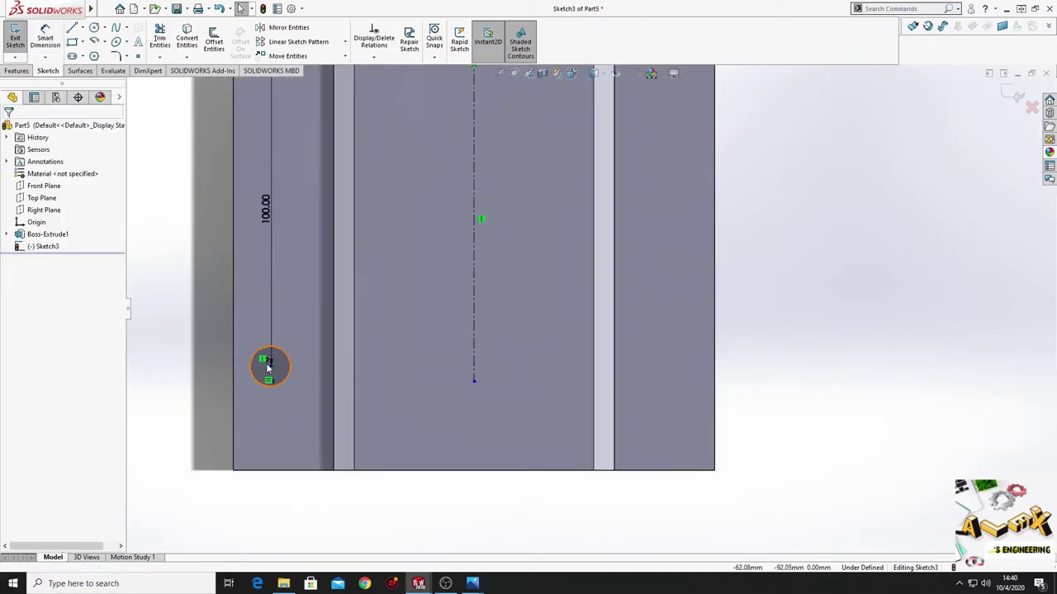
# - Dimension the circles 12 mm from the bottom edge and 12 mm from the left edge
pyautogui.click(46, 39)
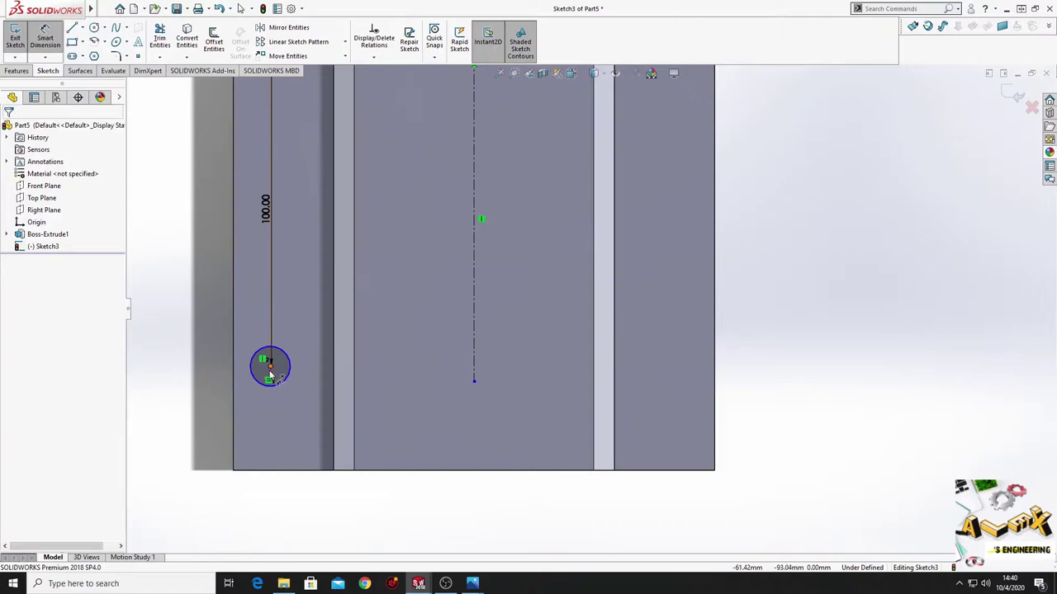
pyautogui.click(270, 369)
pyautogui.click(272, 471)
pyautogui.click(262, 436)
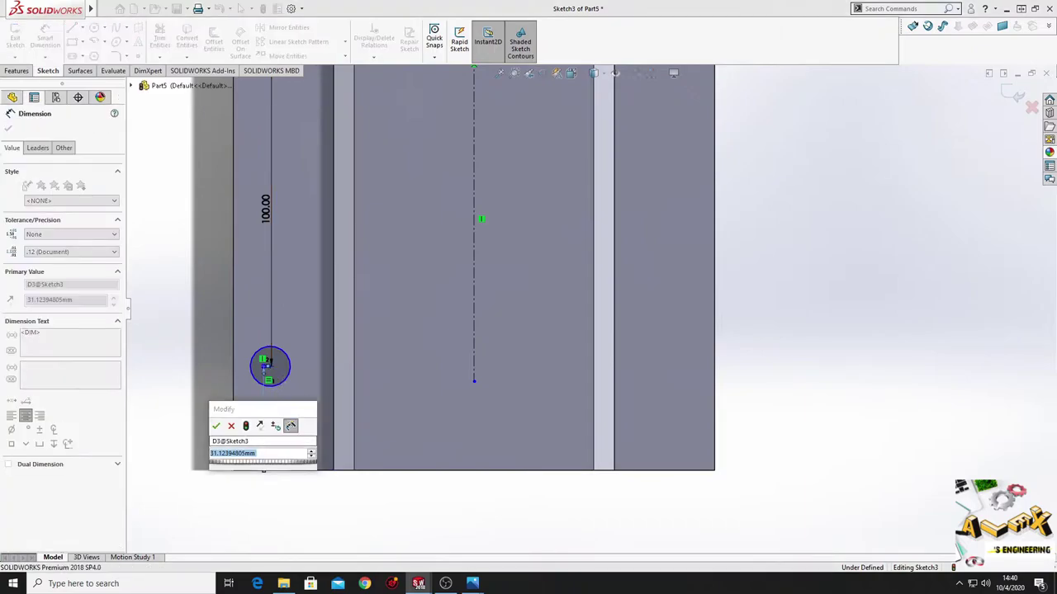
pyautogui.write('12')
pyautogui.press('Return')
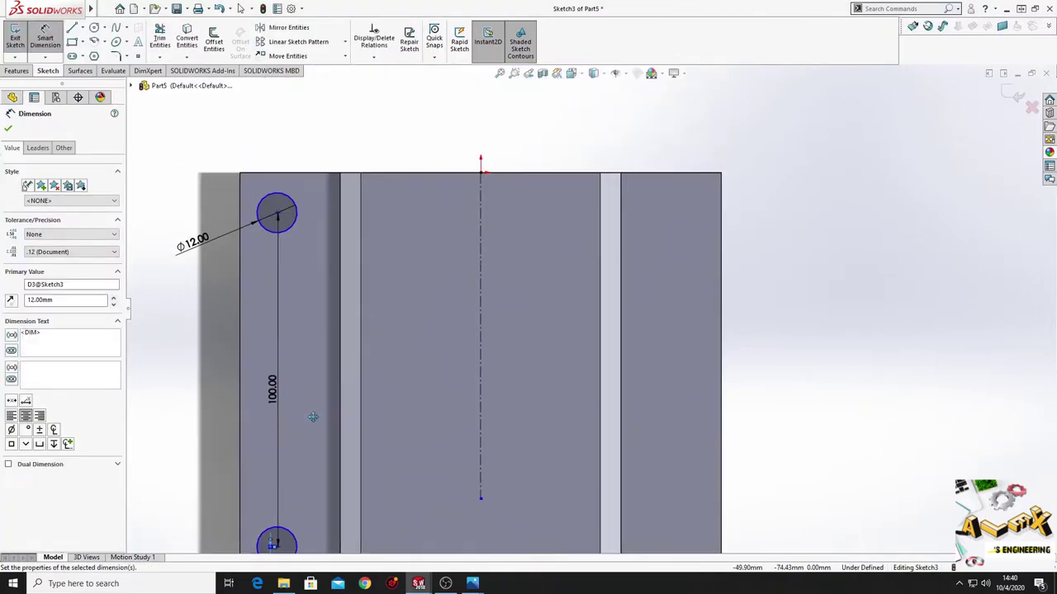
pyautogui.keyDown('ctrl'); pyautogui.moveTo(302, 407); pyautogui.dragTo(303, 343, button='middle'); pyautogui.keyUp('ctrl')
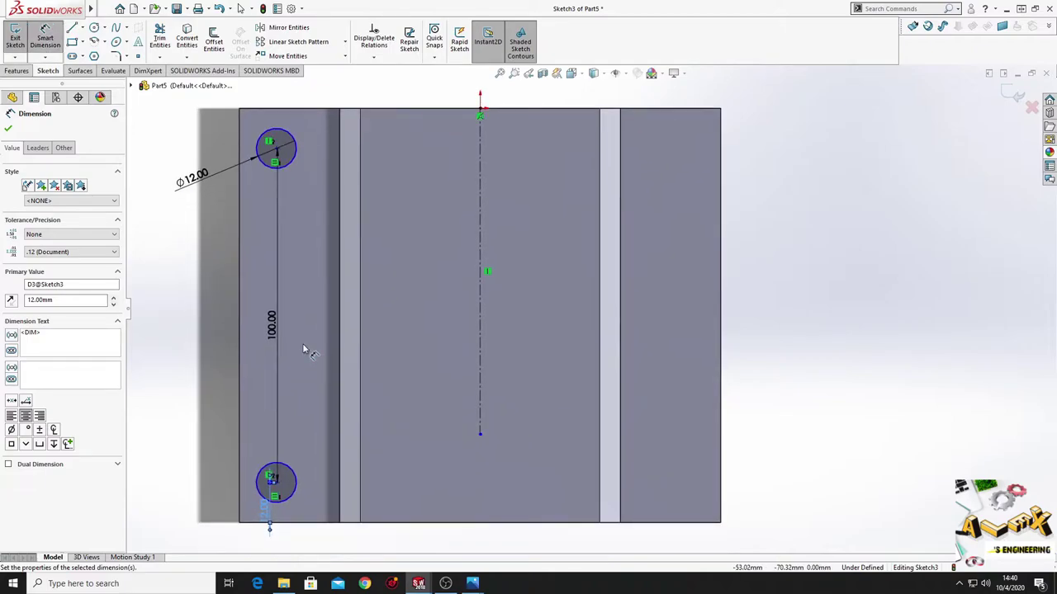
pyautogui.keyDown('ctrl'); pyautogui.moveTo(294, 205); pyautogui.dragTo(299, 292, button='middle'); pyautogui.keyUp('ctrl')
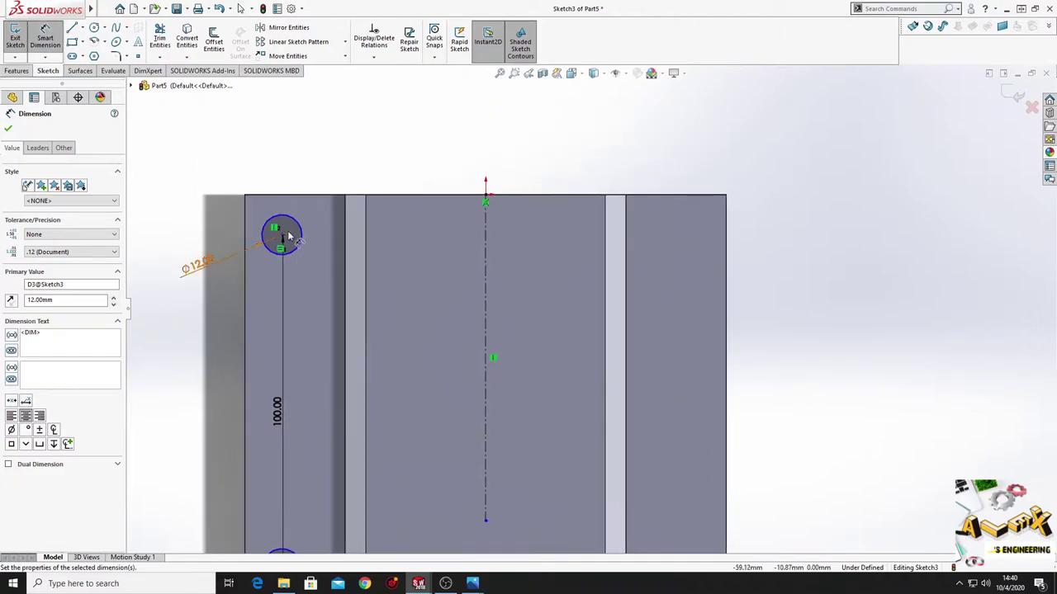
pyautogui.click(283, 235)
pyautogui.click(247, 237)
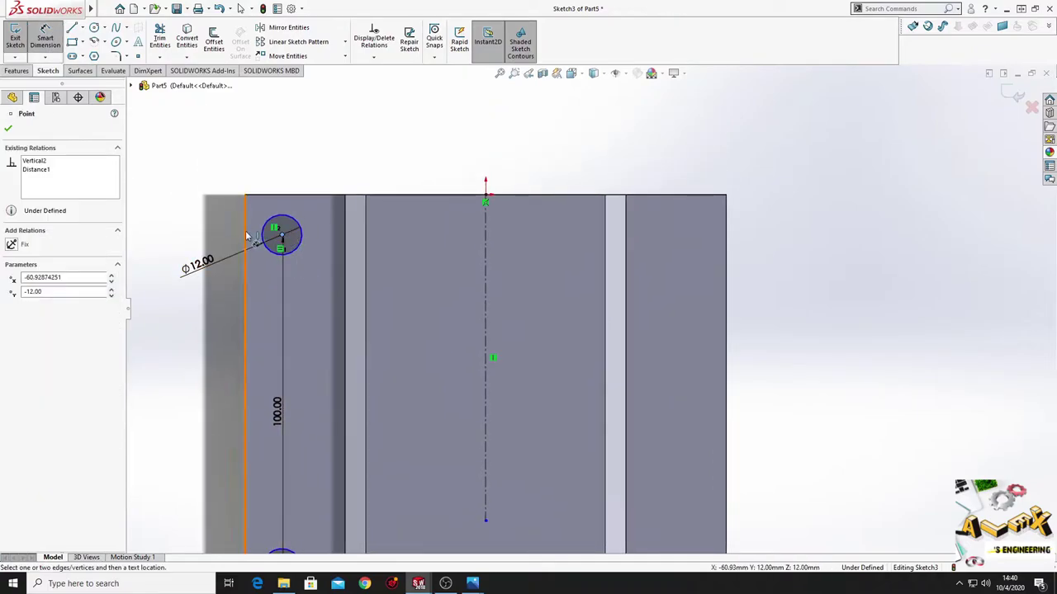
pyautogui.click(218, 233)
pyautogui.write('12')
pyautogui.press('Return')
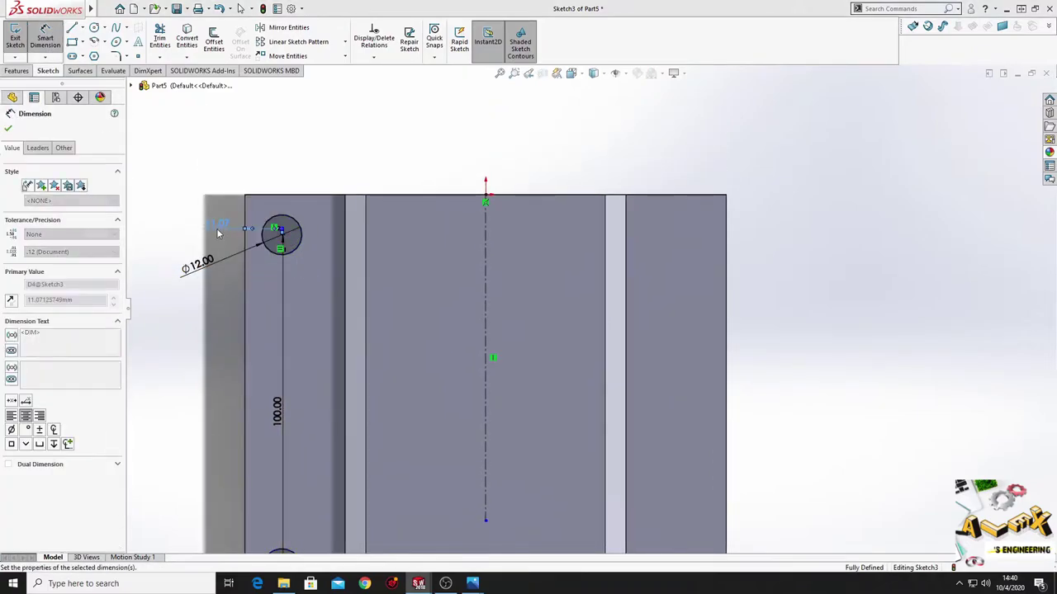
pyautogui.keyDown('ctrl'); pyautogui.moveTo(327, 225); pyautogui.dragTo(301, 150, button='middle'); pyautogui.keyUp('ctrl')
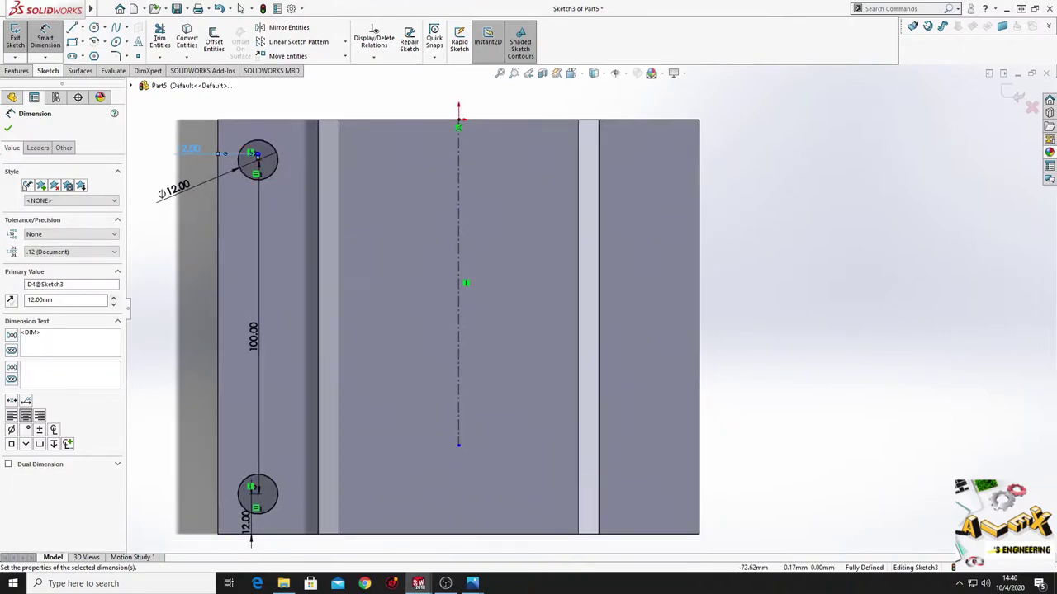
pyautogui.click(8, 131)
# - Mirror both left circles about the centerline to the right side
pyautogui.click(293, 30)
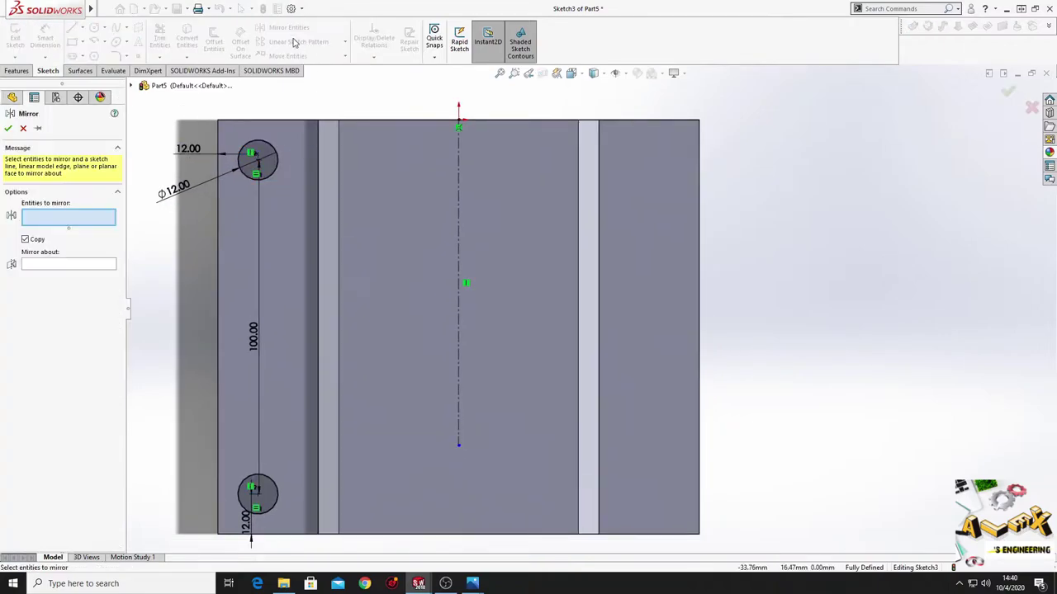
pyautogui.click(279, 169)
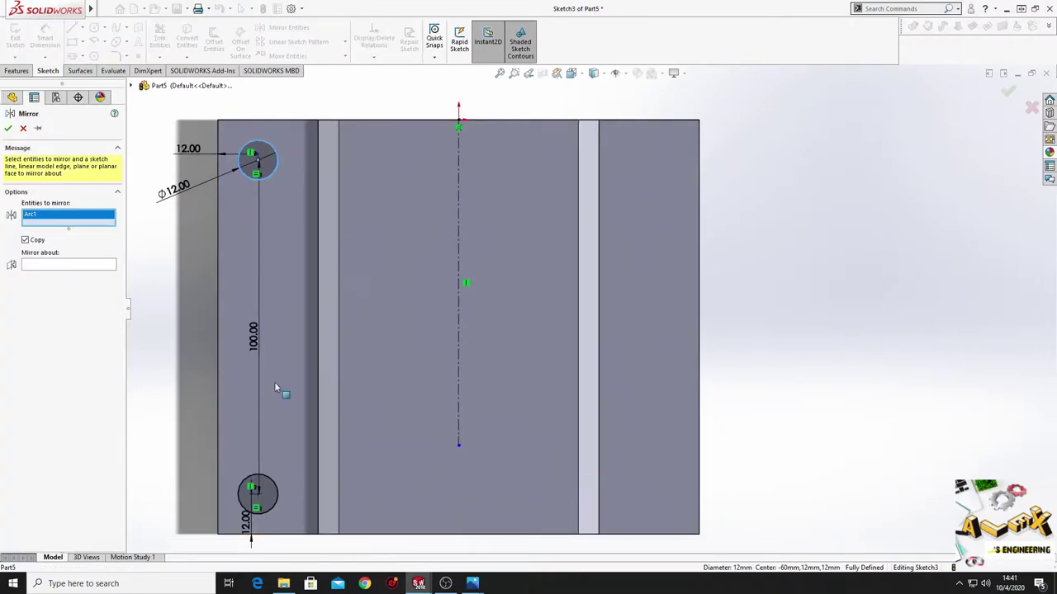
pyautogui.click(275, 488)
pyautogui.click(74, 273)
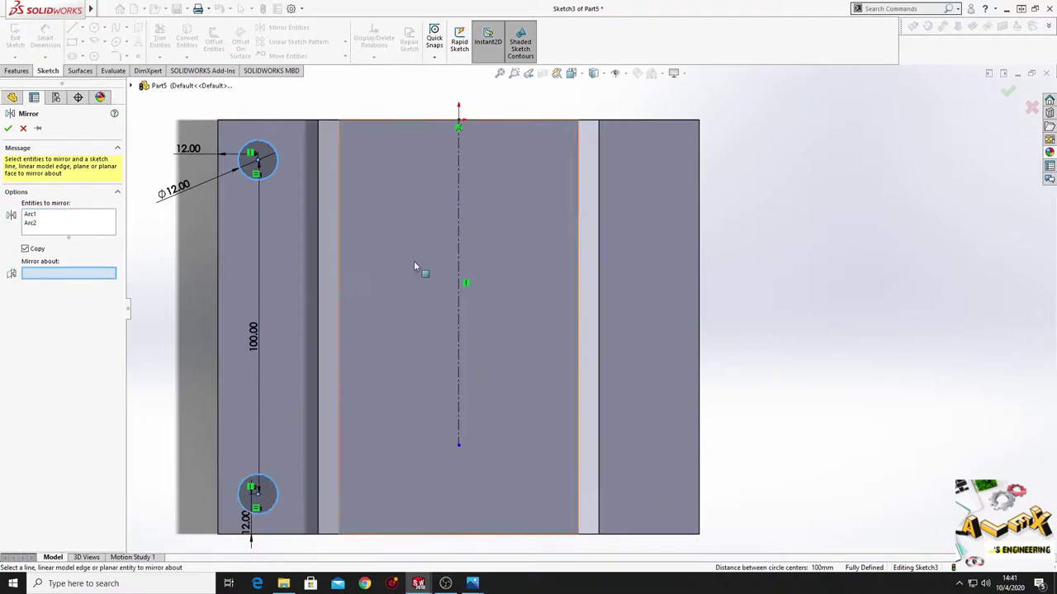
pyautogui.click(457, 272)
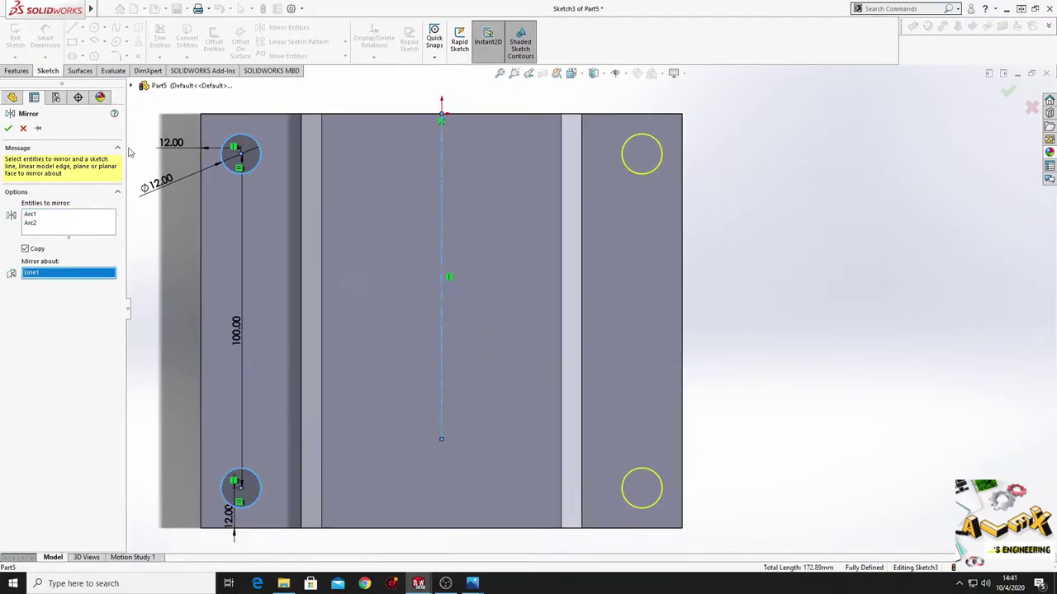
pyautogui.click(8, 128)
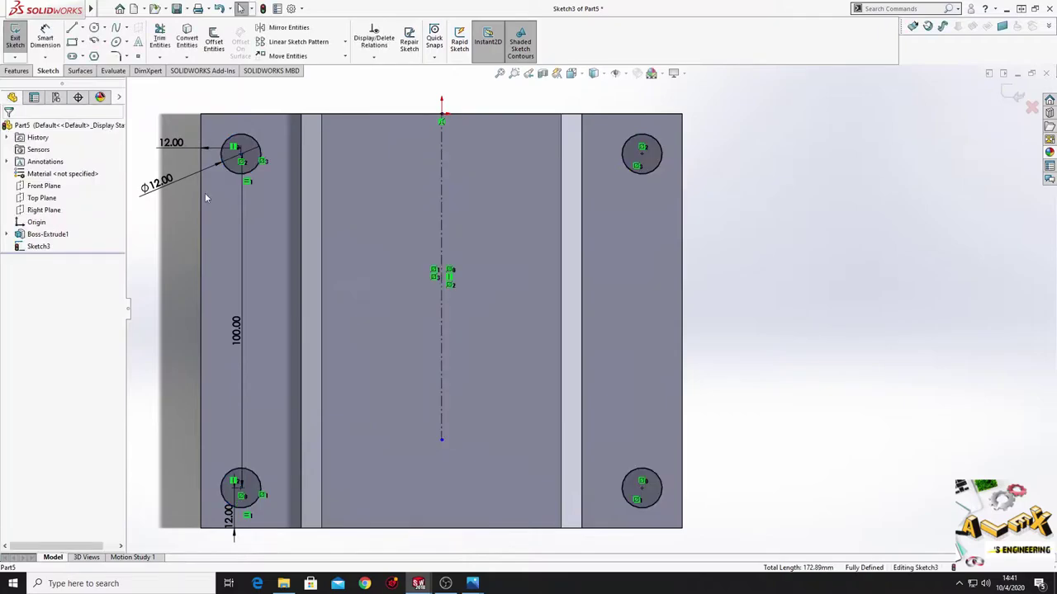
# - Extruded Cut the four circles Through All to make the holes
pyautogui.click(10, 72)
pyautogui.click(162, 42)
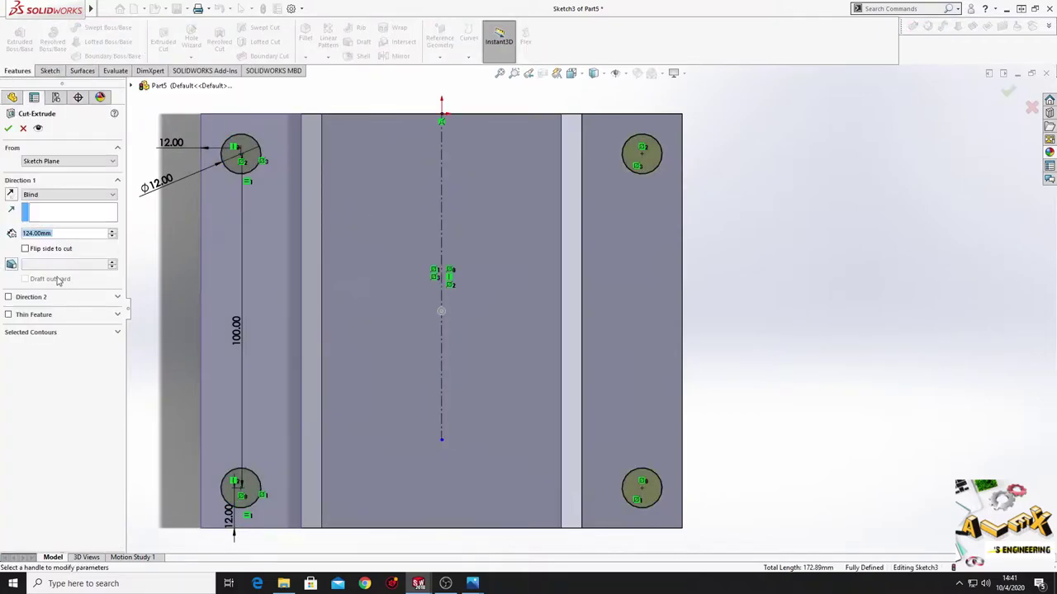
pyautogui.click(69, 194)
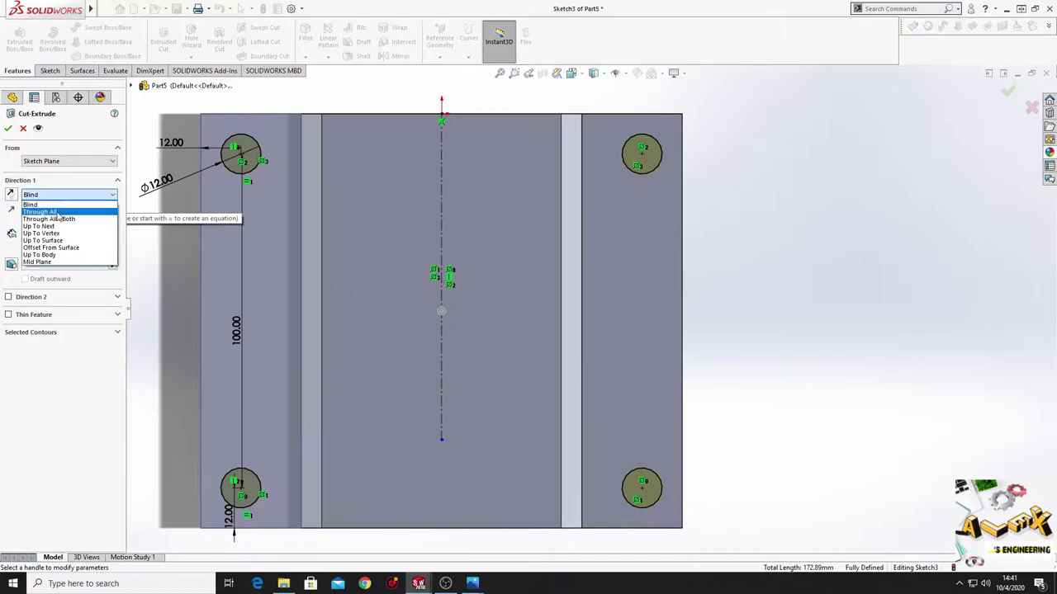
pyautogui.click(58, 214)
pyautogui.click(69, 194)
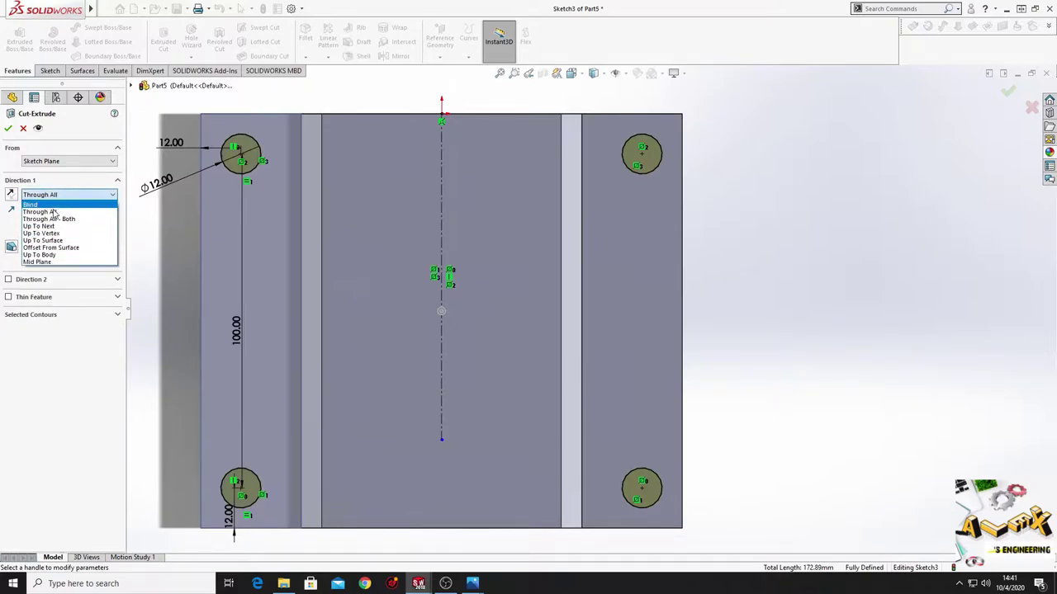
pyautogui.click(52, 228)
pyautogui.click(8, 128)
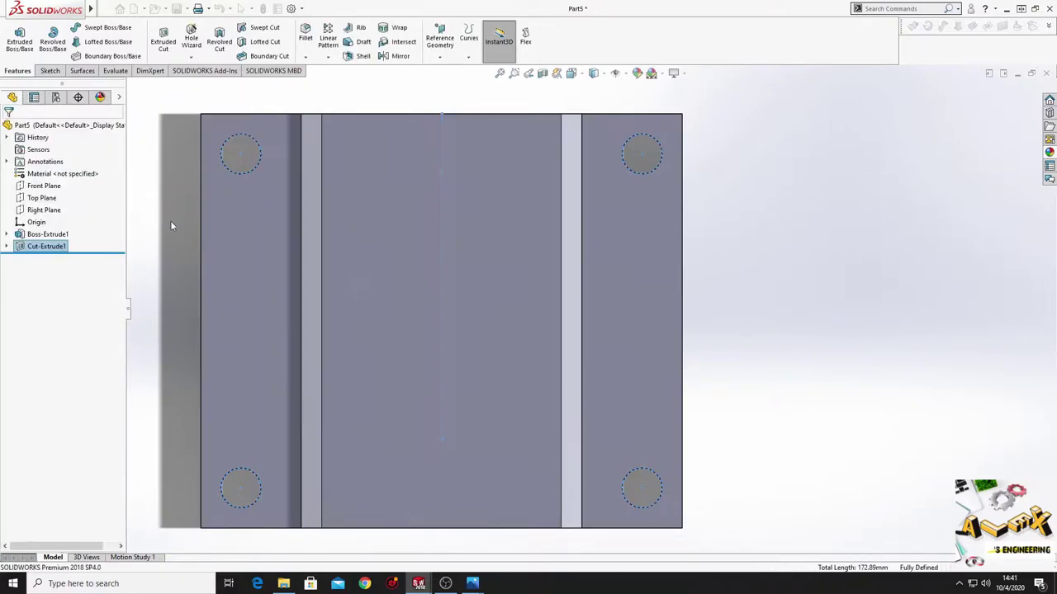
# - Start a sketch on the block's front face and view it Normal To
pyautogui.moveTo(272, 372)
pyautogui.mouseDown(button='middle')
pyautogui.moveTo(286, 189)
pyautogui.moveTo(270, 180)
pyautogui.moveTo(402, 373)
pyautogui.mouseUp(button='middle')
pyautogui.click(387, 306)
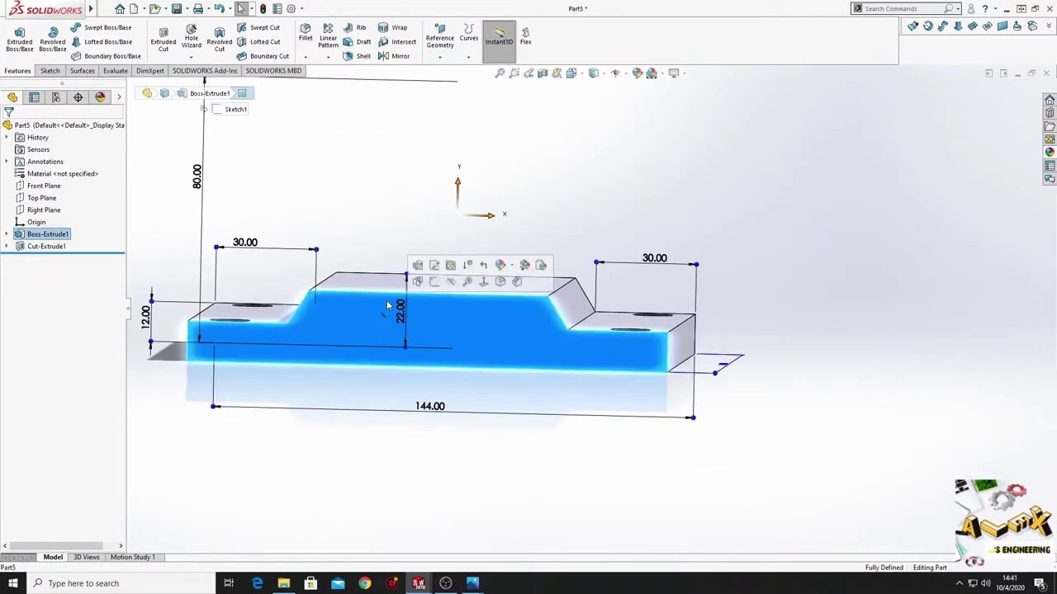
pyautogui.click(434, 281)
pyautogui.click(58, 259)
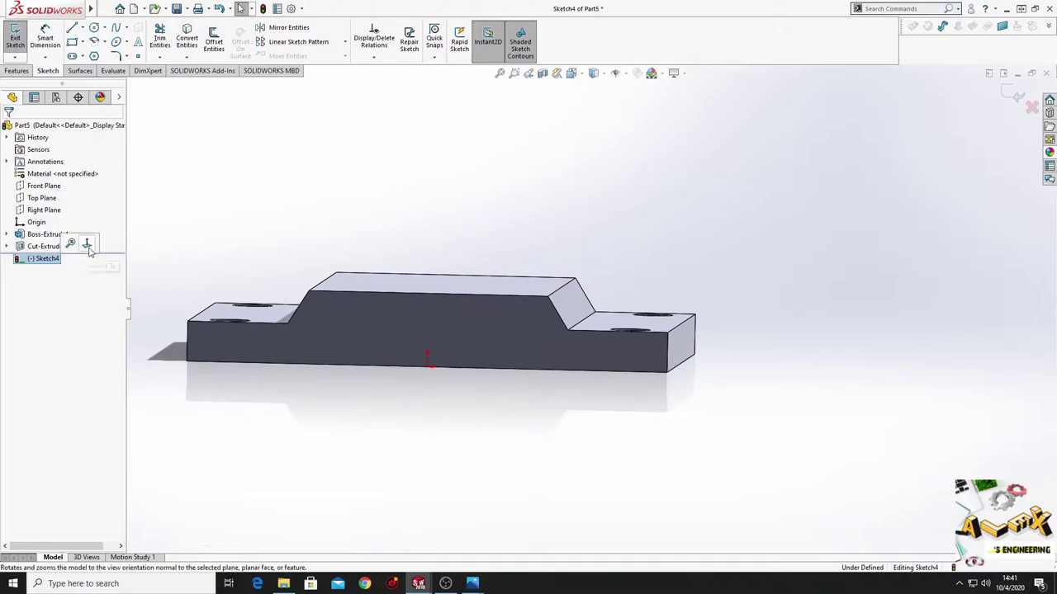
pyautogui.click(83, 241)
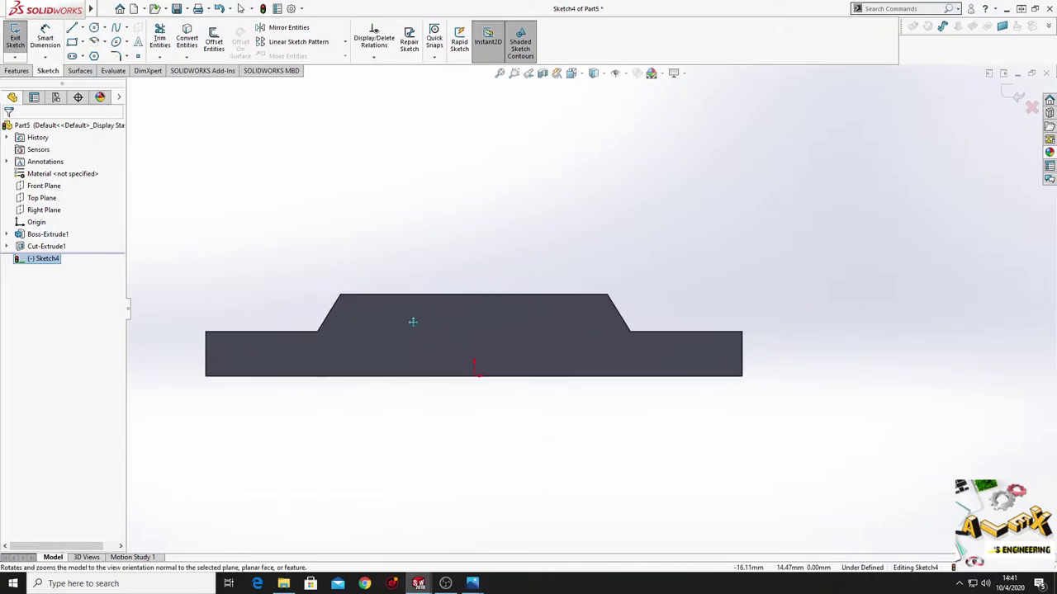
# - Draw a vertical centerline up from the bottom edge's midpoint
pyautogui.click(83, 29)
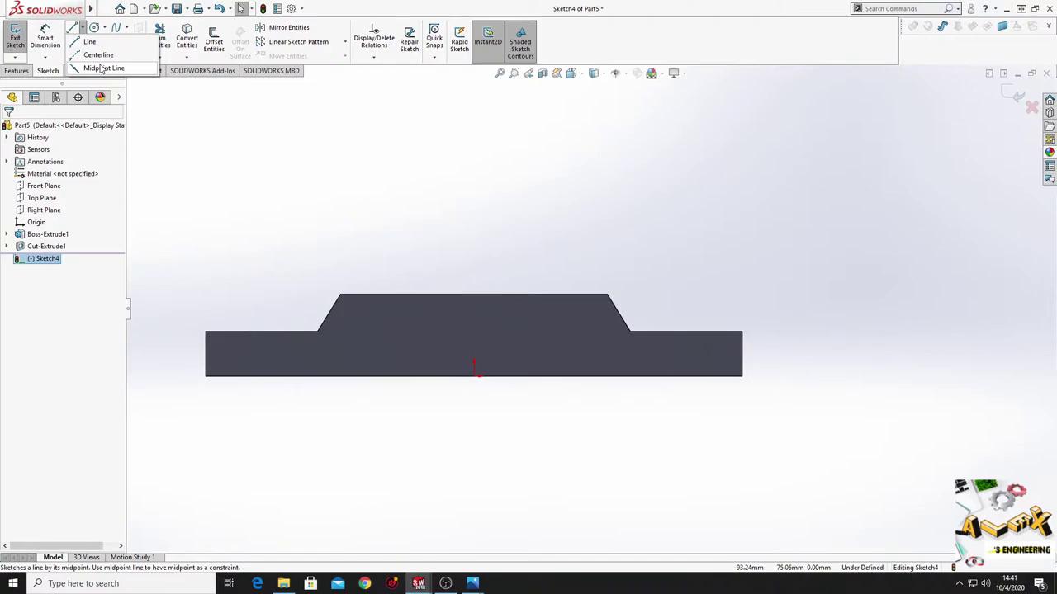
pyautogui.click(98, 55)
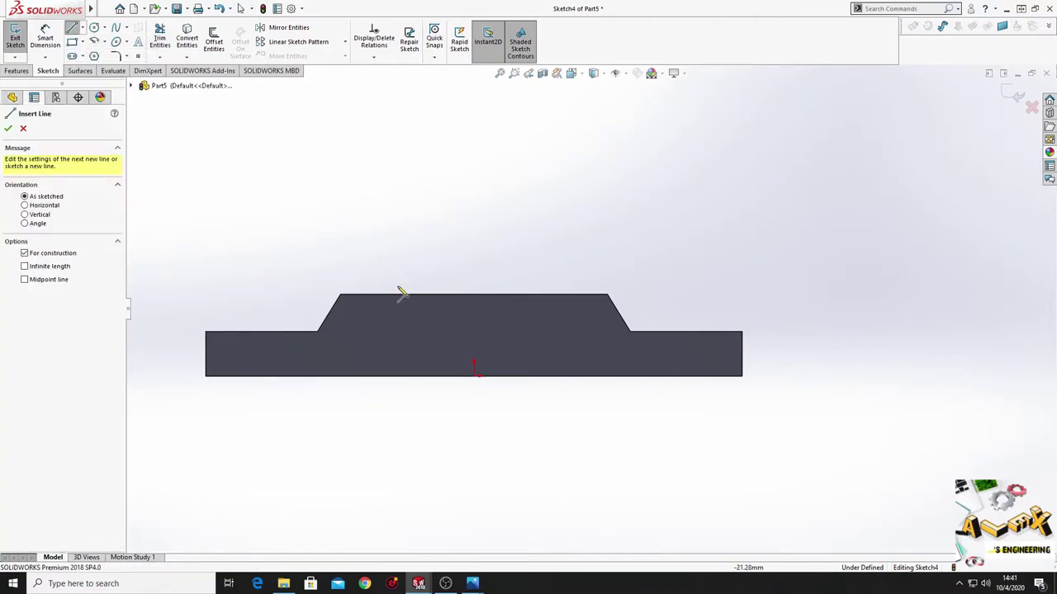
pyautogui.click(474, 379)
pyautogui.click(474, 122)
pyautogui.press('Escape')
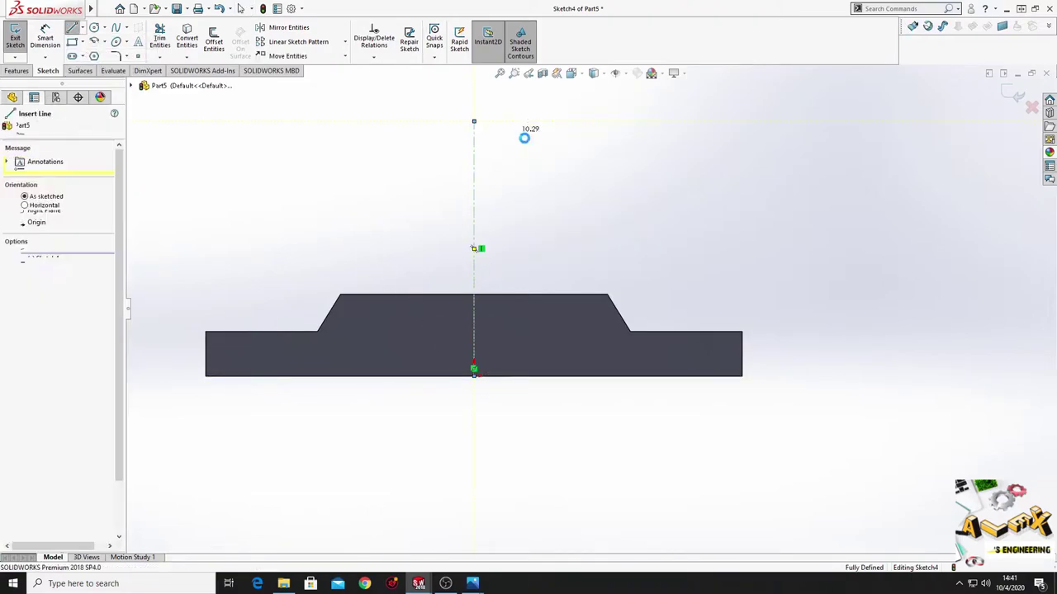
pyautogui.keyDown('ctrl'); pyautogui.moveTo(524, 138); pyautogui.dragTo(544, 220, button='middle'); pyautogui.keyUp('ctrl')
# - Draw a circle centred on the centerline's top end
pyautogui.click(95, 28)
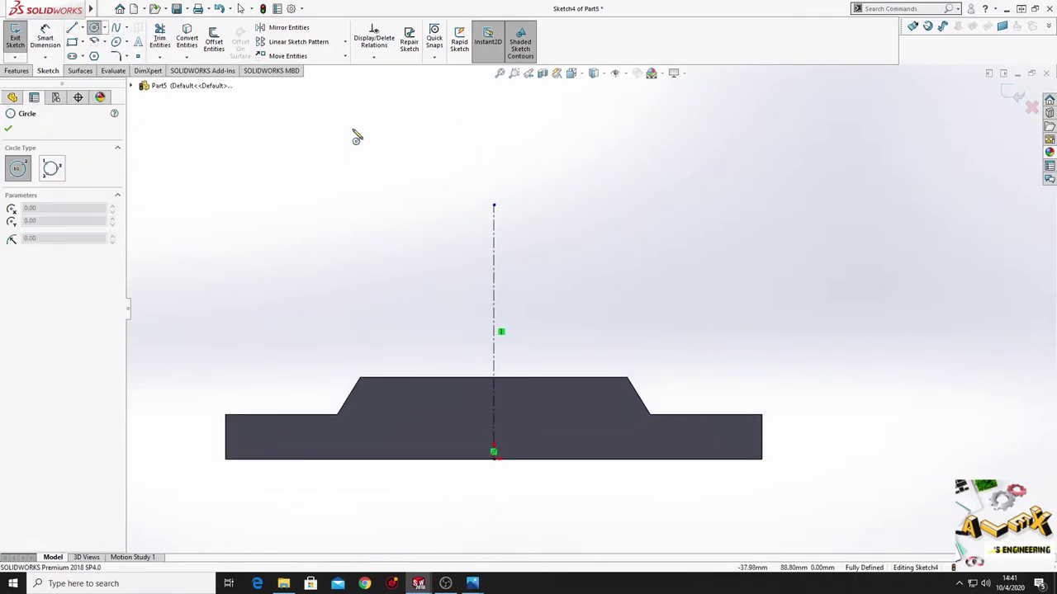
pyautogui.click(494, 204)
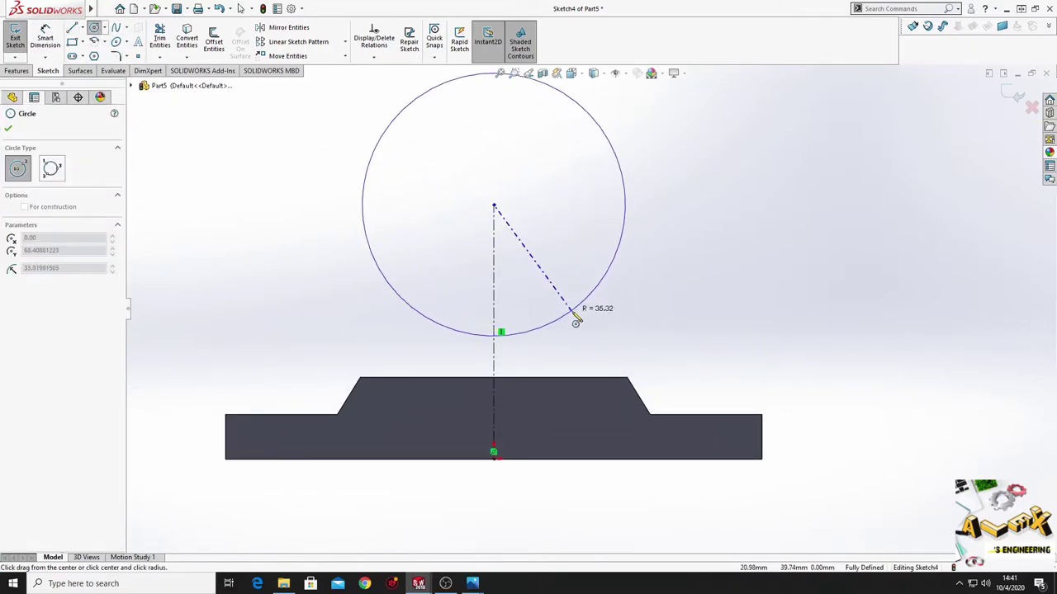
pyautogui.click(578, 312)
pyautogui.rightClick(690, 235)
pyautogui.click(715, 235)
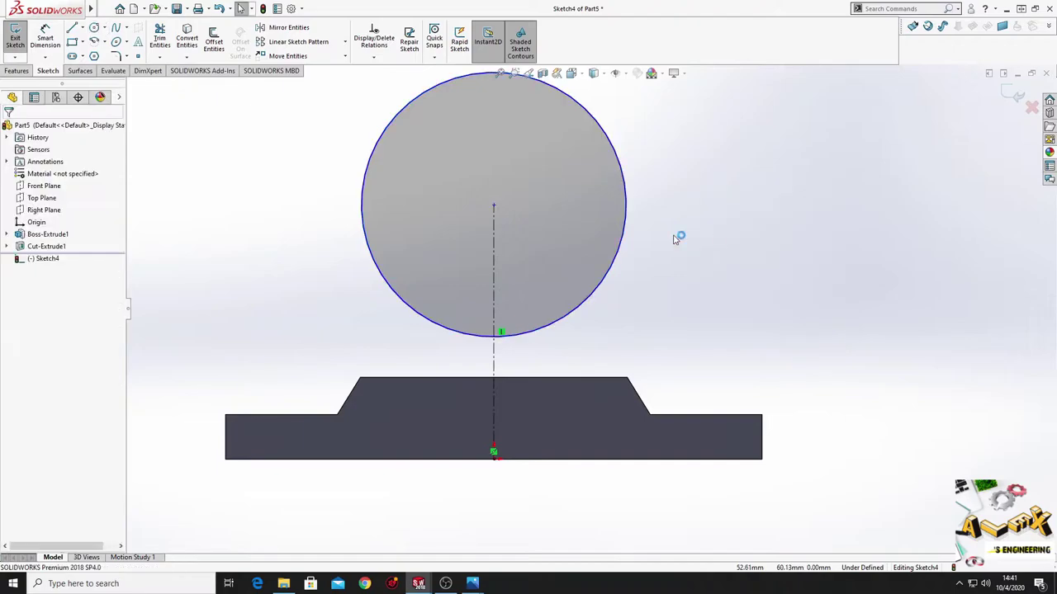
# - Dimension the centerline at 80 mm and the circle at Ø144 mm
pyautogui.click(46, 42)
pyautogui.click(495, 376)
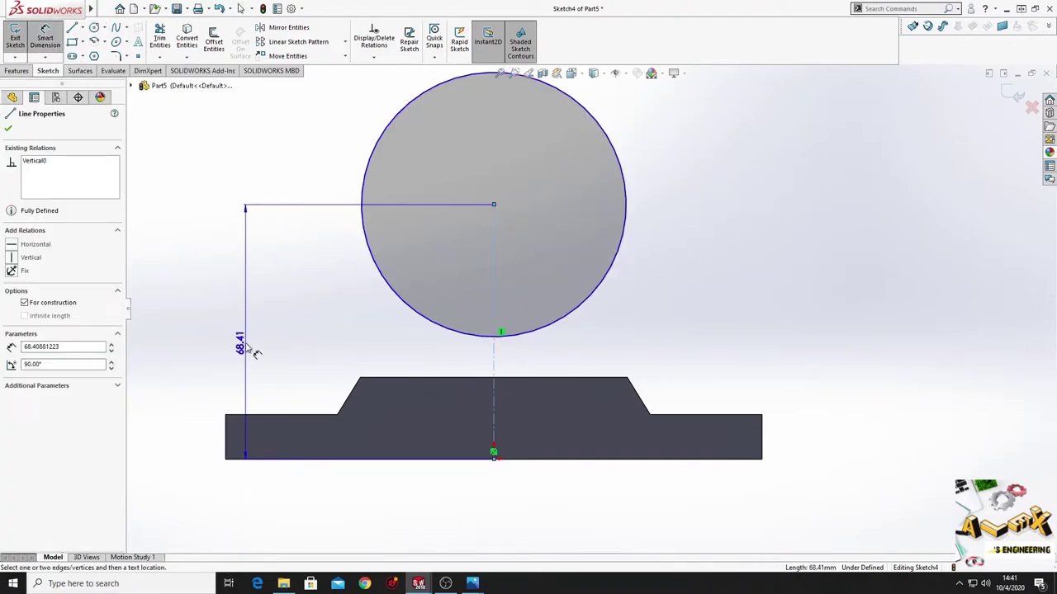
pyautogui.click(246, 342)
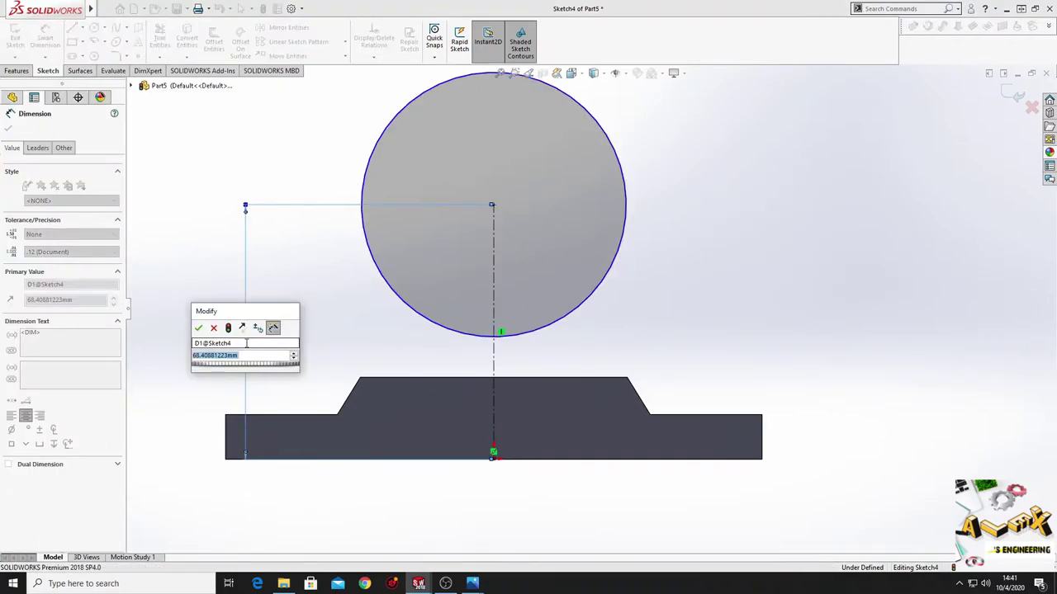
pyautogui.write('80')
pyautogui.press('Return')
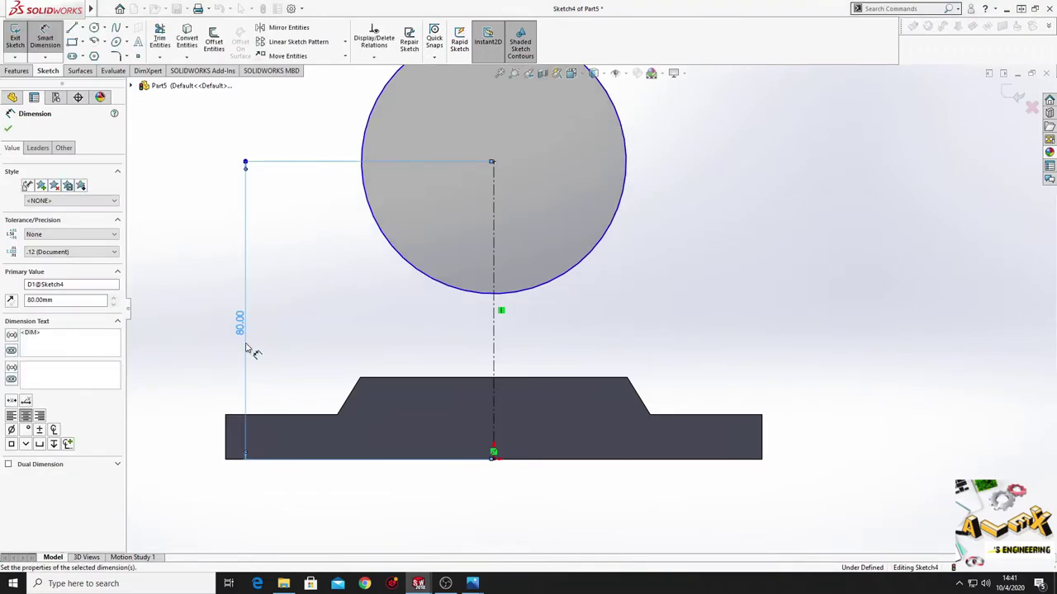
pyautogui.click(419, 273)
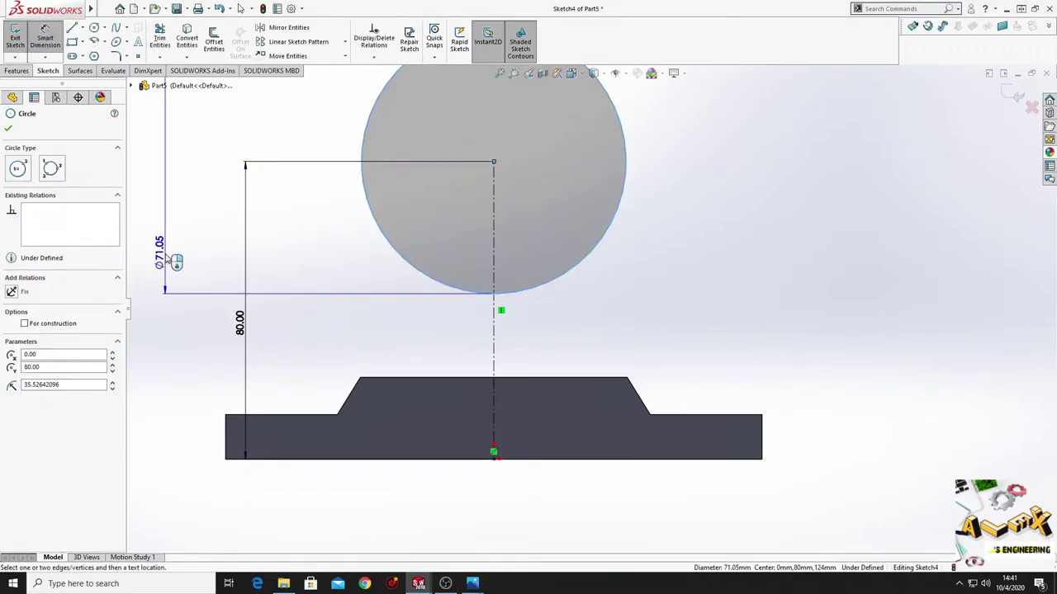
pyautogui.click(169, 258)
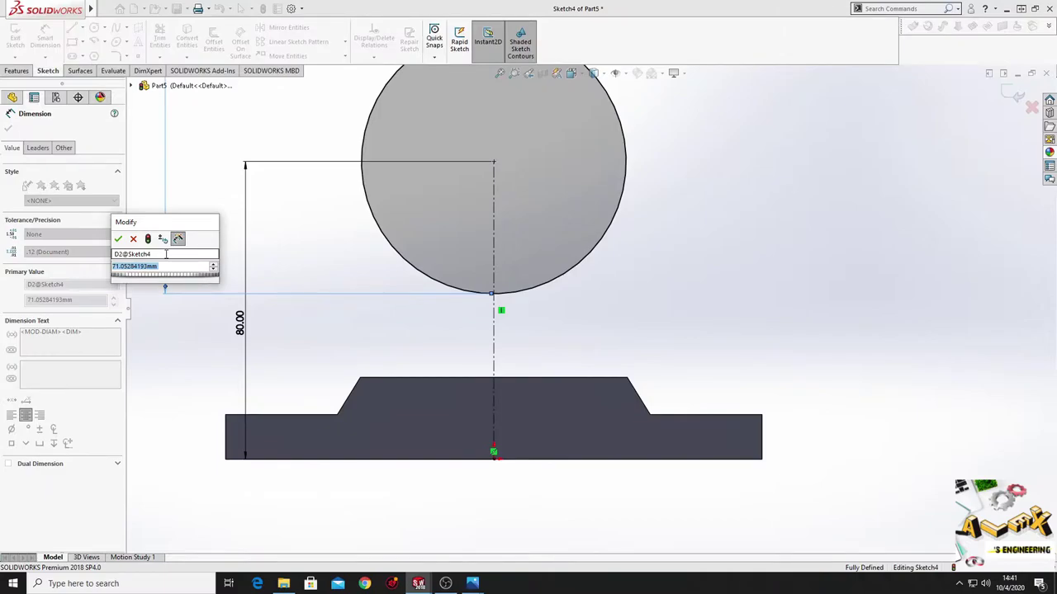
pyautogui.write('144')
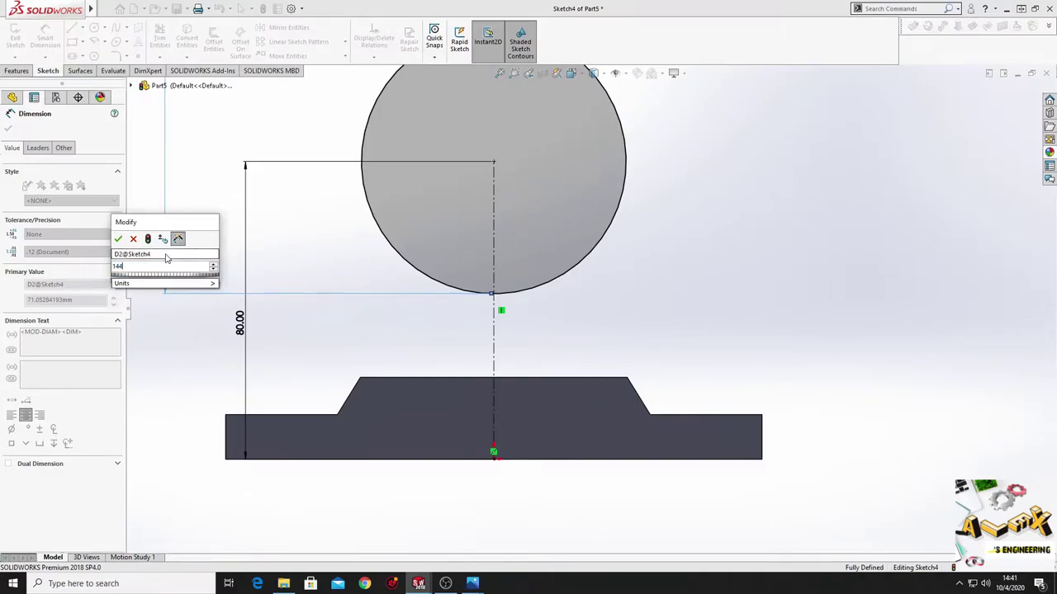
pyautogui.press('Return')
pyautogui.keyDown('ctrl'); pyautogui.moveTo(357, 237); pyautogui.dragTo(391, 275, button='middle'); pyautogui.keyUp('ctrl')
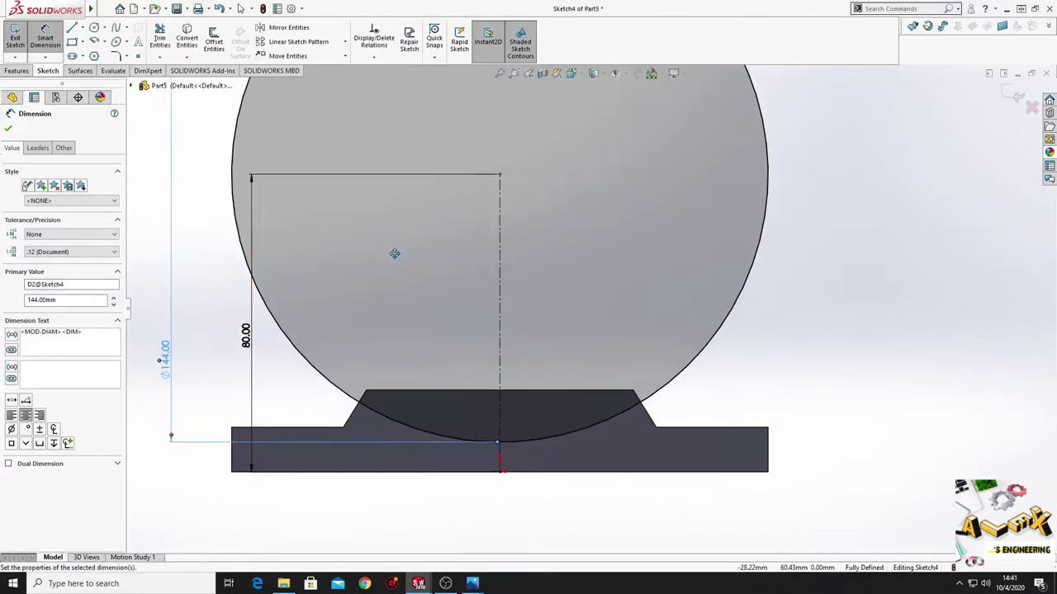
pyautogui.scroll(-3, 481, 271)
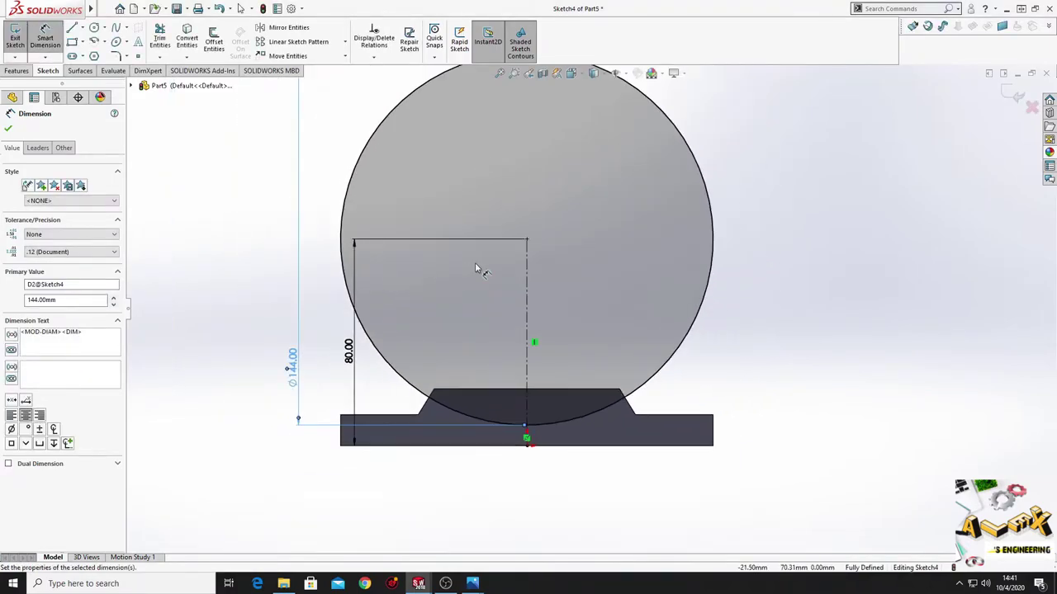
pyautogui.keyDown('ctrl'); pyautogui.moveTo(481, 272); pyautogui.dragTo(420, 332, button='middle'); pyautogui.keyUp('ctrl')
pyautogui.rightClick(735, 252)
pyautogui.click(748, 264)
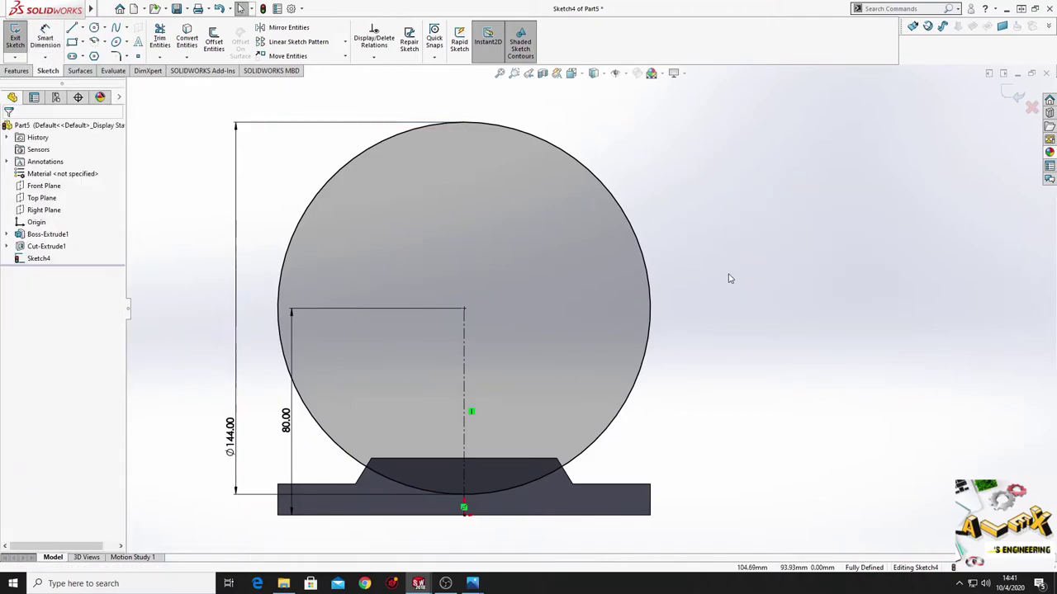
pyautogui.click(23, 70)
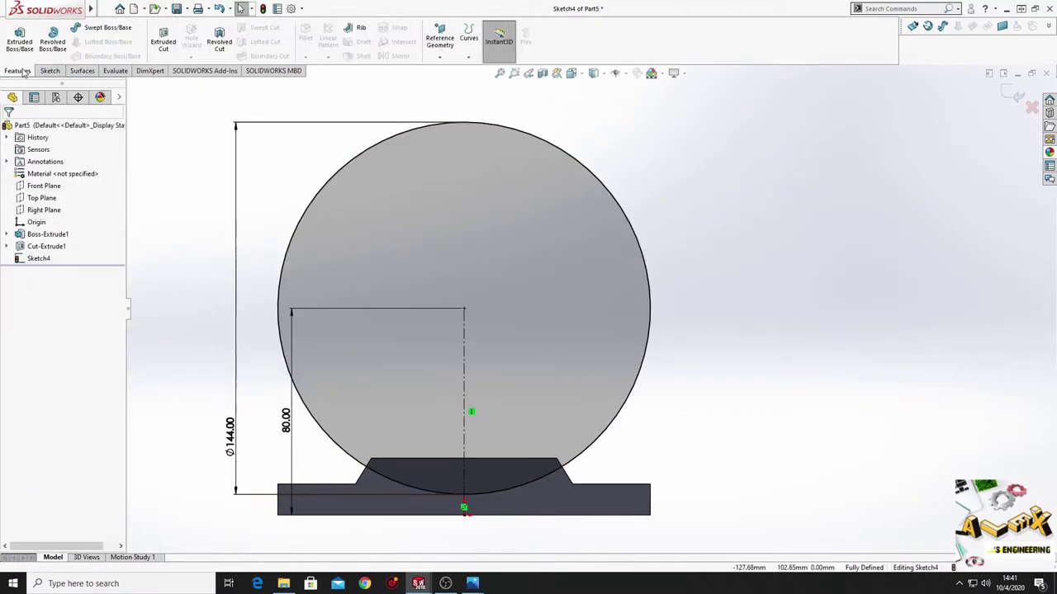
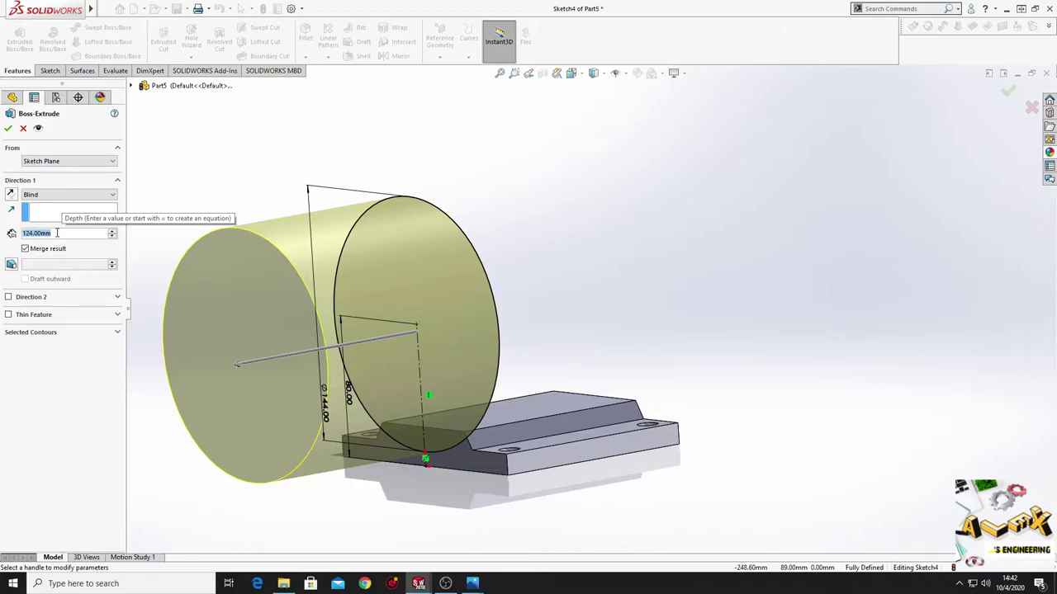
# - Extrude the Ø144 circle 10 mm in Direction 1 and 162 mm in Direction 2
pyautogui.write('10')
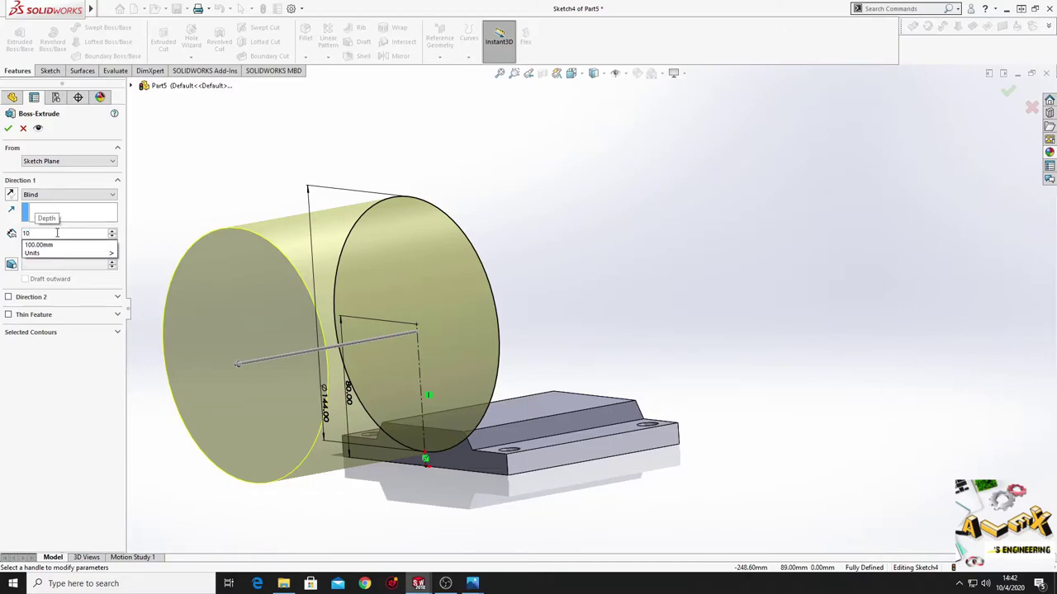
pyautogui.press('Return')
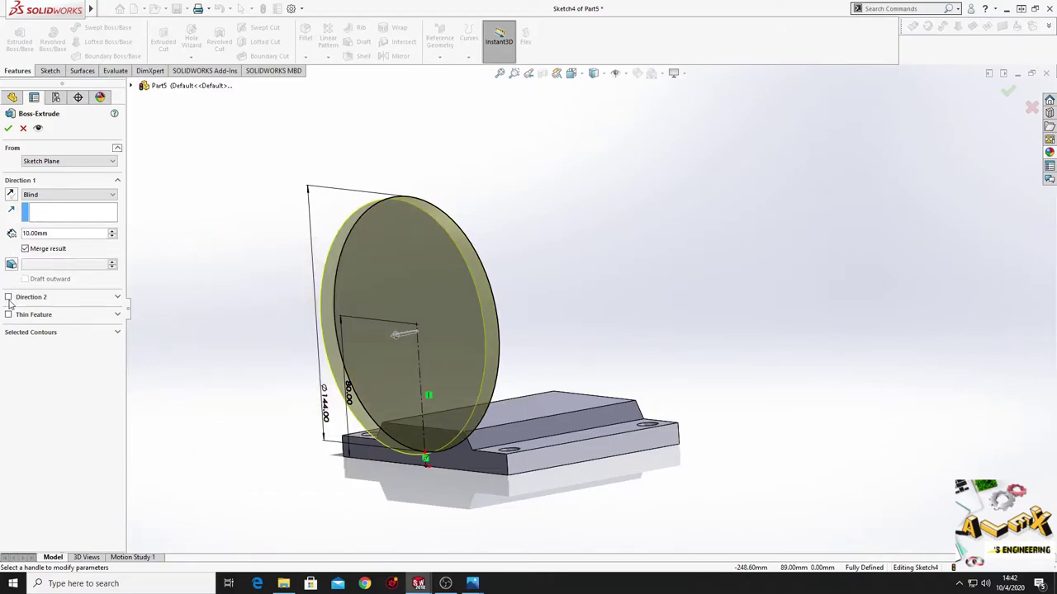
pyautogui.click(9, 297)
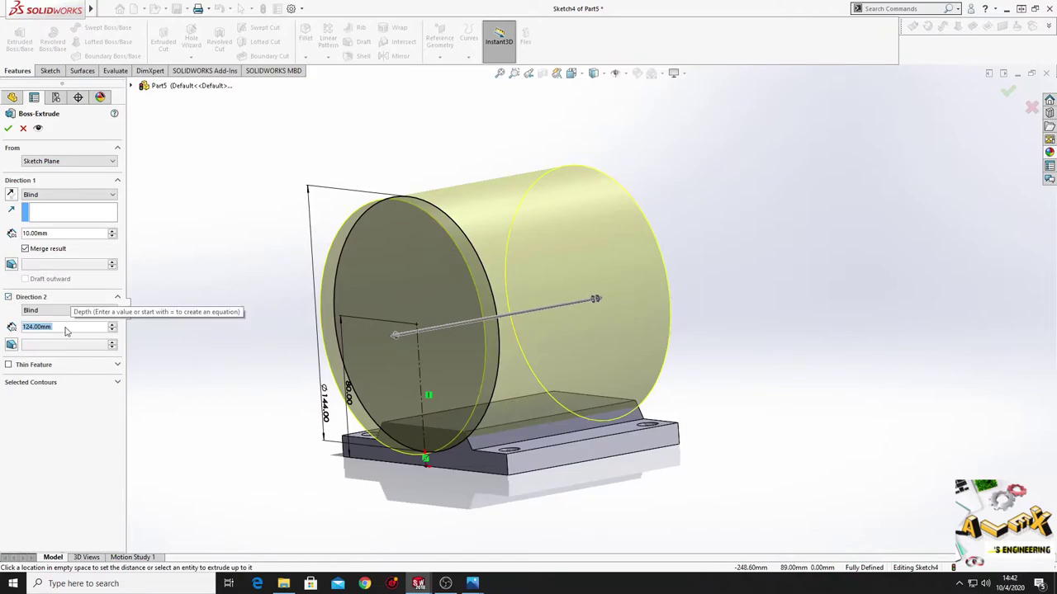
pyautogui.write('1')
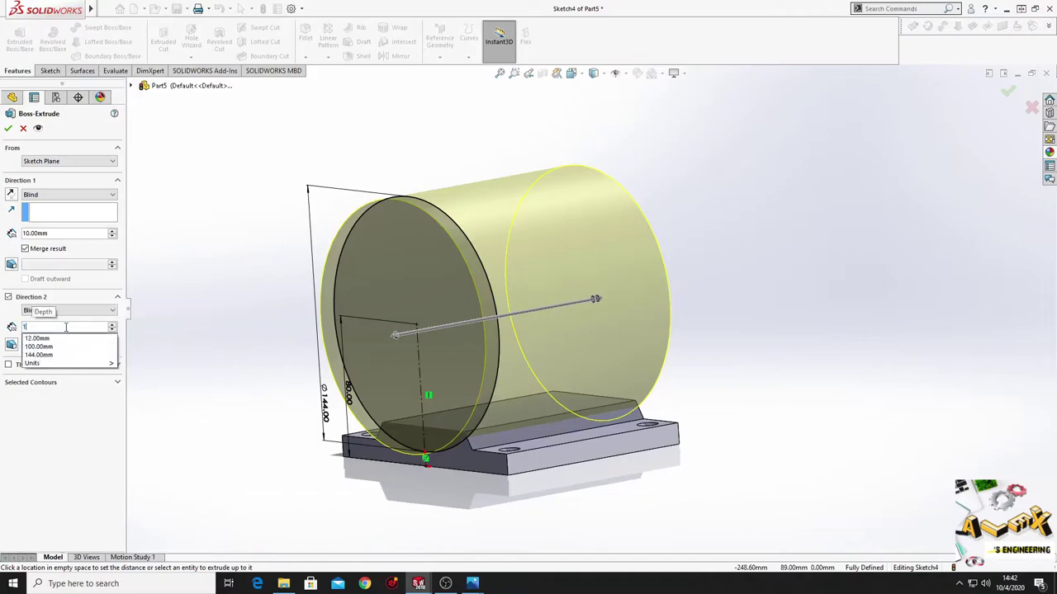
pyautogui.write('62')
pyautogui.press('Return')
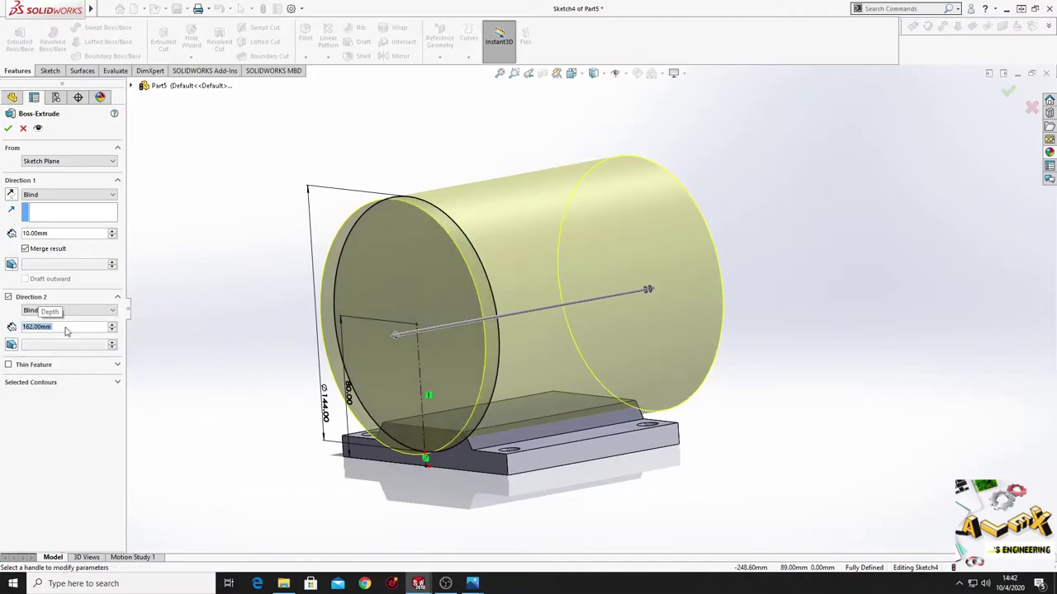
pyautogui.click(8, 128)
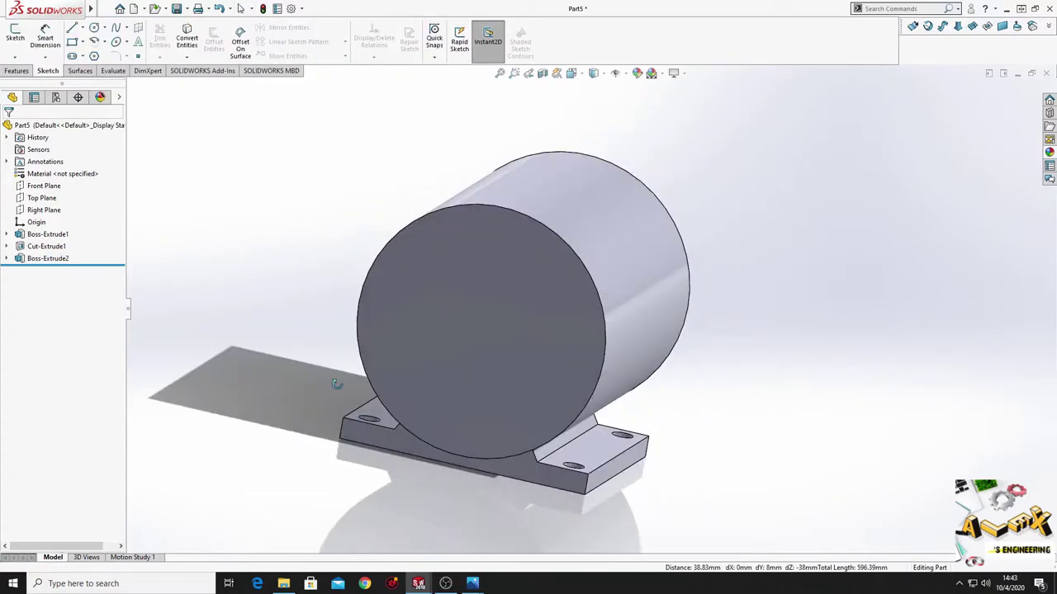
# - Sketch a circle on the cylinder's front face, concentric with the cylinder's outer edge
pyautogui.moveTo(239, 374); pyautogui.dragTo(511, 296, button='middle')
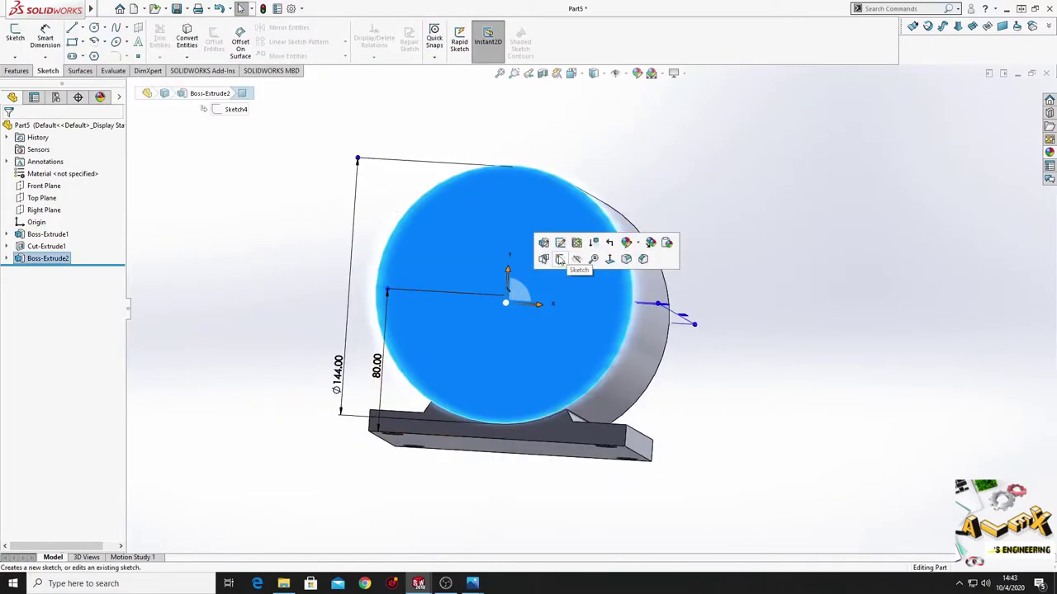
pyautogui.click(558, 258)
pyautogui.click(45, 271)
pyautogui.click(82, 262)
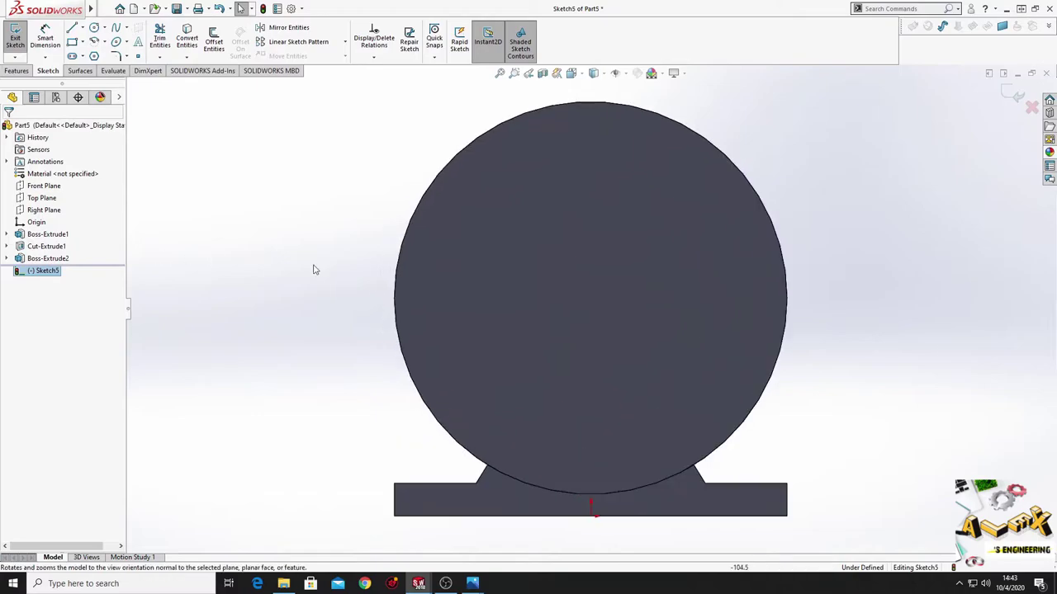
pyautogui.click(92, 29)
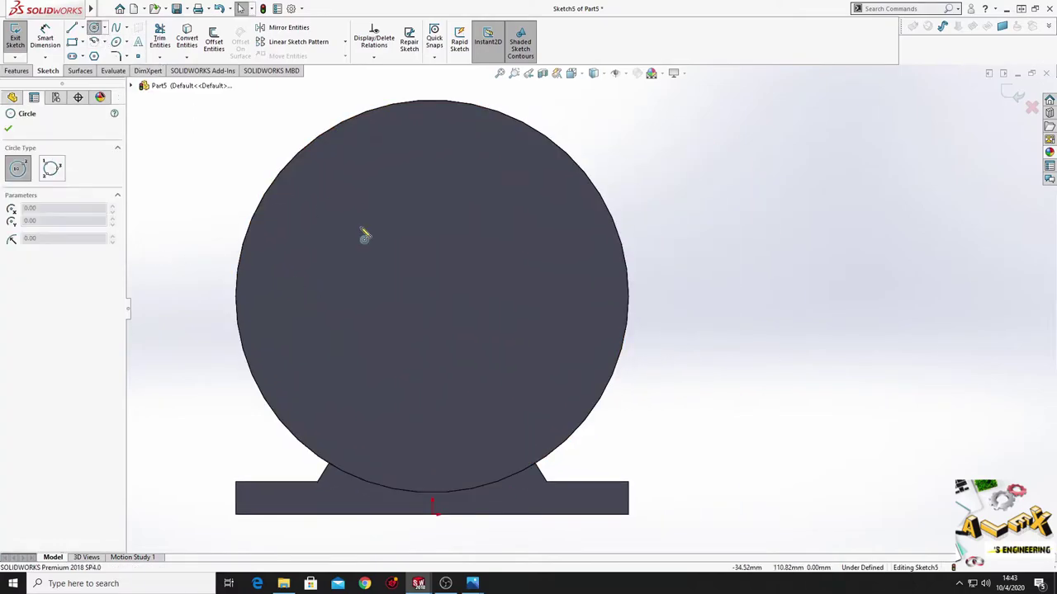
pyautogui.moveTo(427, 297); pyautogui.dragTo(472, 366)
pyautogui.rightClick(526, 327)
pyautogui.click(526, 327)
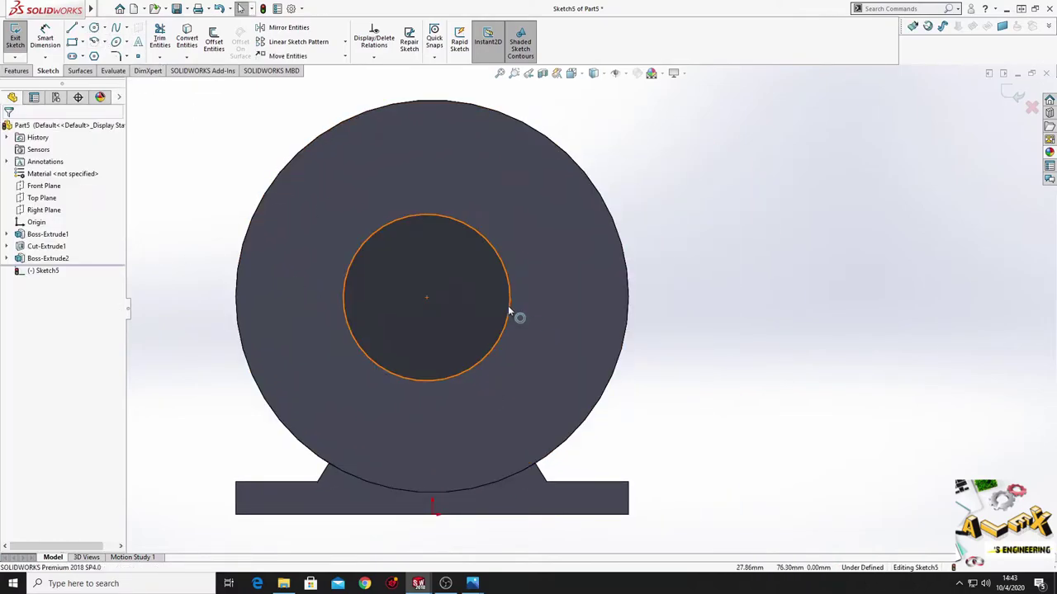
pyautogui.click(508, 309)
pyautogui.keyDown('ctrl'); pyautogui.click(628, 278); pyautogui.keyUp('ctrl')
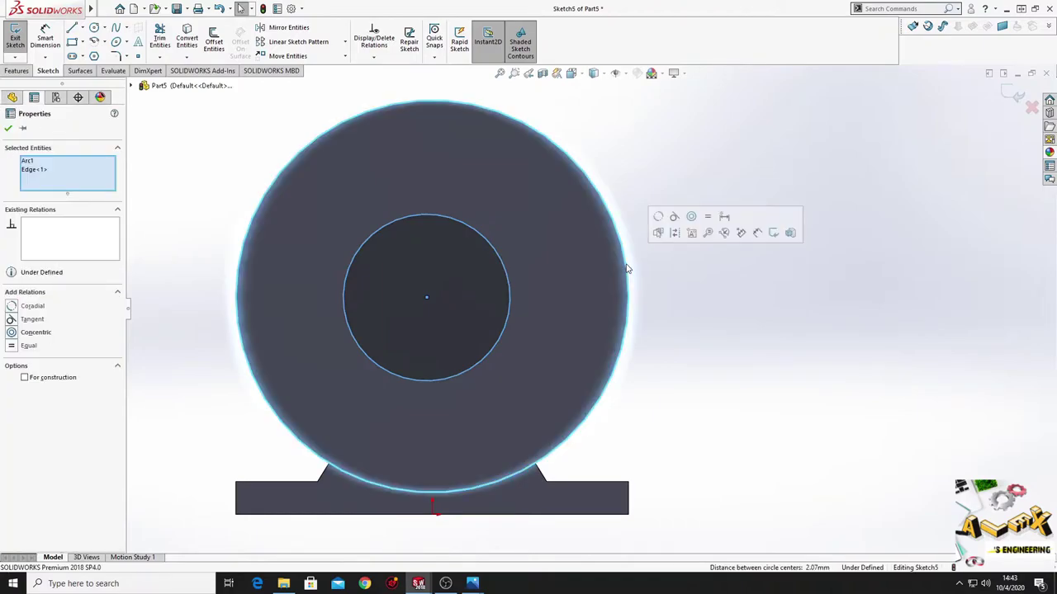
pyautogui.click(674, 218)
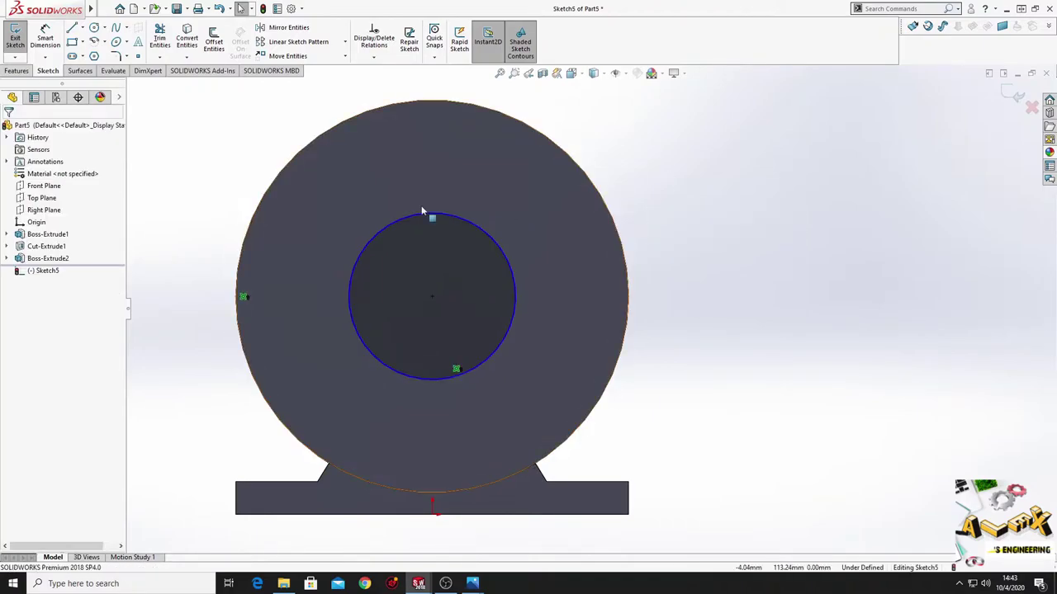
# - Dimension the small circle's diameter to 25 mm
pyautogui.click(46, 39)
pyautogui.click(393, 229)
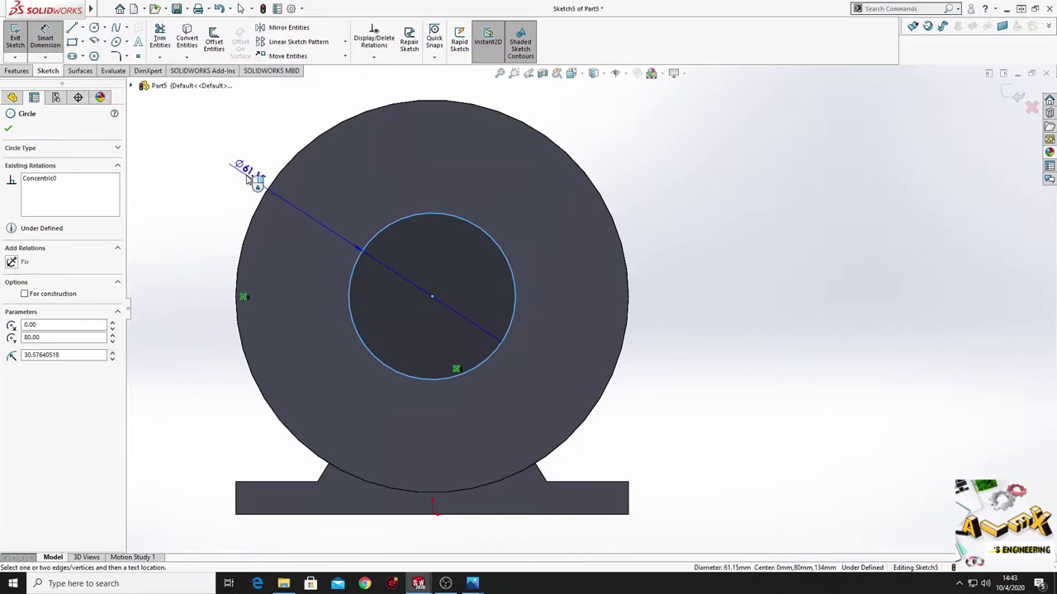
pyautogui.click(229, 177)
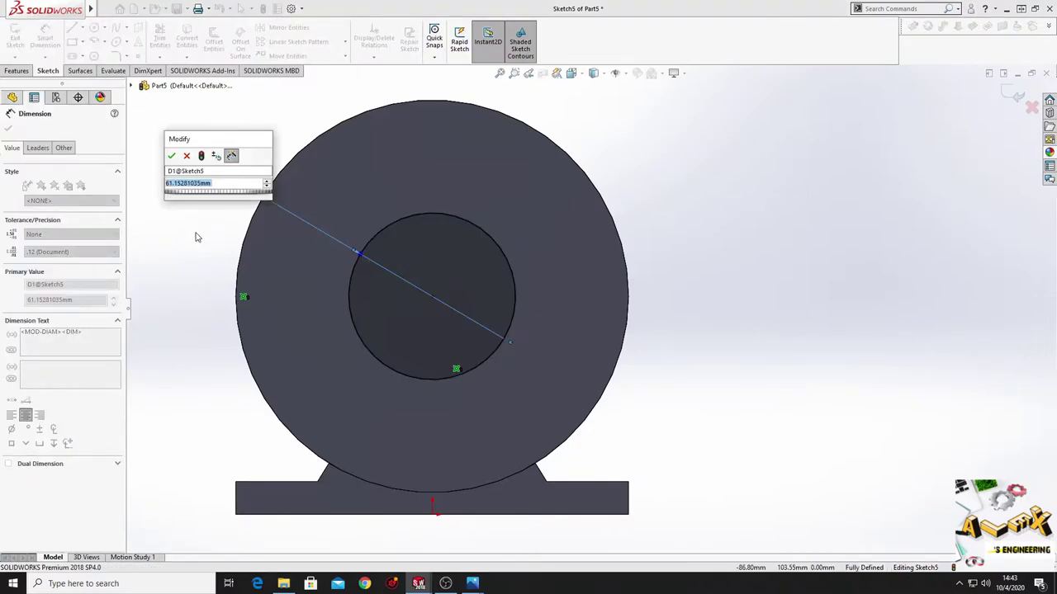
pyautogui.write('25')
pyautogui.press('Return')
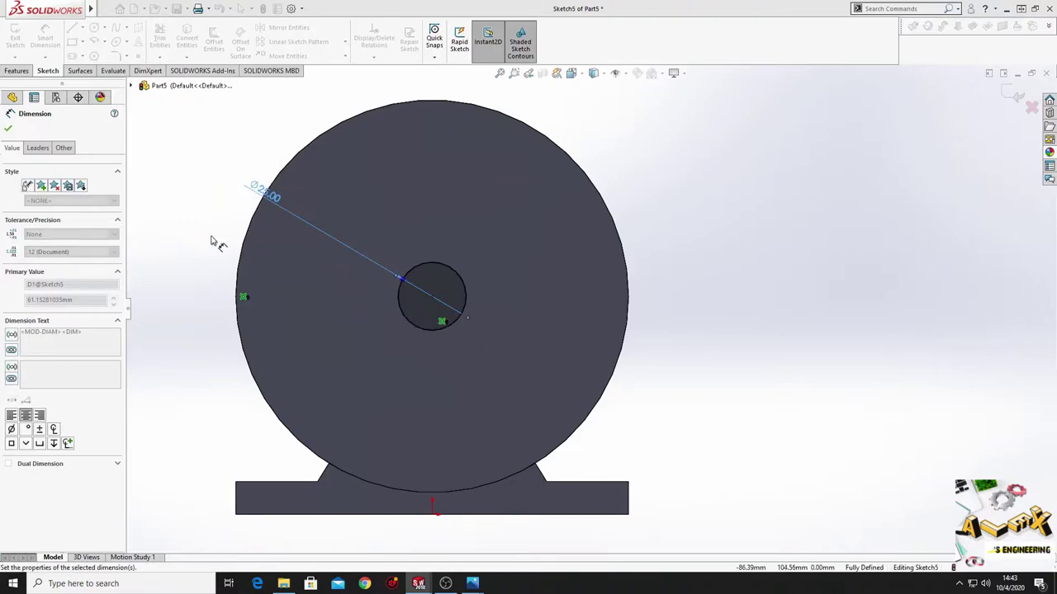
pyautogui.click(9, 129)
# - Extrude the Ø25 circle 60 mm out from the face to form the shaft
pyautogui.click(17, 71)
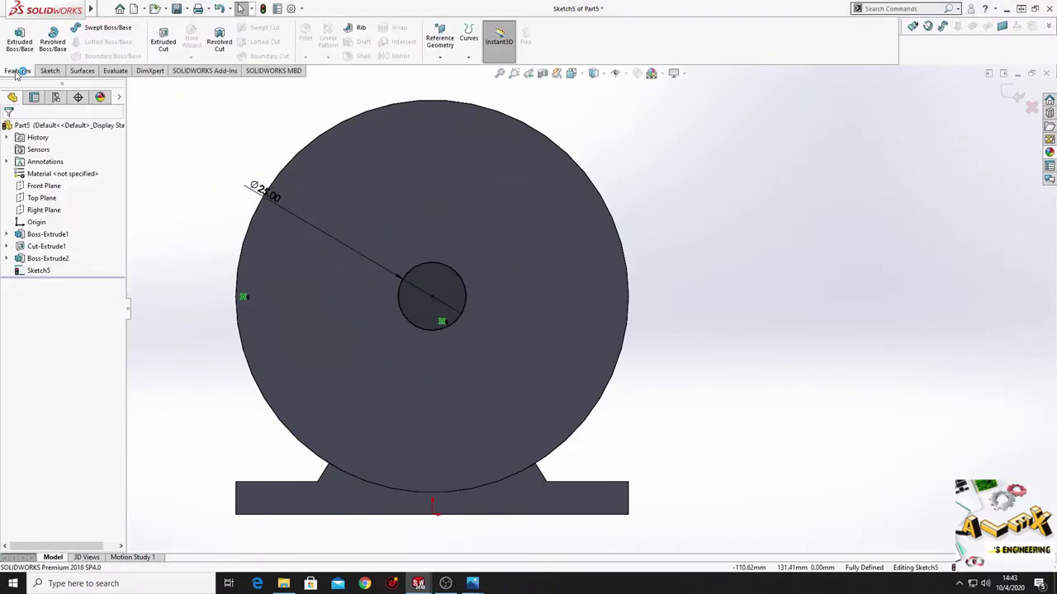
pyautogui.click(20, 37)
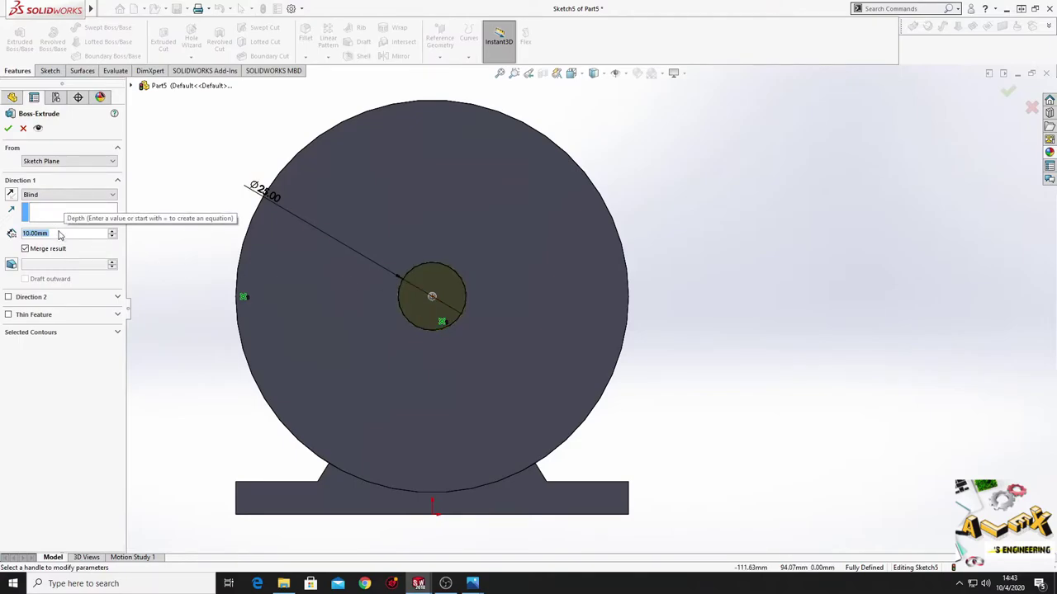
pyautogui.write('60')
pyautogui.press('Return')
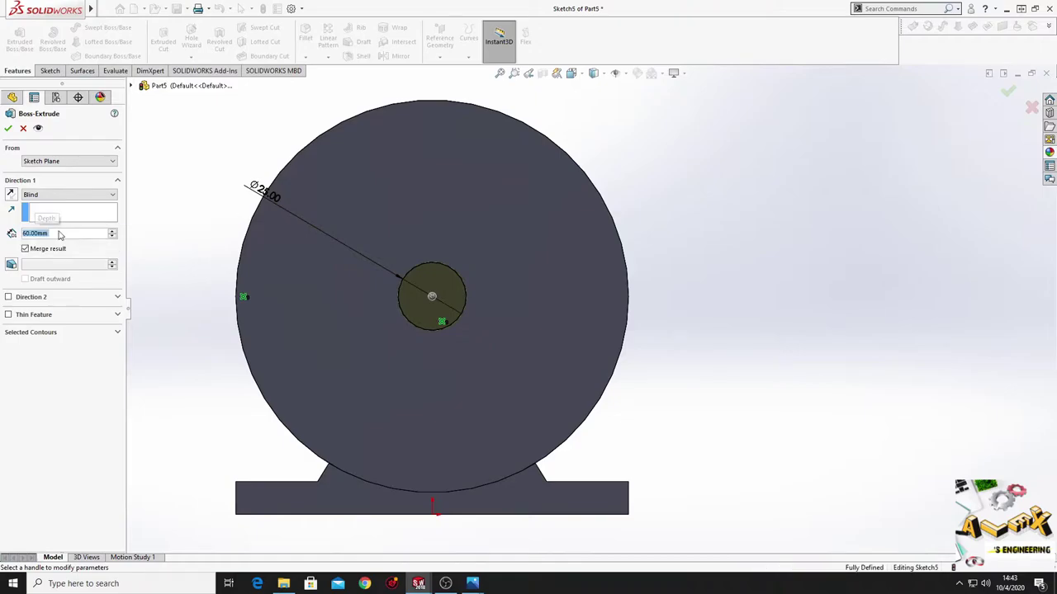
pyautogui.click(8, 128)
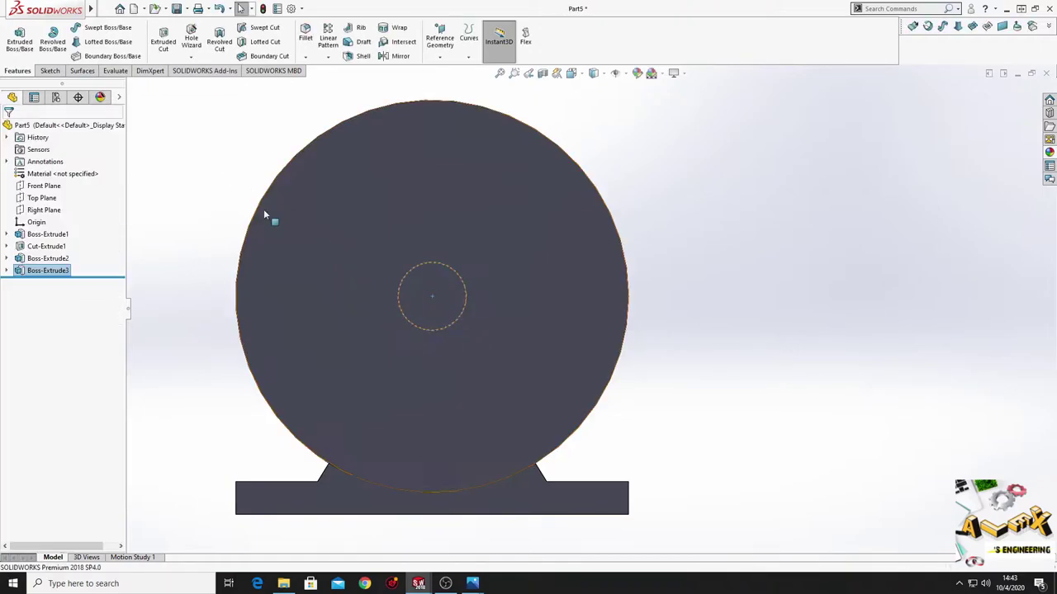
pyautogui.moveTo(263, 209)
pyautogui.mouseDown(button='middle')
pyautogui.moveTo(205, 325)
pyautogui.moveTo(231, 340)
pyautogui.mouseUp(button='middle')
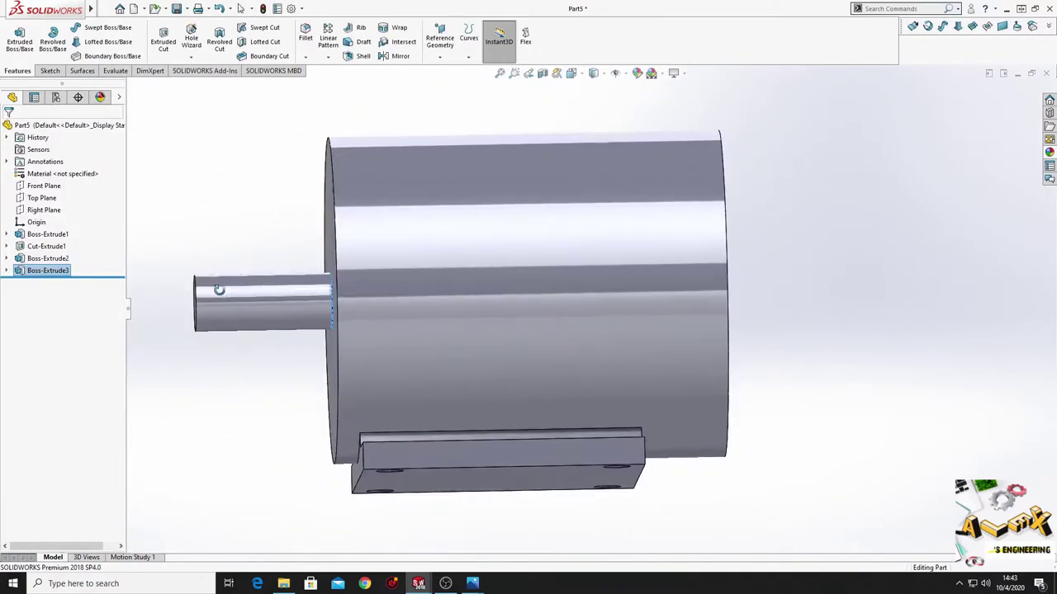
# - Give the motor body a deep green body appearance
pyautogui.rightClick(497, 276)
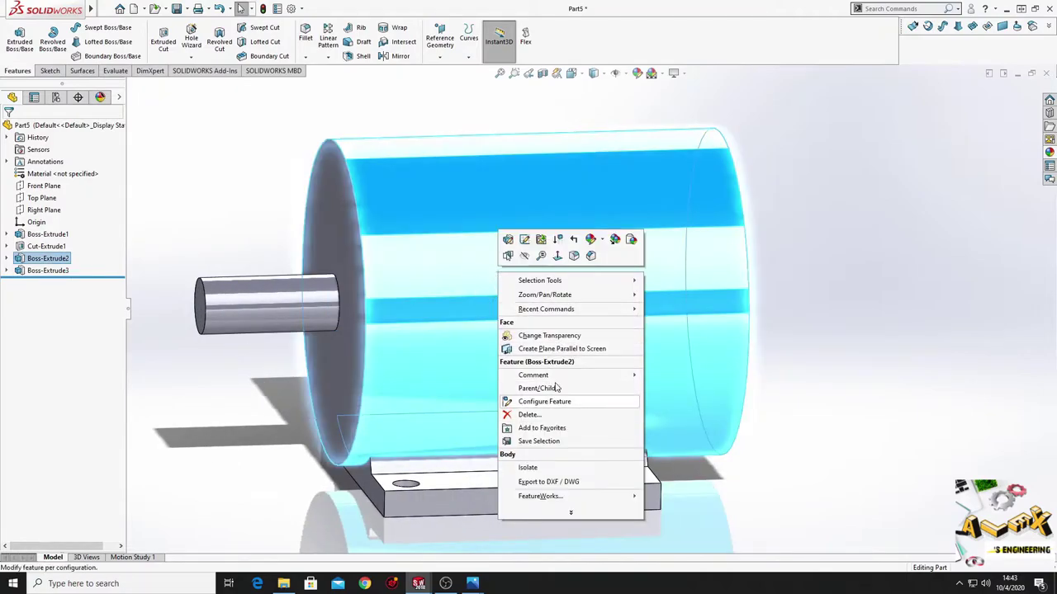
pyautogui.moveTo(590, 240)
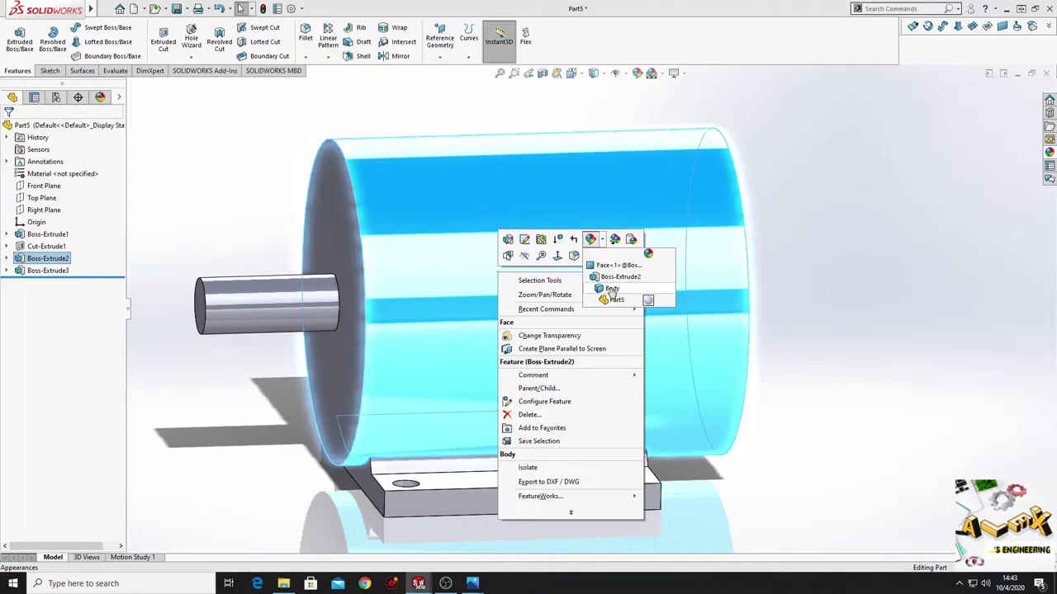
pyautogui.click(610, 289)
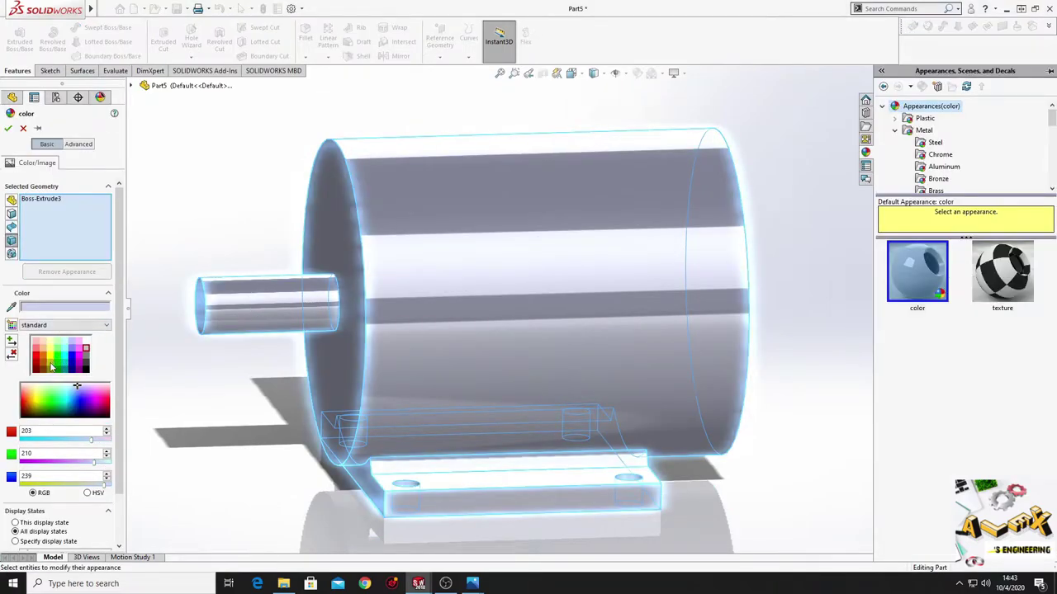
pyautogui.click(58, 360)
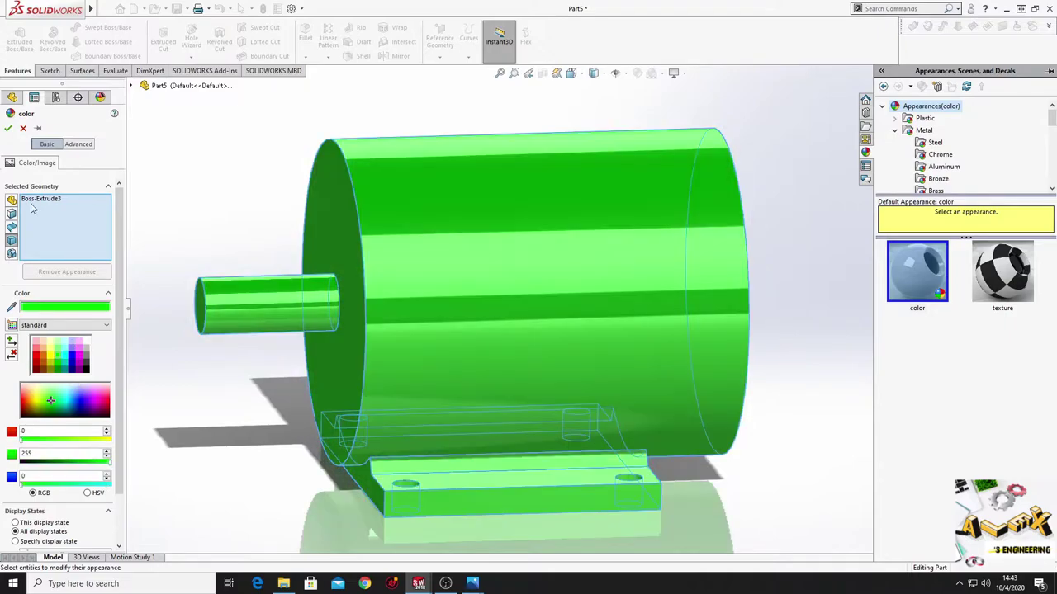
pyautogui.click(57, 367)
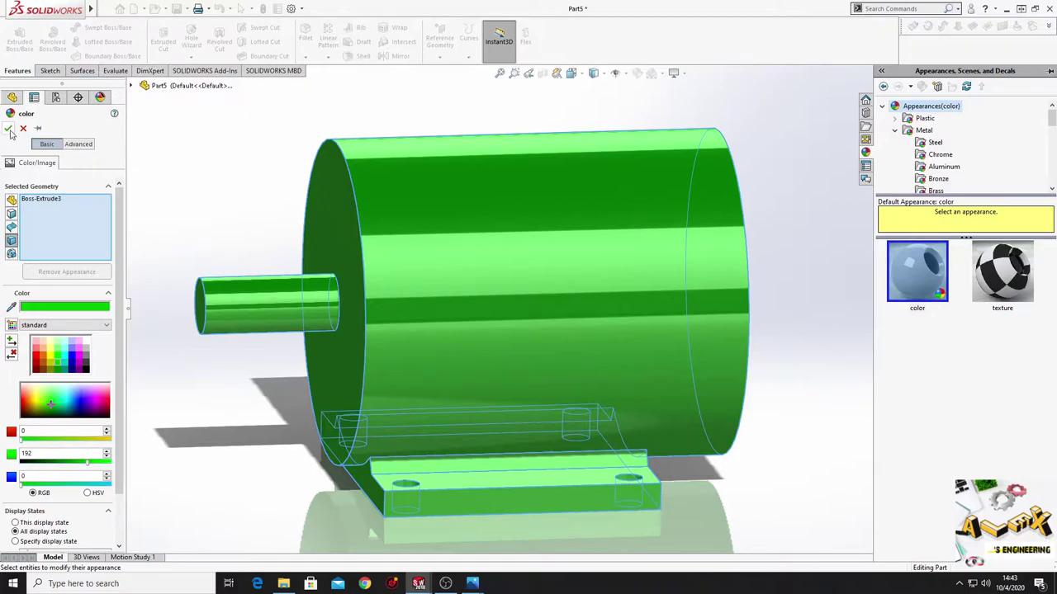
pyautogui.click(8, 129)
# - Colour the shaft grey through its appearance settings
pyautogui.rightClick(244, 311)
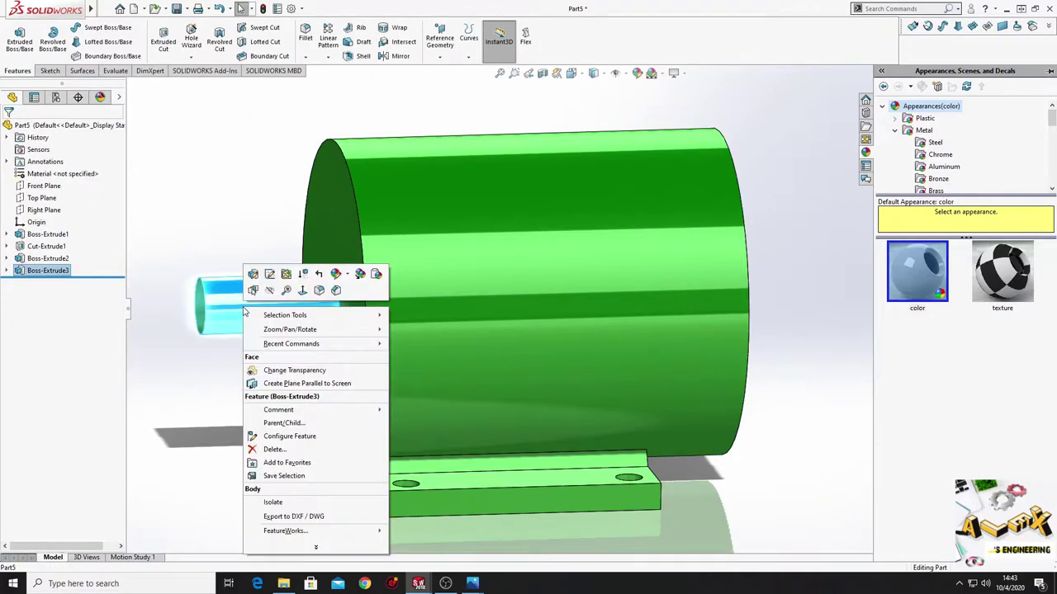
pyautogui.click(336, 275)
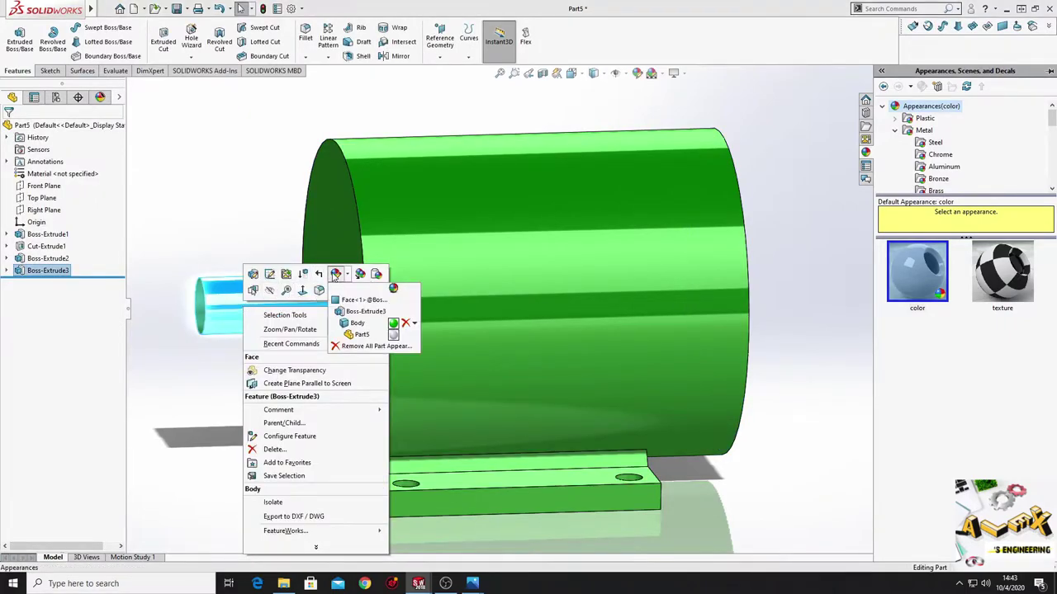
pyautogui.click(351, 313)
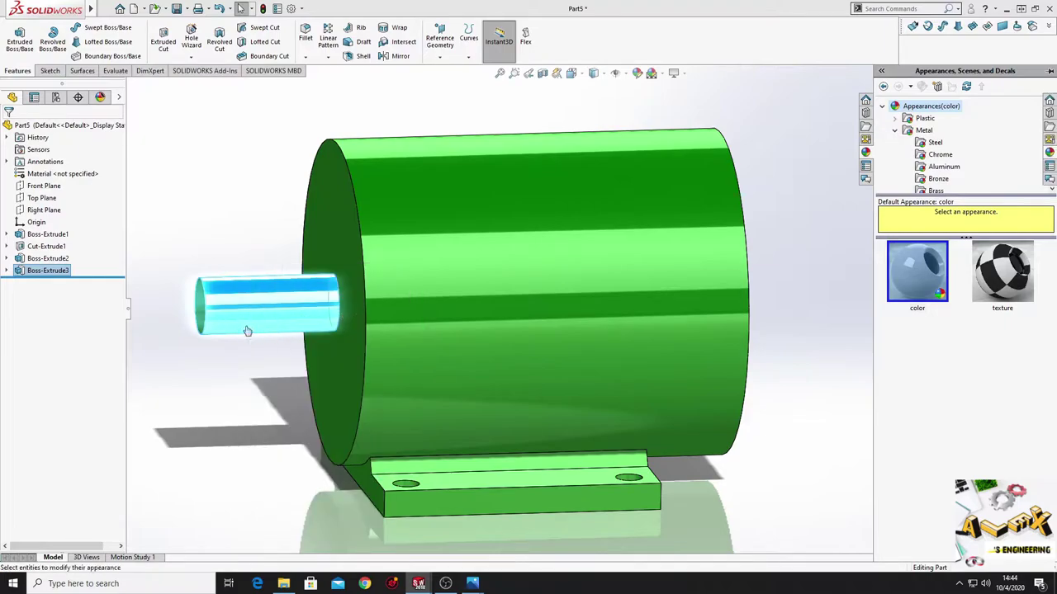
pyautogui.click(85, 350)
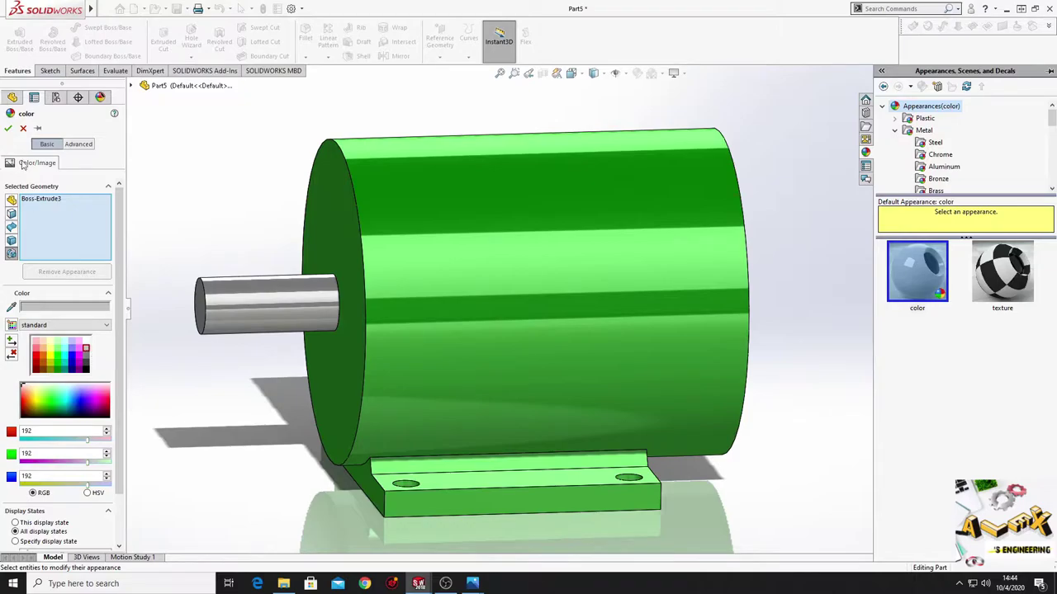
pyautogui.click(8, 128)
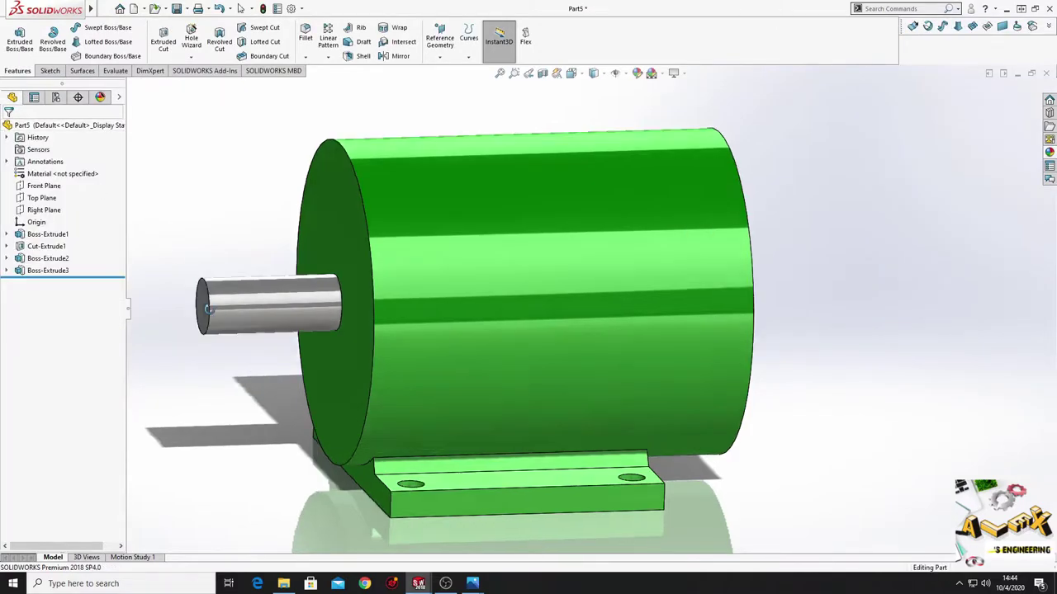
pyautogui.moveTo(370, 522)
pyautogui.mouseDown(button='middle')
pyautogui.moveTo(332, 469)
pyautogui.moveTo(317, 355)
pyautogui.moveTo(439, 427)
pyautogui.moveTo(278, 364)
pyautogui.moveTo(267, 469)
pyautogui.moveTo(265, 305)
pyautogui.mouseUp(button='middle')
# - Start a sketch on the cylinder's front face with a vertical centerline up from the origin
pyautogui.click(277, 309)
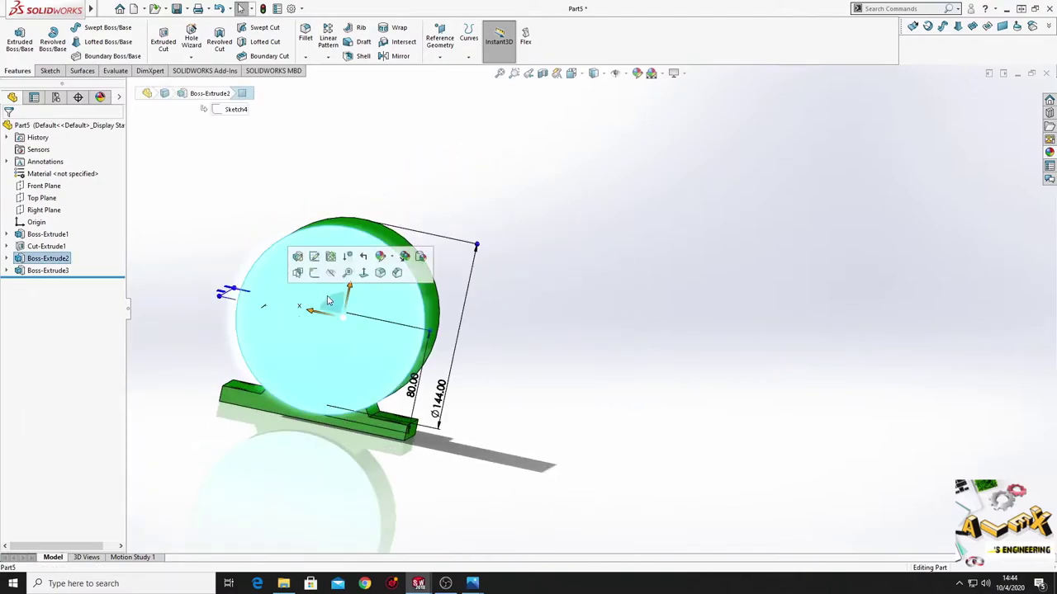
pyautogui.click(314, 272)
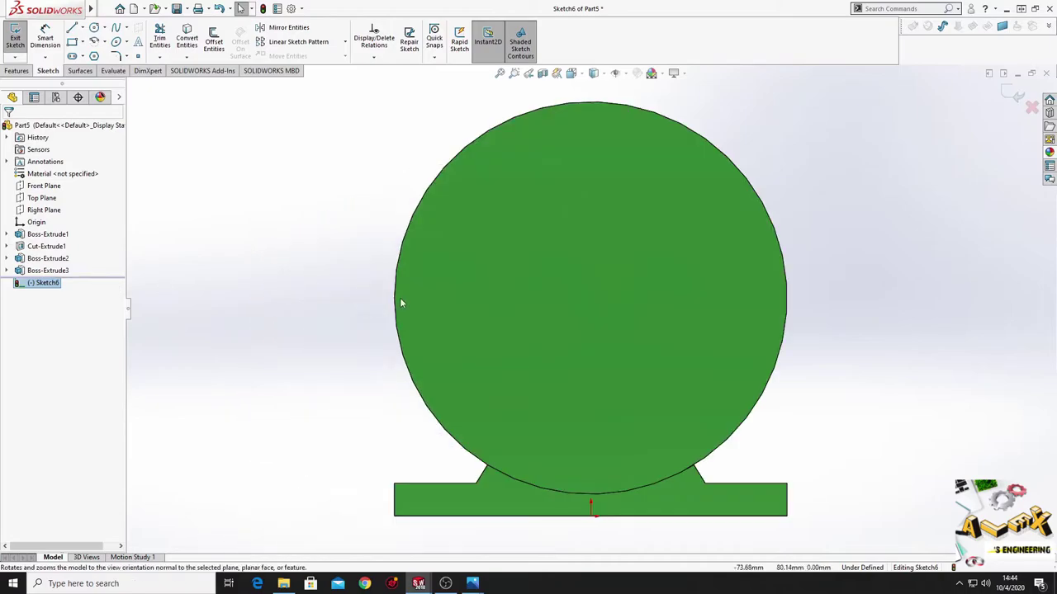
pyautogui.moveTo(401, 303)
pyautogui.keyDown('ctrl'); pyautogui.mouseDown(button='middle')
pyautogui.moveTo(307, 337)
pyautogui.moveTo(305, 366)
pyautogui.moveTo(286, 382)
pyautogui.mouseUp(button='middle'); pyautogui.keyUp('ctrl')
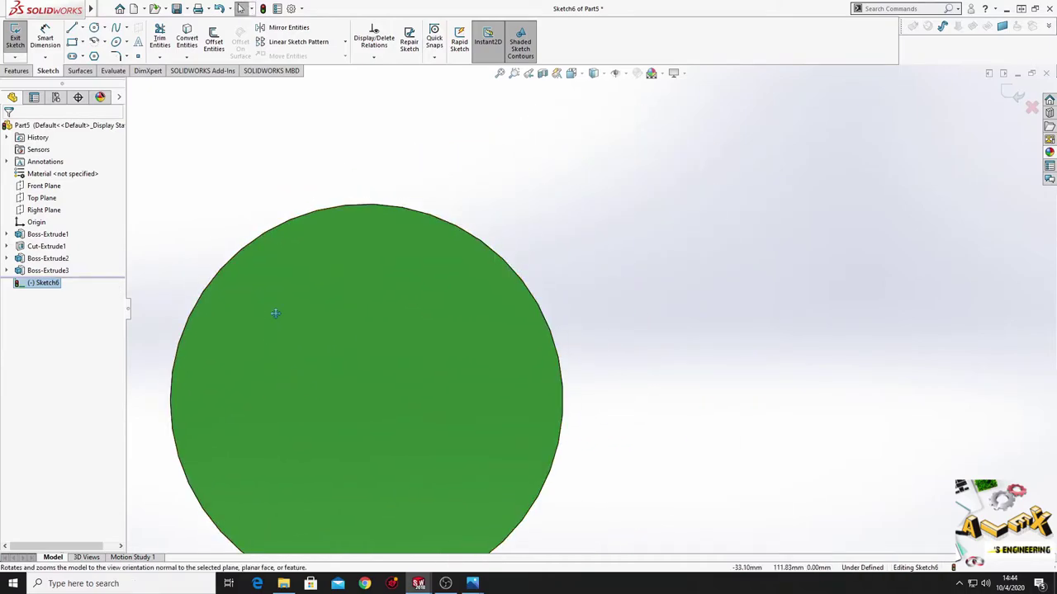
pyautogui.keyDown('ctrl'); pyautogui.moveTo(276, 313); pyautogui.dragTo(247, 236, button='middle'); pyautogui.keyUp('ctrl')
pyautogui.click(82, 27)
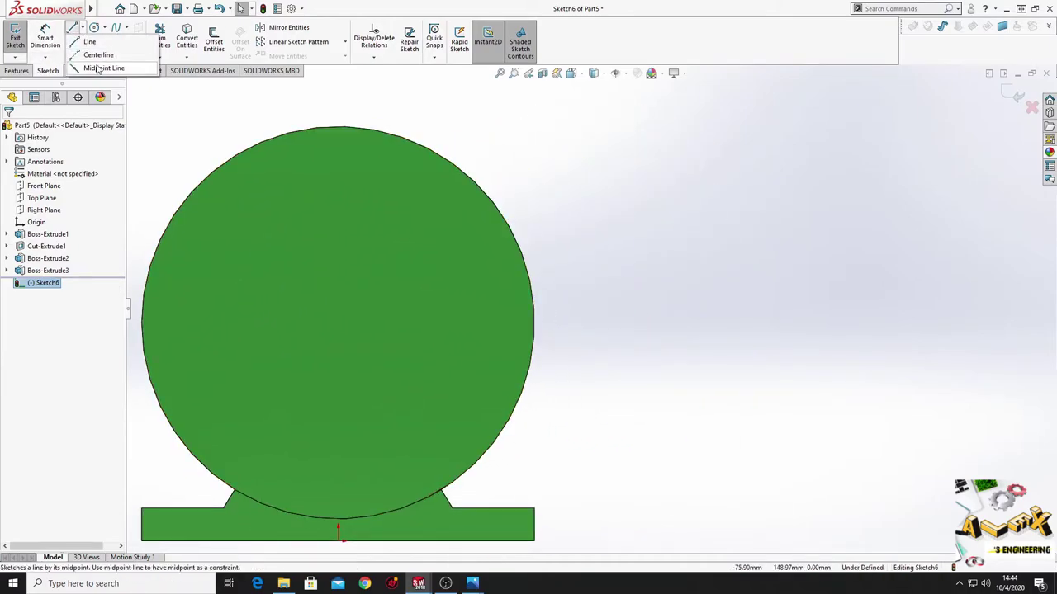
pyautogui.click(99, 55)
pyautogui.click(339, 543)
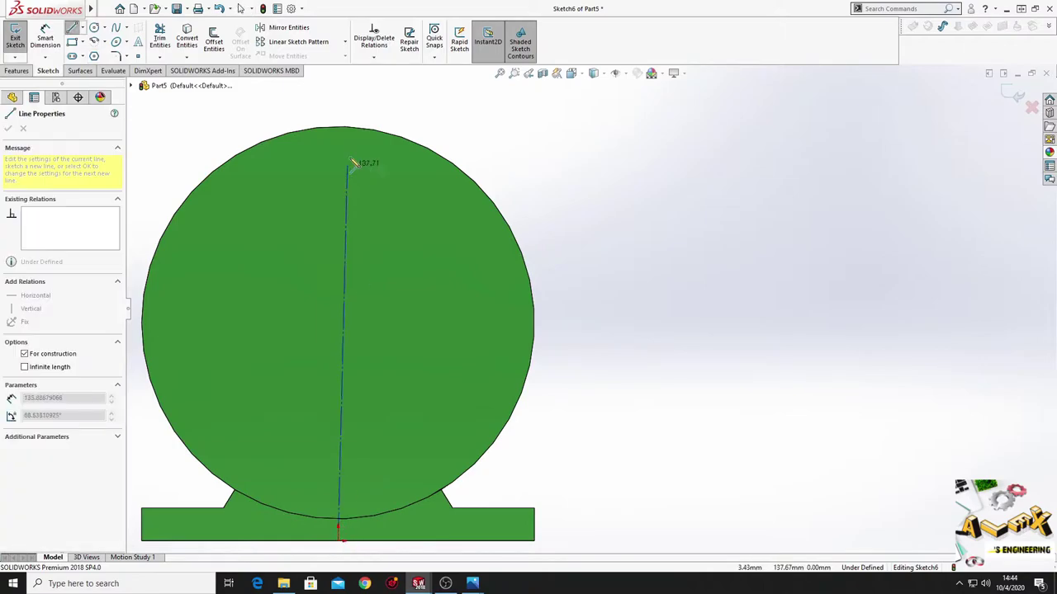
pyautogui.click(337, 101)
pyautogui.rightClick(343, 104)
pyautogui.click(370, 111)
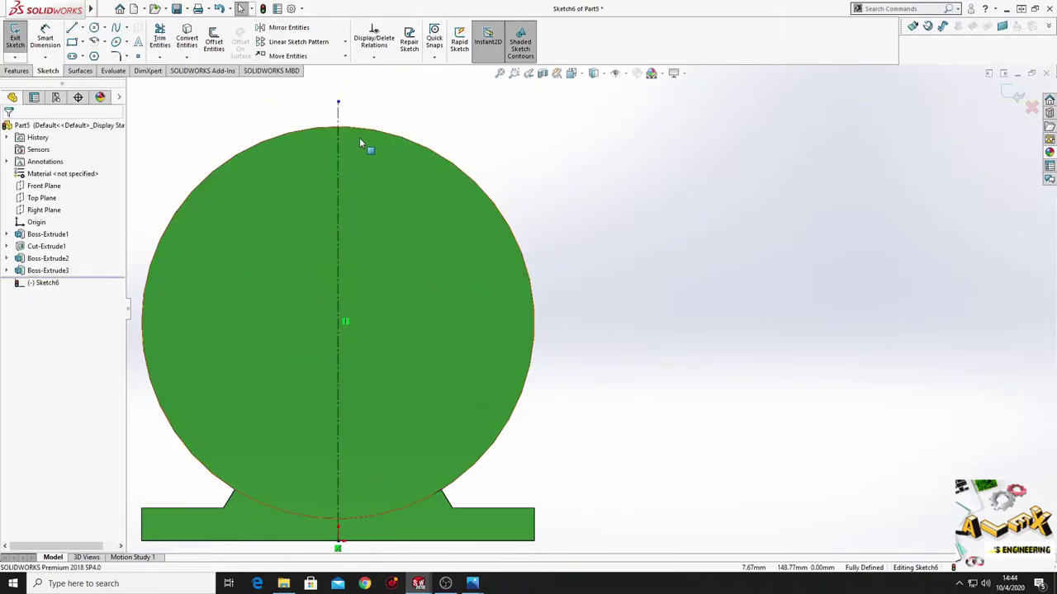
pyautogui.keyDown('ctrl'); pyautogui.moveTo(359, 137); pyautogui.dragTo(363, 301, button='middle'); pyautogui.keyUp('ctrl')
# - Draw the rectangle's three sides above the circle, with the right endpoint on the circle
pyautogui.click(74, 27)
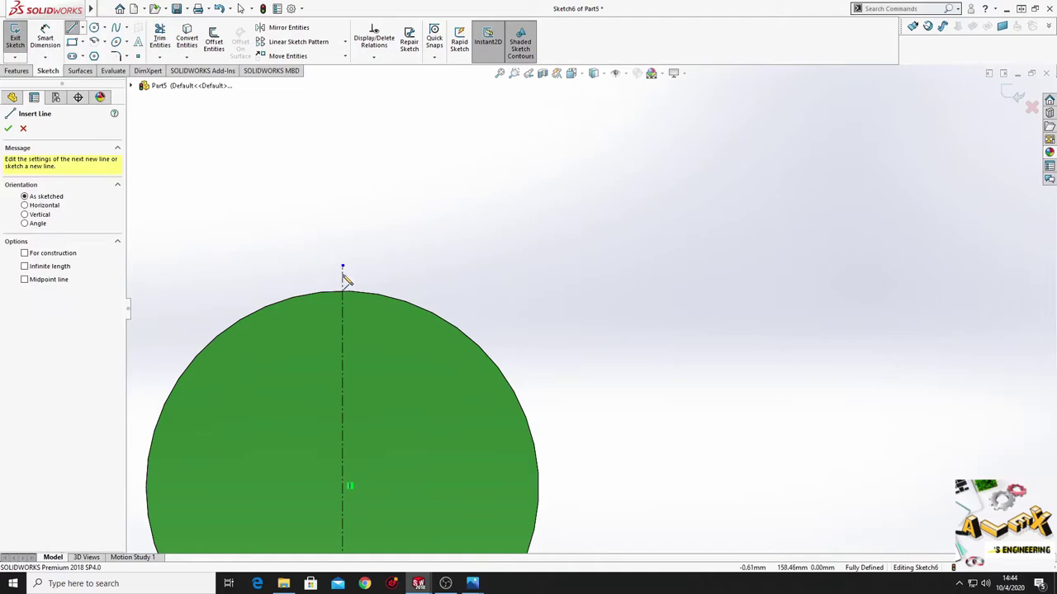
pyautogui.click(369, 284)
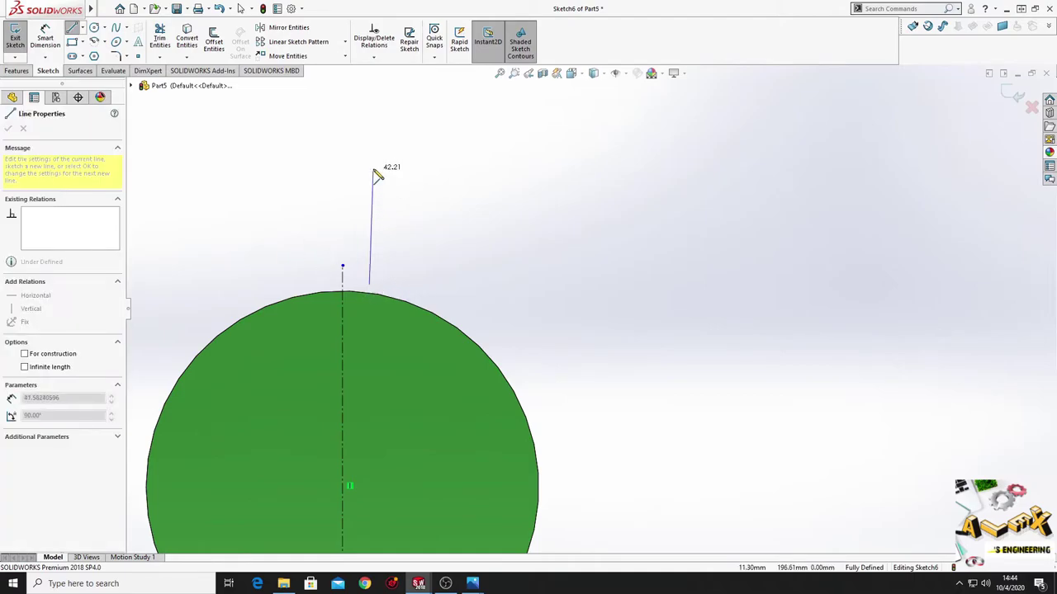
pyautogui.click(369, 165)
pyautogui.click(287, 165)
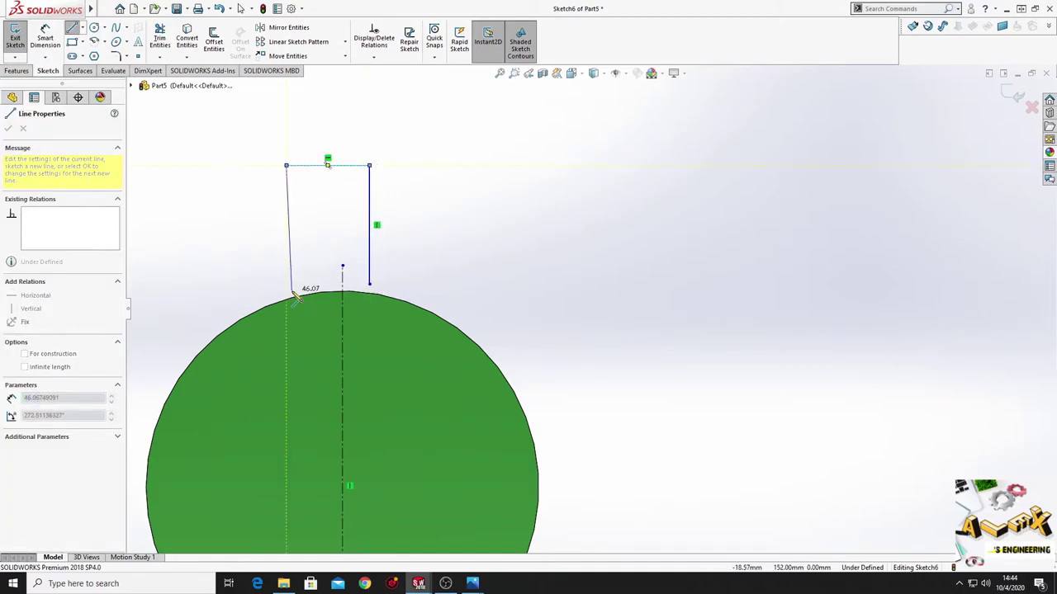
pyautogui.click(287, 299)
pyautogui.rightClick(248, 248)
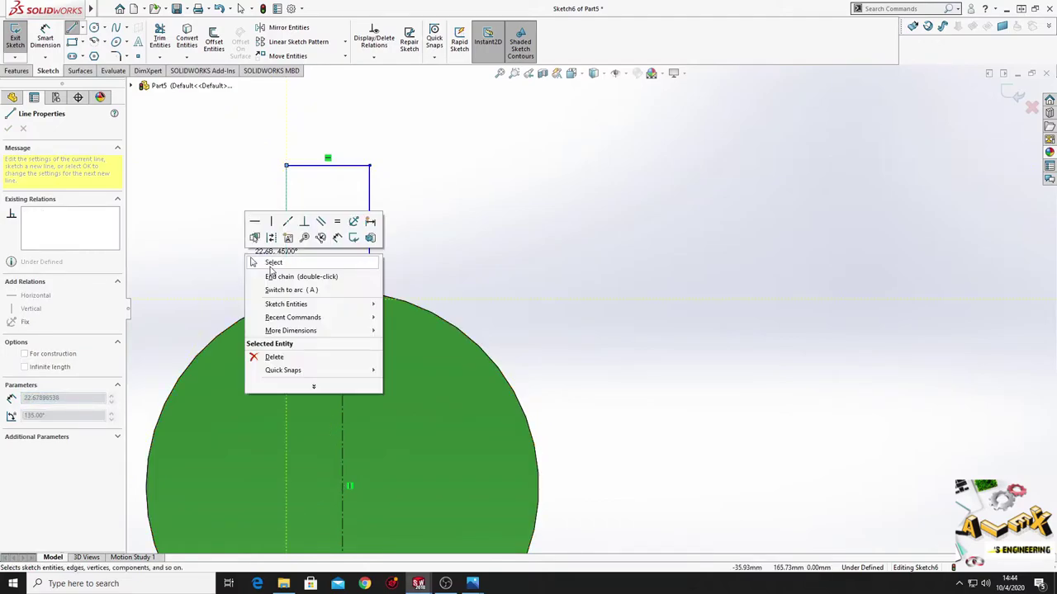
pyautogui.click(268, 262)
pyautogui.click(369, 284)
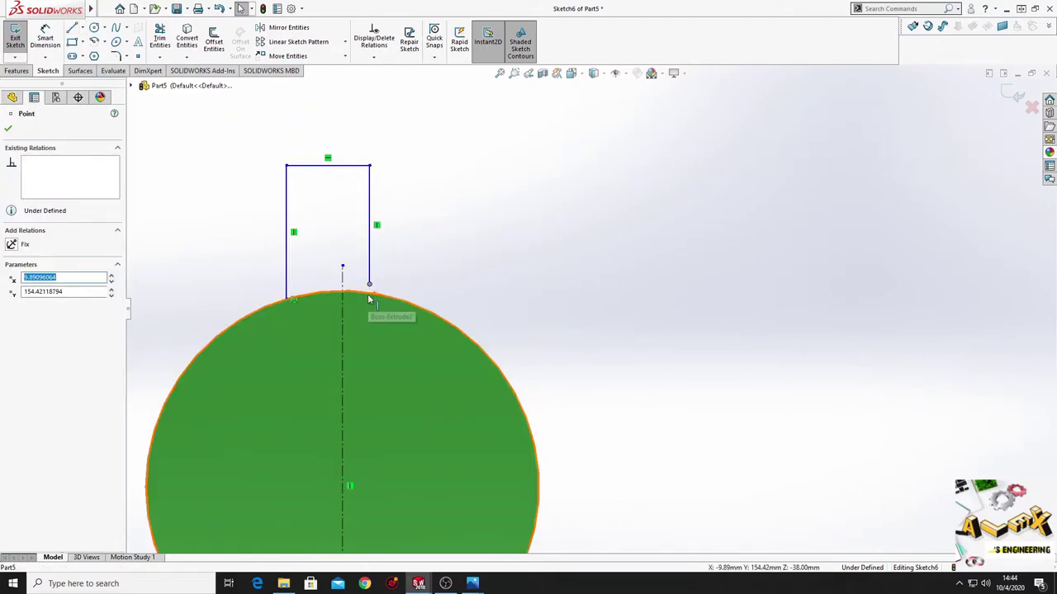
pyautogui.keyDown('ctrl'); pyautogui.click(369, 299); pyautogui.keyUp('ctrl')
pyautogui.click(416, 244)
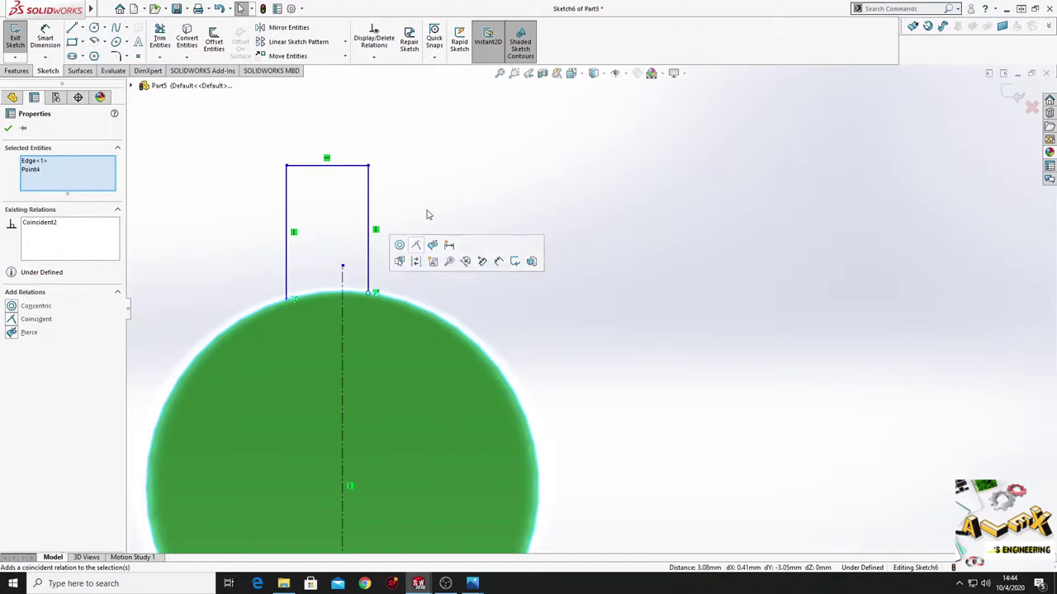
pyautogui.click(428, 213)
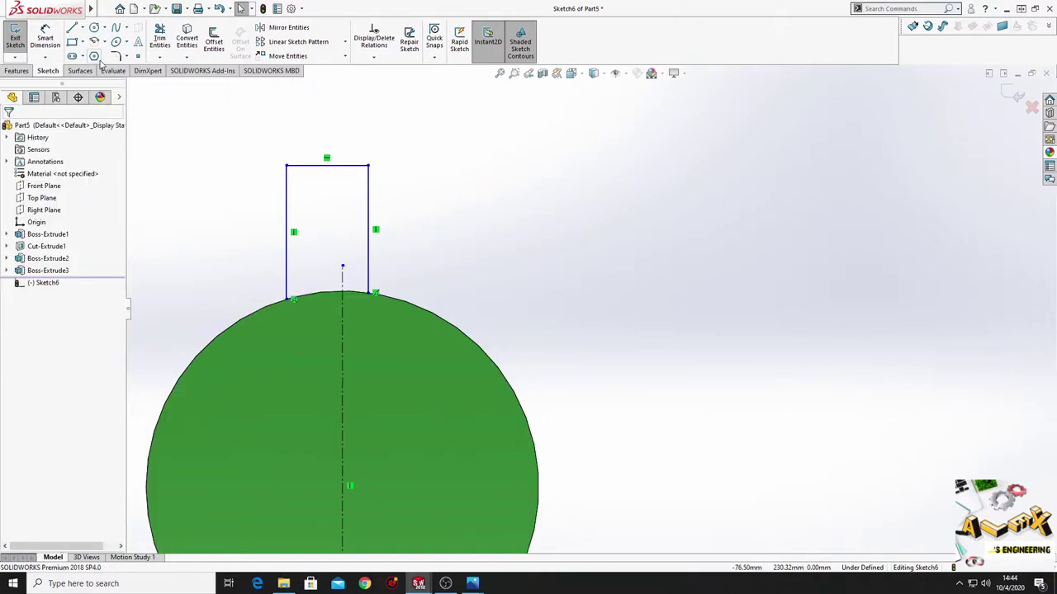
# - Convert the cylinder's circular edge into the sketch
pyautogui.click(184, 33)
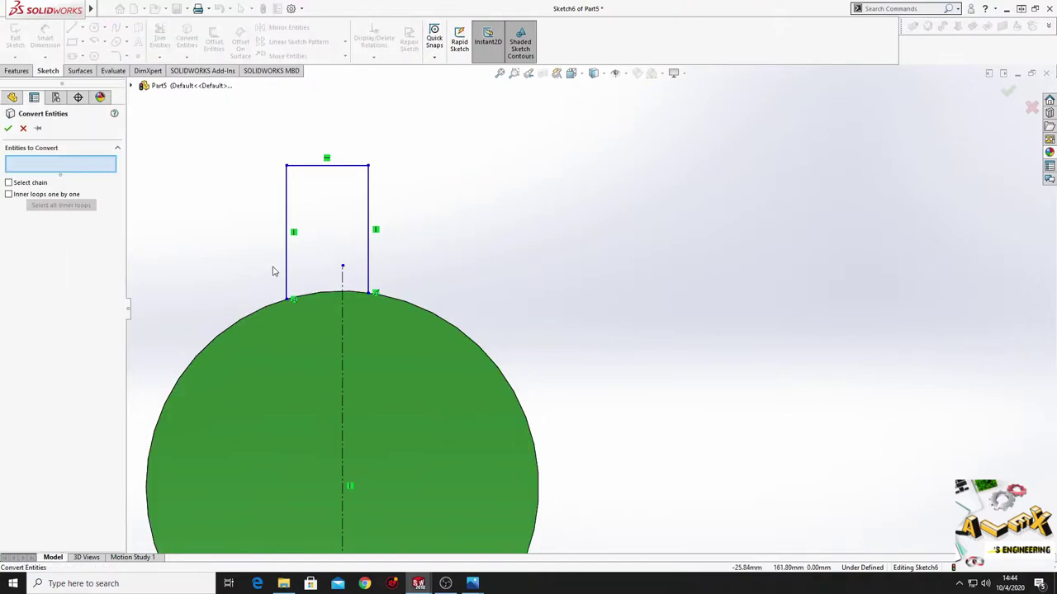
pyautogui.click(261, 313)
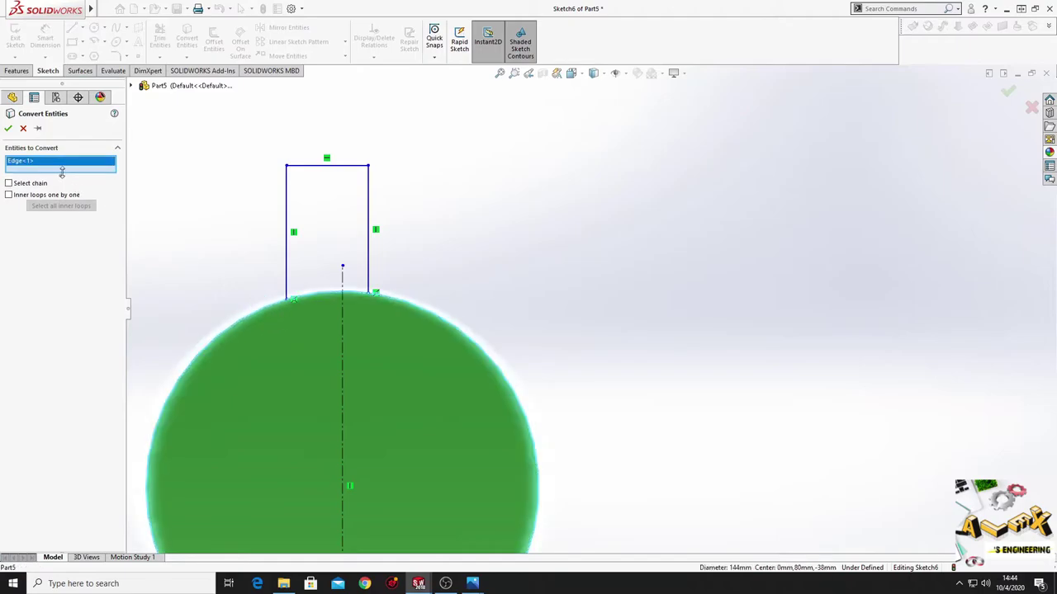
pyautogui.click(9, 128)
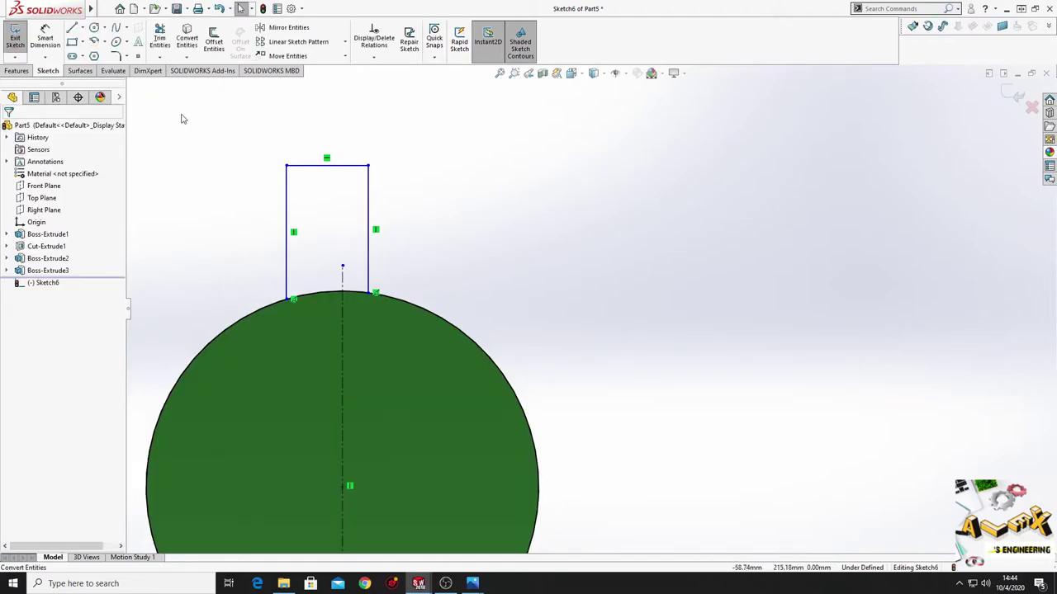
pyautogui.scroll(-2, 260, 113)
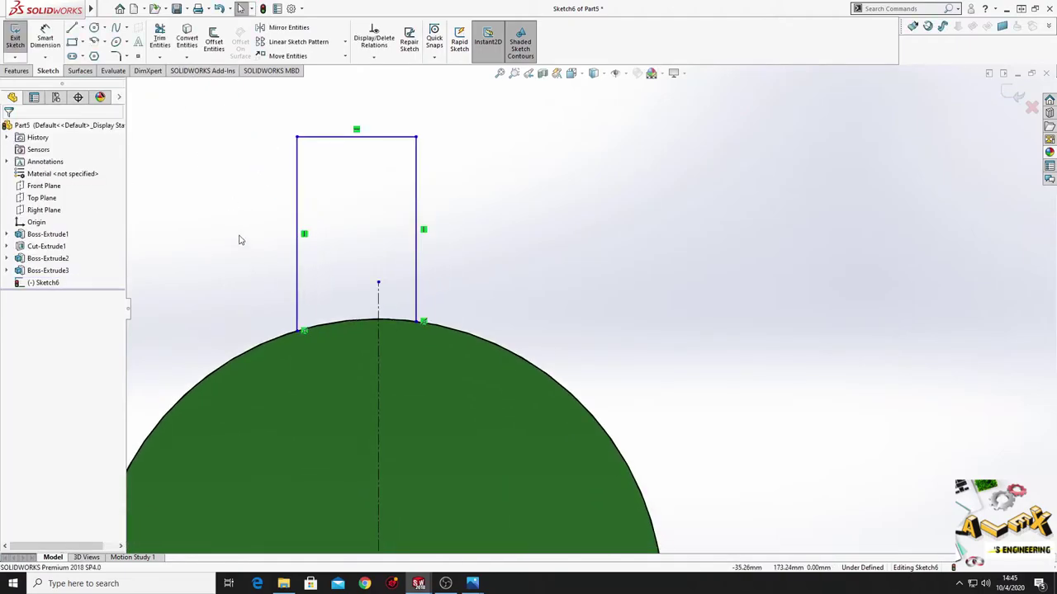
pyautogui.press('f')
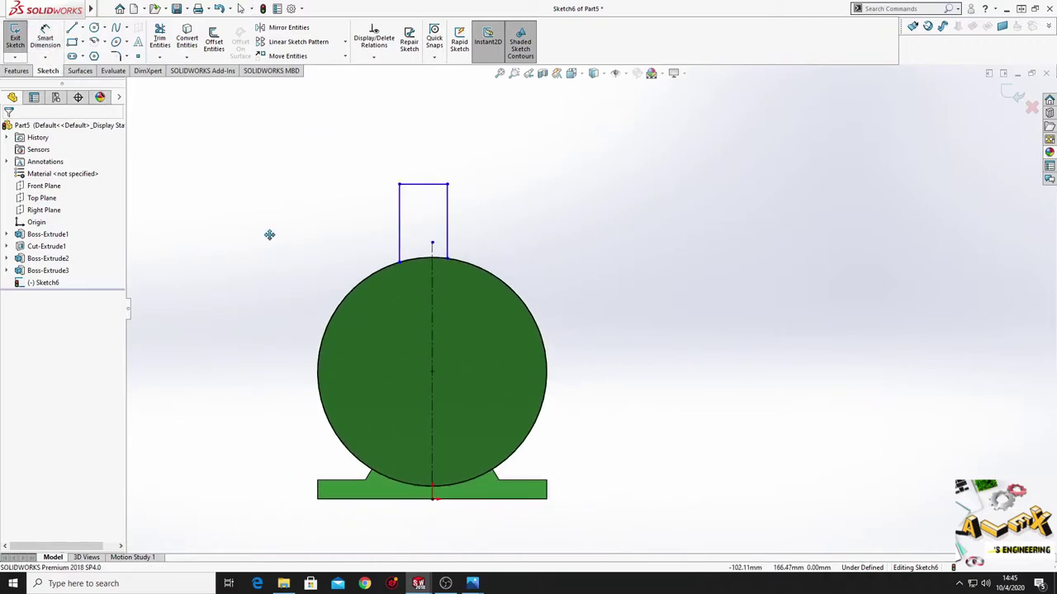
# - Dimension the overall height from the rectangle top to the base bottom as 182 mm
pyautogui.press('d')
pyautogui.click(414, 197)
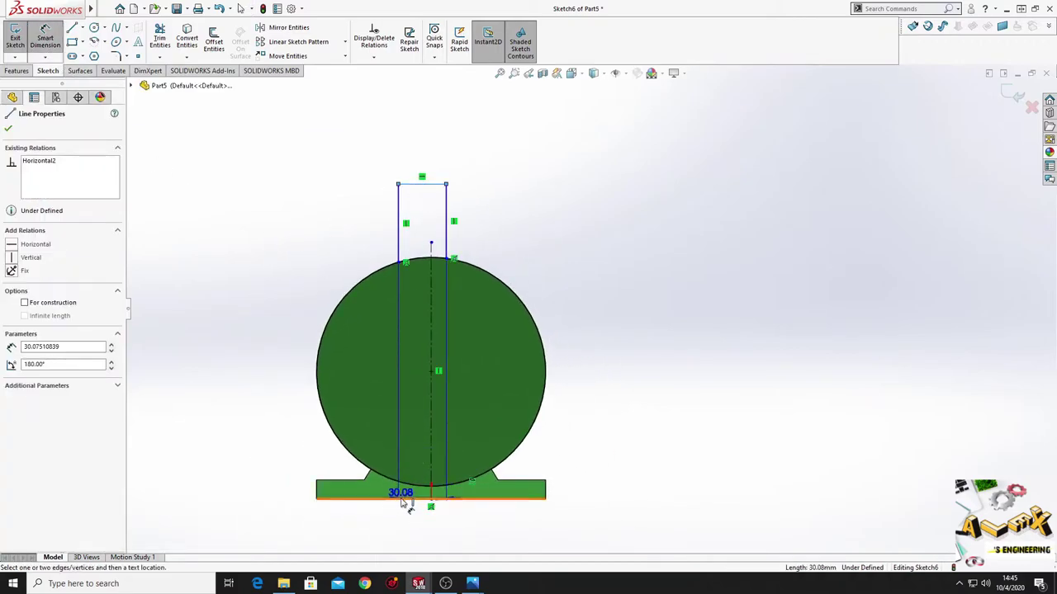
pyautogui.click(405, 498)
pyautogui.click(273, 372)
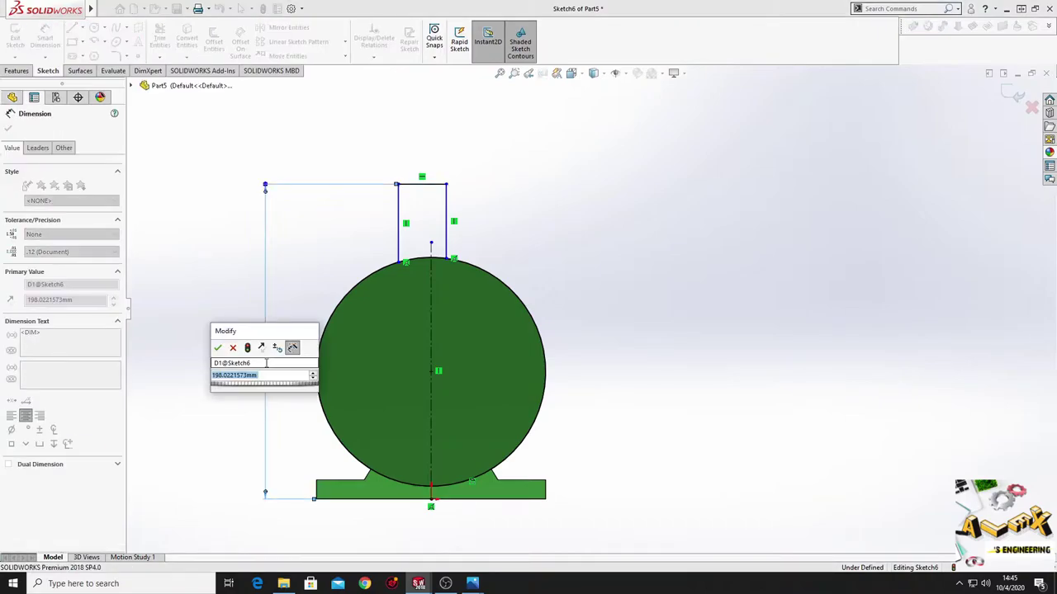
pyautogui.write('18')
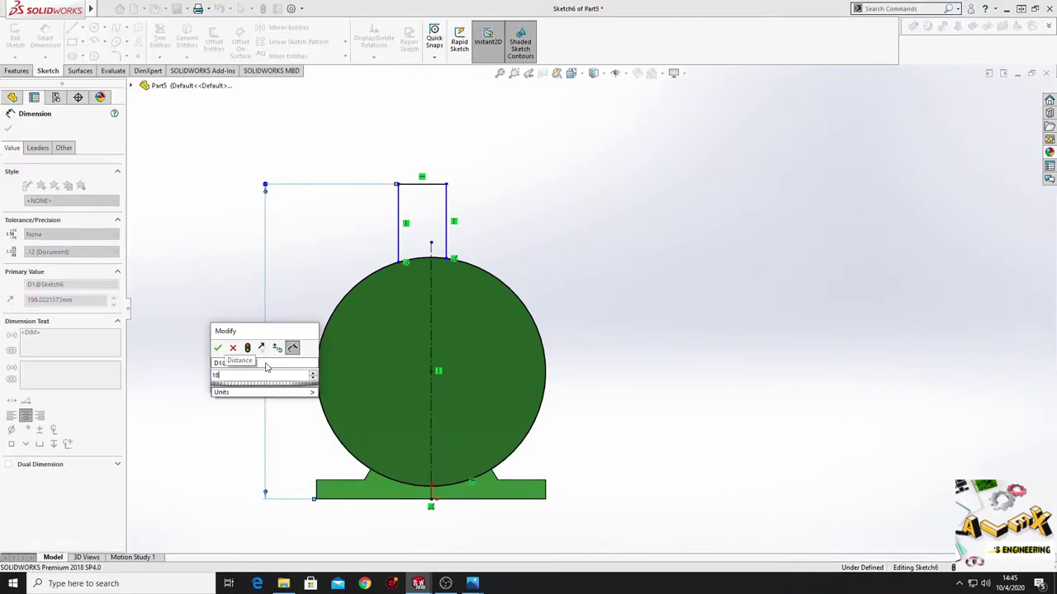
pyautogui.write('2')
pyautogui.press('Return')
# - Dimension the rectangle width 90 mm and its left side 45 mm from the centerline
pyautogui.scroll(-3, 430, 257)
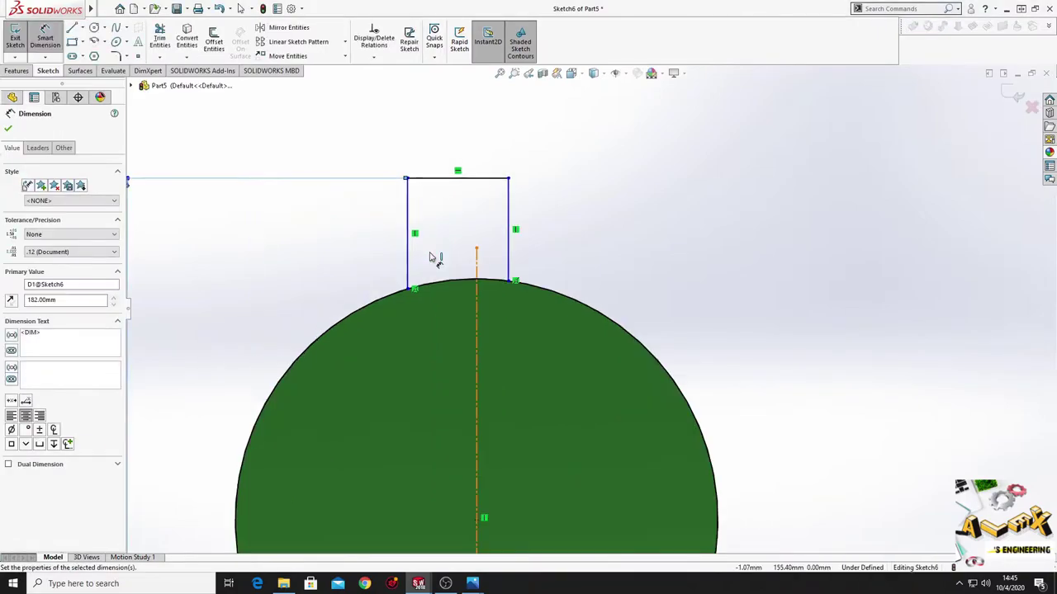
pyautogui.scroll(-2, 429, 258)
pyautogui.keyDown('ctrl'); pyautogui.moveTo(484, 262); pyautogui.dragTo(455, 274, button='middle'); pyautogui.keyUp('ctrl')
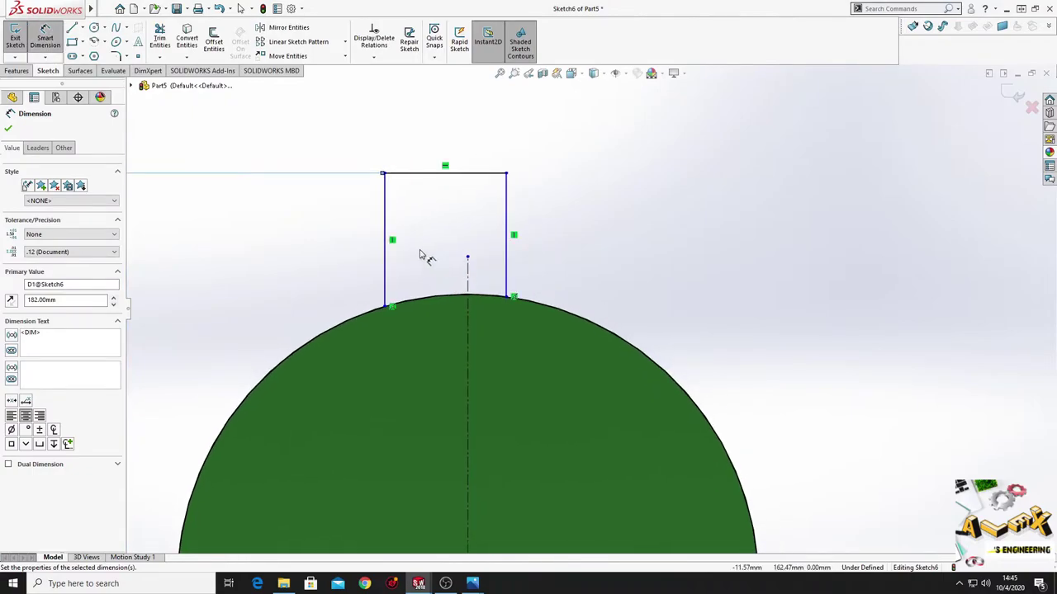
pyautogui.click(424, 168)
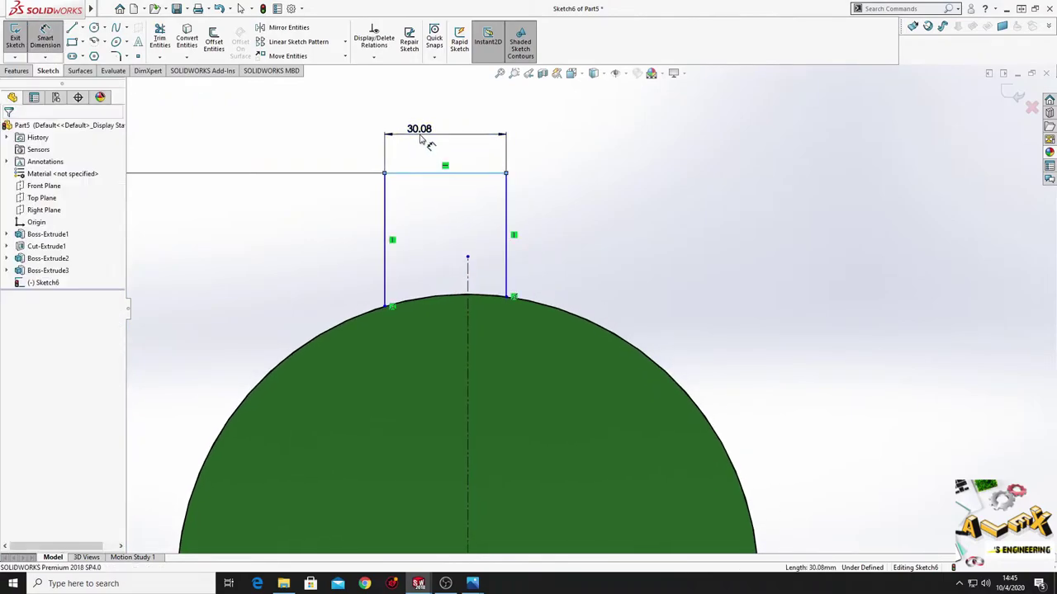
pyautogui.click(421, 139)
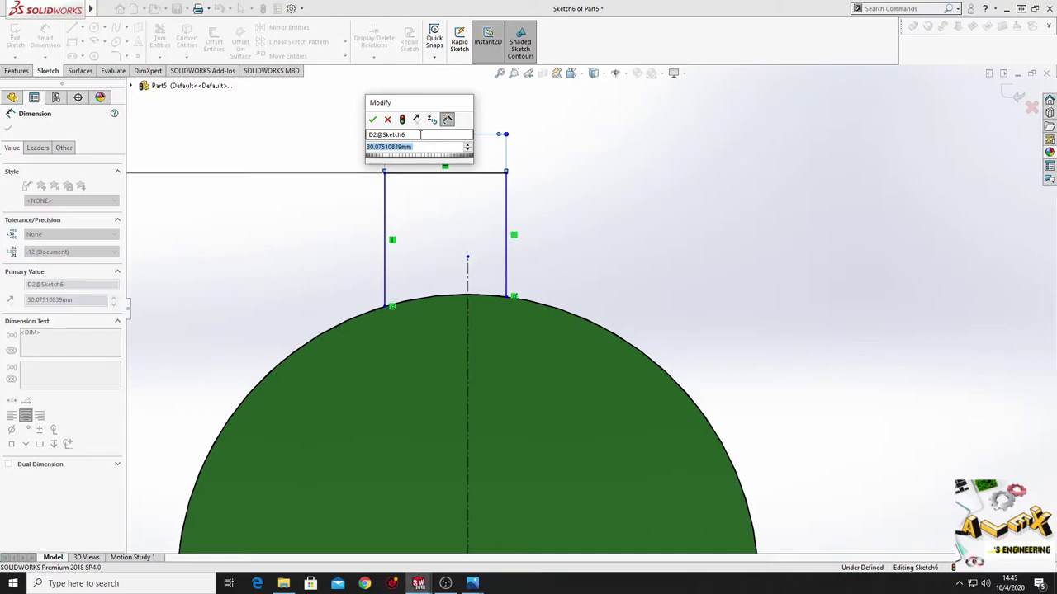
pyautogui.write('90')
pyautogui.press('Return')
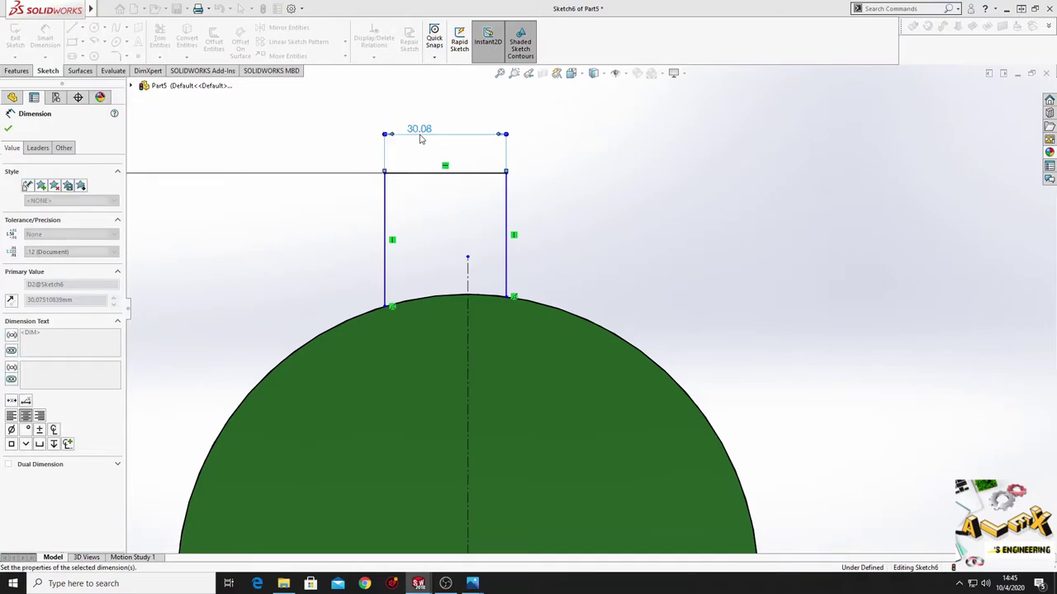
pyautogui.click(386, 260)
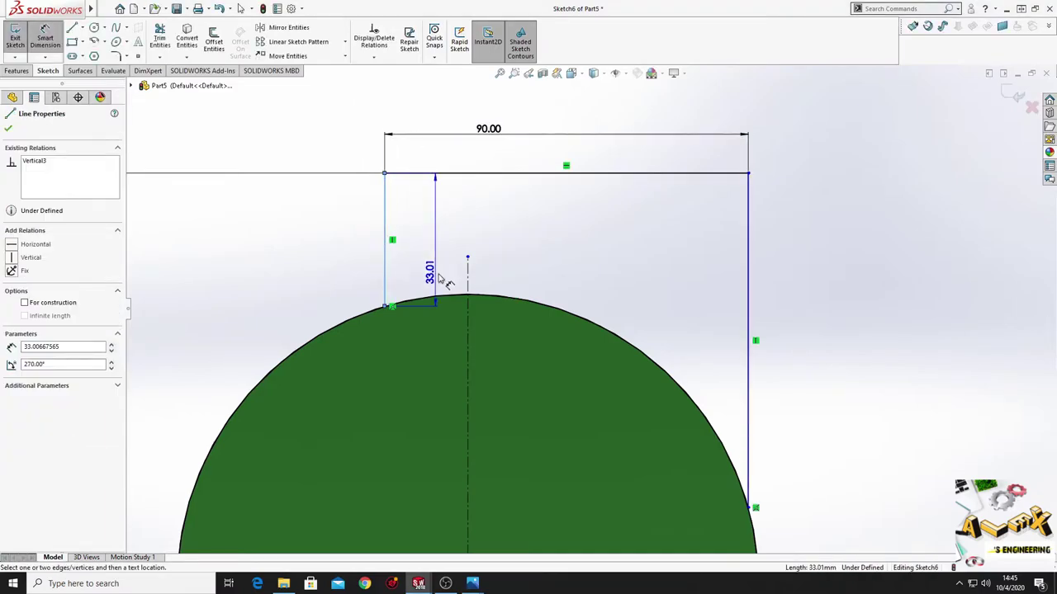
pyautogui.click(468, 285)
pyautogui.click(430, 250)
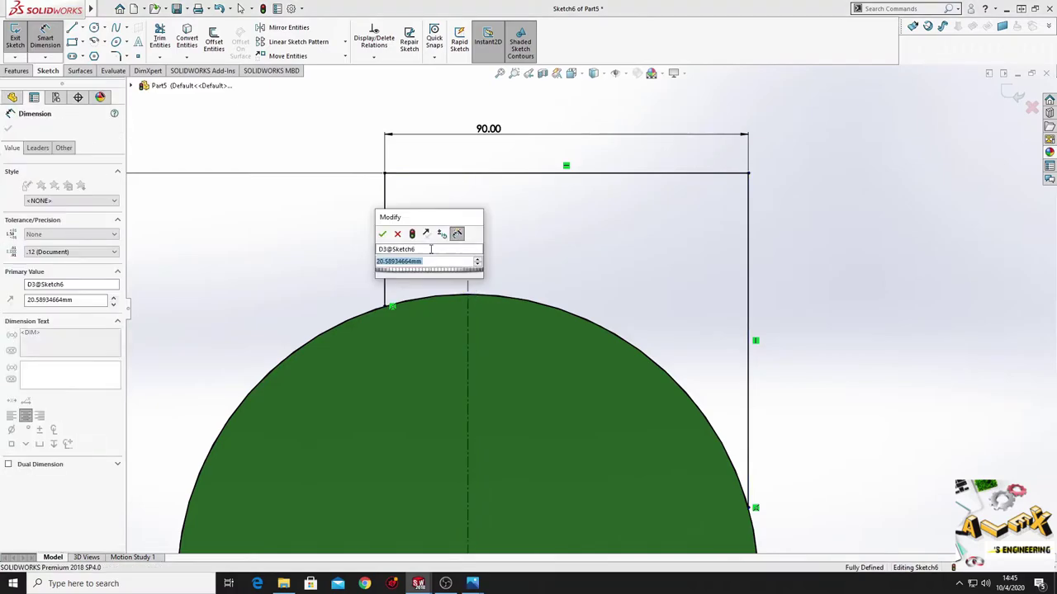
pyautogui.write('45')
pyautogui.press('Return')
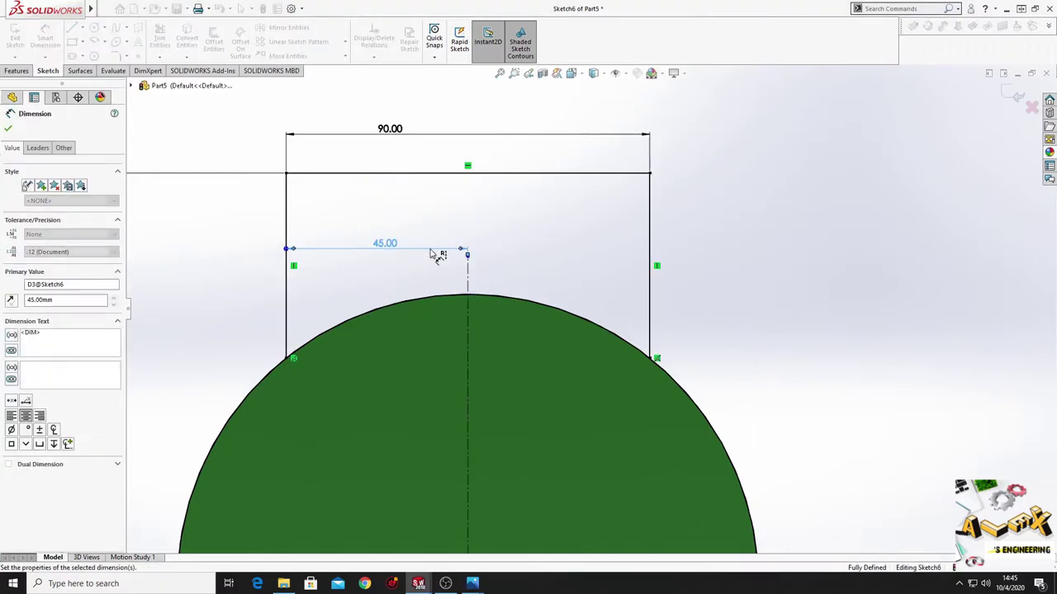
pyautogui.rightClick(767, 210)
pyautogui.click(784, 253)
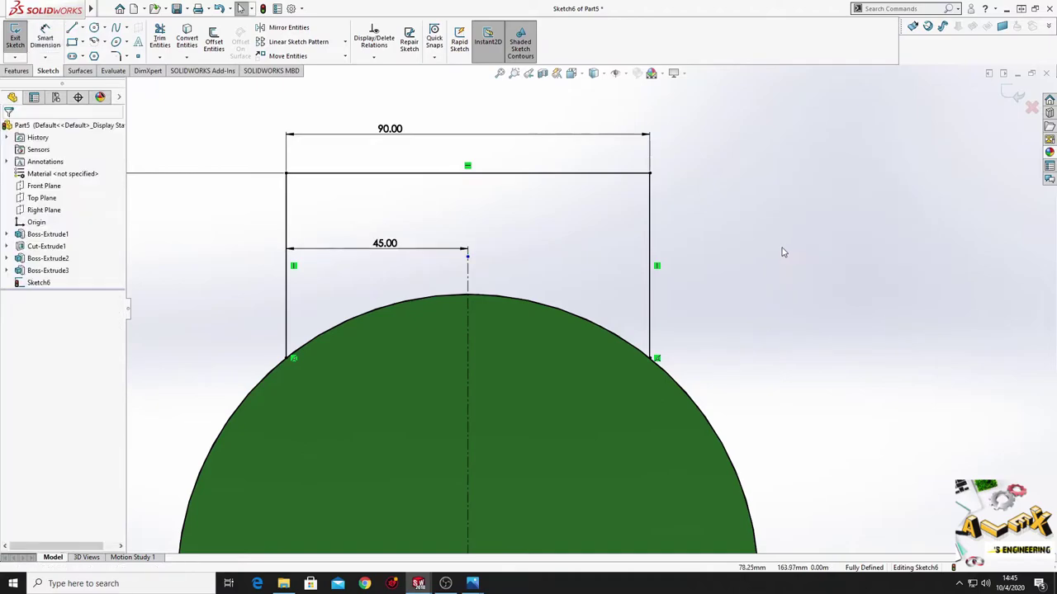
# - Trim away the unwanted arc on the right of the profile
pyautogui.click(155, 41)
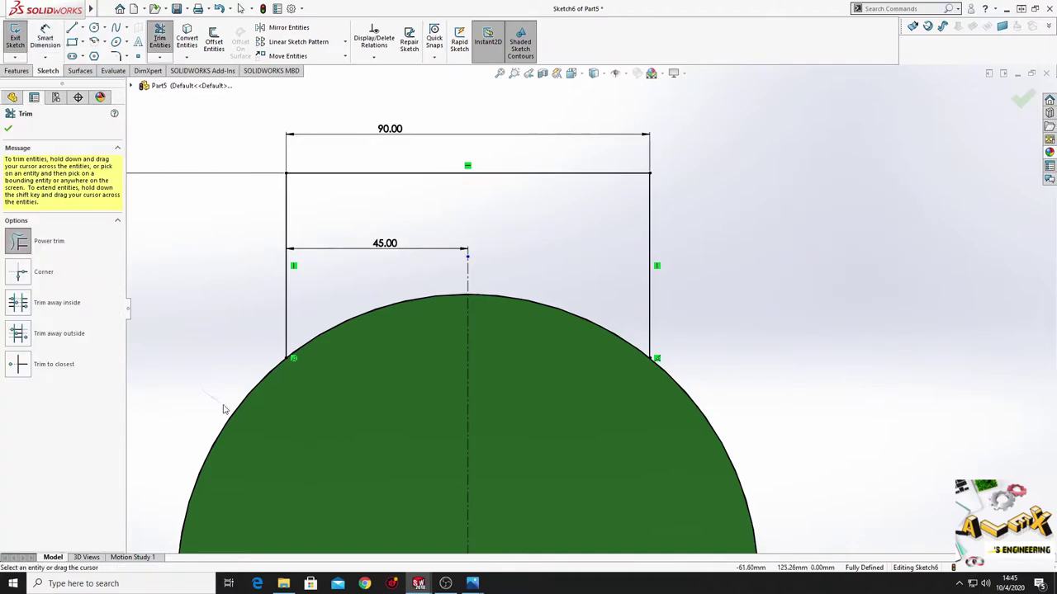
pyautogui.moveTo(655, 453); pyautogui.dragTo(779, 347)
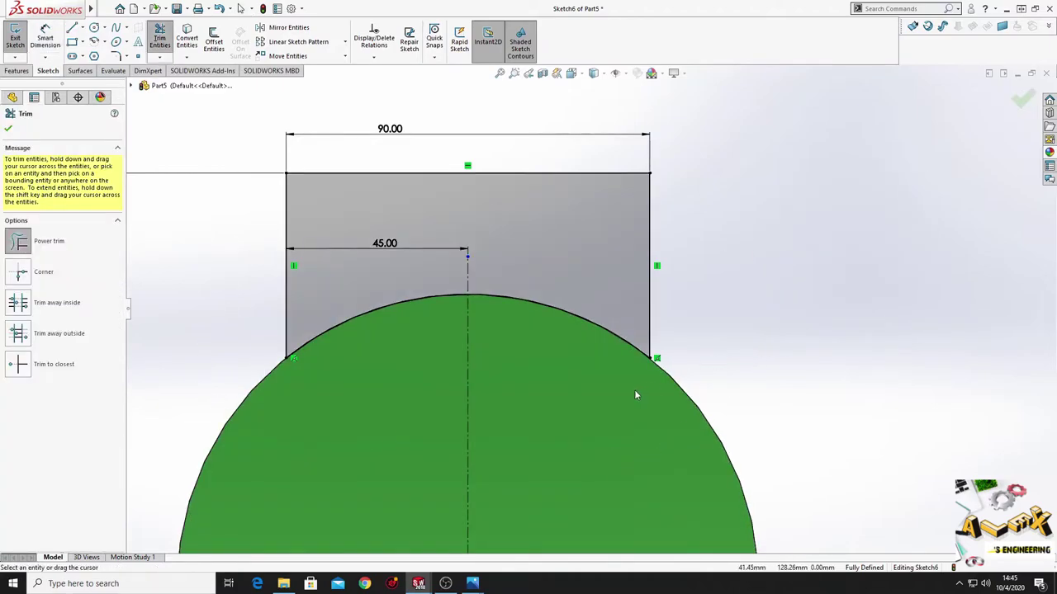
pyautogui.click(11, 128)
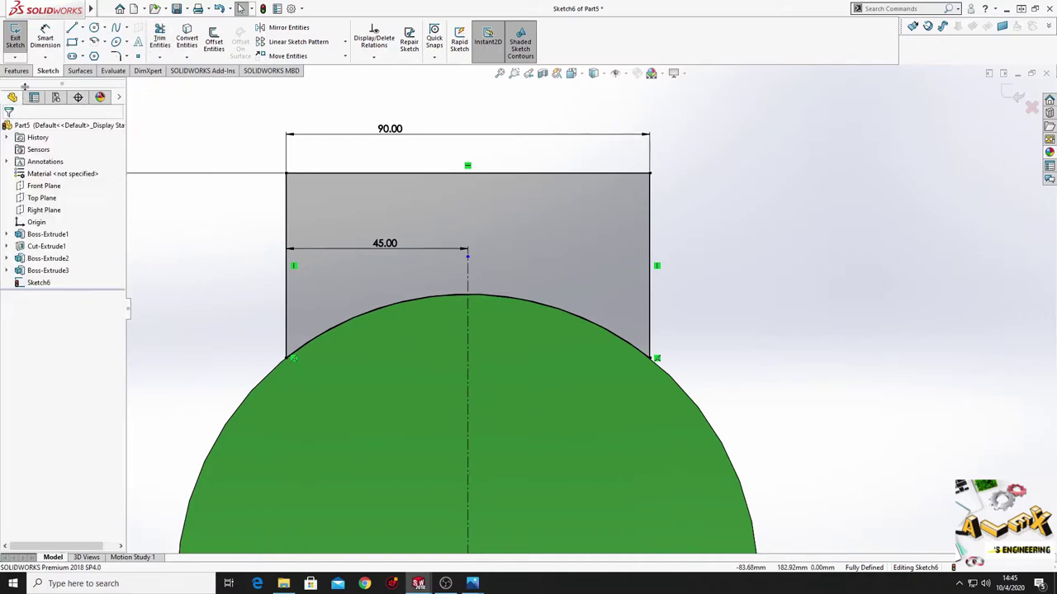
pyautogui.click(18, 71)
# - Extrude the 90 mm profile 100 mm in the reversed direction along the cylinder
pyautogui.click(19, 37)
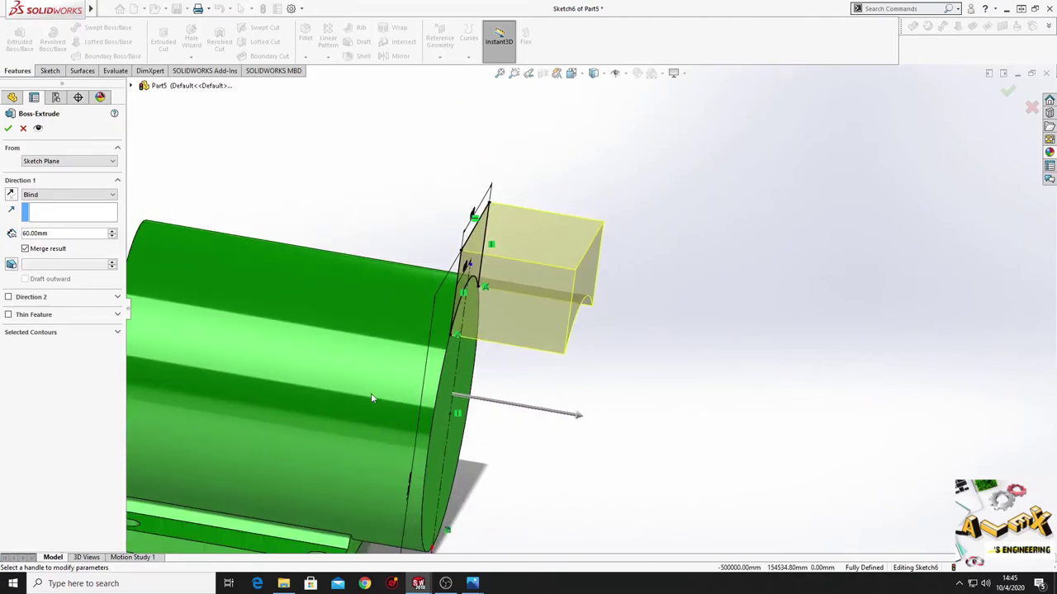
pyautogui.click(11, 195)
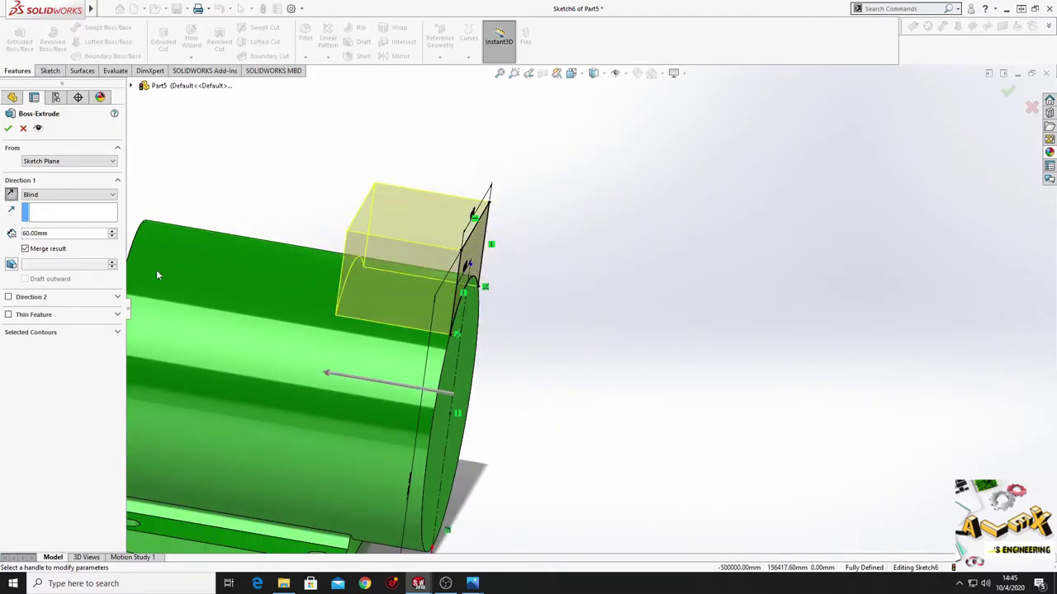
pyautogui.keyDown('ctrl'); pyautogui.moveTo(157, 275); pyautogui.dragTo(214, 301, button='middle'); pyautogui.keyUp('ctrl')
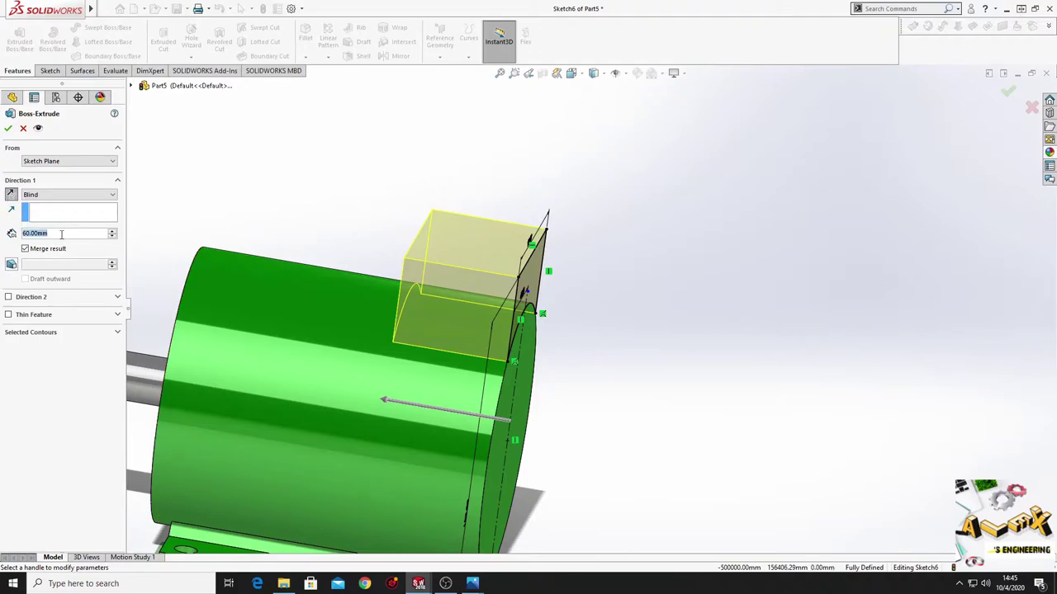
pyautogui.write('100')
pyautogui.press('Return')
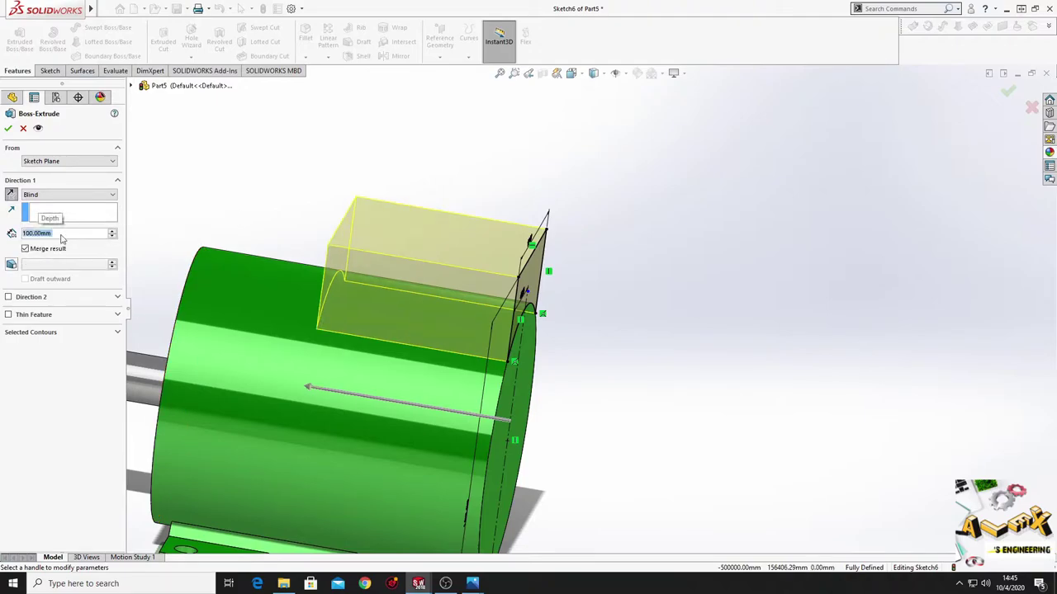
pyautogui.click(8, 127)
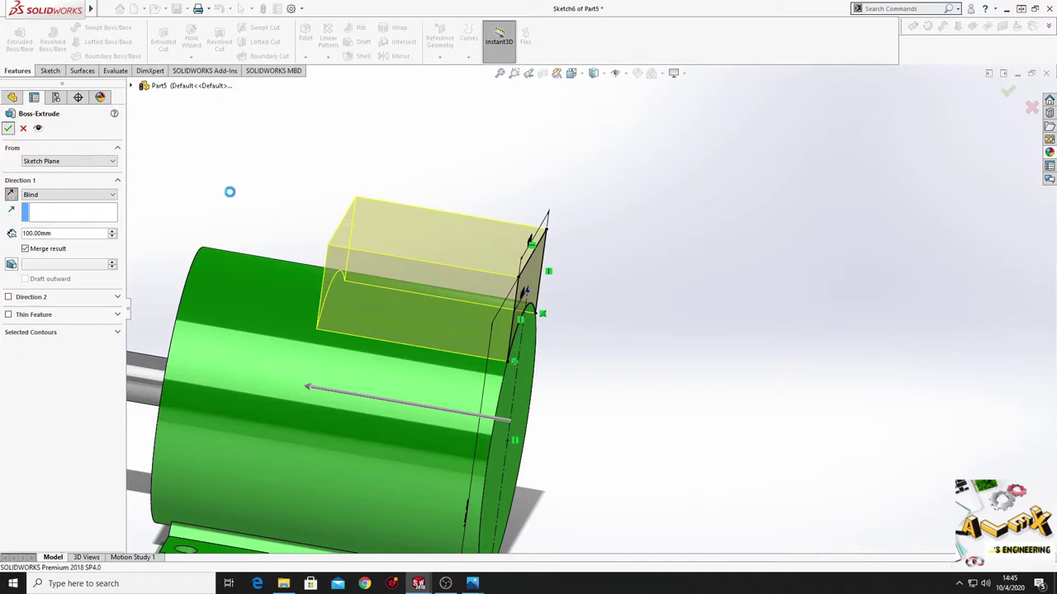
pyautogui.moveTo(283, 223); pyautogui.dragTo(273, 235, button='middle')
pyautogui.click(519, 338)
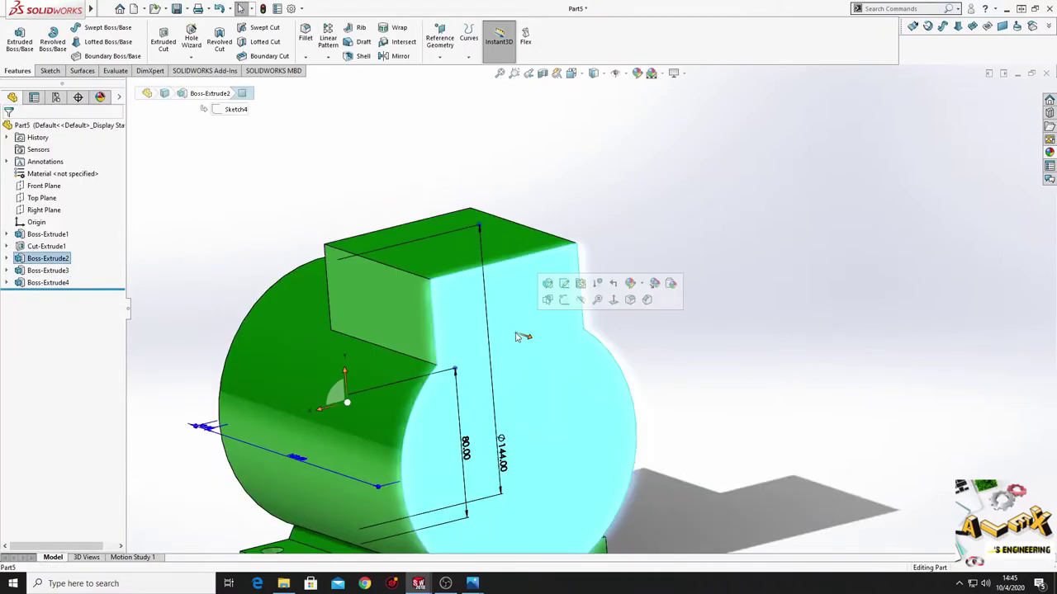
# - Start a sketch on the cylinder end face and convert Sketch6 into it
pyautogui.click(570, 296)
pyautogui.click(45, 295)
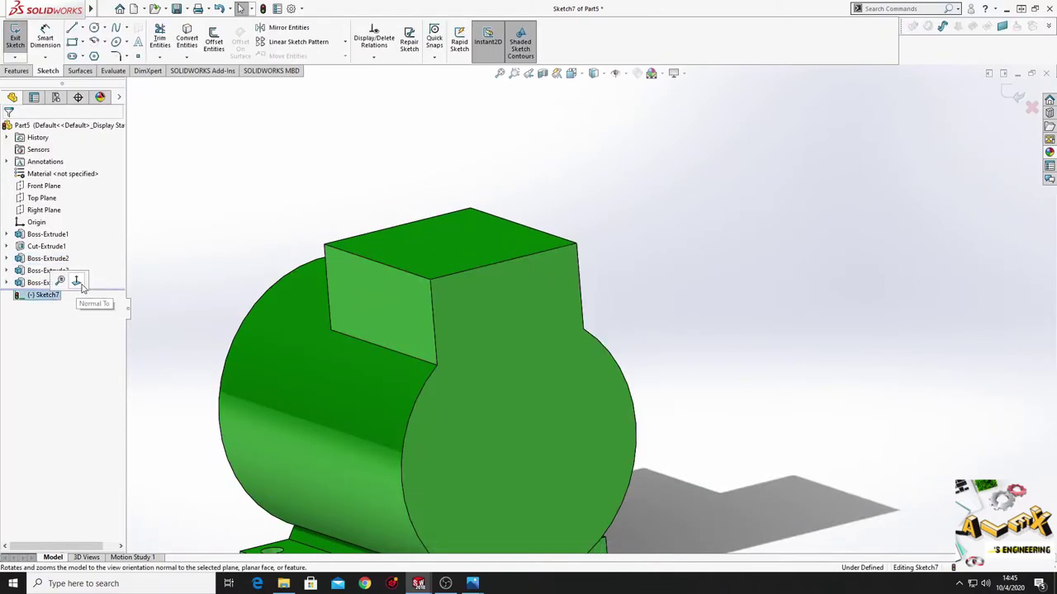
pyautogui.click(93, 304)
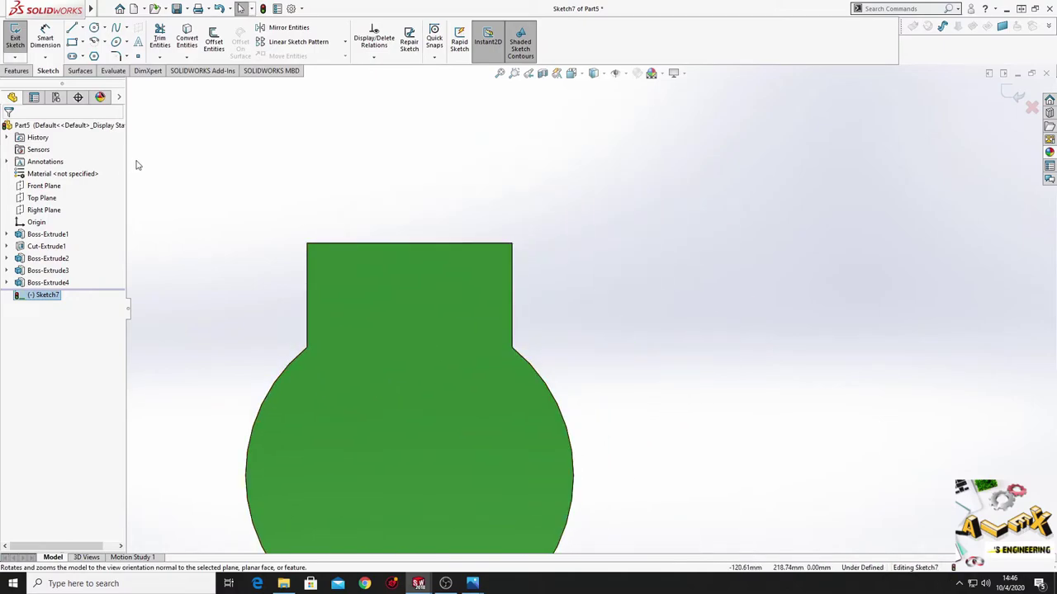
pyautogui.click(187, 43)
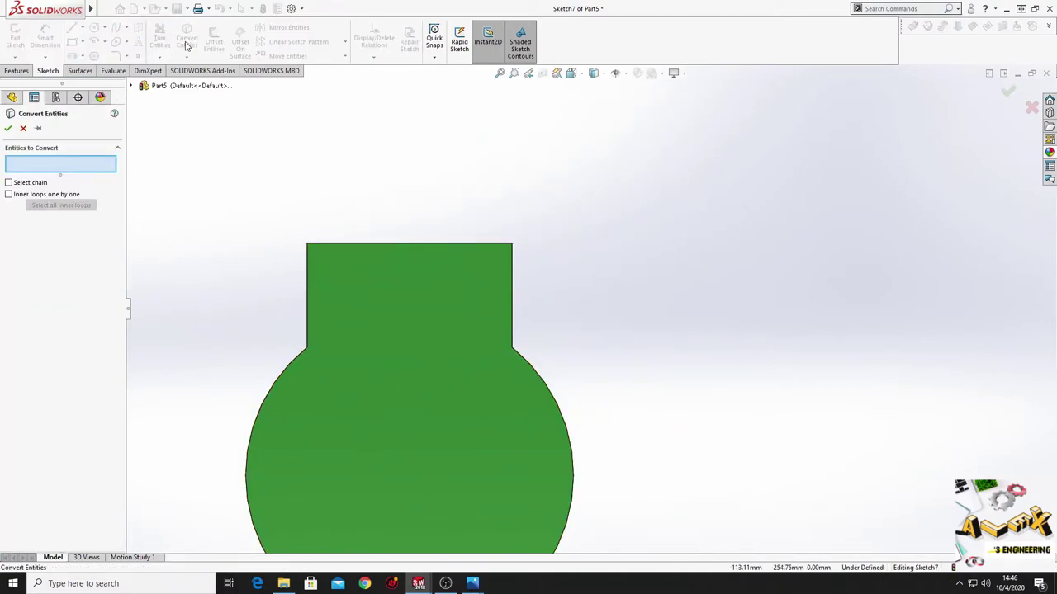
pyautogui.click(130, 86)
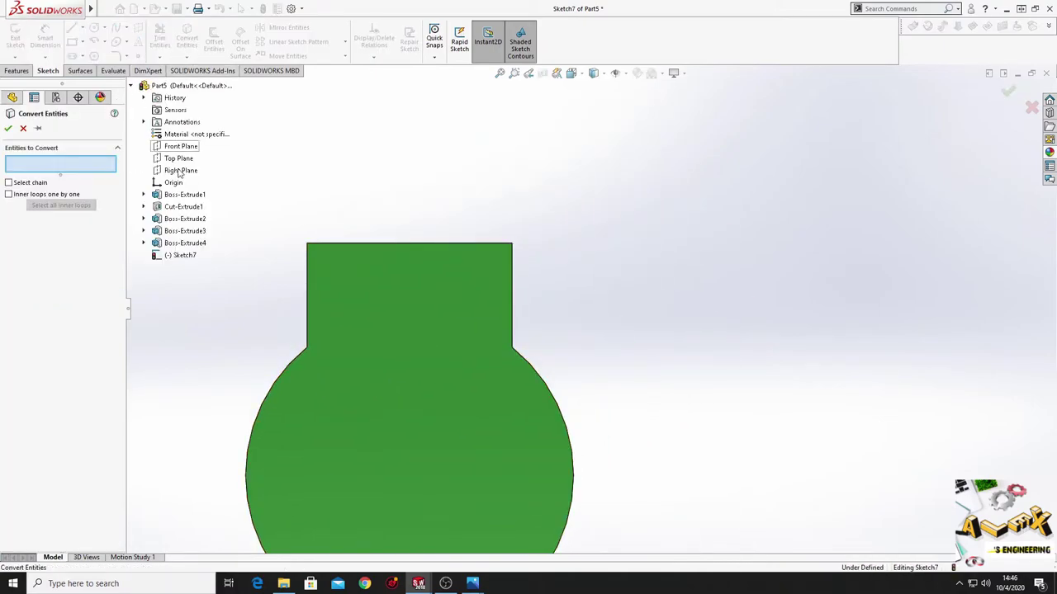
pyautogui.click(144, 243)
pyautogui.click(184, 255)
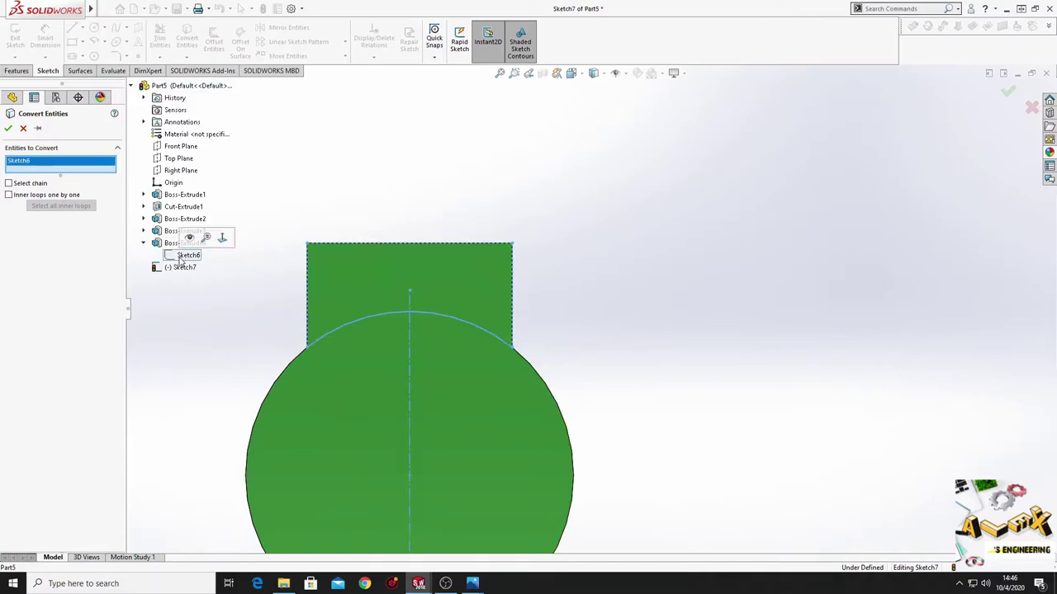
pyautogui.click(8, 128)
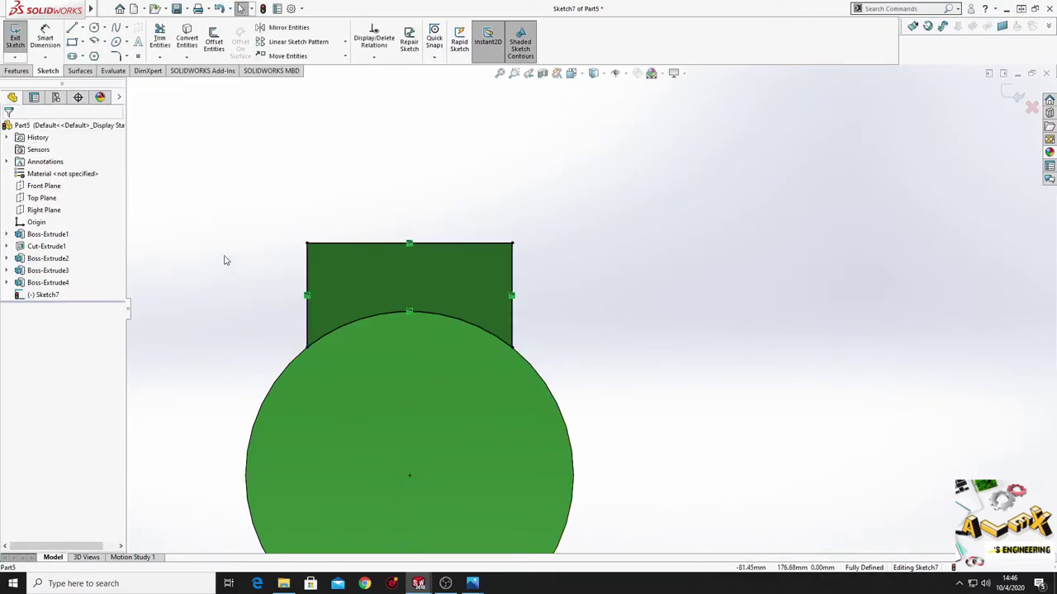
# - Cut the converted profile 30 mm deep into the block
pyautogui.click(17, 71)
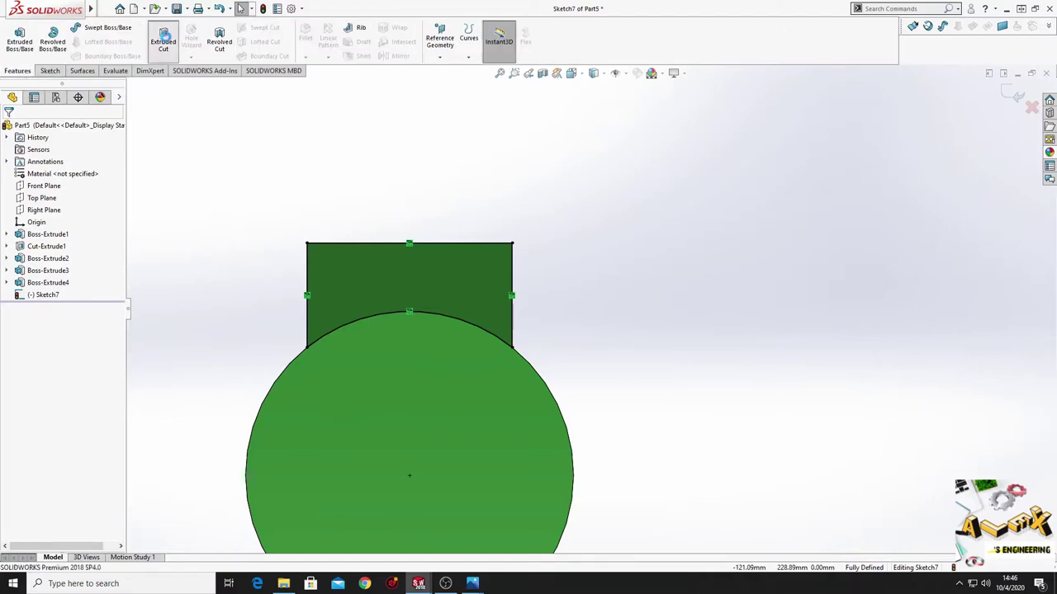
pyautogui.click(163, 38)
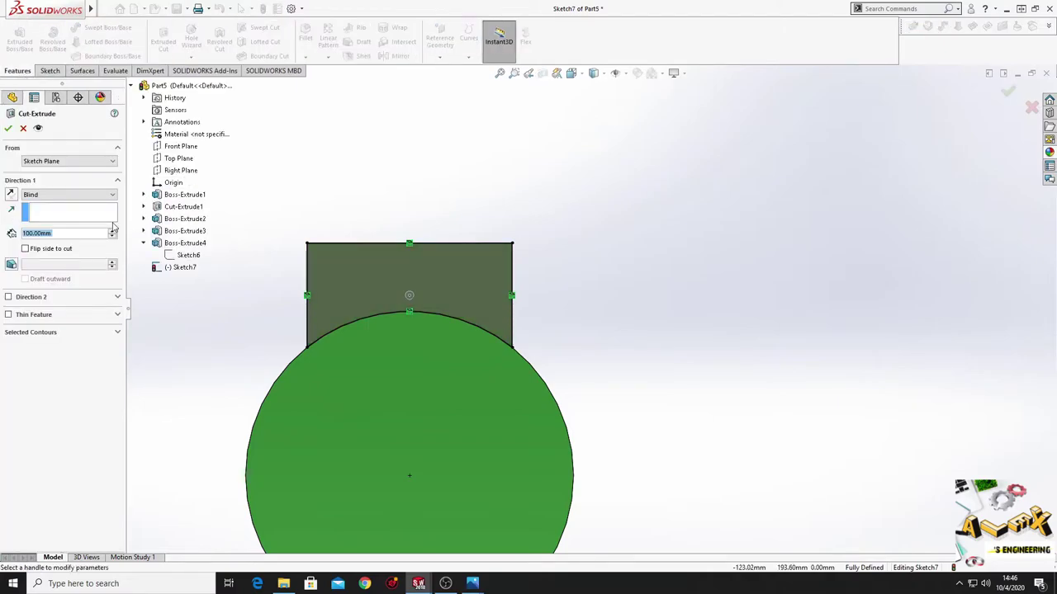
pyautogui.write('30')
pyautogui.press('Return')
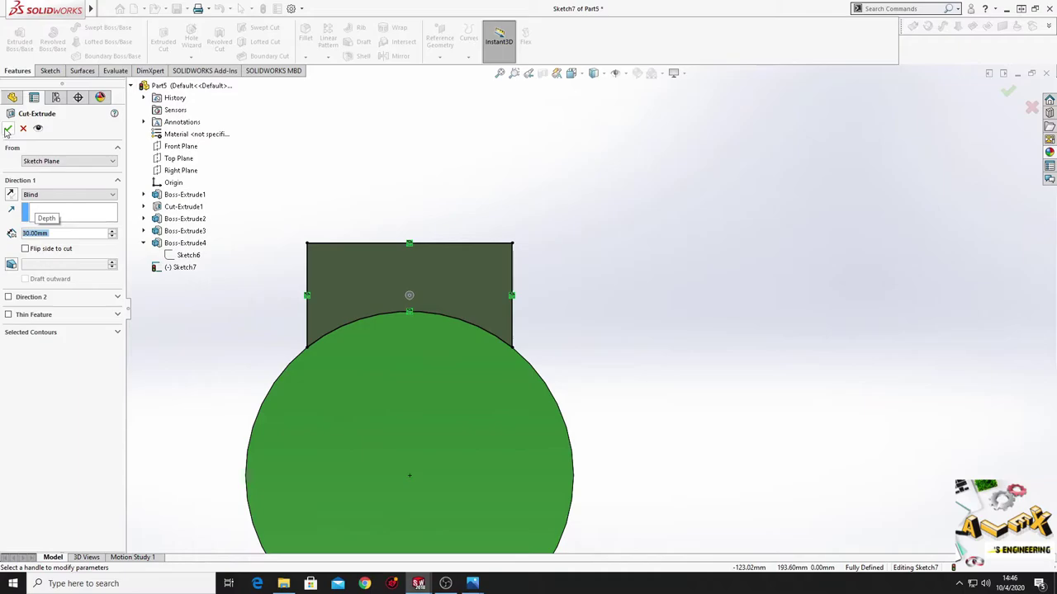
pyautogui.click(8, 128)
# - Orbit the finished motor to inspect it, then bring up the New Document dialog
pyautogui.moveTo(207, 289)
pyautogui.mouseDown(button='middle')
pyautogui.moveTo(269, 326)
pyautogui.moveTo(341, 337)
pyautogui.moveTo(240, 316)
pyautogui.moveTo(243, 385)
pyautogui.moveTo(114, 362)
pyautogui.moveTo(206, 396)
pyautogui.moveTo(283, 444)
pyautogui.moveTo(301, 550)
pyautogui.moveTo(355, 540)
pyautogui.moveTo(412, 472)
pyautogui.moveTo(286, 481)
pyautogui.moveTo(240, 513)
pyautogui.moveTo(330, 517)
pyautogui.moveTo(277, 460)
pyautogui.mouseUp(button='middle')
pyautogui.scroll(5, 269, 327)
pyautogui.moveTo(314, 405); pyautogui.dragTo(47, 388, button='middle')
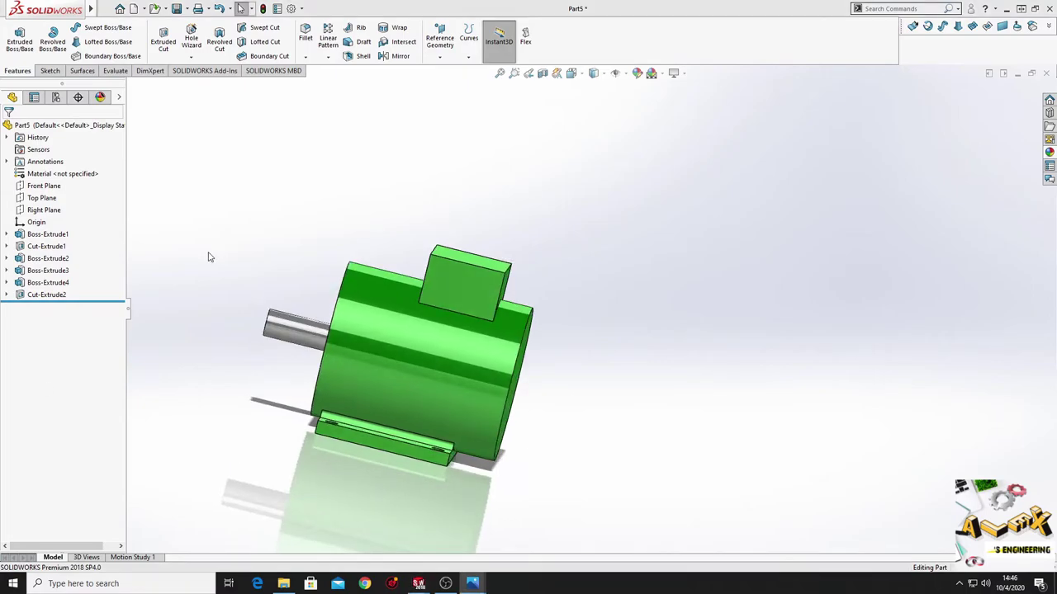
pyautogui.click(133, 9)
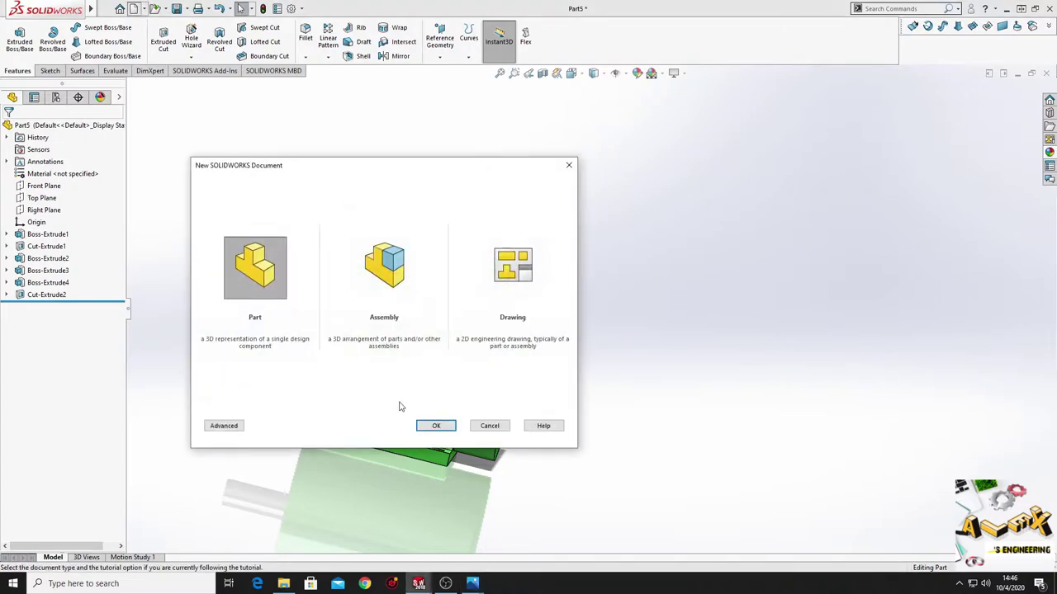
# - Create a new Part document and open Sketch1 on its Front Plane
pyautogui.click(438, 428)
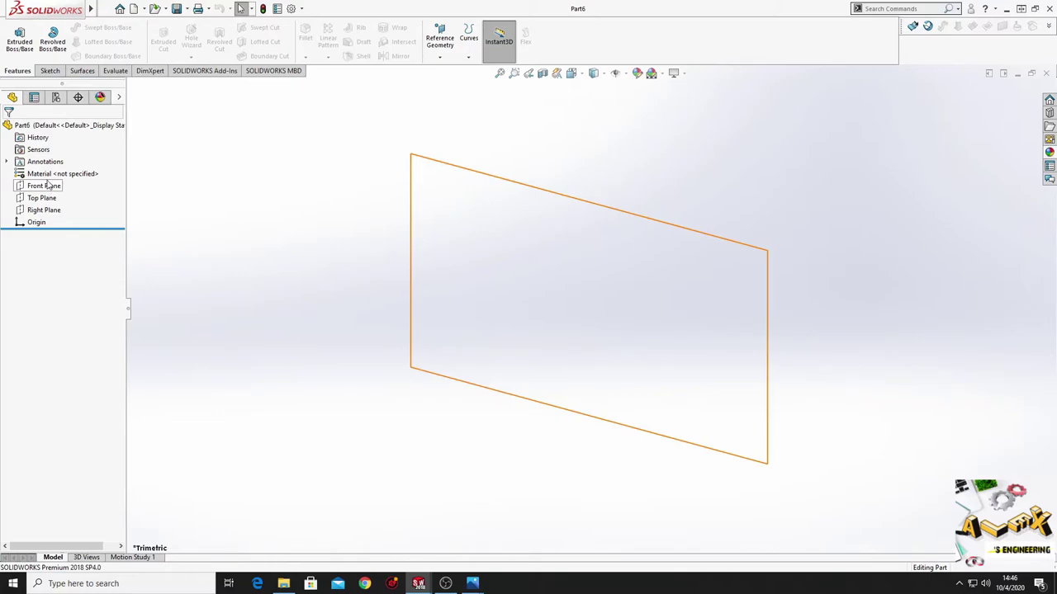
pyautogui.click(48, 186)
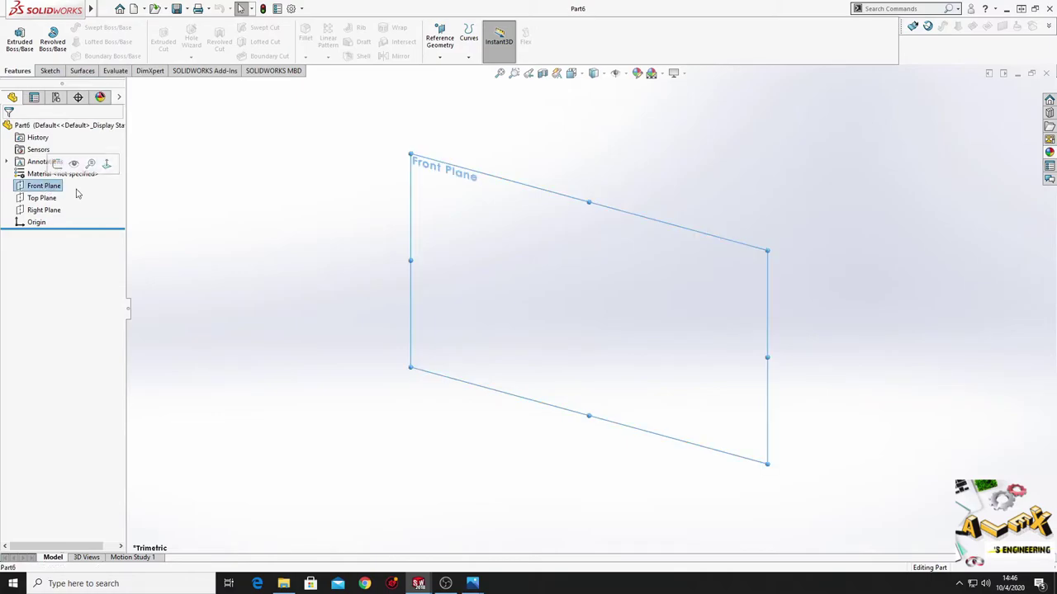
pyautogui.click(20, 172)
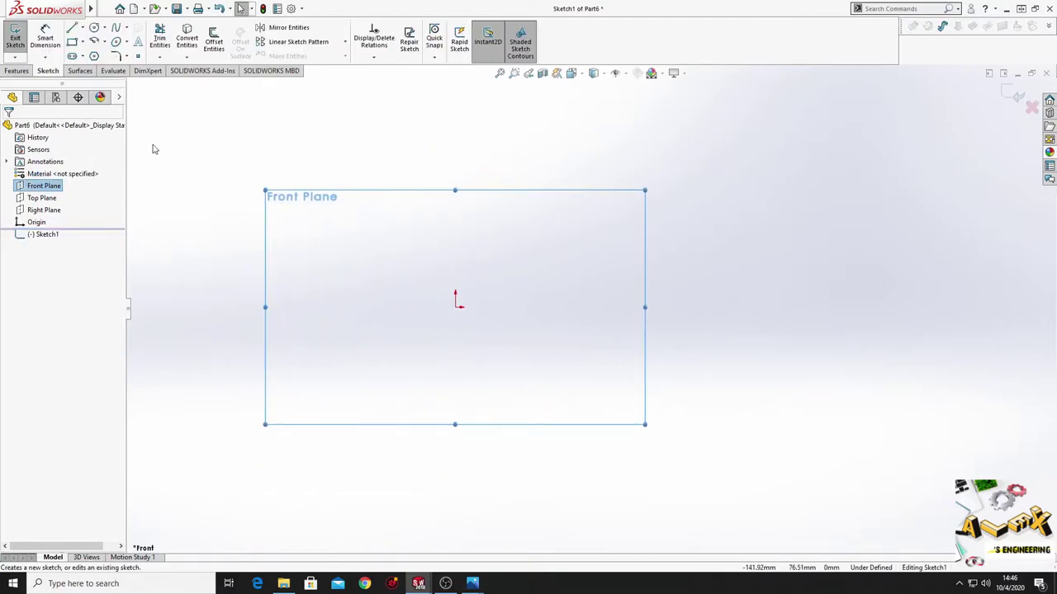
# - Draw a closed inverted-U outline of connected lines above the origin
pyautogui.click(73, 28)
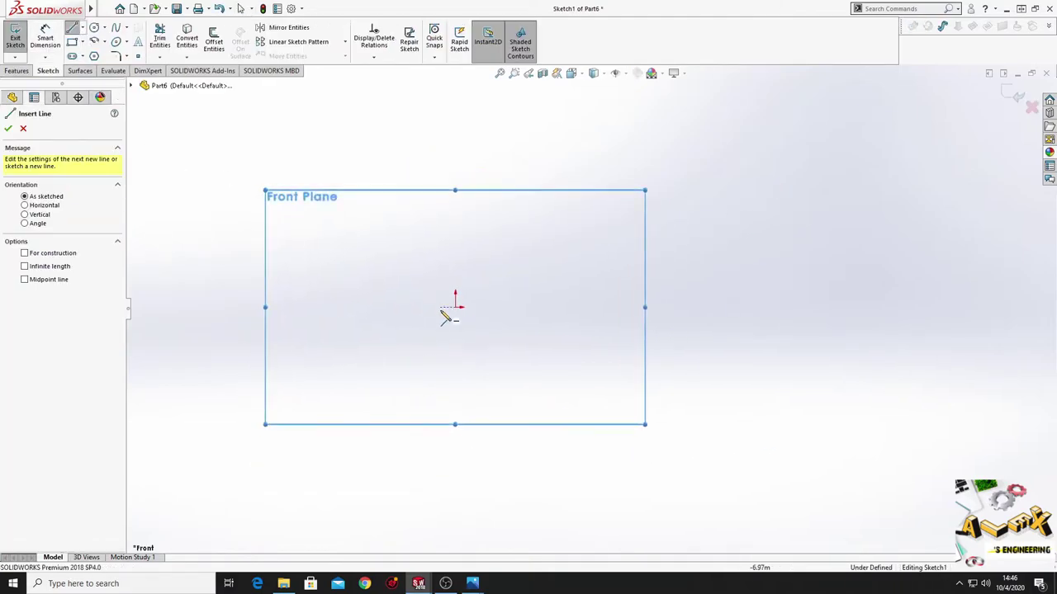
pyautogui.click(401, 314)
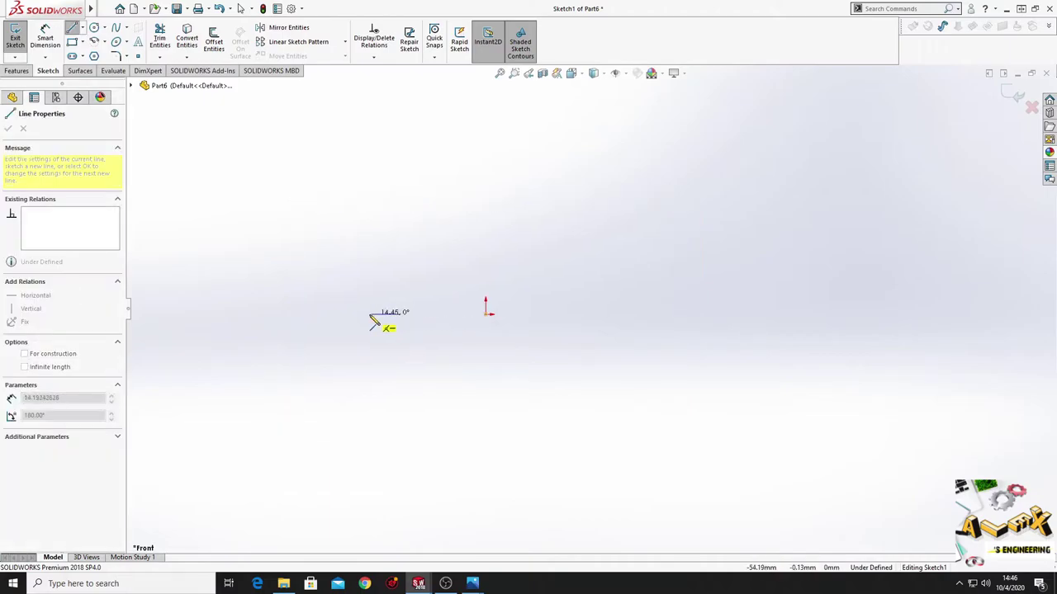
pyautogui.click(367, 314)
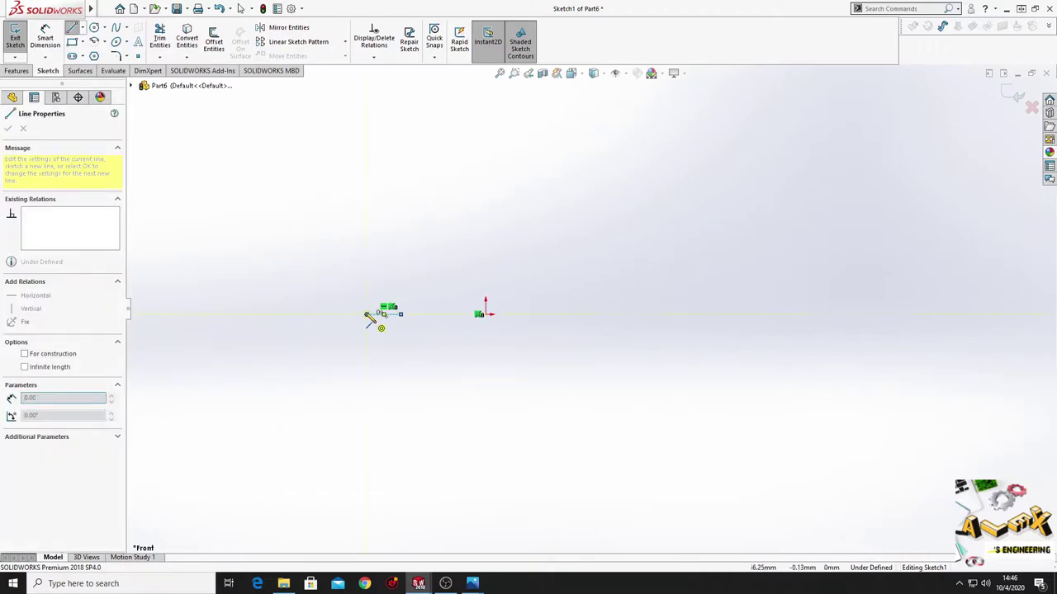
pyautogui.click(367, 121)
pyautogui.click(620, 121)
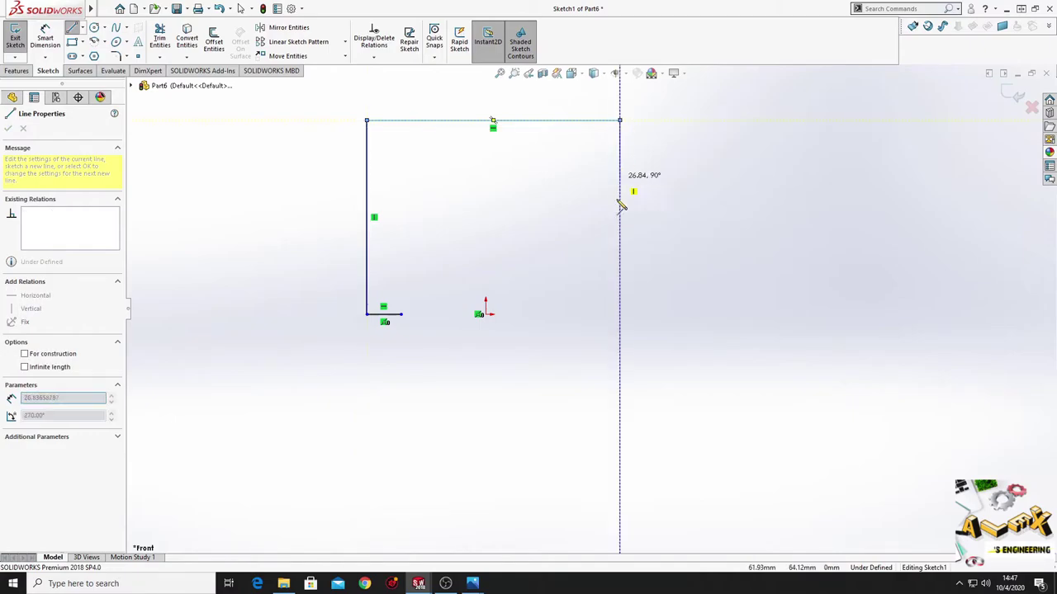
pyautogui.click(619, 314)
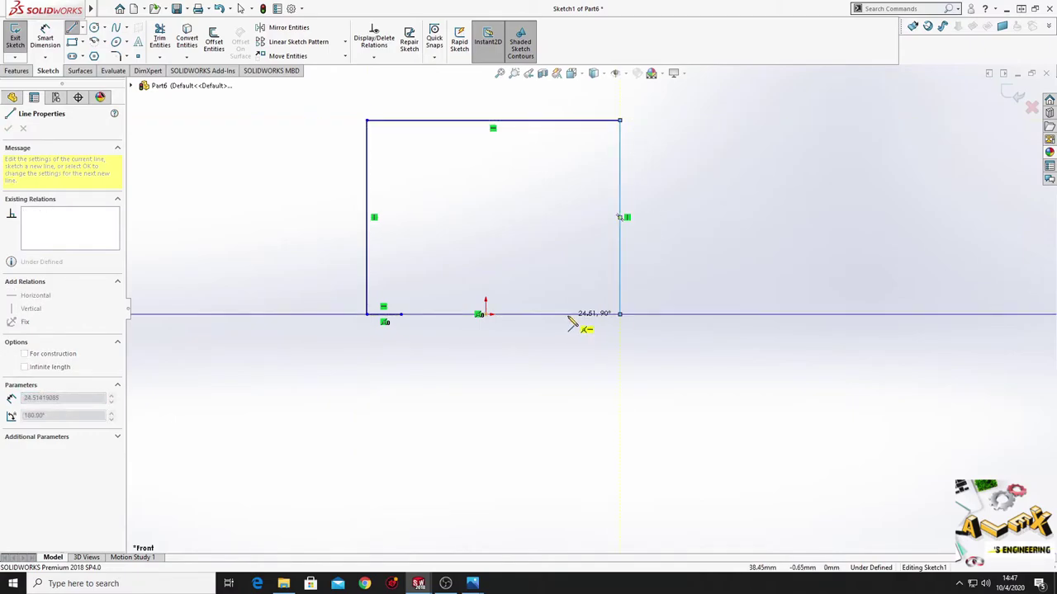
pyautogui.click(567, 313)
pyautogui.click(568, 154)
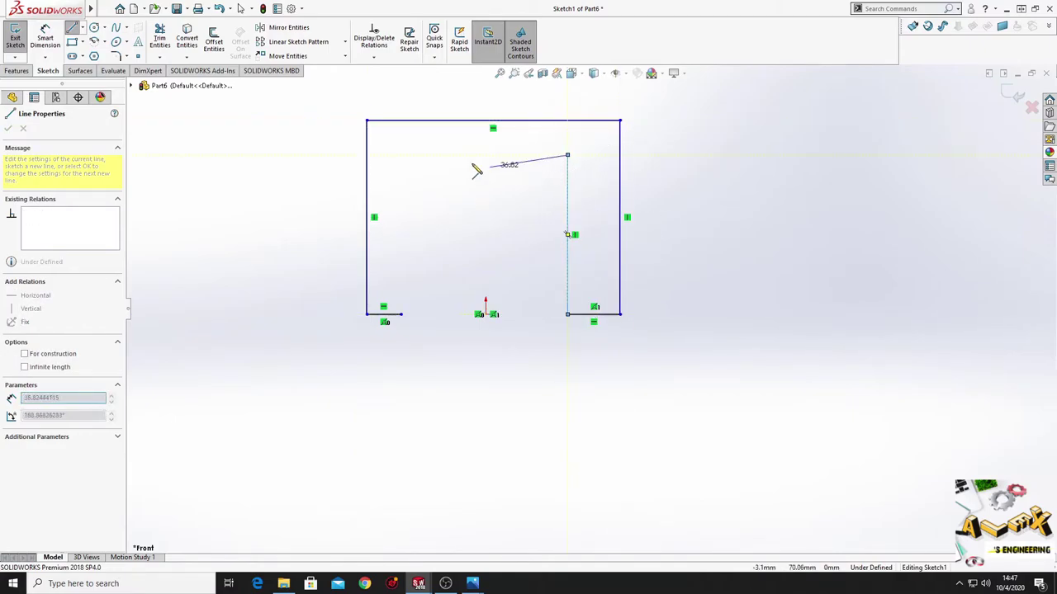
pyautogui.click(406, 155)
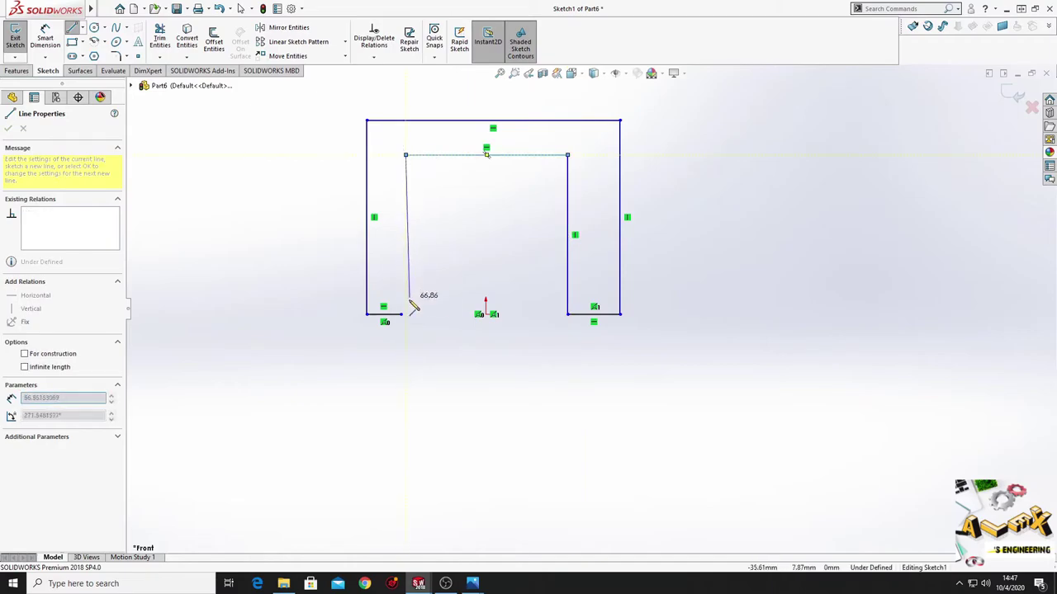
pyautogui.click(401, 314)
pyautogui.rightClick(442, 299)
# - Make the slanted inner left line of the U vertical
pyautogui.click(450, 303)
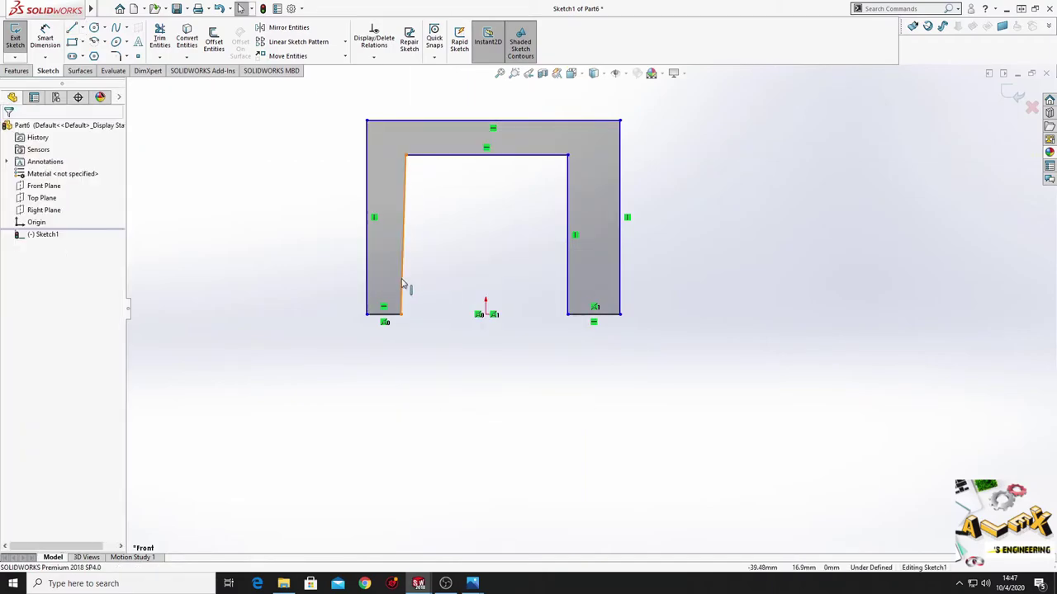
pyautogui.click(403, 285)
pyautogui.click(452, 232)
pyautogui.click(349, 245)
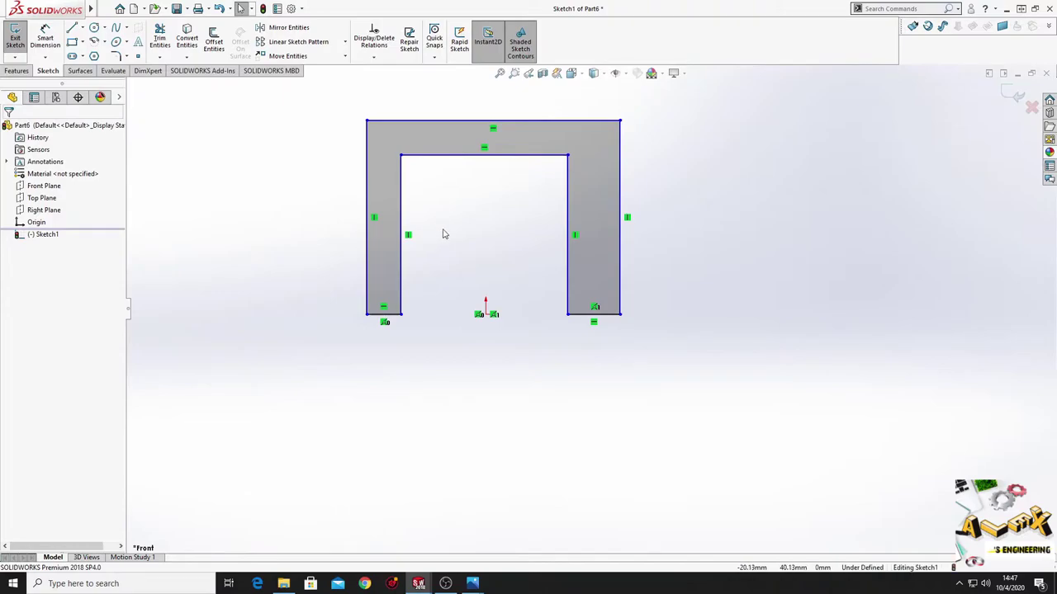
pyautogui.keyDown('ctrl'); pyautogui.moveTo(443, 235); pyautogui.dragTo(441, 283, button='middle'); pyautogui.keyUp('ctrl')
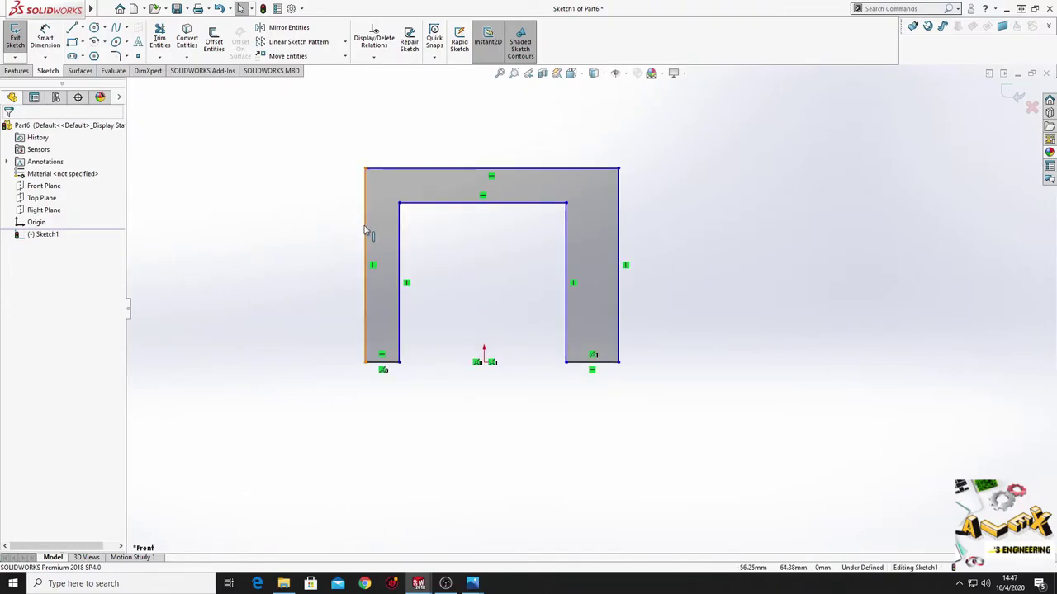
# - Make the outer legs, inner legs and the two bottom foot lines equal pairs
pyautogui.click(365, 234)
pyautogui.keyDown('ctrl'); pyautogui.click(621, 254); pyautogui.keyUp('ctrl')
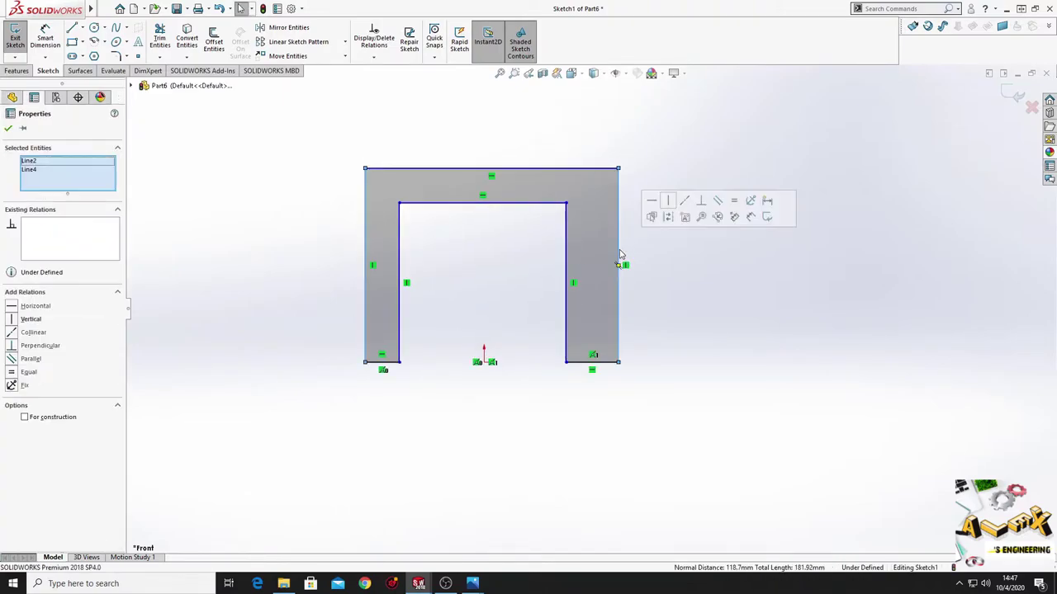
pyautogui.click(690, 199)
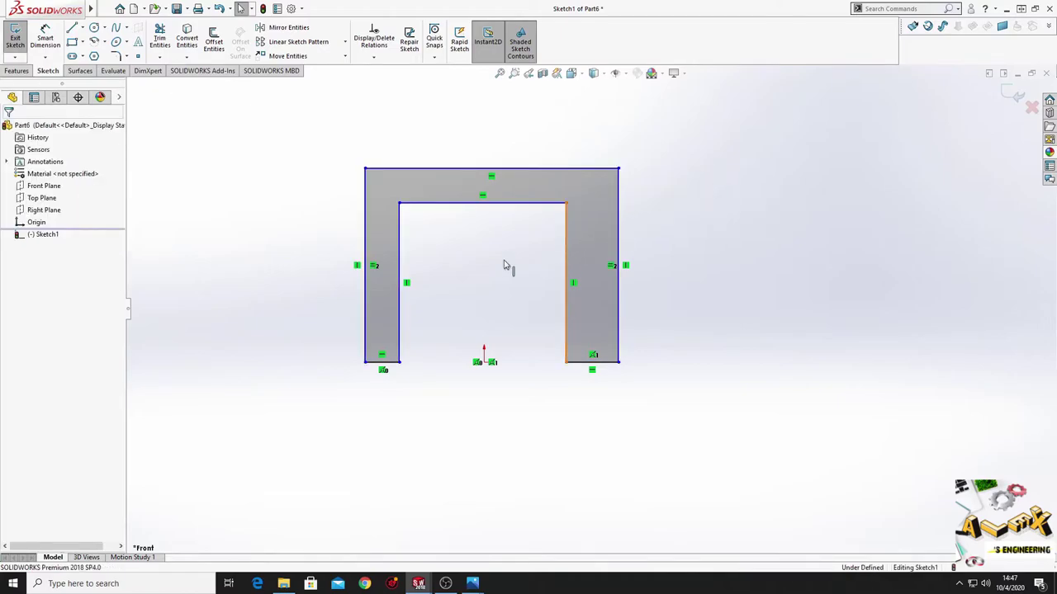
pyautogui.click(399, 269)
pyautogui.keyDown('ctrl'); pyautogui.click(566, 272); pyautogui.keyUp('ctrl')
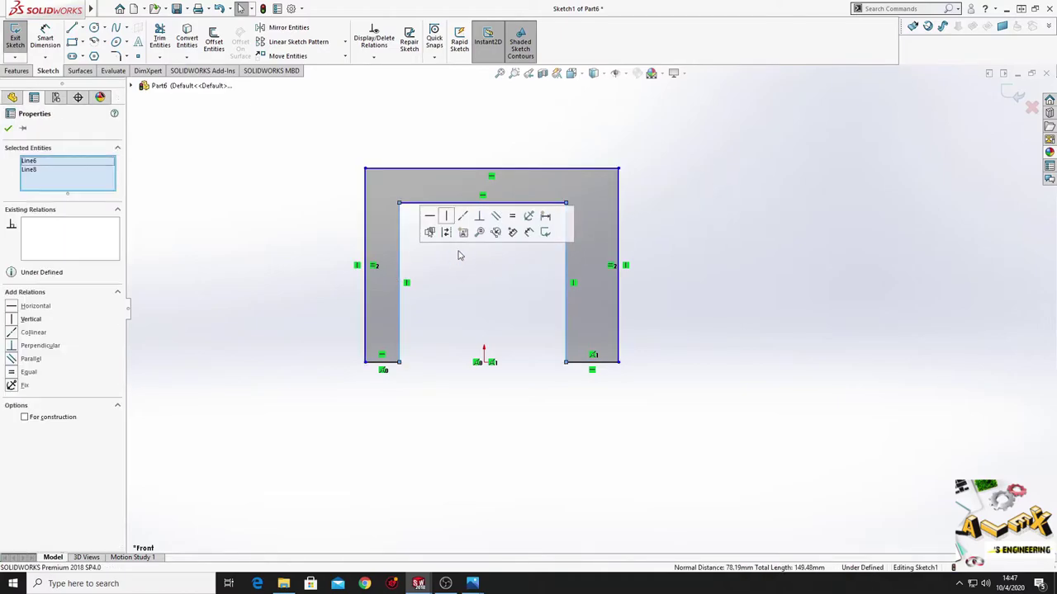
pyautogui.click(514, 232)
pyautogui.click(599, 365)
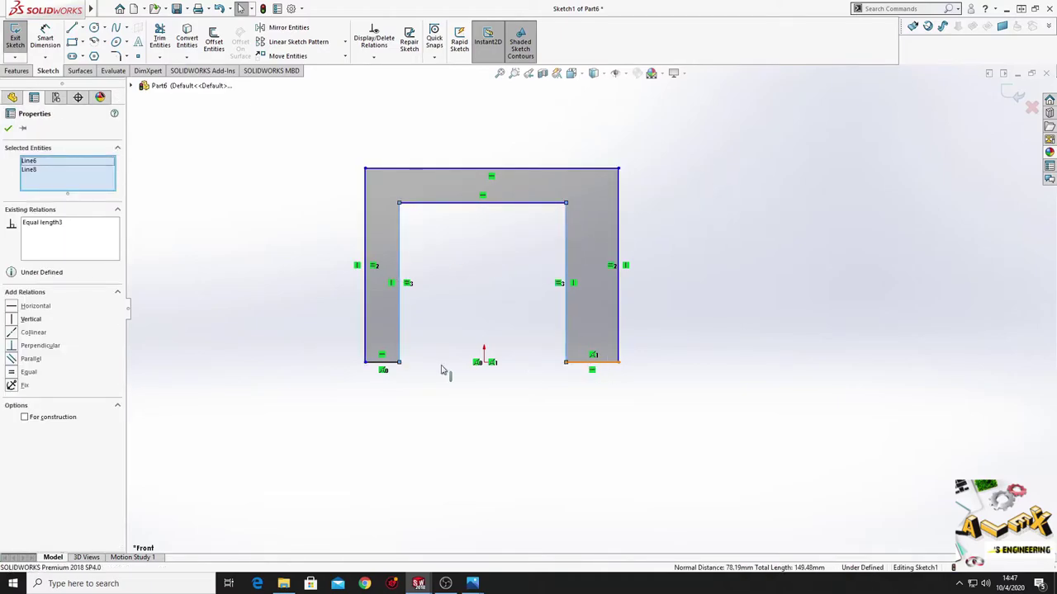
pyautogui.keyDown('ctrl'); pyautogui.click(382, 363); pyautogui.keyUp('ctrl')
pyautogui.click(490, 313)
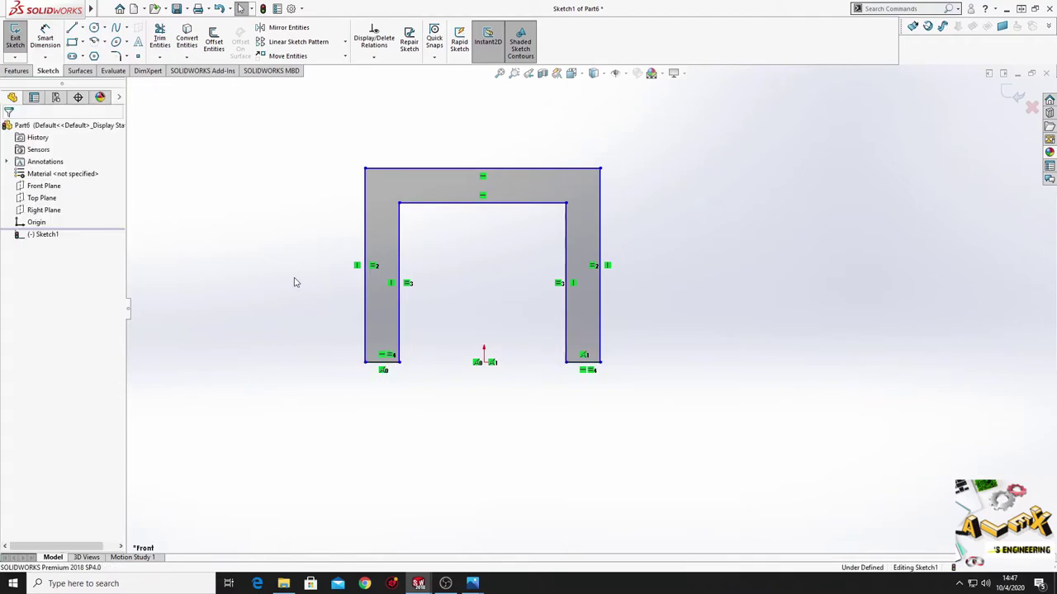
# - Dimension the leg width to 20 mm and the frame height to 120 mm
pyautogui.click(45, 37)
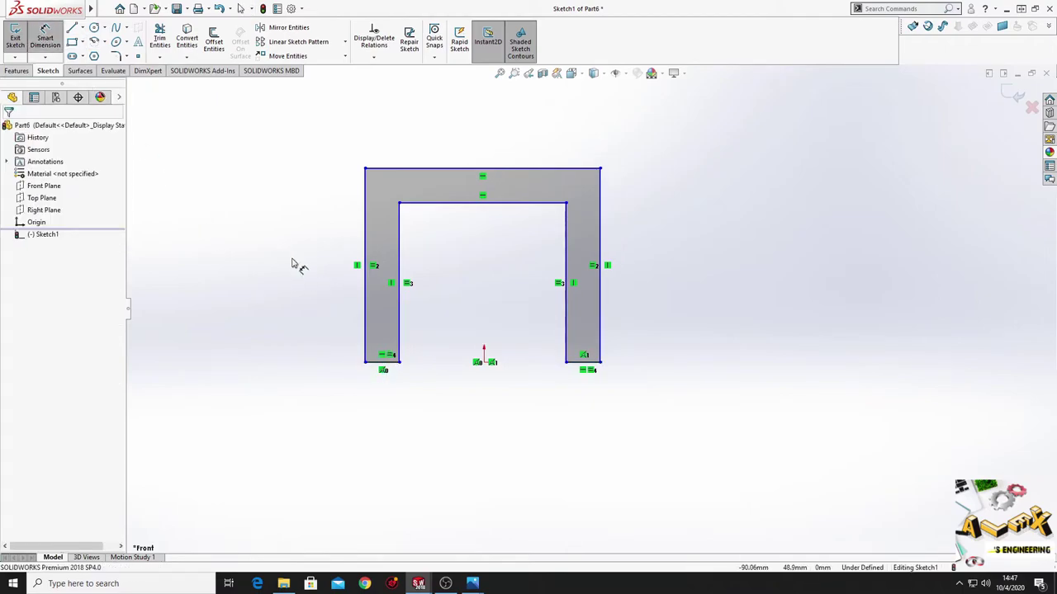
pyautogui.click(394, 370)
pyautogui.click(381, 418)
pyautogui.write('20')
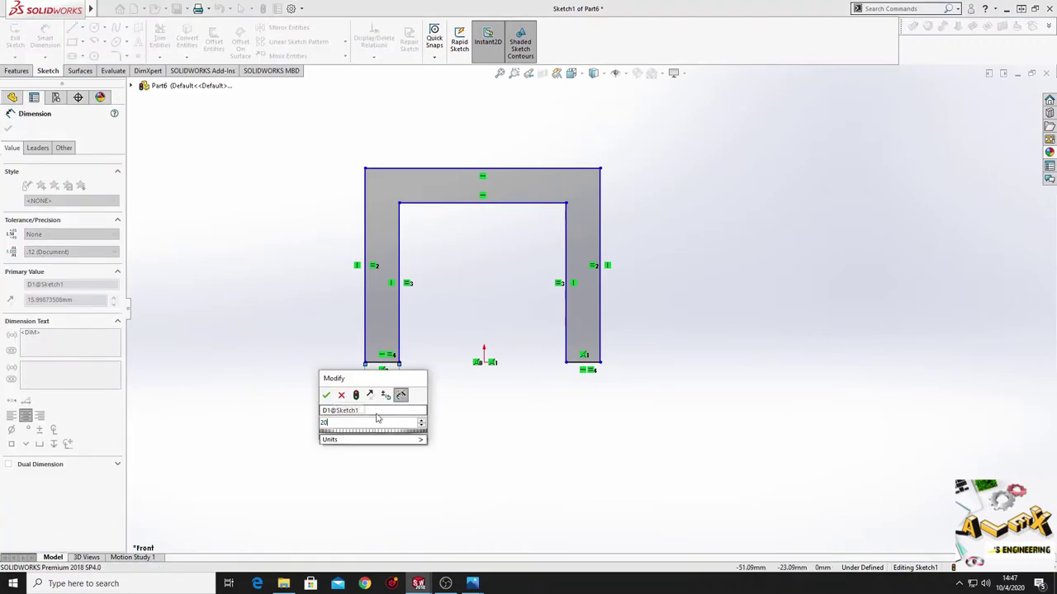
pyautogui.press('Return')
pyautogui.keyDown('ctrl'); pyautogui.moveTo(453, 326); pyautogui.dragTo(451, 375, button='middle'); pyautogui.keyUp('ctrl')
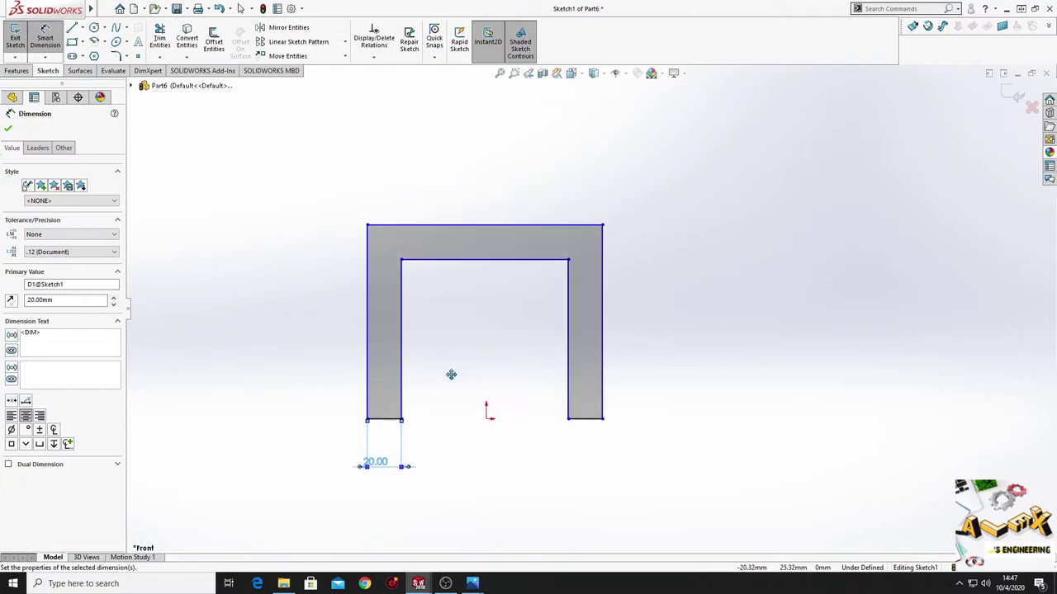
pyautogui.click(367, 368)
pyautogui.click(283, 317)
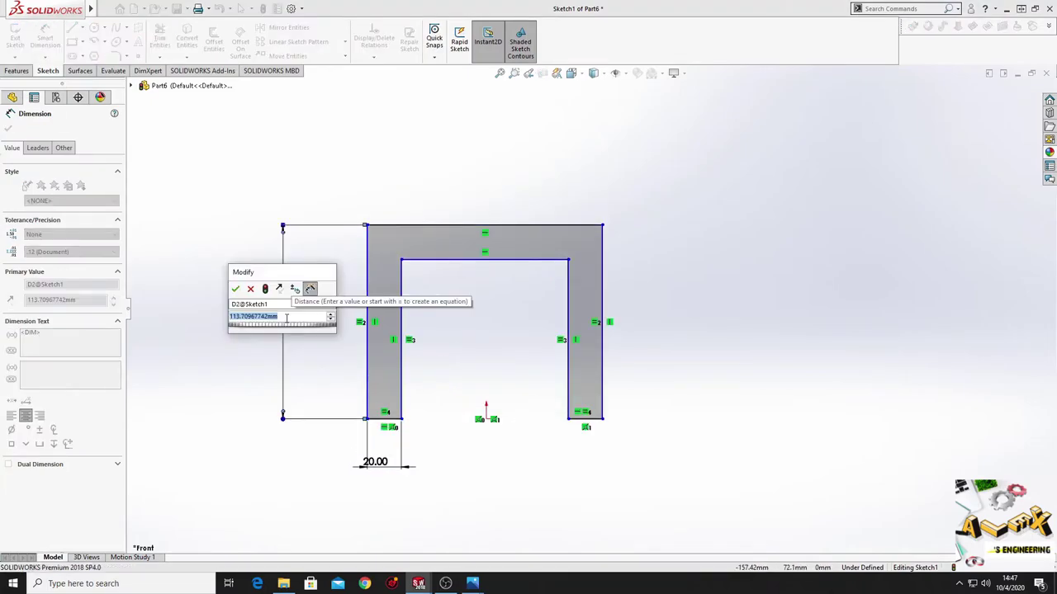
pyautogui.write('120')
pyautogui.press('Return')
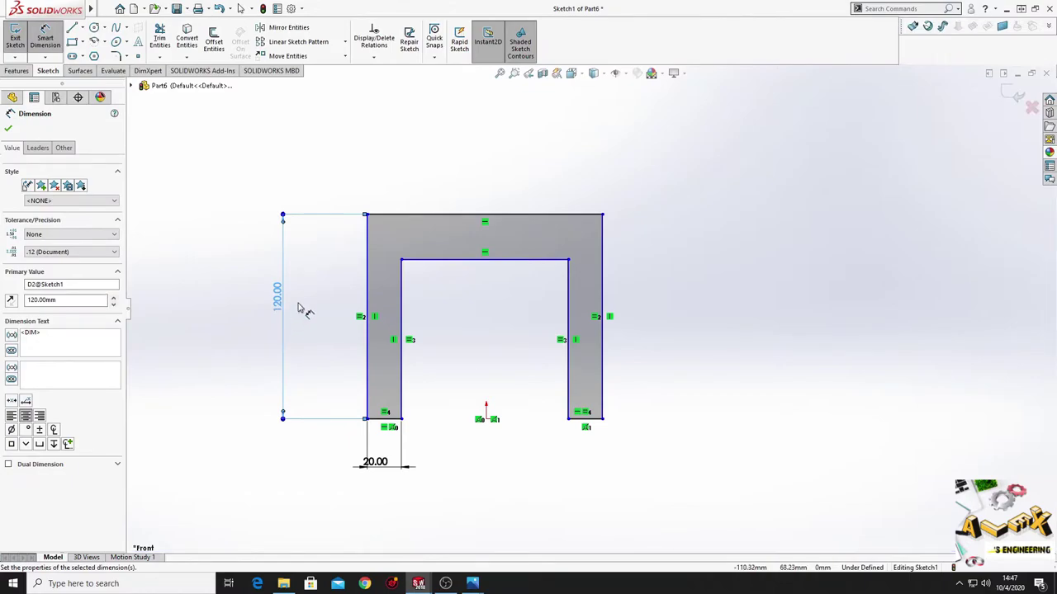
# - Dimension the top thickness to 30 mm and the overall width to 350 mm
pyautogui.click(475, 217)
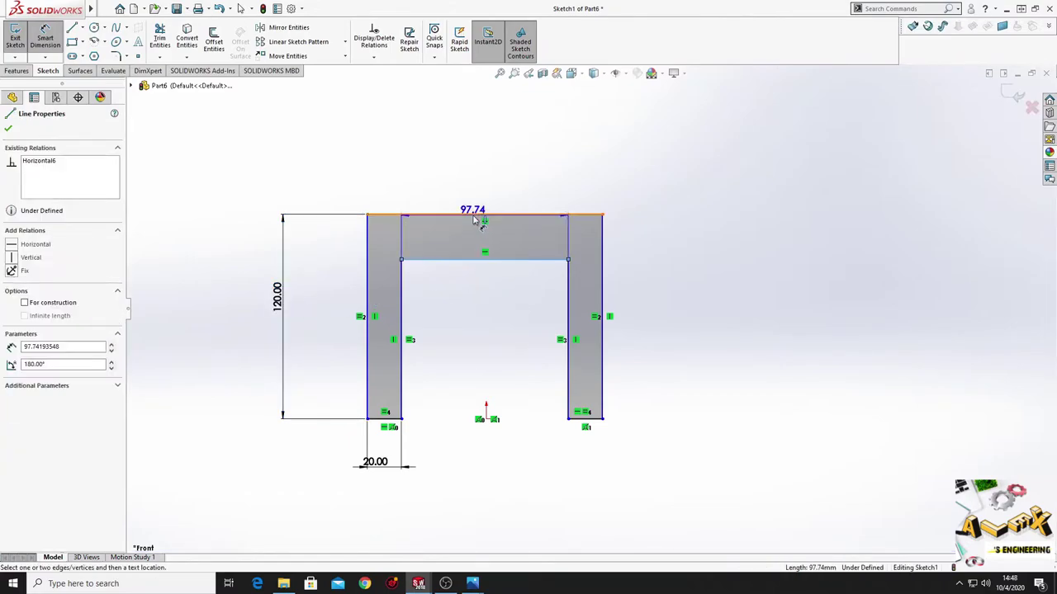
pyautogui.click(484, 259)
pyautogui.click(472, 235)
pyautogui.write('30')
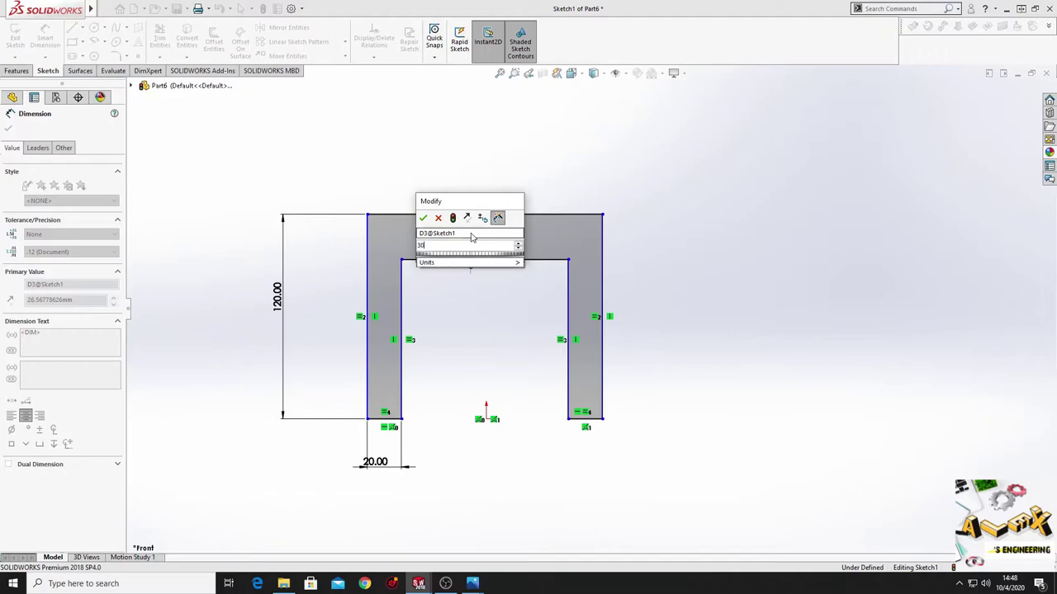
pyautogui.press('Return')
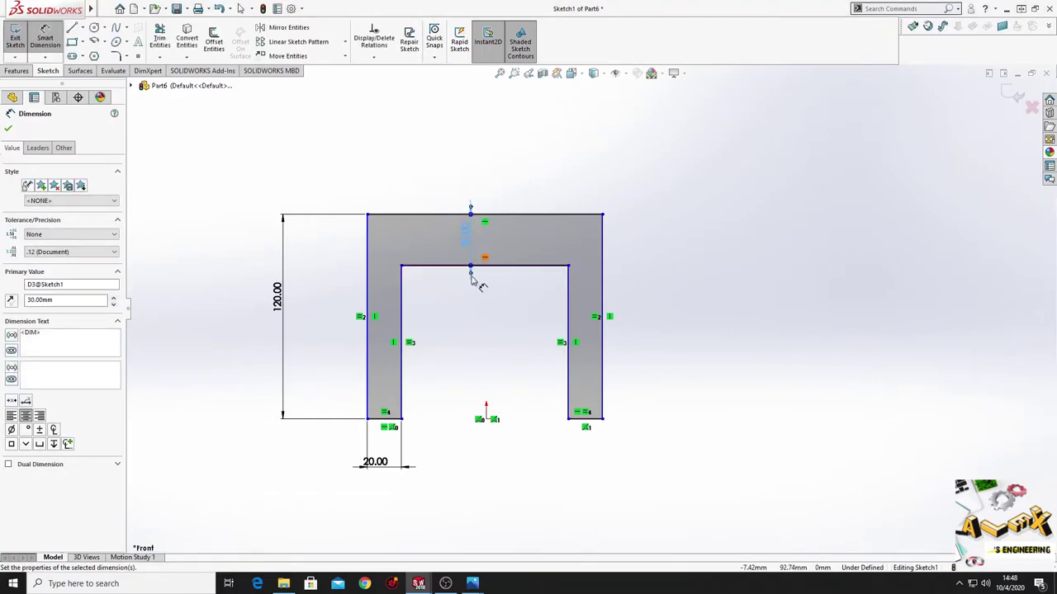
pyautogui.click(369, 412)
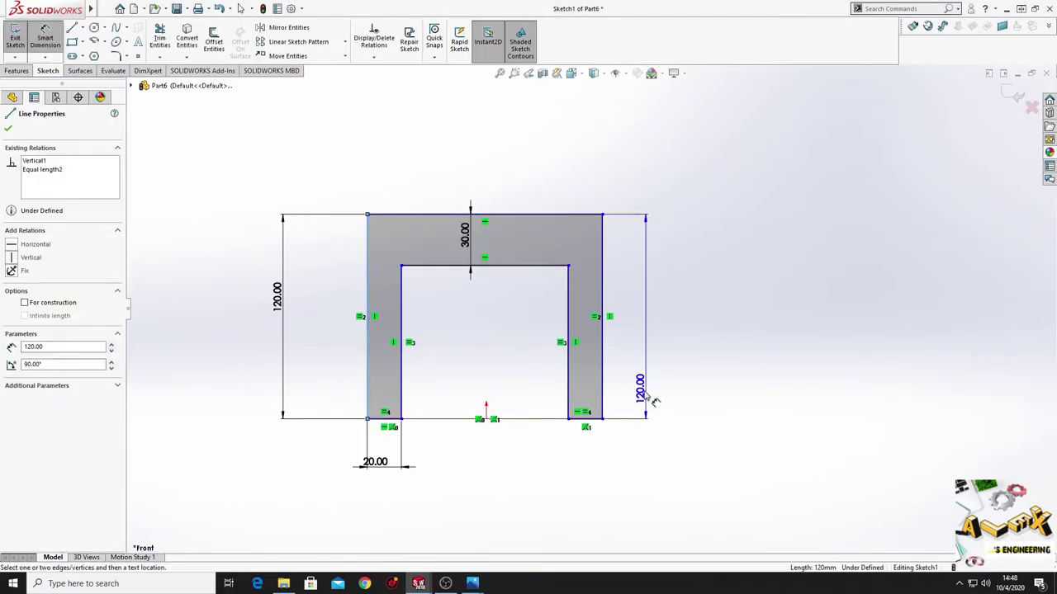
pyautogui.click(601, 401)
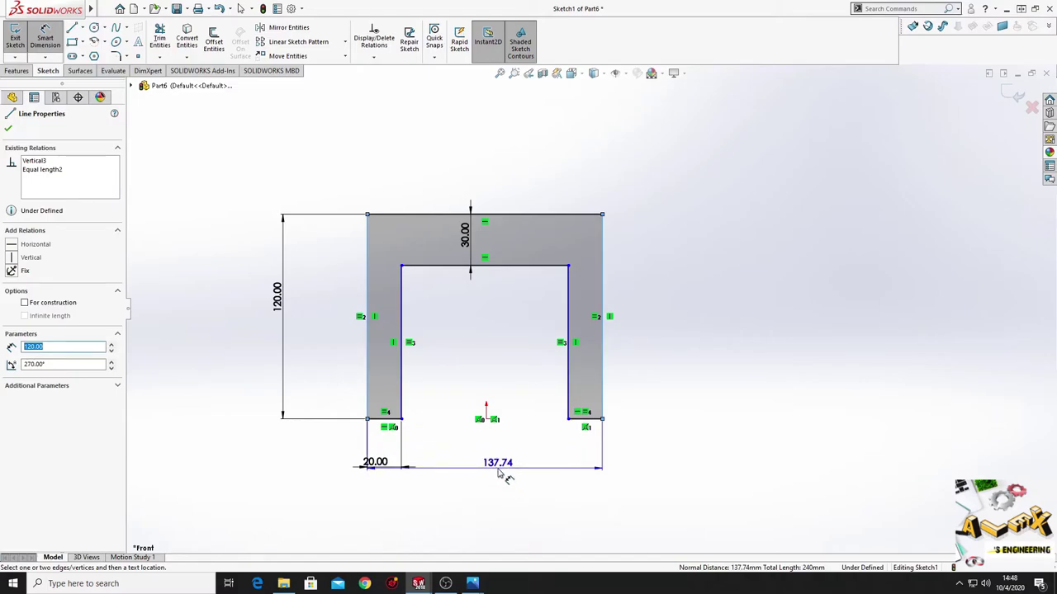
pyautogui.click(502, 473)
pyautogui.write('3')
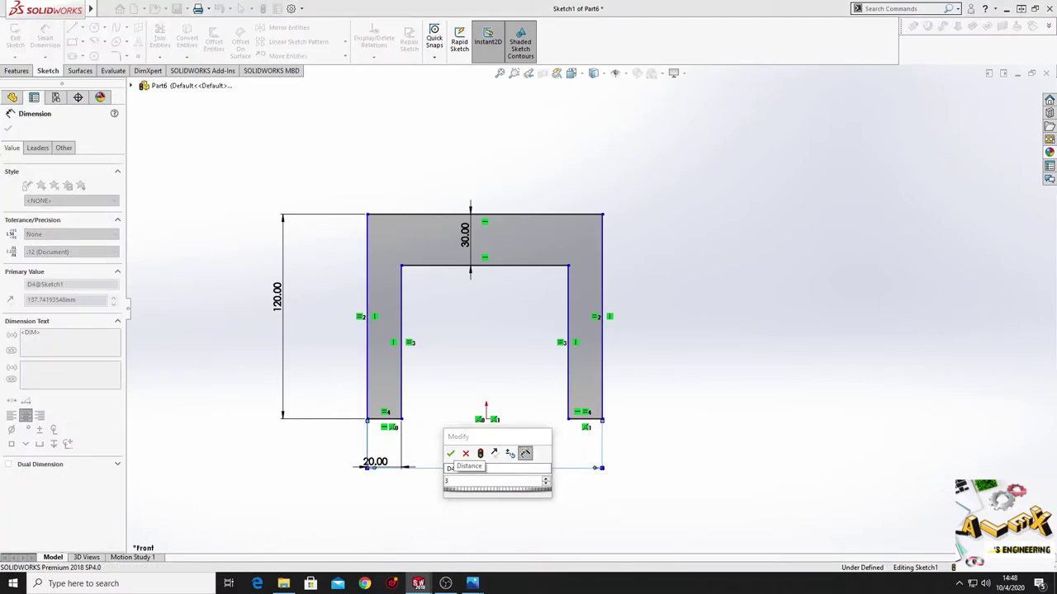
pyautogui.press('Return')
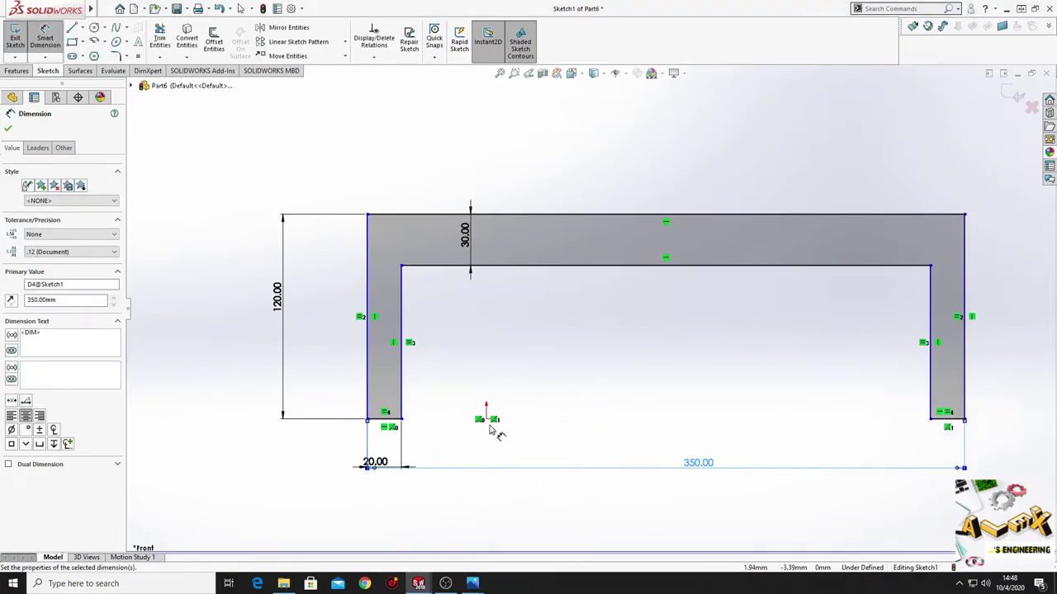
# - Set the outer left edge 175 mm from the origin, centring the frame, and finish dimensioning
pyautogui.click(492, 425)
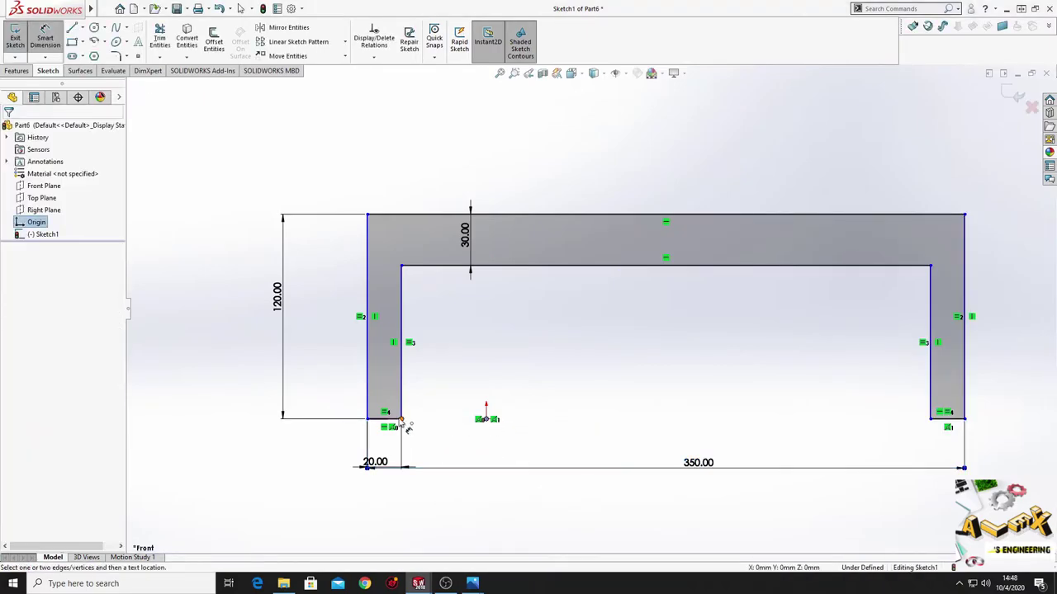
pyautogui.click(368, 419)
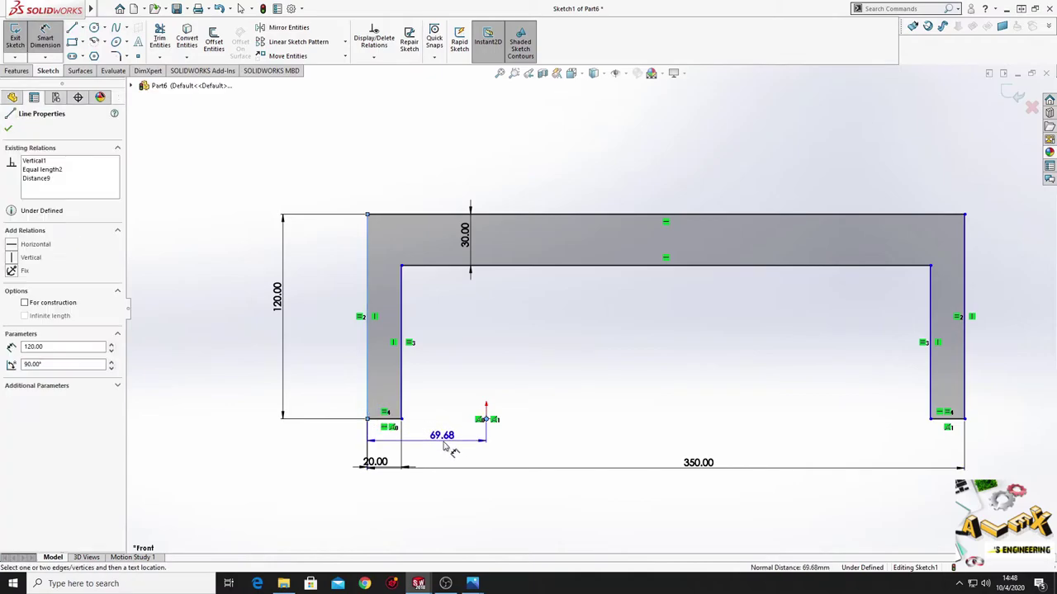
pyautogui.click(443, 446)
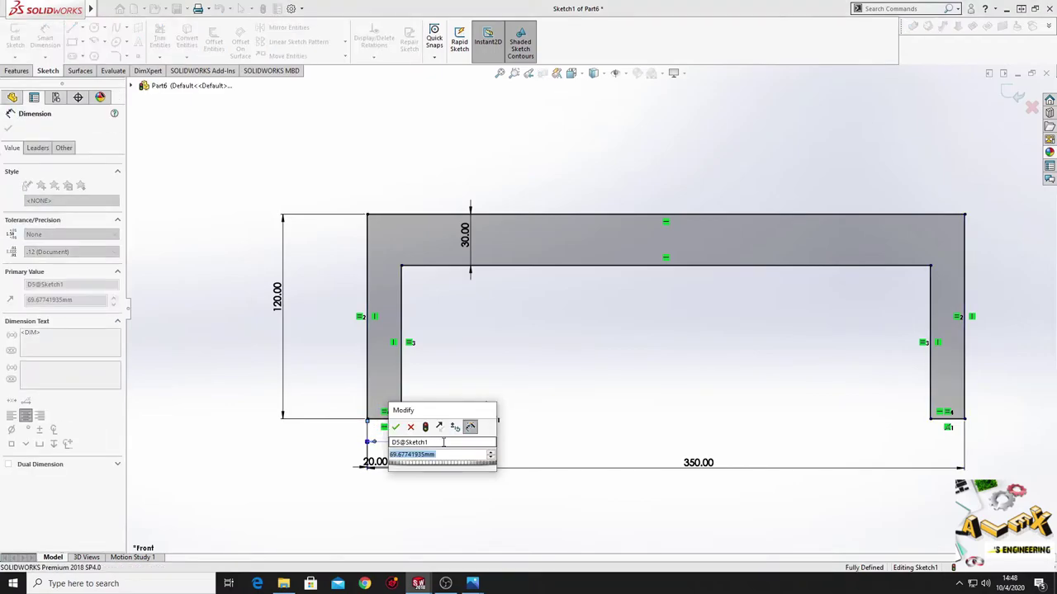
pyautogui.write('1')
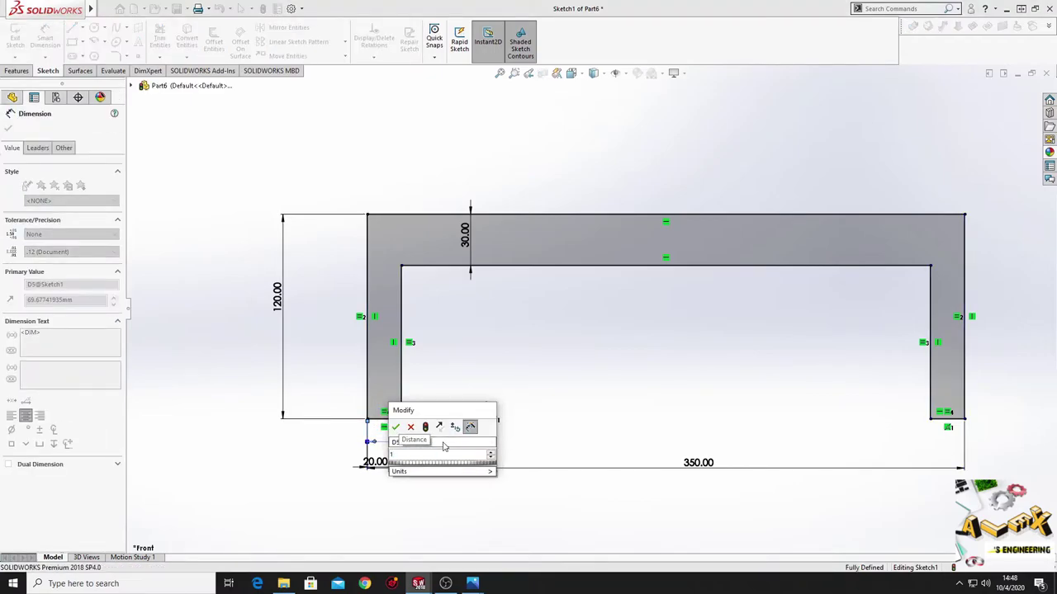
pyautogui.write('75')
pyautogui.press('Return')
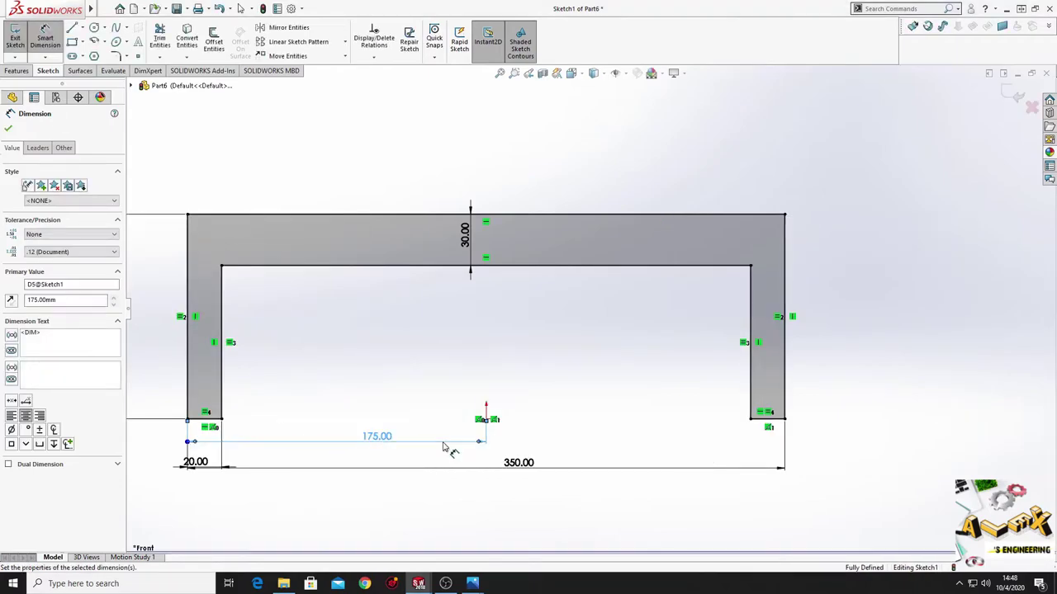
pyautogui.keyDown('ctrl'); pyautogui.moveTo(427, 415); pyautogui.dragTo(452, 357, button='middle'); pyautogui.keyUp('ctrl')
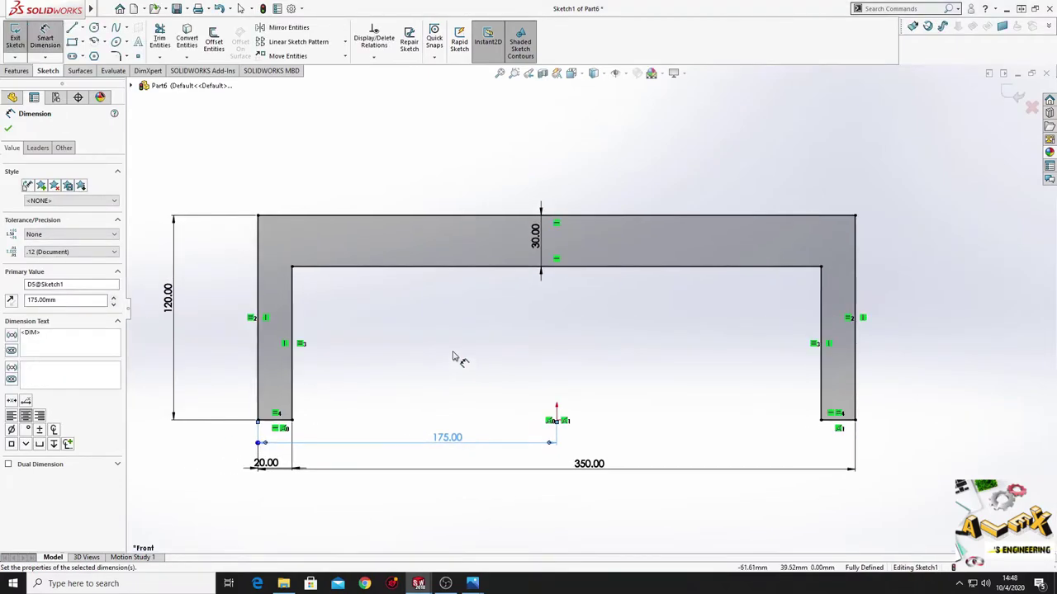
pyautogui.rightClick(392, 320)
pyautogui.click(232, 262)
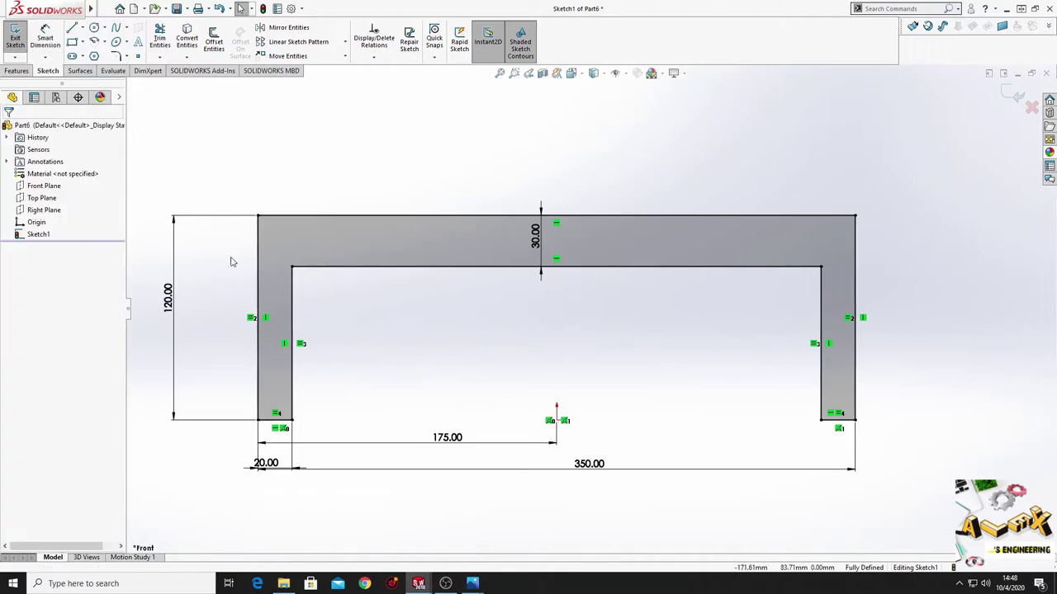
# - Extrude the U-frame sketch 20 mm with Mid Plane to create Boss-Extrude1
pyautogui.click(18, 71)
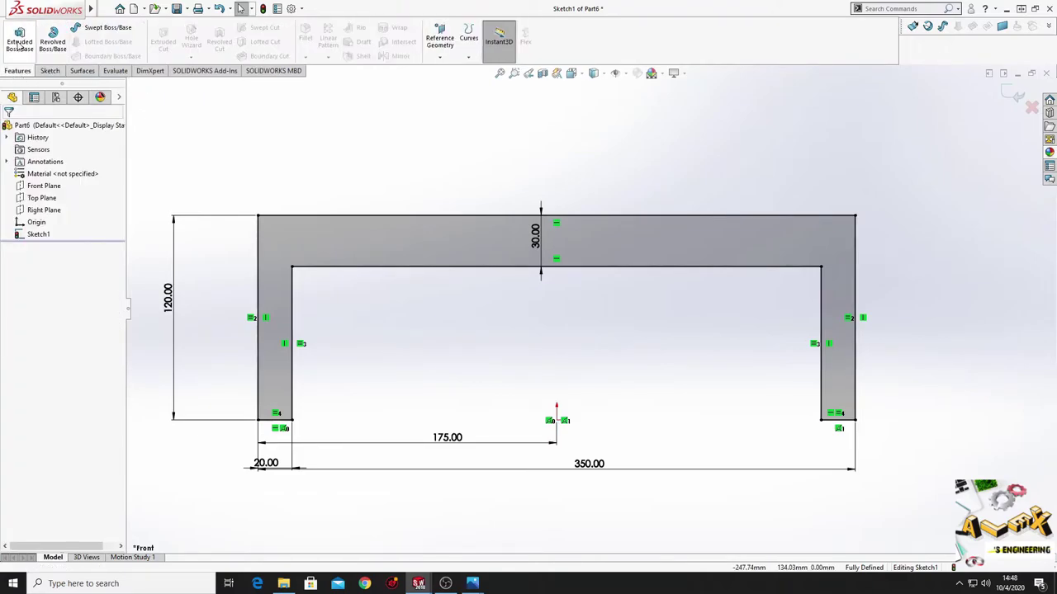
pyautogui.click(19, 41)
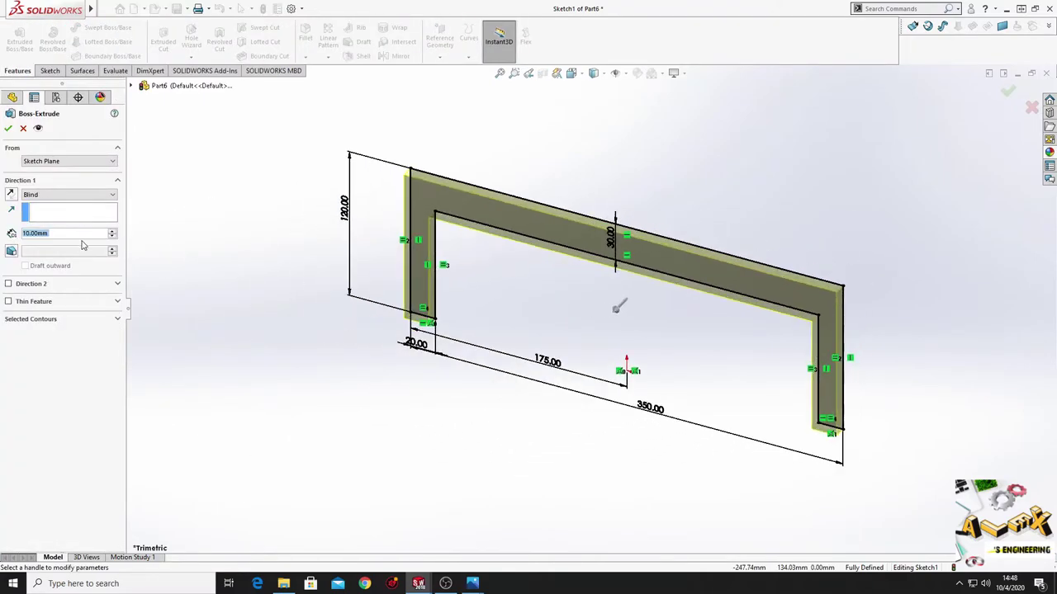
pyautogui.click(73, 195)
pyautogui.click(49, 238)
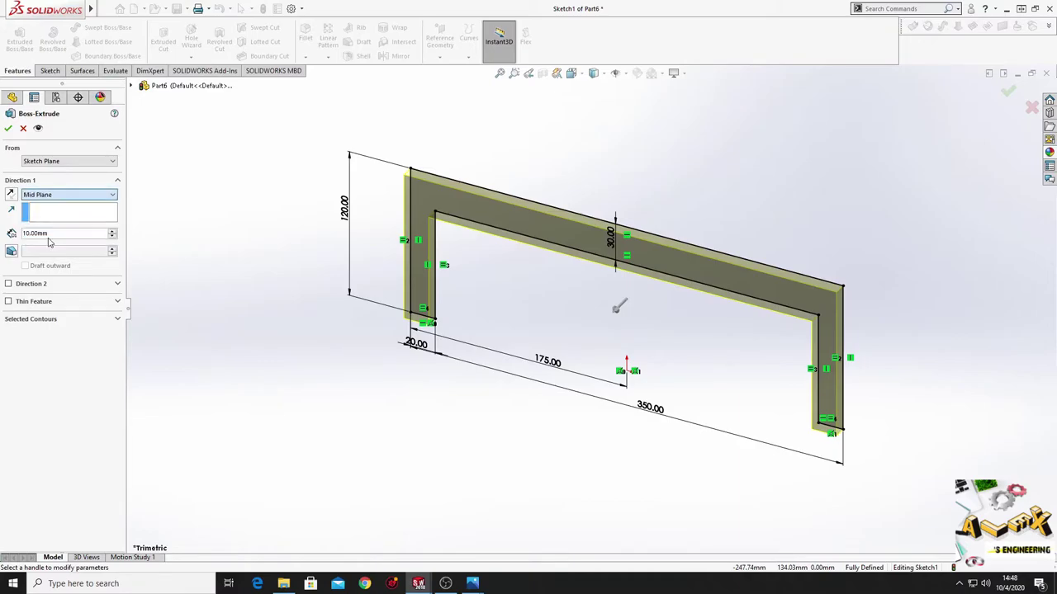
pyautogui.click(64, 238)
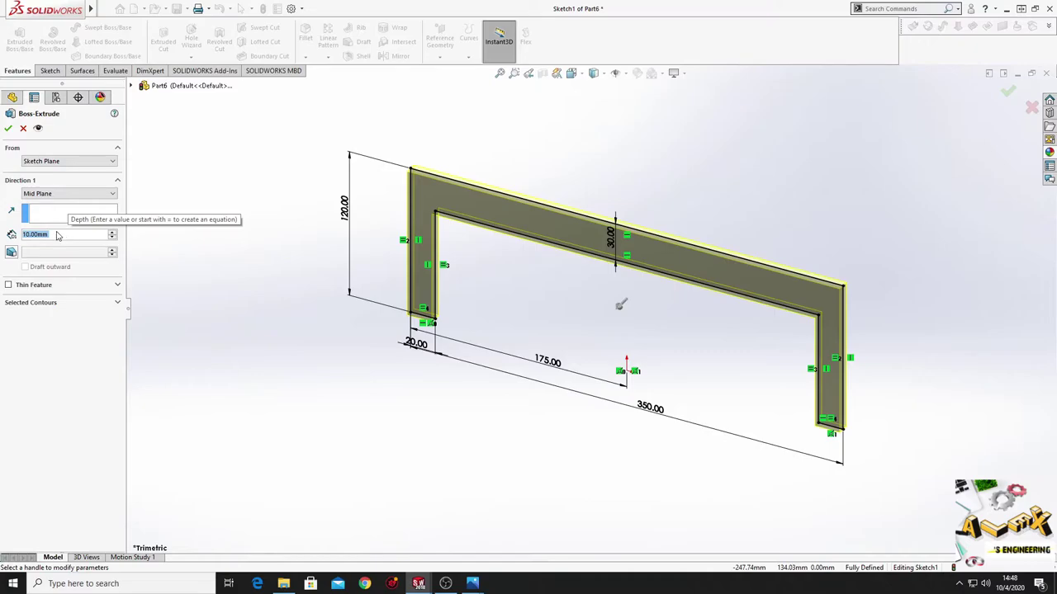
pyautogui.write('20')
pyautogui.press('Return')
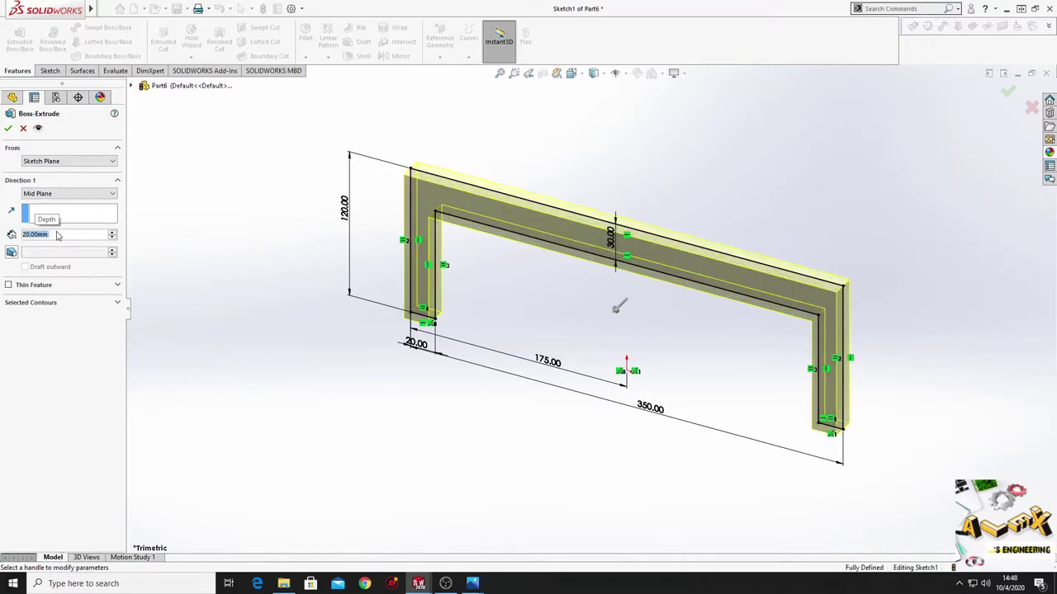
pyautogui.click(8, 130)
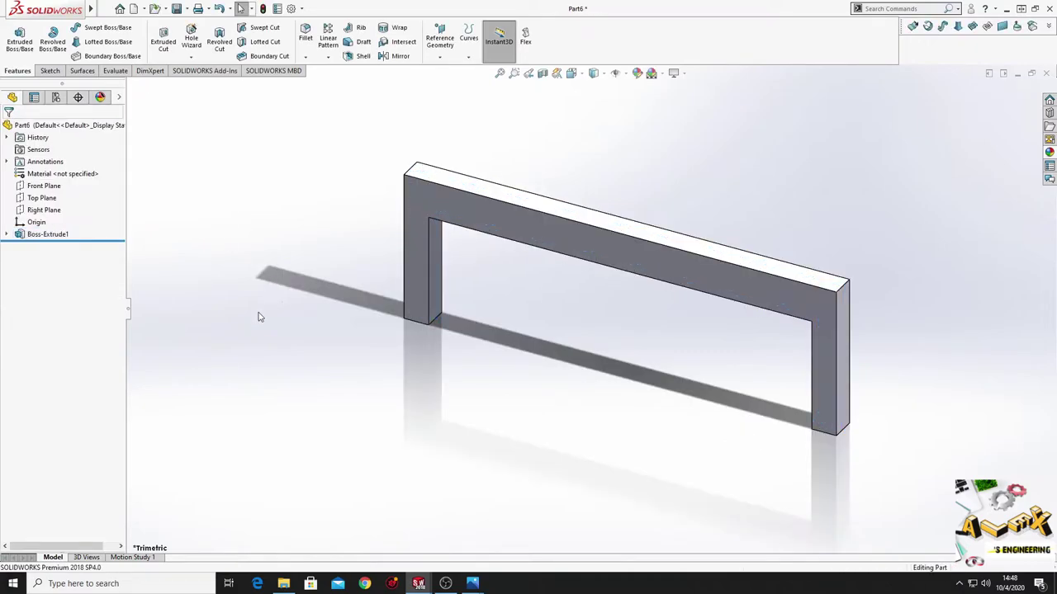
pyautogui.keyDown('ctrl'); pyautogui.moveTo(369, 346); pyautogui.dragTo(319, 338, button='middle'); pyautogui.keyUp('ctrl')
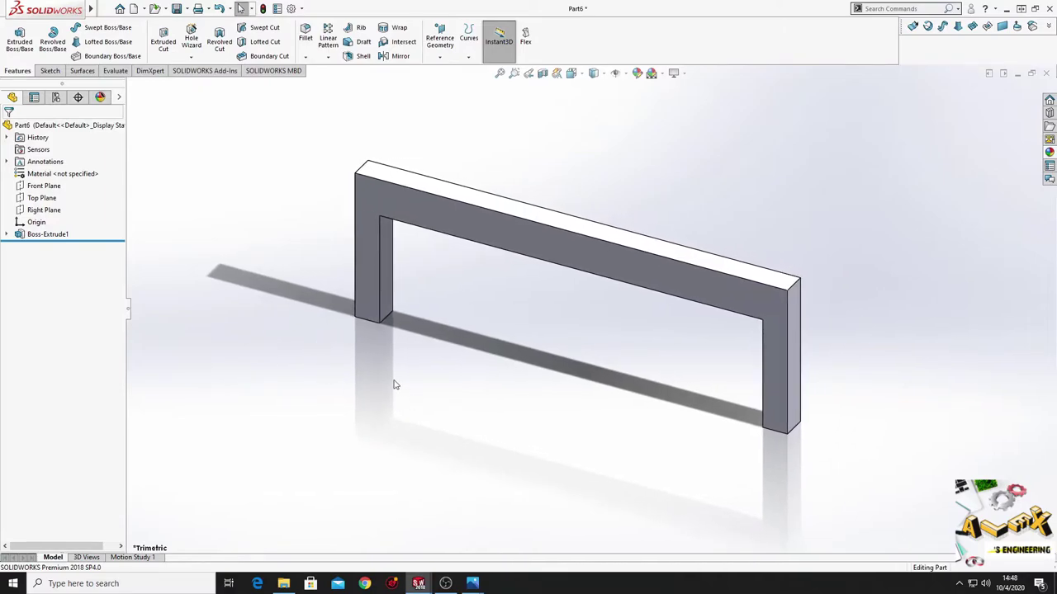
# - Apply a dark red (192-0-0) appearance to Boss-Extrude1 and orbit to a tilted view
pyautogui.rightClick(370, 277)
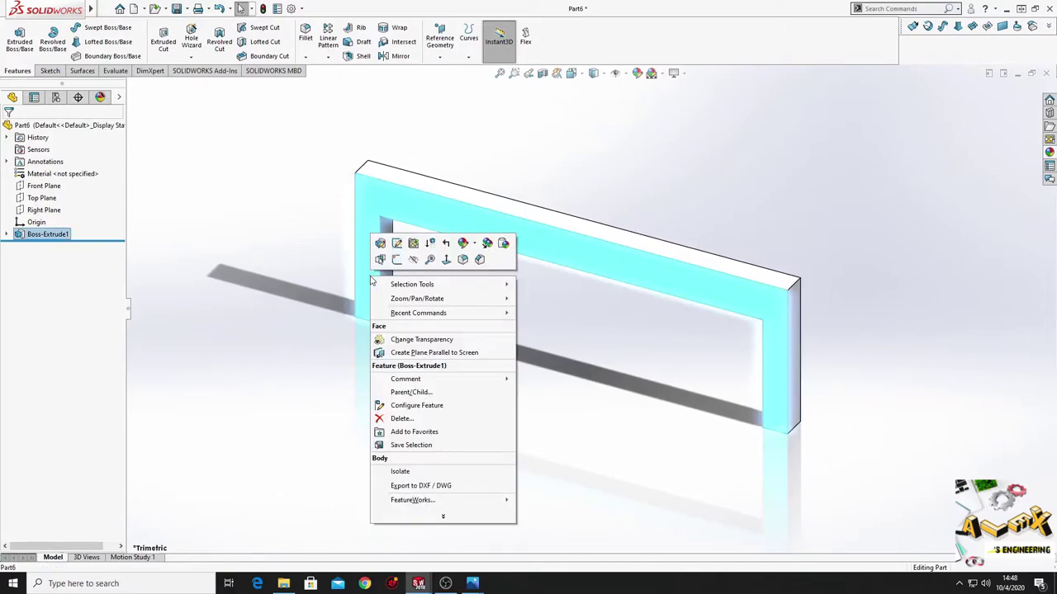
pyautogui.click(465, 247)
pyautogui.click(489, 280)
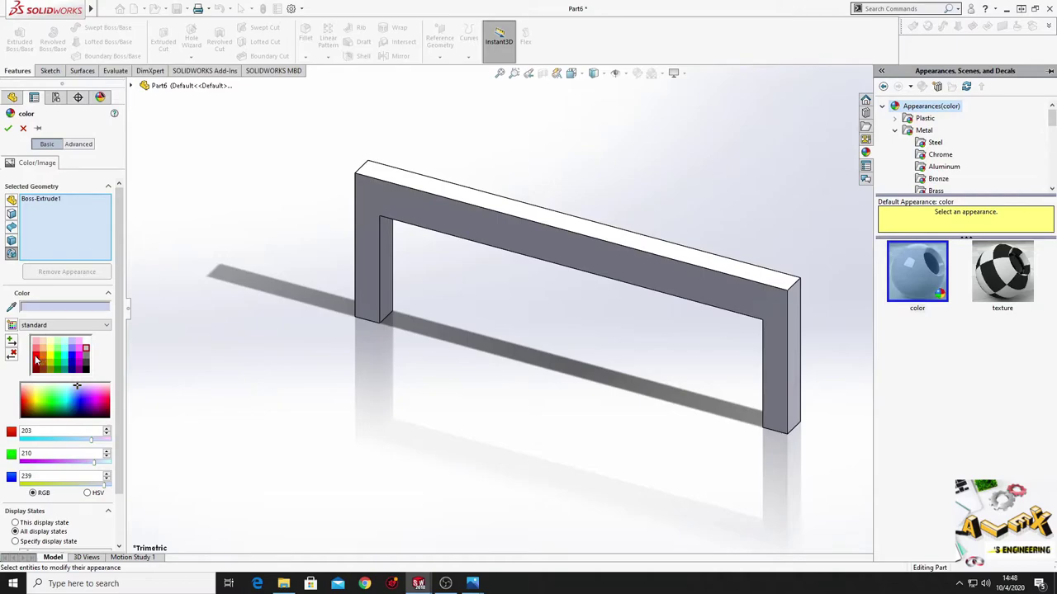
pyautogui.click(36, 360)
pyautogui.click(38, 365)
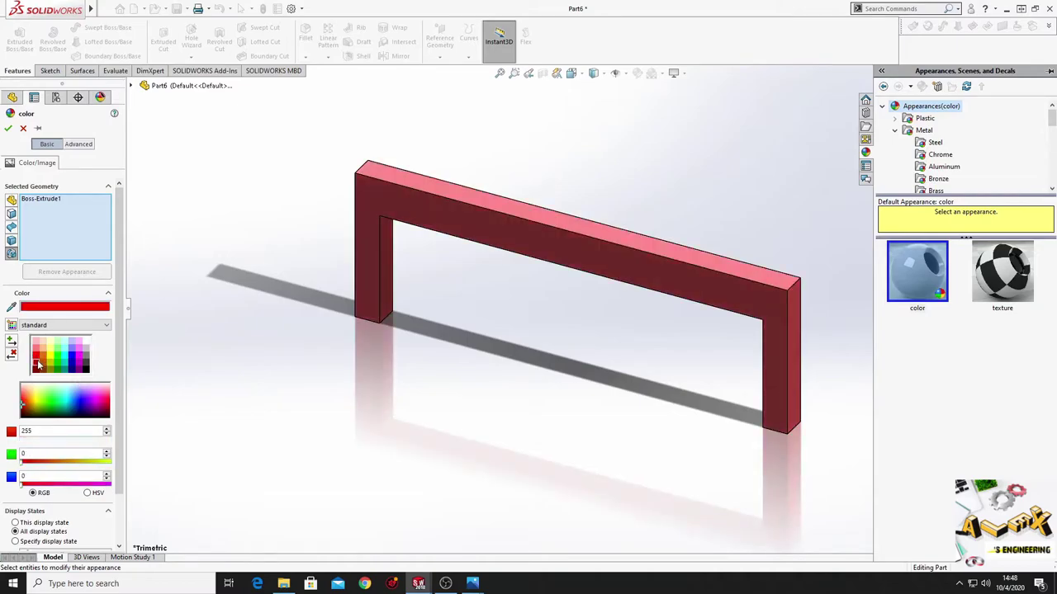
pyautogui.click(8, 128)
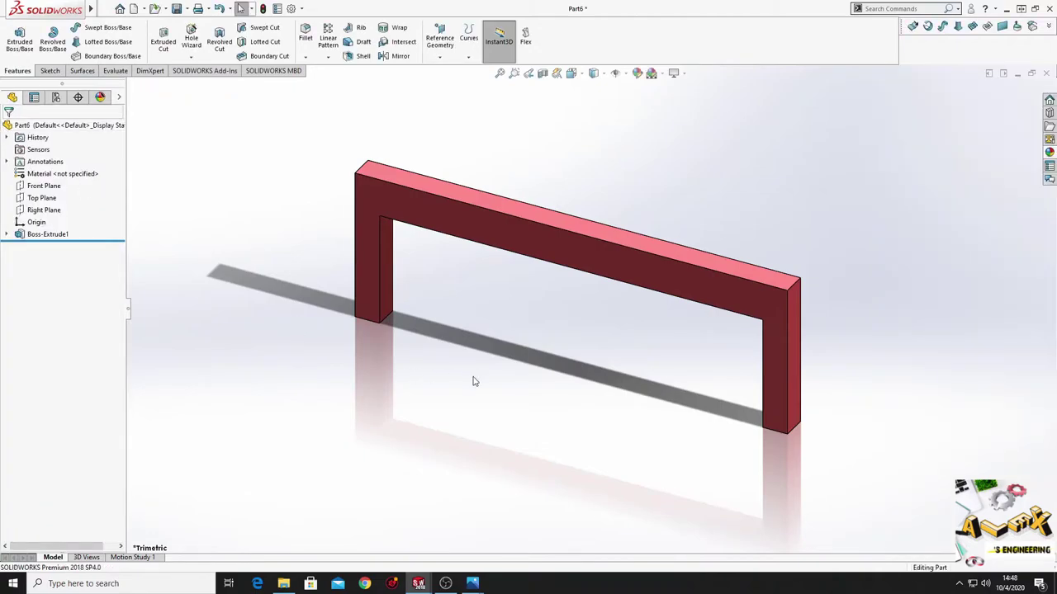
pyautogui.moveTo(474, 381)
pyautogui.mouseDown(button='middle')
pyautogui.moveTo(427, 356)
pyautogui.moveTo(484, 332)
pyautogui.moveTo(551, 353)
pyautogui.moveTo(511, 302)
pyautogui.mouseUp(button='middle')
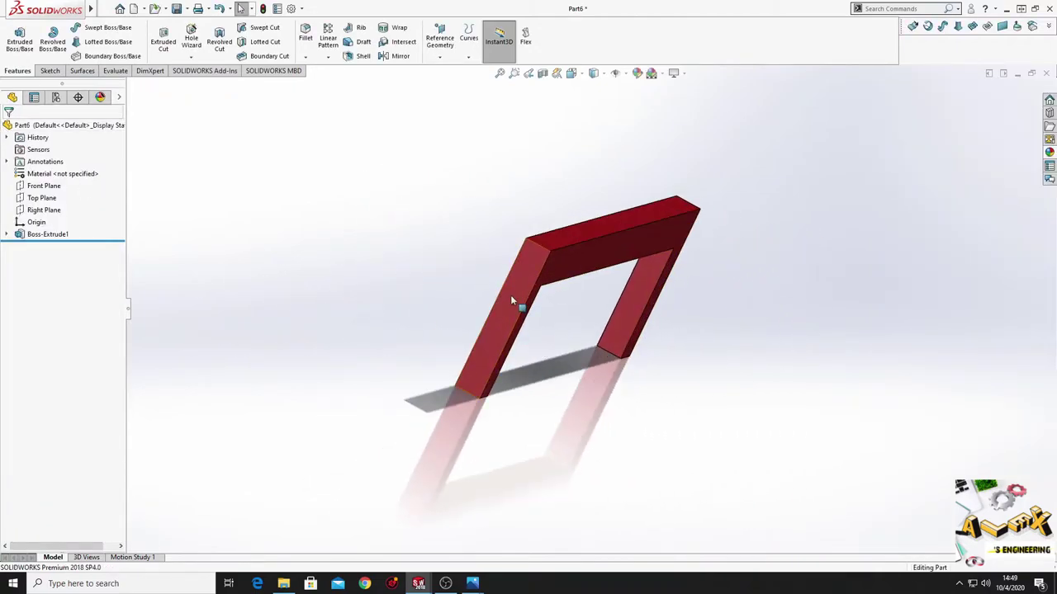
pyautogui.click(512, 302)
# - On the leg face, viewed Normal To, sketch a closed eight-line dovetail-notched contour with Line
pyautogui.click(555, 246)
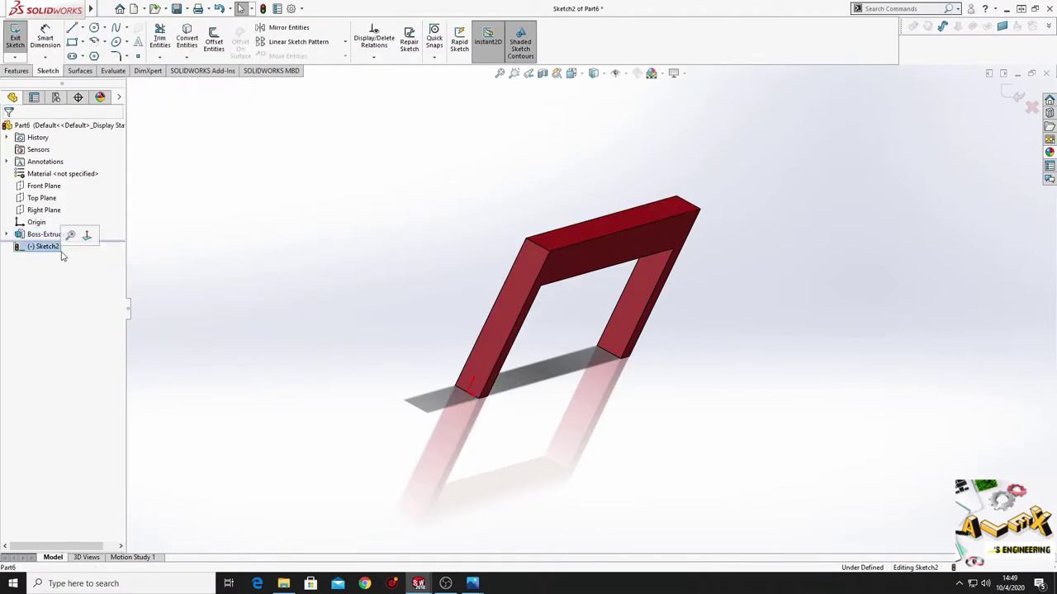
pyautogui.click(87, 235)
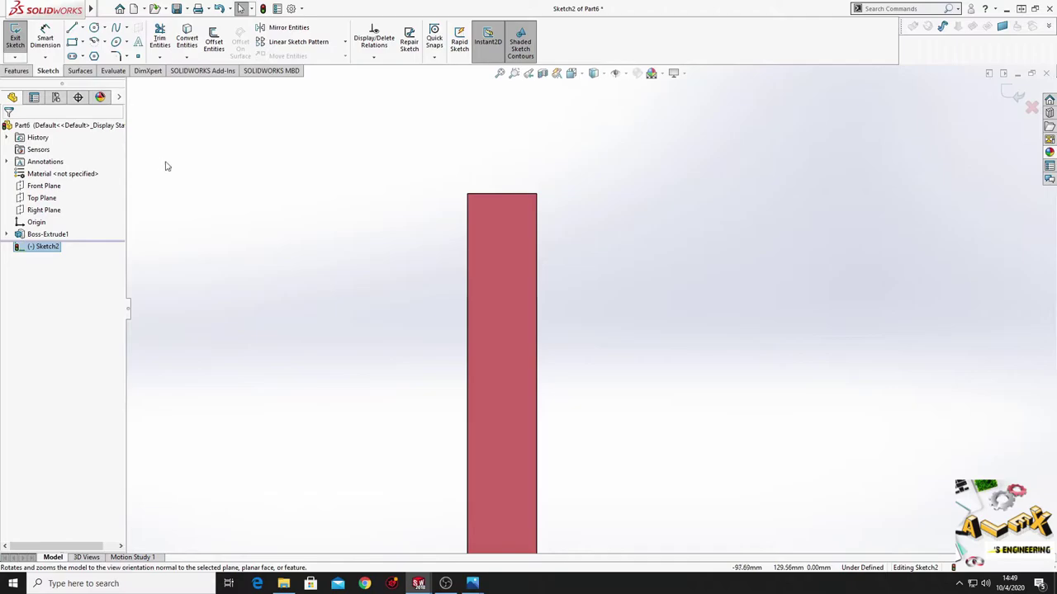
pyautogui.click(71, 28)
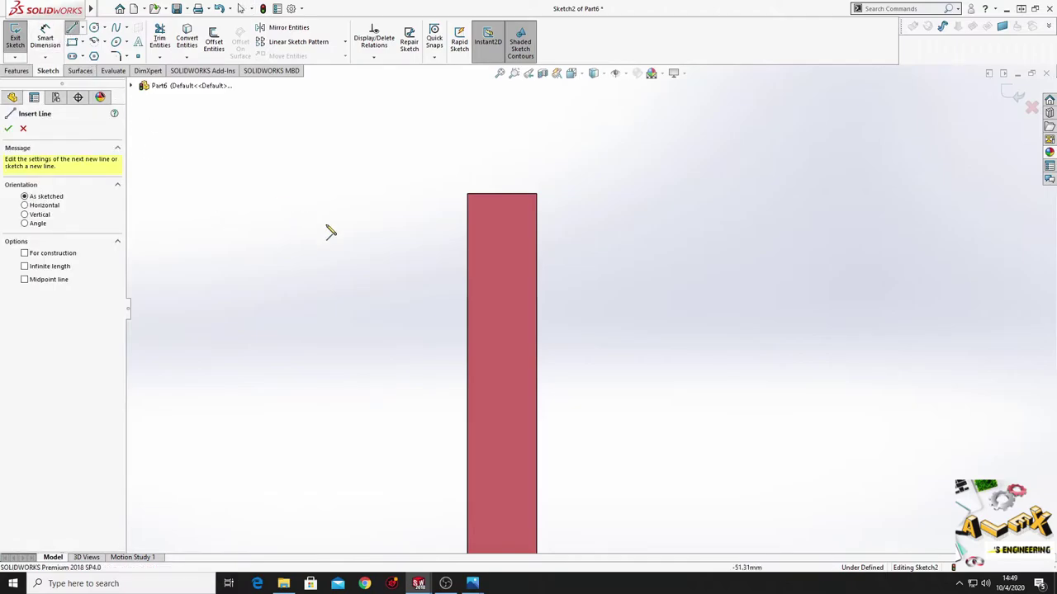
pyautogui.click(468, 147)
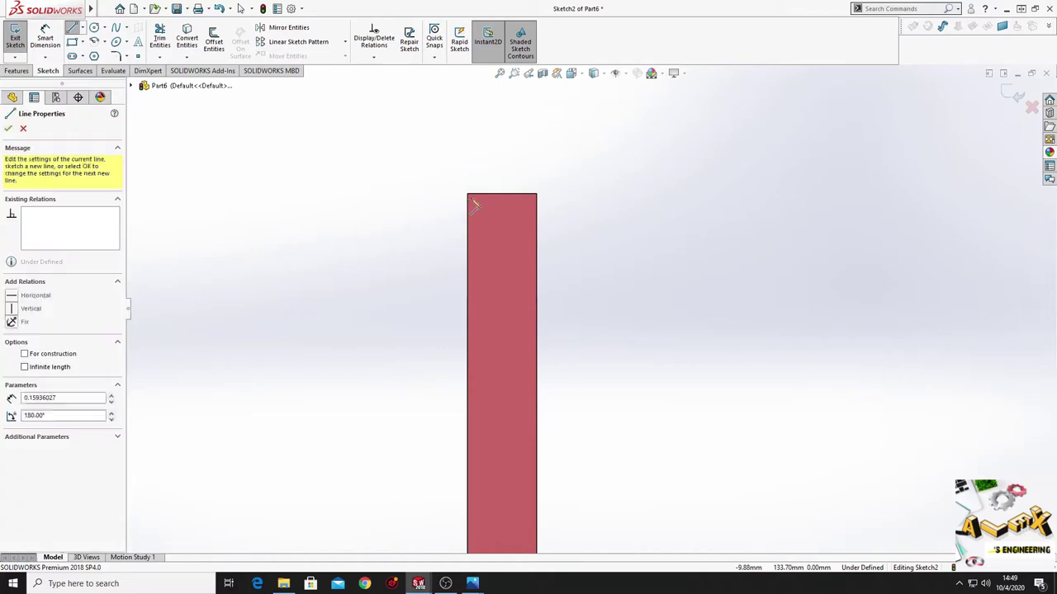
pyautogui.click(468, 256)
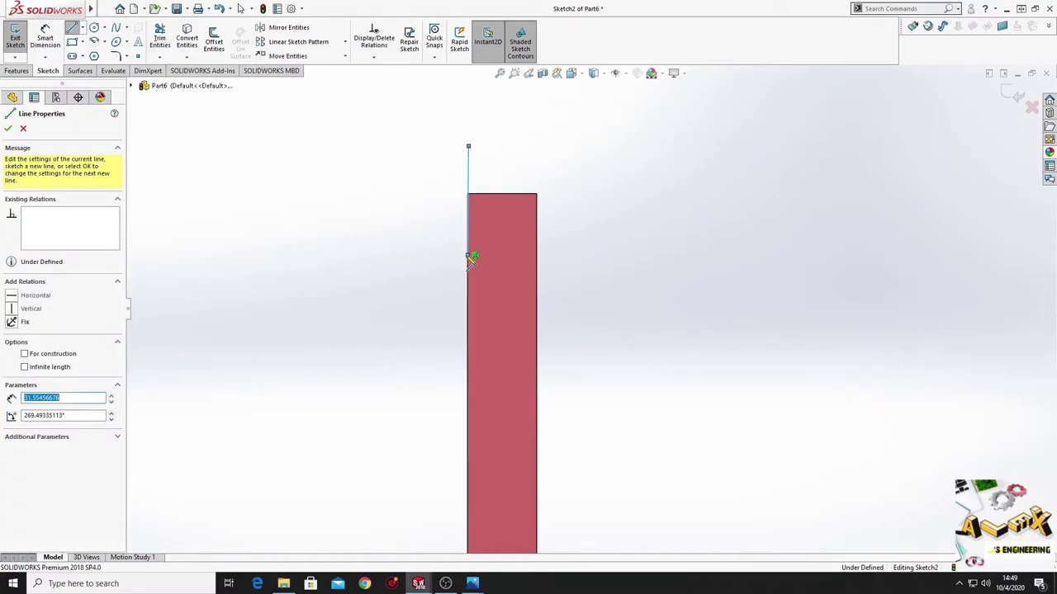
pyautogui.click(367, 255)
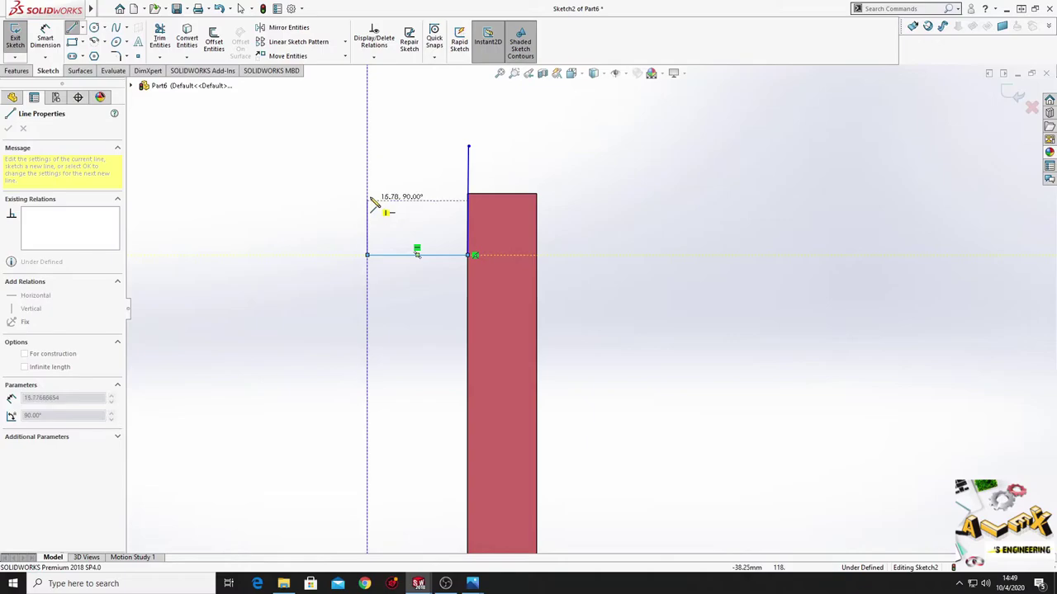
pyautogui.click(367, 204)
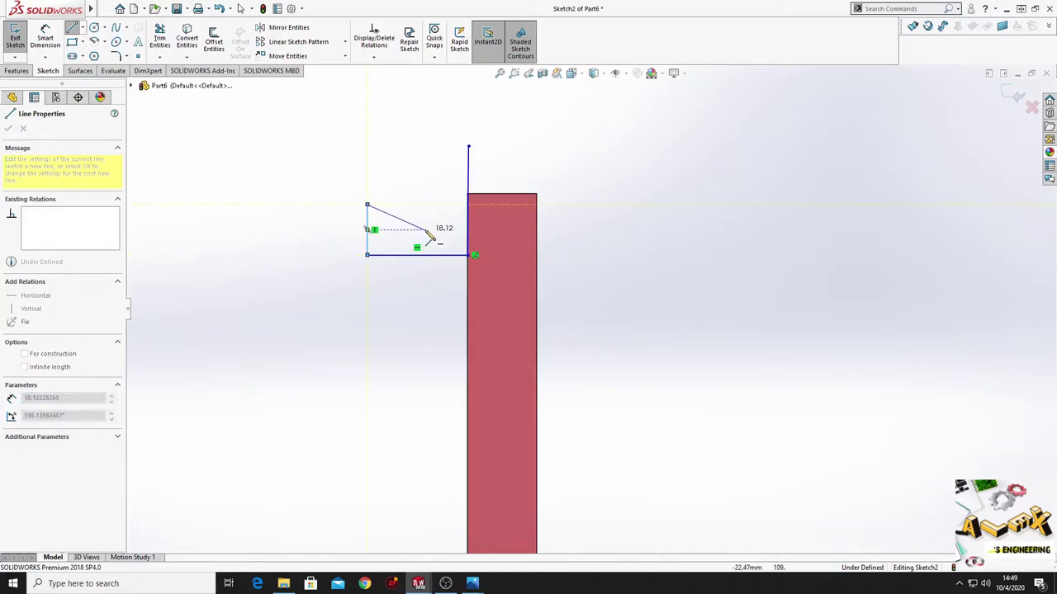
pyautogui.click(431, 230)
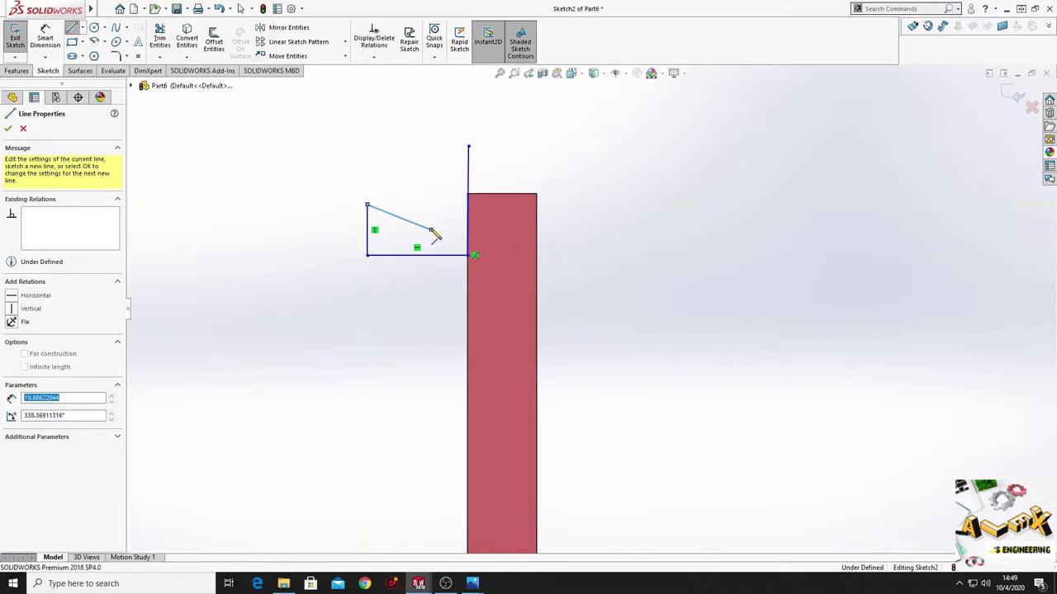
pyautogui.click(431, 162)
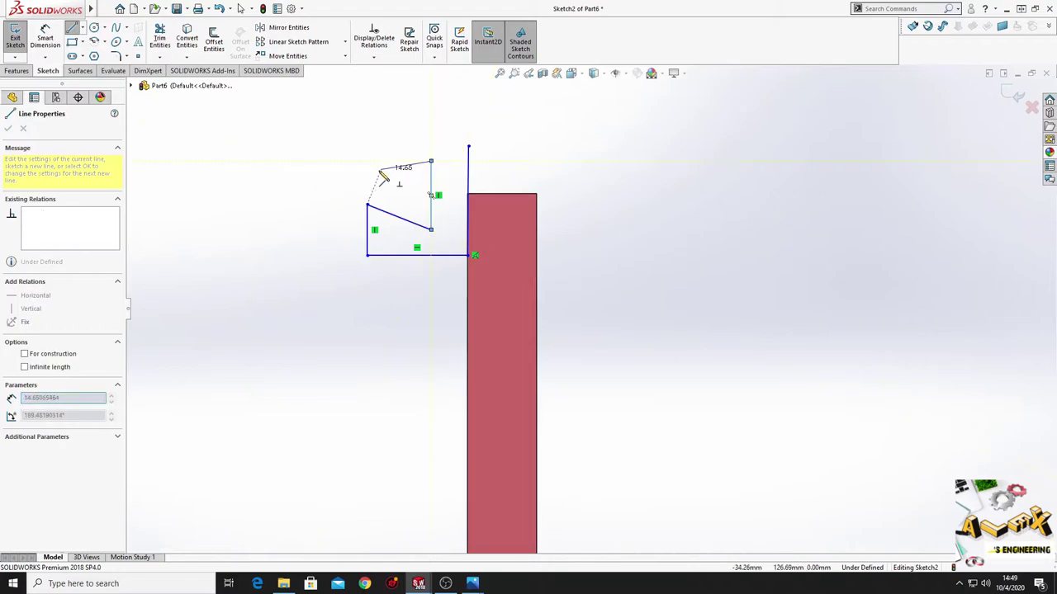
pyautogui.click(367, 168)
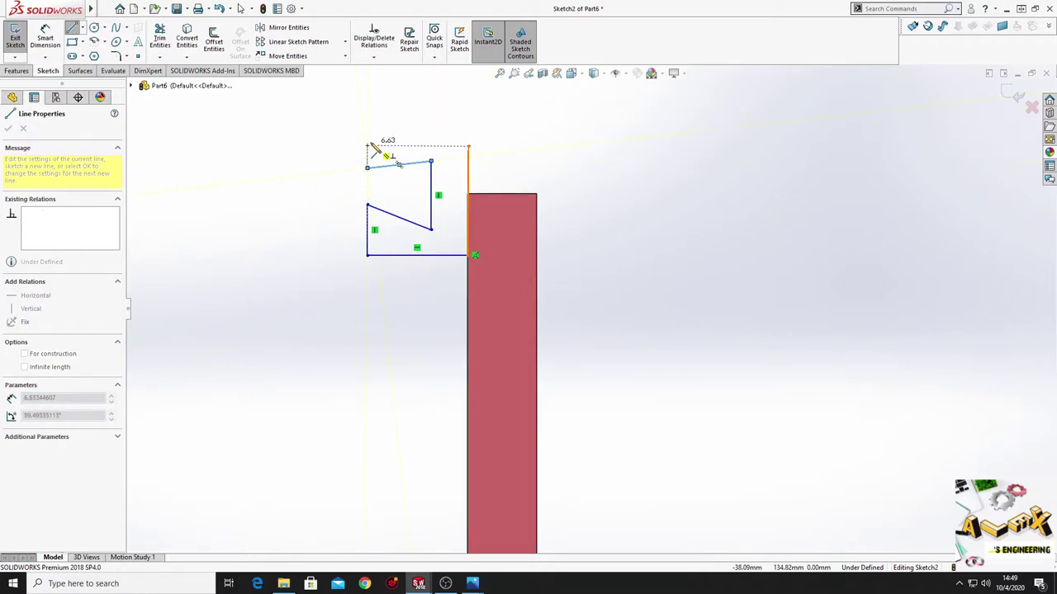
pyautogui.click(367, 146)
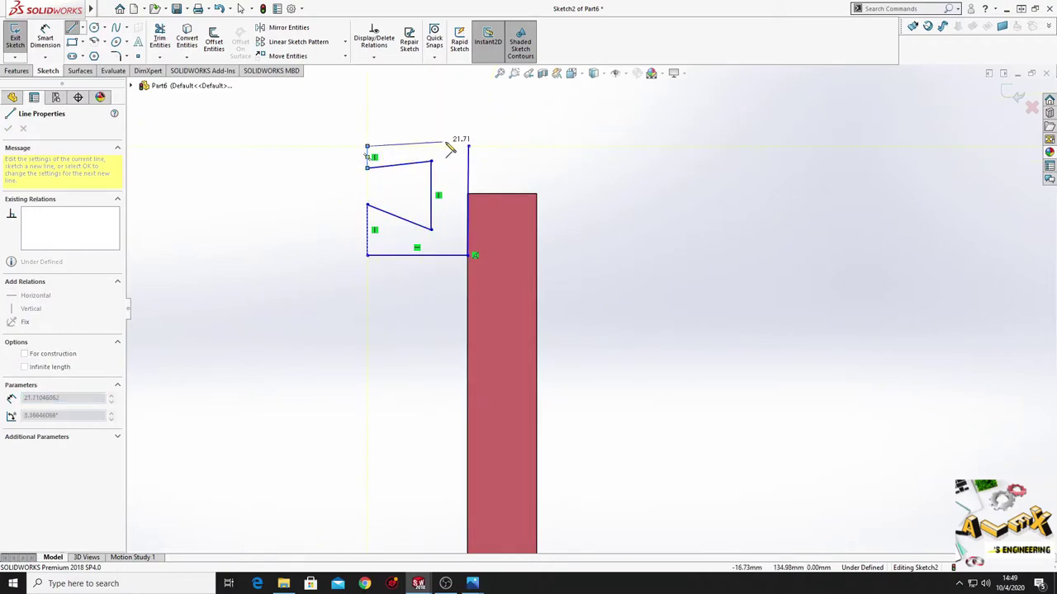
pyautogui.click(468, 146)
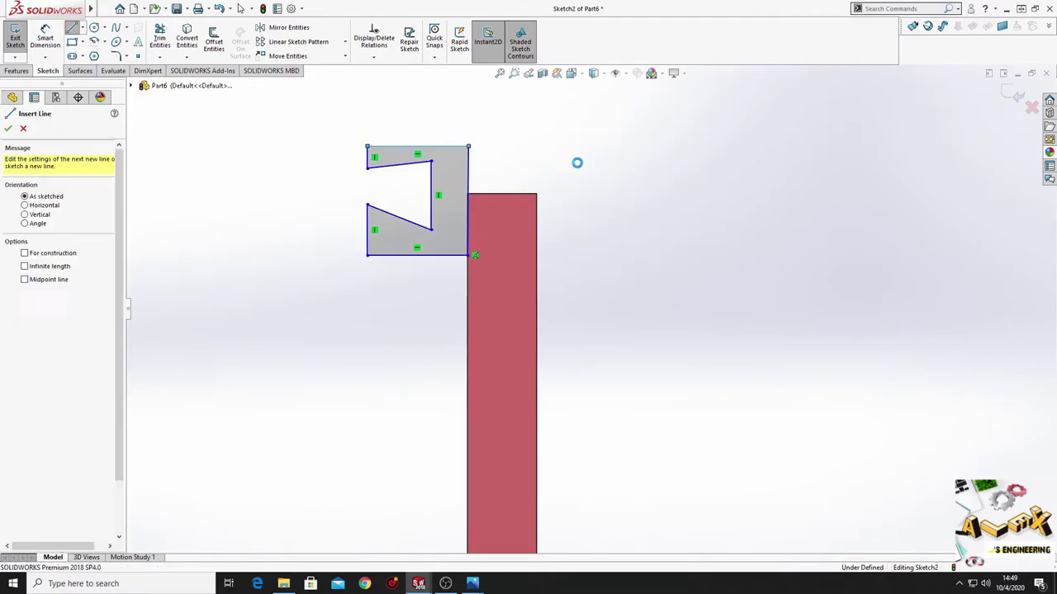
pyautogui.press('Escape')
# - Dimension the notch's inner vertical edge to 30 mm
pyautogui.click(47, 39)
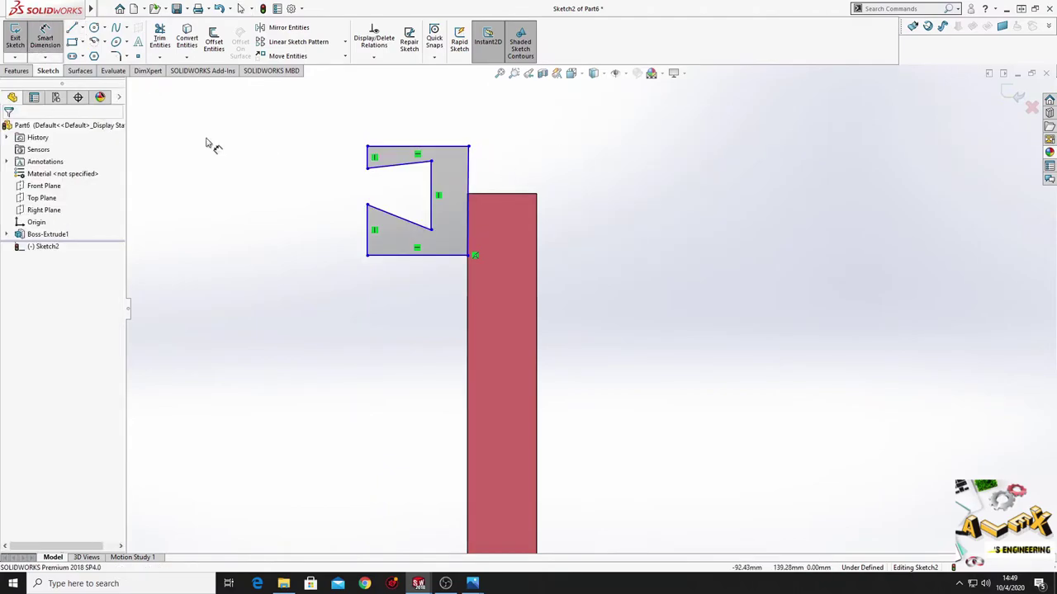
pyautogui.keyDown('ctrl'); pyautogui.moveTo(489, 248); pyautogui.dragTo(477, 244, button='middle'); pyautogui.keyUp('ctrl')
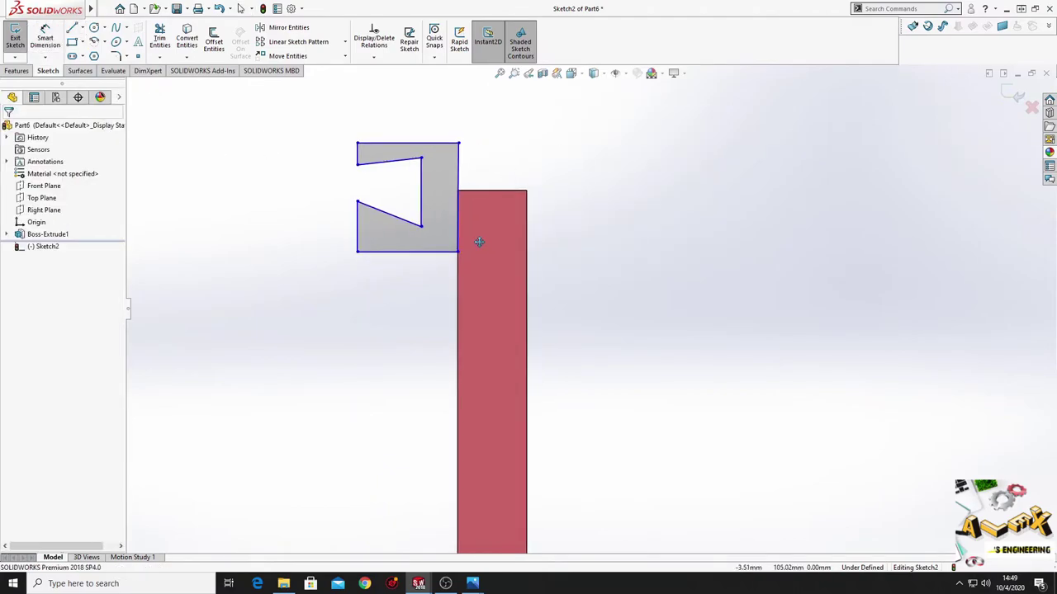
pyautogui.click(419, 192)
pyautogui.click(495, 182)
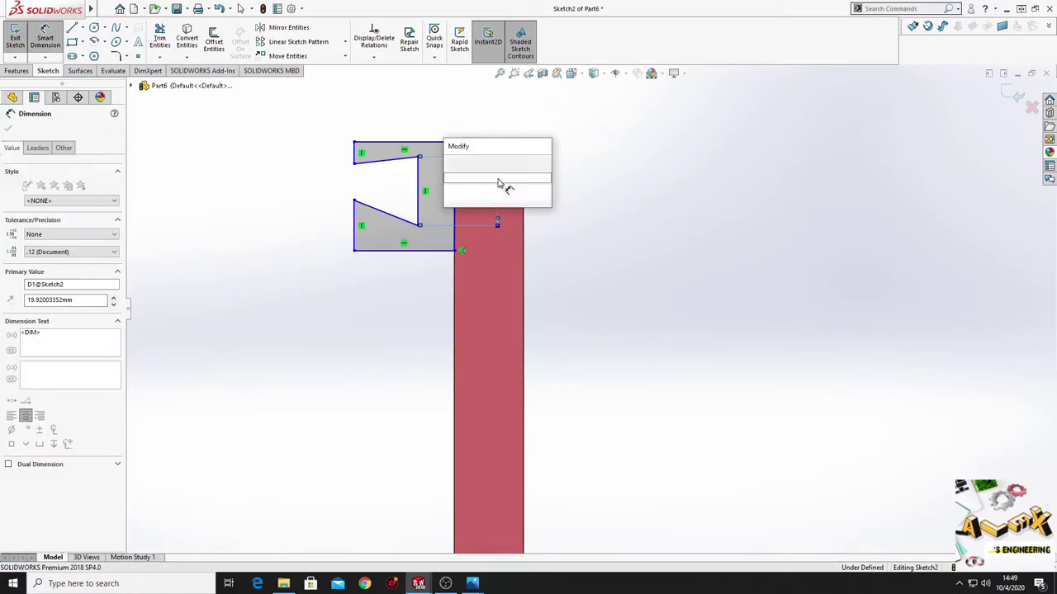
pyautogui.write('30')
pyautogui.press('Return')
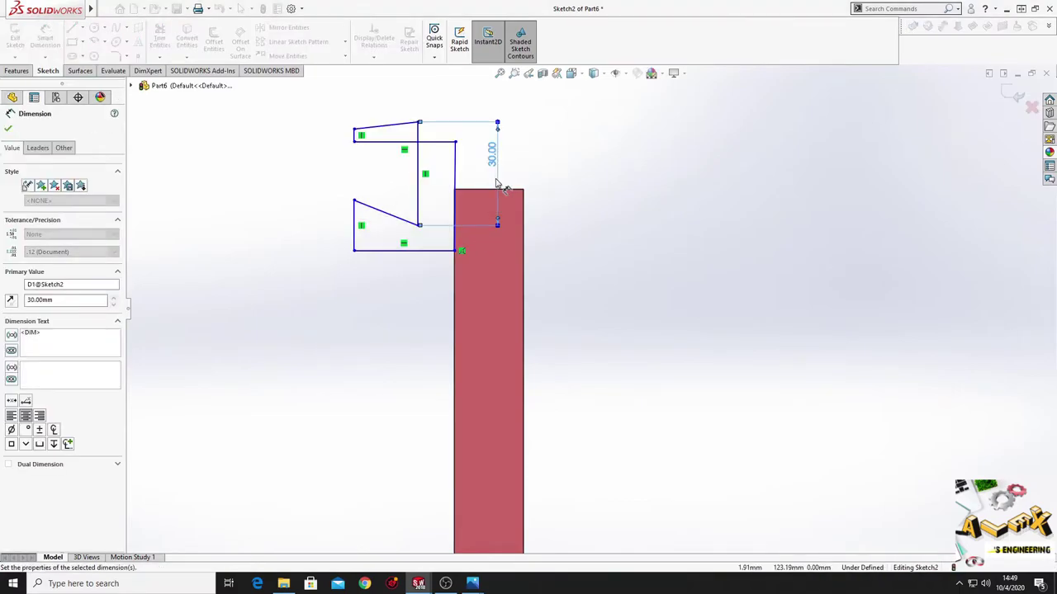
pyautogui.rightClick(583, 145)
pyautogui.click(606, 179)
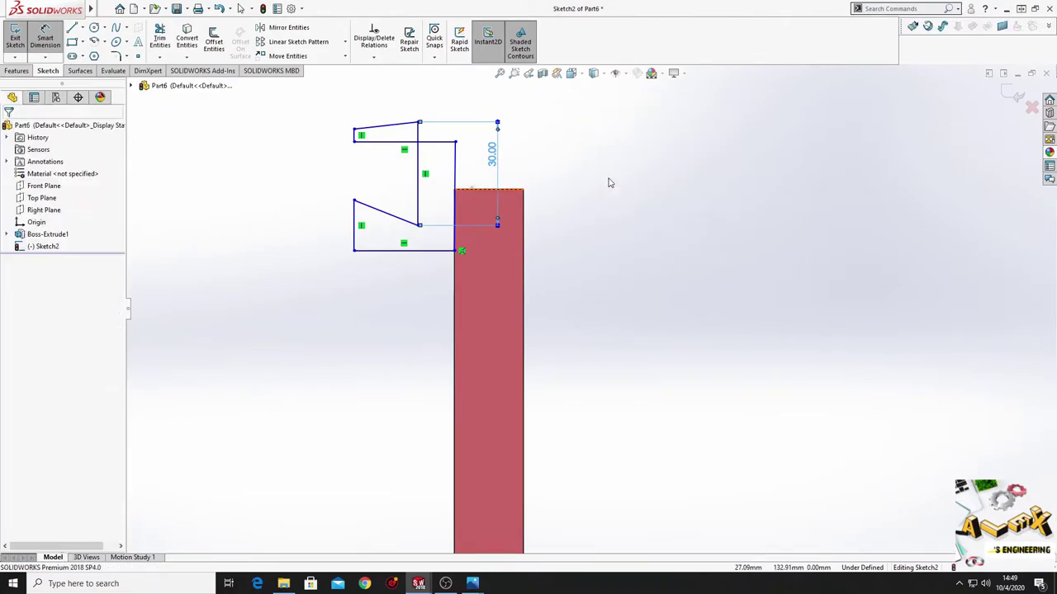
# - Raise the profile's top edge and dimension both short left vertical edges to 12.5 mm
pyautogui.keyDown('ctrl'); pyautogui.moveTo(445, 149); pyautogui.dragTo(441, 223, button='middle'); pyautogui.keyUp('ctrl')
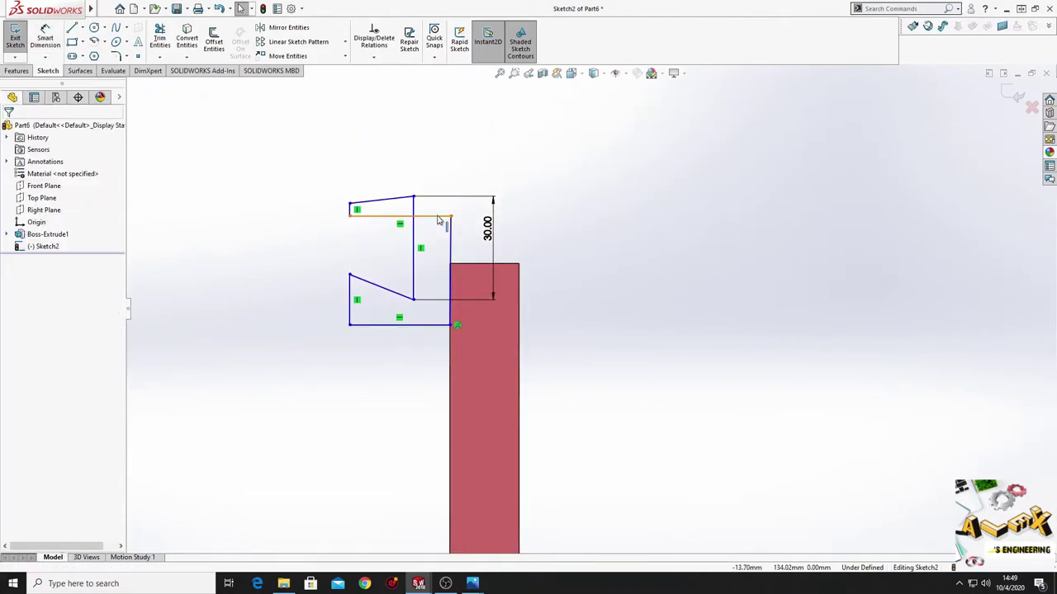
pyautogui.moveTo(438, 219); pyautogui.dragTo(439, 175)
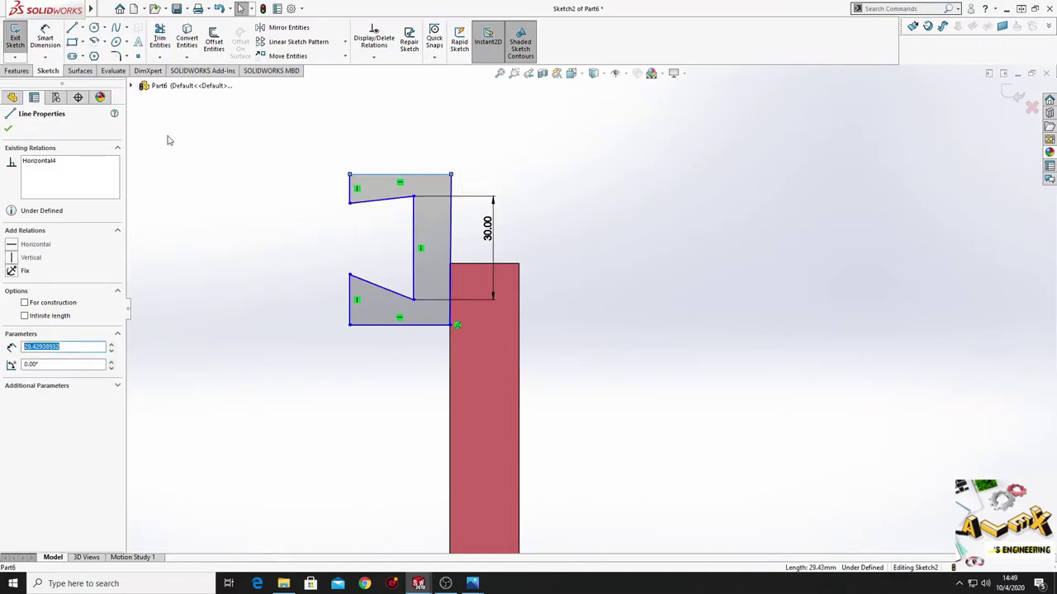
pyautogui.click(44, 37)
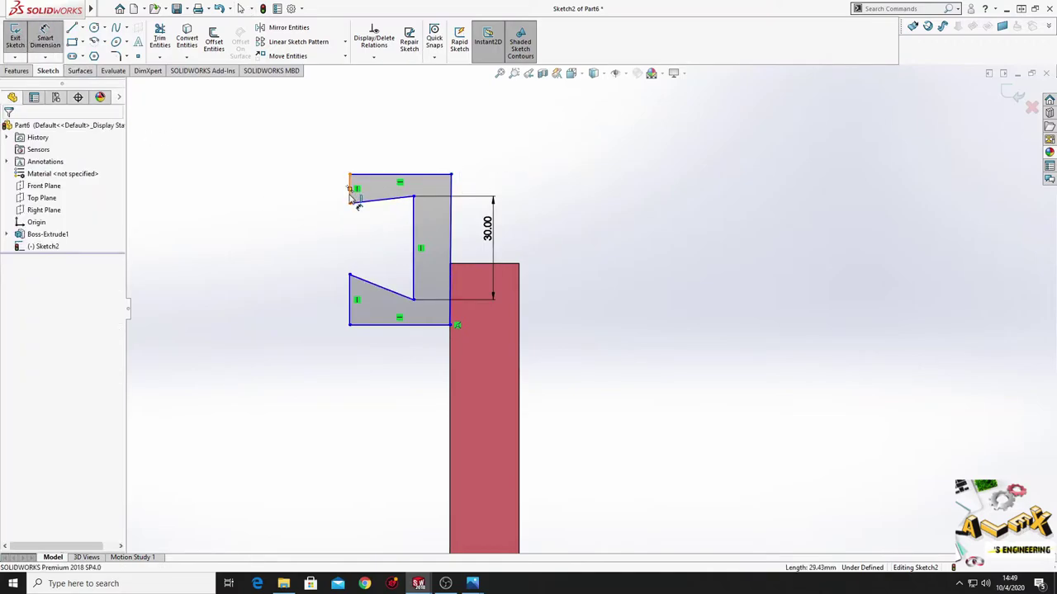
pyautogui.click(350, 190)
pyautogui.click(289, 202)
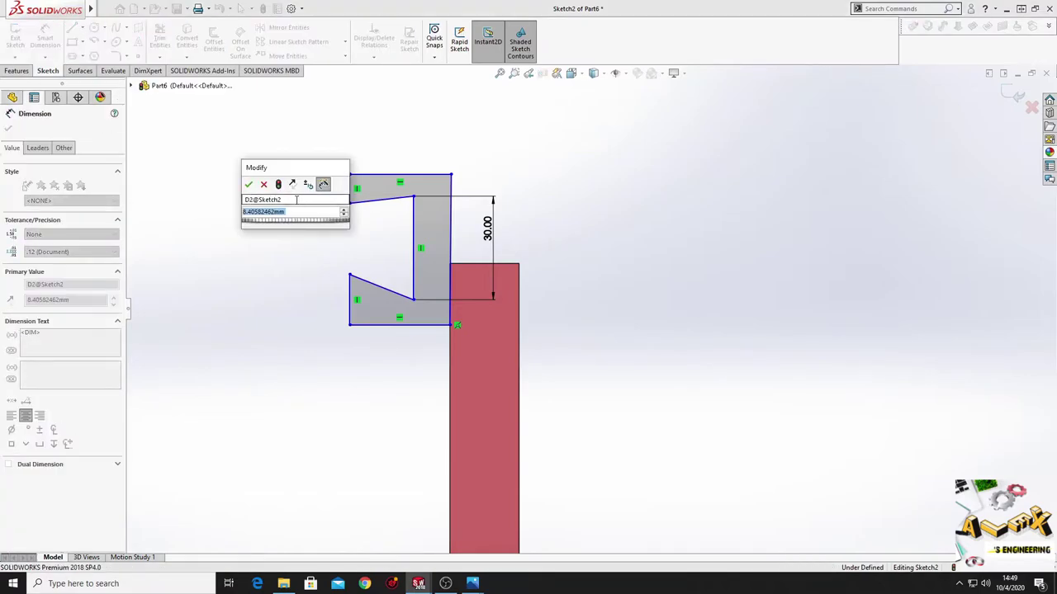
pyautogui.write('12.5')
pyautogui.press('Return')
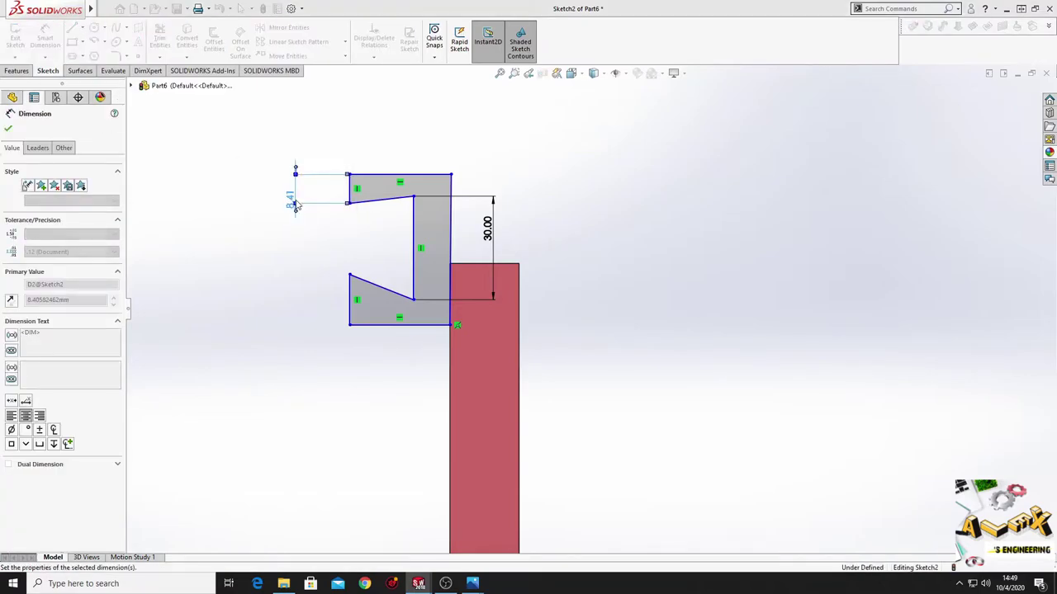
pyautogui.click(349, 312)
pyautogui.click(274, 310)
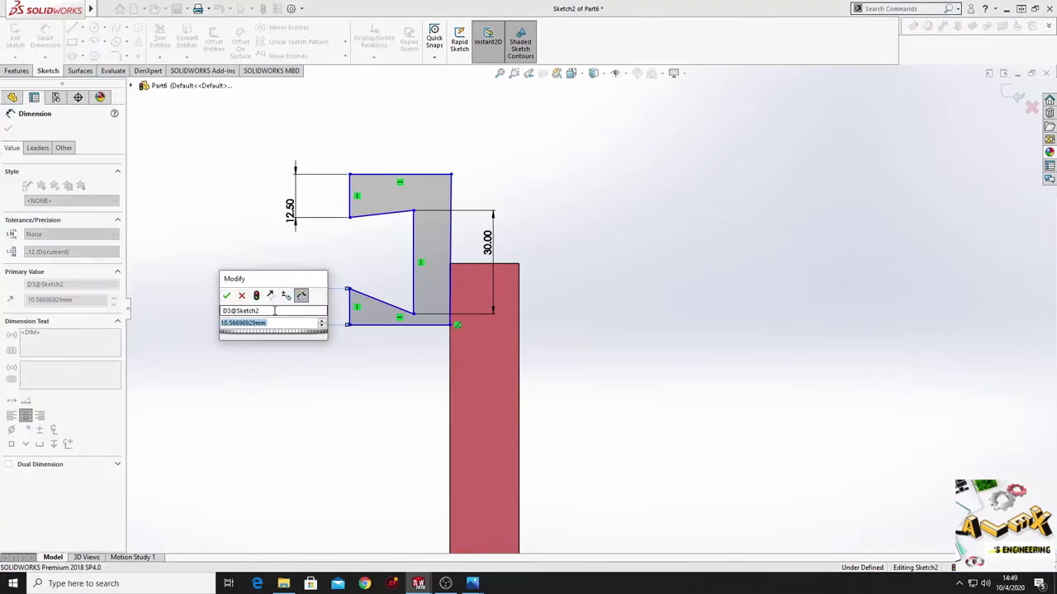
pyautogui.write('12.')
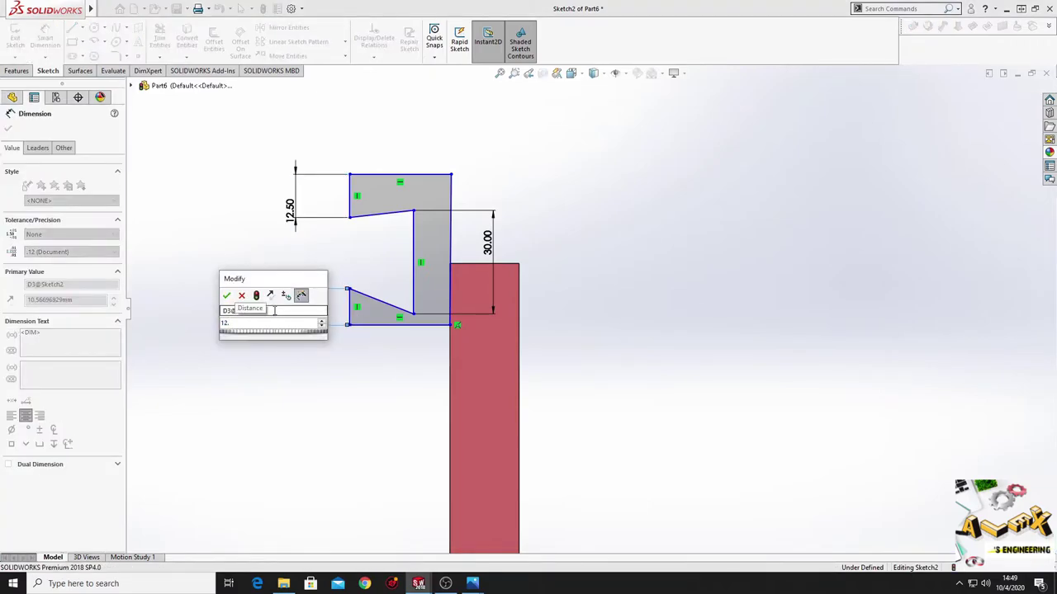
pyautogui.write('5')
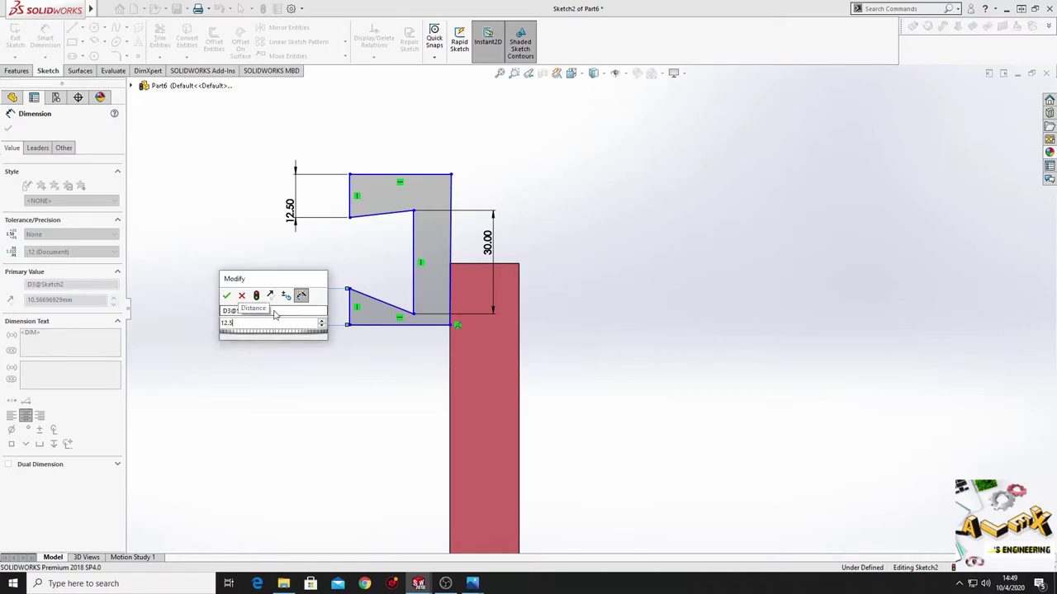
pyautogui.press('Return')
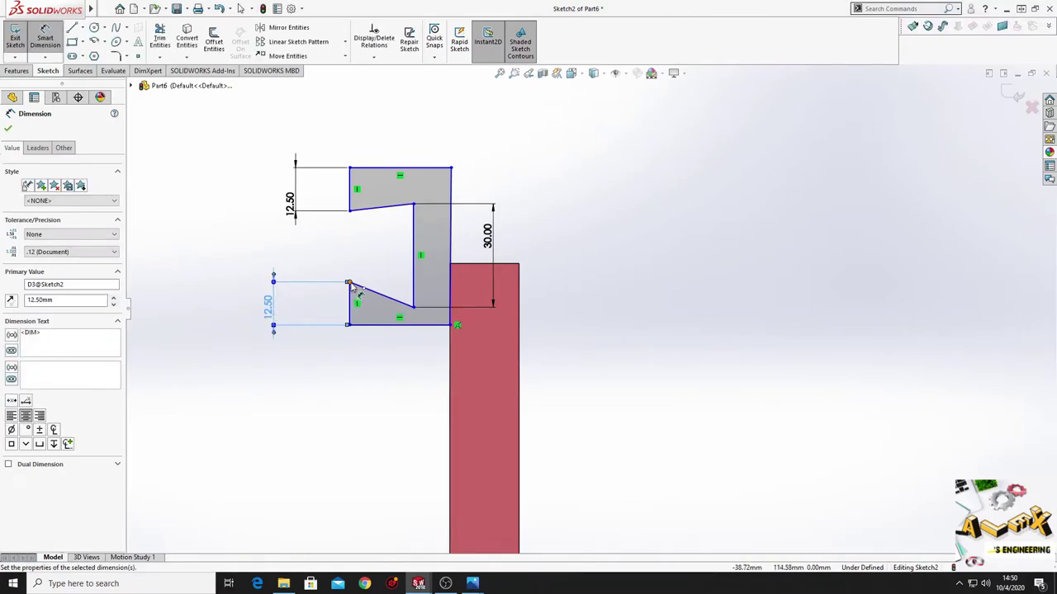
# - Set the notch opening to 15 mm and the notch depth to 15 mm
pyautogui.click(349, 283)
pyautogui.click(350, 210)
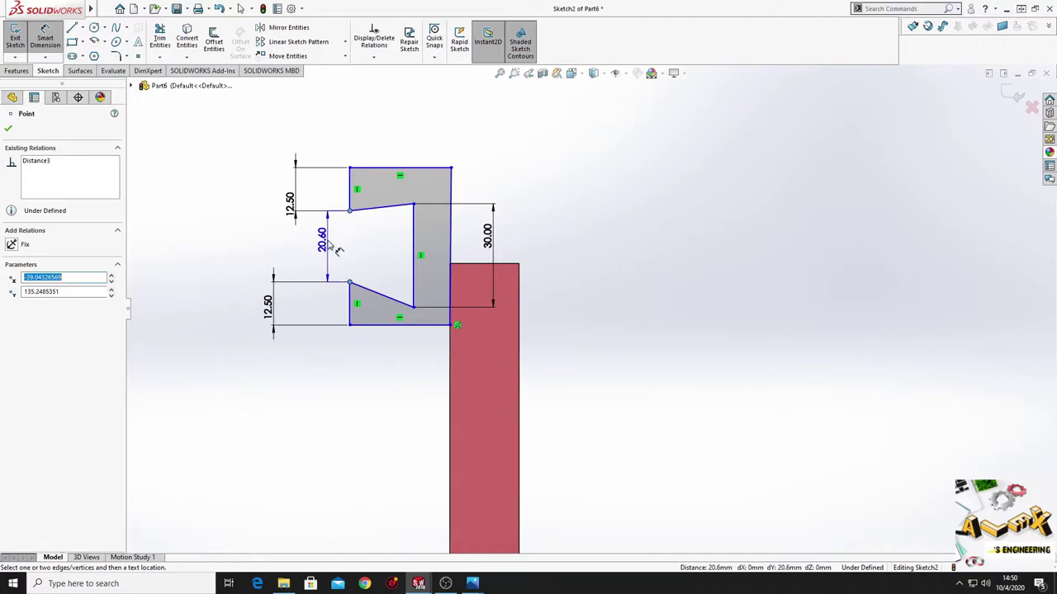
pyautogui.click(328, 240)
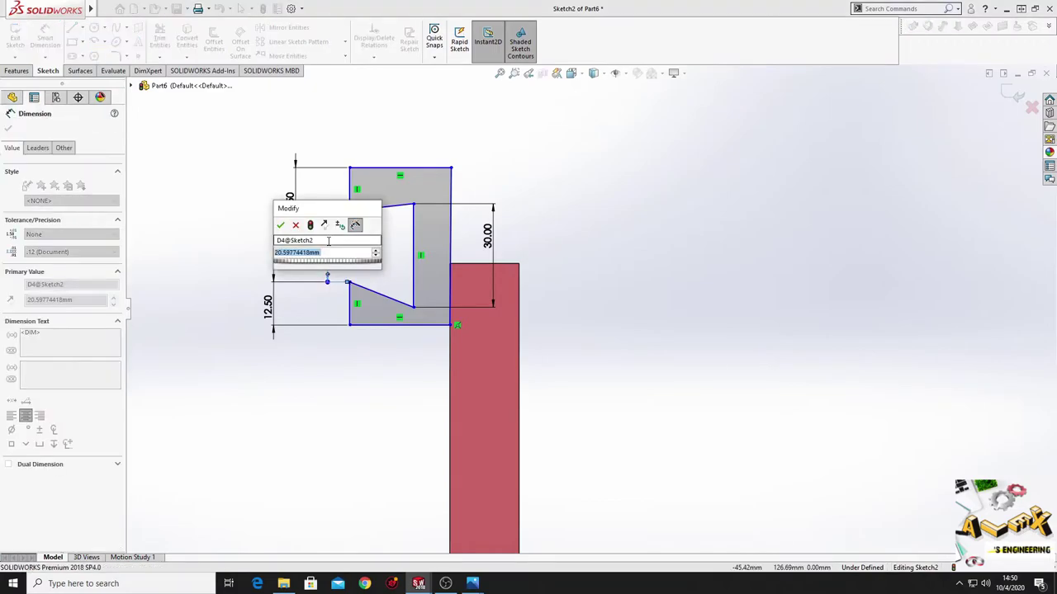
pyautogui.write('15')
pyautogui.press('Return')
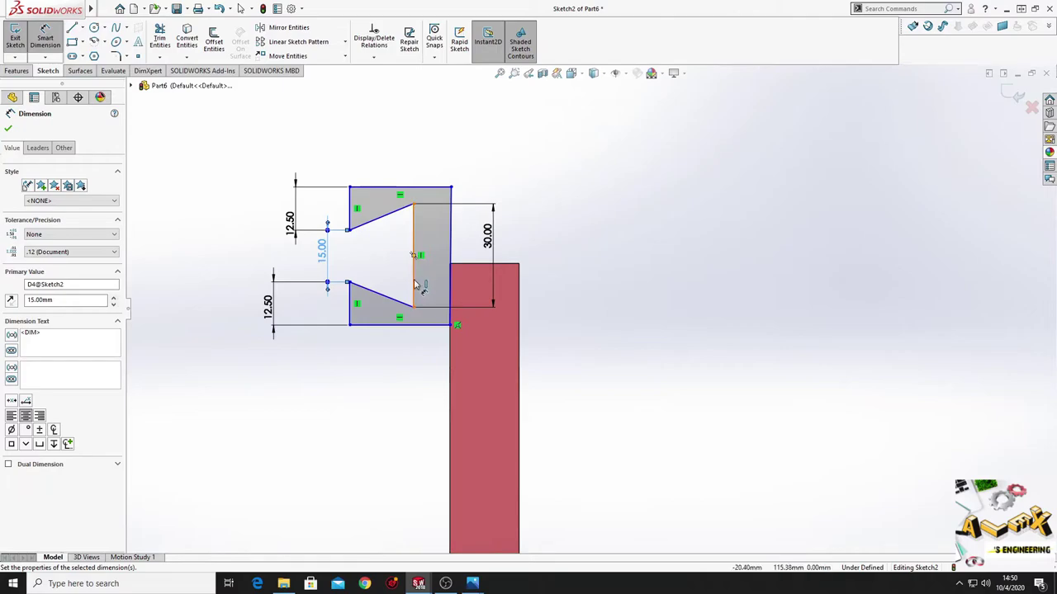
pyautogui.moveTo(415, 284); pyautogui.dragTo(357, 227)
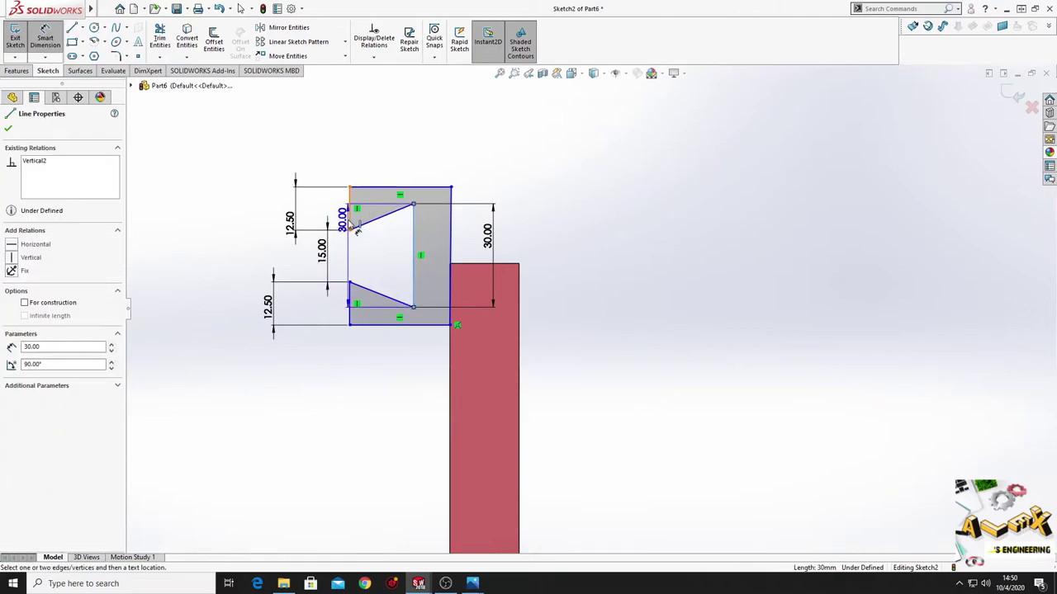
pyautogui.click(413, 248)
pyautogui.click(378, 252)
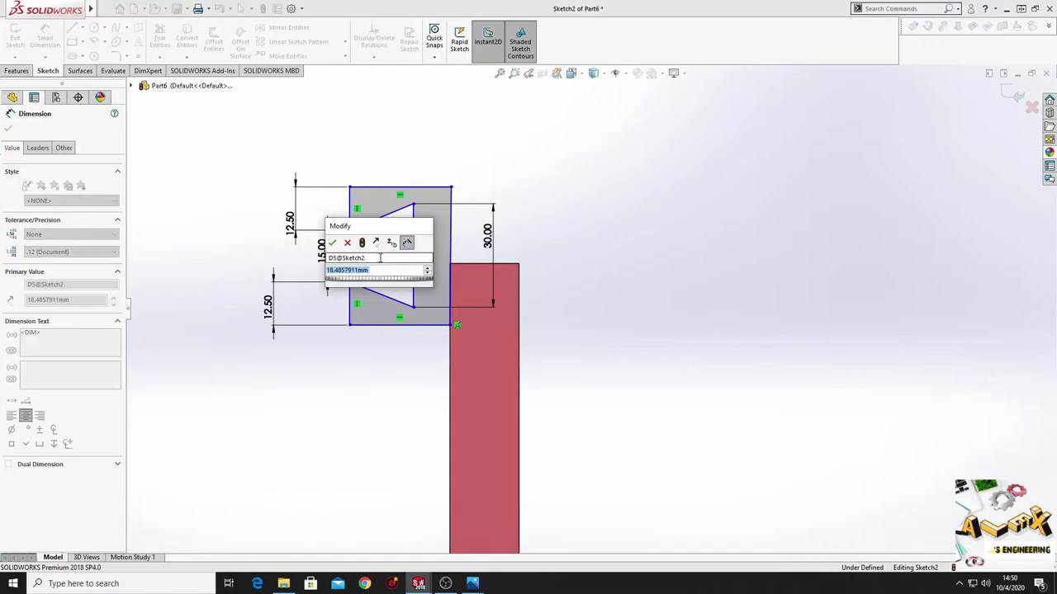
pyautogui.write('15')
pyautogui.press('Return')
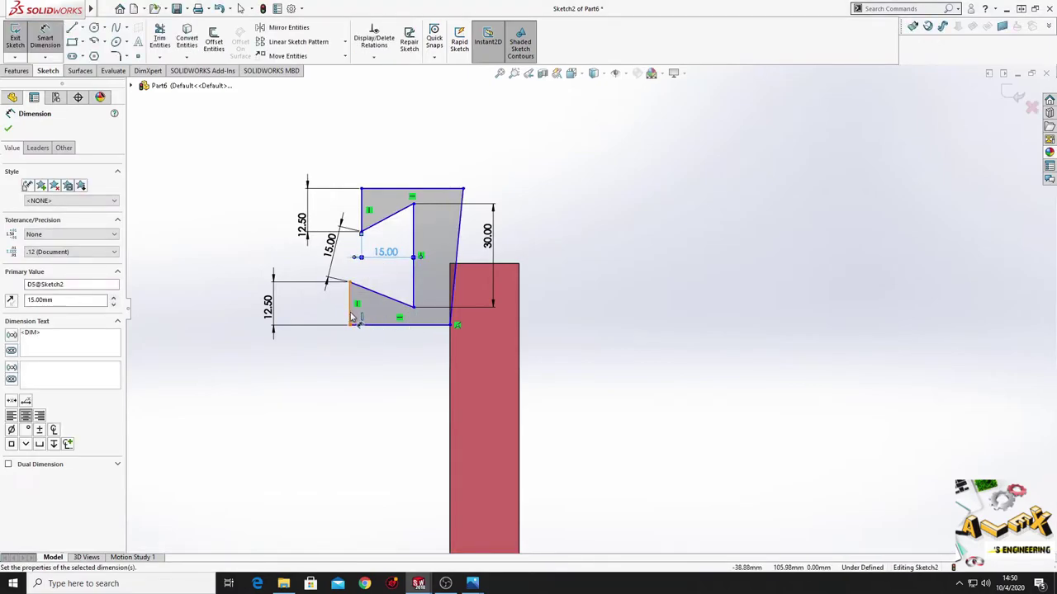
pyautogui.rightClick(584, 224)
# - Make the profile's right slanted line collinear with the red frame's edge
pyautogui.click(615, 257)
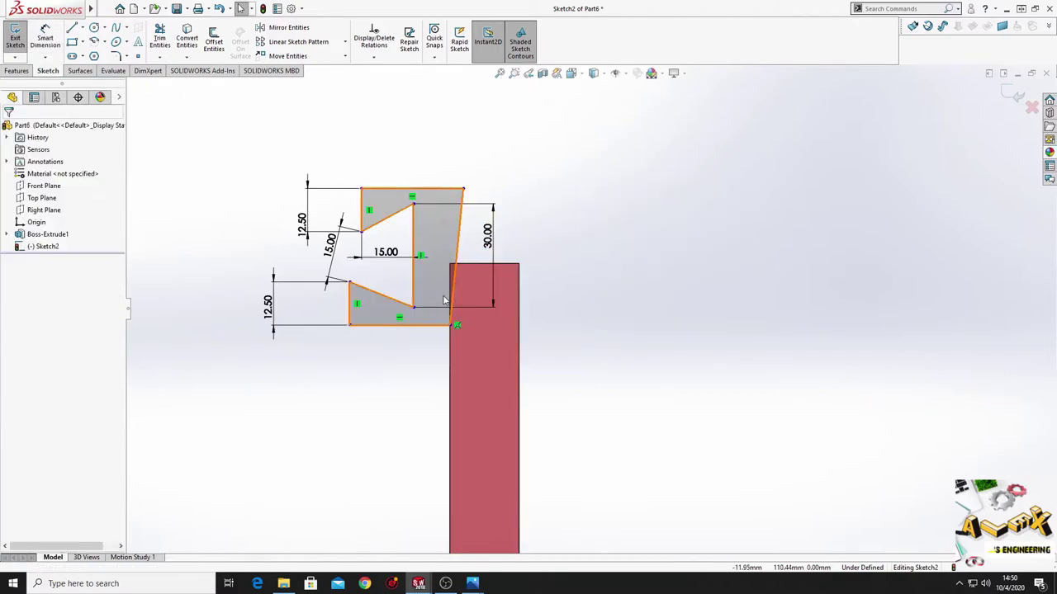
pyautogui.click(456, 289)
pyautogui.keyDown('ctrl'); pyautogui.click(451, 347); pyautogui.keyUp('ctrl')
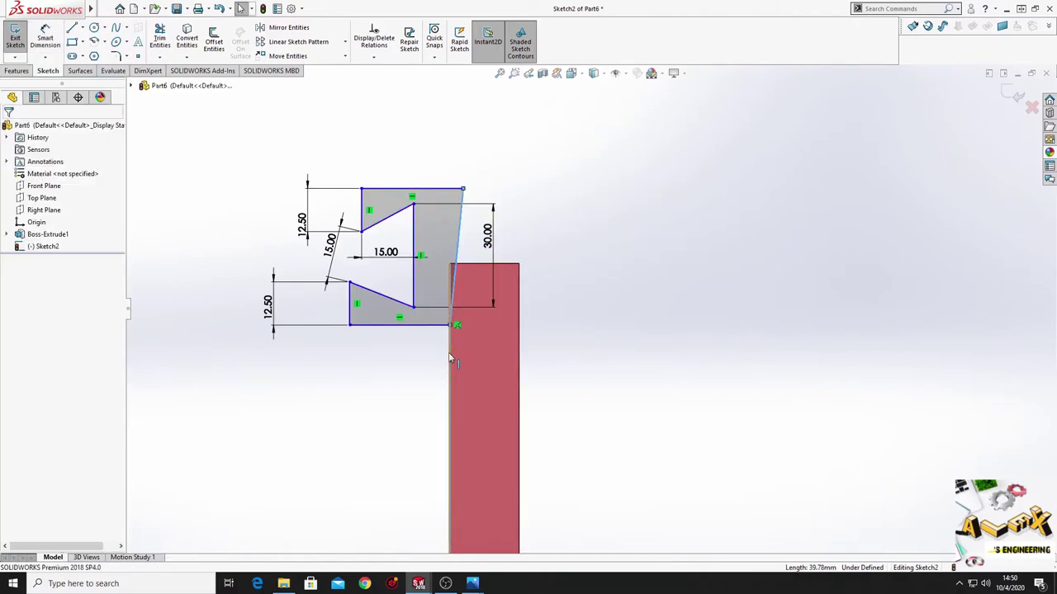
pyautogui.click(483, 307)
pyautogui.click(624, 206)
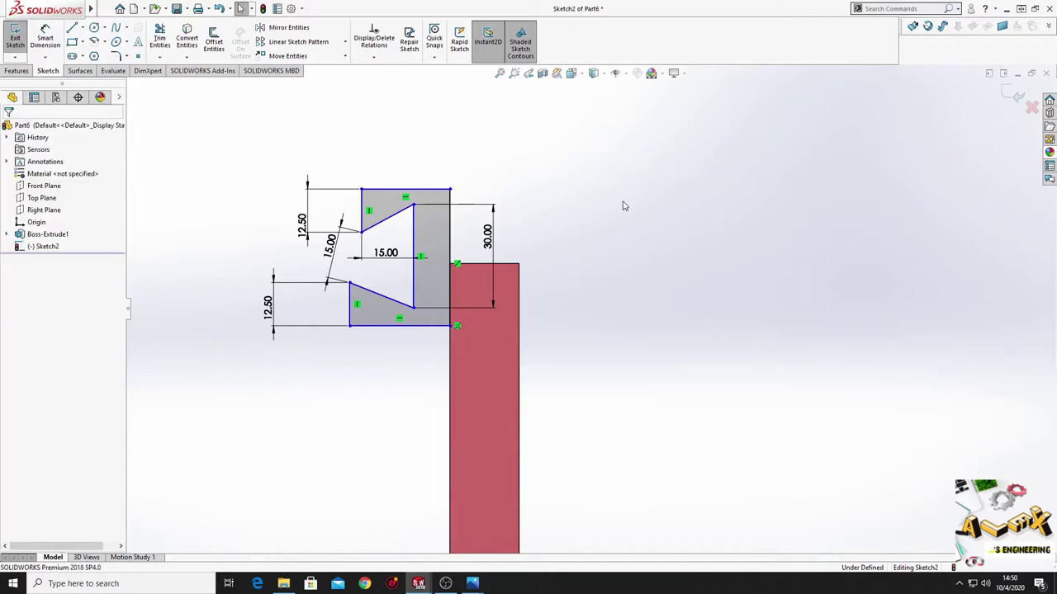
# - Dimension the profile to the frame's right edge as 40 mm overall width
pyautogui.click(48, 41)
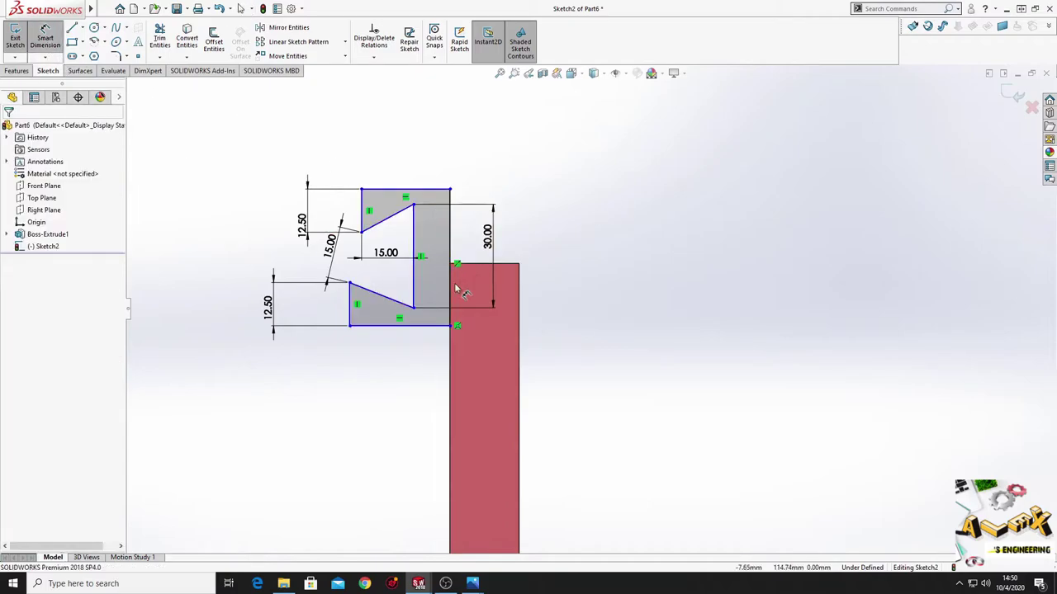
pyautogui.click(352, 312)
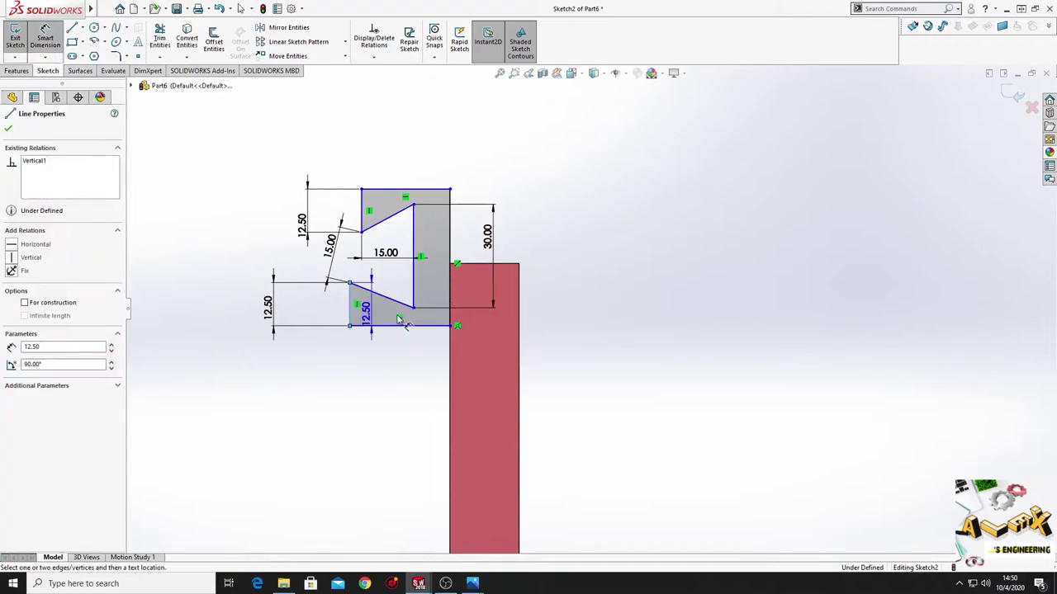
pyautogui.click(519, 324)
pyautogui.click(399, 397)
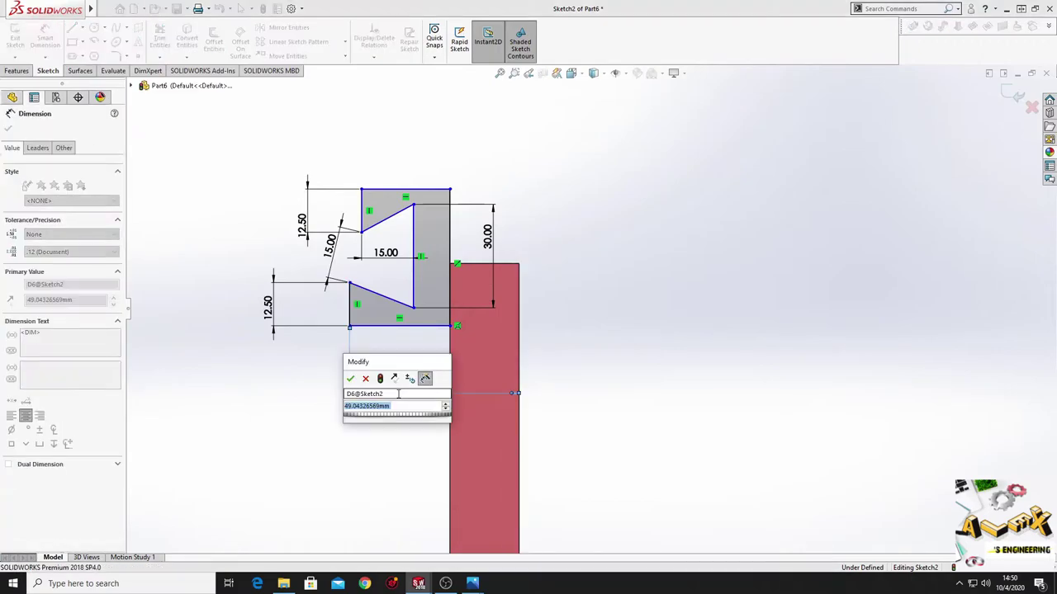
pyautogui.write('40')
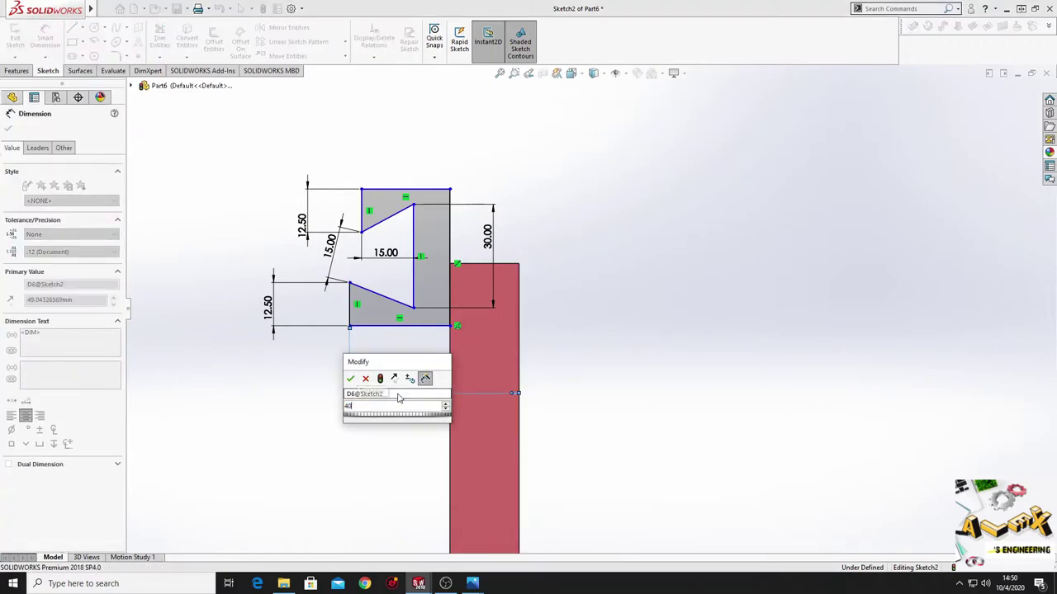
pyautogui.press('Return')
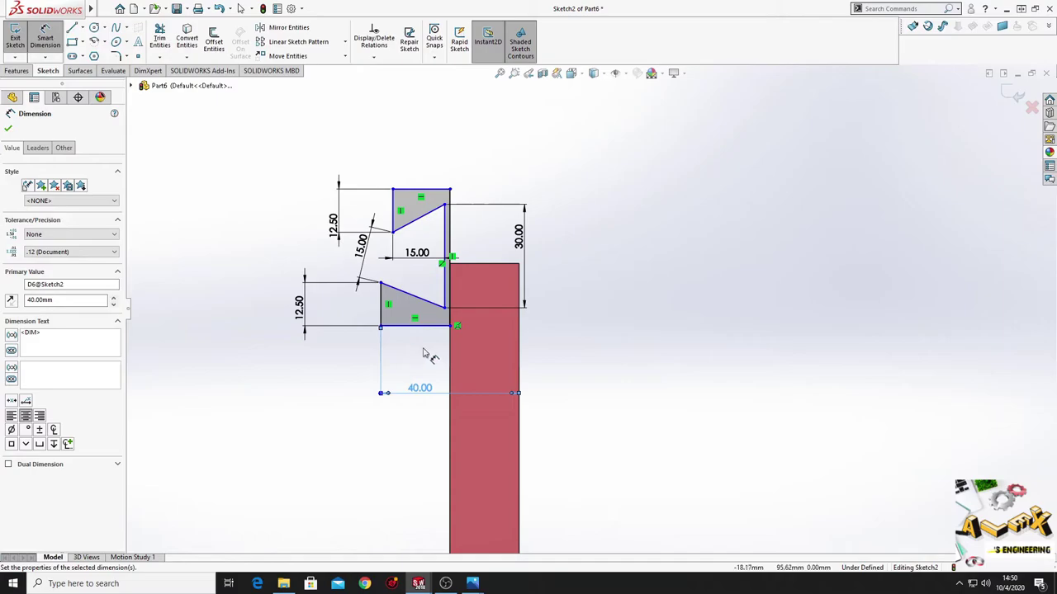
pyautogui.keyDown('ctrl'); pyautogui.moveTo(419, 356); pyautogui.dragTo(406, 401, button='middle'); pyautogui.keyUp('ctrl')
pyautogui.rightClick(430, 165)
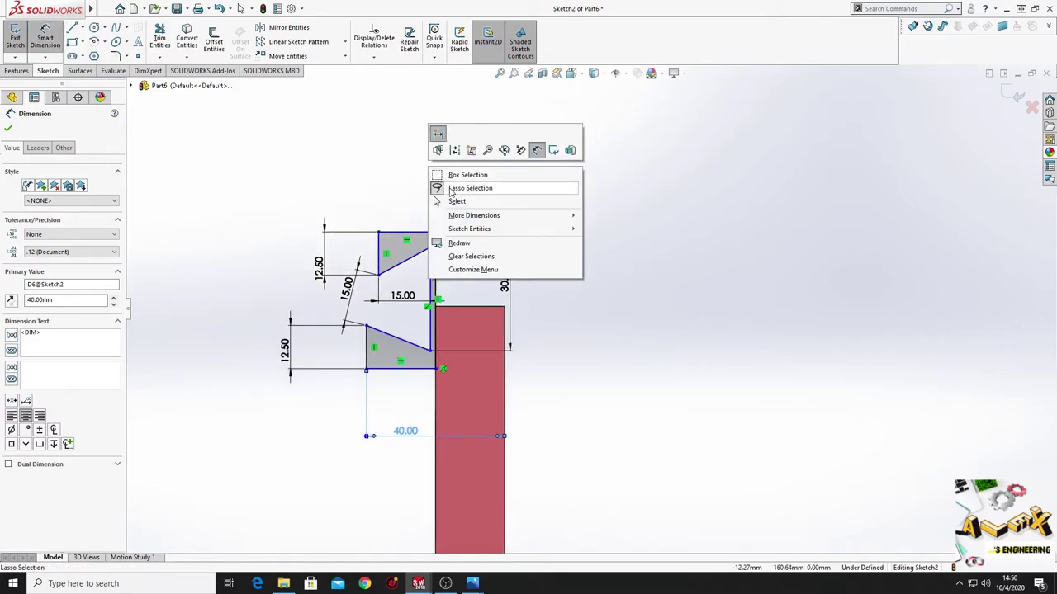
pyautogui.click(454, 198)
# - Make the upper-left and lower-left profile lines collinear
pyautogui.click(378, 263)
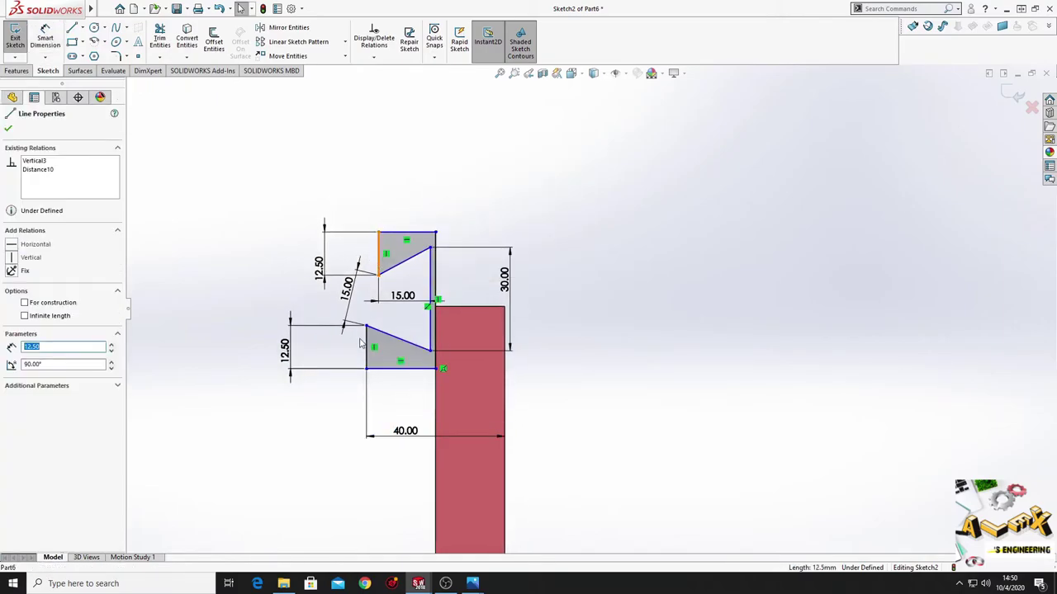
pyautogui.keyDown('ctrl'); pyautogui.click(366, 347); pyautogui.keyUp('ctrl')
pyautogui.click(431, 299)
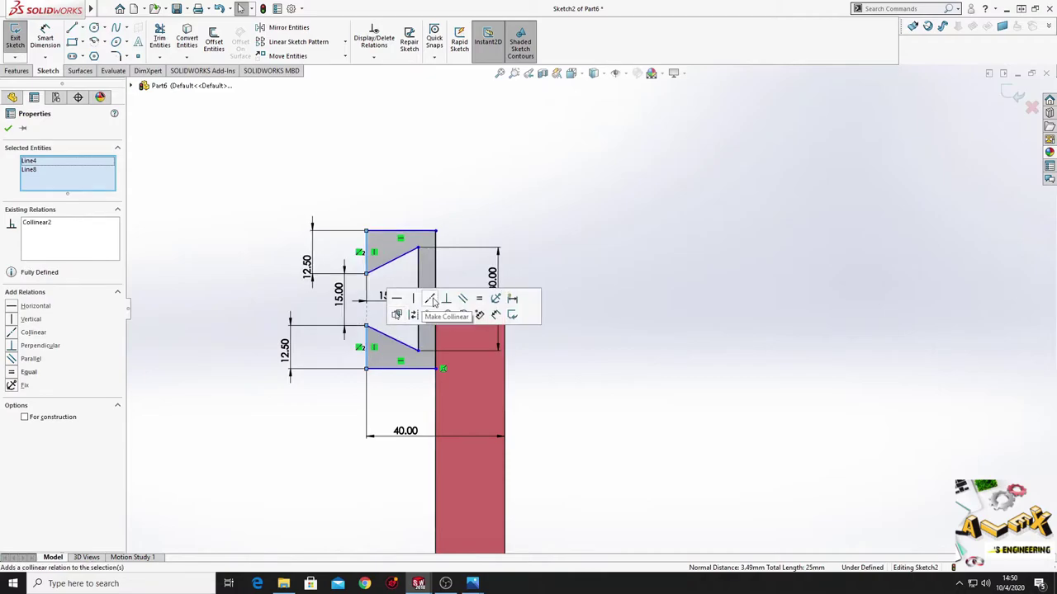
pyautogui.click(224, 294)
pyautogui.click(46, 41)
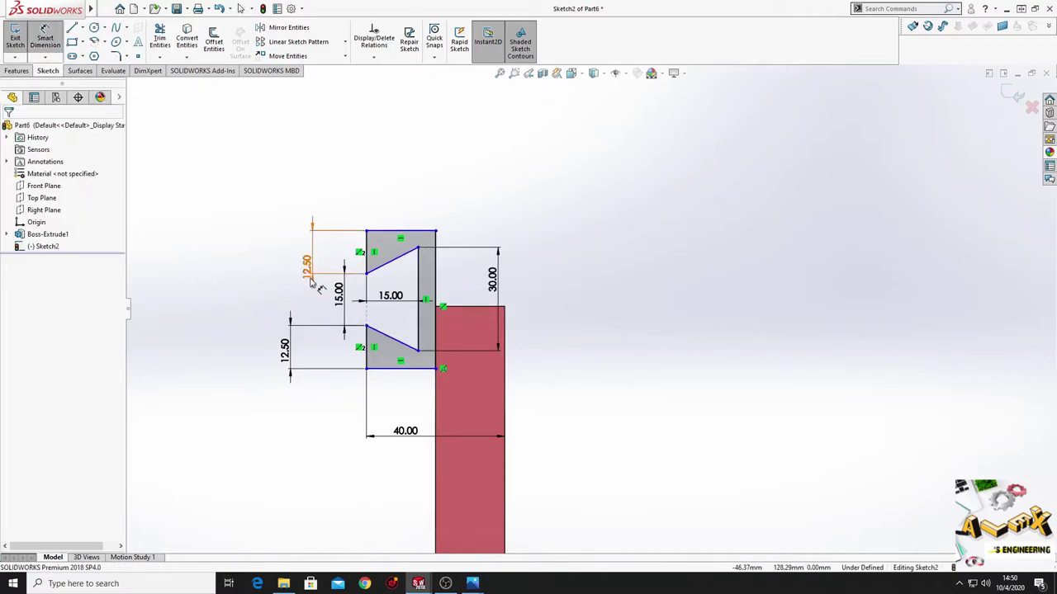
pyautogui.keyDown('ctrl'); pyautogui.moveTo(427, 297); pyautogui.dragTo(388, 297, button='middle'); pyautogui.keyUp('ctrl')
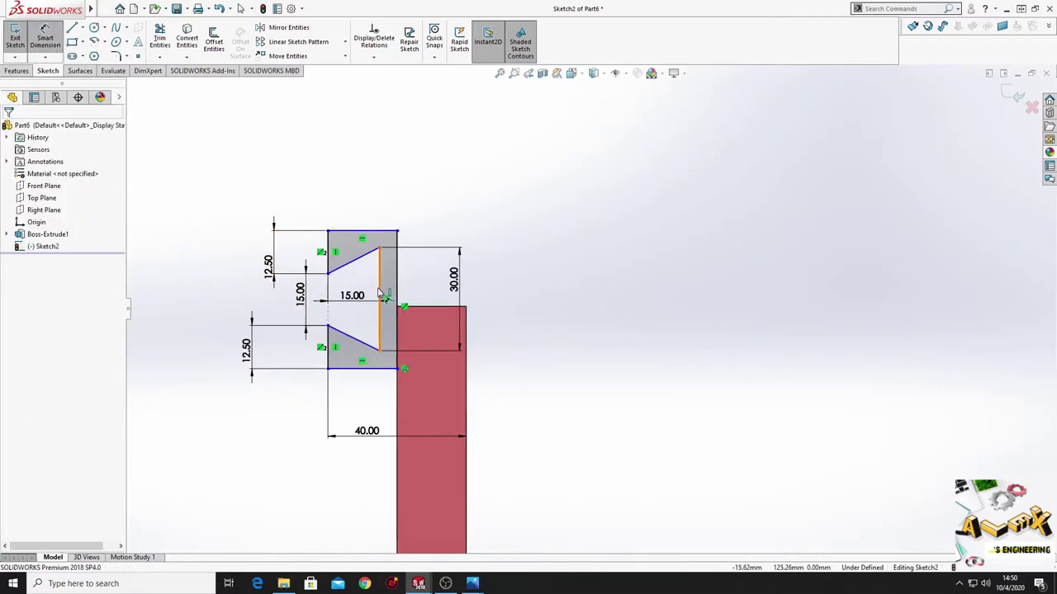
# - Add driven reference dimensions of 20 mm top width and 40 mm overall height
pyautogui.click(363, 231)
pyautogui.click(362, 202)
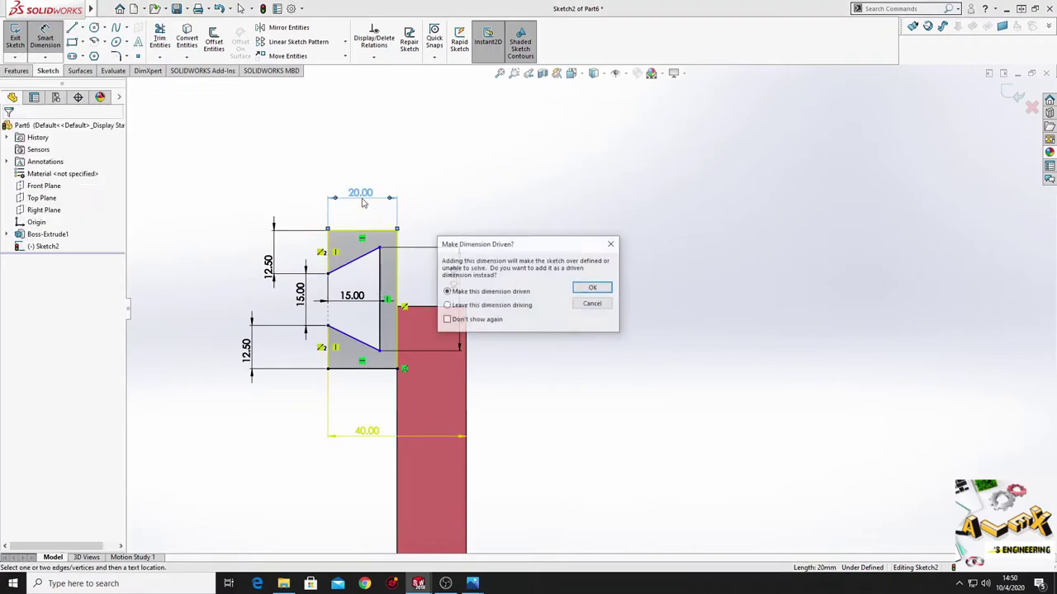
pyautogui.click(592, 288)
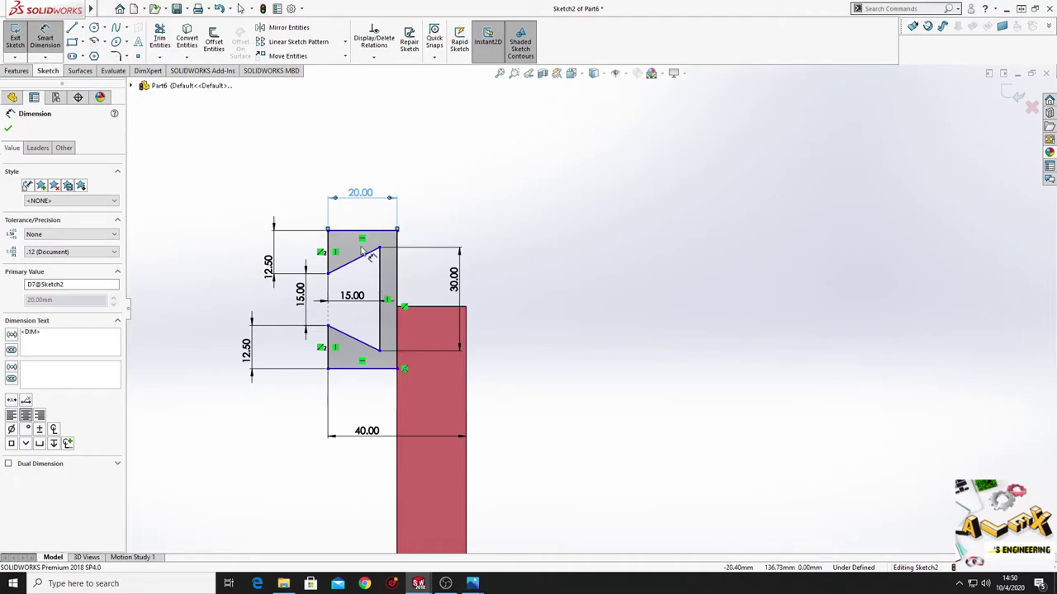
pyautogui.click(363, 236)
pyautogui.click(363, 369)
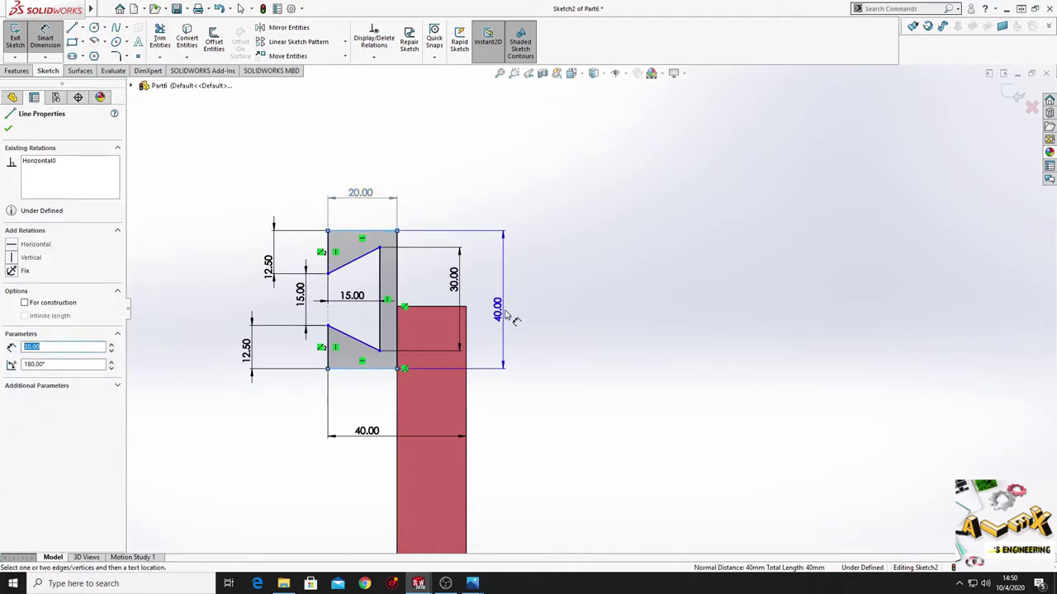
pyautogui.click(512, 314)
pyautogui.click(592, 288)
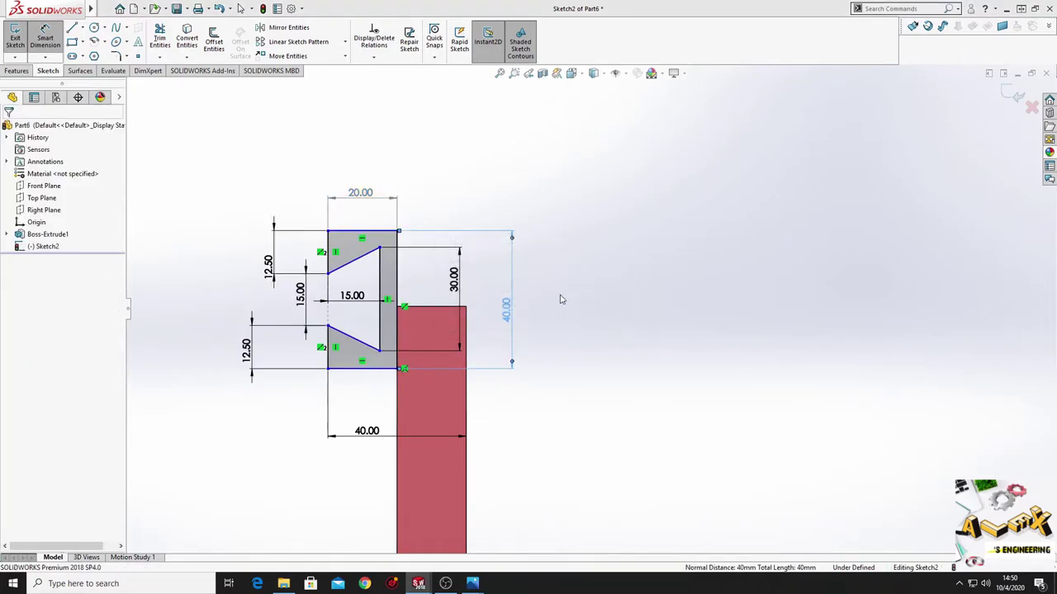
pyautogui.rightClick(543, 284)
pyautogui.click(576, 319)
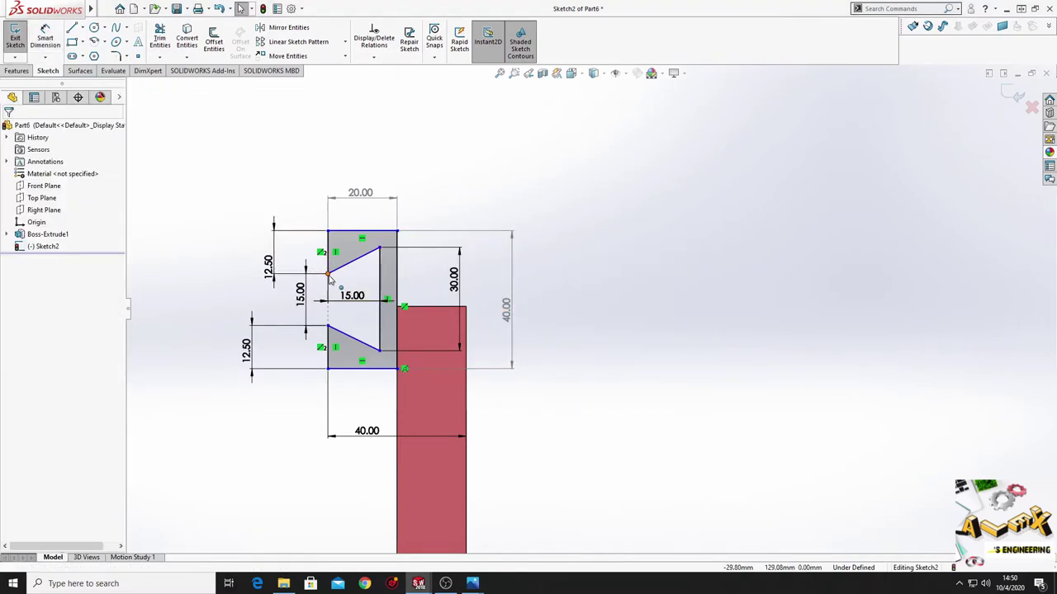
# - Drag the upper notch's left corner down to even out the notch symmetrically
pyautogui.moveTo(329, 274)
pyautogui.mouseDown()
pyautogui.moveTo(332, 303)
pyautogui.moveTo(328, 272)
pyautogui.mouseUp()
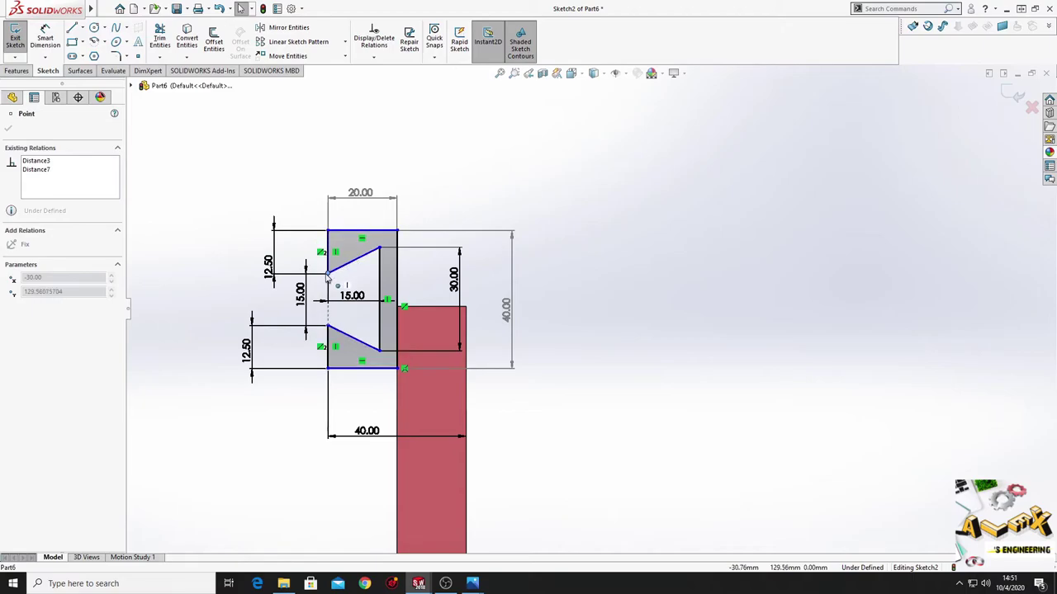
pyautogui.click(188, 178)
pyautogui.click(82, 27)
# - Draw a centerline starting at the notch's left edge of the dovetail profile
pyautogui.click(95, 49)
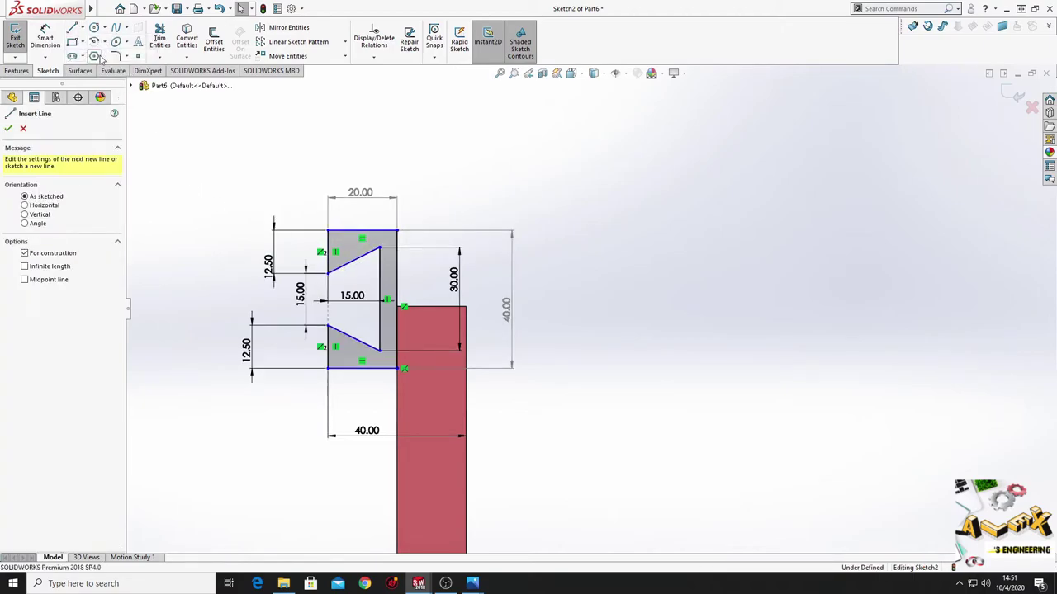
pyautogui.click(82, 27)
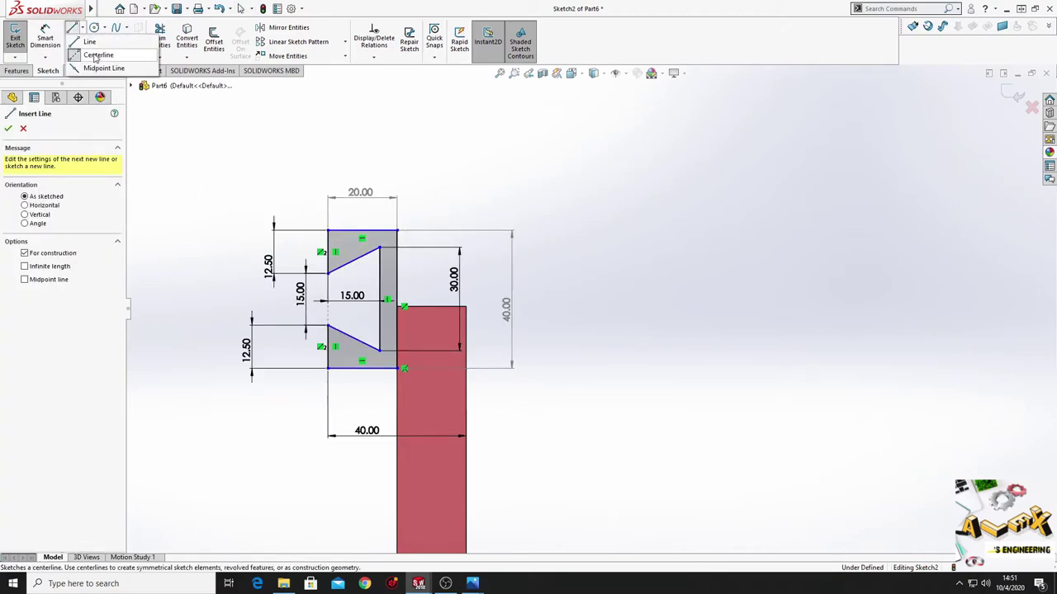
pyautogui.click(382, 301)
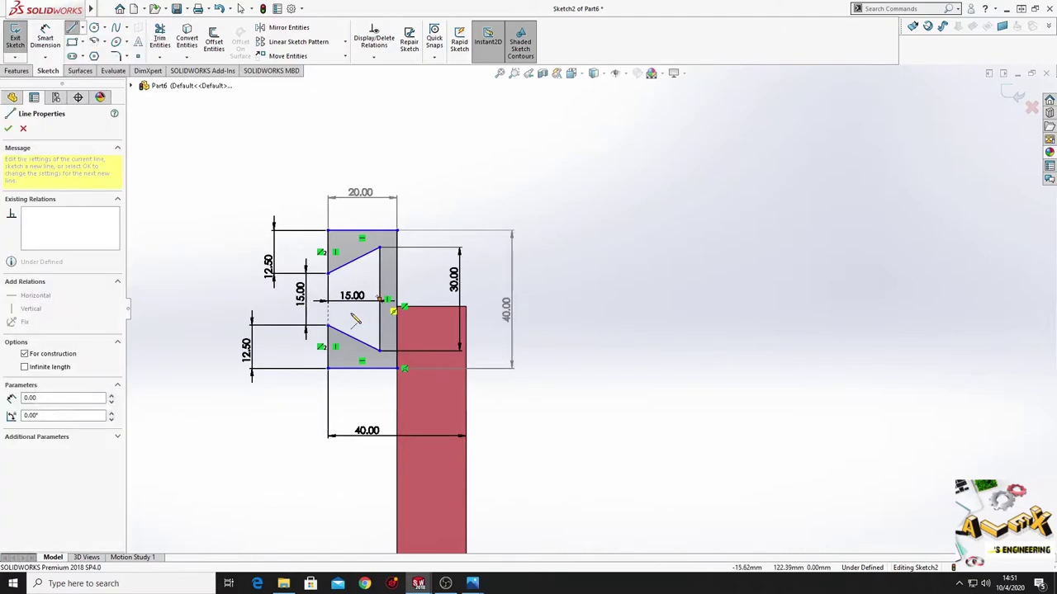
pyautogui.rightClick(540, 186)
pyautogui.click(566, 179)
# - Dimension the centreline's left endpoint 7.50 mm from the lower notch corner
pyautogui.scroll(-4, 346, 303)
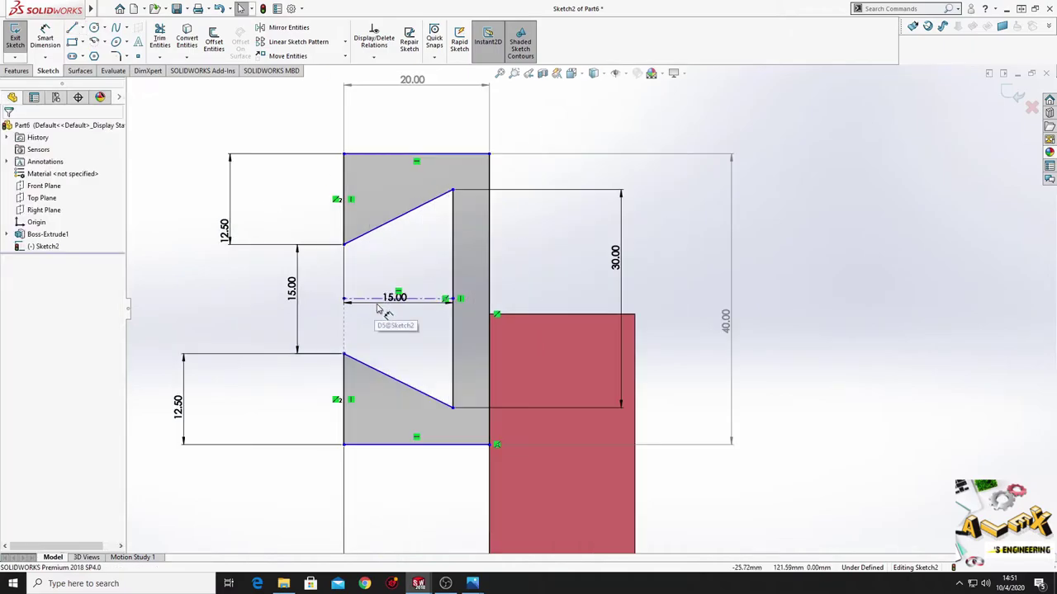
pyautogui.click(50, 40)
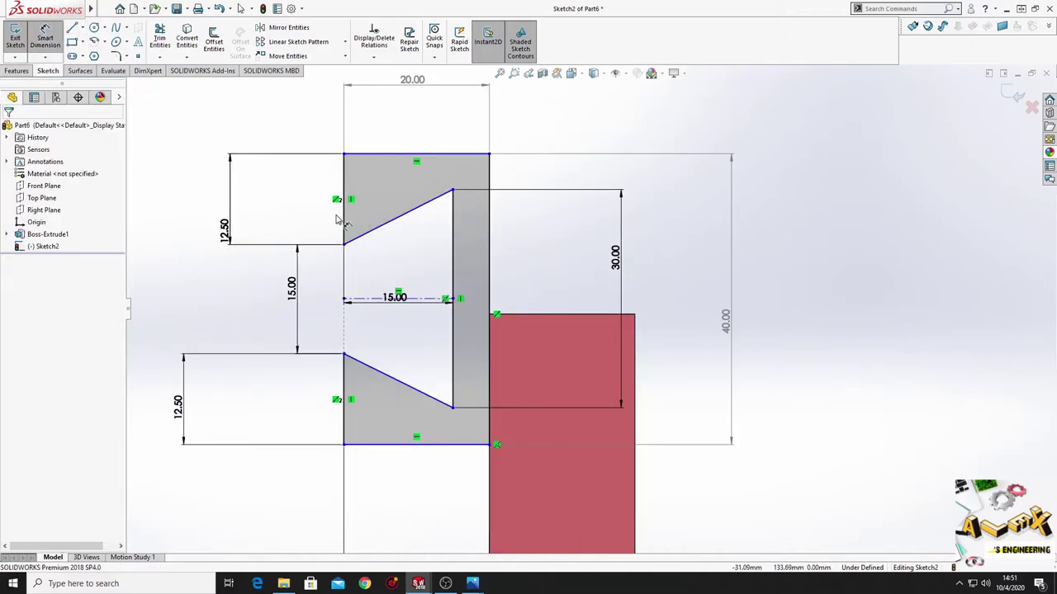
pyautogui.click(344, 300)
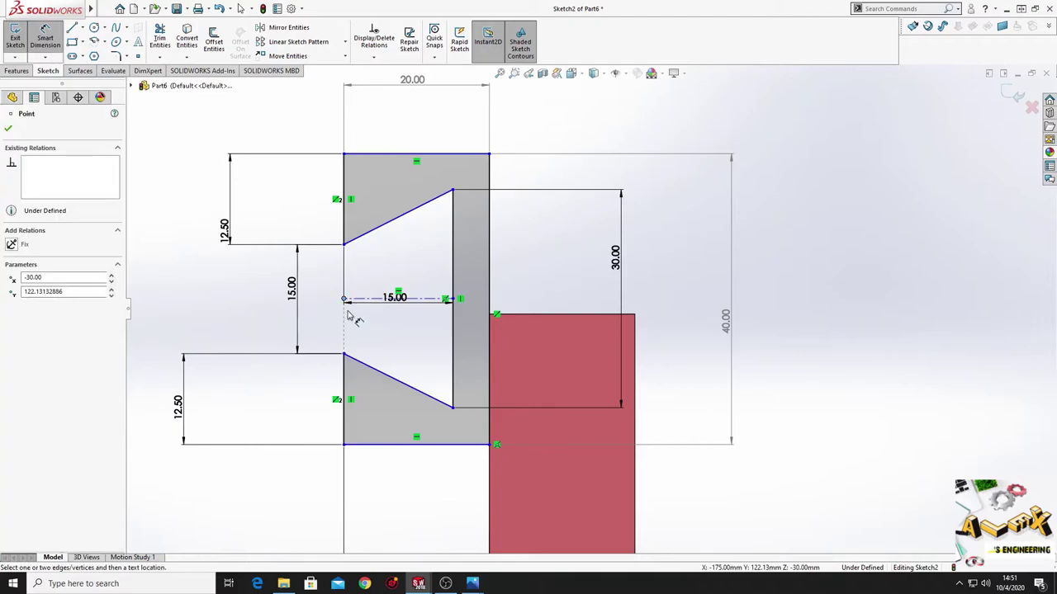
pyautogui.click(344, 356)
pyautogui.click(328, 332)
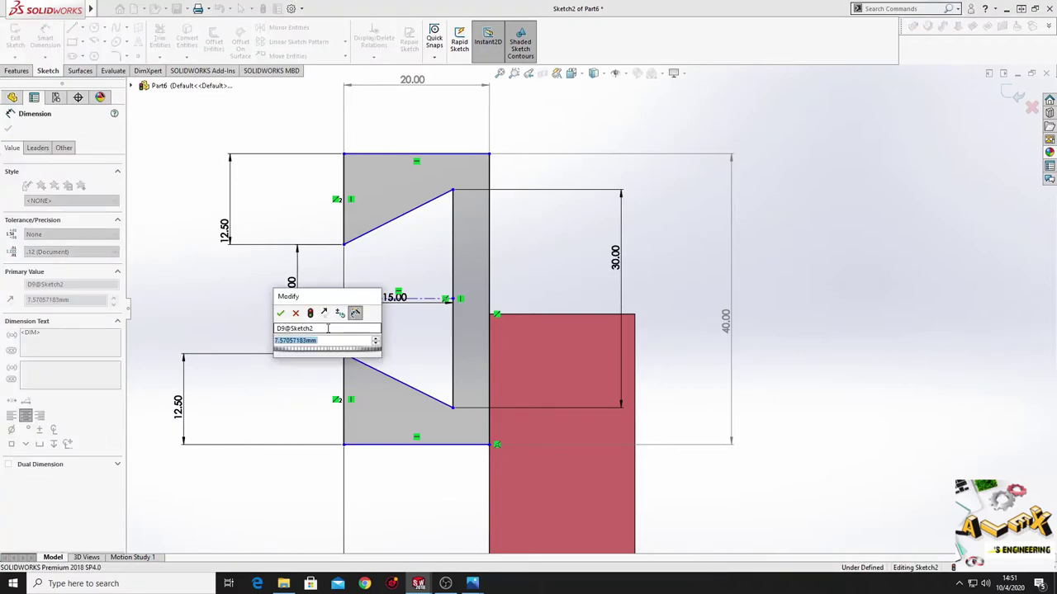
pyautogui.write('7.6')
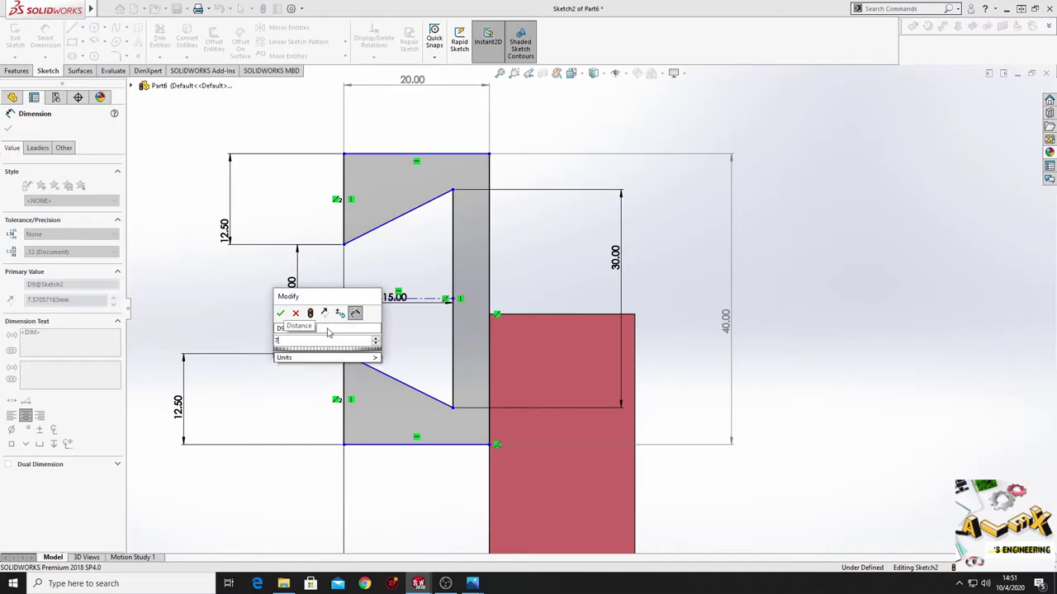
pyautogui.press('Return')
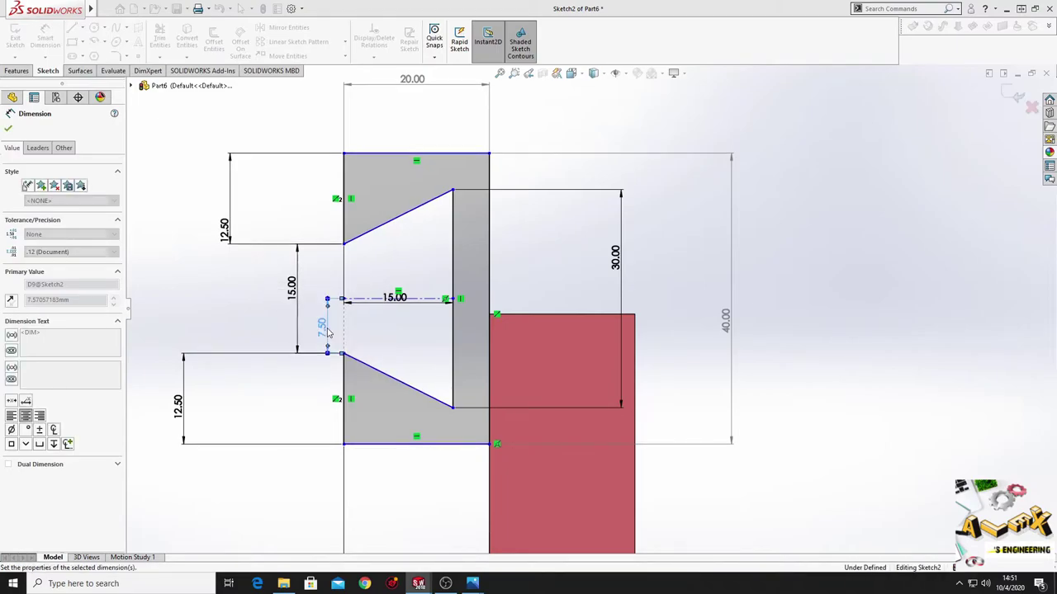
# - Dimension the profile's top edge 10 mm from the red frame's top edge
pyautogui.rightClick(828, 191)
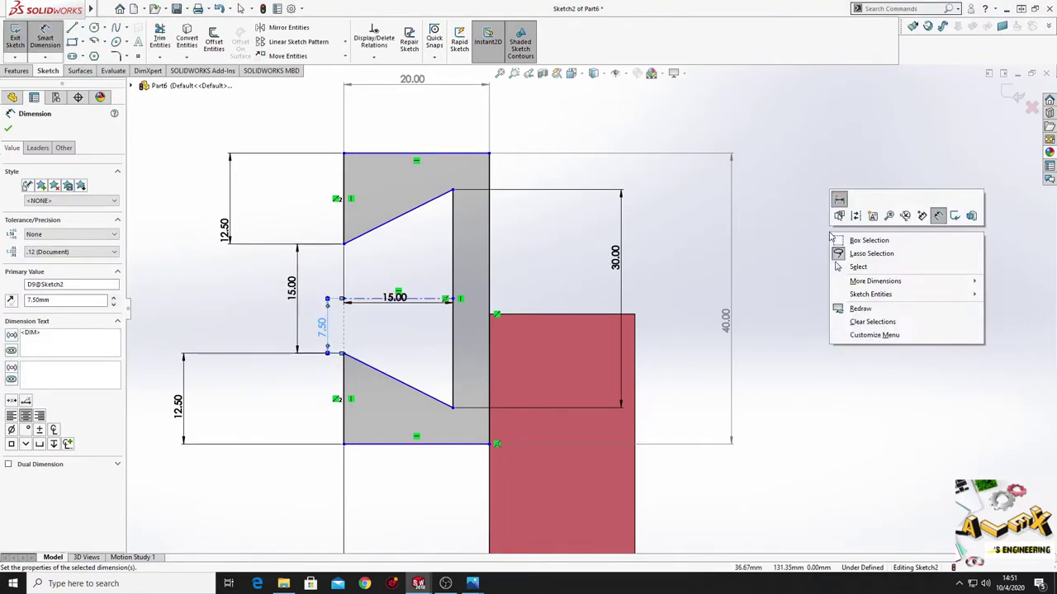
pyautogui.click(845, 273)
pyautogui.moveTo(345, 247); pyautogui.dragTo(440, 297)
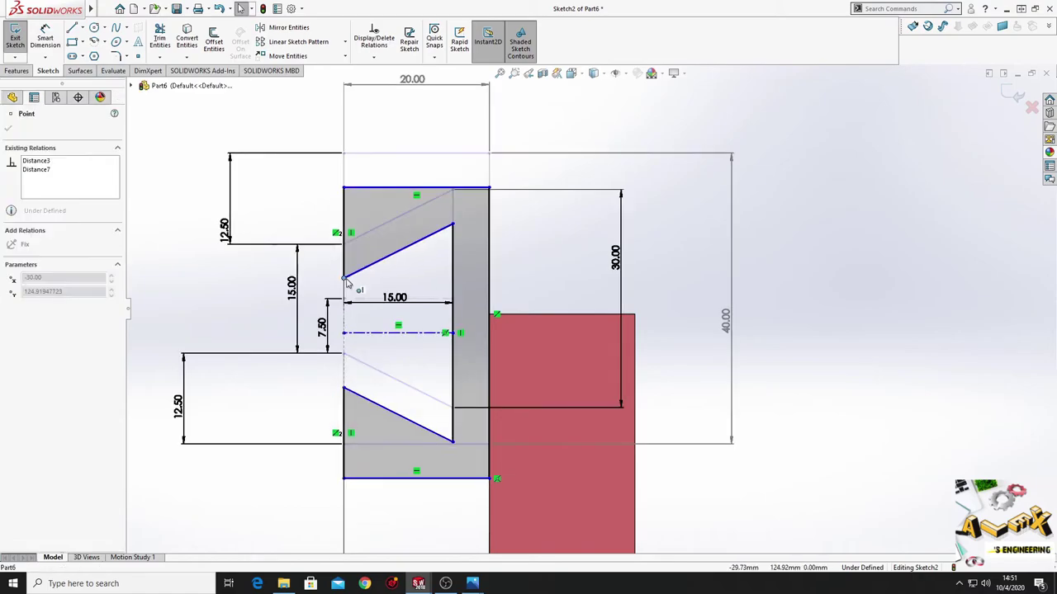
pyautogui.click(44, 37)
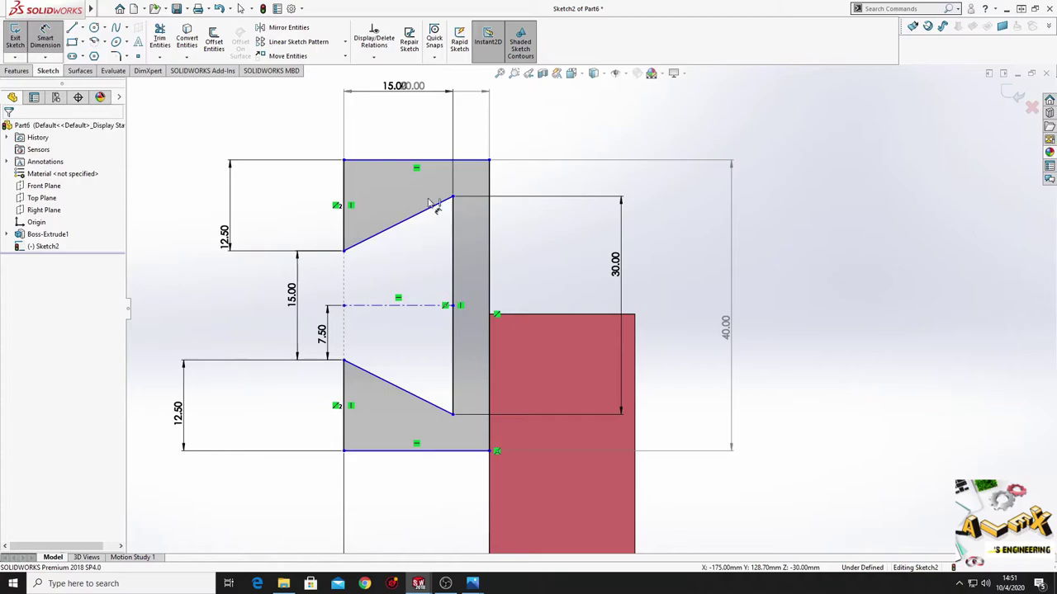
pyautogui.click(426, 165)
pyautogui.click(564, 315)
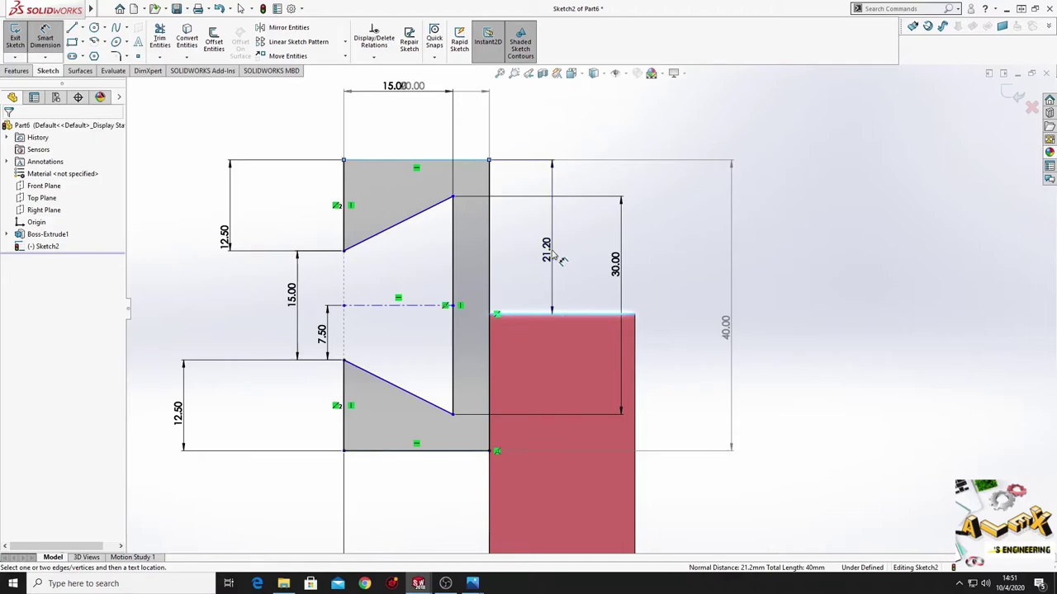
pyautogui.click(561, 260)
pyautogui.write('10')
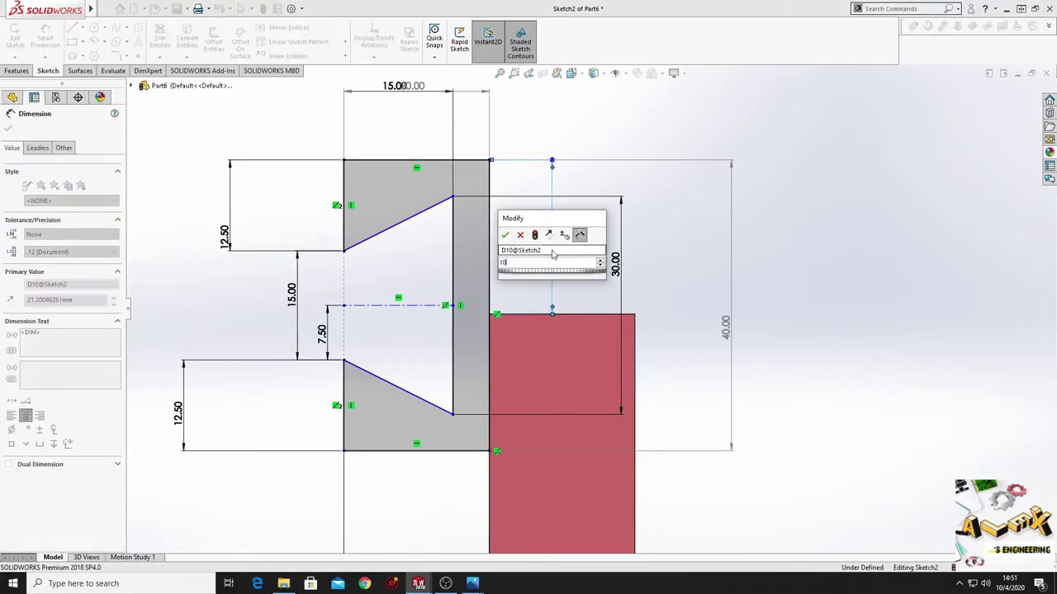
pyautogui.press('Return')
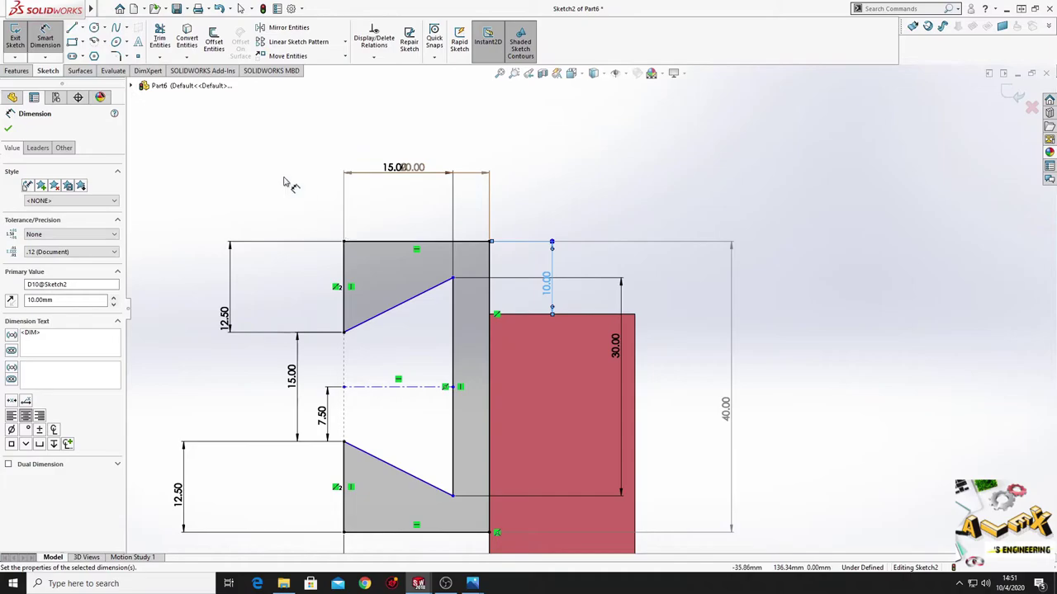
# - Drag the profile vertices to check which points are still unconstrained
pyautogui.rightClick(234, 130)
pyautogui.click(273, 217)
pyautogui.click(344, 334)
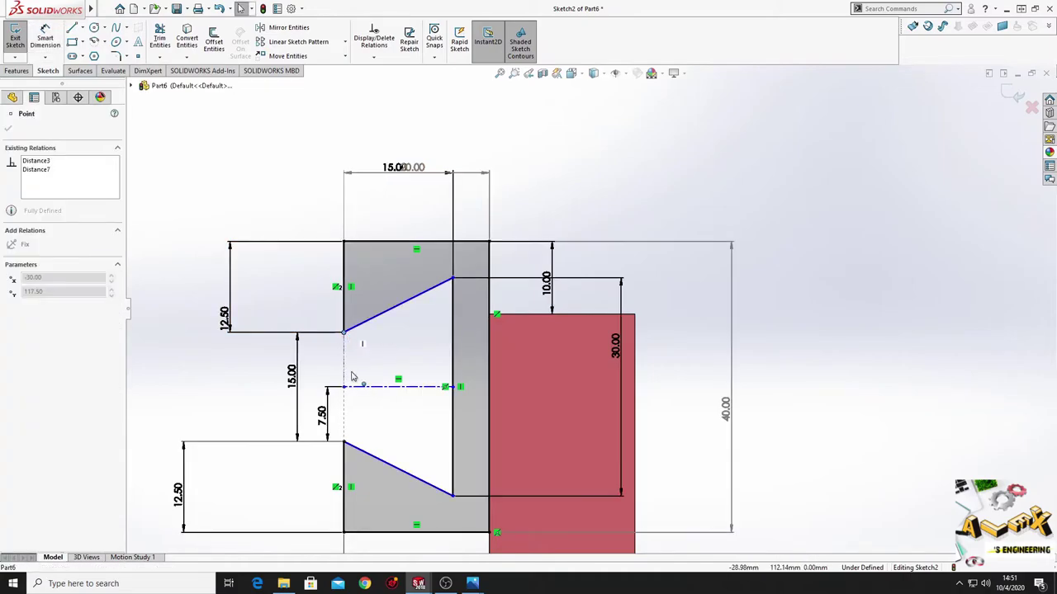
pyautogui.click(254, 184)
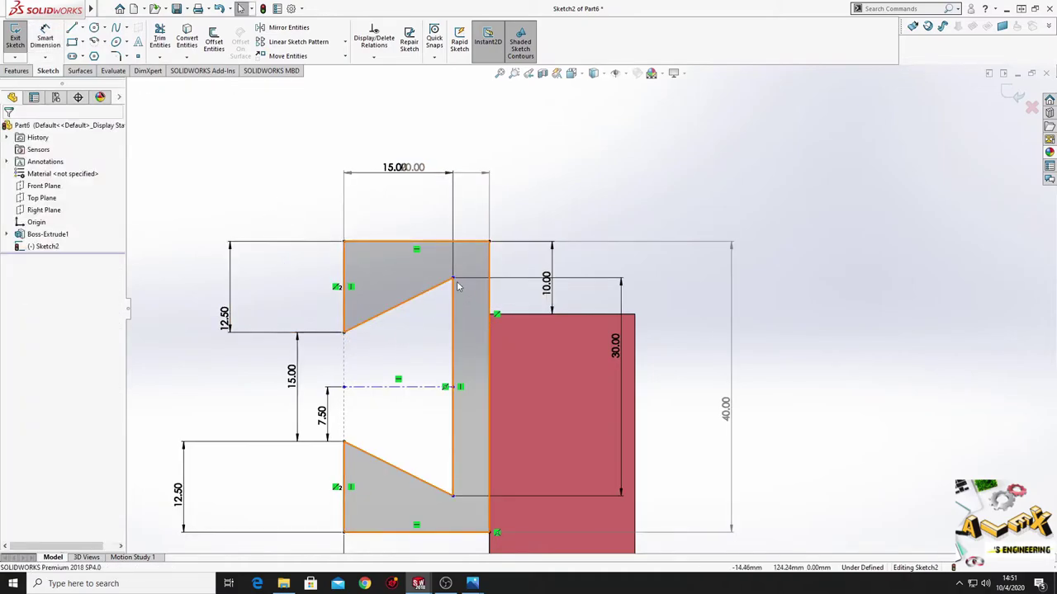
pyautogui.moveTo(452, 279); pyautogui.dragTo(455, 291)
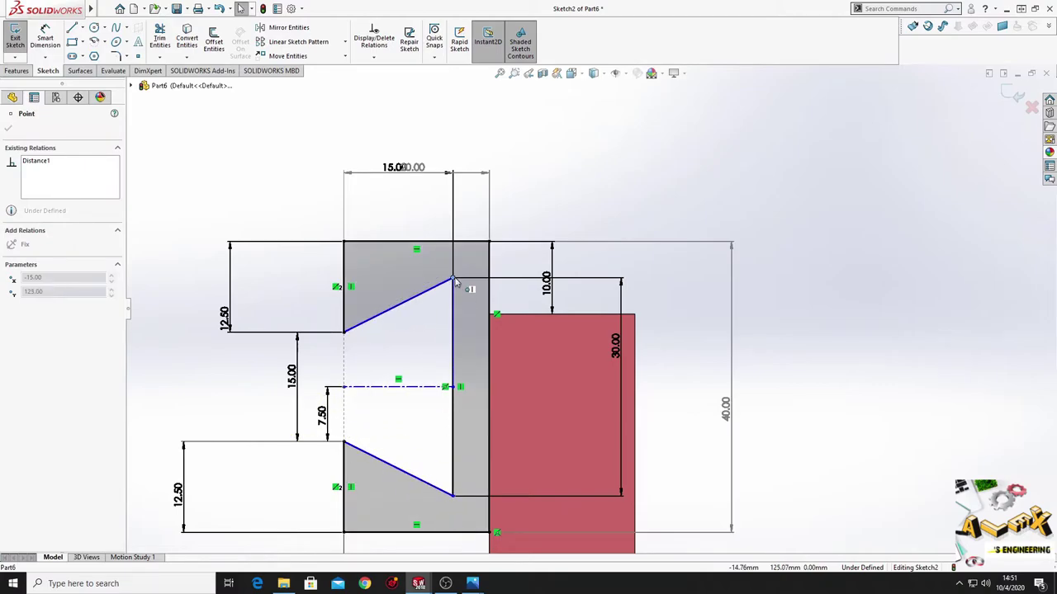
pyautogui.press('Escape')
# - Make the centreline's left endpoint and the profile vertex Vertical, then centre the sketch in view
pyautogui.click(344, 387)
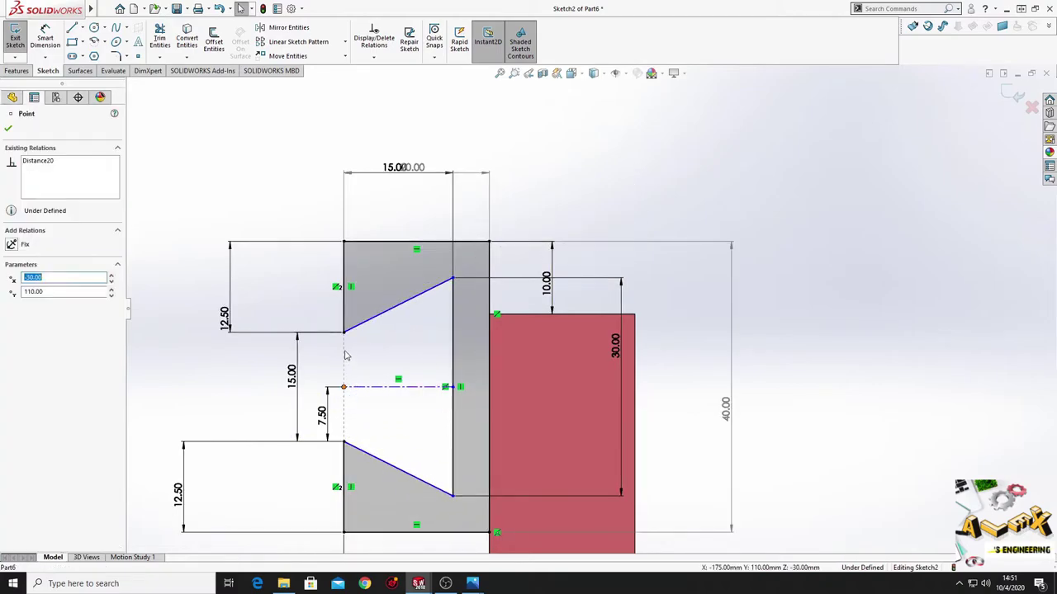
pyautogui.keyDown('ctrl'); pyautogui.click(345, 336); pyautogui.keyUp('ctrl')
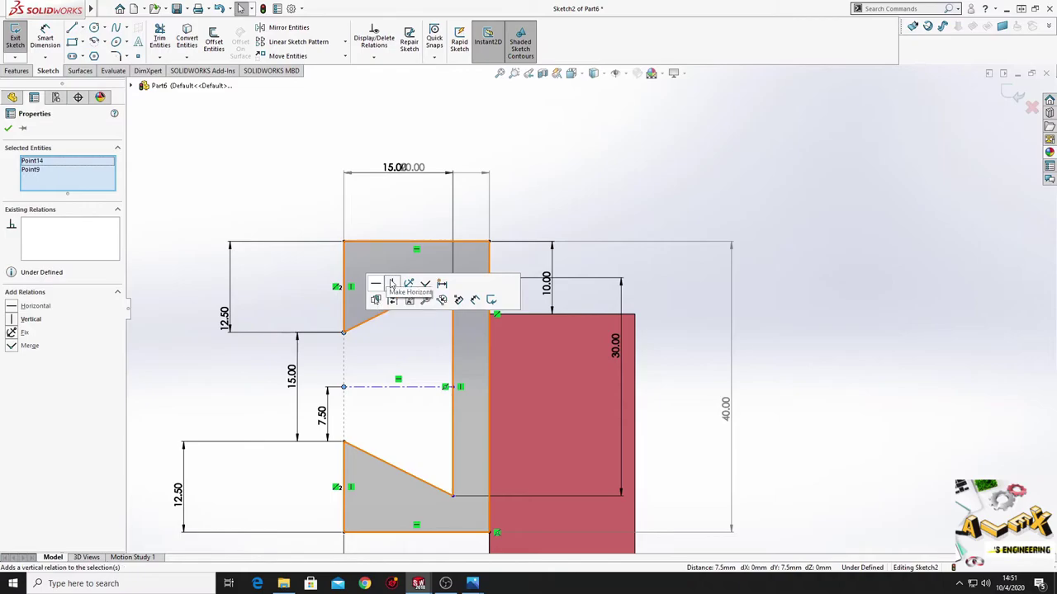
pyautogui.click(382, 282)
pyautogui.click(256, 209)
pyautogui.scroll(3, 578, 305)
pyautogui.keyDown('ctrl'); pyautogui.moveTo(499, 351); pyautogui.dragTo(363, 296, button='middle'); pyautogui.keyUp('ctrl')
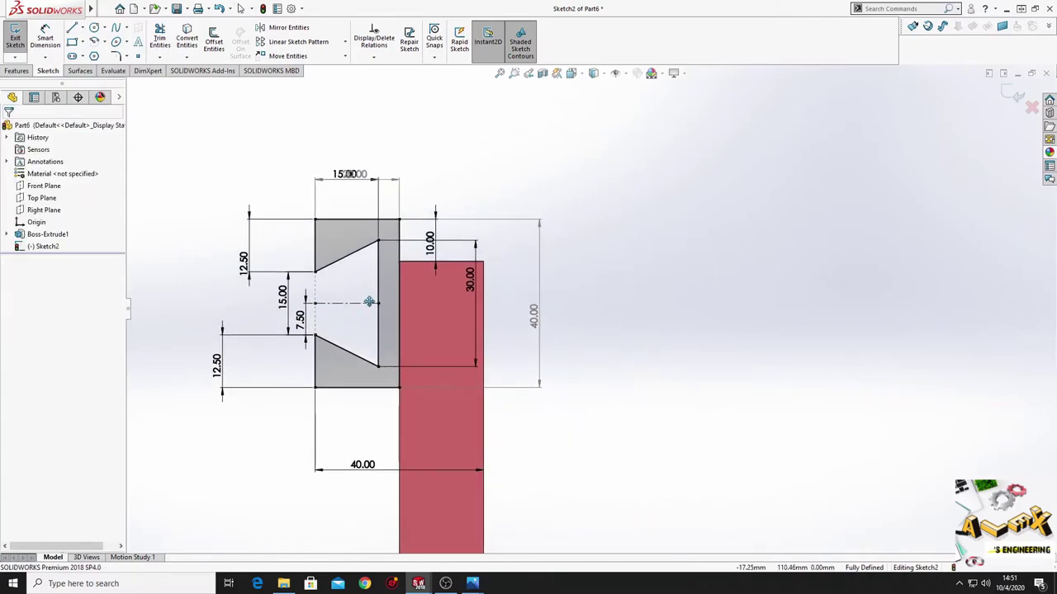
# - Extrude the dovetail profile 410 mm blind in the reversed direction to form the grey rail
pyautogui.click(16, 71)
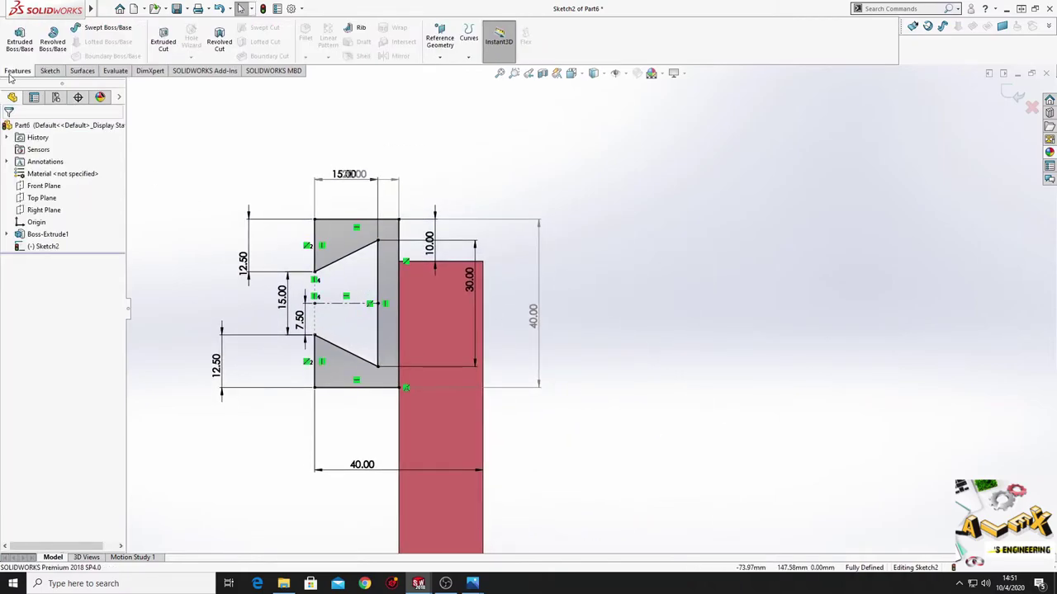
pyautogui.click(20, 40)
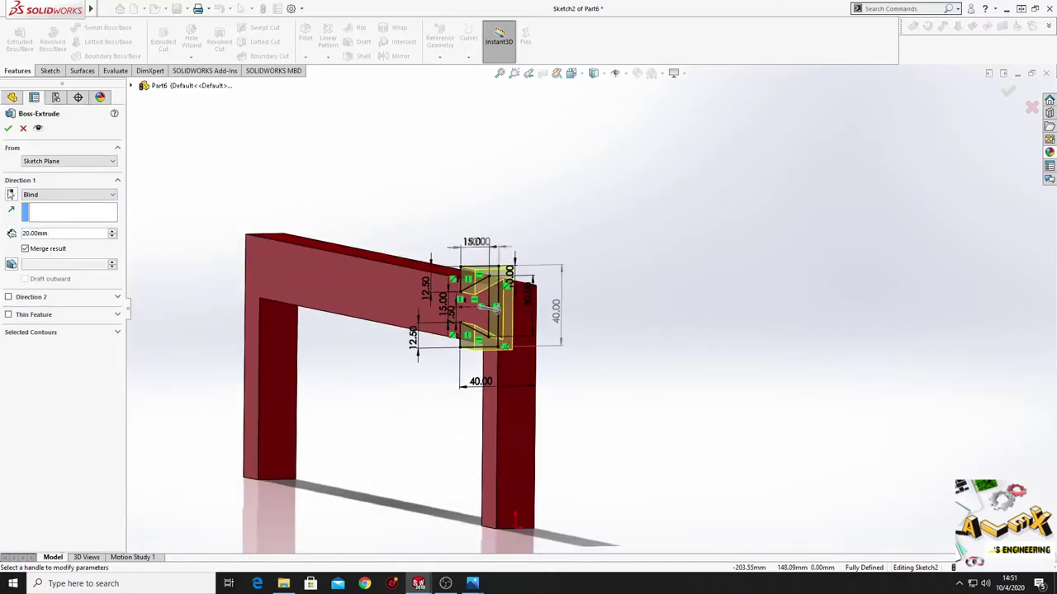
pyautogui.click(11, 195)
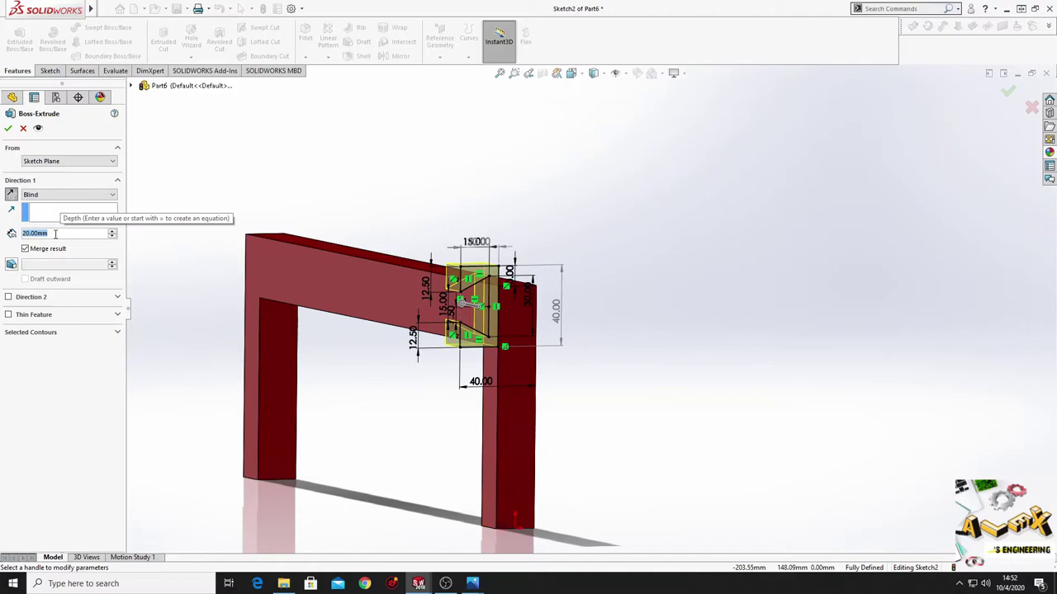
pyautogui.write('410')
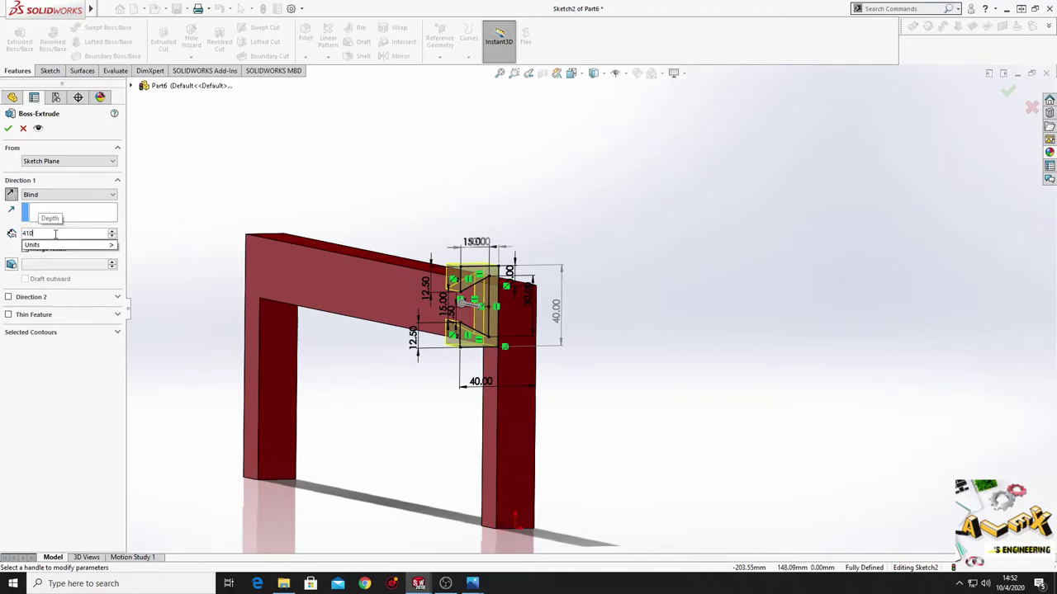
pyautogui.press('Return')
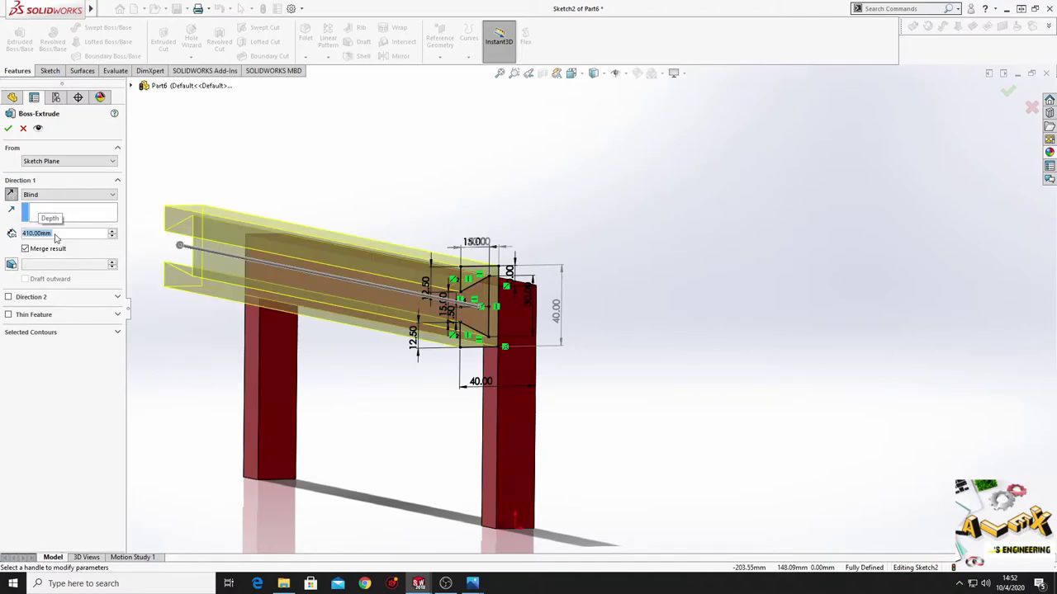
pyautogui.click(9, 129)
pyautogui.moveTo(256, 391)
pyautogui.mouseDown(button='middle')
pyautogui.moveTo(220, 401)
pyautogui.moveTo(352, 397)
pyautogui.moveTo(459, 443)
pyautogui.moveTo(472, 460)
pyautogui.moveTo(462, 462)
pyautogui.moveTo(479, 455)
pyautogui.moveTo(423, 434)
pyautogui.moveTo(502, 438)
pyautogui.moveTo(537, 426)
pyautogui.moveTo(384, 427)
pyautogui.moveTo(523, 307)
pyautogui.mouseUp(button='middle')
# - Start a new sketch on the rail's end face and zoom in on it
pyautogui.click(501, 328)
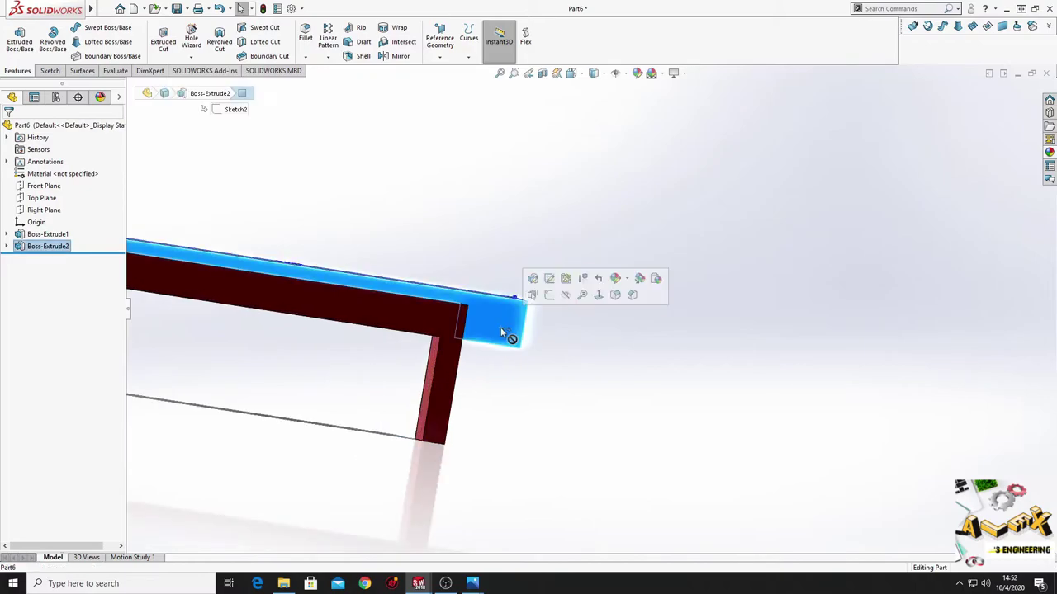
pyautogui.click(549, 297)
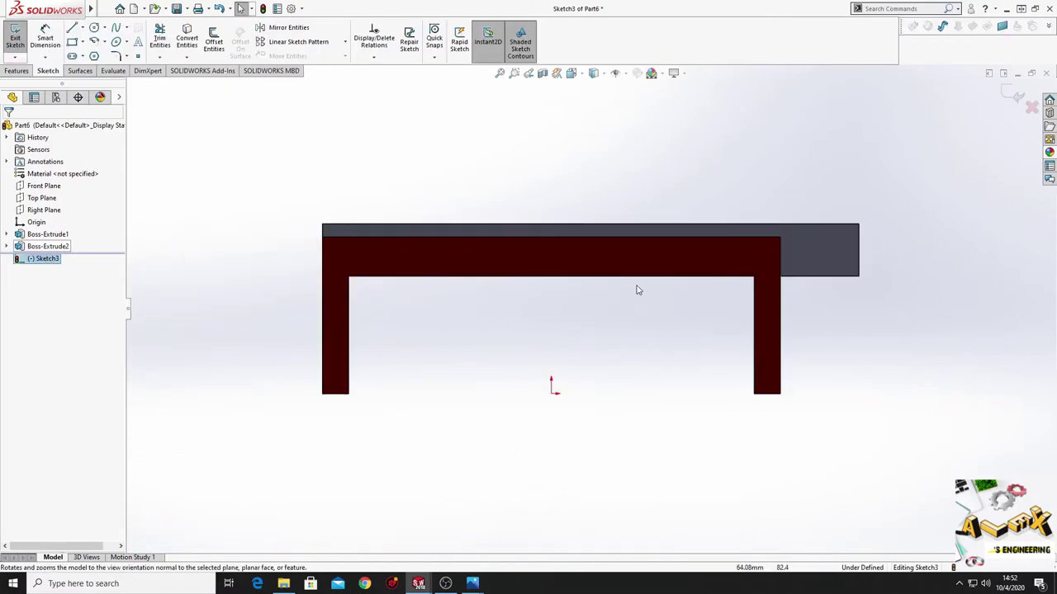
pyautogui.keyDown('ctrl'); pyautogui.moveTo(637, 290); pyautogui.dragTo(314, 363, button='middle'); pyautogui.keyUp('ctrl')
pyautogui.scroll(-2, 509, 326)
pyautogui.scroll(-1, 540, 339)
pyautogui.scroll(-1, 543, 338)
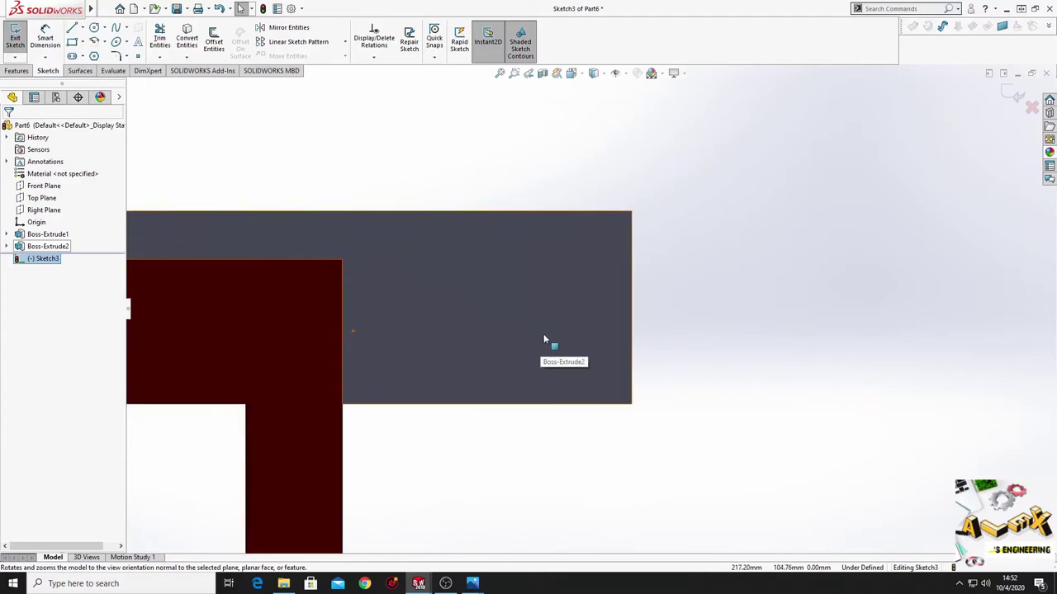
pyautogui.keyDown('ctrl'); pyautogui.moveTo(543, 333); pyautogui.dragTo(482, 366, button='middle'); pyautogui.keyUp('ctrl')
# - Draw a circle on the rail face and give it a 12 mm diameter
pyautogui.click(95, 29)
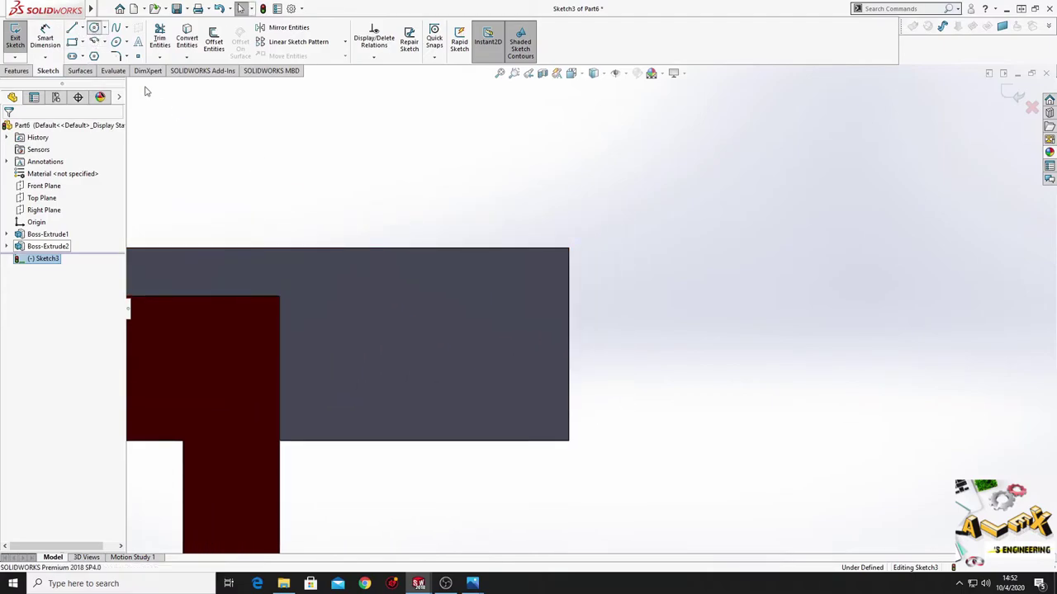
pyautogui.moveTo(482, 339); pyautogui.dragTo(505, 368)
pyautogui.rightClick(557, 372)
pyautogui.click(563, 370)
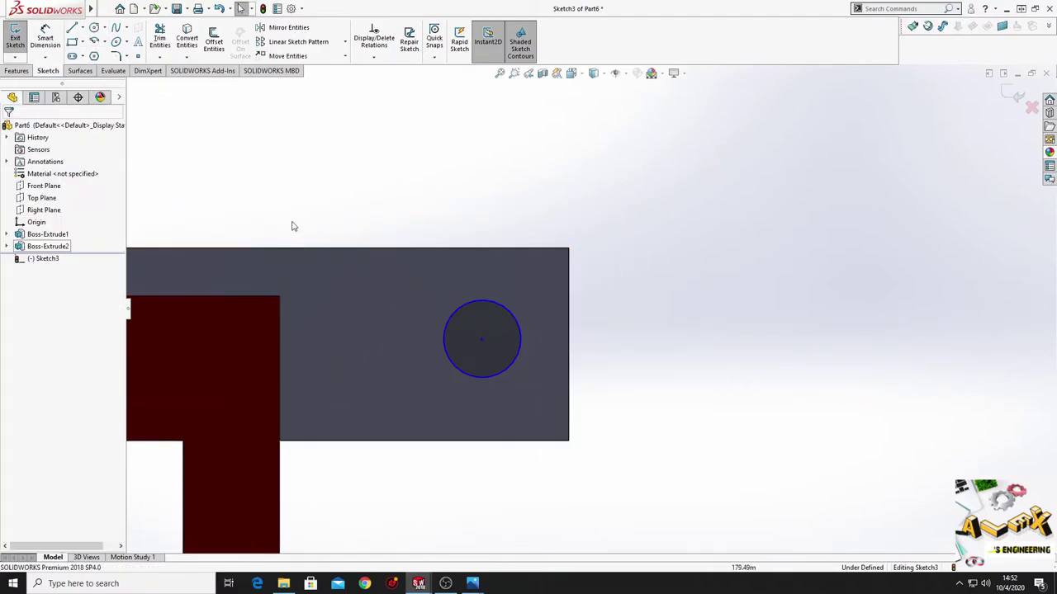
pyautogui.click(47, 35)
pyautogui.click(478, 297)
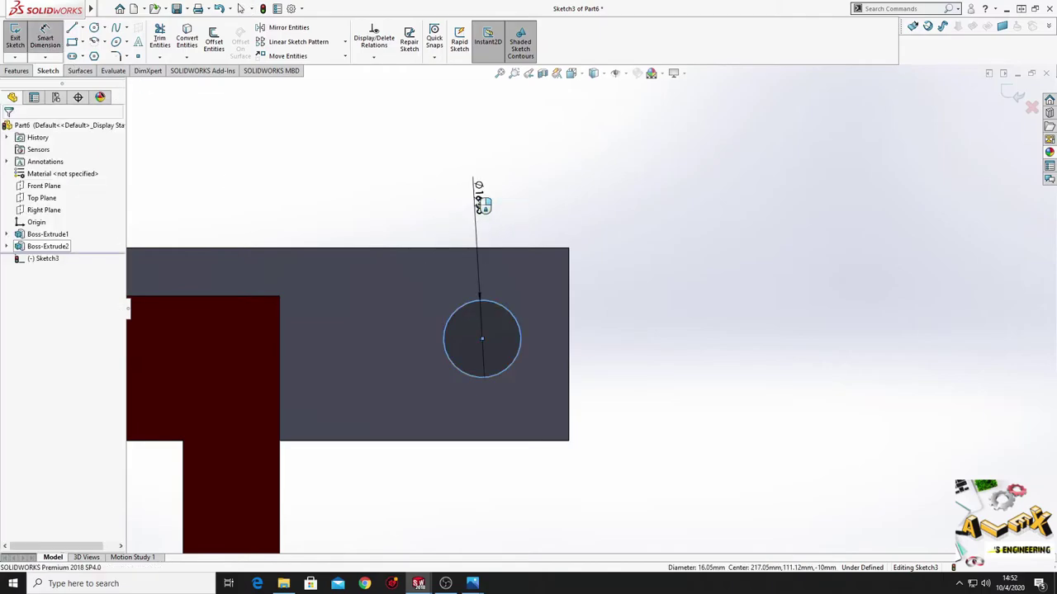
pyautogui.click(479, 200)
pyautogui.write('12')
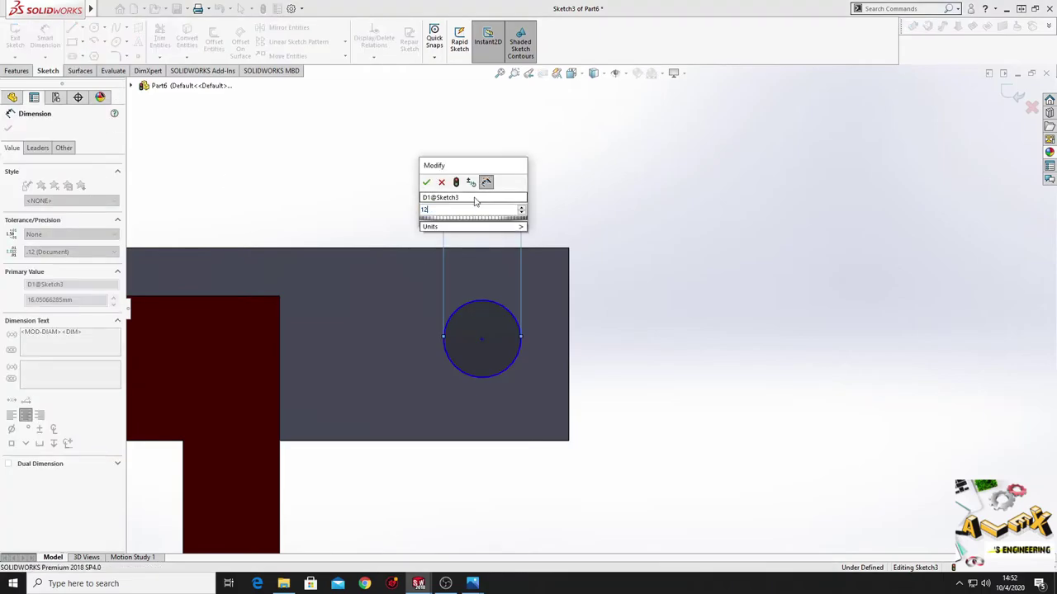
pyautogui.press('Return')
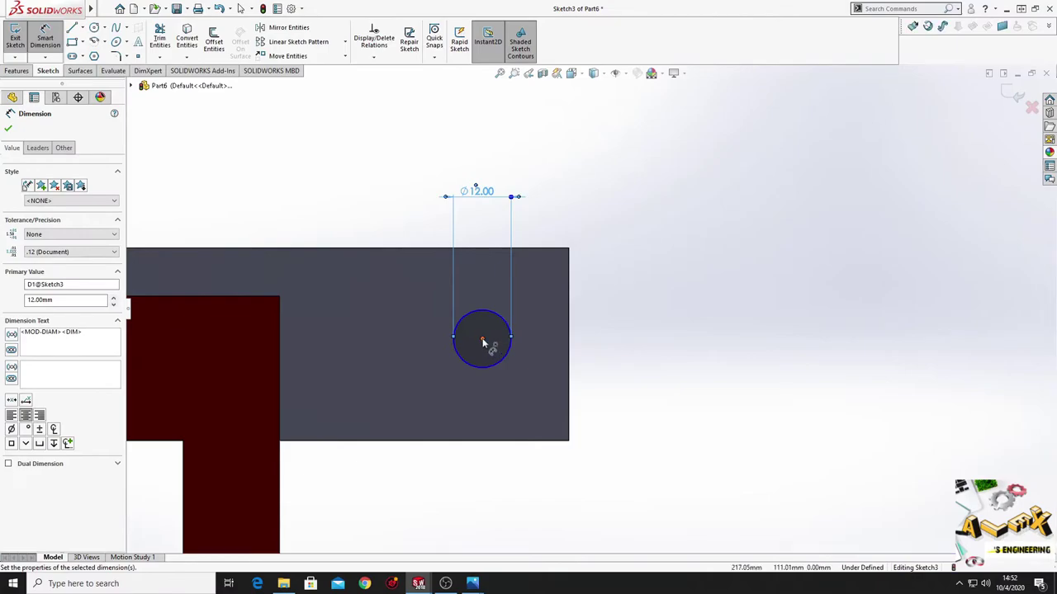
# - Dimension the circle centre 25 mm from the rail's right end edge
pyautogui.click(570, 308)
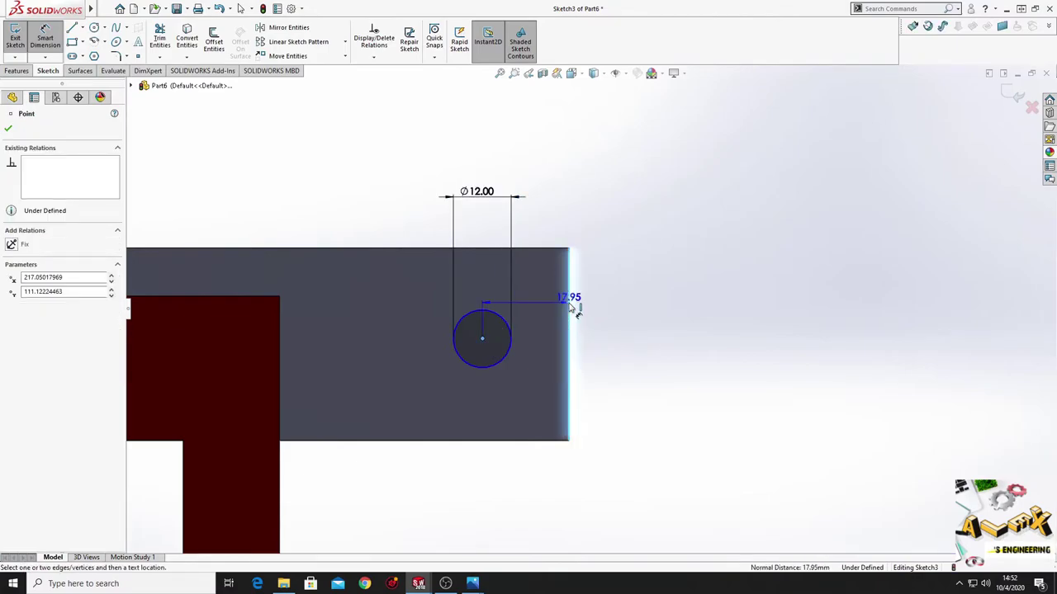
pyautogui.click(531, 282)
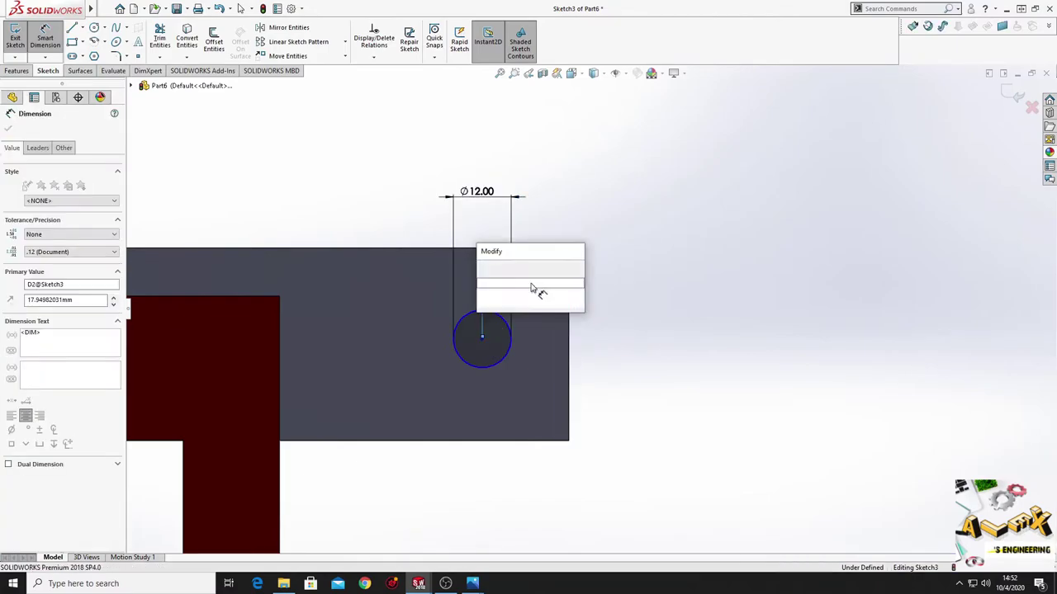
pyautogui.write('24')
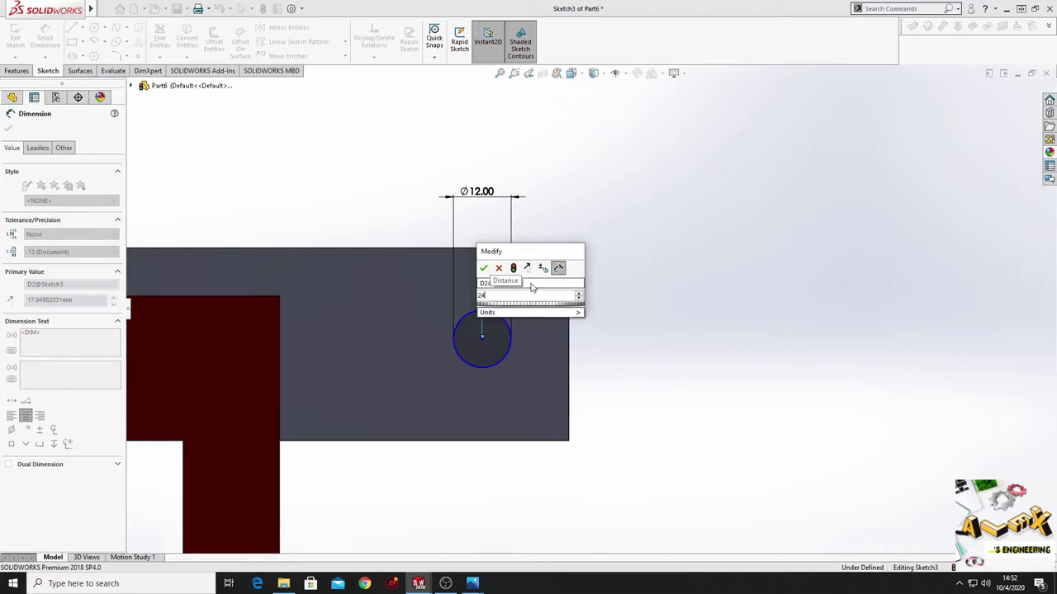
pyautogui.write('5')
pyautogui.press('Return')
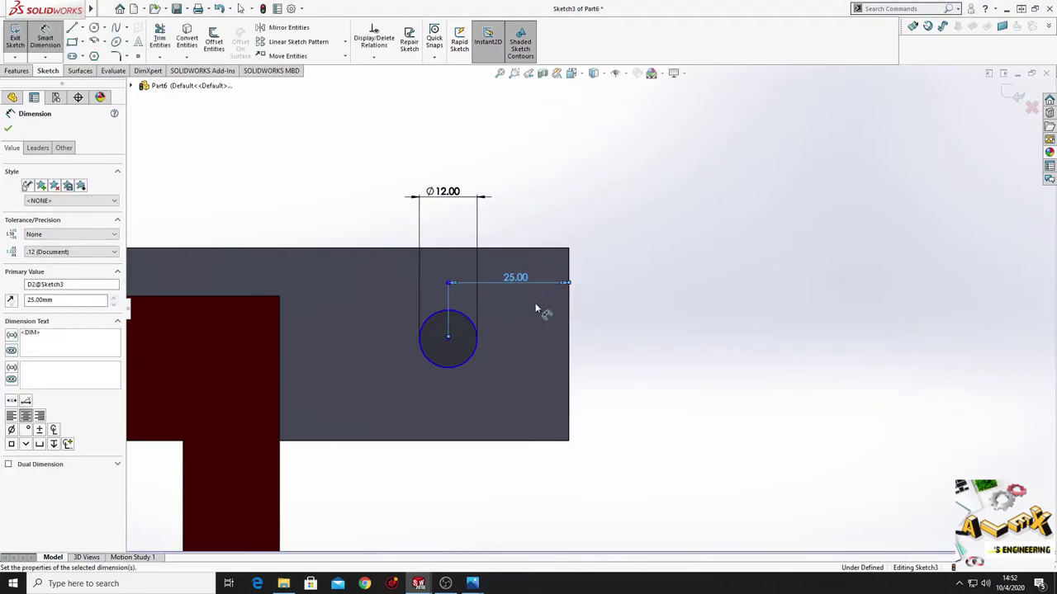
pyautogui.rightClick(611, 330)
pyautogui.press('Escape')
pyautogui.press('Escape')
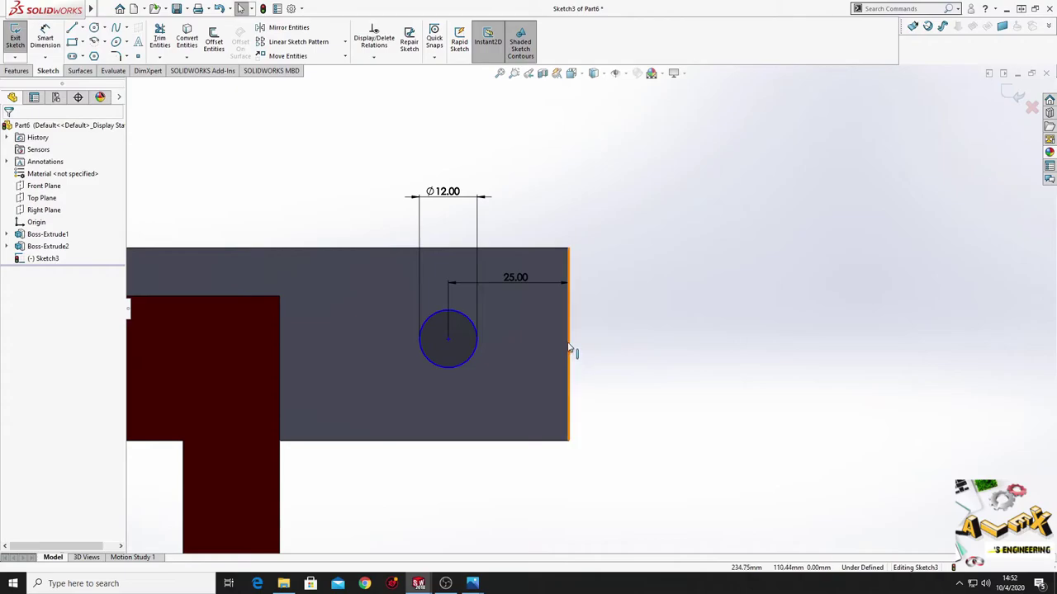
# - Add a Horizontal relation between the end edge's midpoint and the circle centre
pyautogui.click(569, 345)
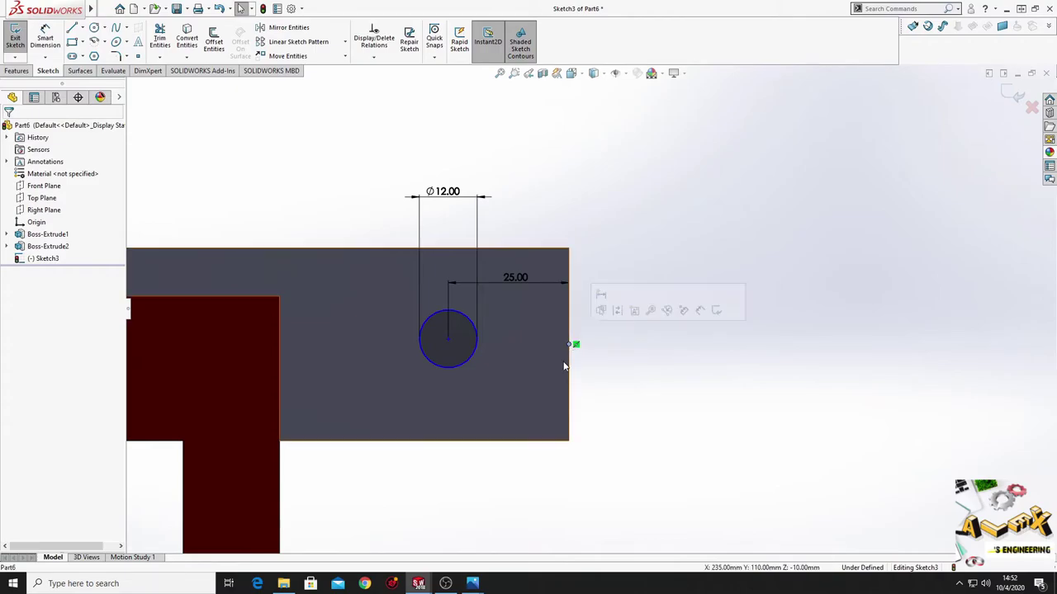
pyautogui.keyDown('ctrl'); pyautogui.click(449, 340); pyautogui.keyUp('ctrl')
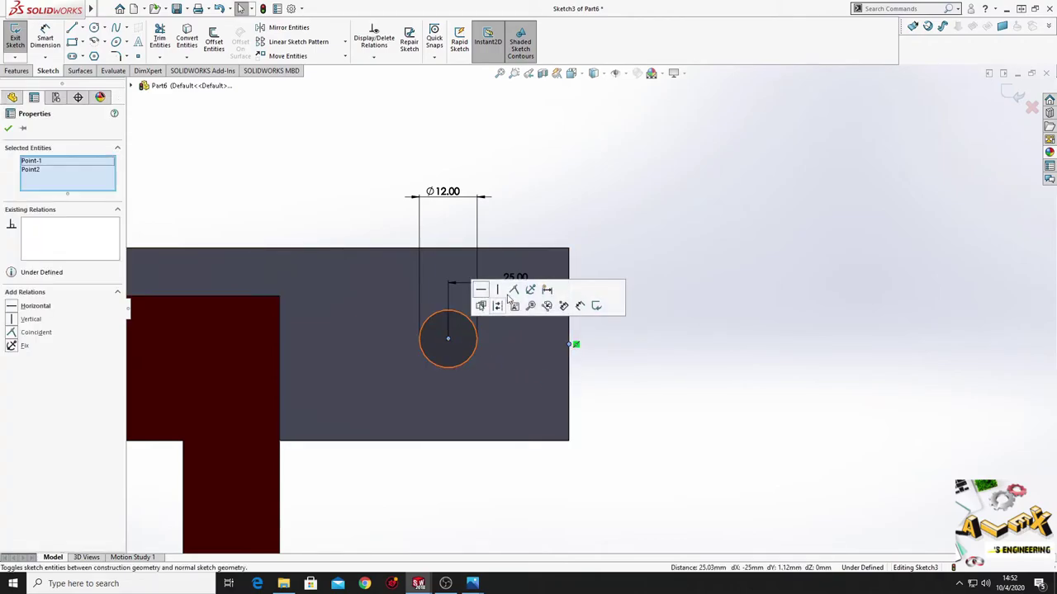
pyautogui.click(480, 290)
pyautogui.click(678, 389)
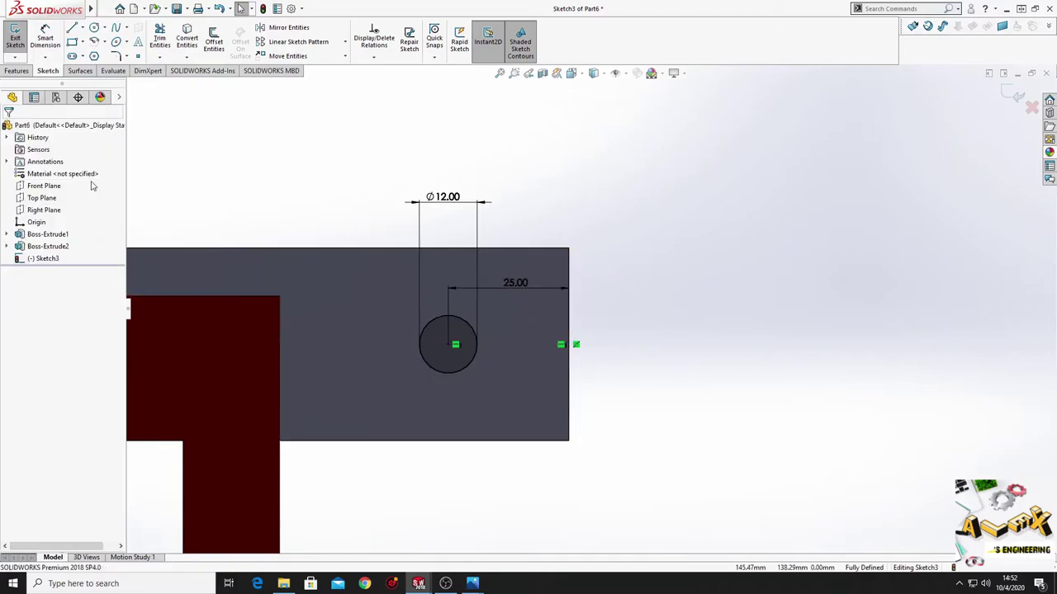
pyautogui.click(18, 71)
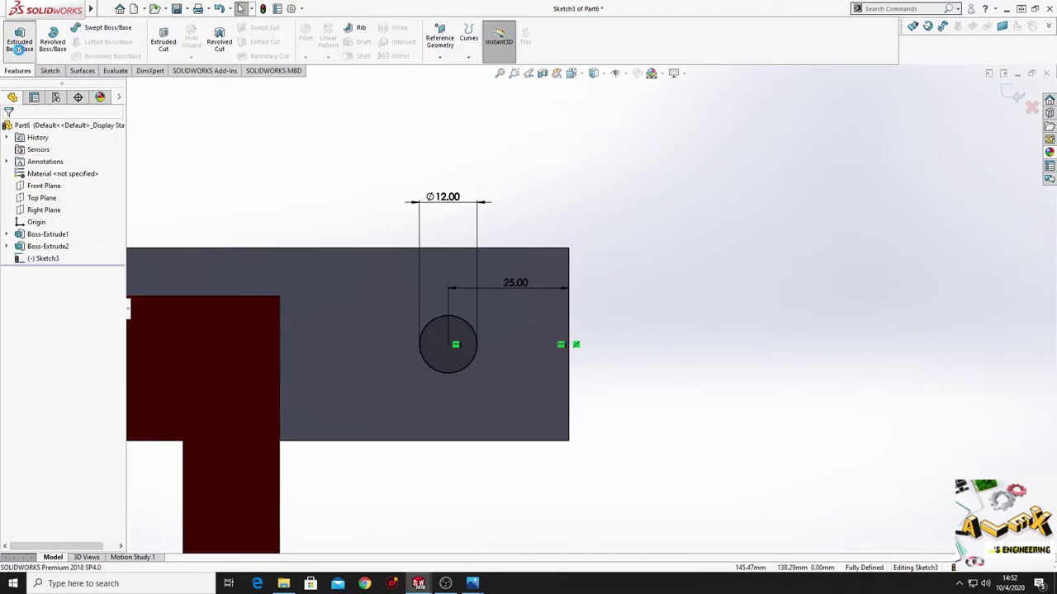
# - Extrude the 12 mm circle 90 mm into a cylindrical pin
pyautogui.click(19, 39)
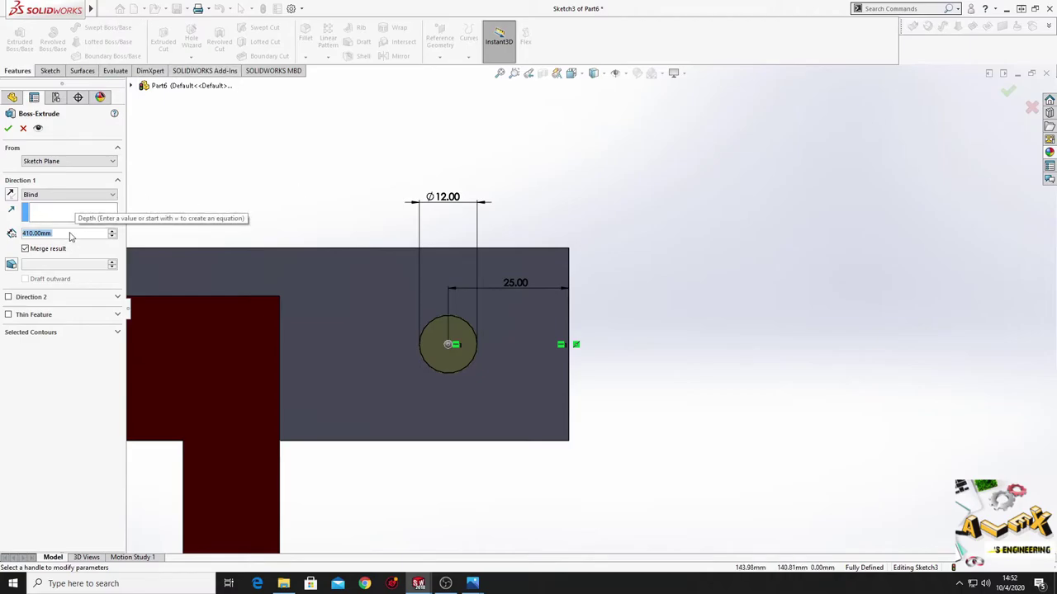
pyautogui.write('90')
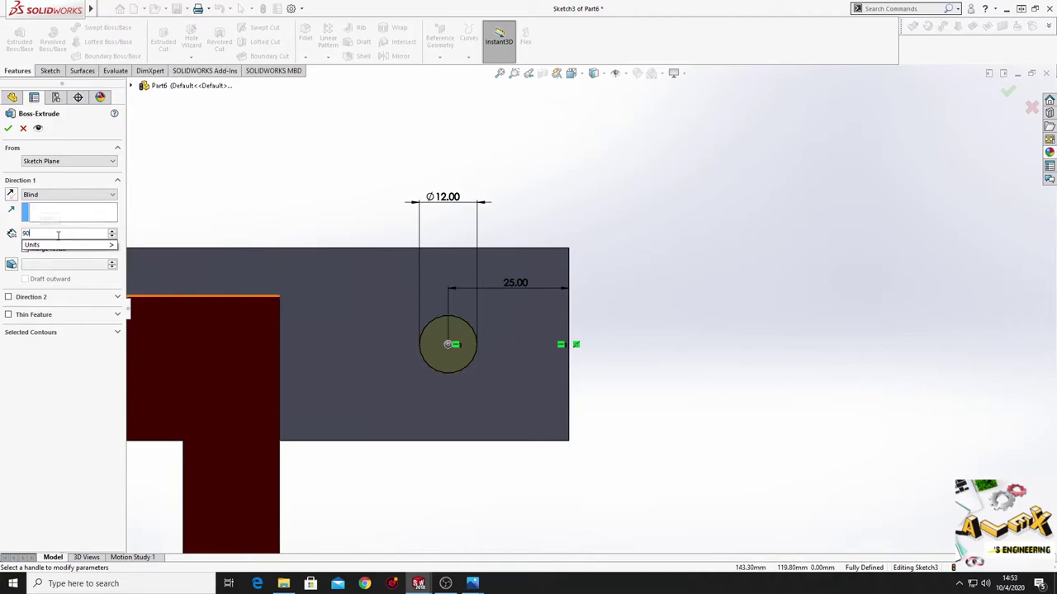
pyautogui.press('Return')
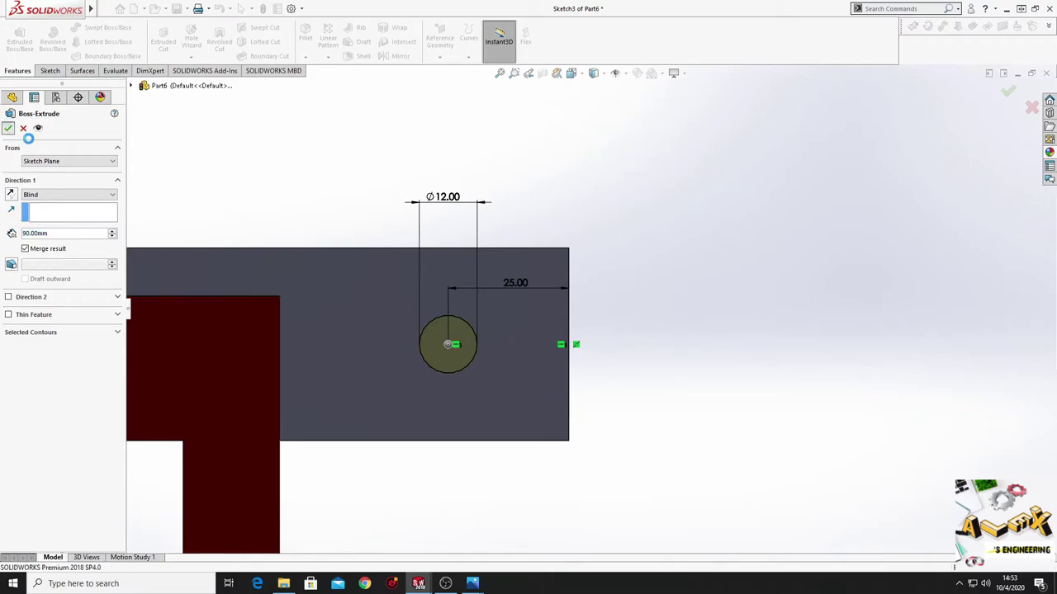
pyautogui.click(8, 128)
pyautogui.moveTo(351, 422); pyautogui.dragTo(595, 458, button='middle')
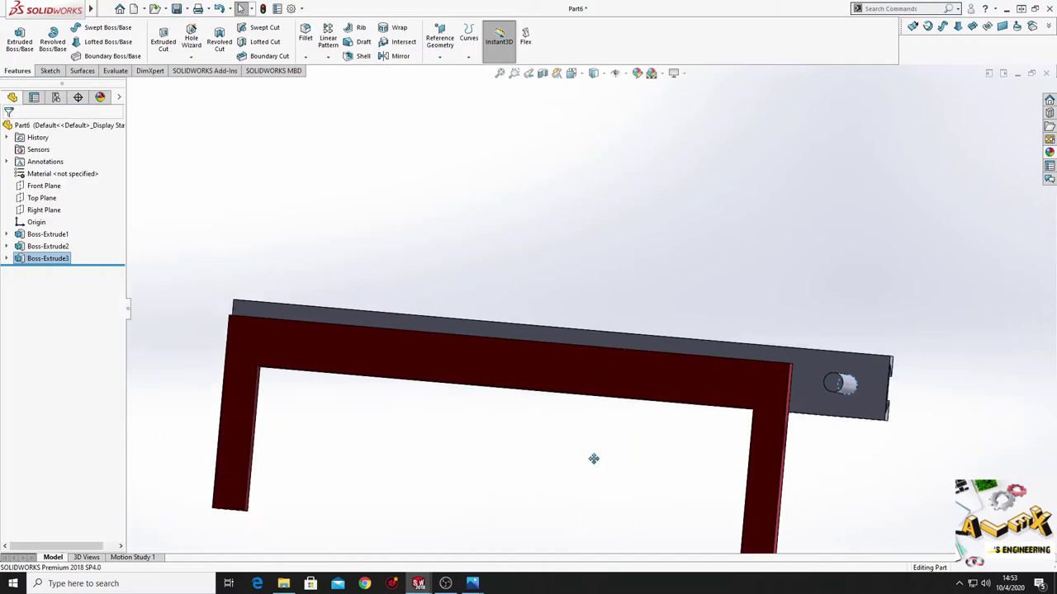
pyautogui.keyDown('ctrl'); pyautogui.moveTo(366, 394); pyautogui.dragTo(391, 393, button='middle'); pyautogui.keyUp('ctrl')
pyautogui.hotkey('ctrl', 'shift', 'z')
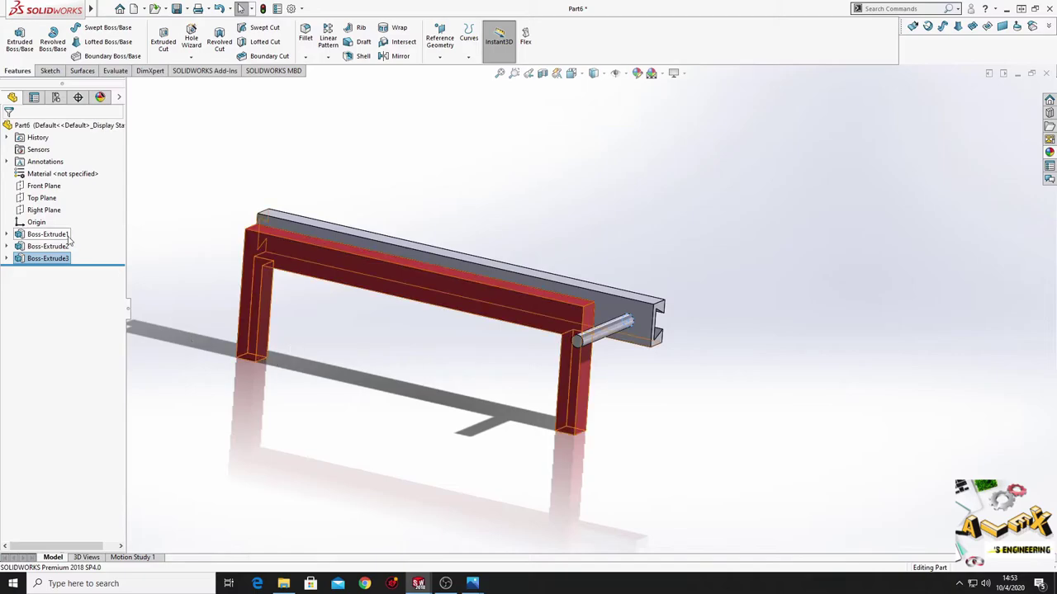
# - Open a new sketch on the Front Plane, viewed Normal To, focused on the left leg
pyautogui.click(46, 187)
pyautogui.click(55, 170)
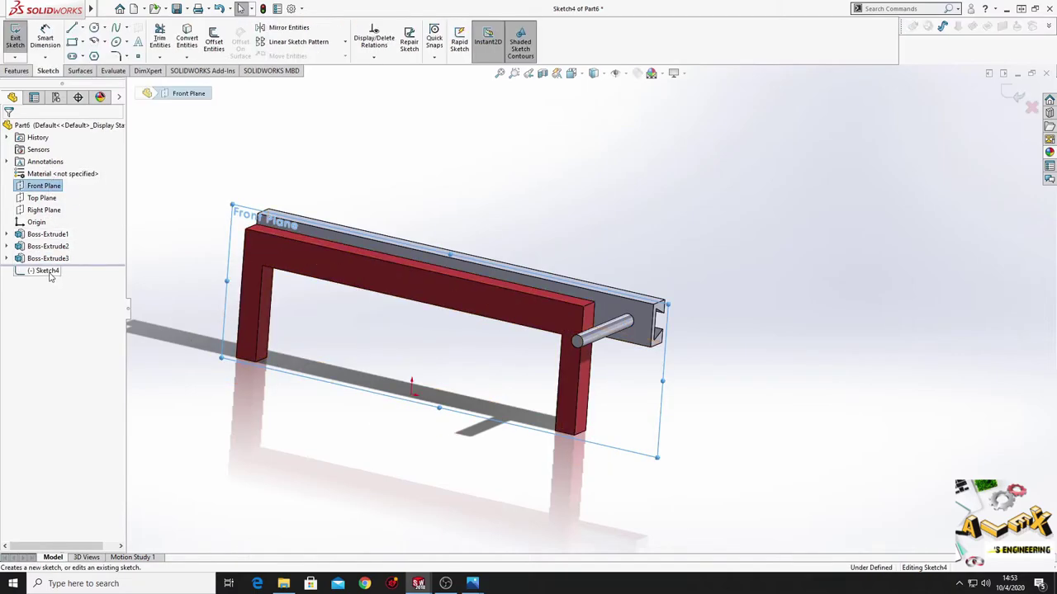
pyautogui.click(66, 265)
pyautogui.scroll(-3, 363, 388)
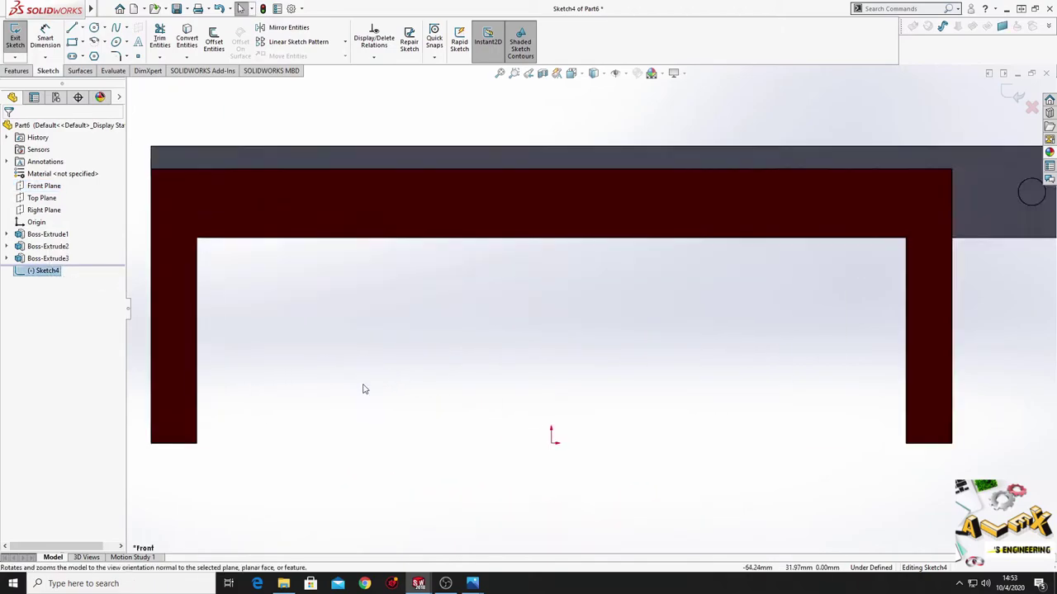
pyautogui.scroll(-3, 375, 369)
pyautogui.keyDown('ctrl'); pyautogui.moveTo(375, 369); pyautogui.dragTo(443, 373, button='middle'); pyautogui.keyUp('ctrl')
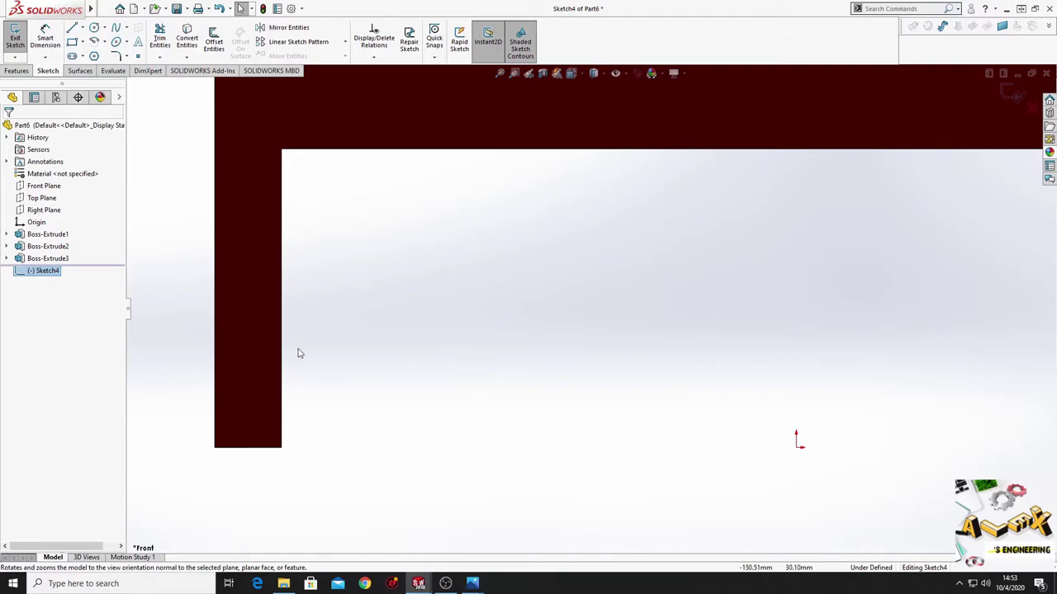
# - Draw a horizontal line from the left leg's inner edge to the right leg's inner edge
pyautogui.click(72, 28)
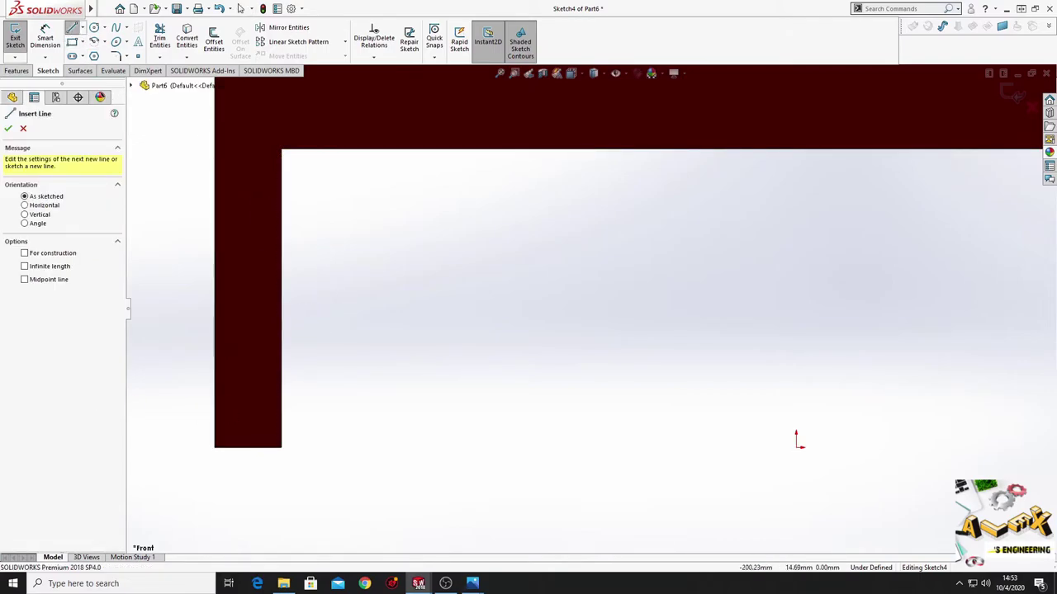
pyautogui.click(284, 412)
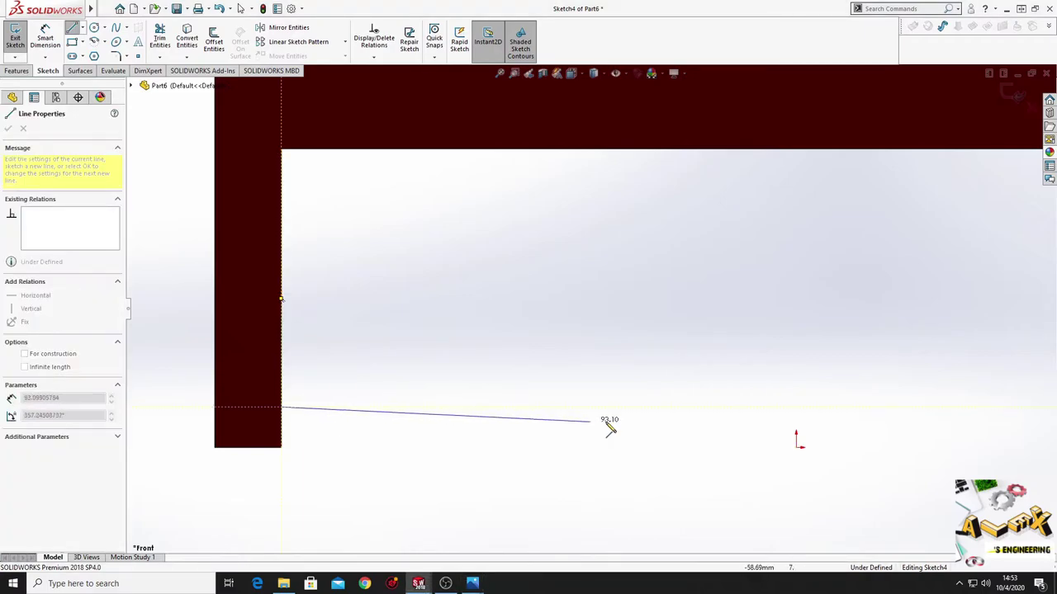
pyautogui.keyDown('ctrl'); pyautogui.moveTo(703, 401); pyautogui.dragTo(115, 399, button='middle'); pyautogui.keyUp('ctrl')
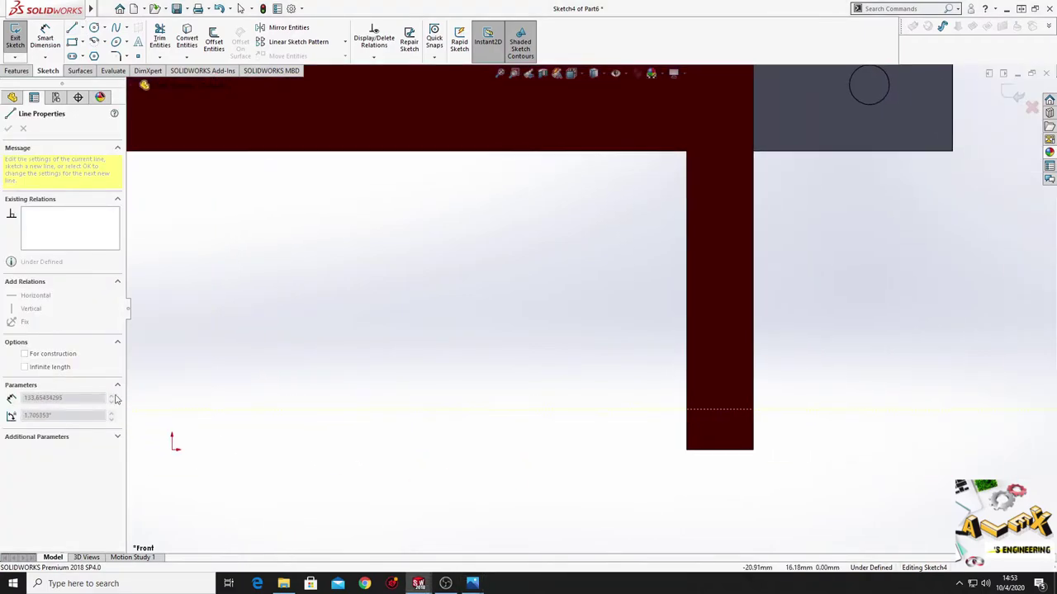
pyautogui.click(687, 413)
pyautogui.rightClick(517, 357)
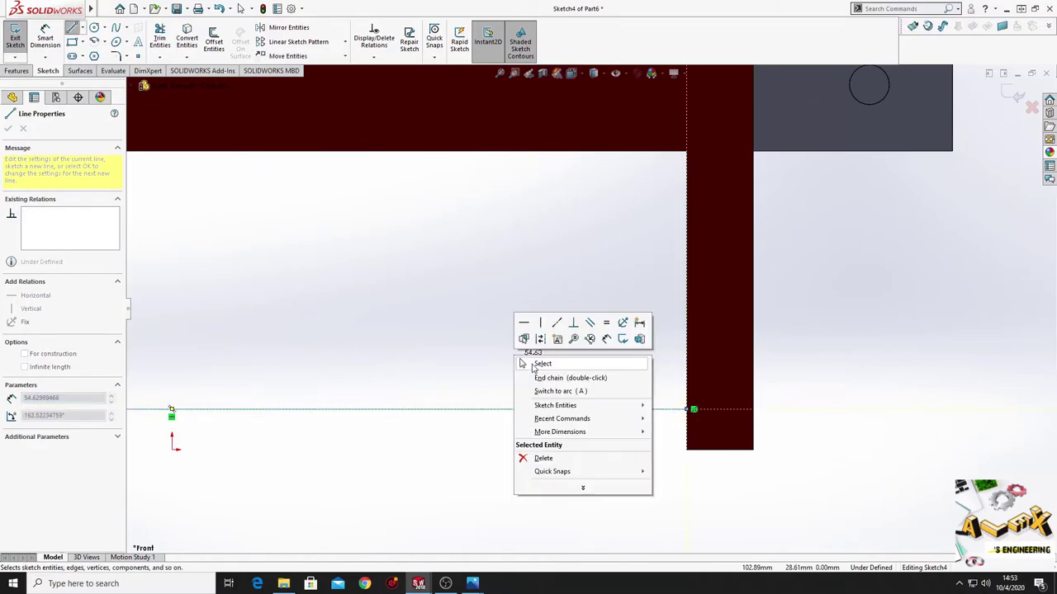
pyautogui.click(529, 364)
pyautogui.keyDown('ctrl'); pyautogui.moveTo(436, 375); pyautogui.dragTo(855, 327, button='middle'); pyautogui.keyUp('ctrl')
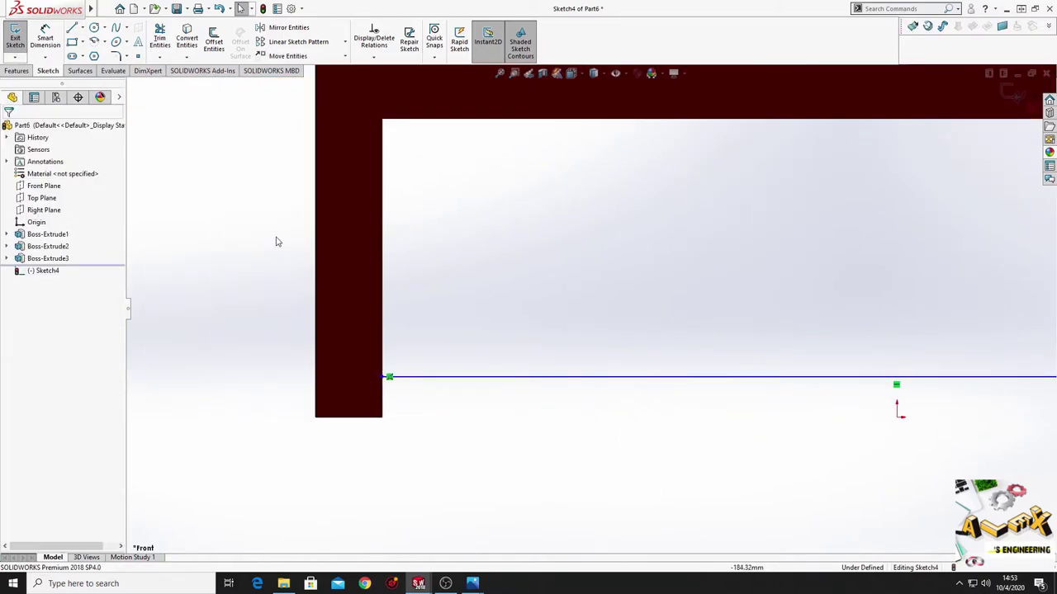
# - Dimension the line 15 mm above the leg's bottom edge
pyautogui.click(53, 43)
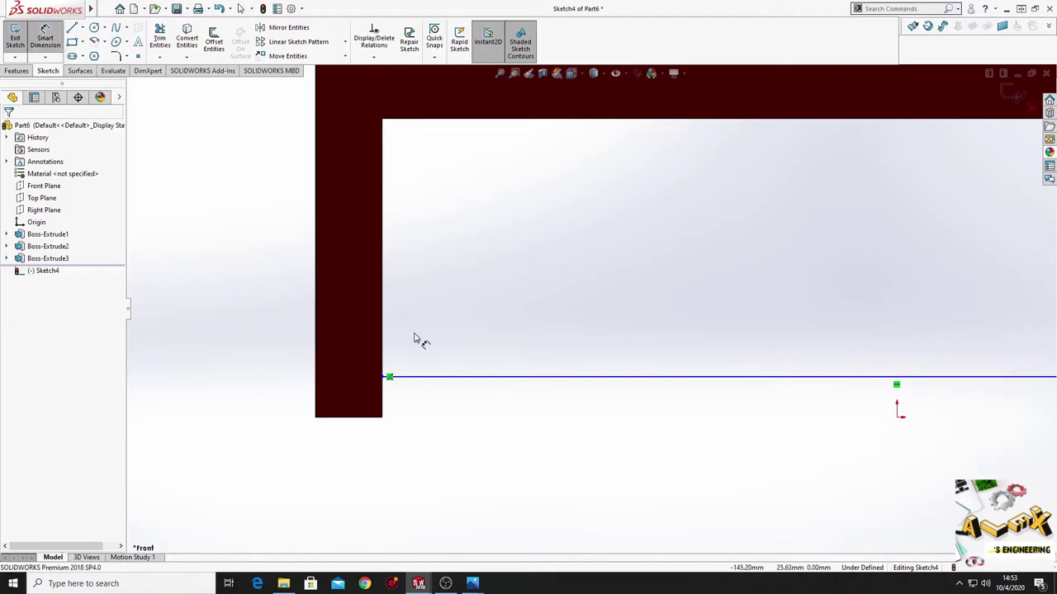
pyautogui.click(418, 379)
pyautogui.click(370, 417)
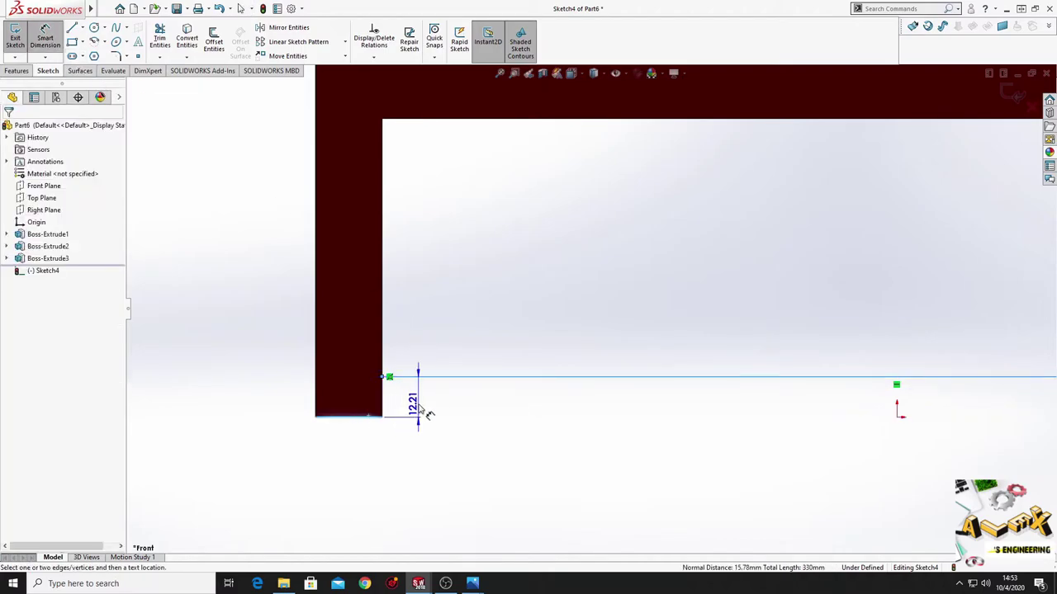
pyautogui.click(423, 411)
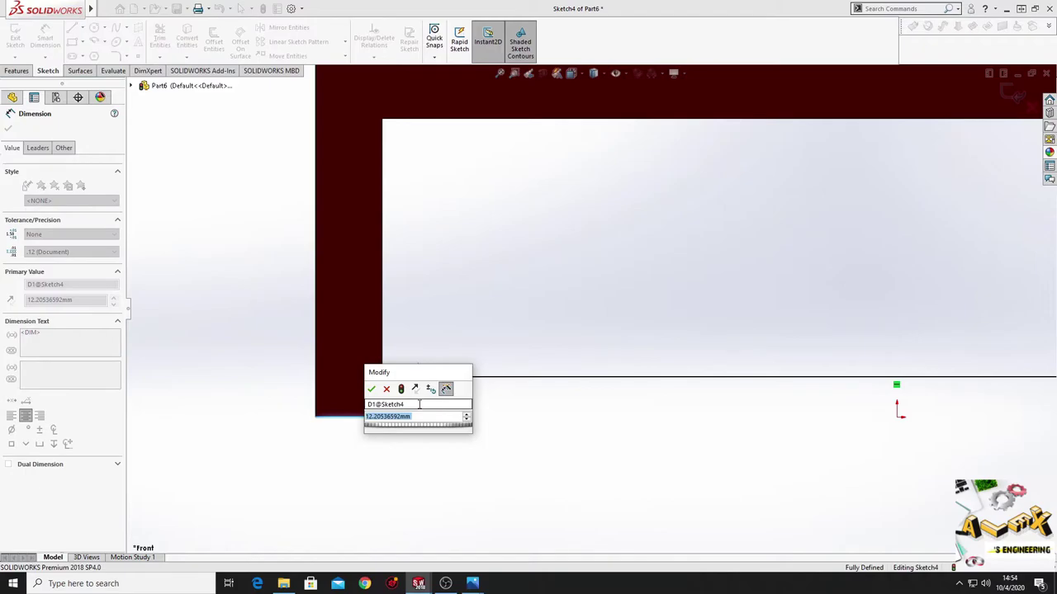
pyautogui.write('15')
pyautogui.press('Return')
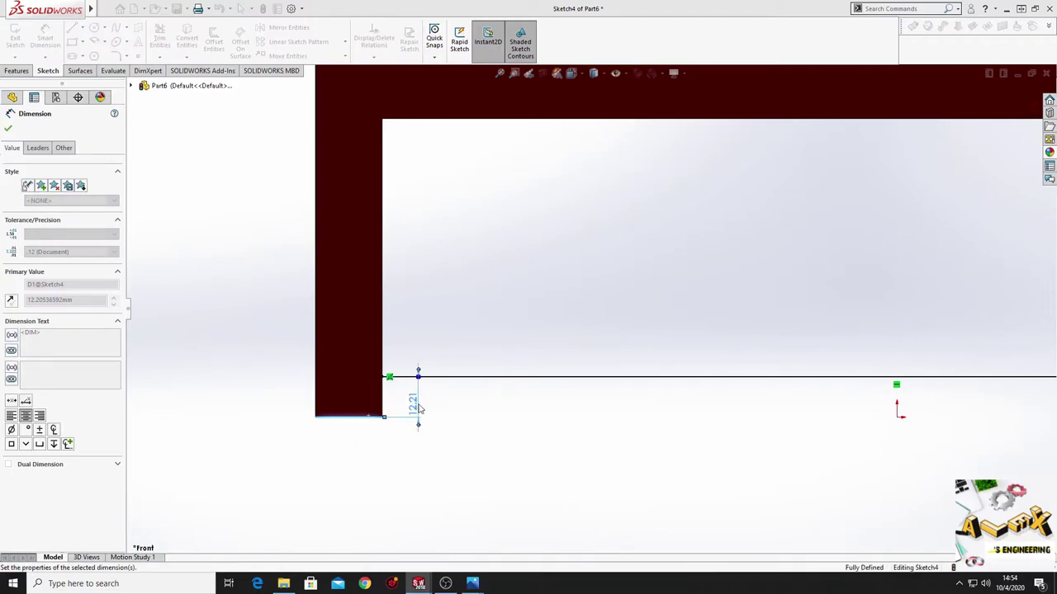
pyautogui.rightClick(452, 393)
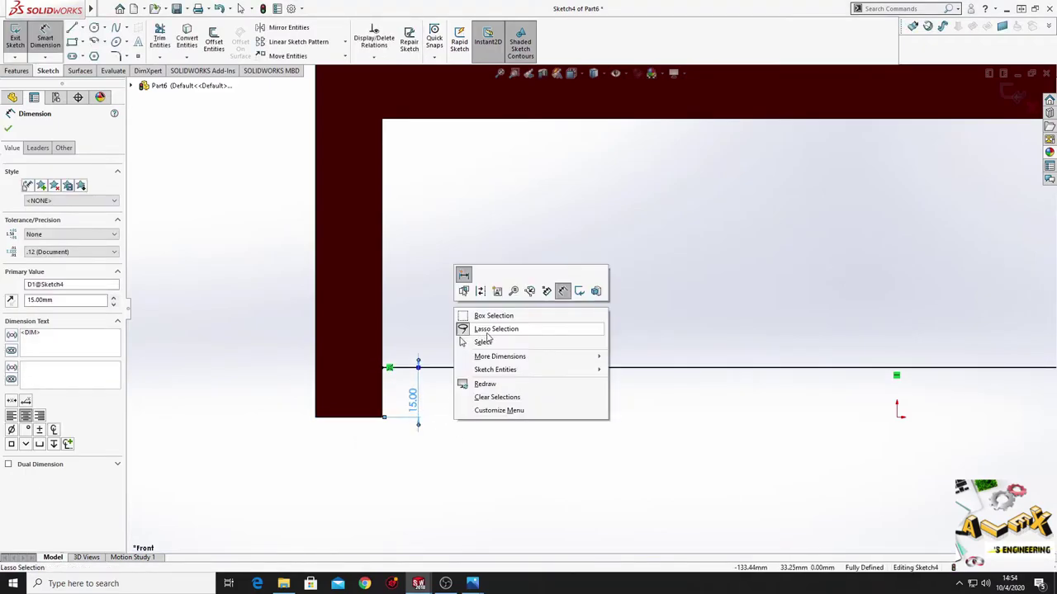
pyautogui.click(467, 343)
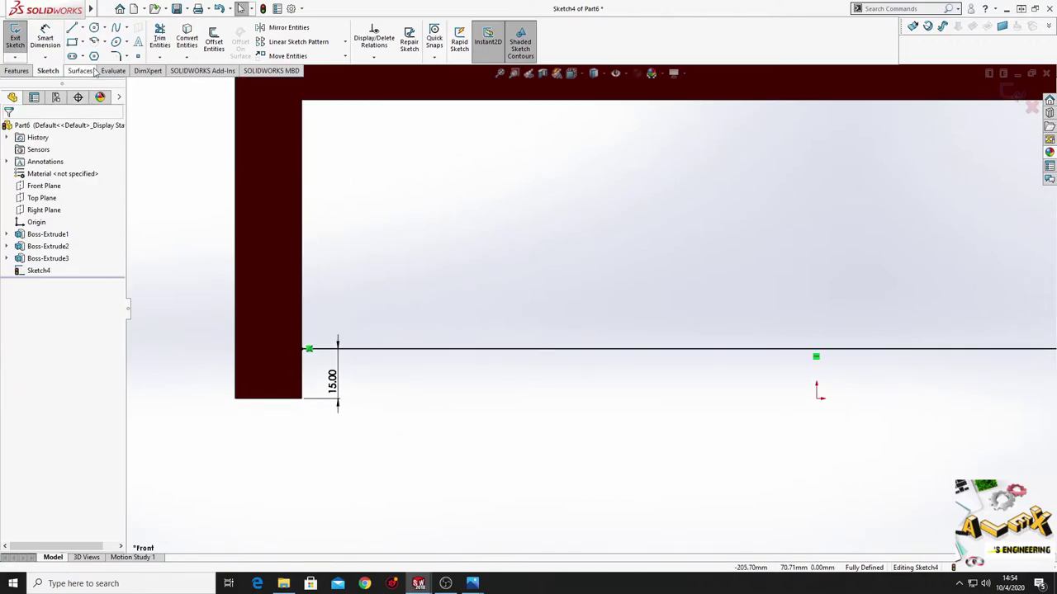
# - Draw a line chain from the left leg: short ledge, vertical drop, slanted side and short top
pyautogui.click(72, 28)
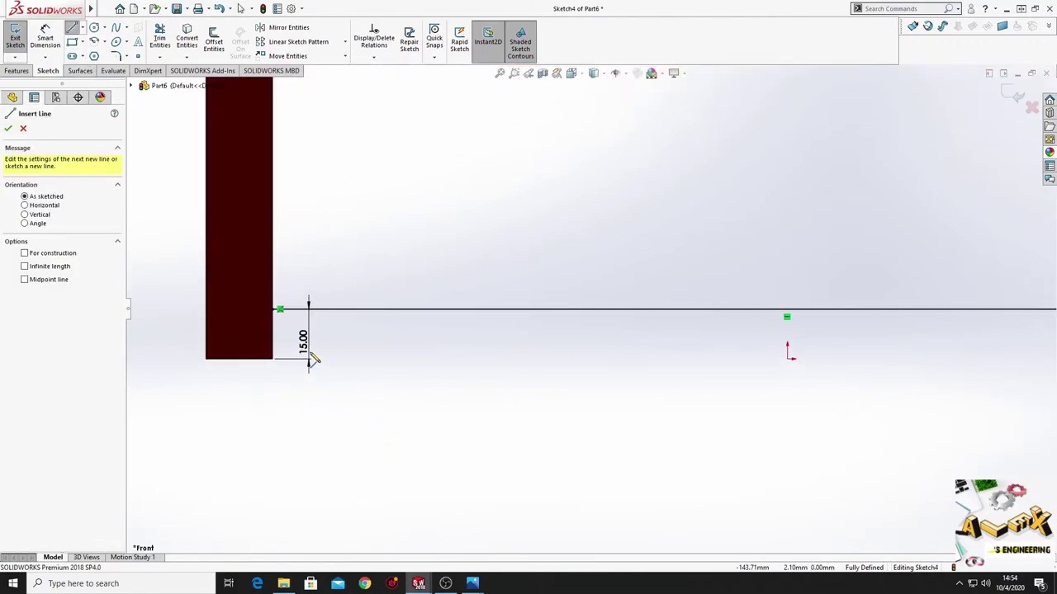
pyautogui.click(274, 344)
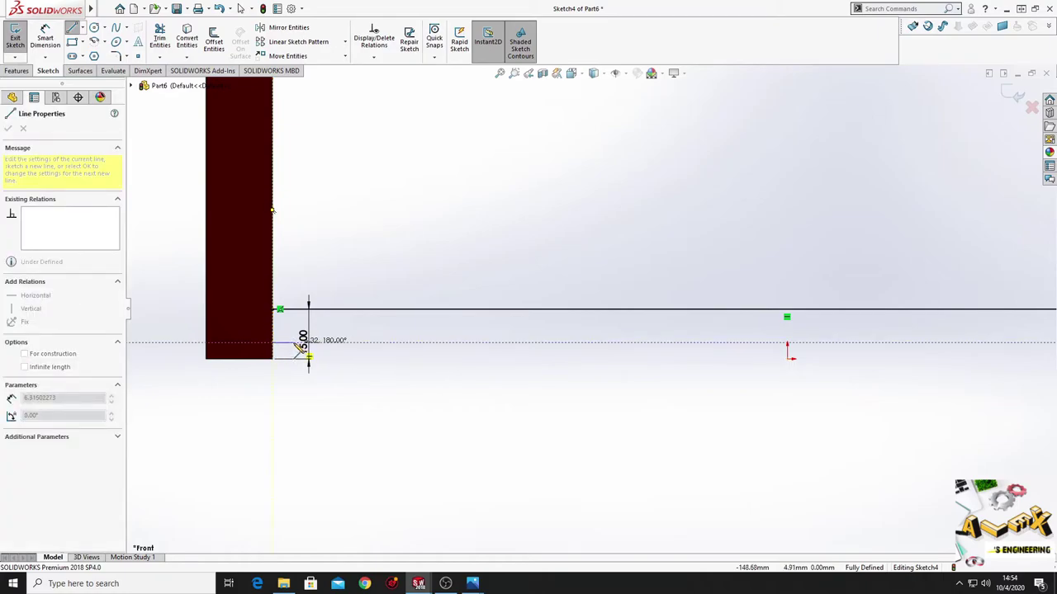
pyautogui.click(297, 343)
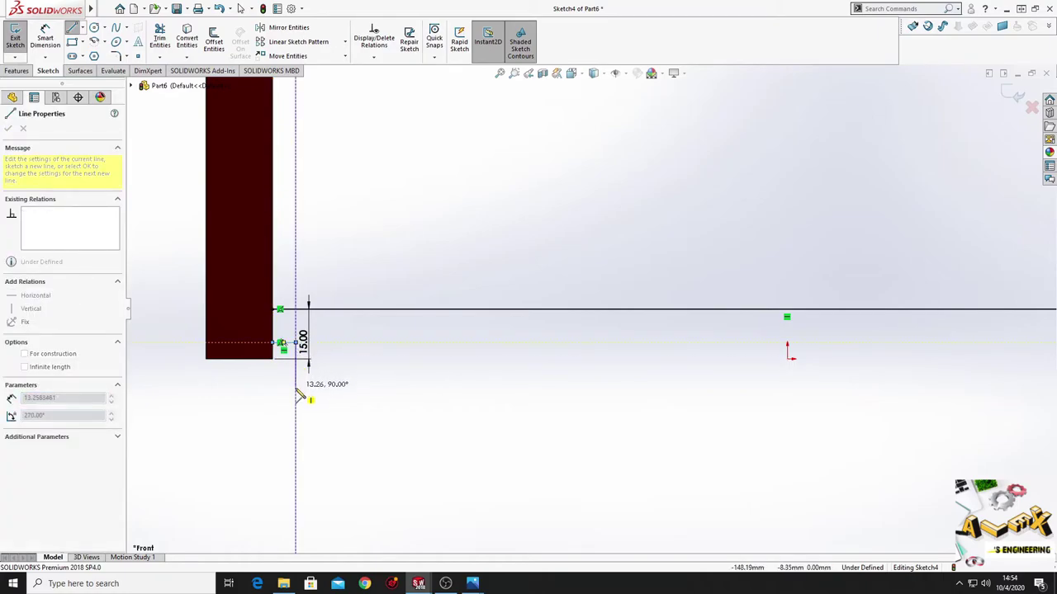
pyautogui.click(325, 343)
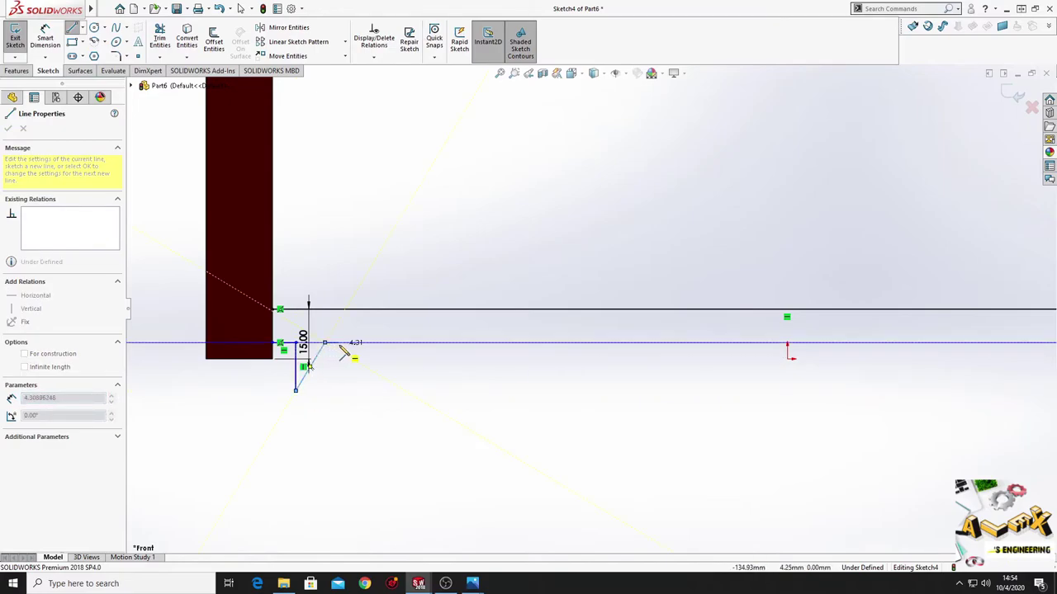
pyautogui.click(338, 343)
pyautogui.rightClick(366, 354)
pyautogui.click(375, 372)
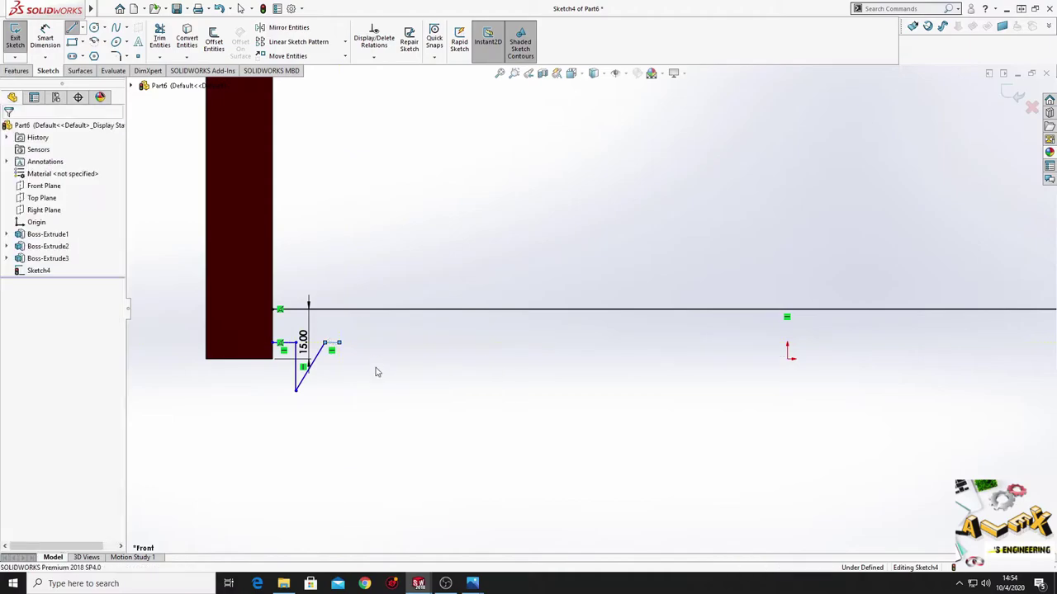
pyautogui.scroll(-5, 367, 373)
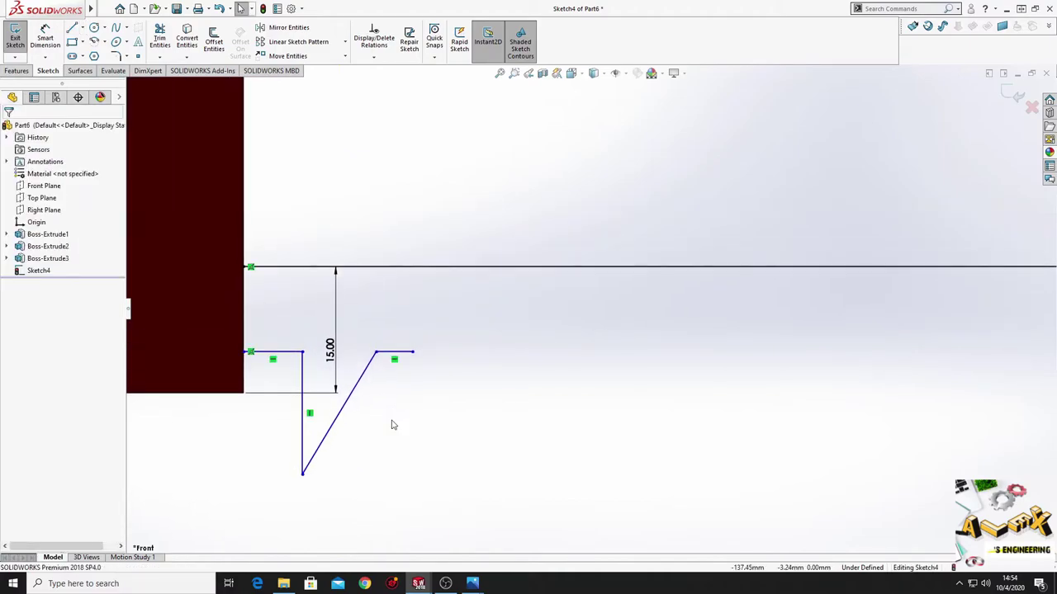
pyautogui.scroll(1, 390, 413)
# - Dimension the short top-right segment to 2 mm and the horizontal span to 8 mm
pyautogui.click(44, 39)
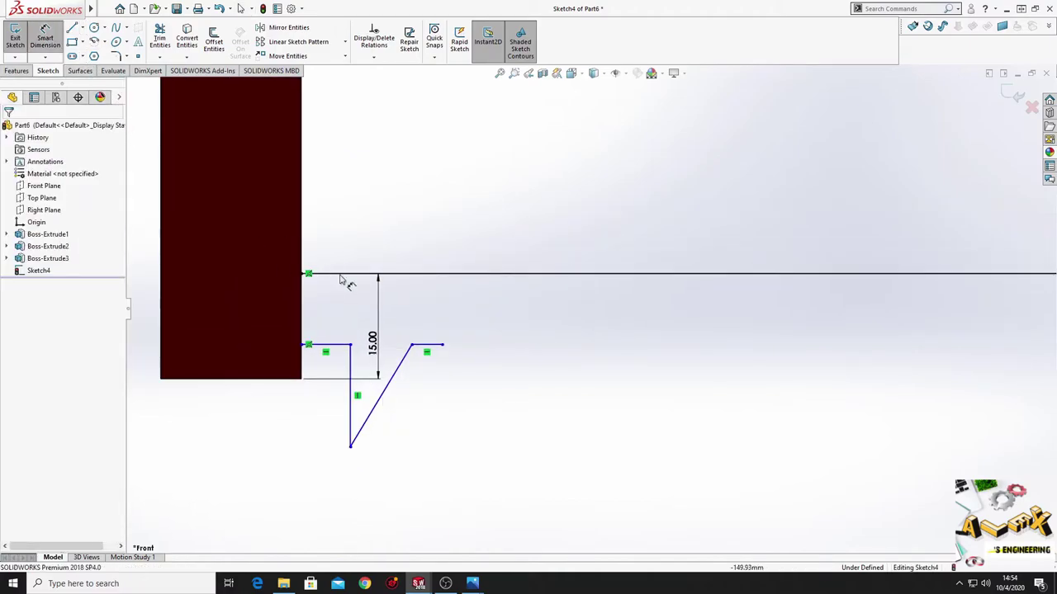
pyautogui.click(427, 350)
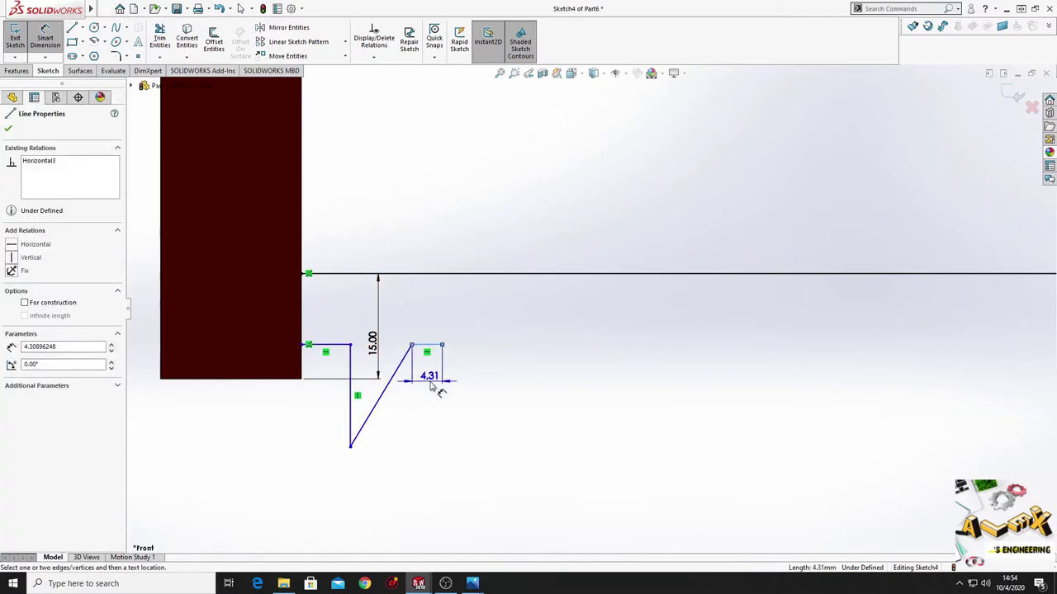
pyautogui.click(430, 381)
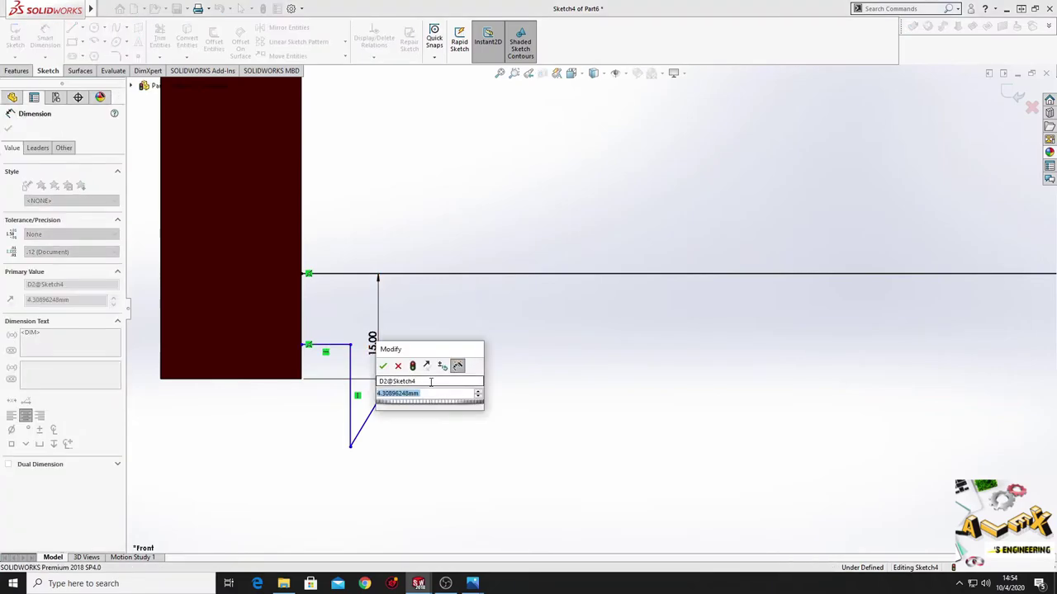
pyautogui.write('2')
pyautogui.press('Return')
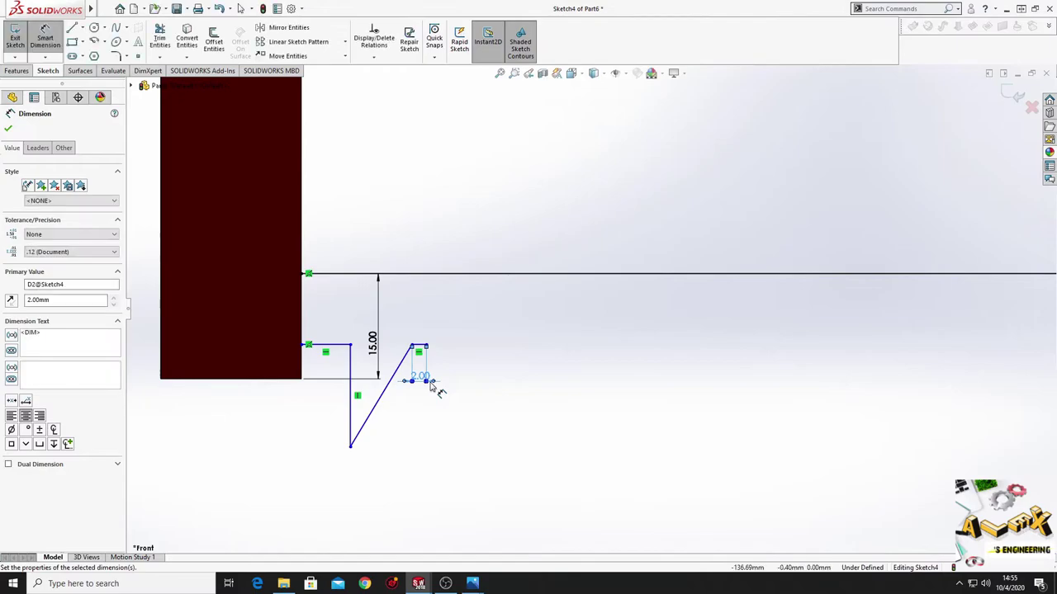
pyautogui.click(351, 425)
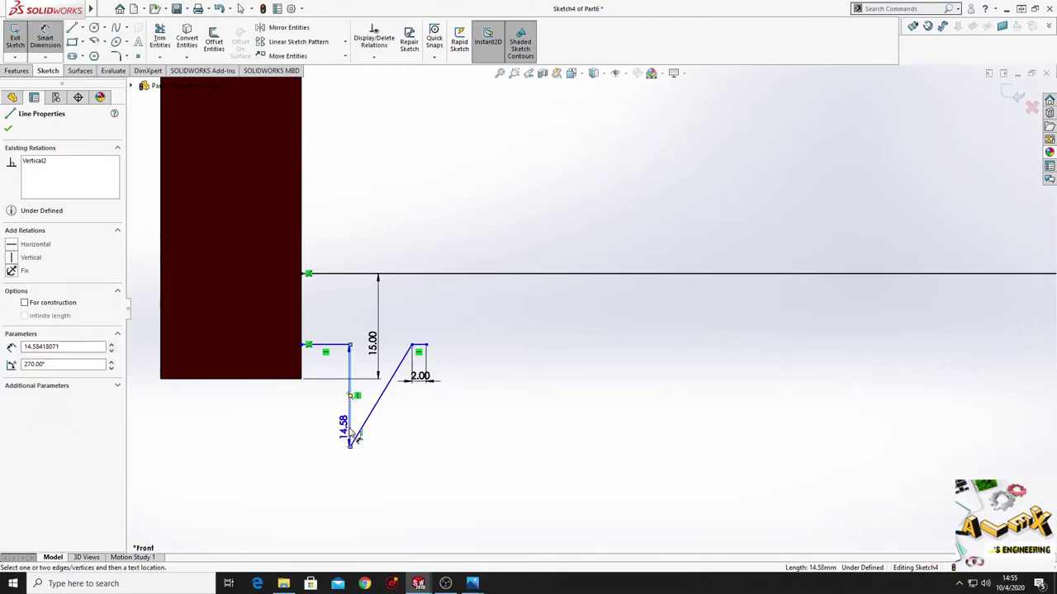
pyautogui.click(419, 353)
pyautogui.click(396, 459)
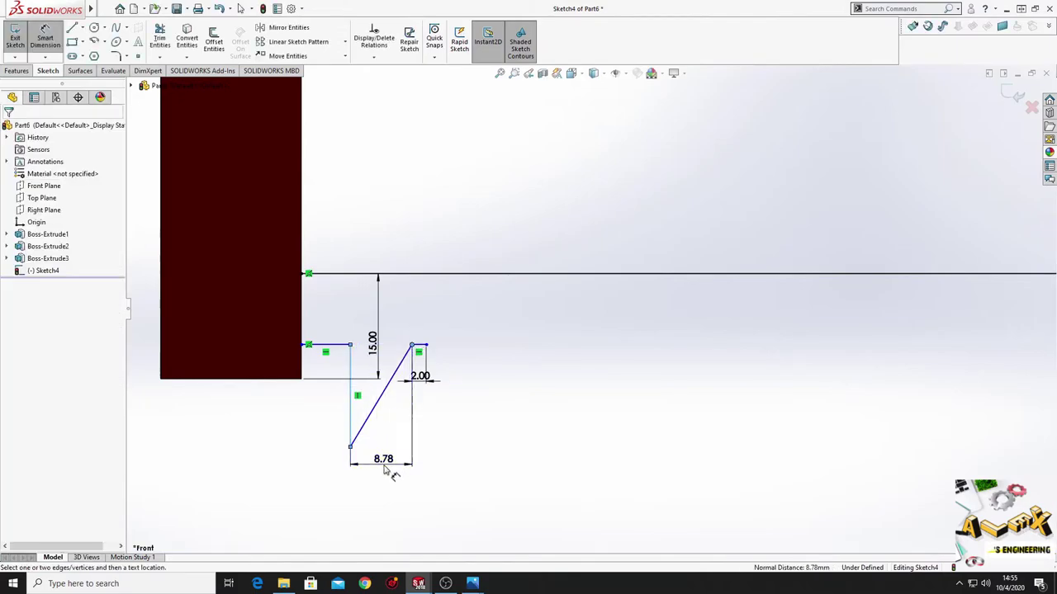
pyautogui.write('8.78365429mm')
pyautogui.press('Return')
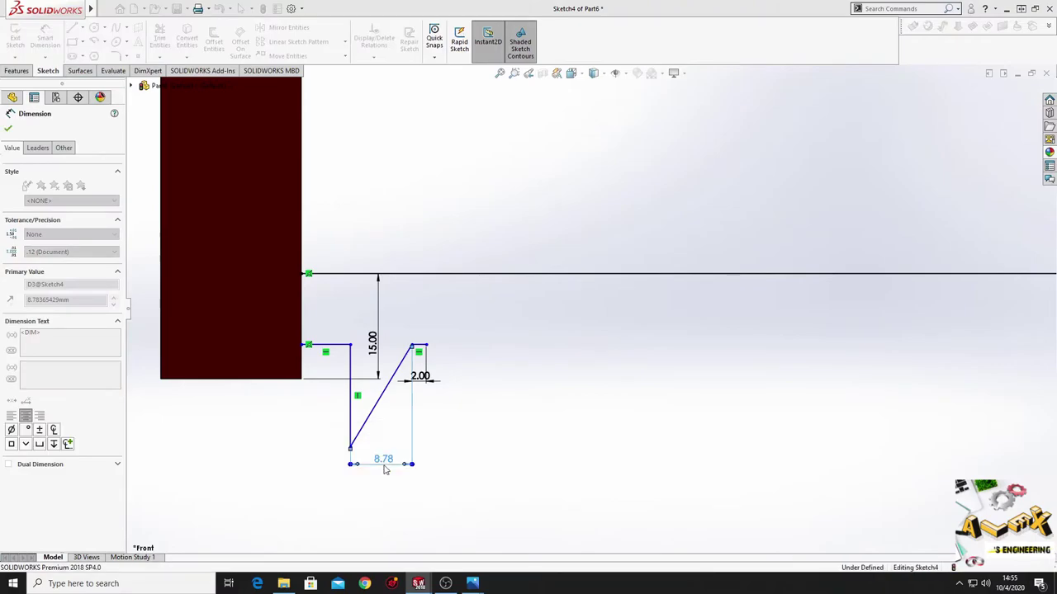
# - Set the dovetail profile depth to 10 mm
pyautogui.click(350, 447)
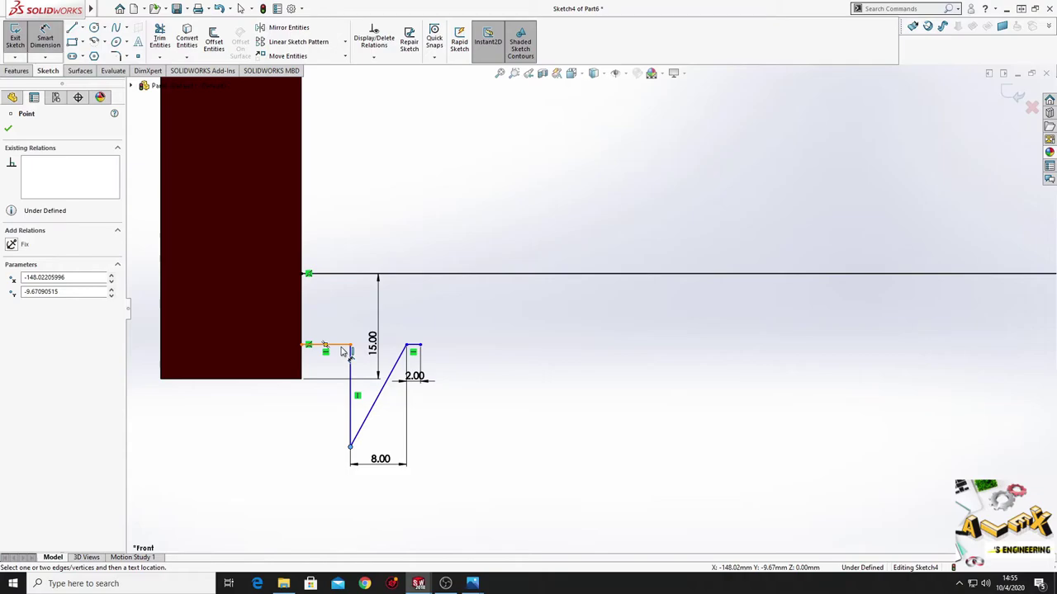
pyautogui.click(303, 345)
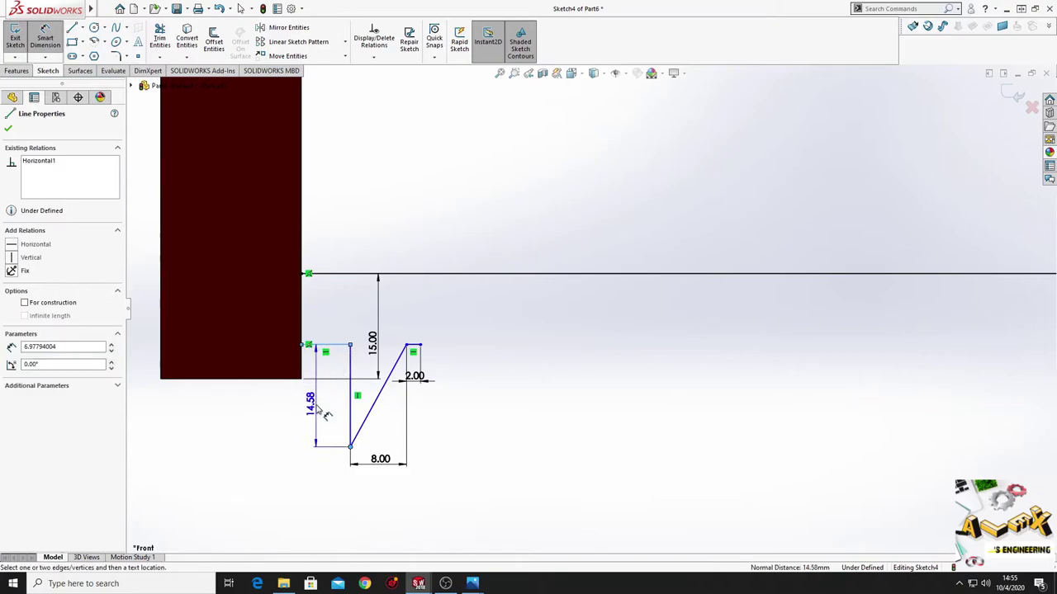
pyautogui.press('Escape')
pyautogui.doubleClick(297, 400)
pyautogui.write('10')
pyautogui.press('Return')
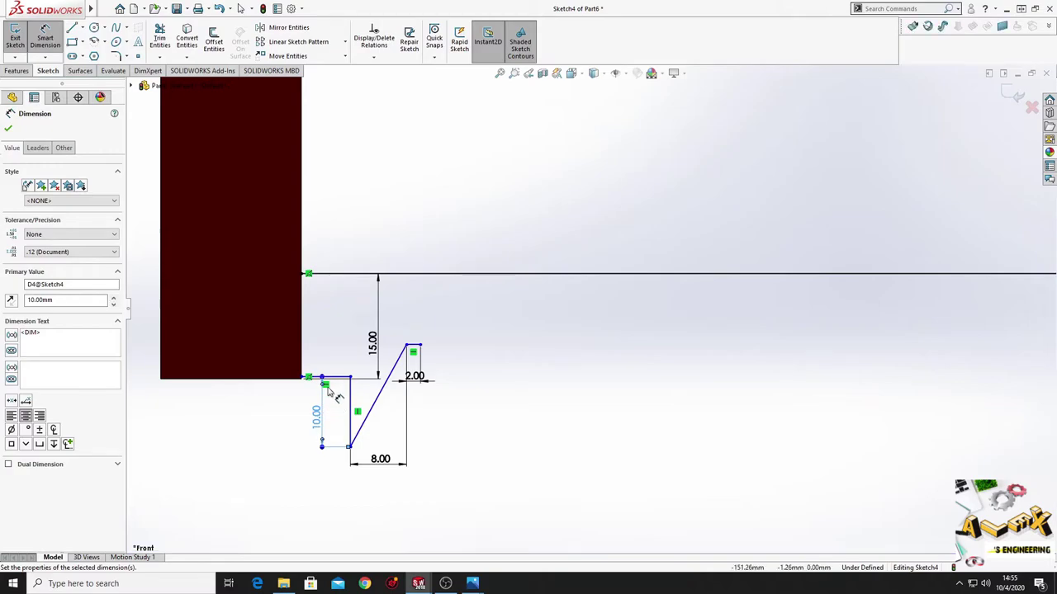
# - Add a relation aligning the two top segments of the profile at one height
pyautogui.rightClick(502, 368)
pyautogui.click(428, 353)
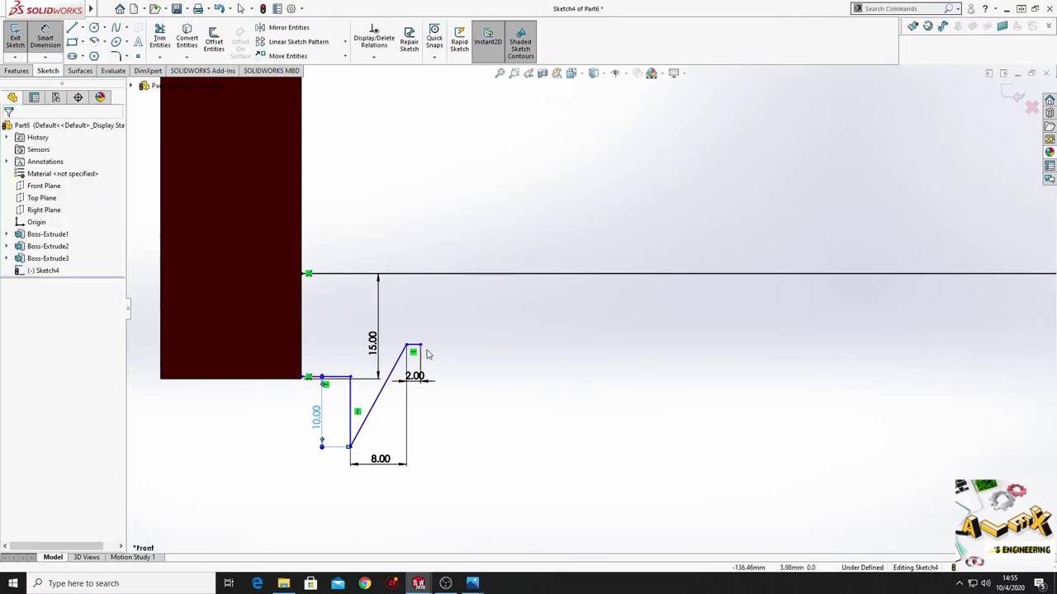
pyautogui.click(335, 378)
pyautogui.keyDown('ctrl'); pyautogui.click(390, 371); pyautogui.keyUp('ctrl')
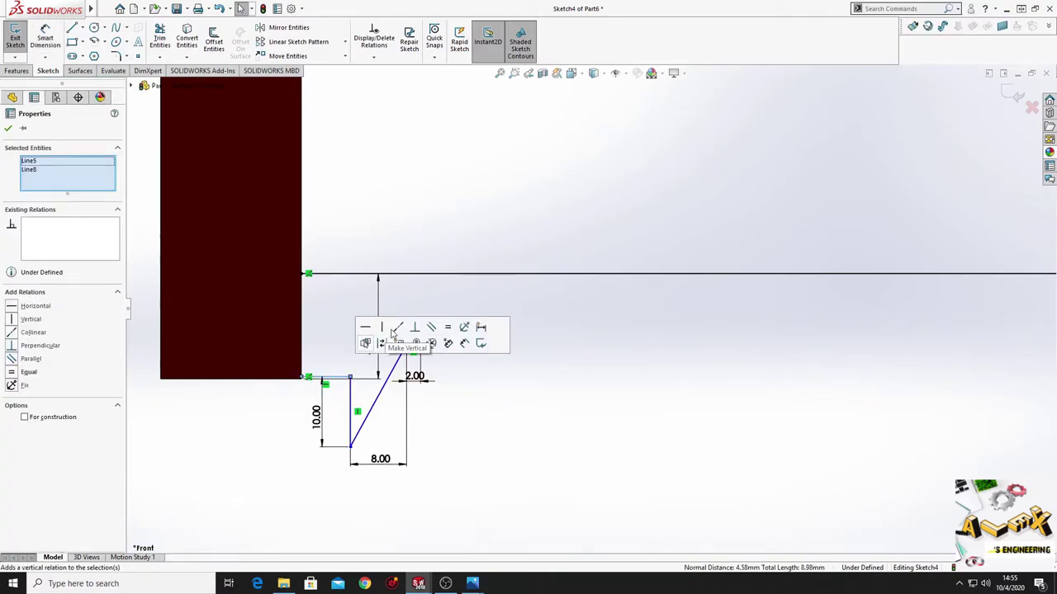
pyautogui.click(393, 332)
pyautogui.click(488, 406)
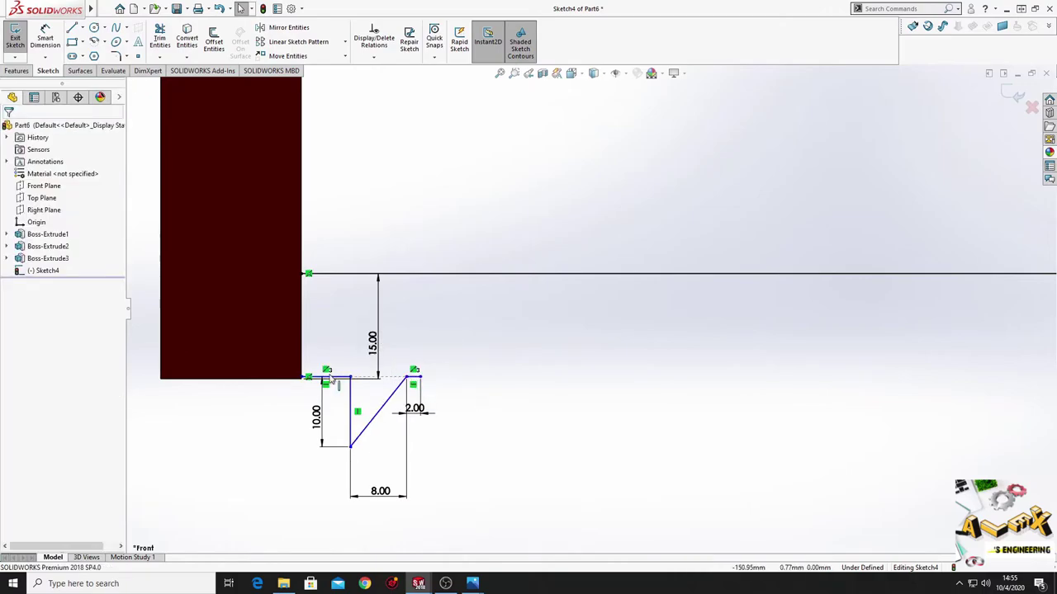
# - Dimension the top-left segment's offset from the rail line to 15 mm
pyautogui.click(43, 45)
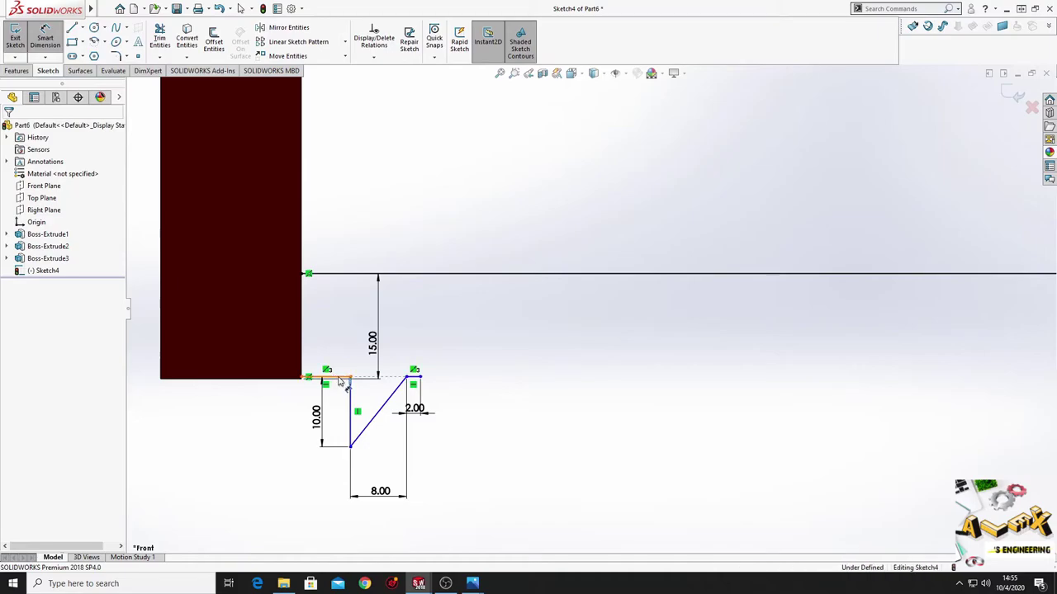
pyautogui.click(338, 379)
pyautogui.click(353, 275)
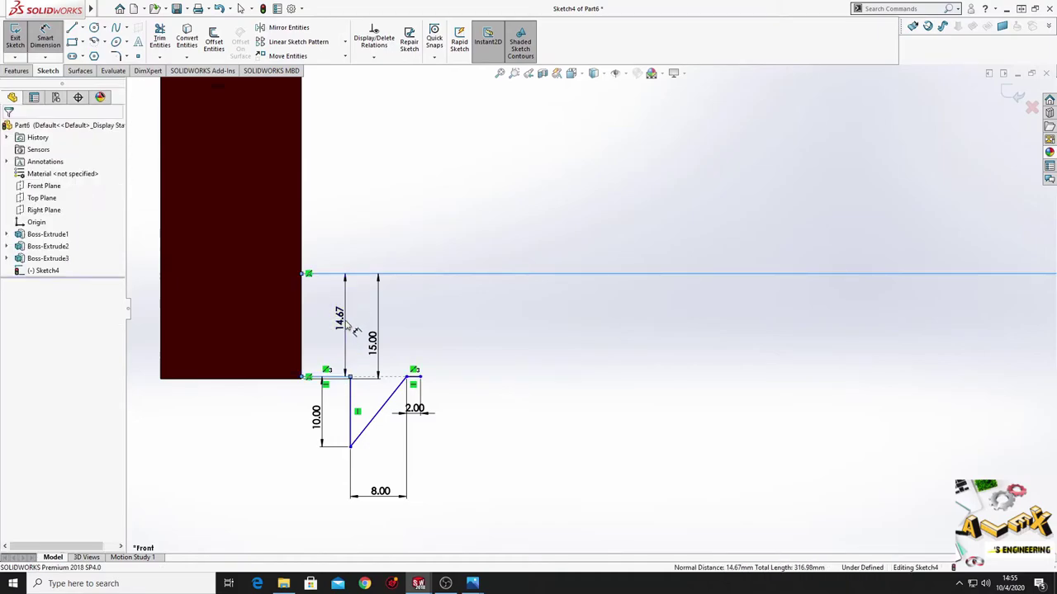
pyautogui.click(346, 320)
pyautogui.write('15')
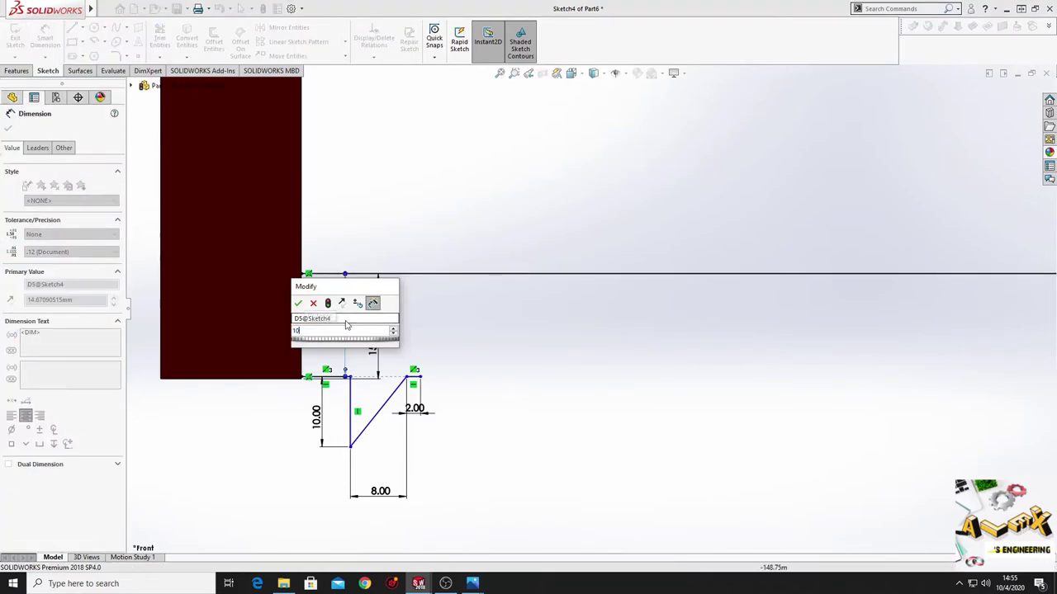
pyautogui.press('Return')
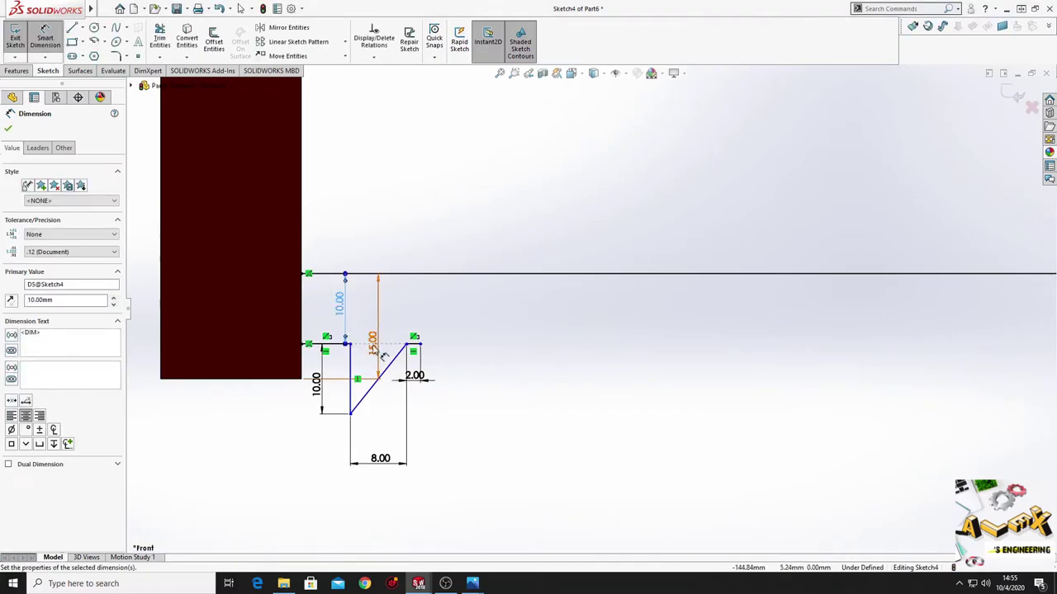
pyautogui.keyDown('ctrl'); pyautogui.moveTo(333, 350); pyautogui.dragTo(339, 375, button='middle'); pyautogui.keyUp('ctrl')
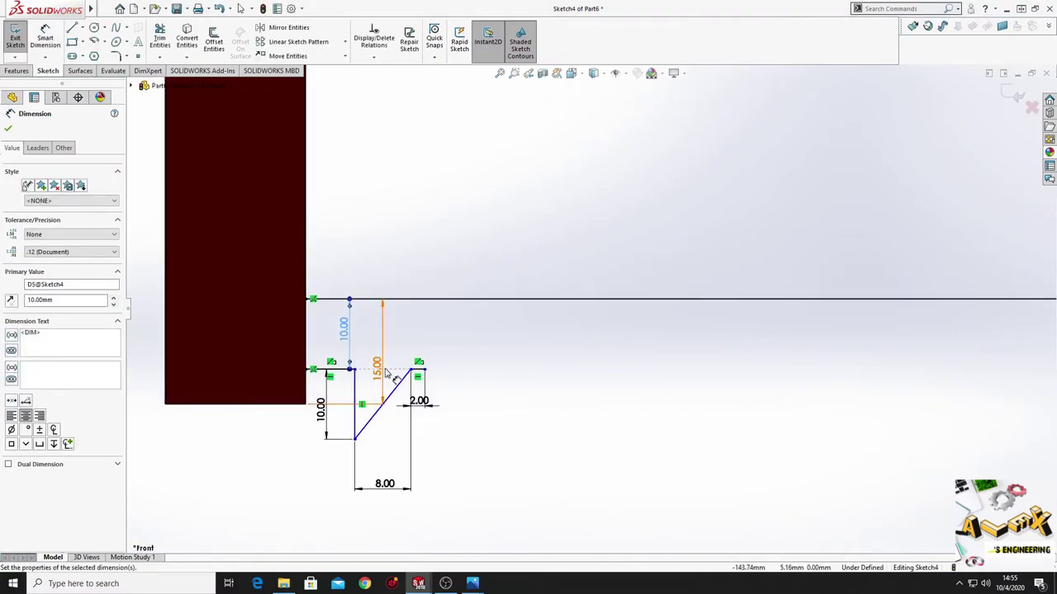
pyautogui.click(338, 376)
pyautogui.press('Escape')
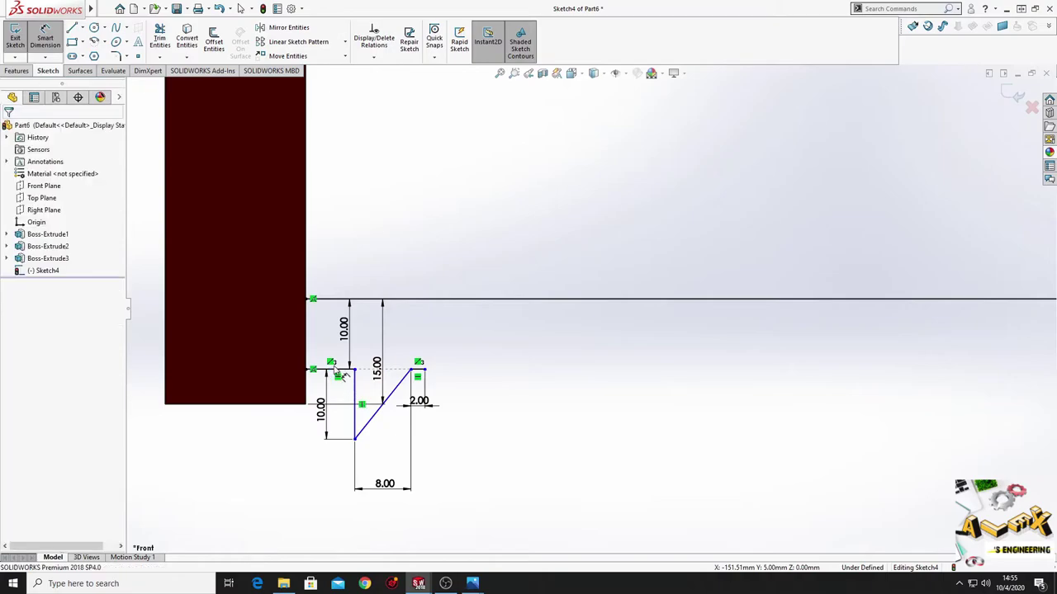
# - Dimension the short top-left segment to 7 mm
pyautogui.click(338, 372)
pyautogui.click(320, 477)
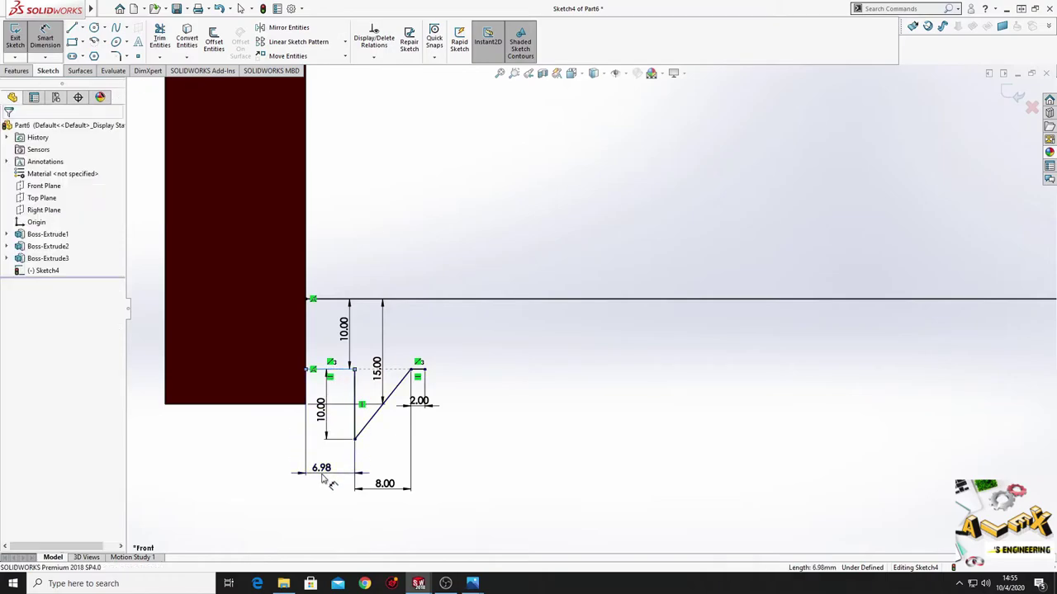
pyautogui.write('7')
pyautogui.press('Return')
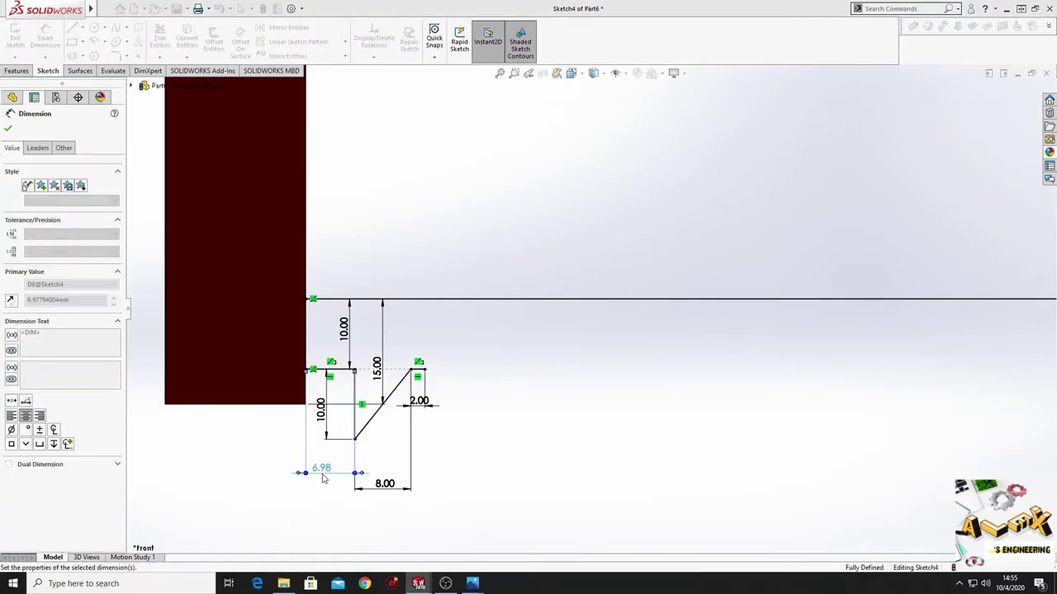
pyautogui.rightClick(494, 412)
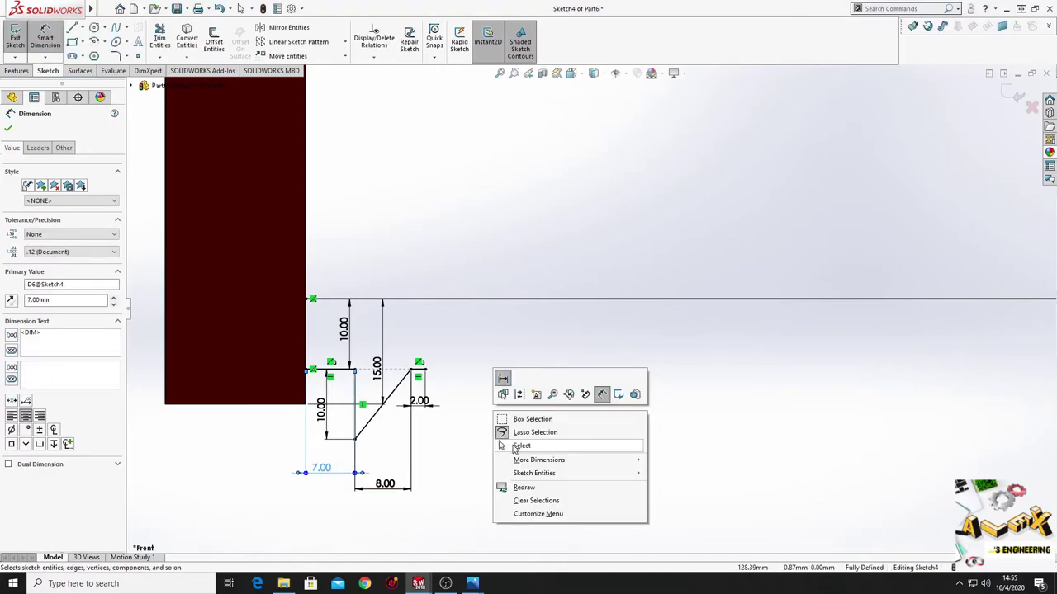
pyautogui.click(508, 445)
# - Move the 10, 15 and 2 mm dimensions clear of the profile and start a Linear Sketch Pattern
pyautogui.moveTo(331, 423); pyautogui.dragTo(279, 428)
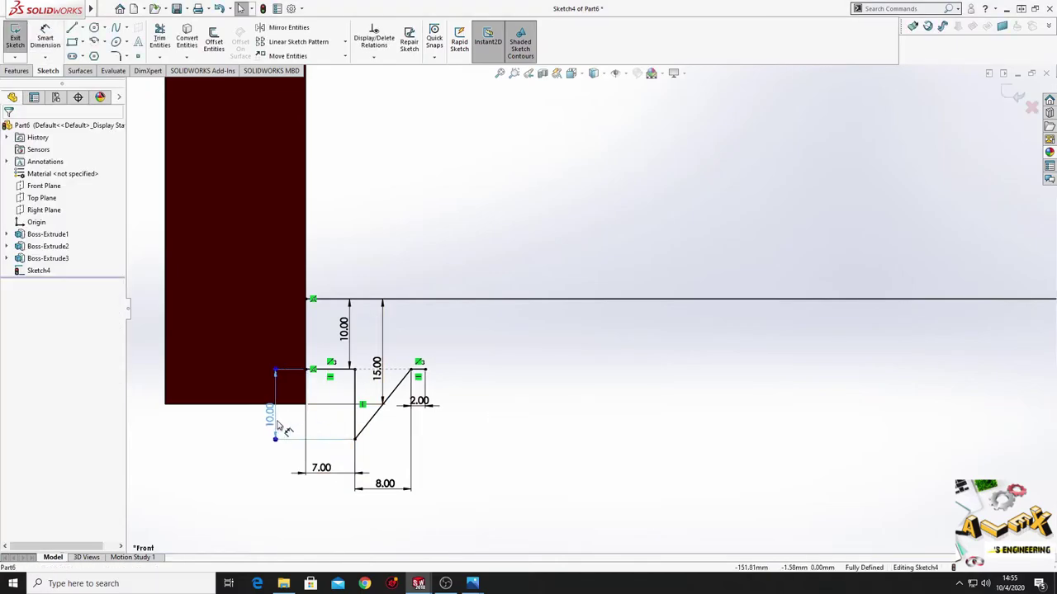
pyautogui.moveTo(376, 376); pyautogui.dragTo(245, 377)
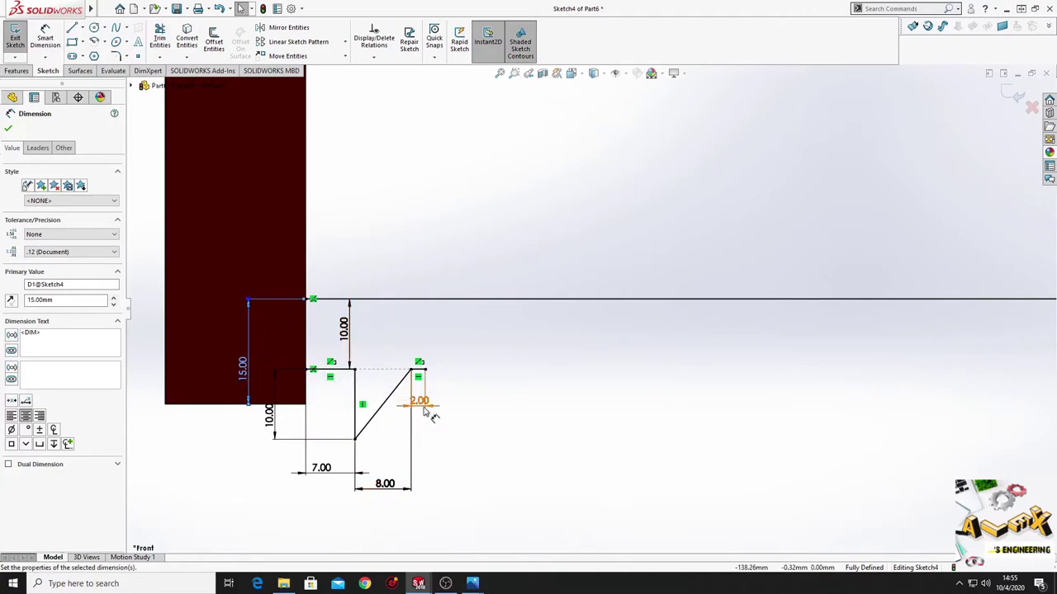
pyautogui.moveTo(423, 403); pyautogui.dragTo(427, 485)
pyautogui.click(488, 479)
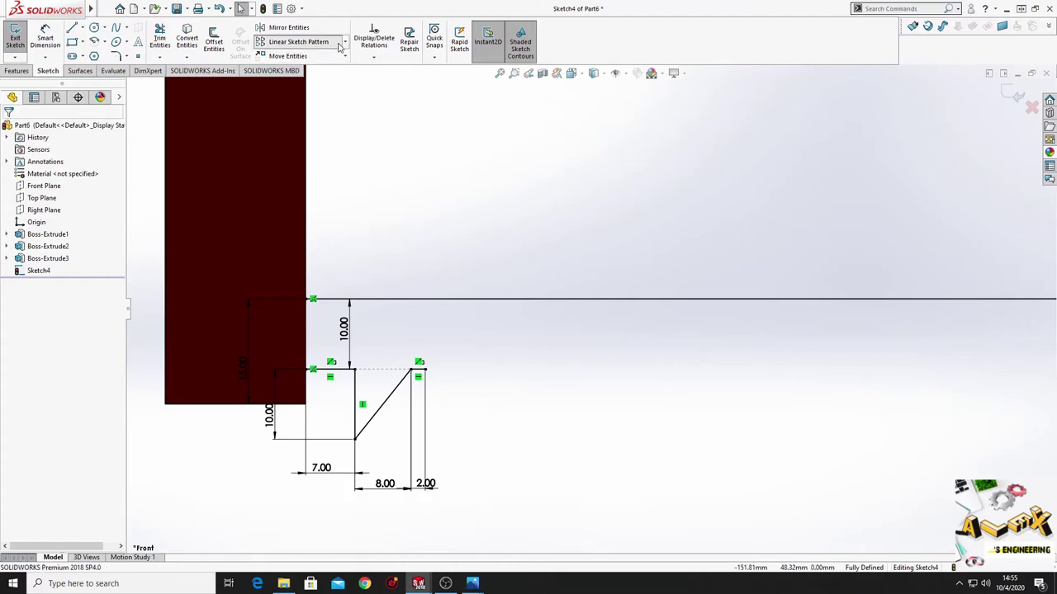
pyautogui.click(302, 42)
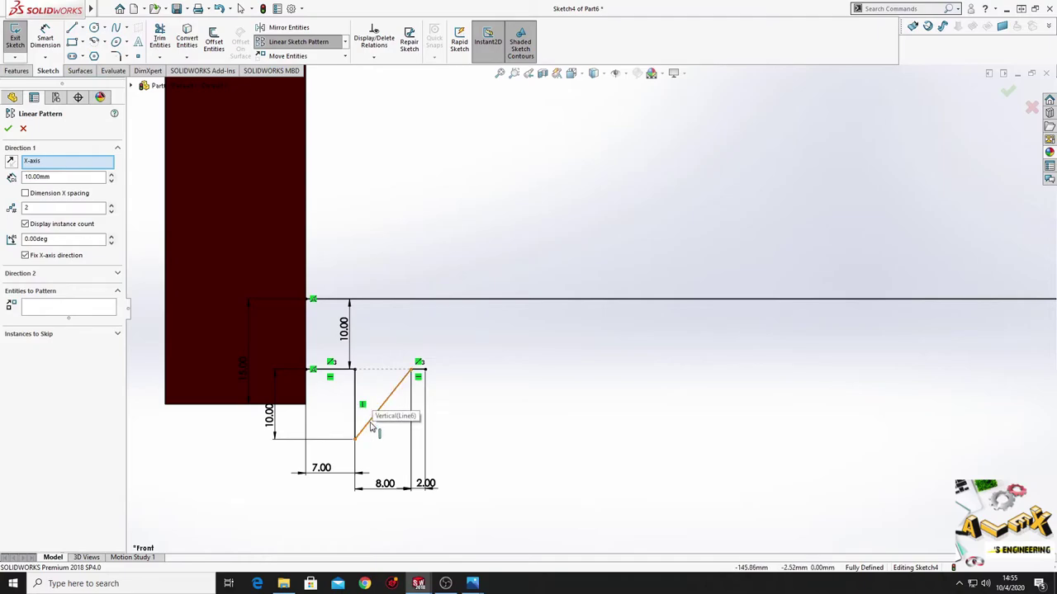
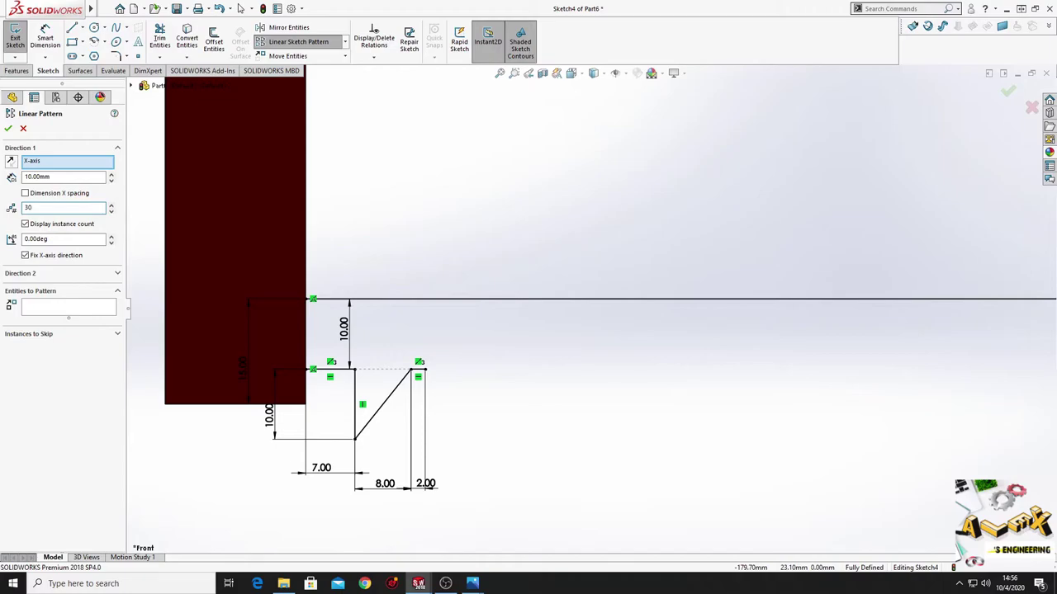
# - Pattern the tooth's vertical, diagonal and short top lines 30 times at 10 mm along X
pyautogui.click(336, 369)
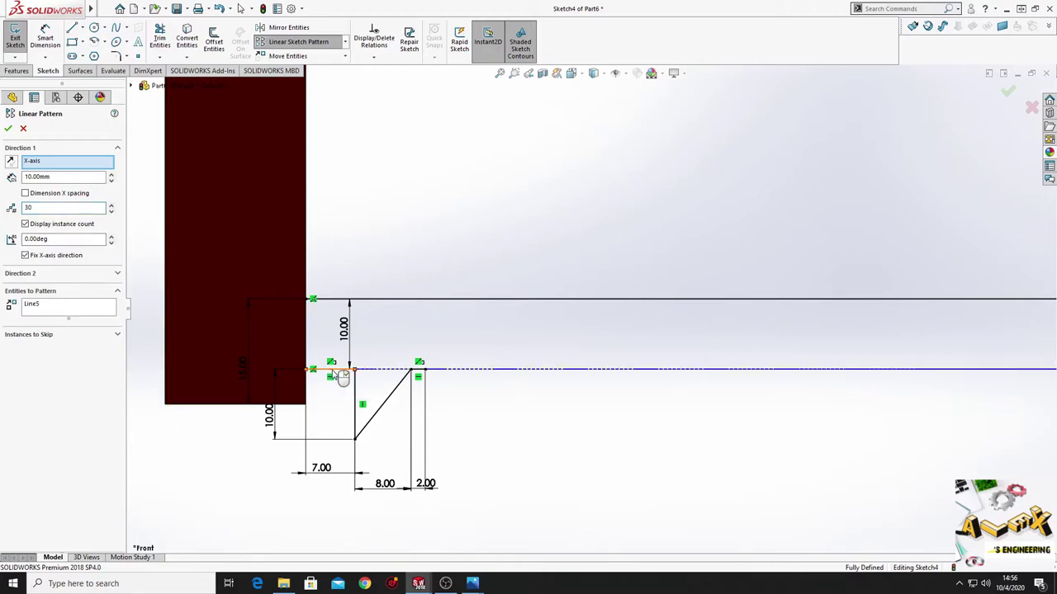
pyautogui.click(337, 371)
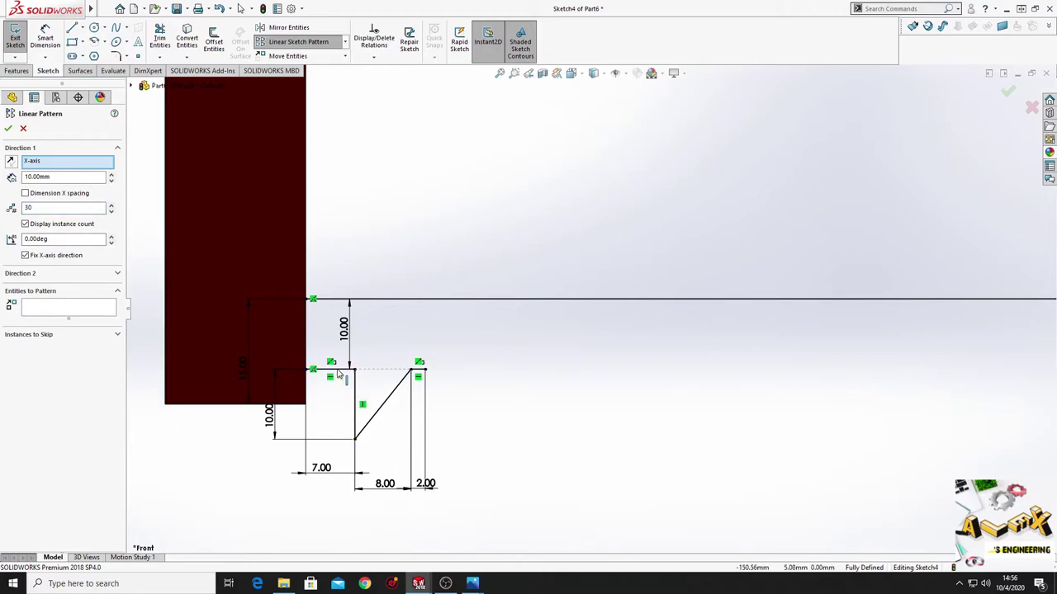
pyautogui.click(355, 398)
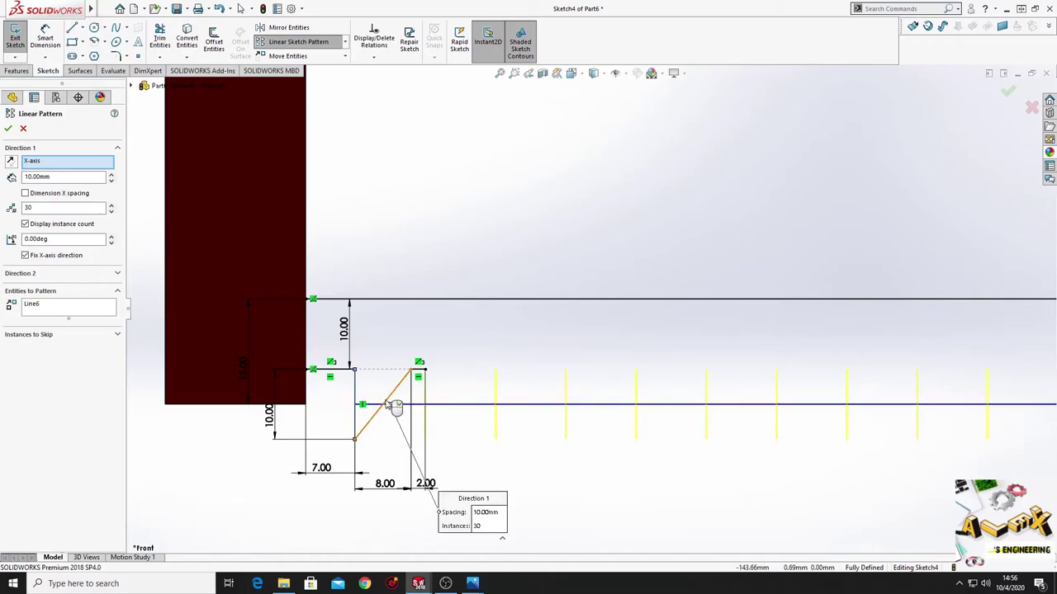
pyautogui.click(386, 402)
pyautogui.click(420, 371)
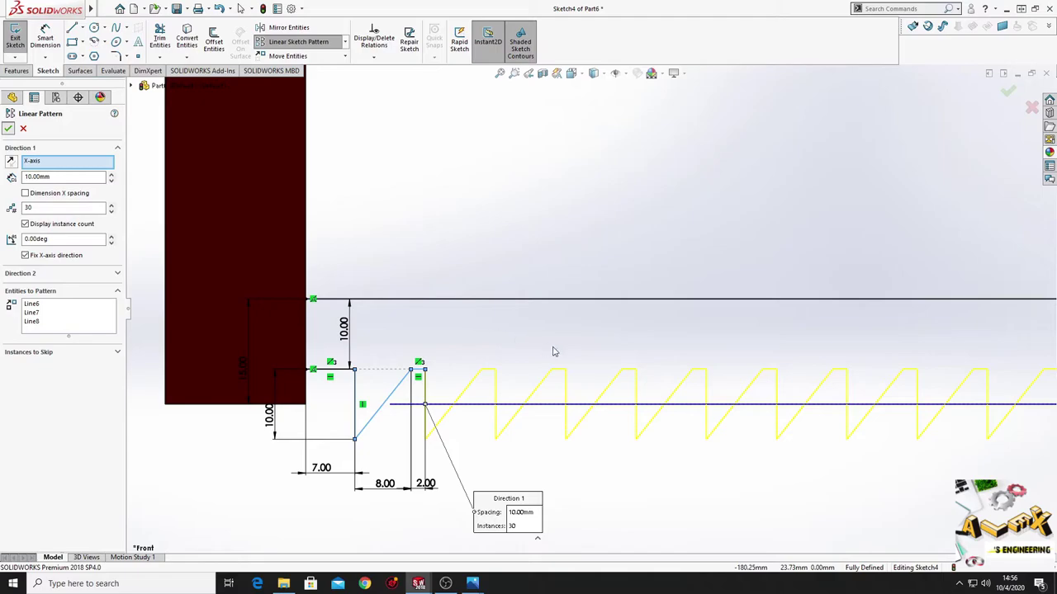
pyautogui.press('Return')
pyautogui.scroll(5, 496, 350)
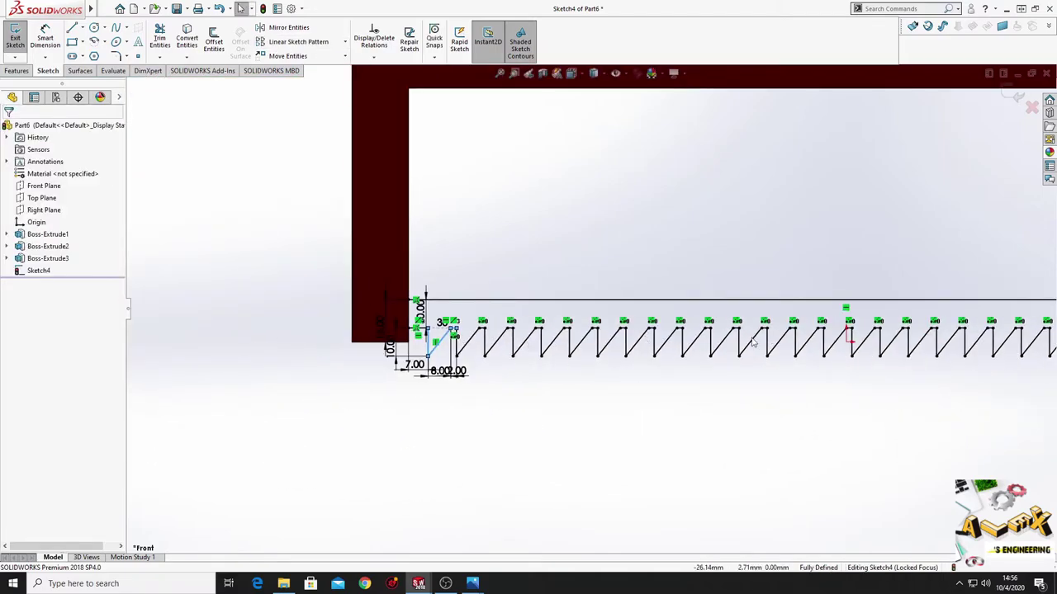
pyautogui.keyDown('ctrl'); pyautogui.moveTo(753, 343); pyautogui.dragTo(495, 389, button='middle'); pyautogui.keyUp('ctrl')
pyautogui.scroll(-2, 779, 408)
pyautogui.scroll(-3, 672, 366)
pyautogui.scroll(-2, 588, 427)
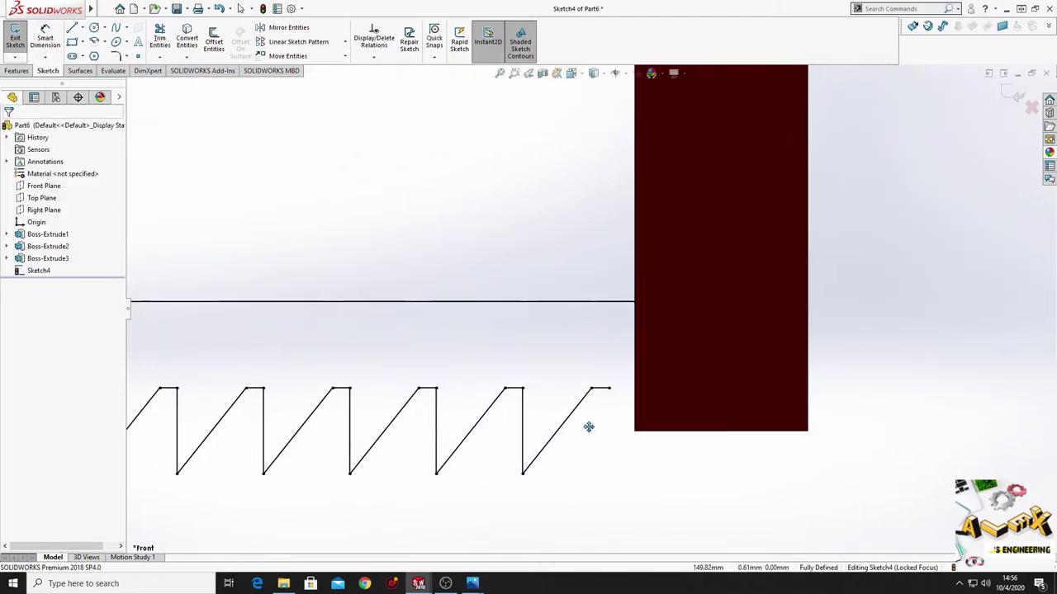
# - Draw a line from the last tooth to the block edge, then a 10 mm vertical to the top line
pyautogui.click(160, 39)
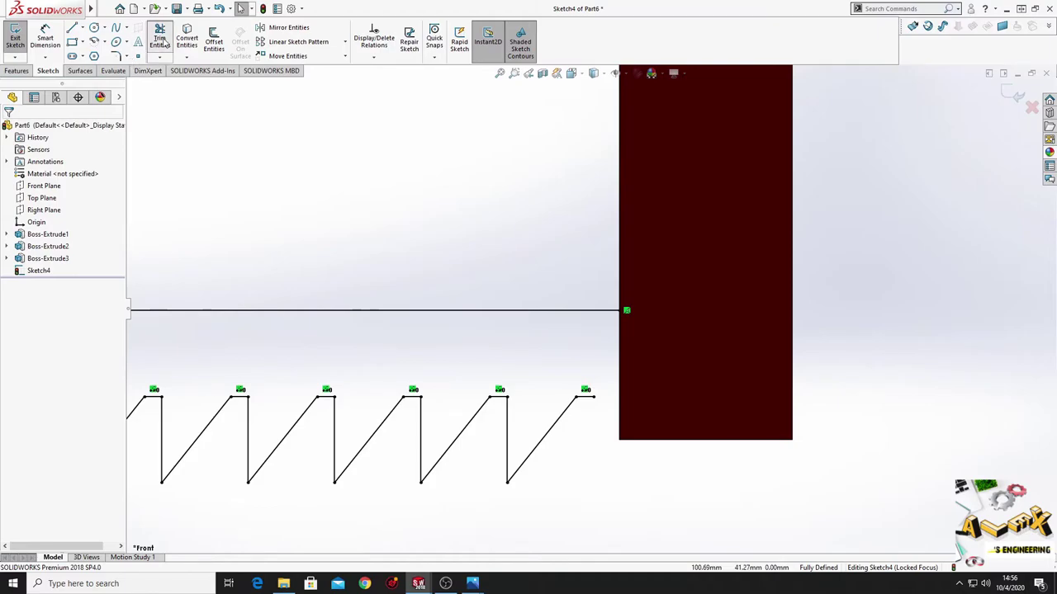
pyautogui.click(72, 28)
pyautogui.click(577, 399)
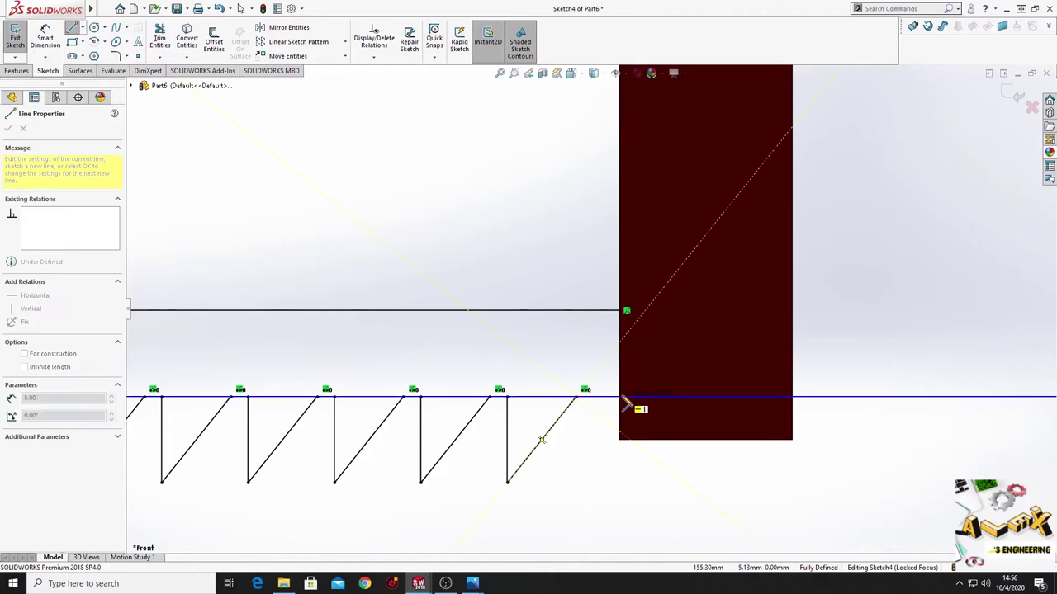
pyautogui.click(620, 398)
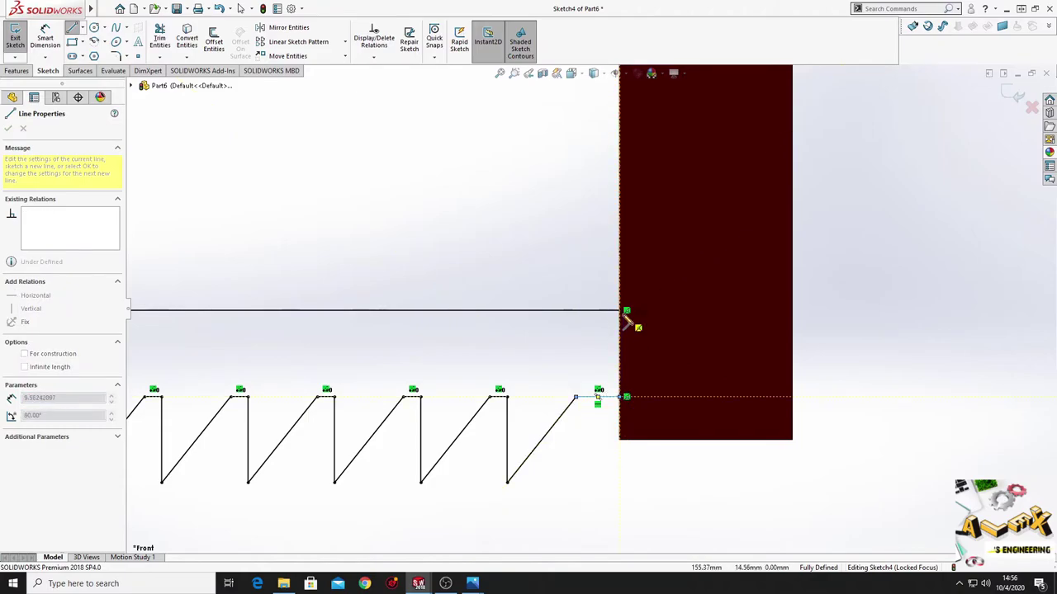
pyautogui.doubleClick(619, 312)
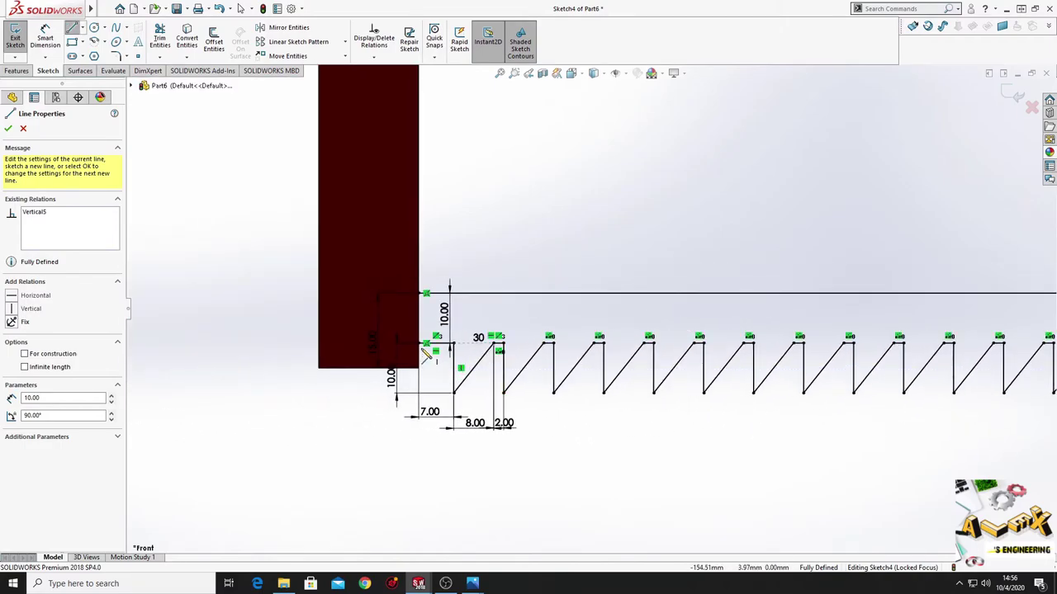
pyautogui.click(426, 295)
pyautogui.rightClick(493, 232)
pyautogui.click(514, 237)
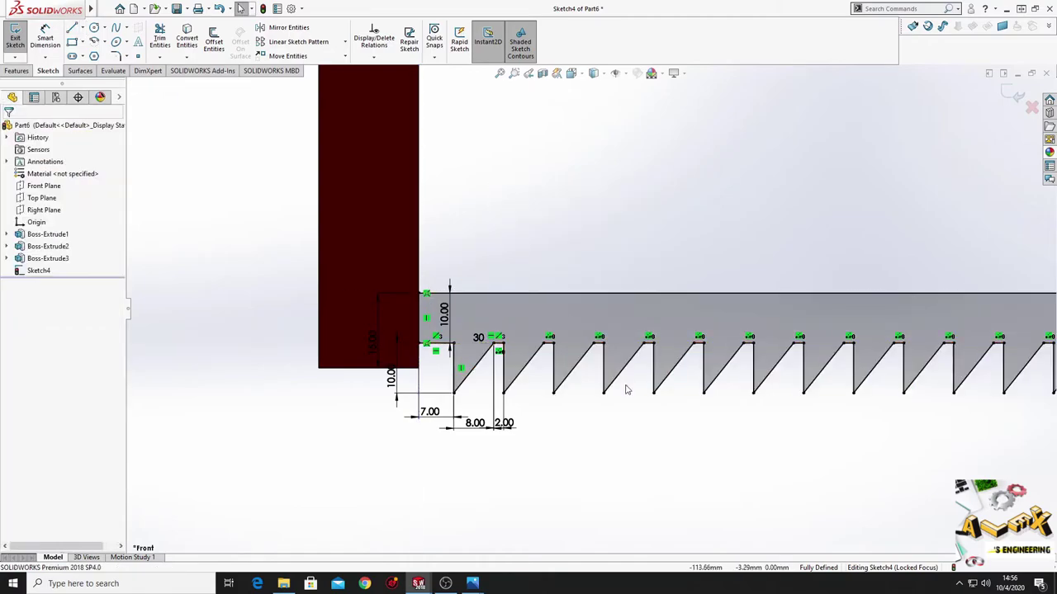
pyautogui.scroll(4, 591, 312)
pyautogui.keyDown('ctrl'); pyautogui.moveTo(764, 373); pyautogui.dragTo(467, 449, button='middle'); pyautogui.keyUp('ctrl')
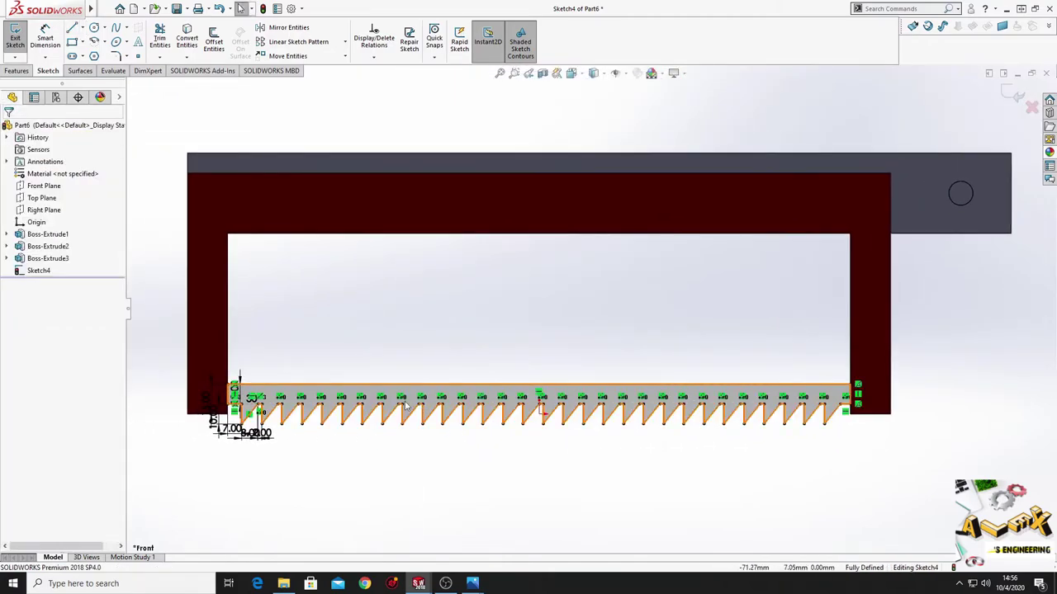
pyautogui.moveTo(505, 397)
pyautogui.mouseDown(button='middle')
pyautogui.moveTo(413, 427)
pyautogui.moveTo(401, 444)
pyautogui.moveTo(467, 415)
pyautogui.moveTo(444, 407)
pyautogui.mouseUp(button='middle')
# - Extrude the sawtooth sketch Mid Plane at 2 mm depth as Boss-Extrude4
pyautogui.click(16, 71)
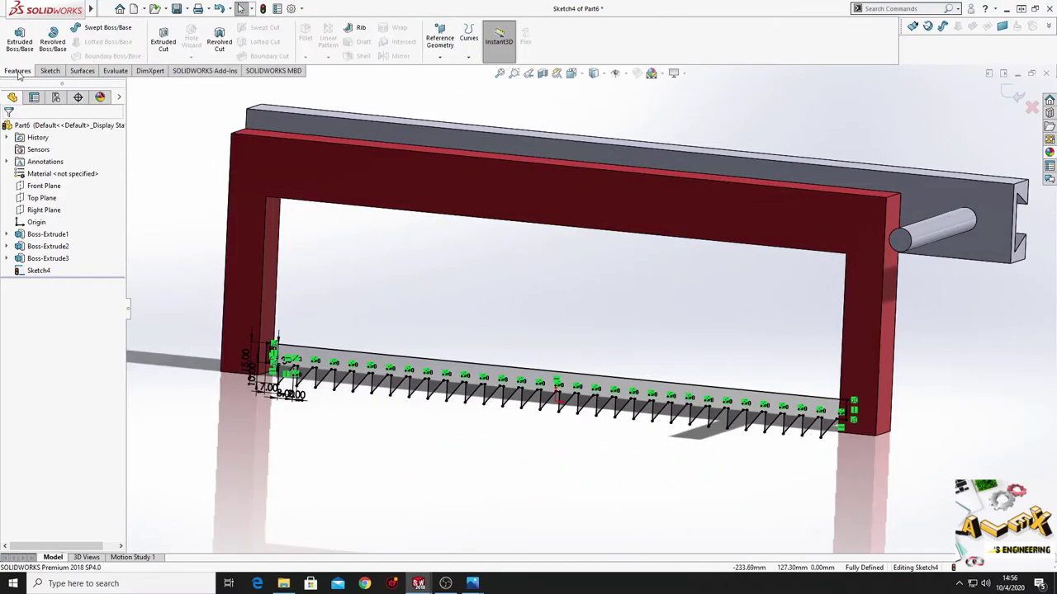
pyautogui.click(18, 45)
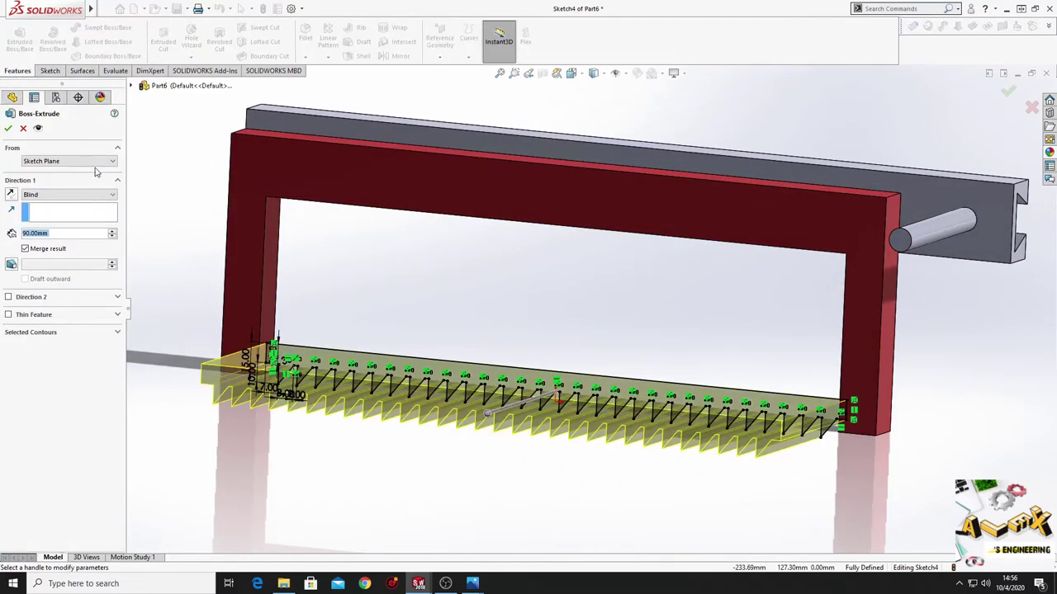
pyautogui.click(72, 198)
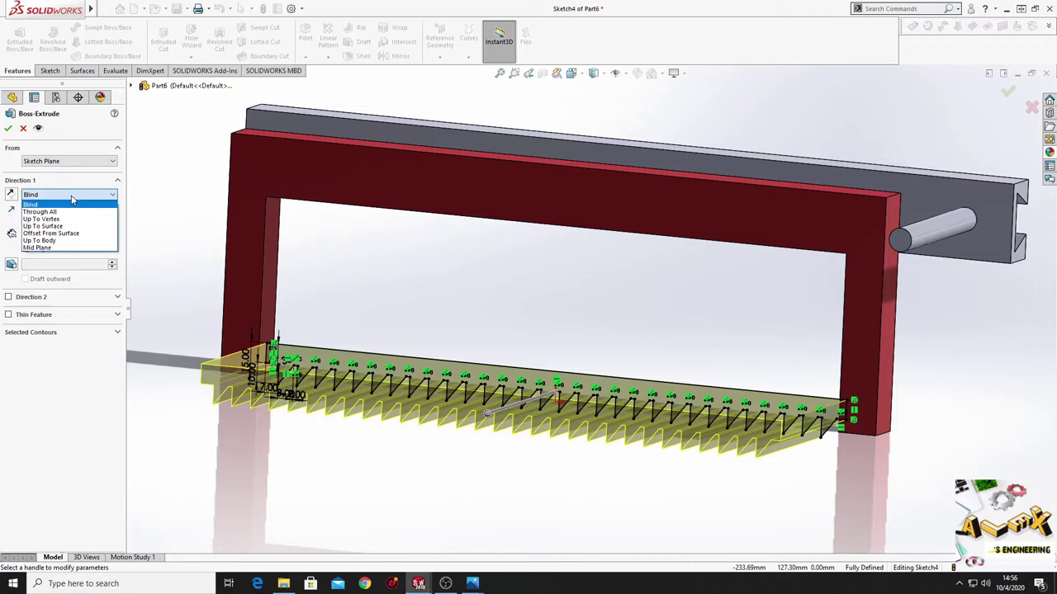
pyautogui.click(59, 249)
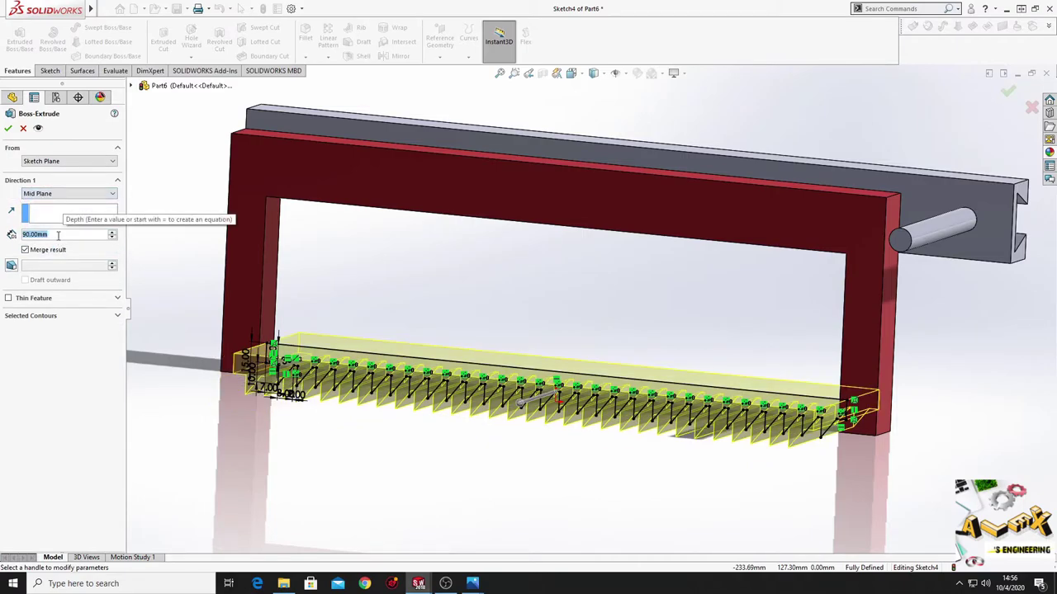
pyautogui.write('2')
pyautogui.press('Return')
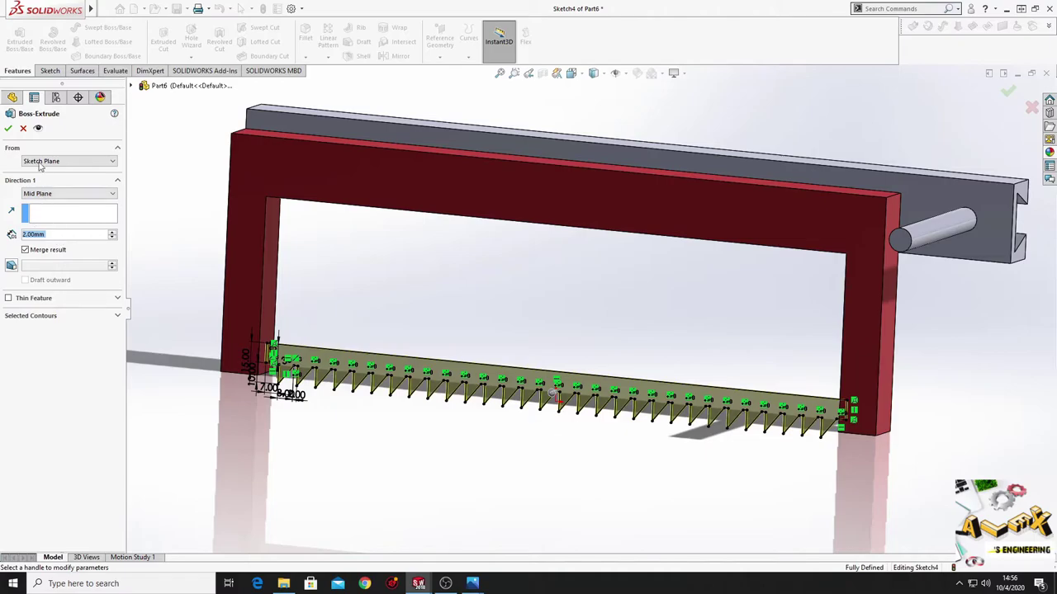
pyautogui.click(9, 129)
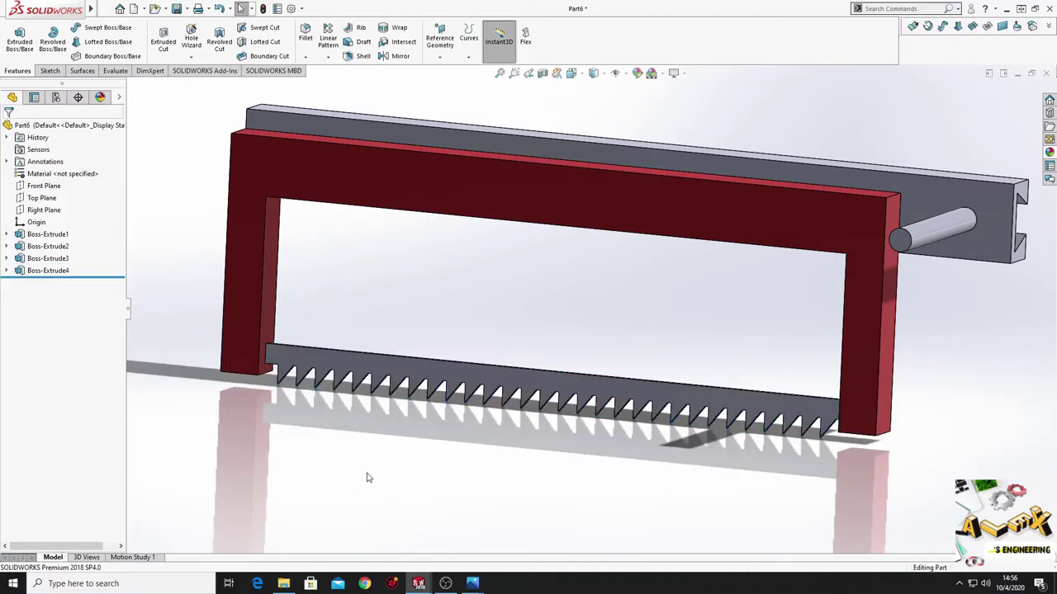
pyautogui.moveTo(371, 470); pyautogui.dragTo(372, 496, button='middle')
pyautogui.rightClick(512, 352)
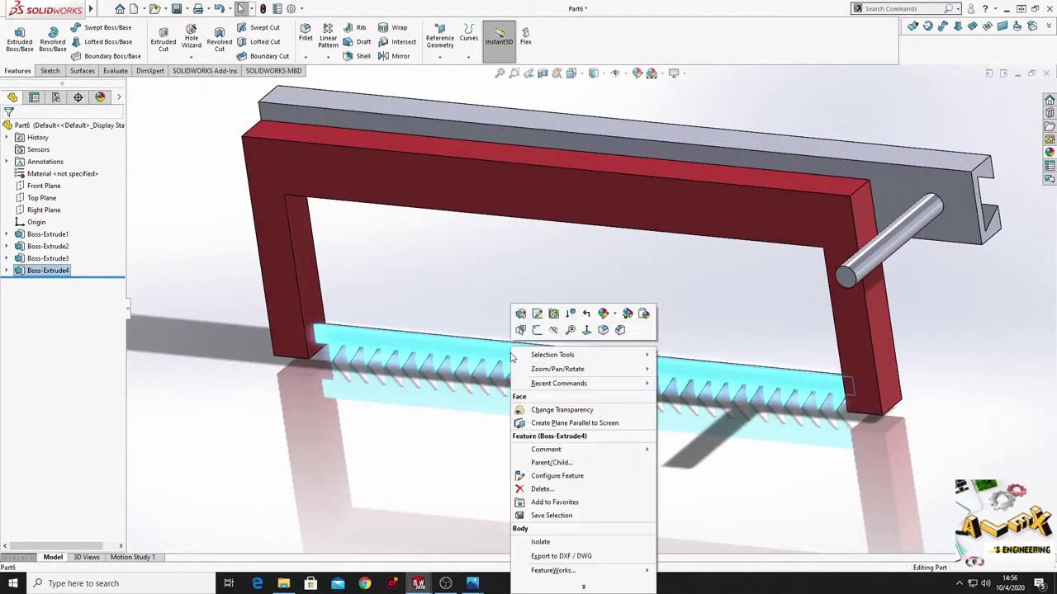
pyautogui.click(603, 314)
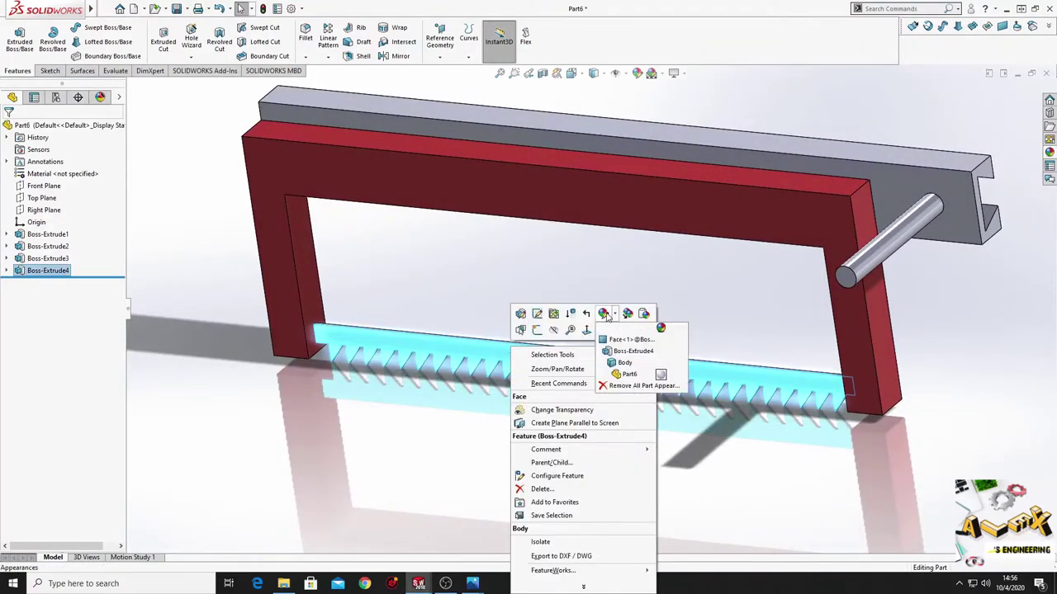
pyautogui.click(622, 353)
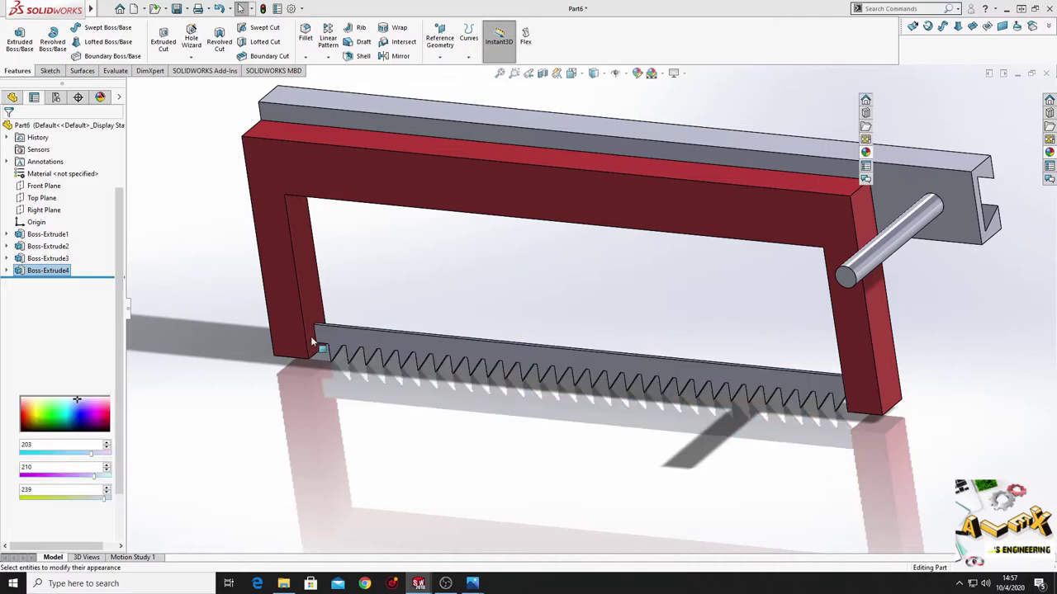
pyautogui.click(86, 341)
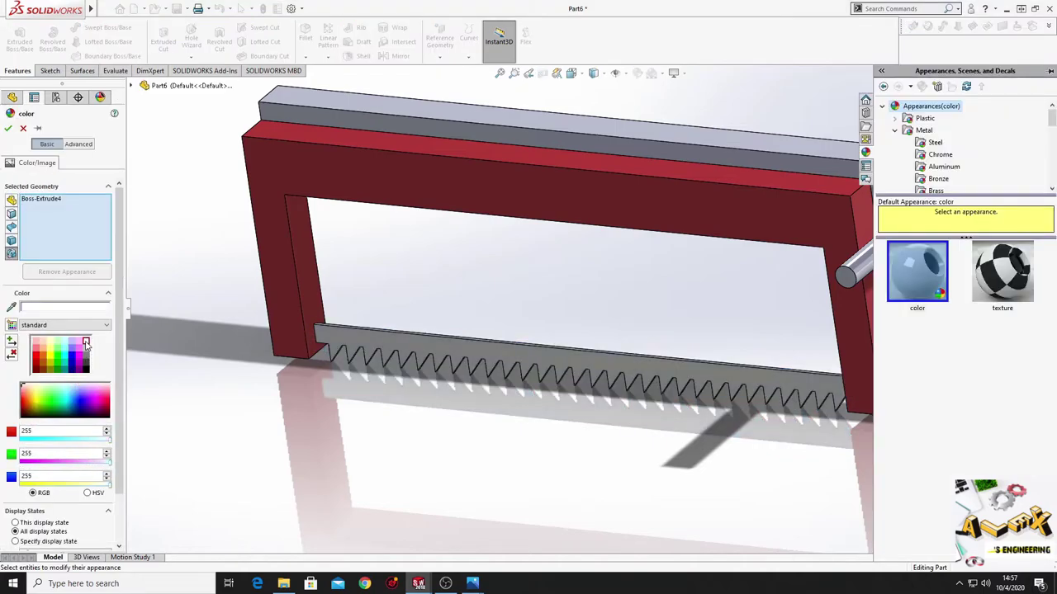
pyautogui.click(8, 129)
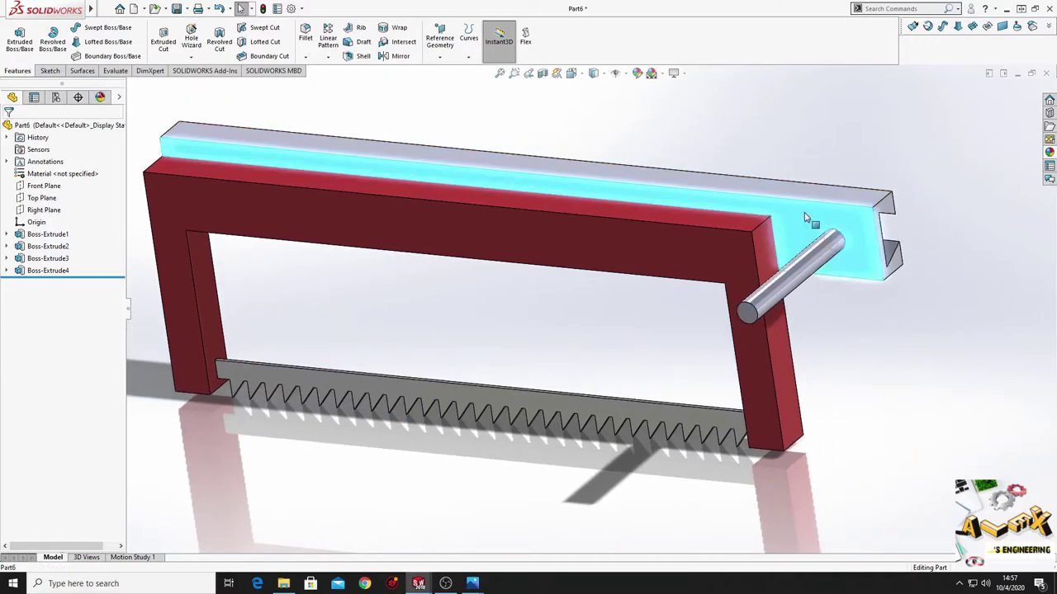
pyautogui.rightClick(802, 214)
pyautogui.click(898, 179)
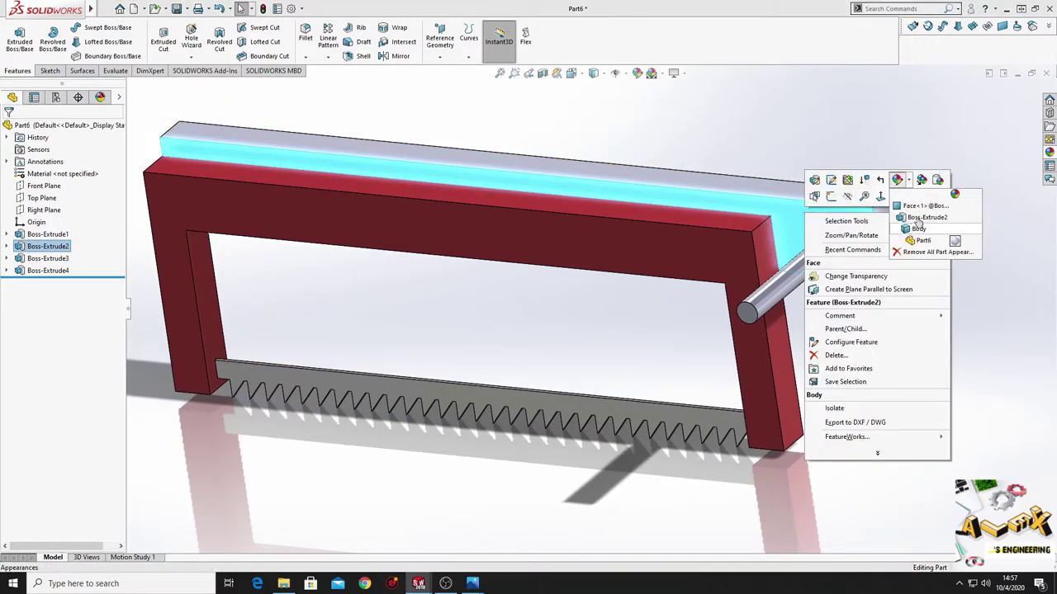
pyautogui.click(917, 219)
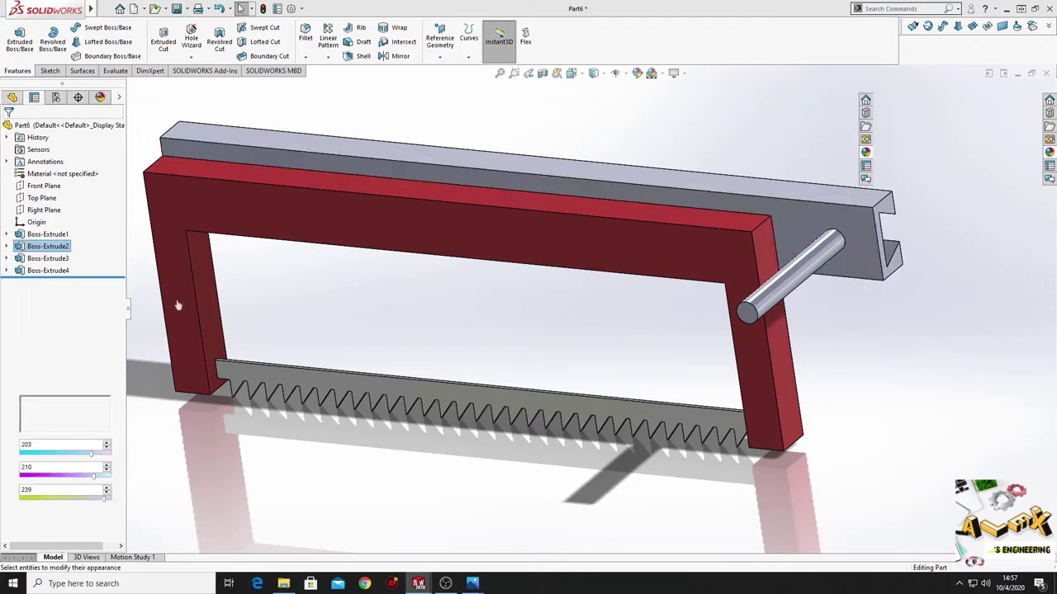
pyautogui.click(38, 357)
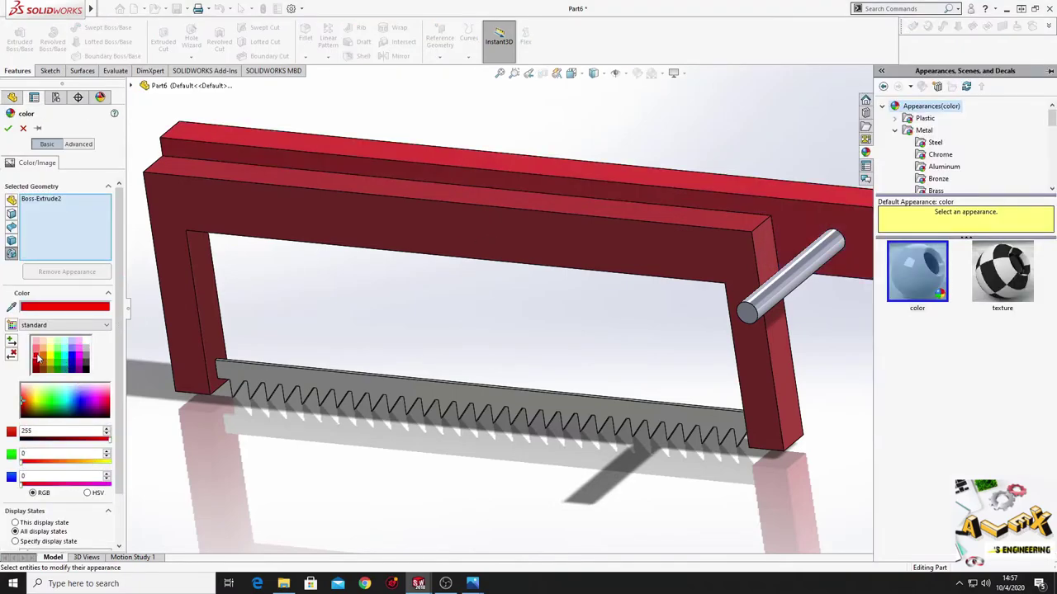
pyautogui.click(9, 127)
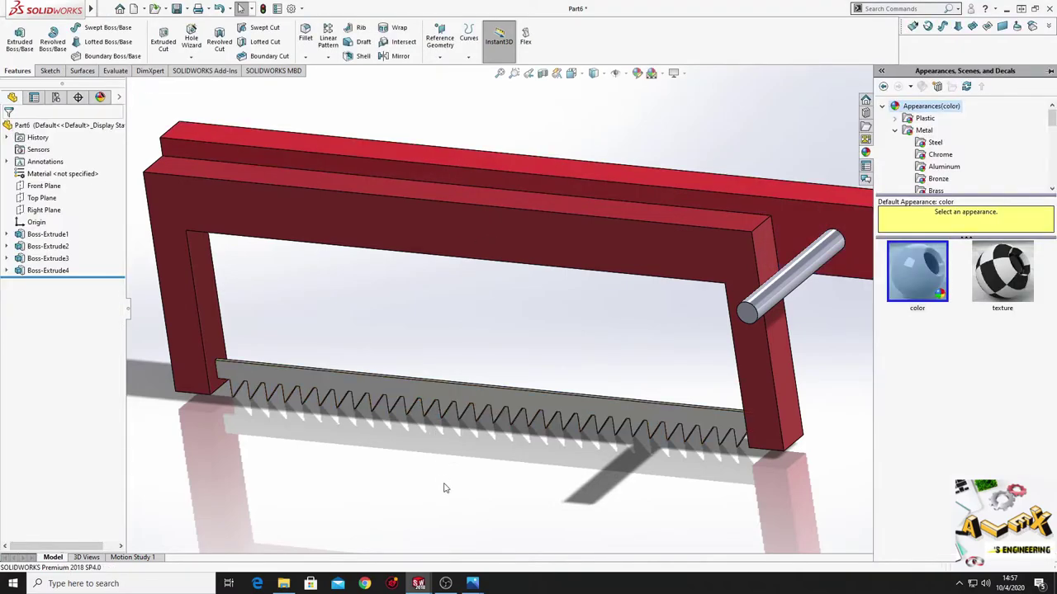
pyautogui.moveTo(509, 481)
pyautogui.mouseDown(button='middle')
pyautogui.moveTo(479, 478)
pyautogui.moveTo(449, 436)
pyautogui.moveTo(371, 444)
pyautogui.moveTo(388, 455)
pyautogui.moveTo(271, 478)
pyautogui.moveTo(401, 470)
pyautogui.moveTo(372, 453)
pyautogui.moveTo(383, 418)
pyautogui.moveTo(388, 438)
pyautogui.moveTo(377, 436)
pyautogui.moveTo(509, 463)
pyautogui.mouseUp(button='middle')
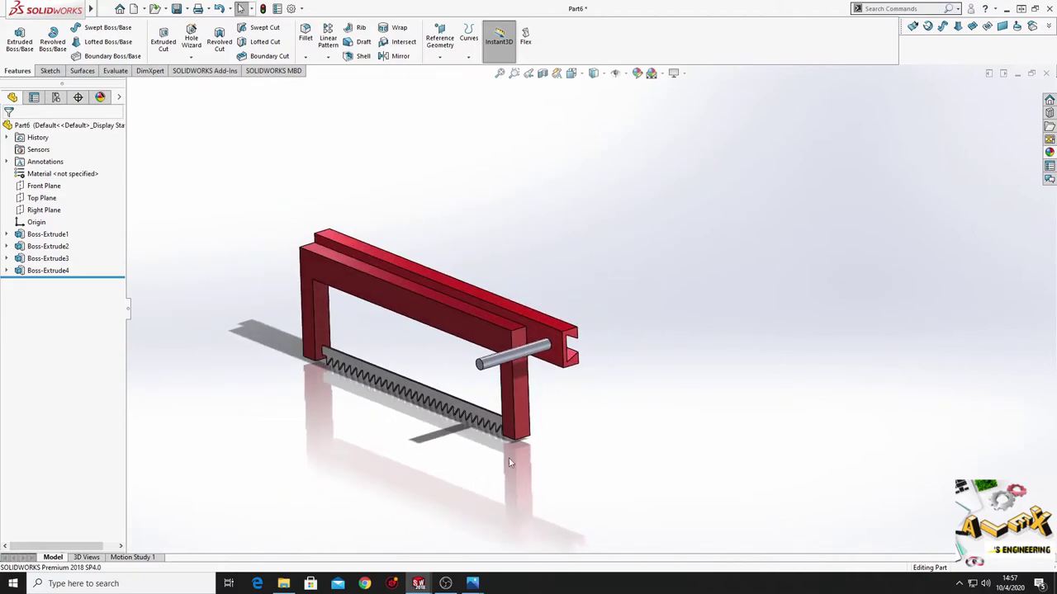
pyautogui.scroll(-3, 369, 407)
pyautogui.scroll(-1, 378, 433)
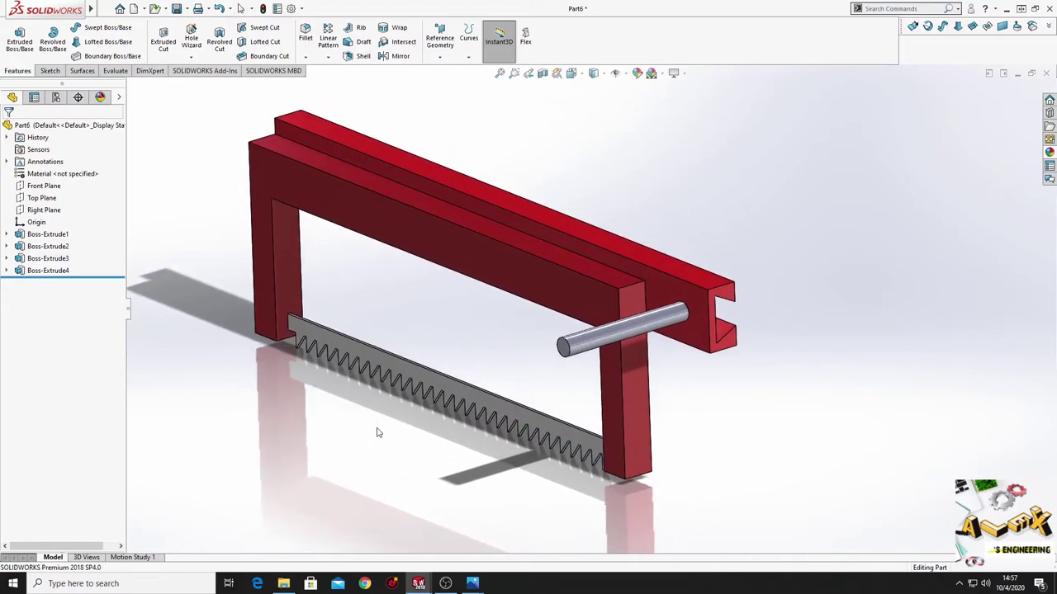
pyautogui.moveTo(375, 434); pyautogui.dragTo(391, 405, button='middle')
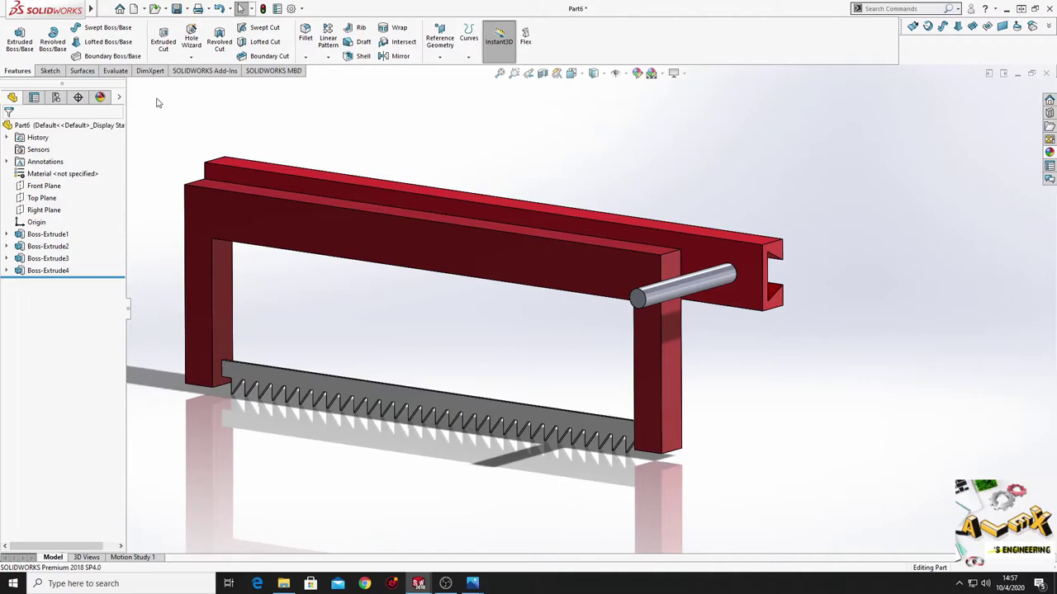
# - Create a new part and start a sketch on the Front Plane
pyautogui.click(133, 8)
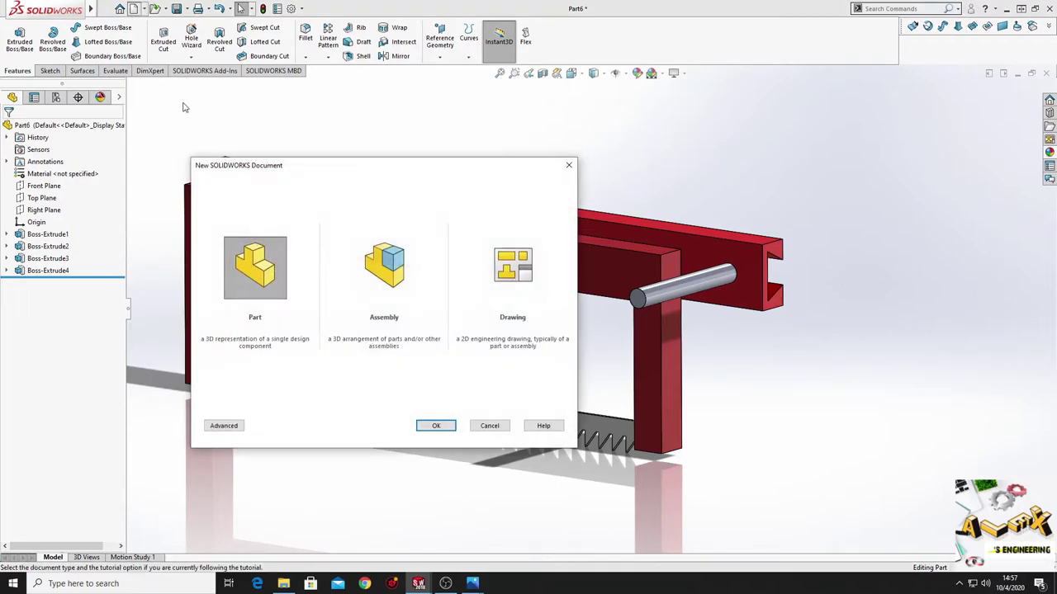
pyautogui.click(436, 427)
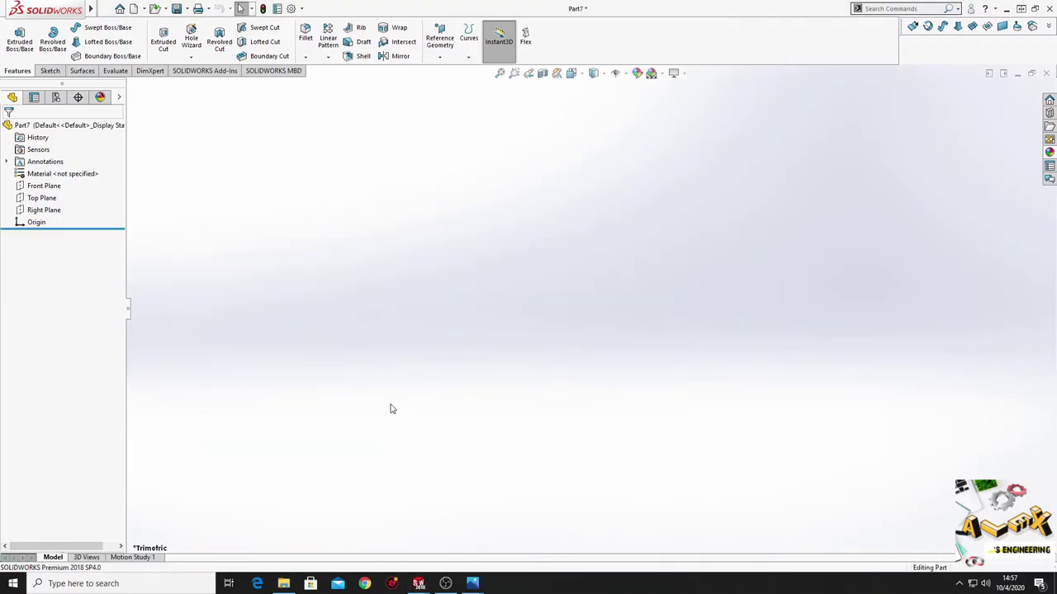
pyautogui.click(43, 186)
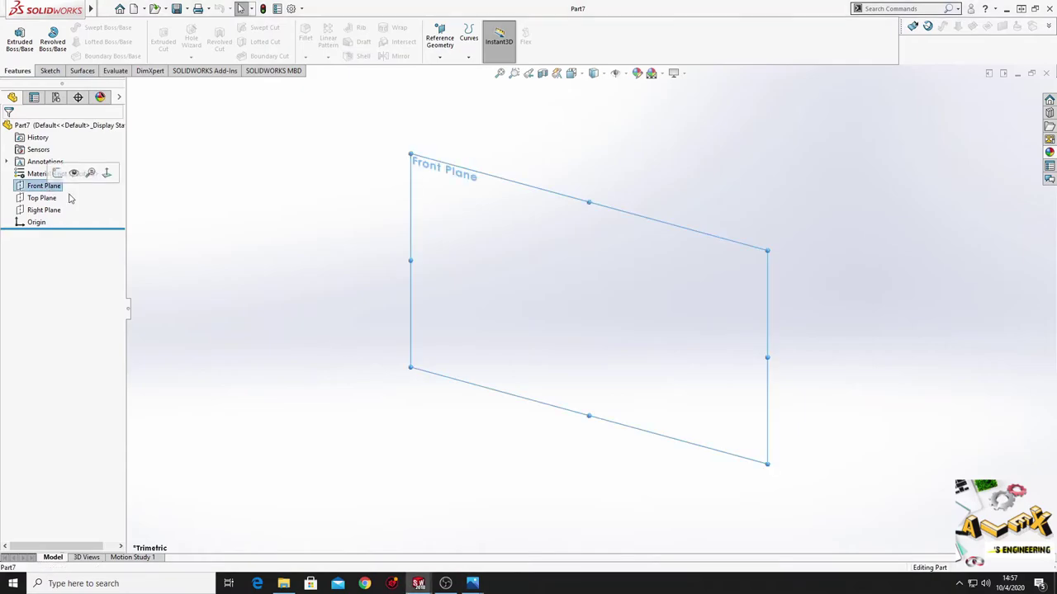
pyautogui.click(59, 173)
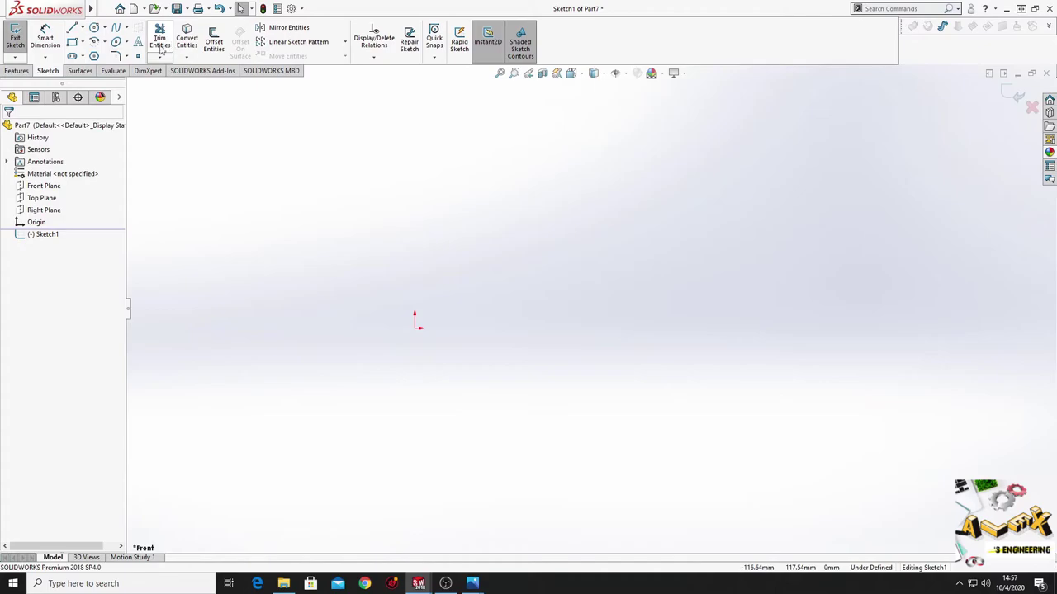
# - Draw the open notched frame profile of six straight lines around the origin
pyautogui.click(72, 30)
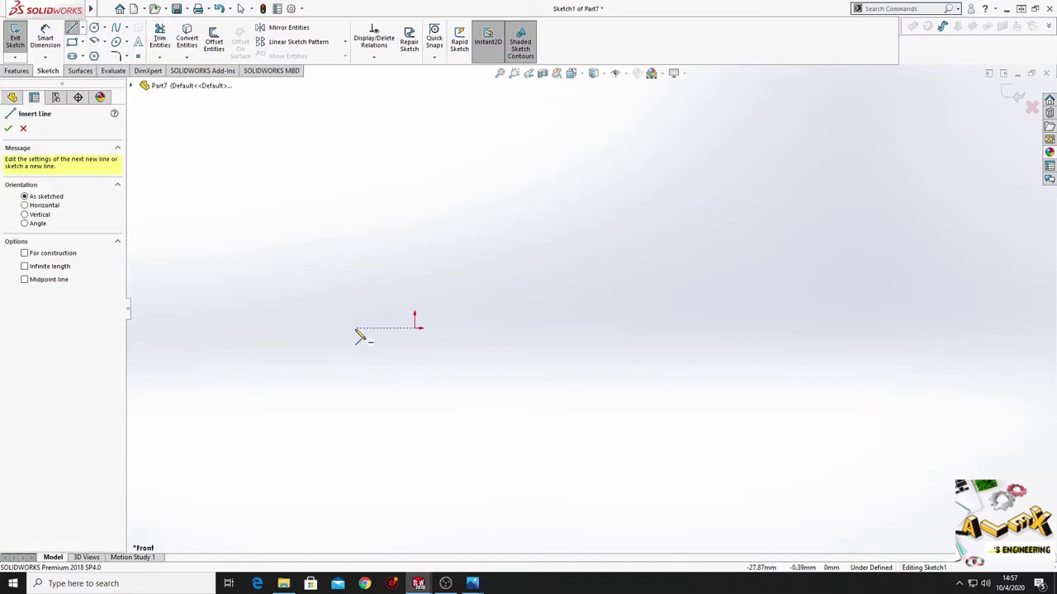
pyautogui.click(355, 328)
pyautogui.click(306, 327)
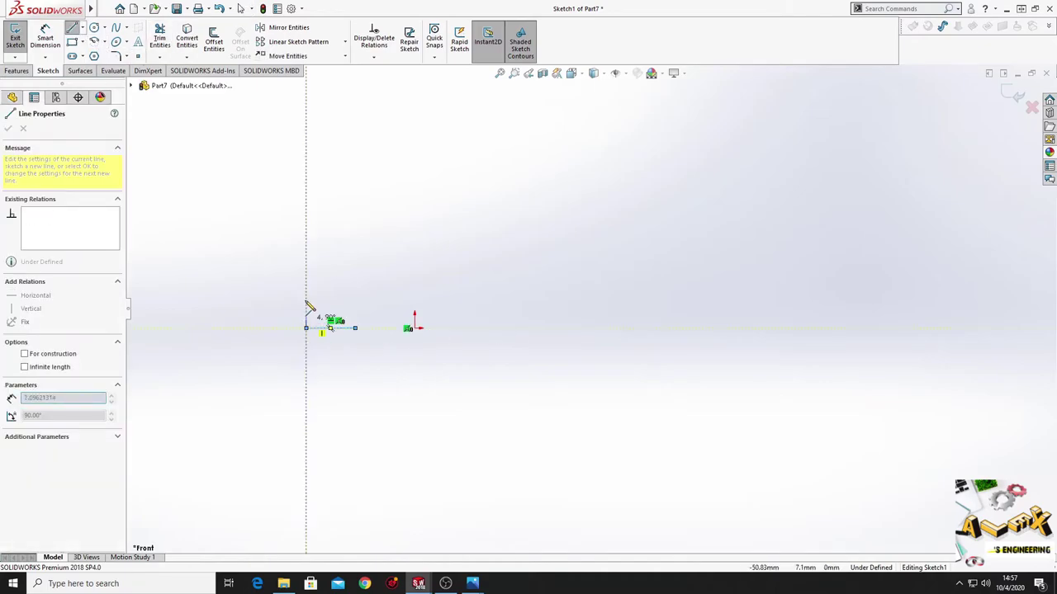
pyautogui.click(306, 194)
pyautogui.click(520, 194)
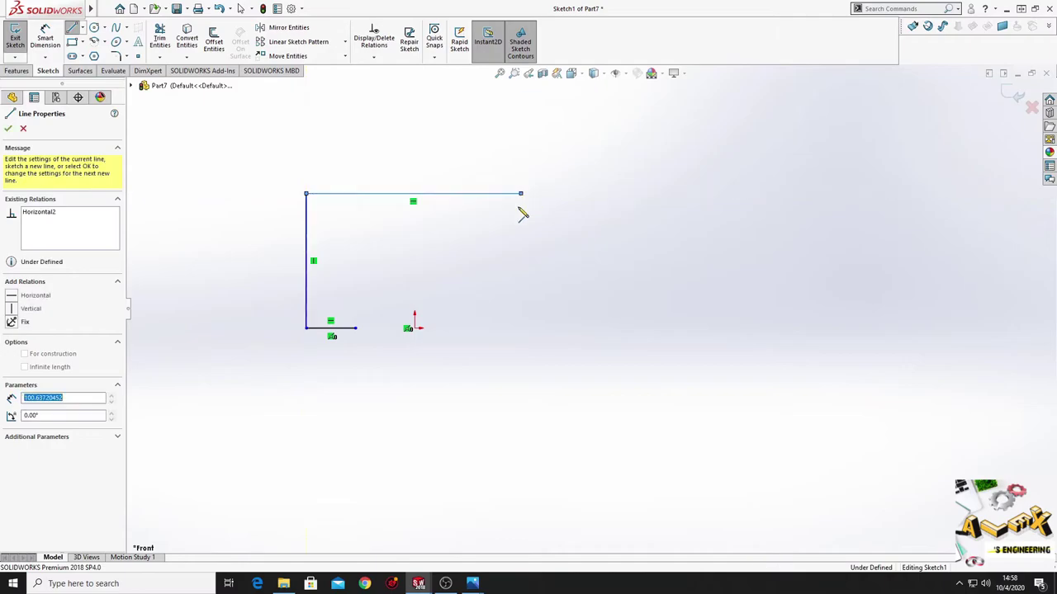
pyautogui.click(520, 328)
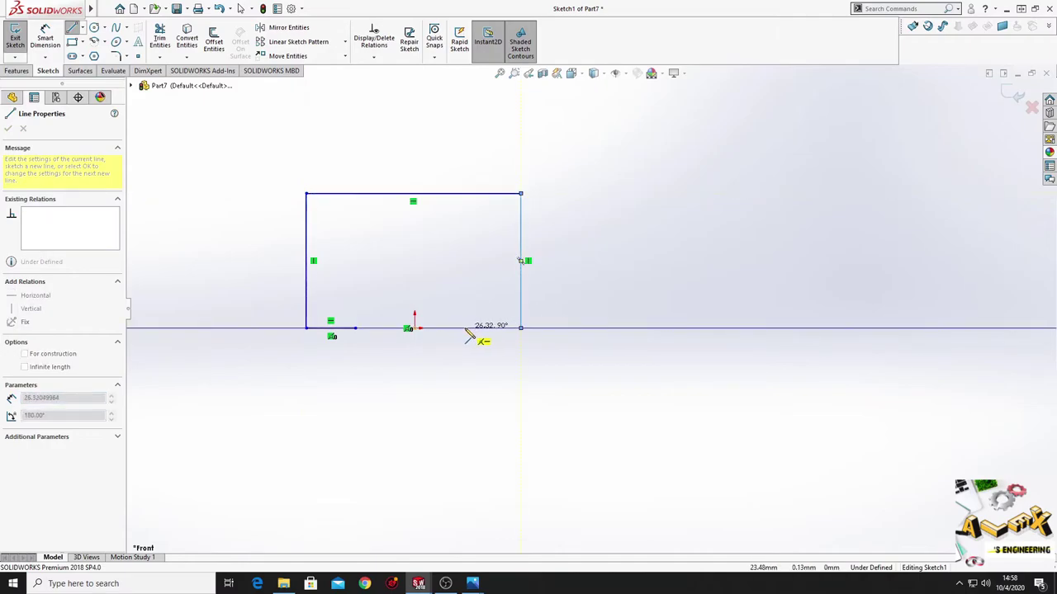
pyautogui.click(468, 328)
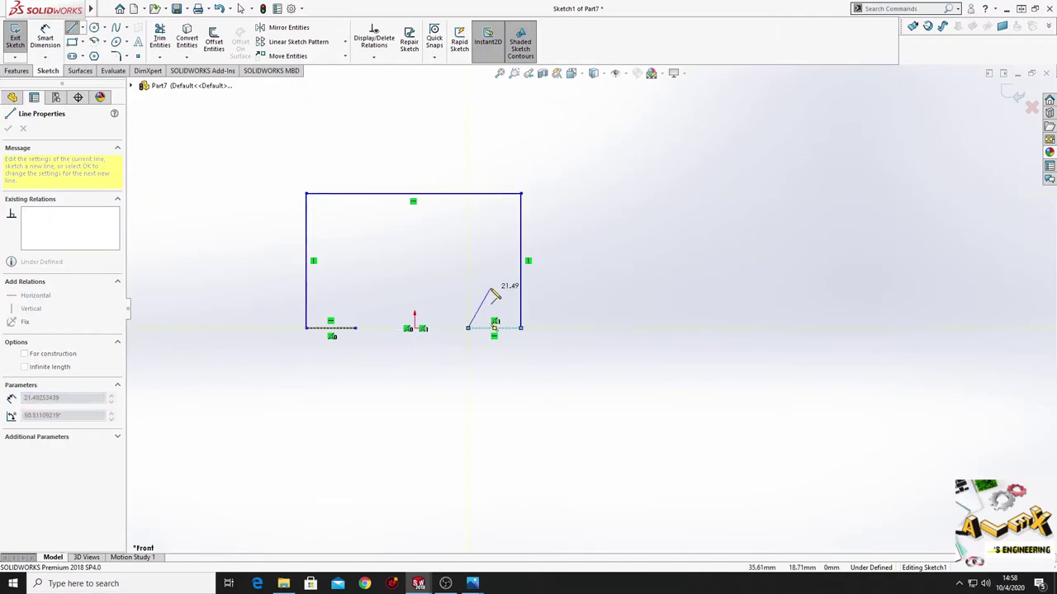
pyautogui.press('Escape')
pyautogui.press('Escape')
# - Dimension the profile height 150 mm, bottom opening 160 mm and bottom-left line 35 mm
pyautogui.click(45, 41)
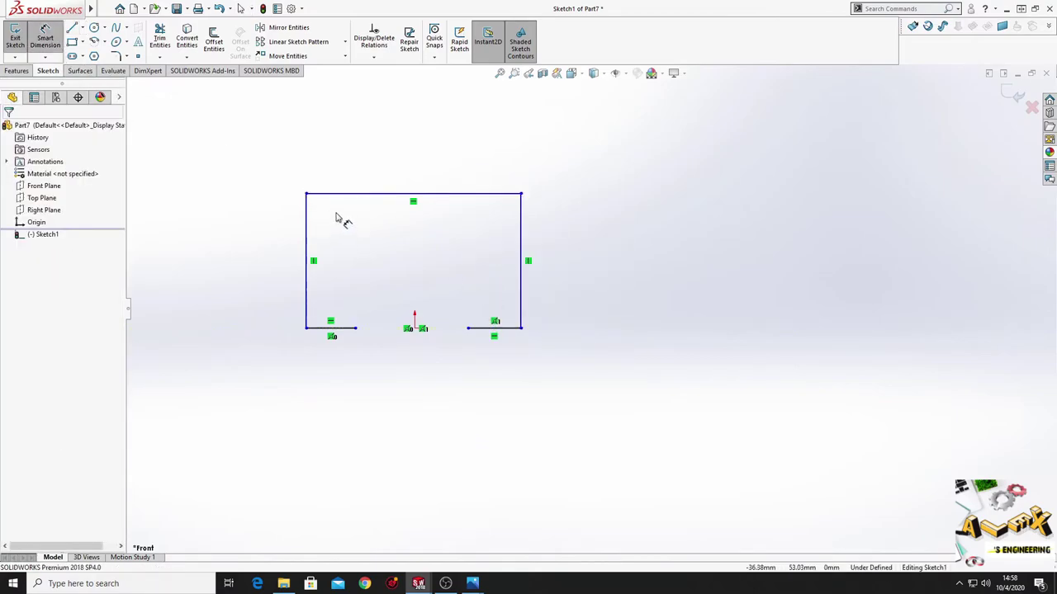
pyautogui.click(306, 283)
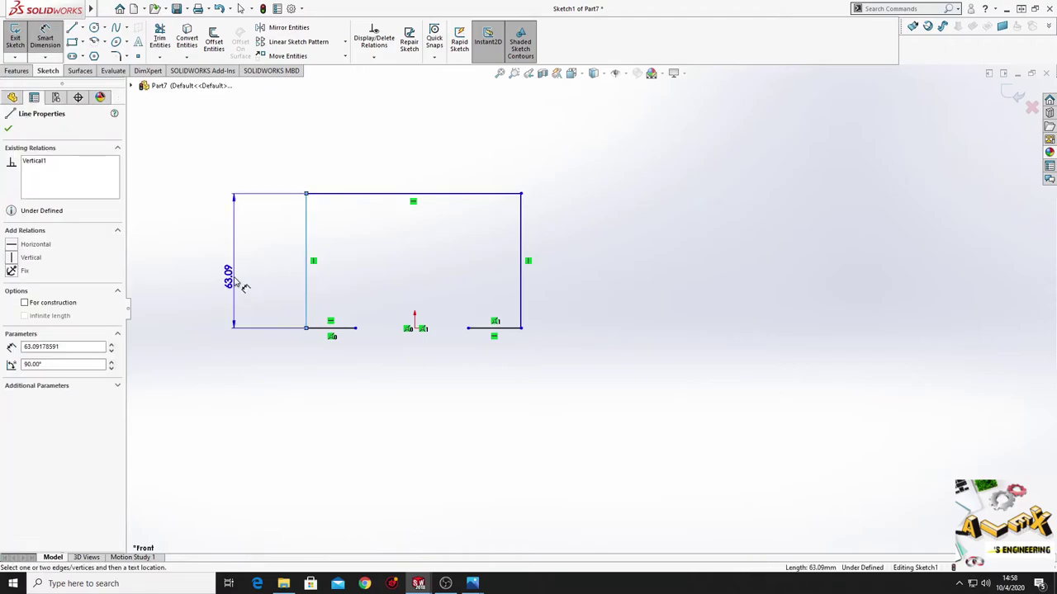
pyautogui.click(243, 284)
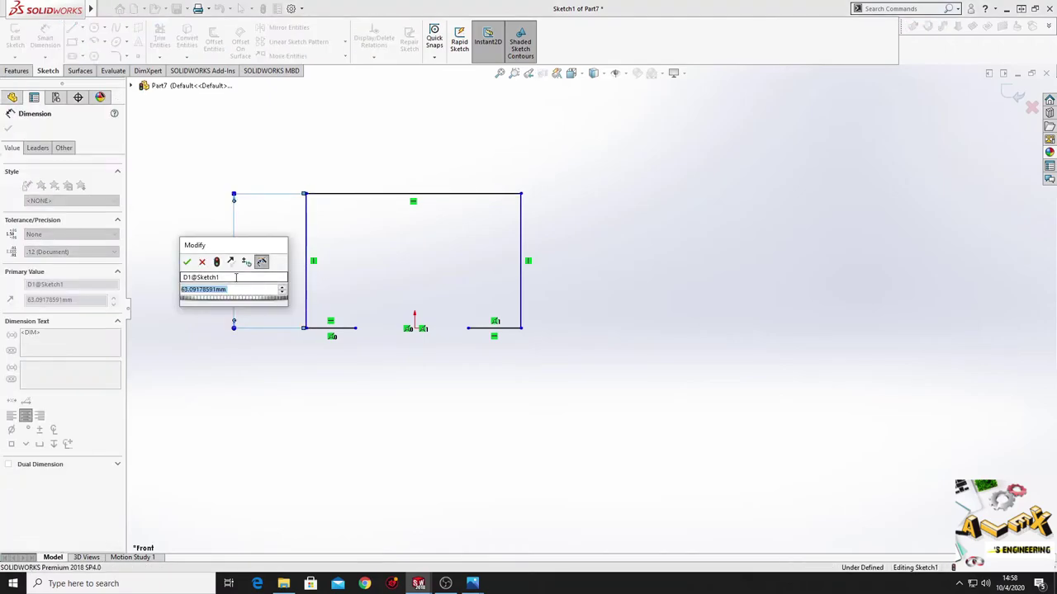
pyautogui.write('150')
pyautogui.press('Return')
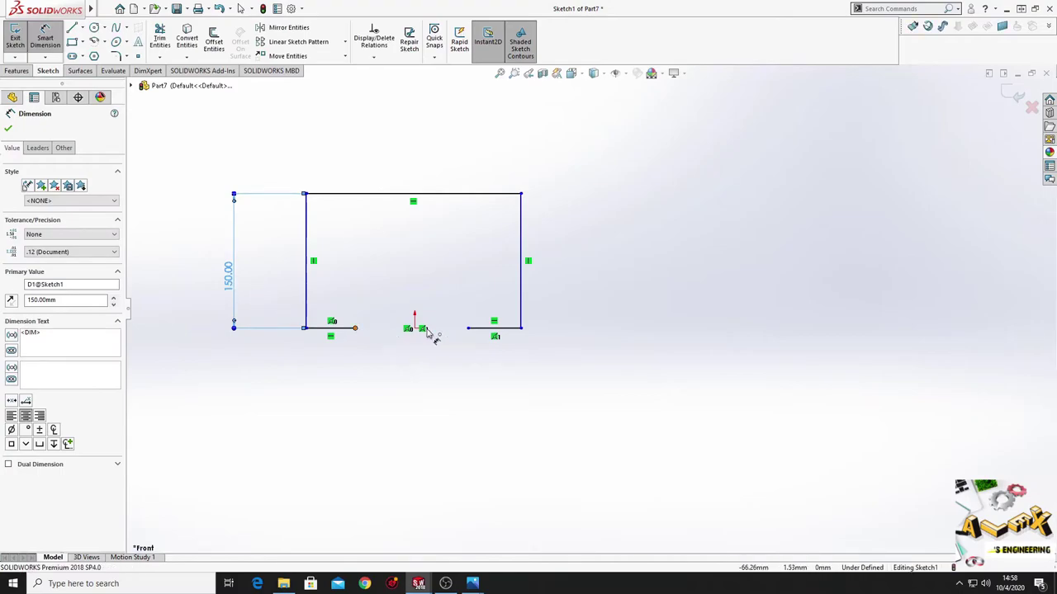
pyautogui.click(468, 328)
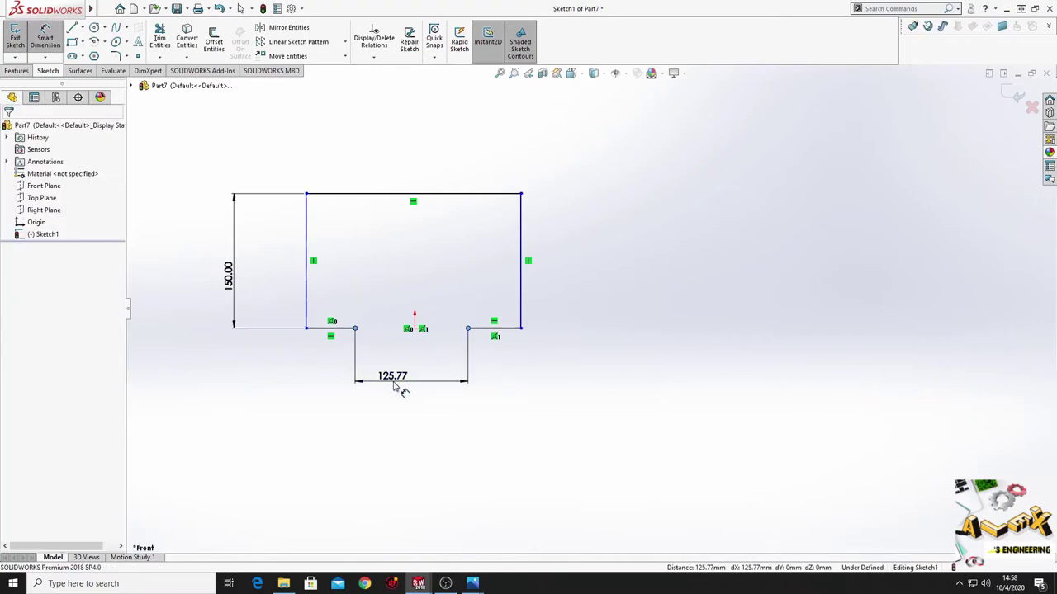
pyautogui.click(393, 387)
pyautogui.write('16')
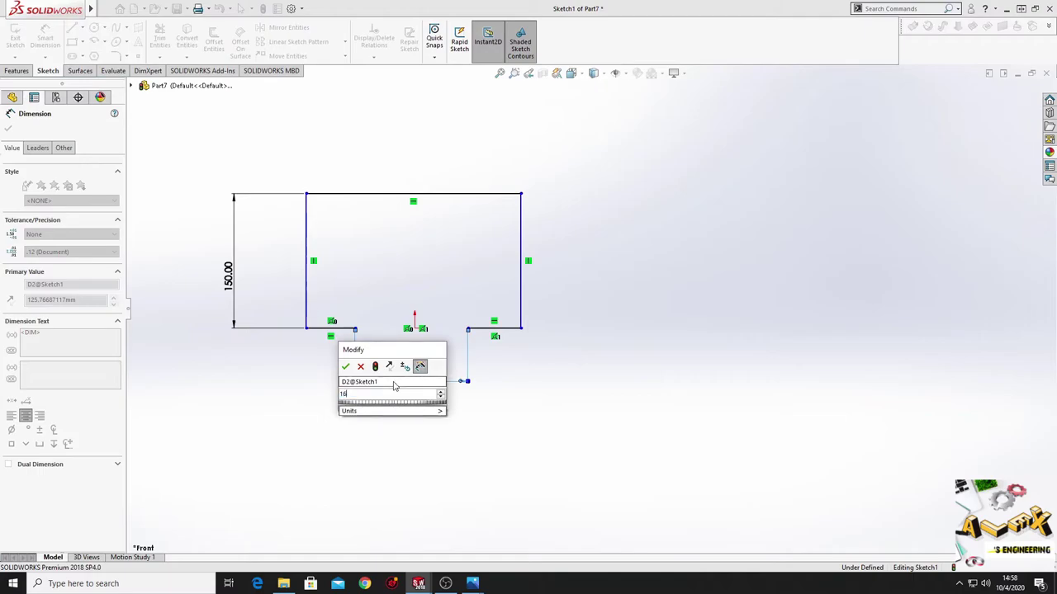
pyautogui.write('0')
pyautogui.press('Return')
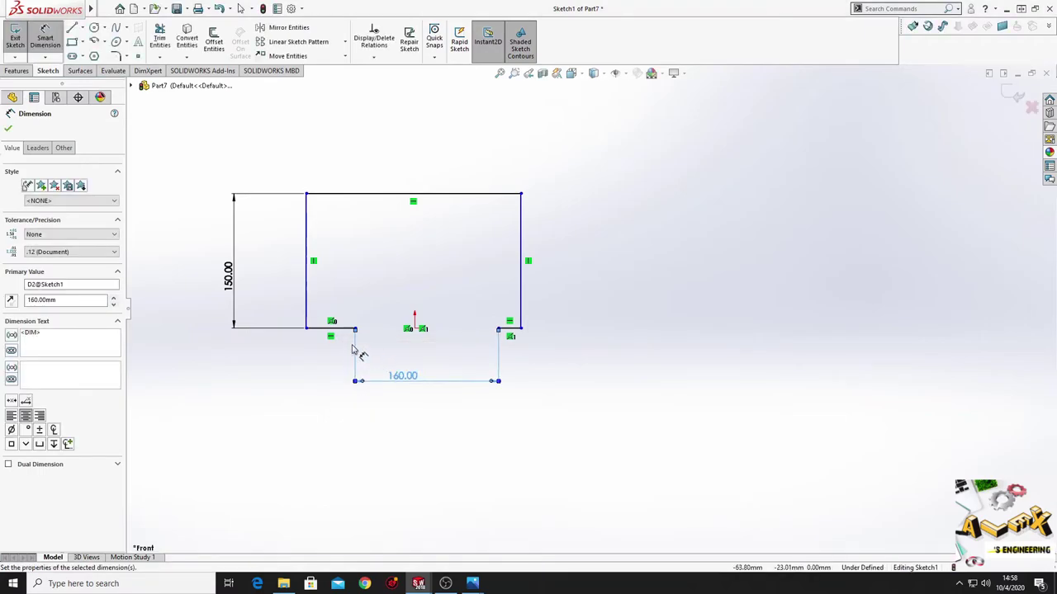
pyautogui.click(330, 328)
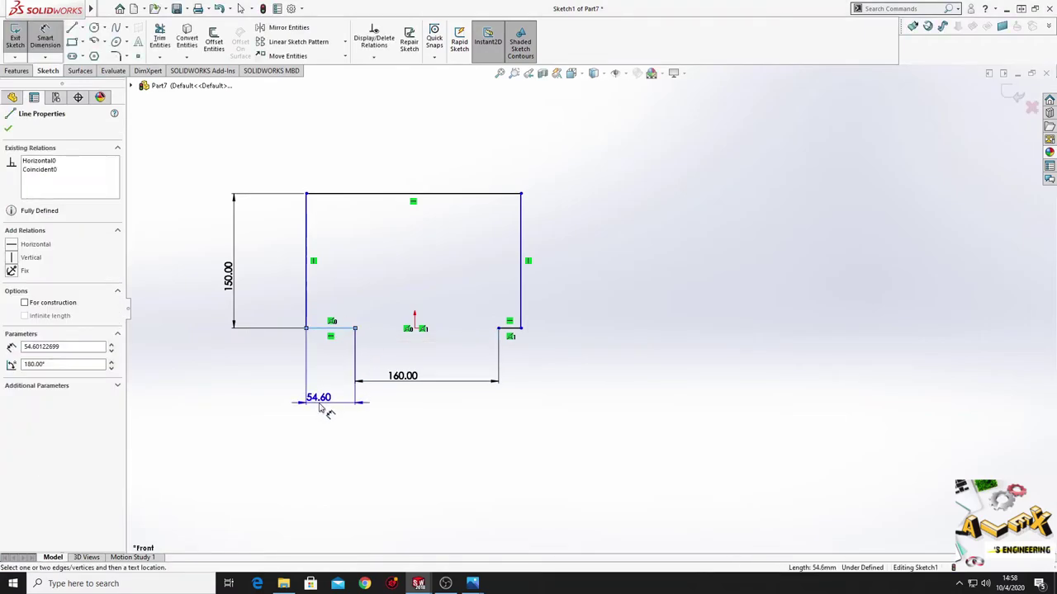
pyautogui.click(321, 408)
pyautogui.write('35')
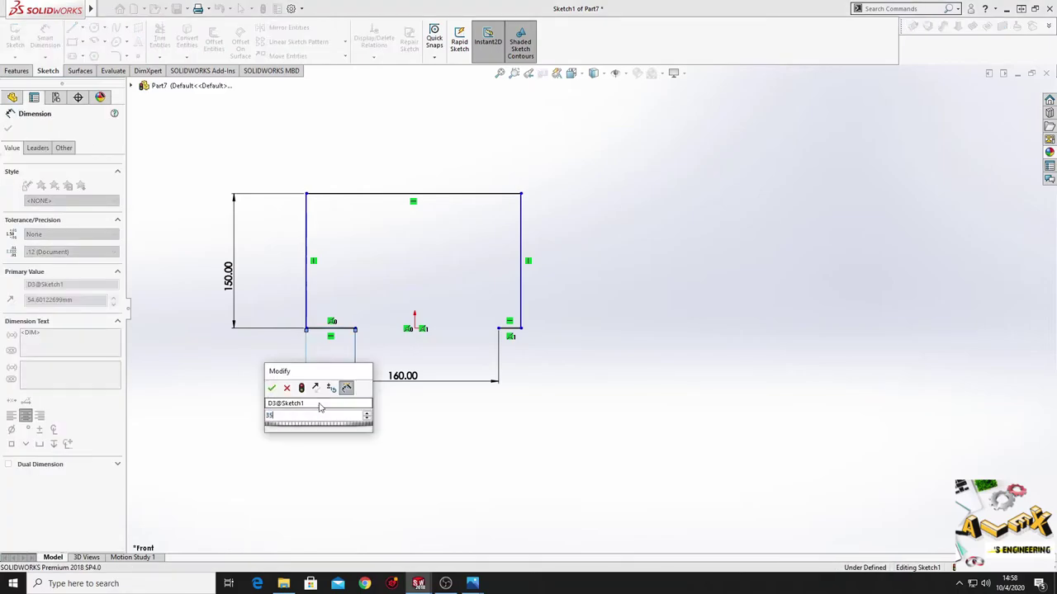
pyautogui.press('Return')
# - Make the two short bottom lines equal in length
pyautogui.rightClick(407, 275)
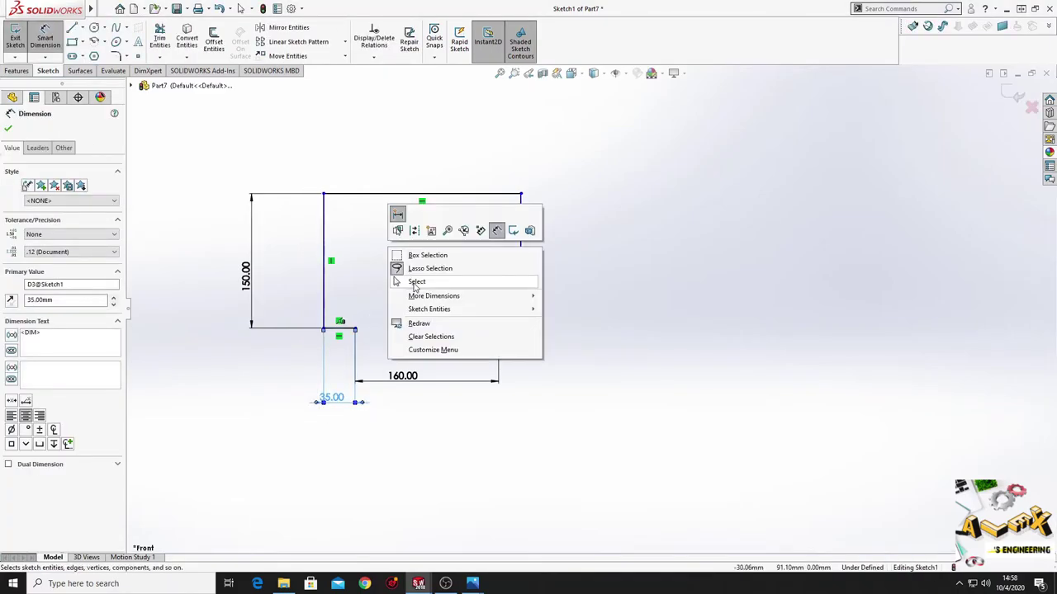
pyautogui.click(475, 281)
pyautogui.click(351, 330)
pyautogui.keyDown('ctrl'); pyautogui.click(509, 328); pyautogui.keyUp('ctrl')
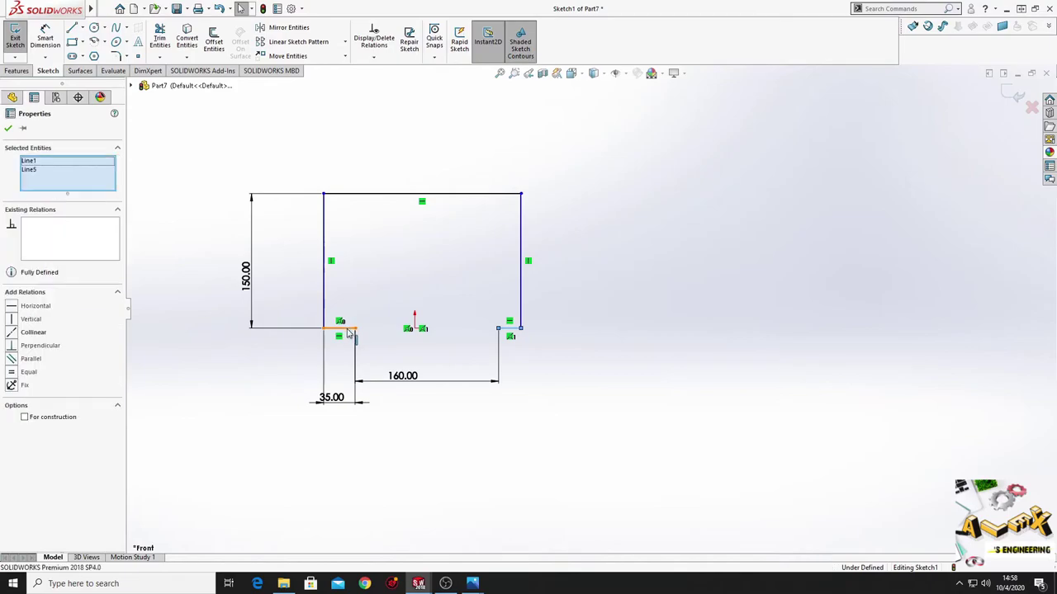
pyautogui.click(465, 286)
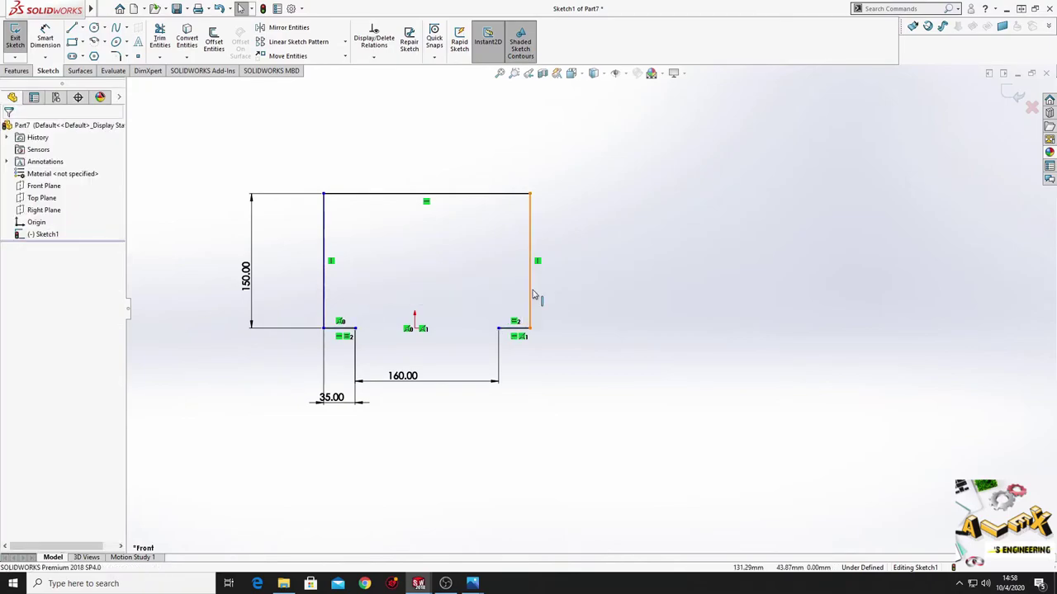
# - Dimension the notch corner 80 mm from the origin to fully define the sketch
pyautogui.scroll(-2, 571, 283)
pyautogui.moveTo(553, 313)
pyautogui.mouseDown(button='middle')
pyautogui.moveTo(581, 320)
pyautogui.moveTo(553, 326)
pyautogui.mouseUp(button='middle')
pyautogui.click(52, 236)
pyautogui.click(72, 230)
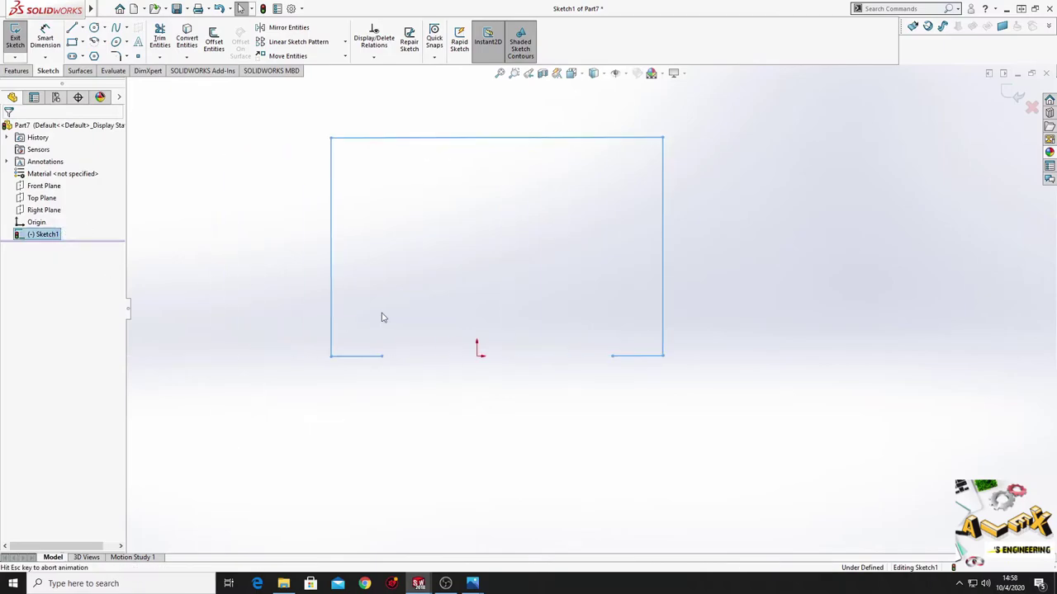
pyautogui.click(422, 341)
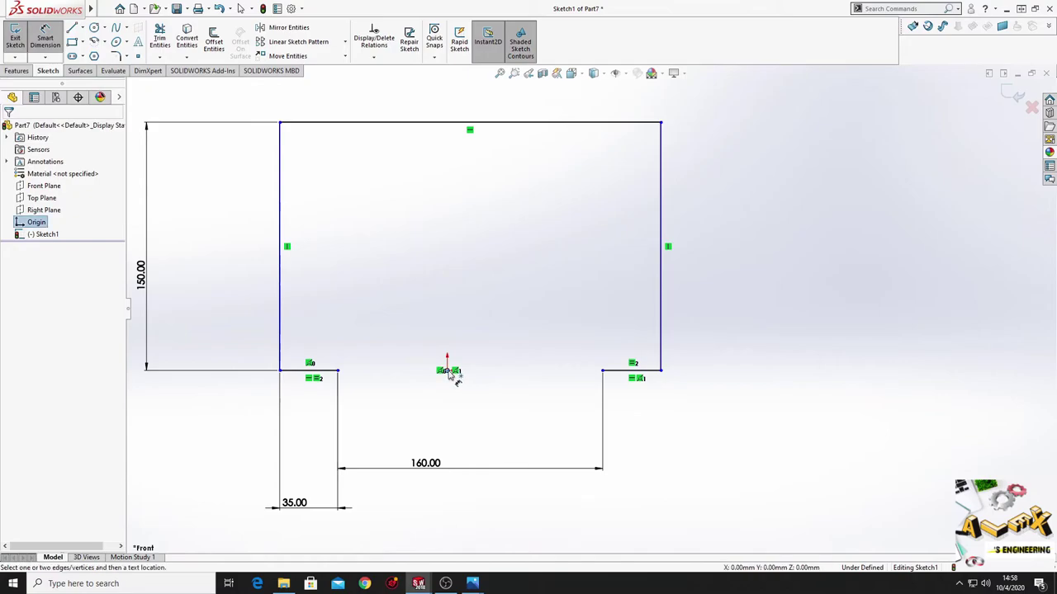
pyautogui.click(337, 371)
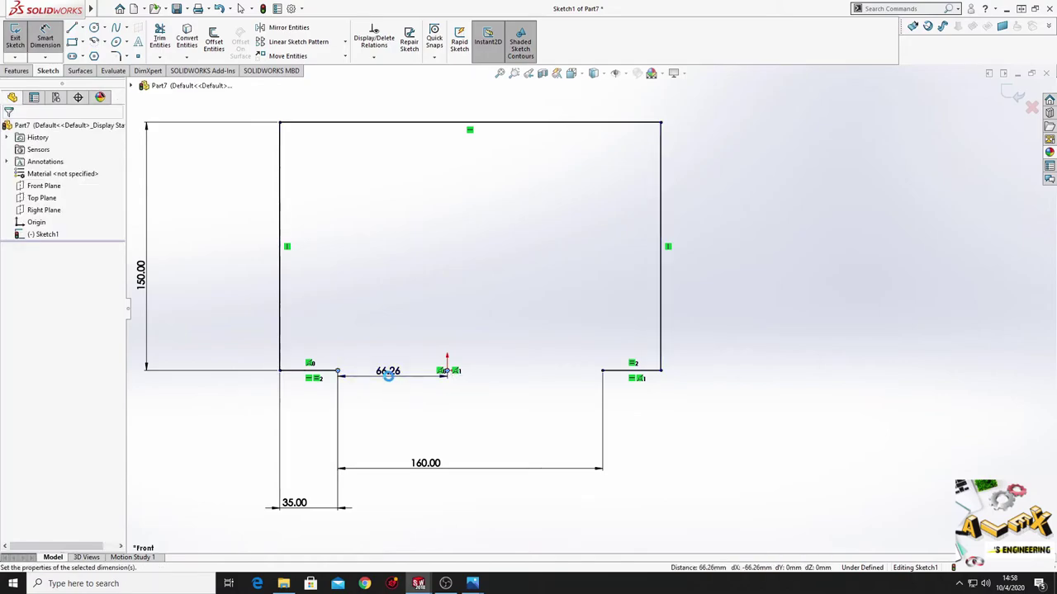
pyautogui.click(389, 378)
pyautogui.write('80')
pyautogui.press('Return')
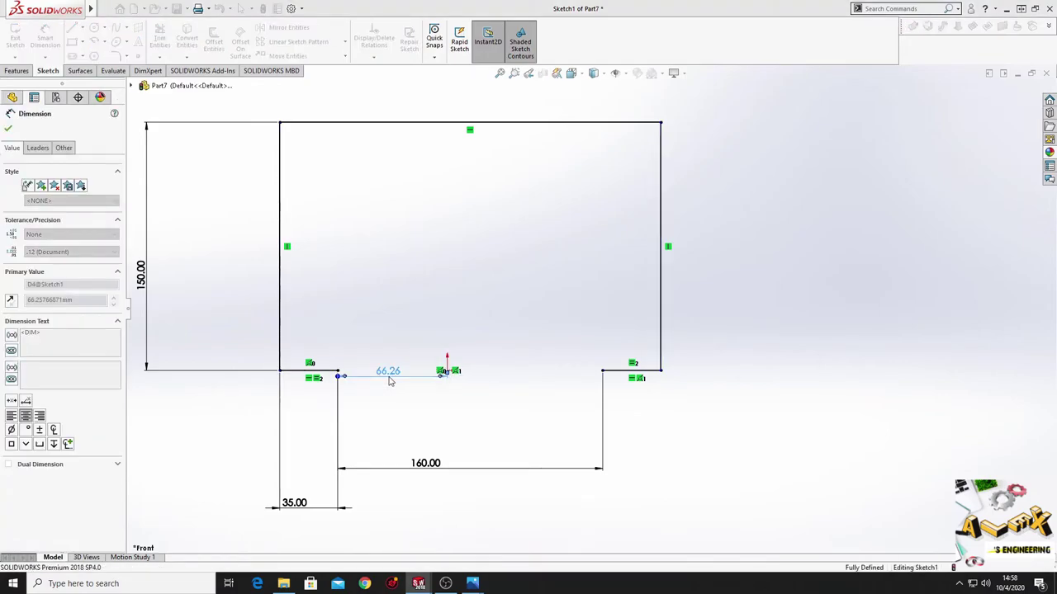
pyautogui.rightClick(356, 283)
pyautogui.click(355, 301)
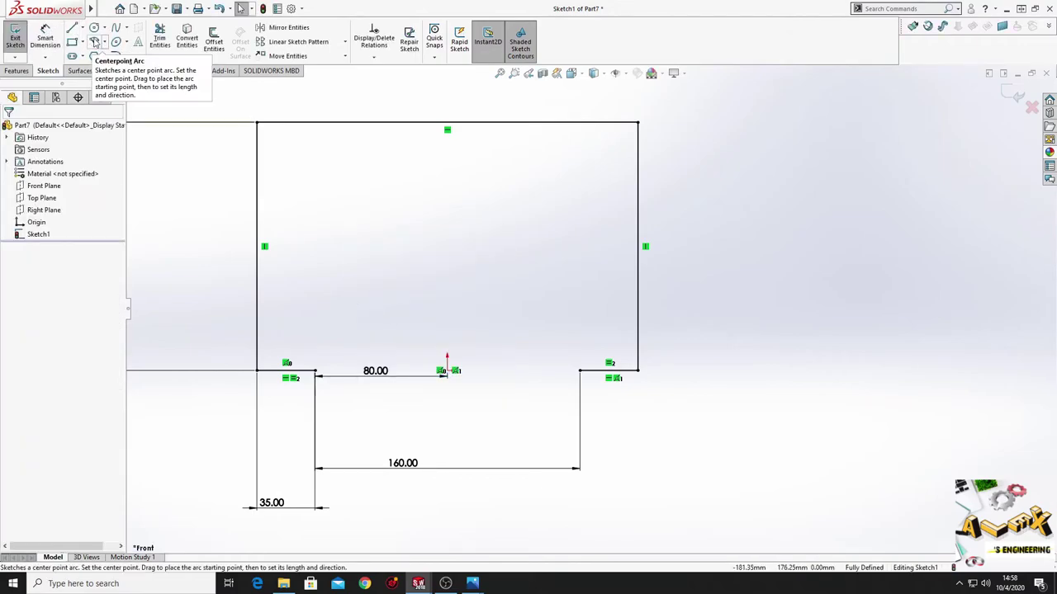
# - Draw a centre-point arc at the origin from the opening's right end to its left end
pyautogui.click(95, 43)
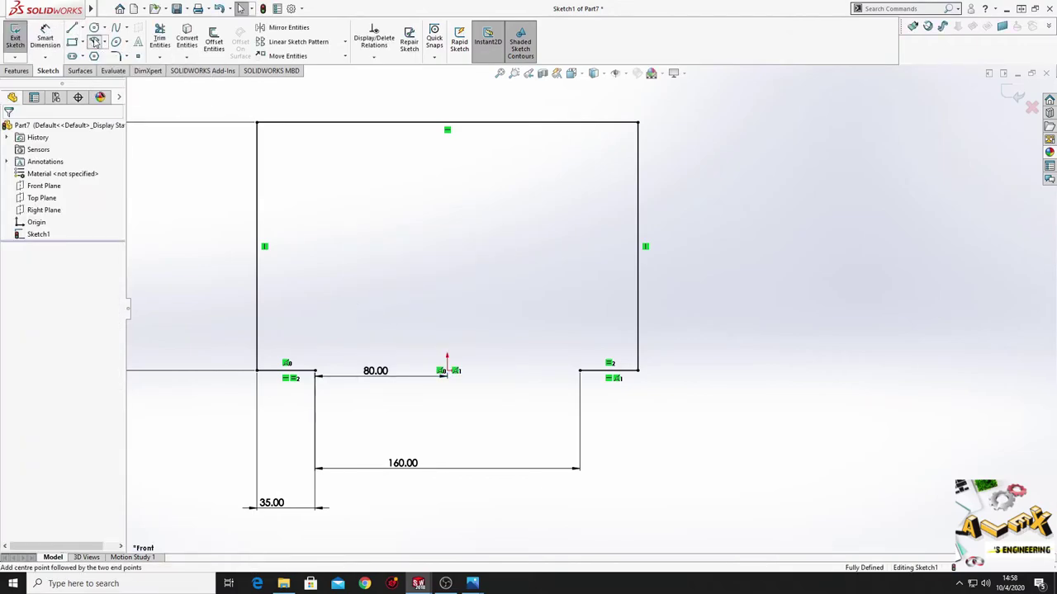
pyautogui.click(447, 371)
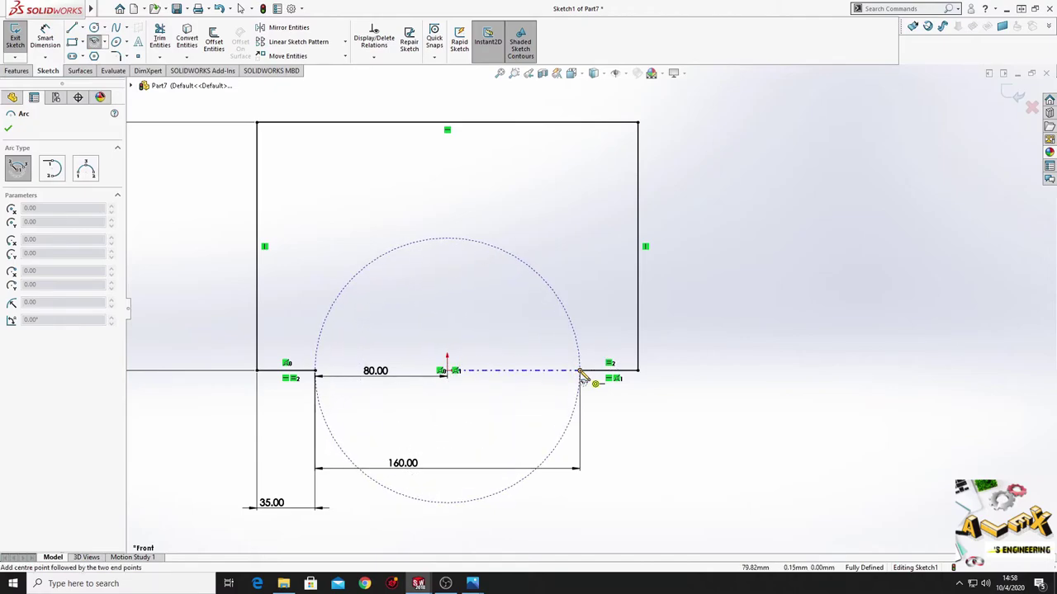
pyautogui.click(579, 371)
pyautogui.click(316, 372)
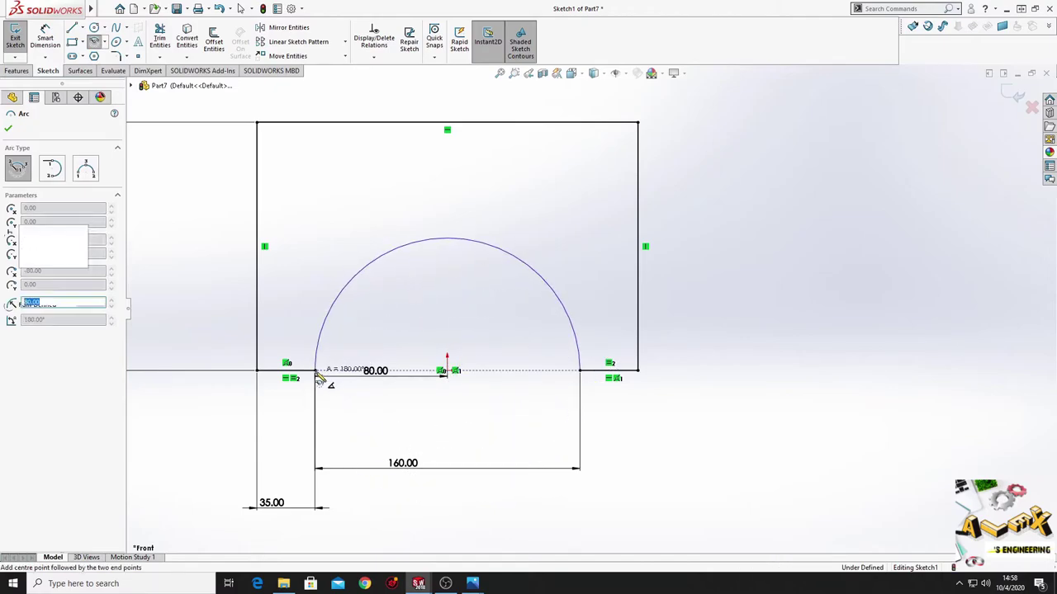
pyautogui.rightClick(307, 241)
pyautogui.click(323, 283)
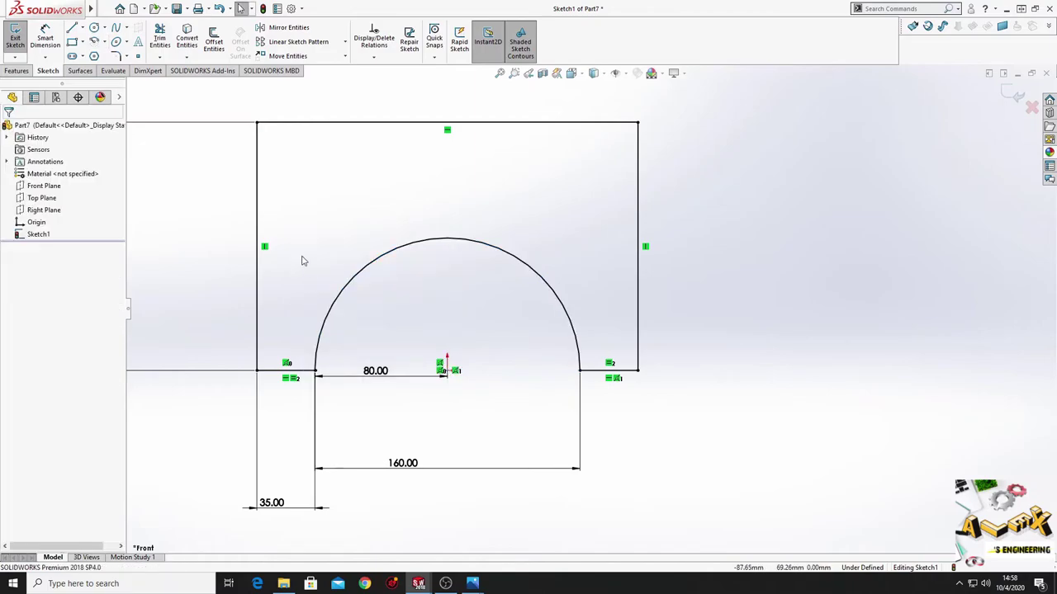
pyautogui.keyDown('ctrl'); pyautogui.moveTo(327, 245); pyautogui.dragTo(322, 264, button='middle'); pyautogui.keyUp('ctrl')
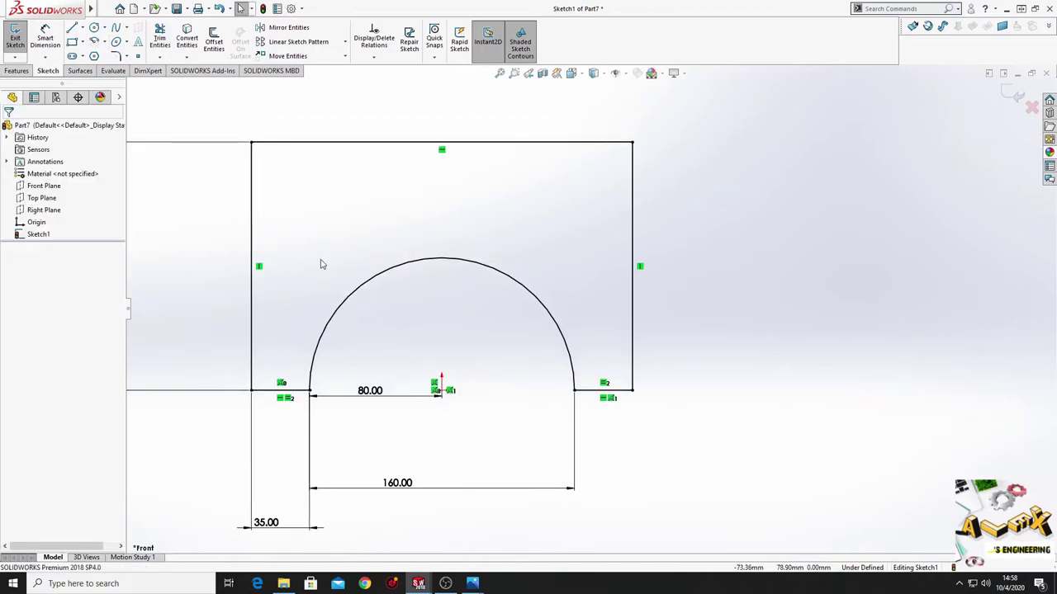
pyautogui.click(17, 71)
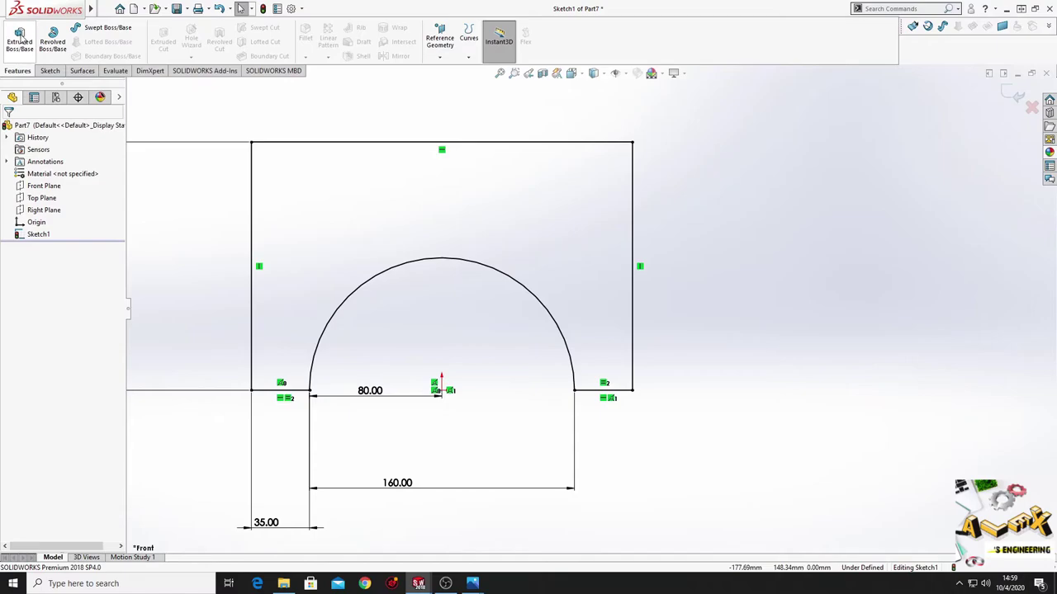
# - Extrude the arched region Mid Plane to 900 mm as Boss-Extrude1
pyautogui.click(19, 39)
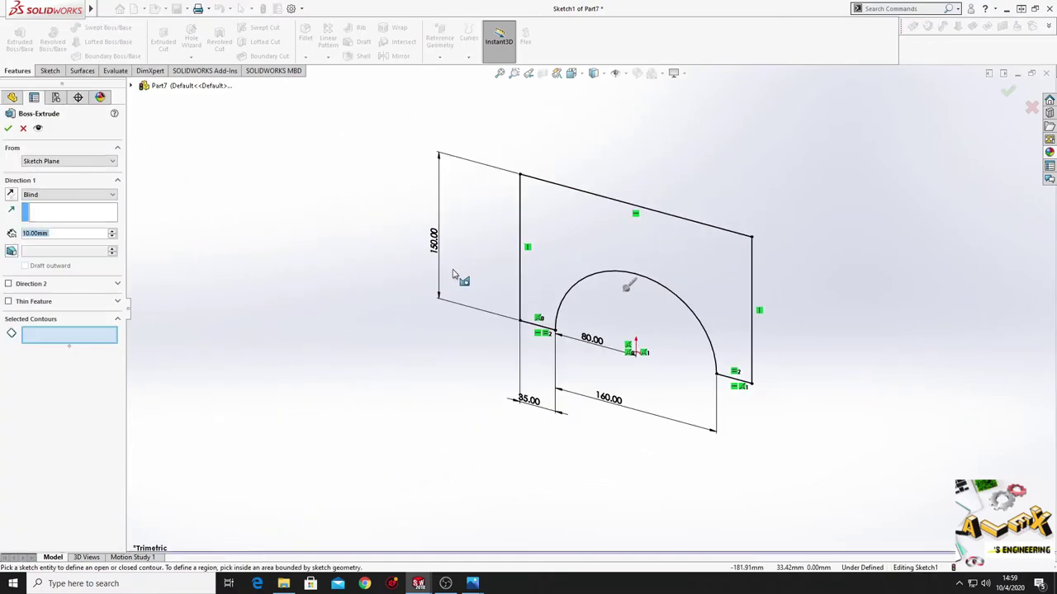
pyautogui.moveTo(453, 275); pyautogui.dragTo(133, 251, button='middle')
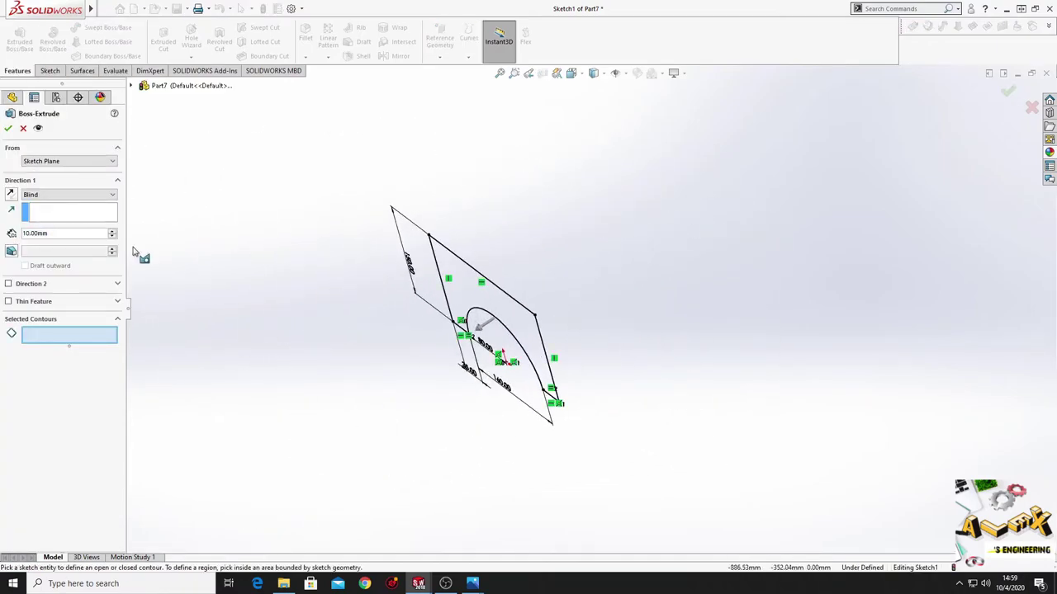
pyautogui.click(60, 198)
pyautogui.click(66, 239)
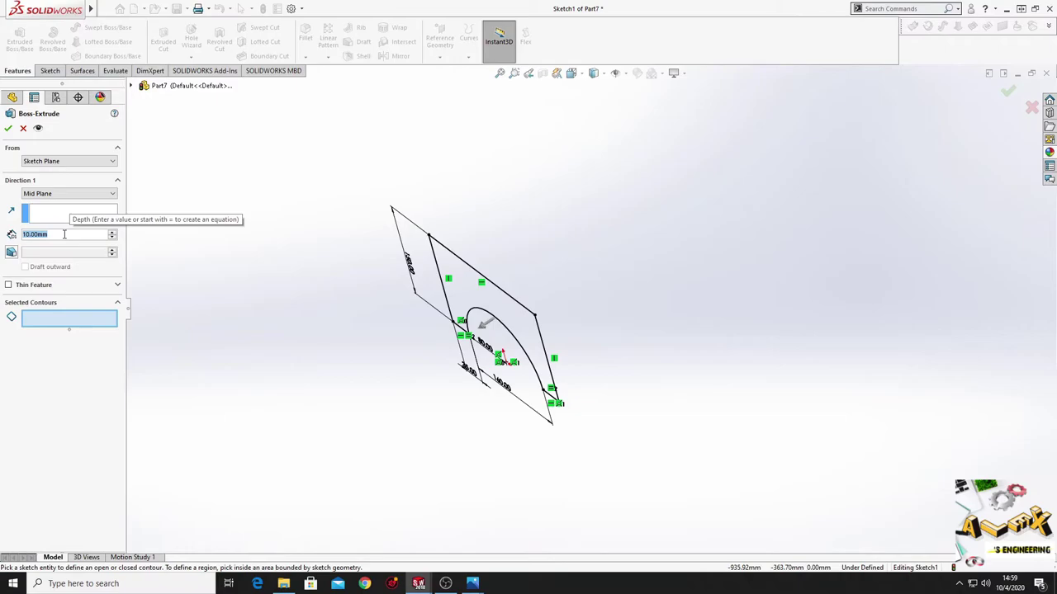
pyautogui.write('900')
pyautogui.press('Return')
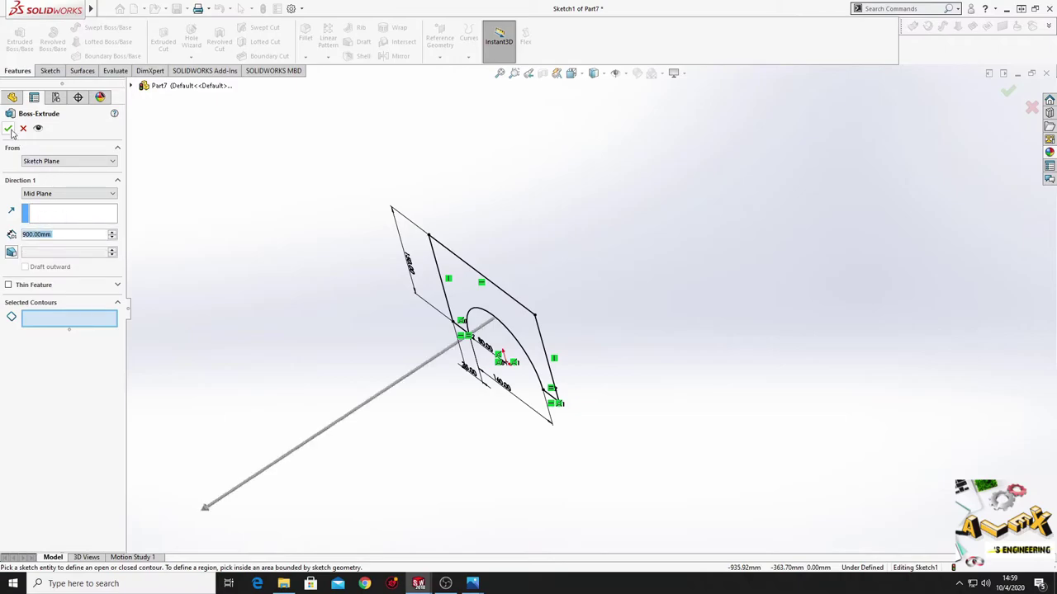
pyautogui.click(476, 302)
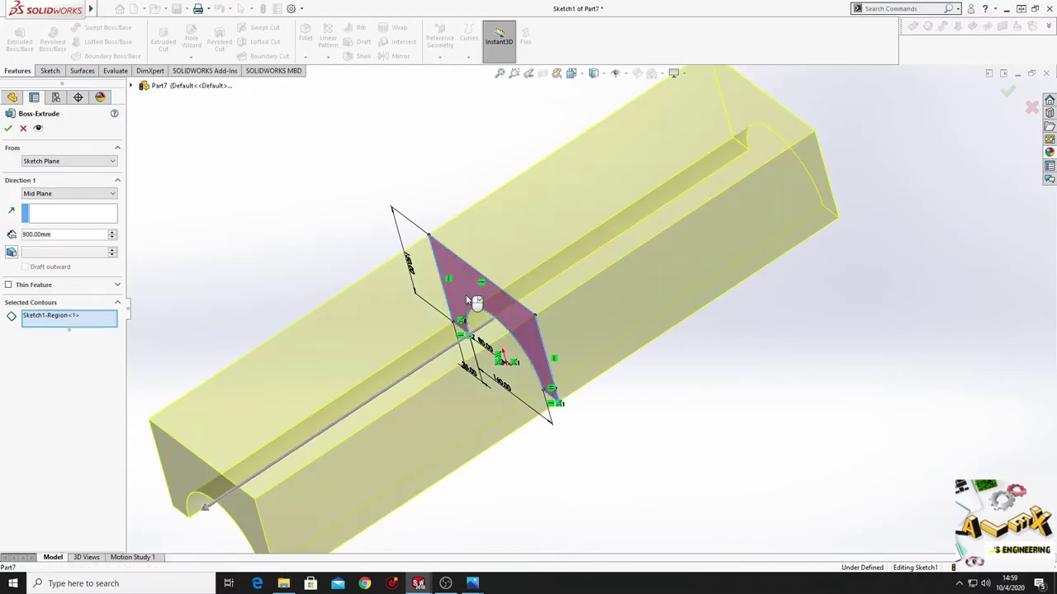
pyautogui.click(8, 128)
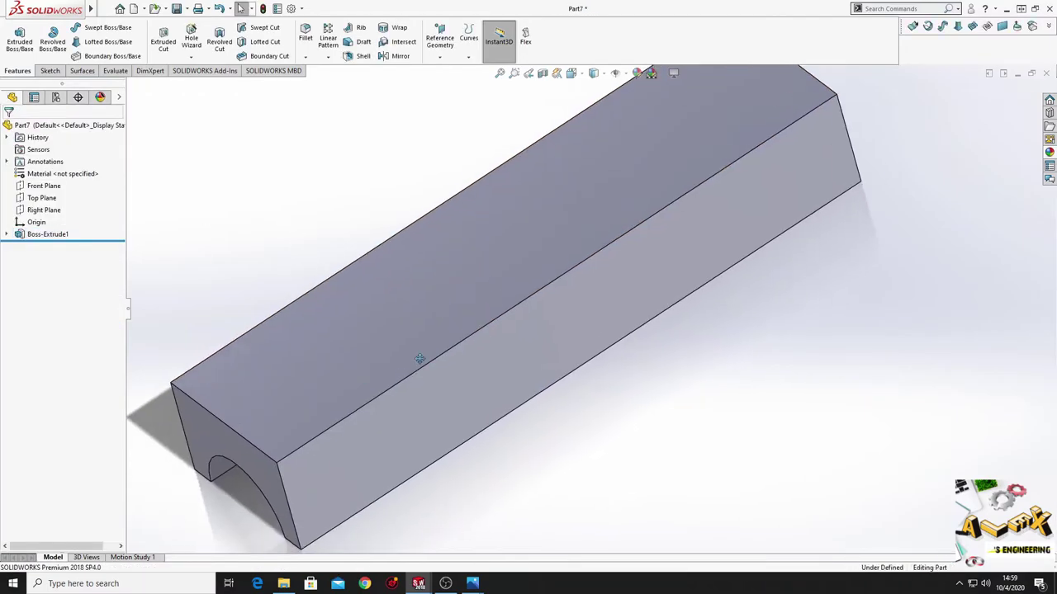
pyautogui.moveTo(419, 359)
pyautogui.mouseDown(button='middle')
pyautogui.moveTo(385, 335)
pyautogui.moveTo(487, 434)
pyautogui.mouseUp(button='middle')
# - Start a sketch on the bar's long side face and view it Normal To
pyautogui.click(487, 434)
pyautogui.click(547, 366)
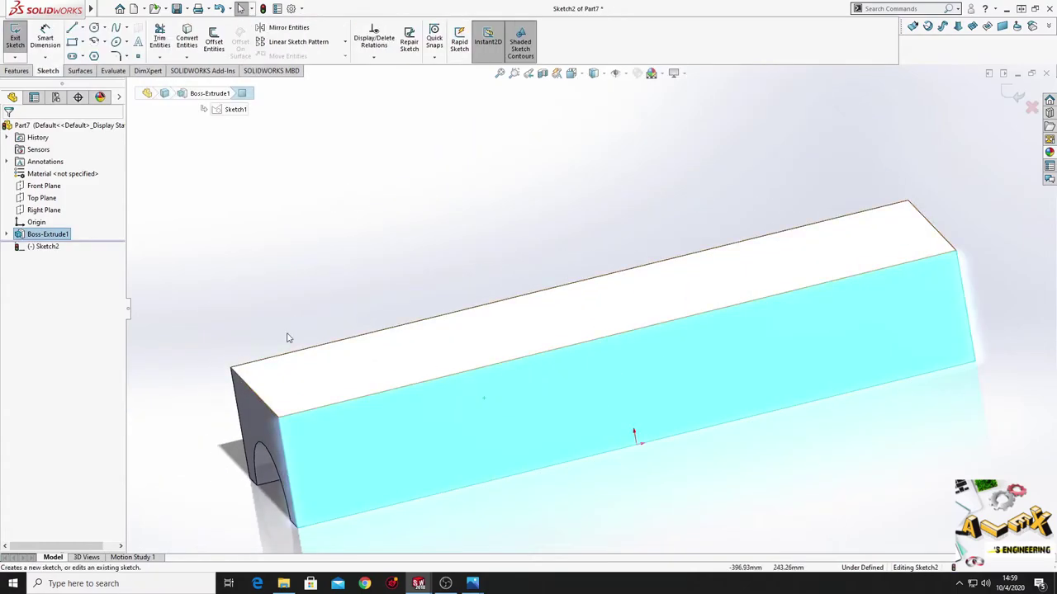
pyautogui.click(47, 246)
pyautogui.click(69, 232)
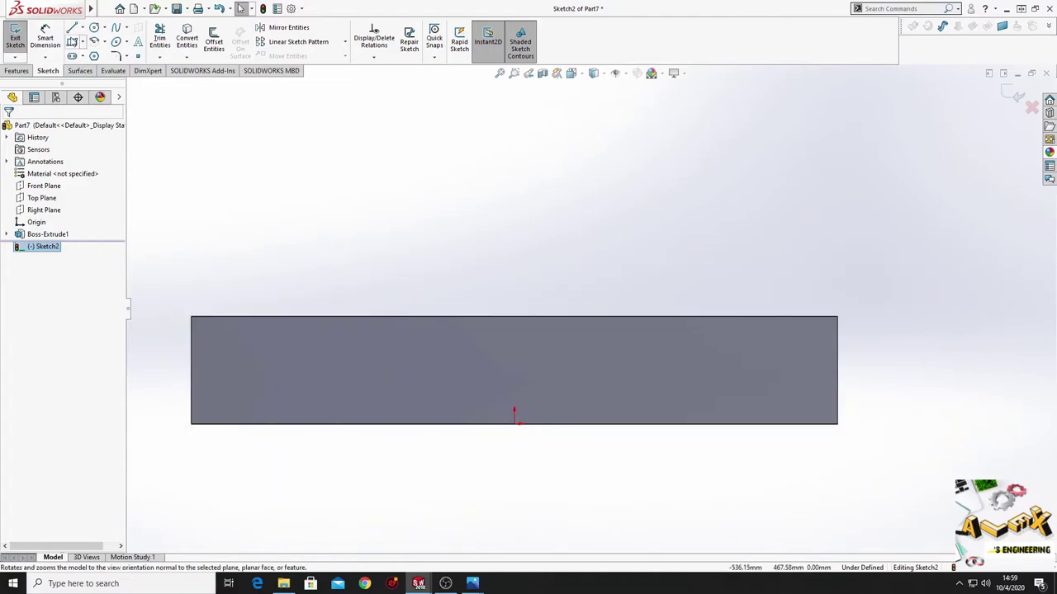
# - Draw two vertical lines from the bottom edge joined by a horizontal top line
pyautogui.click(72, 28)
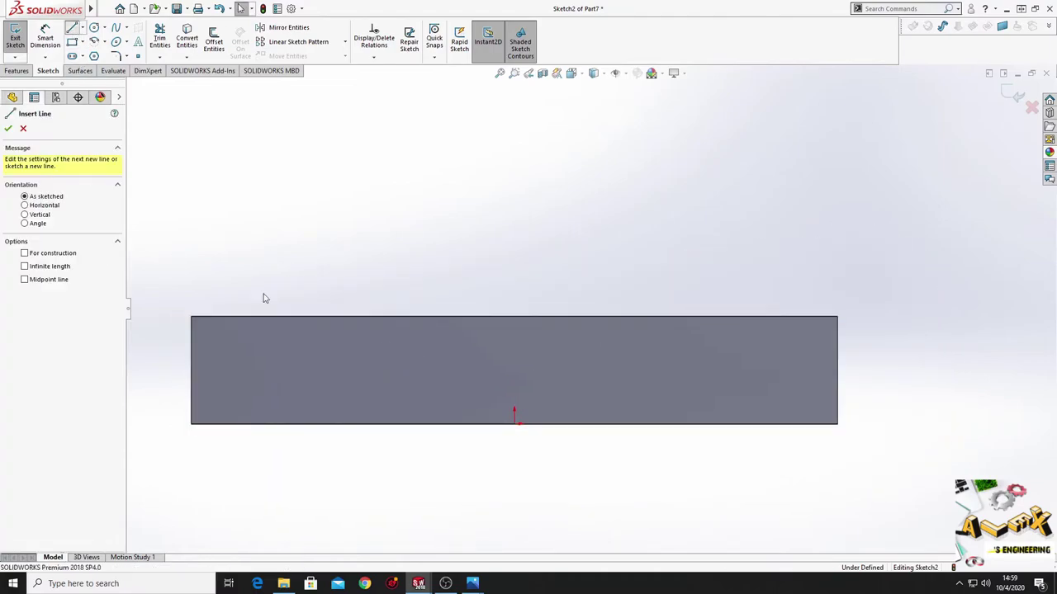
pyautogui.click(220, 340)
pyautogui.click(220, 426)
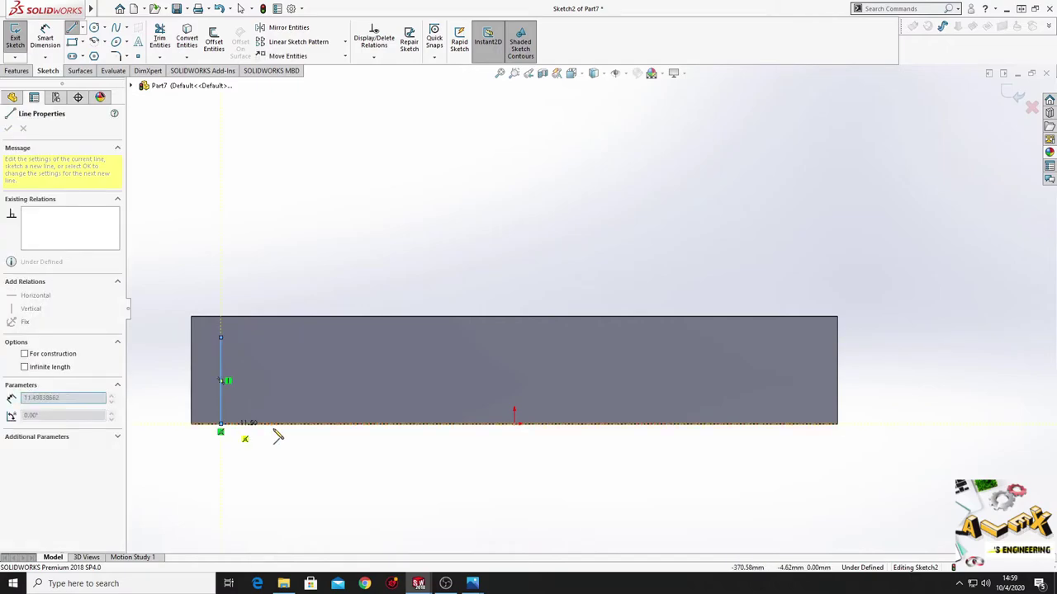
pyautogui.click(809, 426)
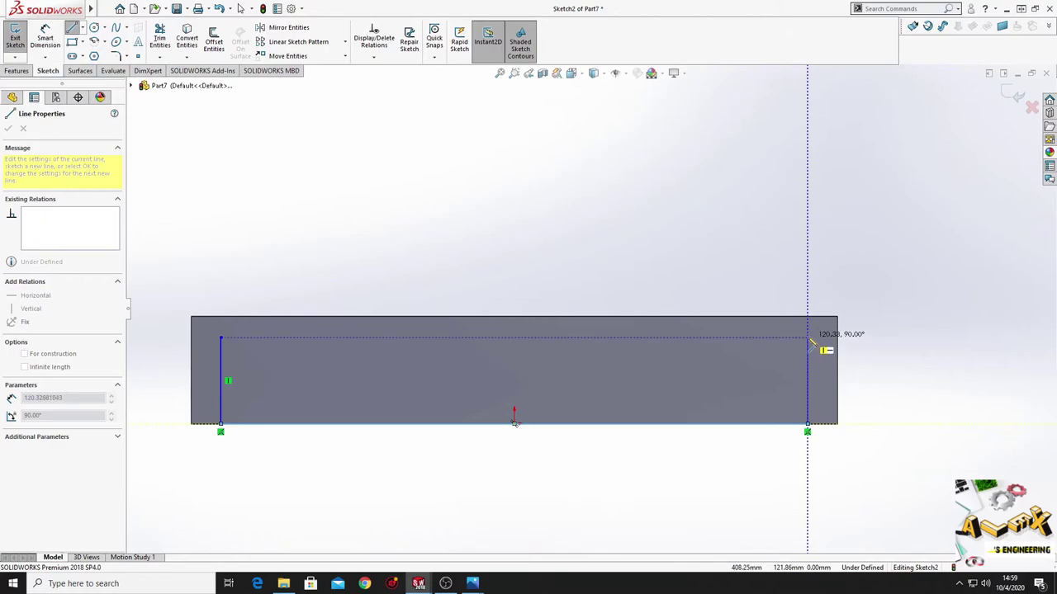
pyautogui.click(807, 337)
pyautogui.click(221, 337)
pyautogui.click(220, 334)
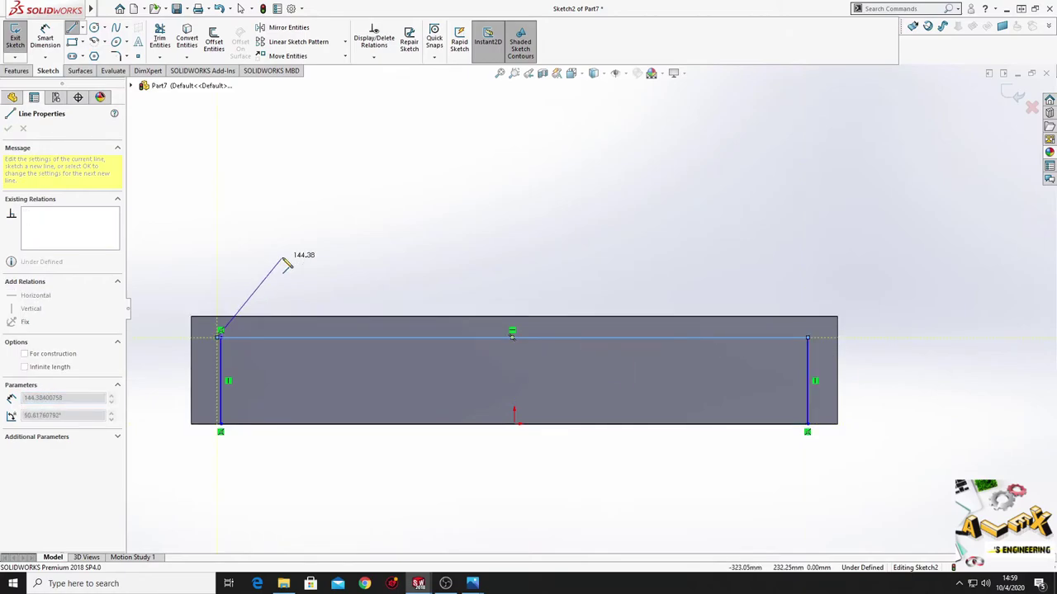
pyautogui.press('Escape')
pyautogui.press('Escape')
# - Dimension the left vertical sketch line 50 mm from the face's left edge
pyautogui.scroll(-3, 248, 322)
pyautogui.scroll(-2, 327, 383)
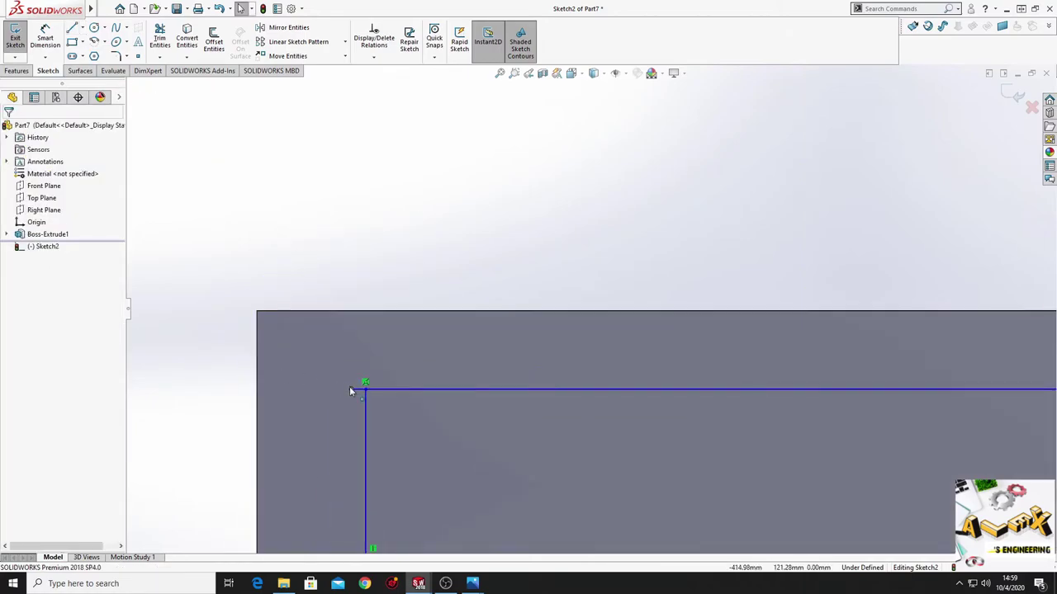
pyautogui.click(365, 390)
pyautogui.click(416, 236)
pyautogui.scroll(3, 489, 301)
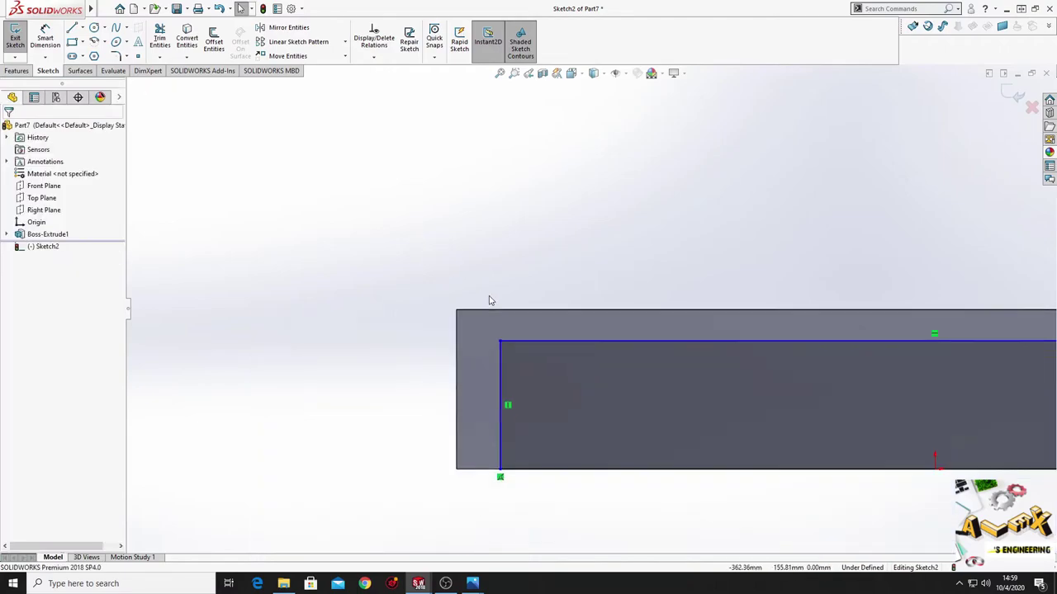
pyautogui.keyDown('ctrl'); pyautogui.moveTo(489, 300); pyautogui.dragTo(275, 288, button='middle'); pyautogui.keyUp('ctrl')
pyautogui.click(45, 39)
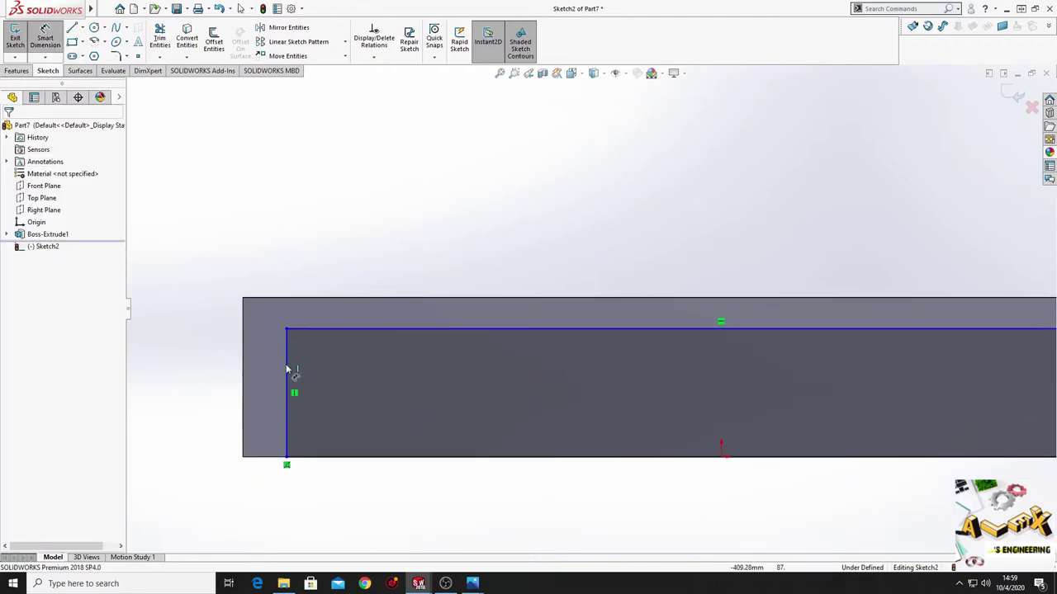
pyautogui.click(287, 376)
pyautogui.click(242, 384)
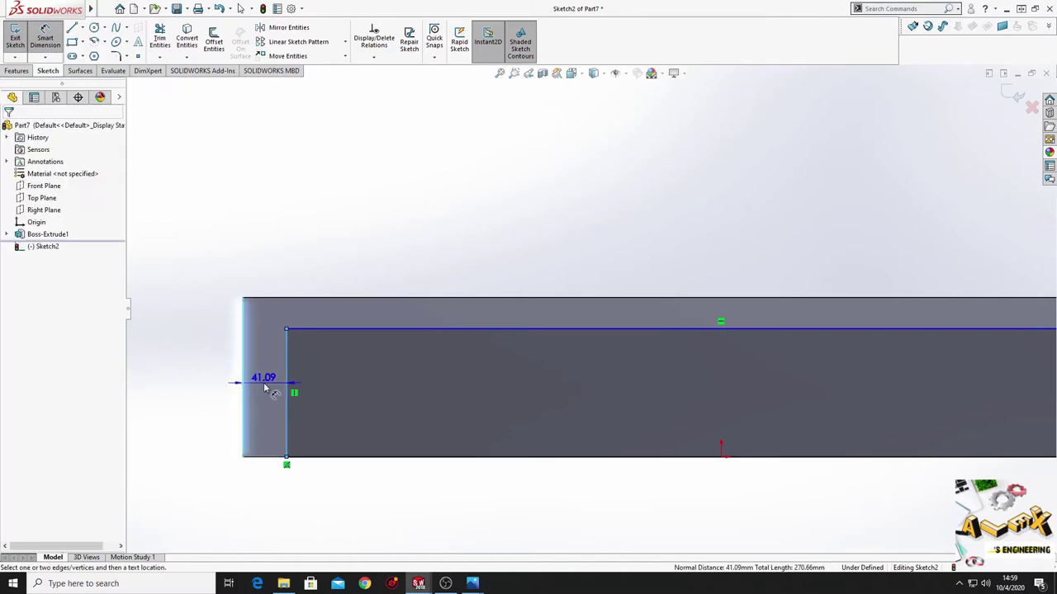
pyautogui.click(265, 387)
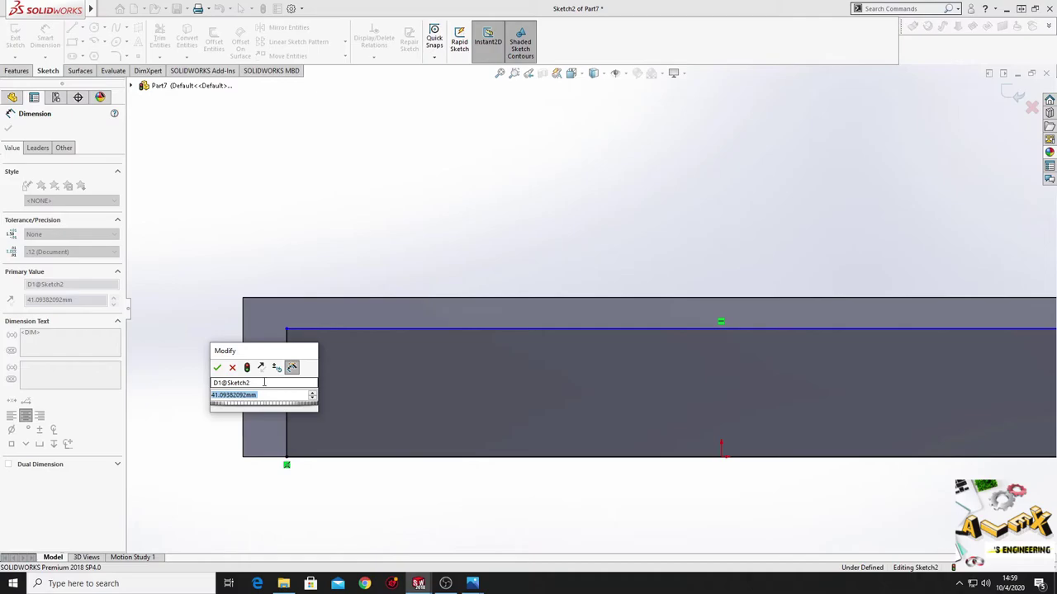
pyautogui.write('50')
pyautogui.press('Return')
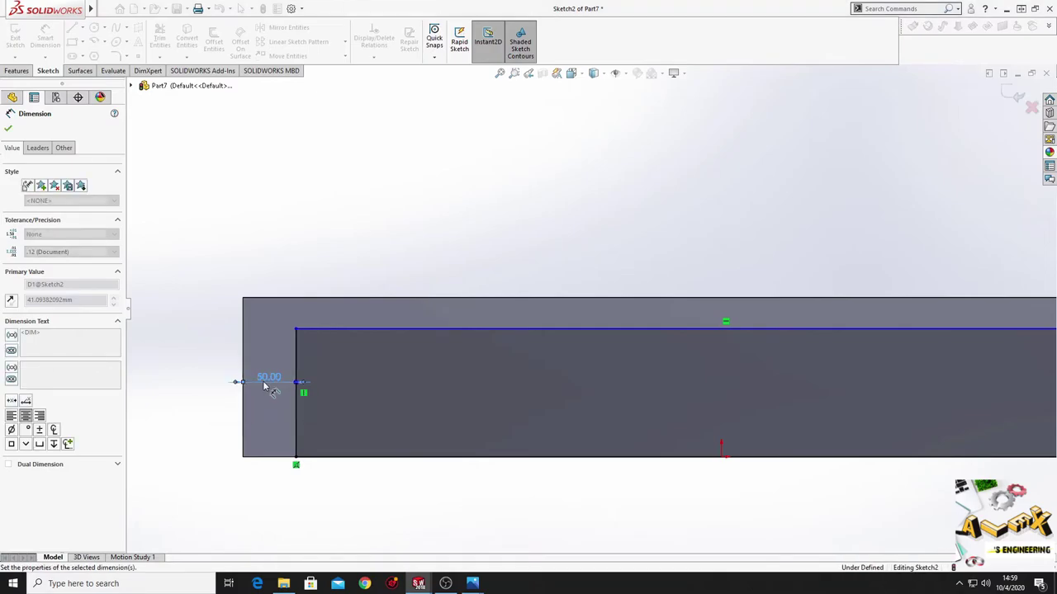
# - Set the top line and right vertical line each 50 mm from the top and right edges
pyautogui.click(385, 329)
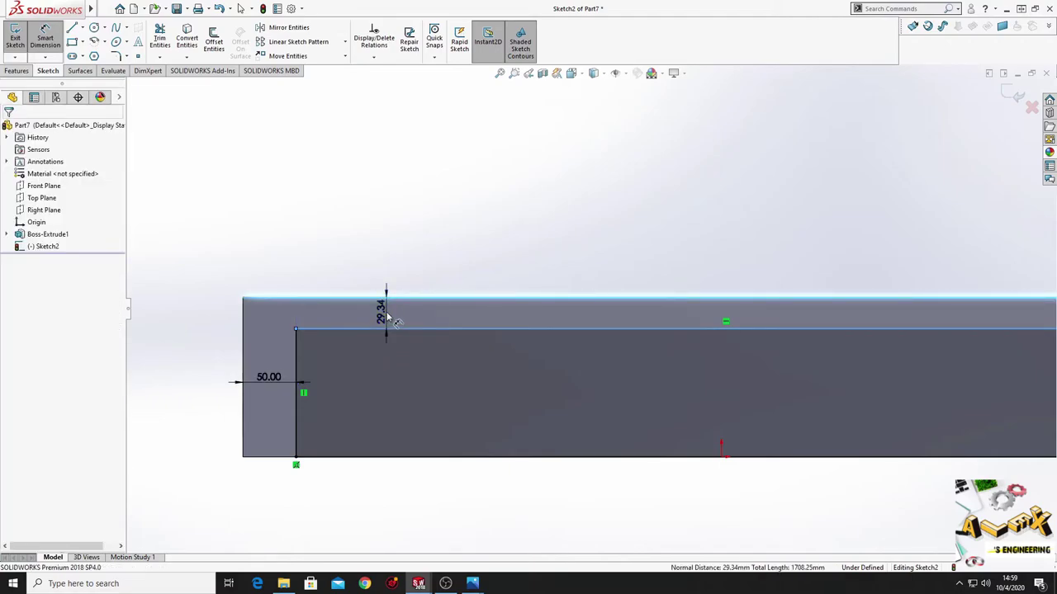
pyautogui.click(388, 317)
pyautogui.write('50')
pyautogui.press('Return')
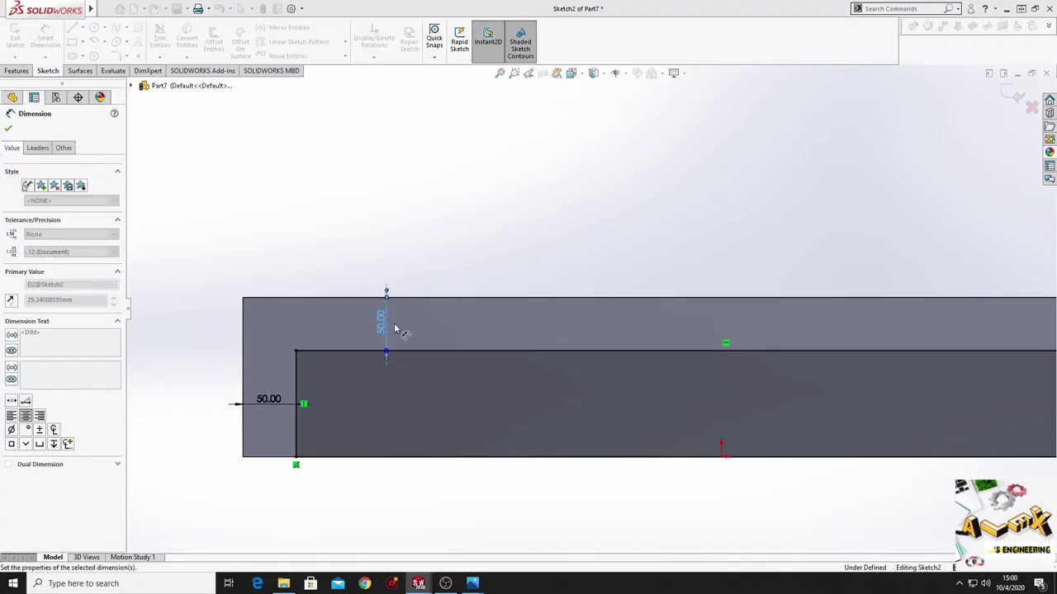
pyautogui.keyDown('ctrl'); pyautogui.moveTo(702, 420); pyautogui.dragTo(306, 405, button='middle'); pyautogui.keyUp('ctrl')
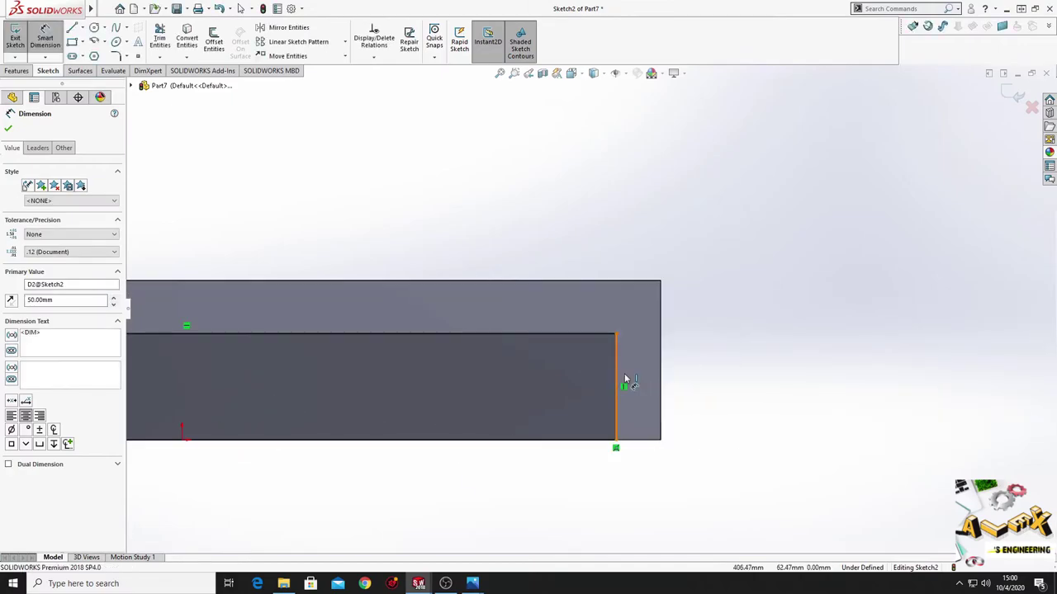
pyautogui.click(625, 380)
pyautogui.click(648, 380)
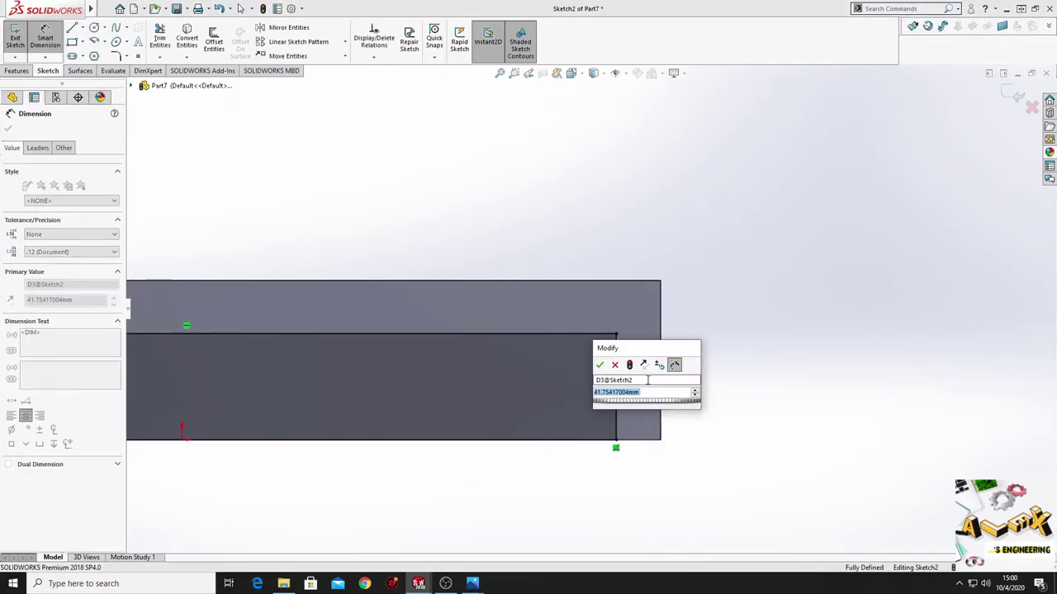
pyautogui.write('50')
pyautogui.press('Return')
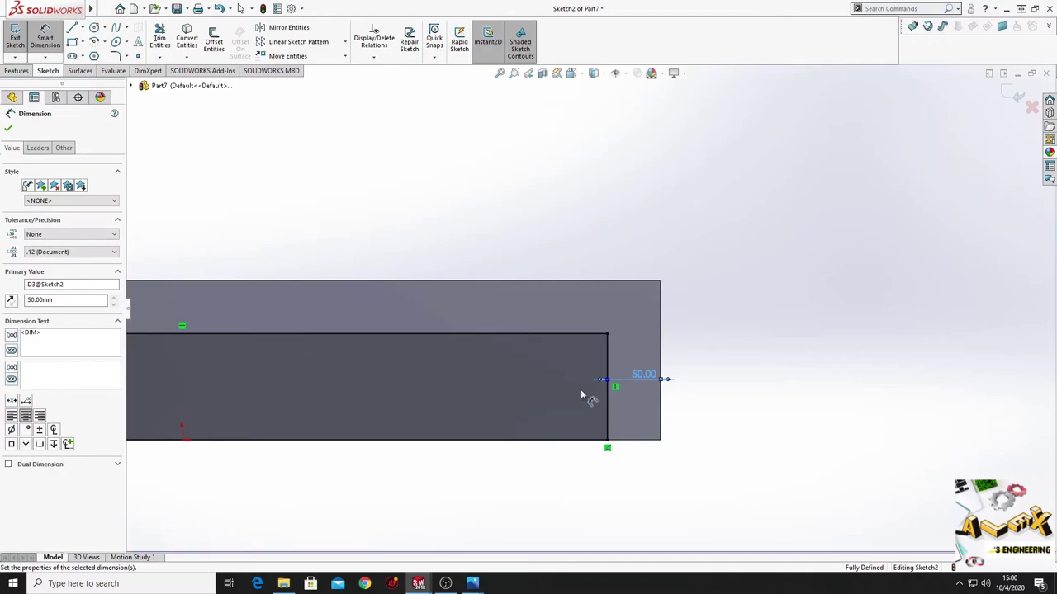
pyautogui.rightClick(405, 207)
pyautogui.click(407, 233)
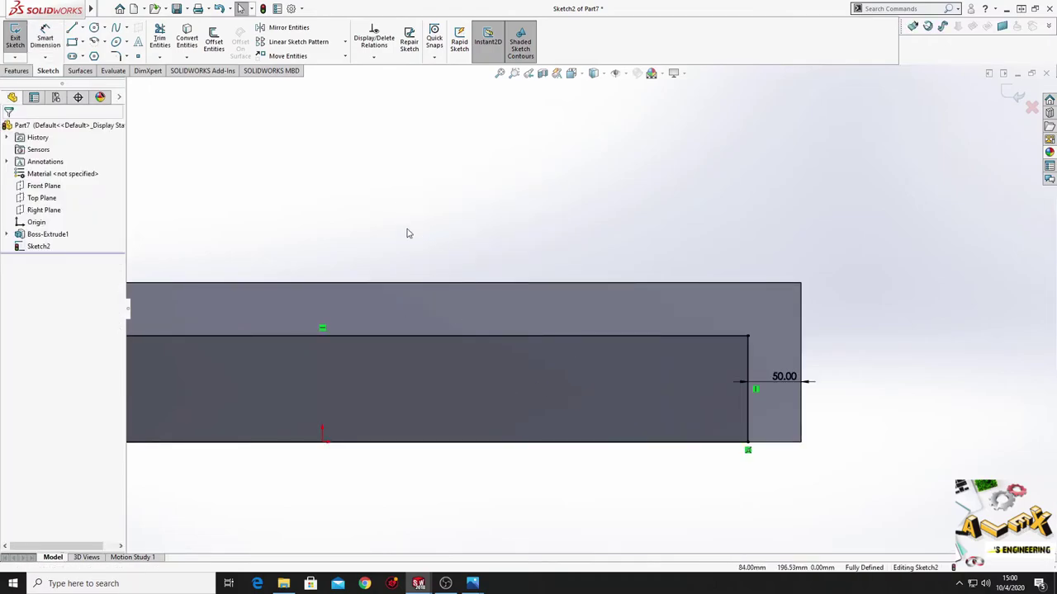
# - Extruded Cut the Sketch2 region with the Up To Next end condition
pyautogui.click(16, 71)
pyautogui.click(168, 40)
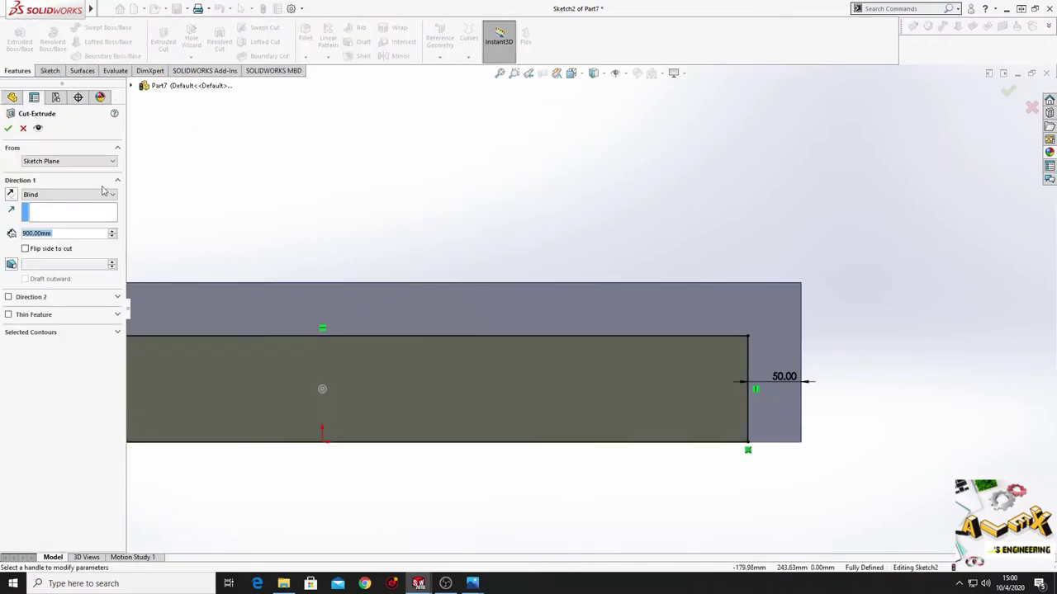
pyautogui.click(70, 195)
pyautogui.click(39, 226)
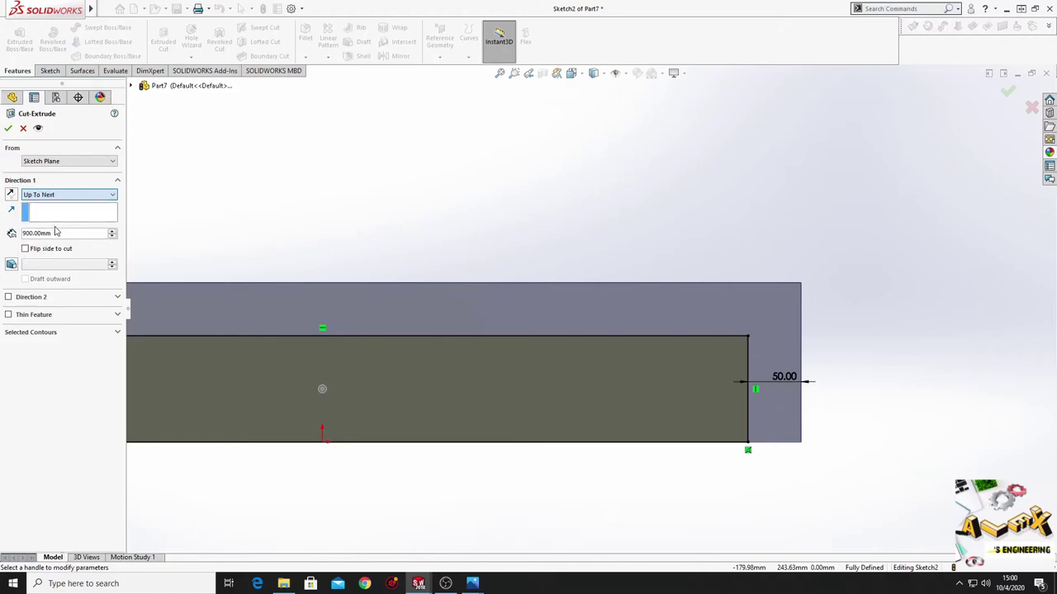
pyautogui.click(8, 130)
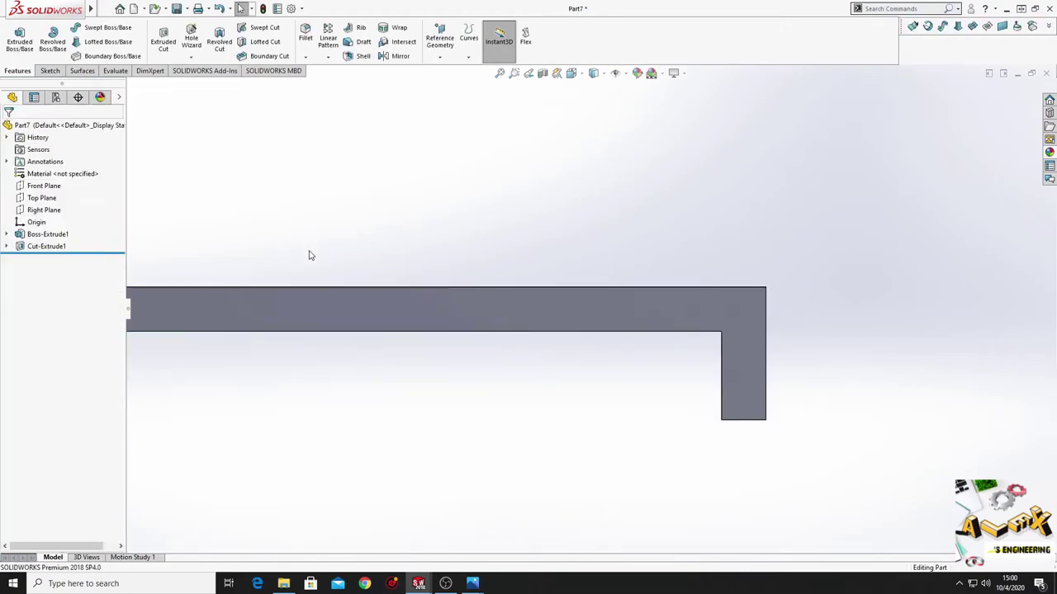
pyautogui.moveTo(309, 236)
pyautogui.mouseDown(button='middle')
pyautogui.moveTo(359, 315)
pyautogui.moveTo(443, 338)
pyautogui.moveTo(432, 372)
pyautogui.mouseUp(button='middle')
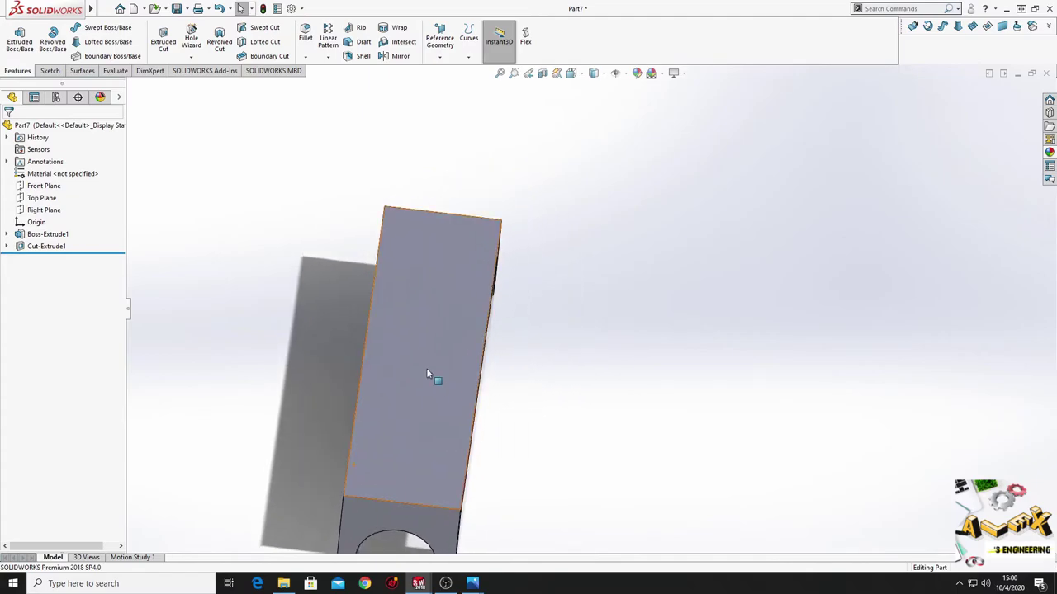
# - Start Sketch3 on the bench's long top face and view it Normal To
pyautogui.click(432, 372)
pyautogui.click(450, 308)
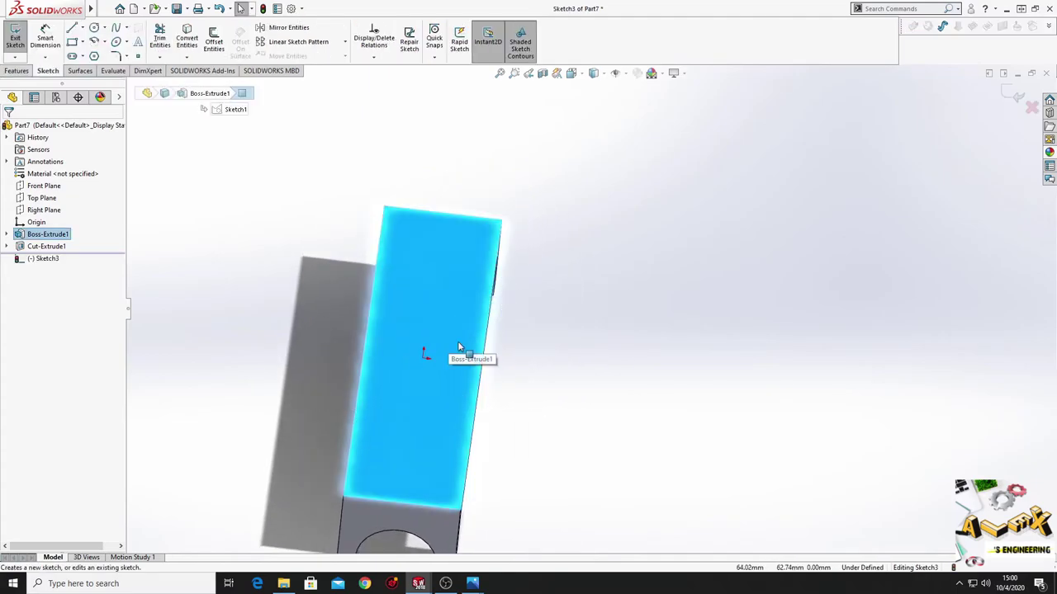
pyautogui.click(72, 263)
pyautogui.click(76, 247)
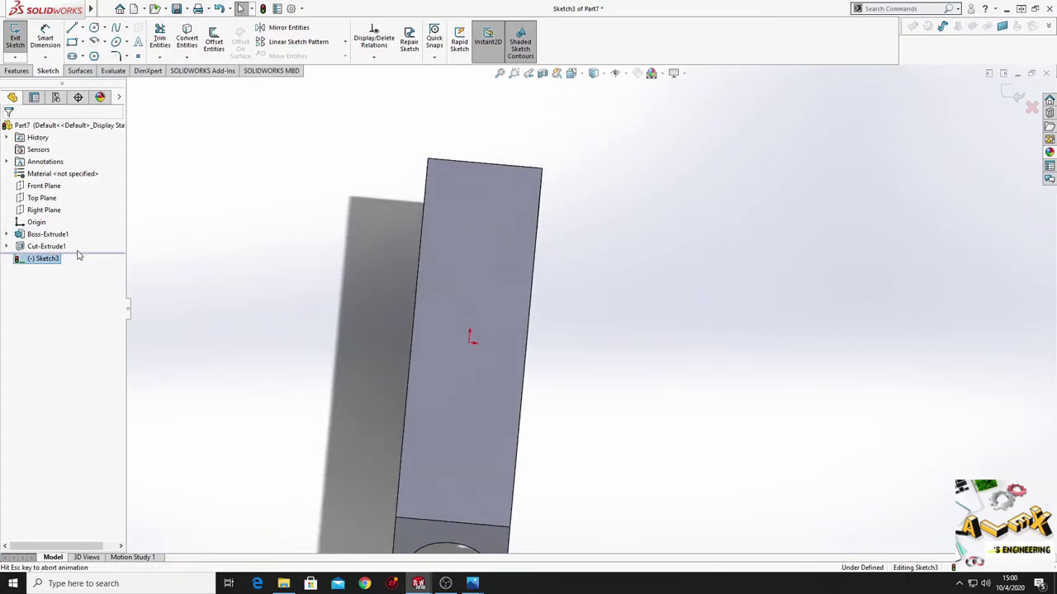
pyautogui.scroll(-2, 290, 348)
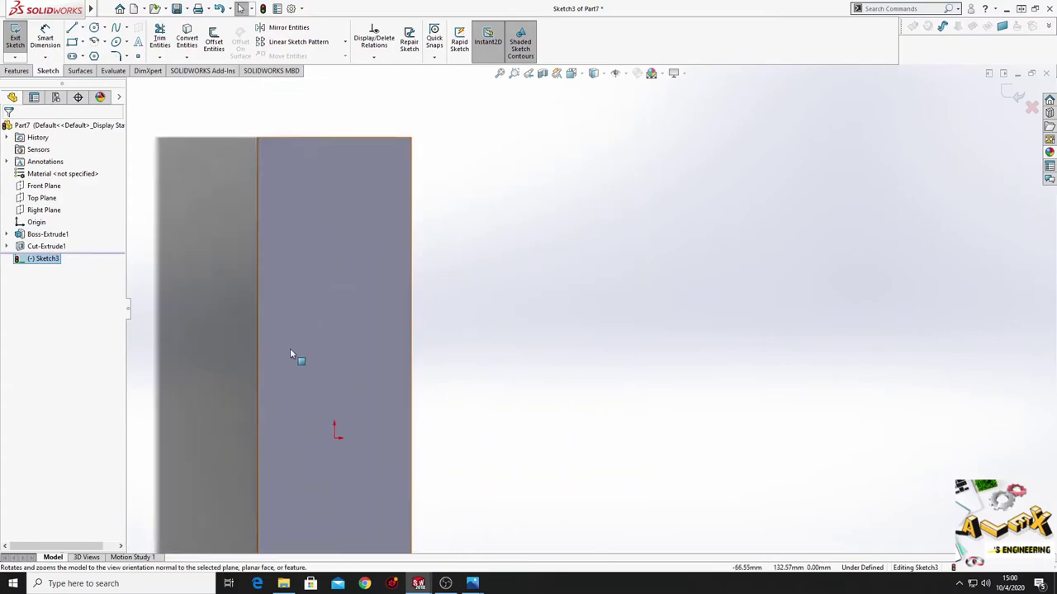
pyautogui.scroll(-2, 330, 371)
pyautogui.scroll(1, 323, 390)
pyautogui.scroll(1, 319, 343)
pyautogui.keyDown('ctrl'); pyautogui.moveTo(319, 344); pyautogui.dragTo(223, 286, button='middle'); pyautogui.keyUp('ctrl')
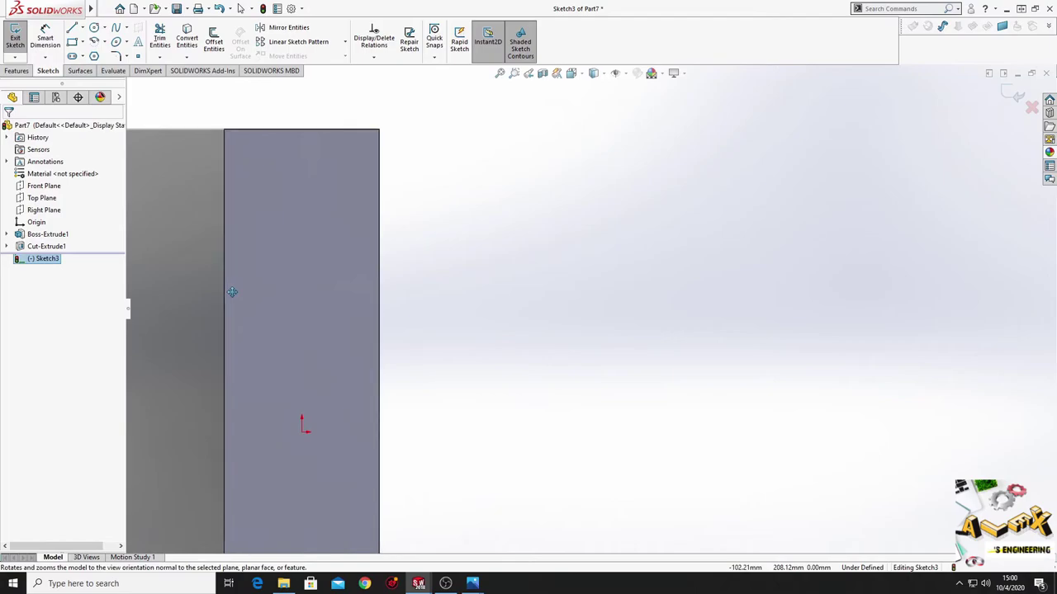
# - Place four circles in a two-by-two grid near the top end of the face
pyautogui.click(94, 28)
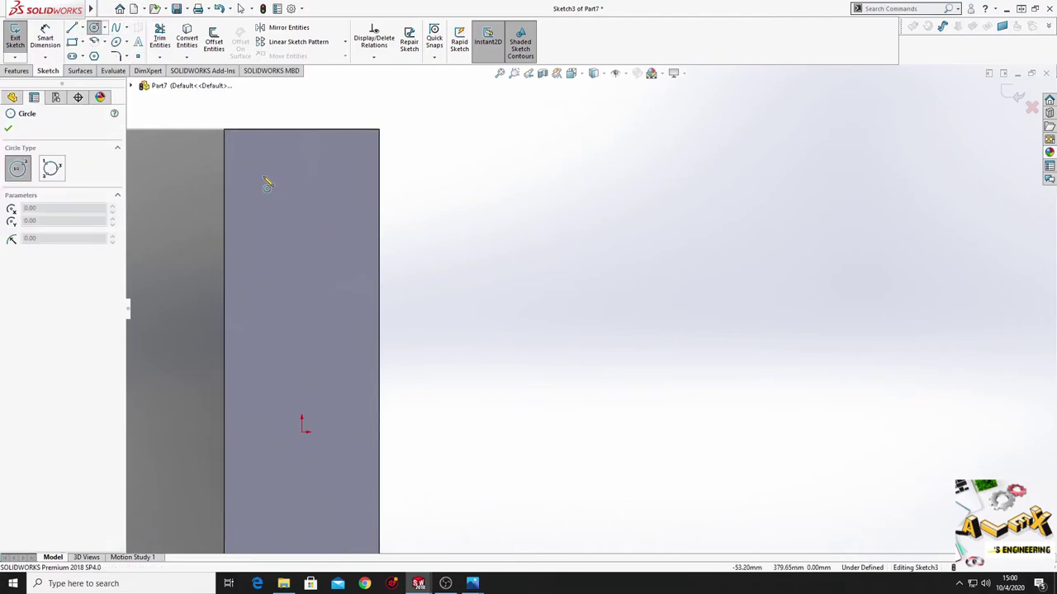
pyautogui.click(255, 164)
pyautogui.click(269, 177)
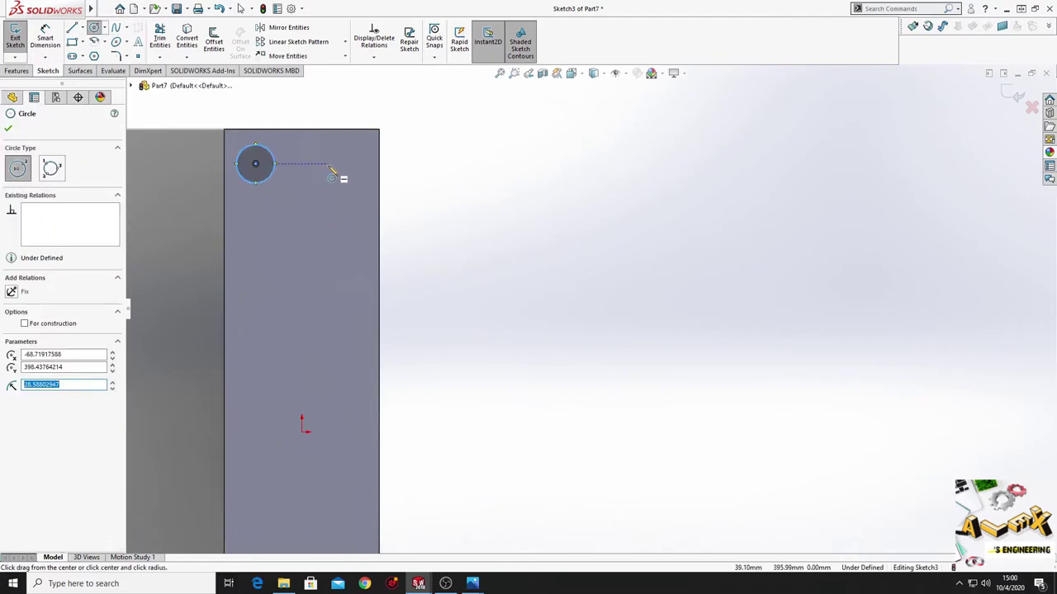
pyautogui.click(328, 164)
pyautogui.click(342, 177)
pyautogui.click(255, 235)
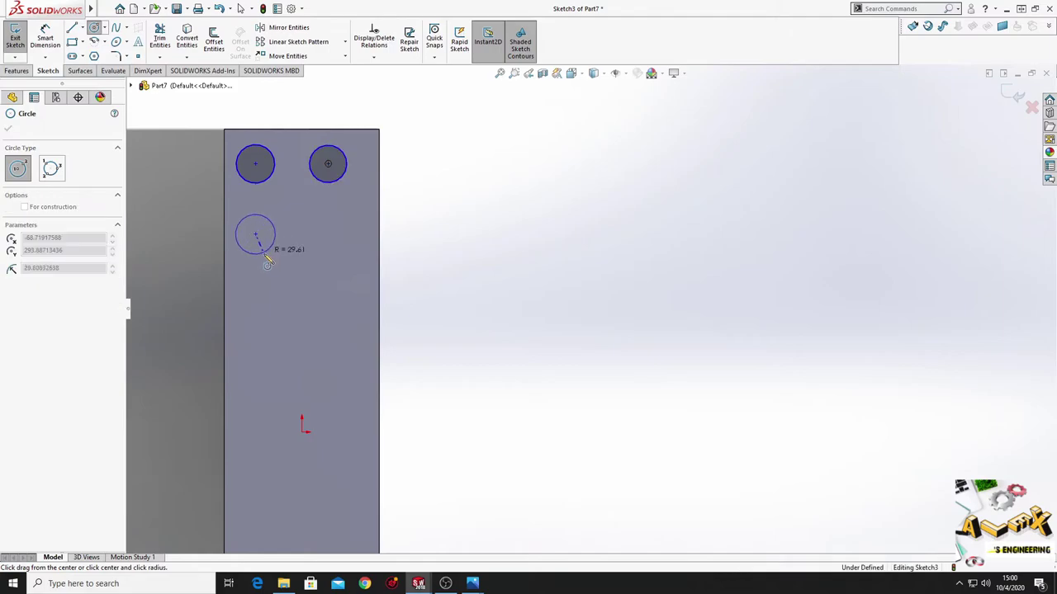
pyautogui.click(270, 250)
pyautogui.click(328, 245)
pyautogui.click(342, 258)
pyautogui.rightClick(491, 239)
pyautogui.click(511, 240)
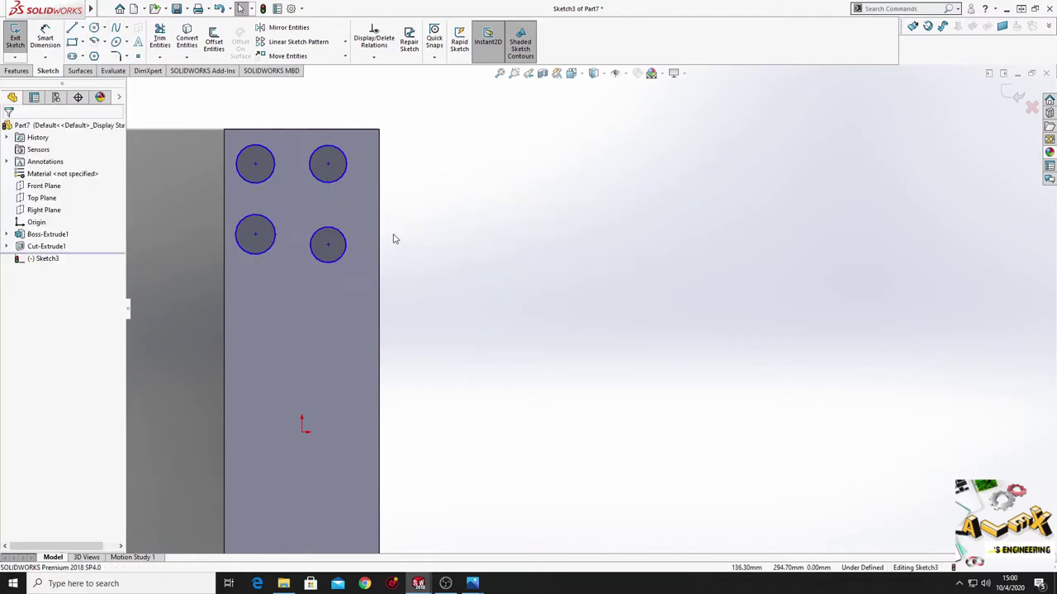
pyautogui.scroll(-3, 394, 237)
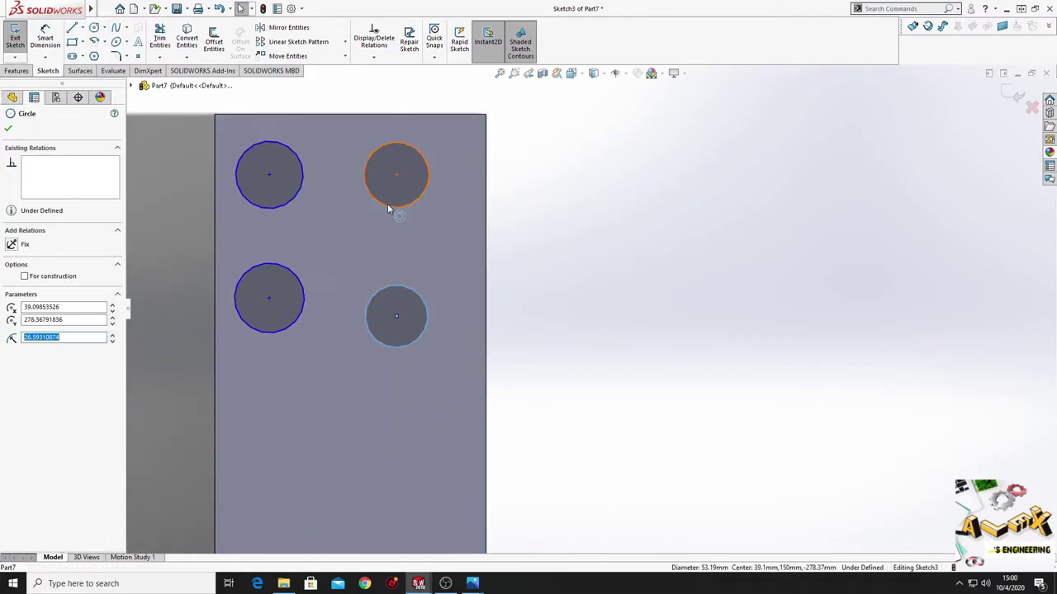
# - Make all four circles equal in size
pyautogui.keyDown('ctrl'); pyautogui.click(389, 206); pyautogui.keyUp('ctrl')
pyautogui.keyDown('ctrl'); pyautogui.click(296, 193); pyautogui.keyUp('ctrl')
pyautogui.keyDown('ctrl'); pyautogui.click(291, 275); pyautogui.keyUp('ctrl')
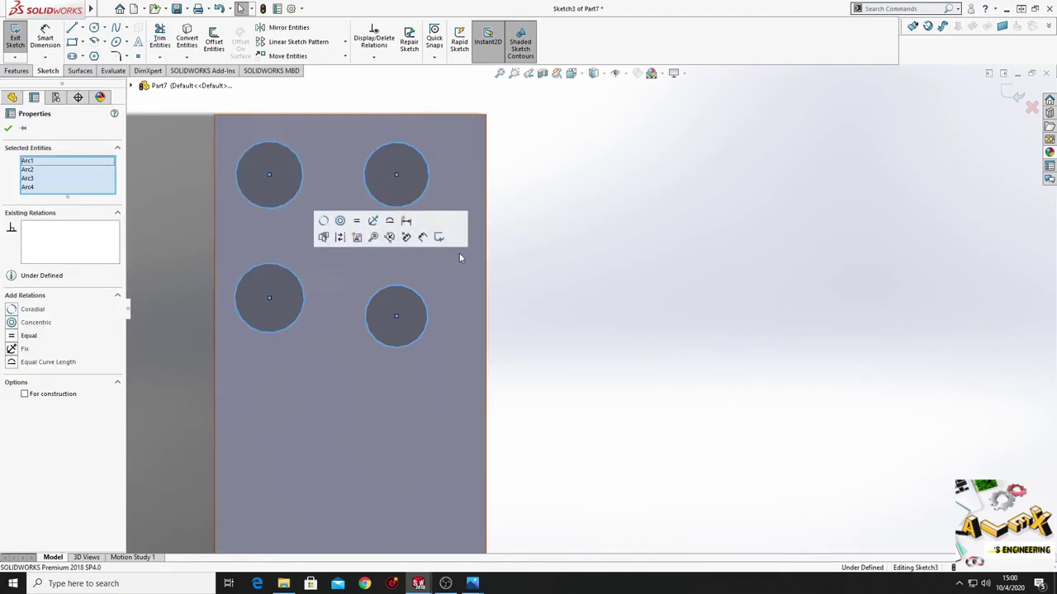
pyautogui.click(408, 236)
pyautogui.click(498, 266)
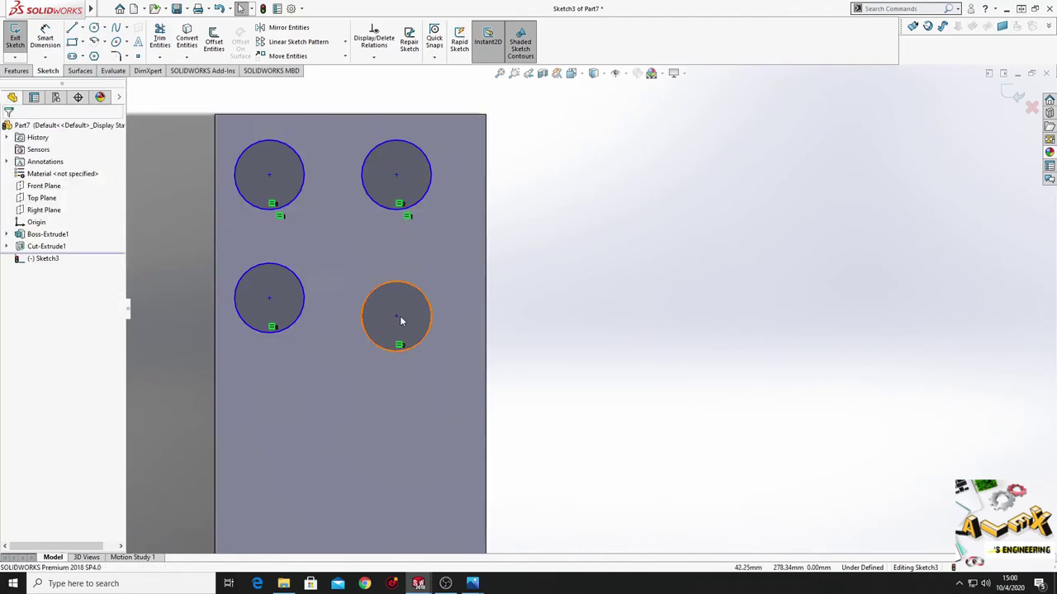
# - Make the two bottom circle centres horizontal to each other
pyautogui.click(396, 315)
pyautogui.keyDown('ctrl'); pyautogui.click(268, 298); pyautogui.keyUp('ctrl')
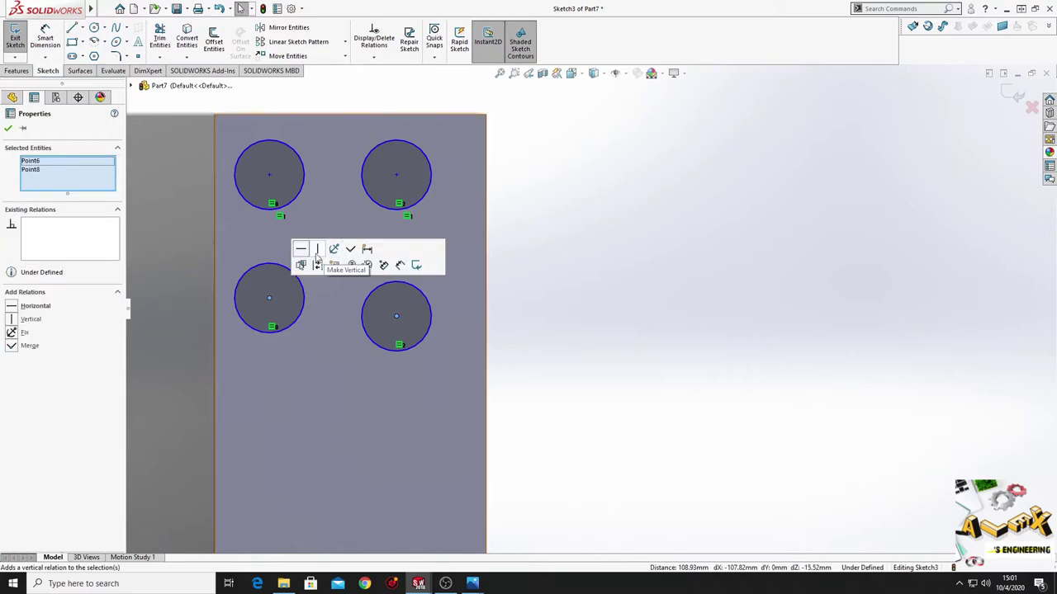
pyautogui.click(301, 248)
pyautogui.click(579, 290)
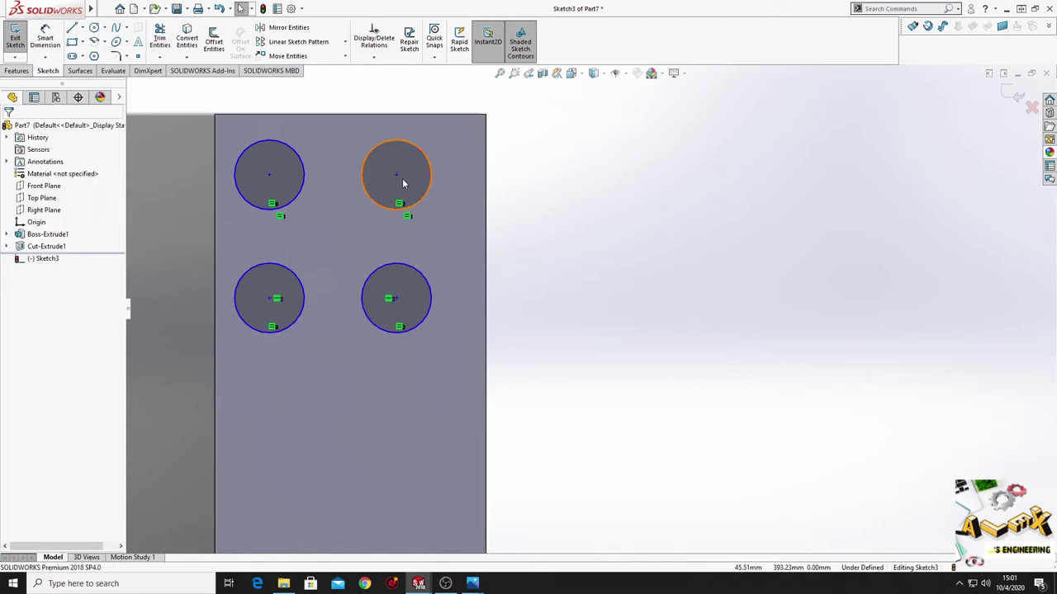
pyautogui.click(398, 298)
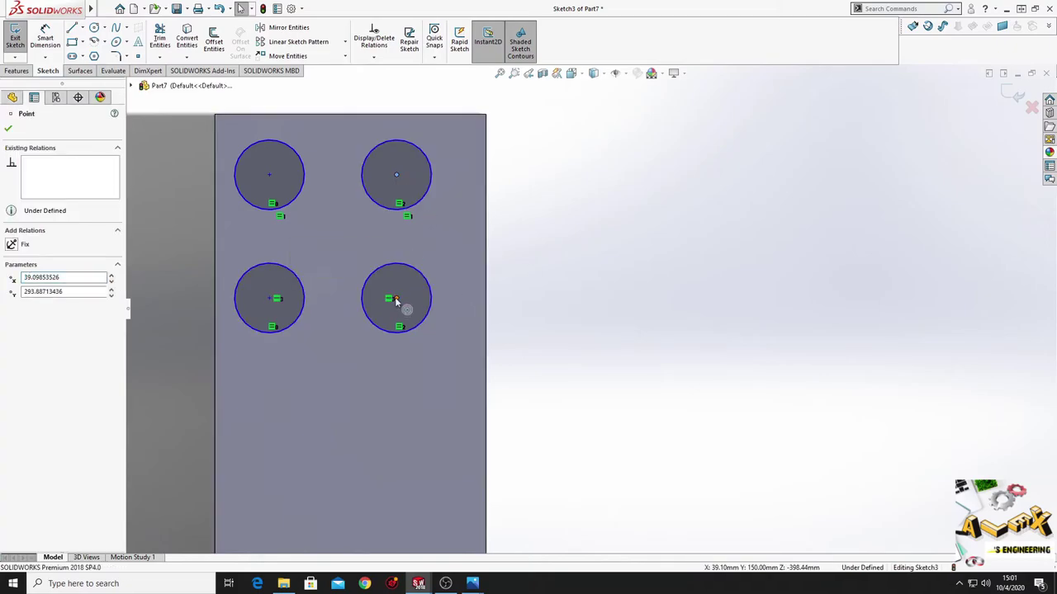
pyautogui.keyDown('ctrl'); pyautogui.click(397, 300); pyautogui.keyUp('ctrl')
pyautogui.press('Escape')
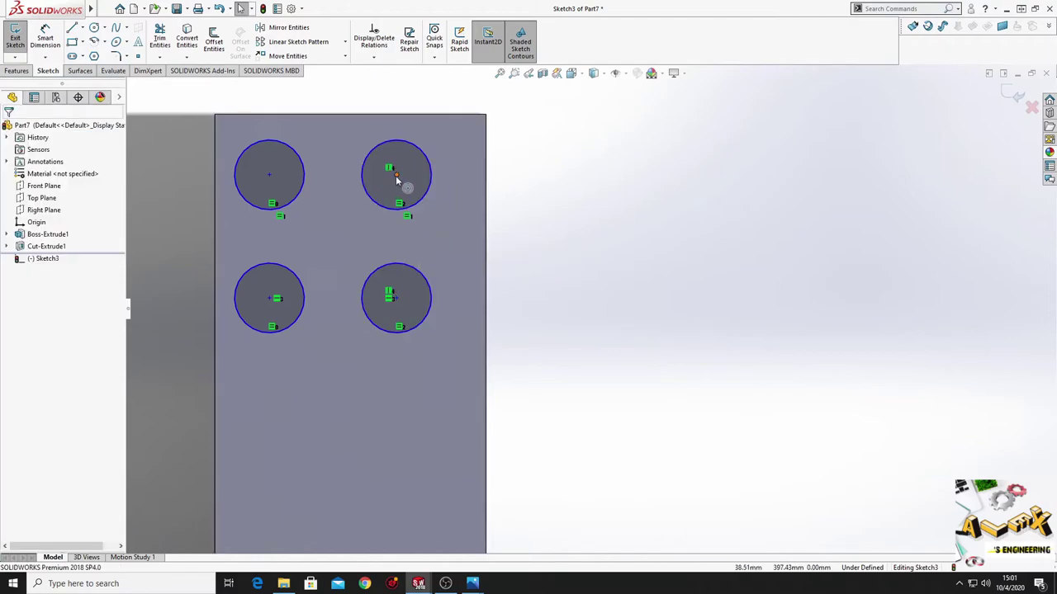
# - Make the two top circle centres horizontal to each other
pyautogui.click(396, 180)
pyautogui.keyDown('ctrl'); pyautogui.click(270, 176); pyautogui.keyUp('ctrl')
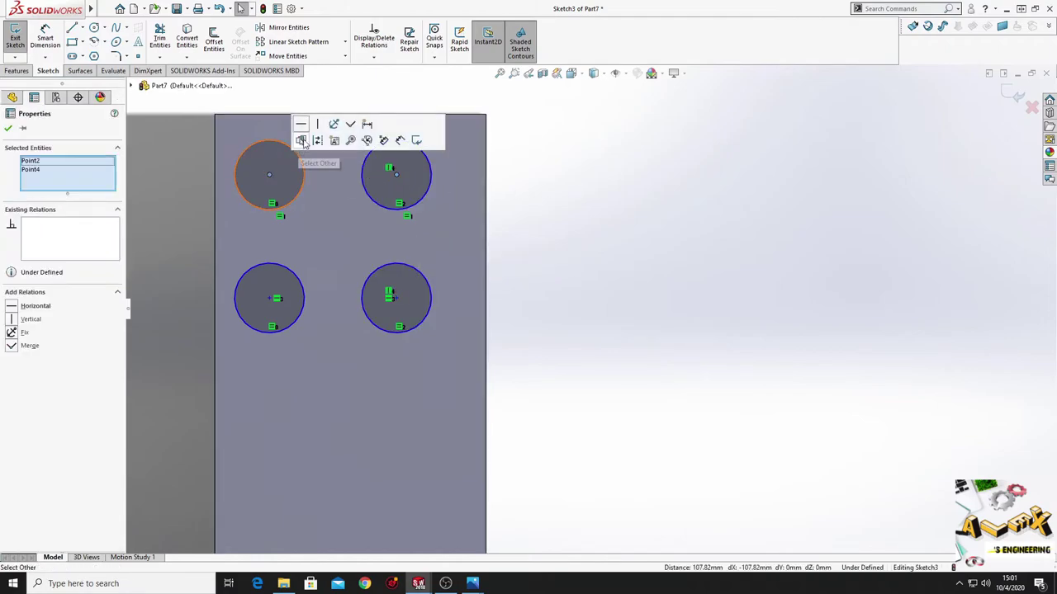
pyautogui.click(317, 124)
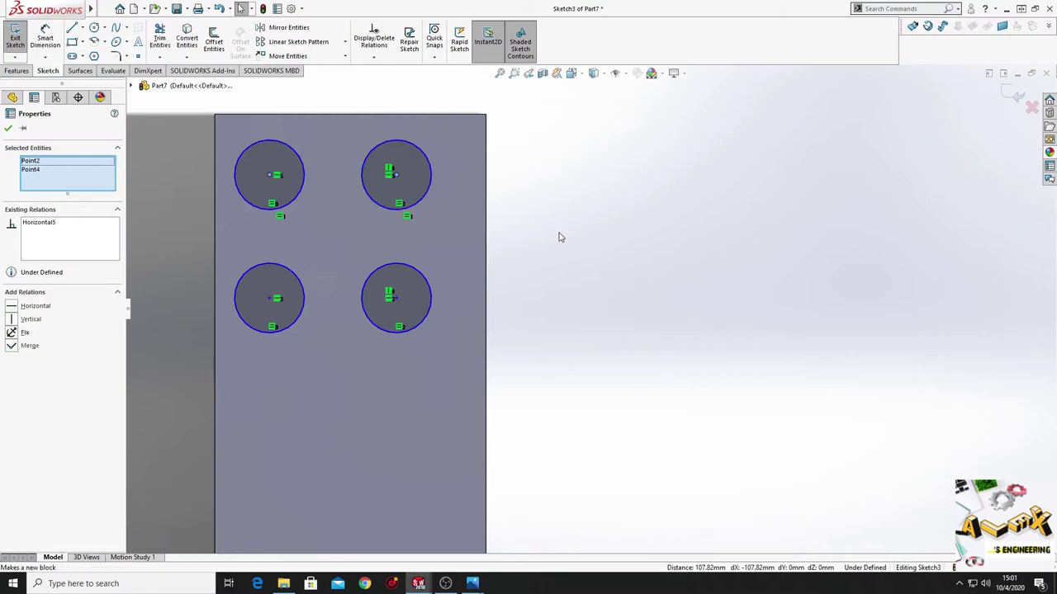
pyautogui.press('Escape')
# - Align the two left circle centres vertically
pyautogui.click(270, 176)
pyautogui.keyDown('ctrl'); pyautogui.click(270, 298); pyautogui.keyUp('ctrl')
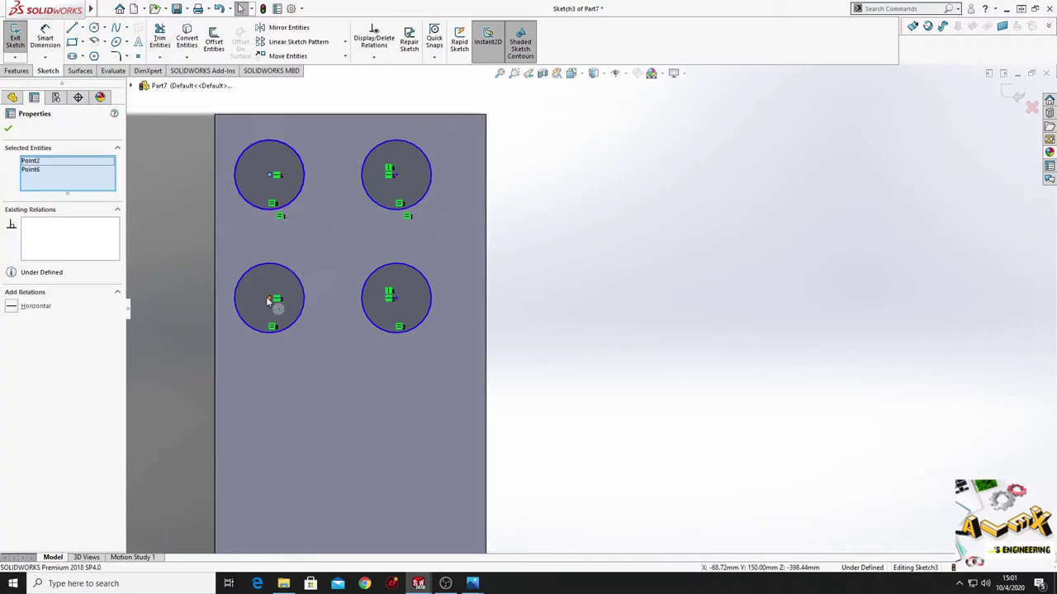
pyautogui.click(318, 246)
pyautogui.click(616, 269)
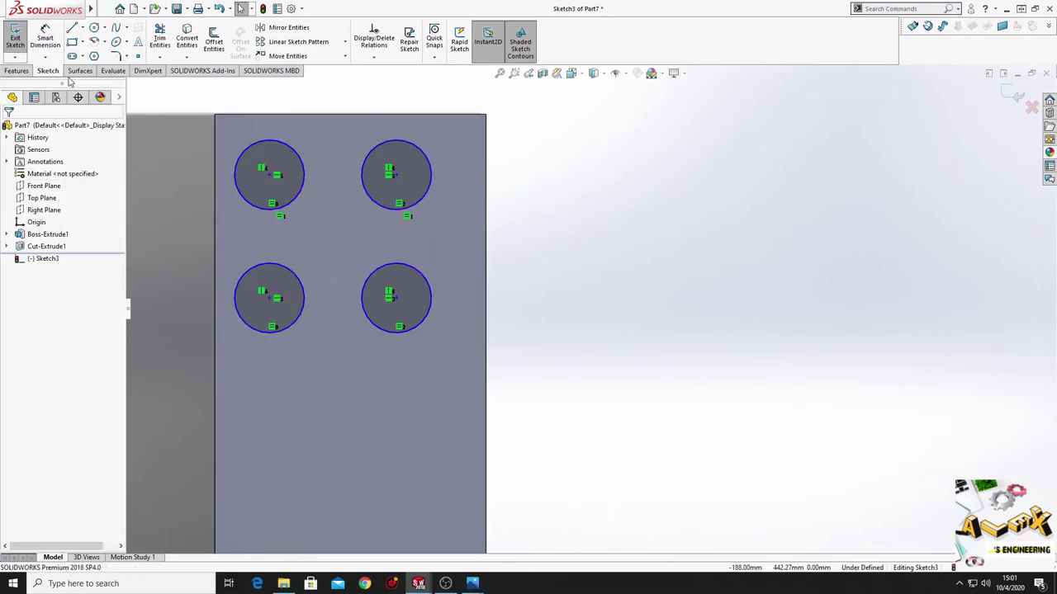
pyautogui.click(45, 39)
# - Dimension the top-left circle's diameter to 12 mm
pyautogui.click(235, 179)
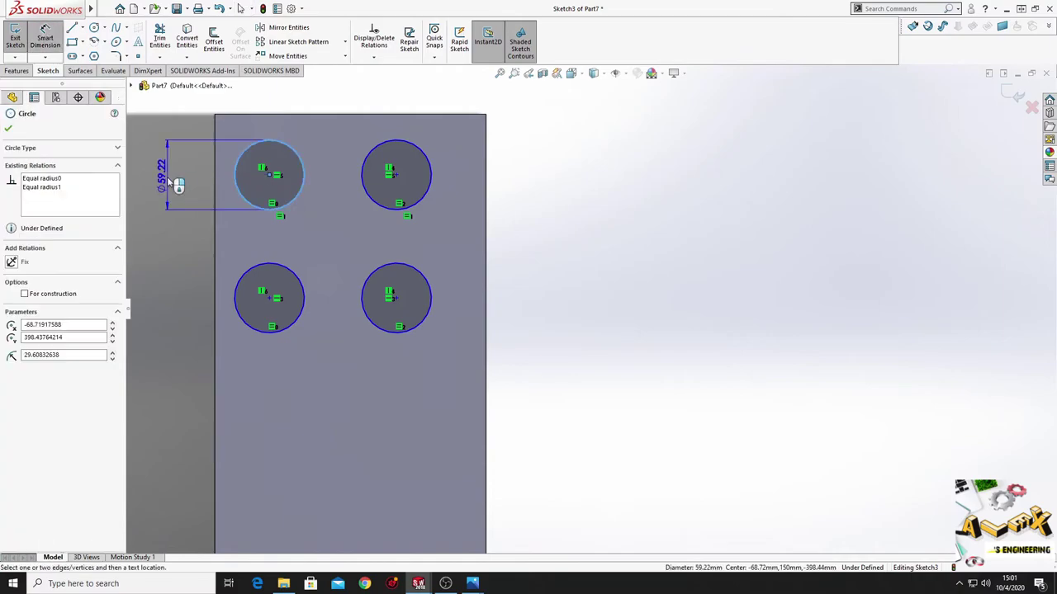
pyautogui.click(167, 176)
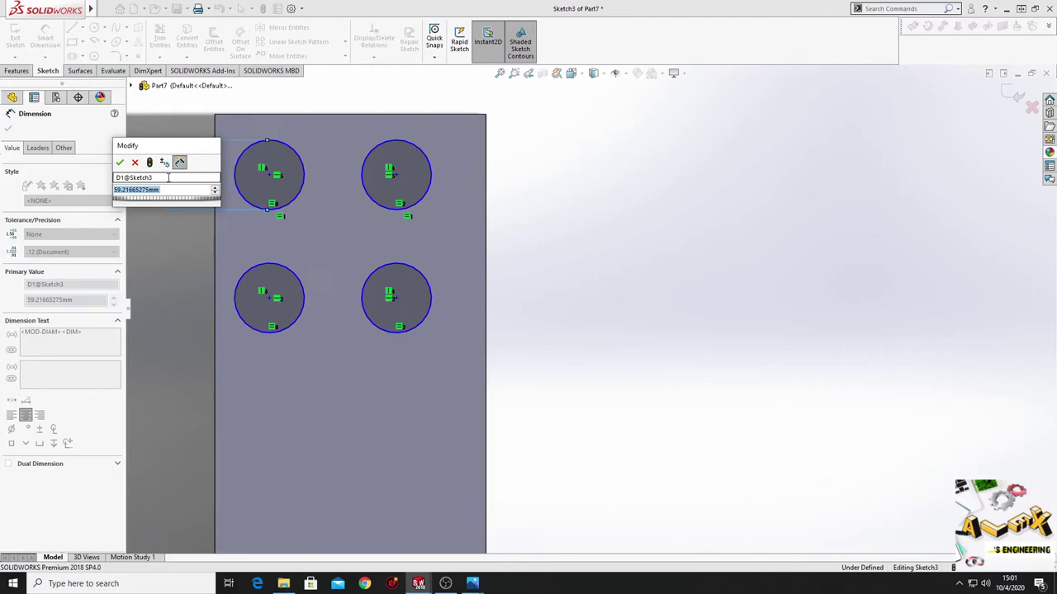
pyautogui.write('12')
pyautogui.press('Return')
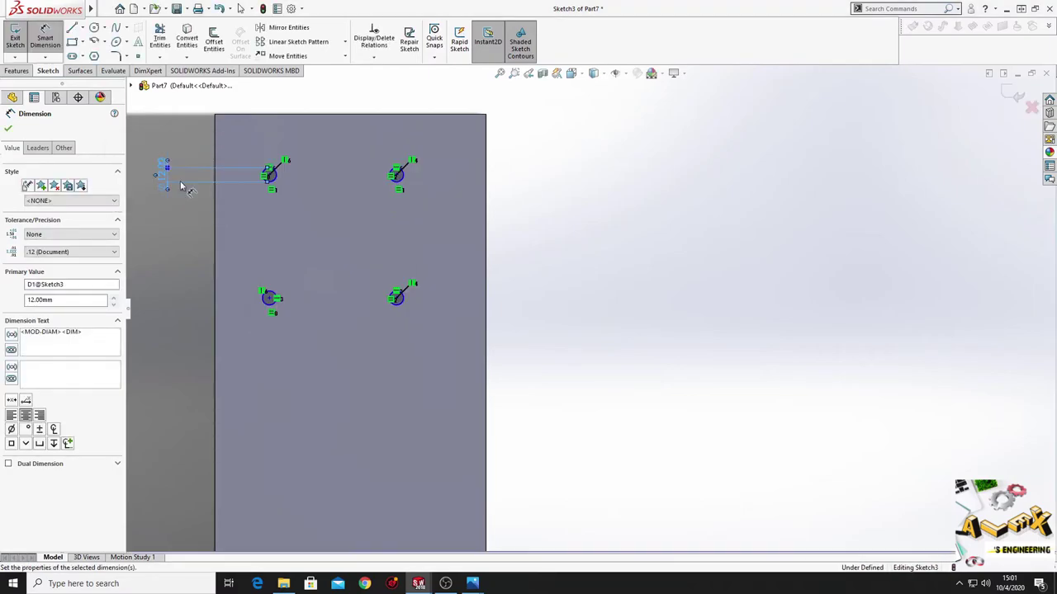
# - Set the vertical spacing between the two left hole centres to 120 mm
pyautogui.scroll(-3, 316, 216)
pyautogui.moveTo(358, 183)
pyautogui.keyDown('ctrl'); pyautogui.mouseDown(button='middle')
pyautogui.moveTo(338, 259)
pyautogui.moveTo(351, 286)
pyautogui.mouseUp(button='middle'); pyautogui.keyUp('ctrl')
pyautogui.scroll(2, 338, 262)
pyautogui.click(335, 287)
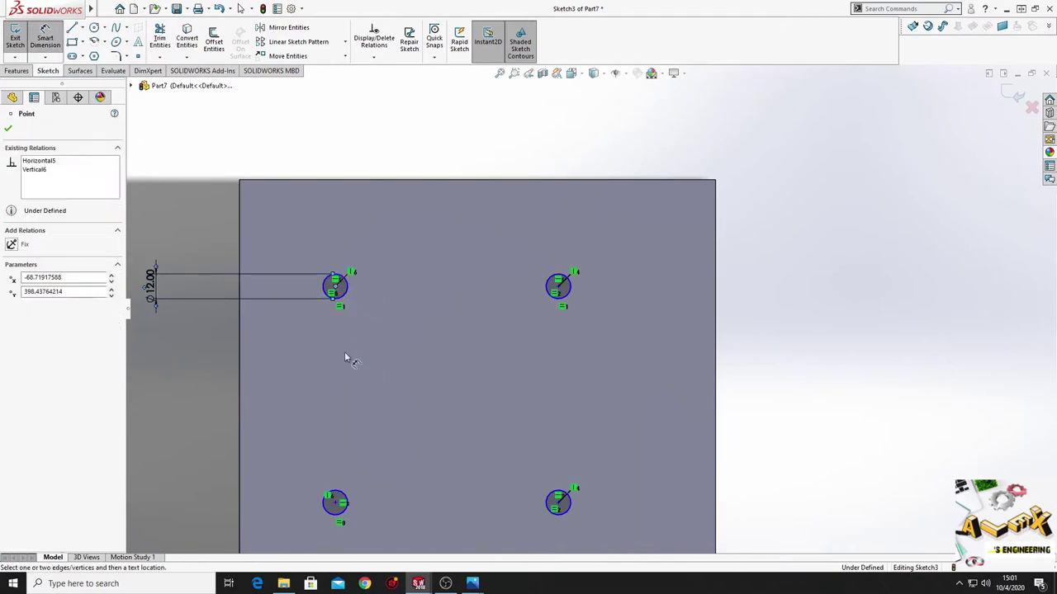
pyautogui.click(335, 503)
pyautogui.click(296, 402)
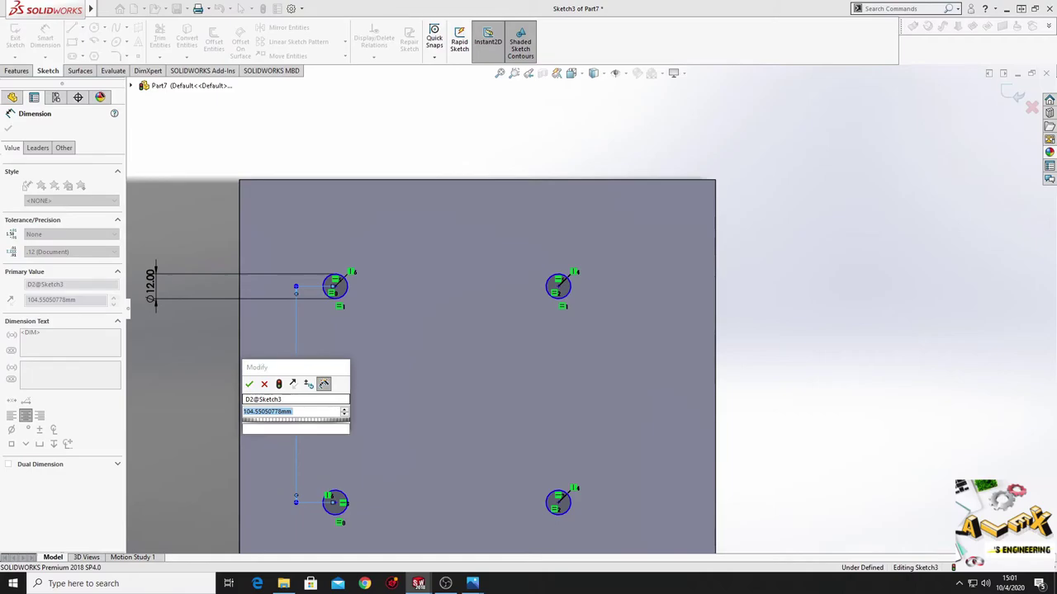
pyautogui.write('120')
pyautogui.press('Return')
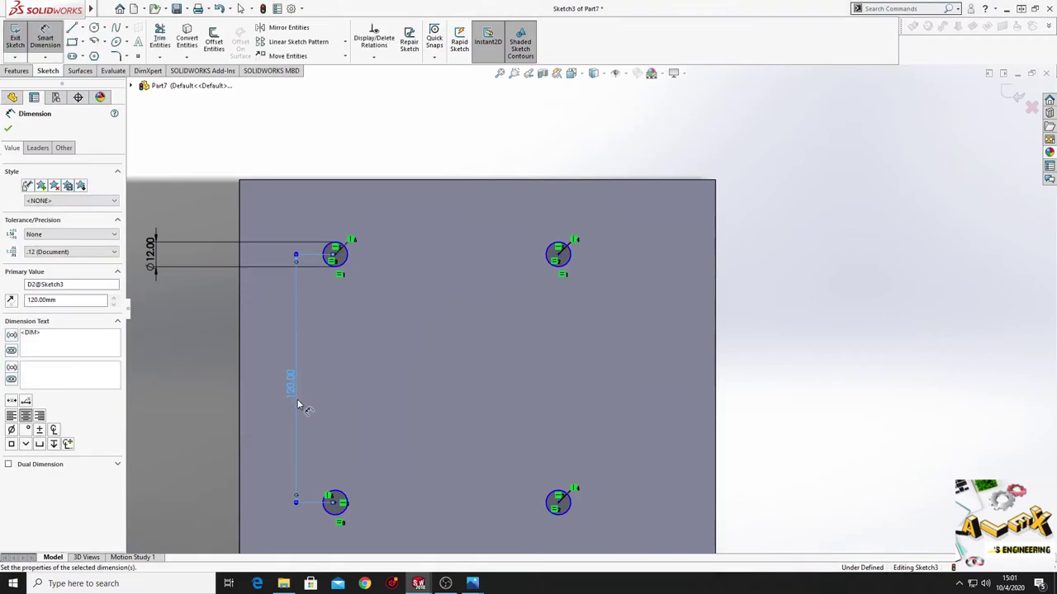
# - Locate the hole centre 40 mm from the left edge and 30 mm below the top
pyautogui.click(335, 256)
pyautogui.click(239, 226)
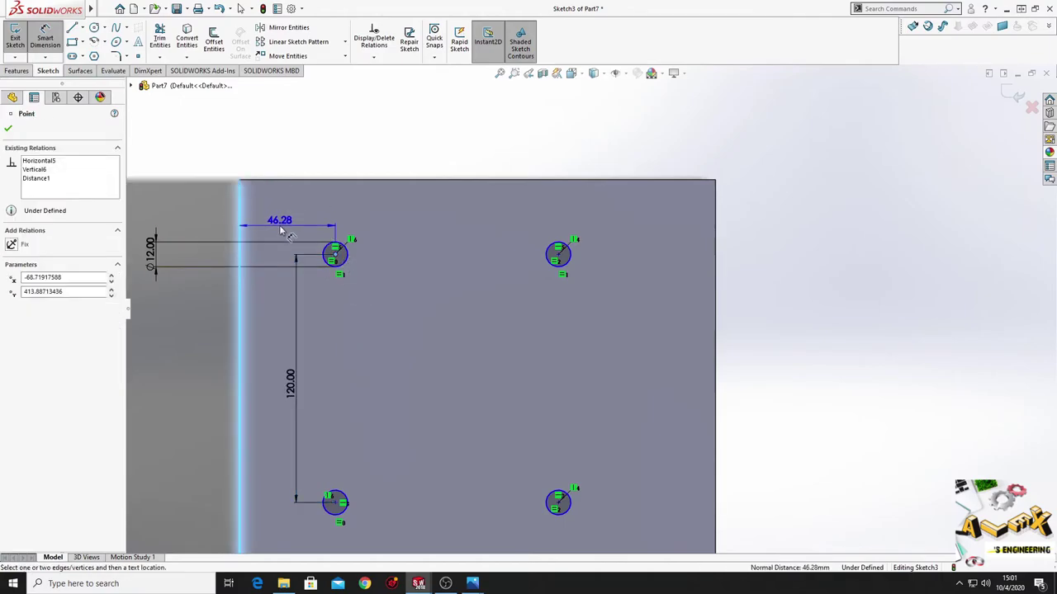
pyautogui.click(281, 230)
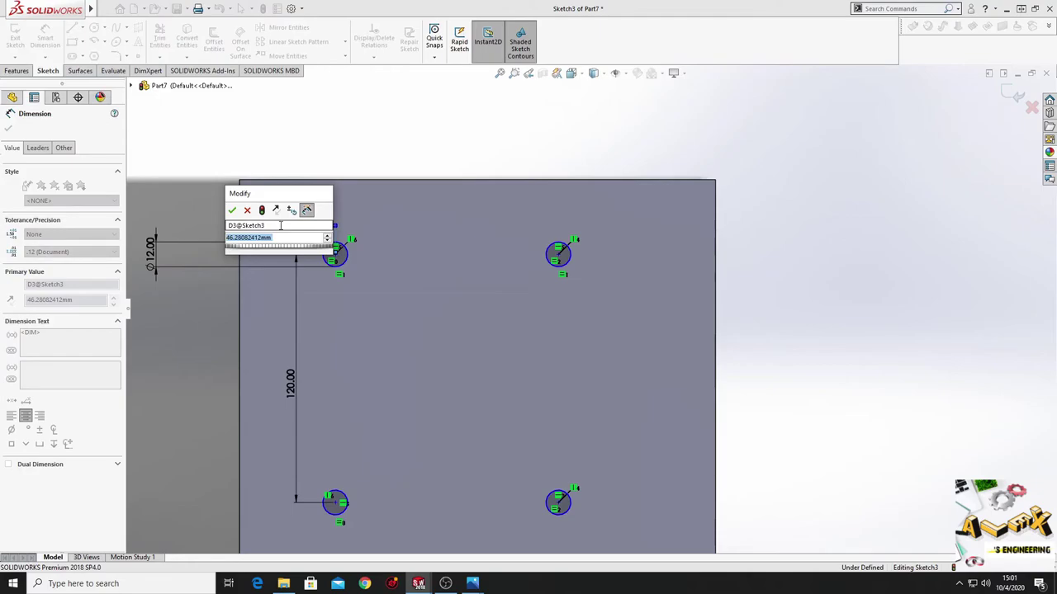
pyautogui.write('40')
pyautogui.press('Return')
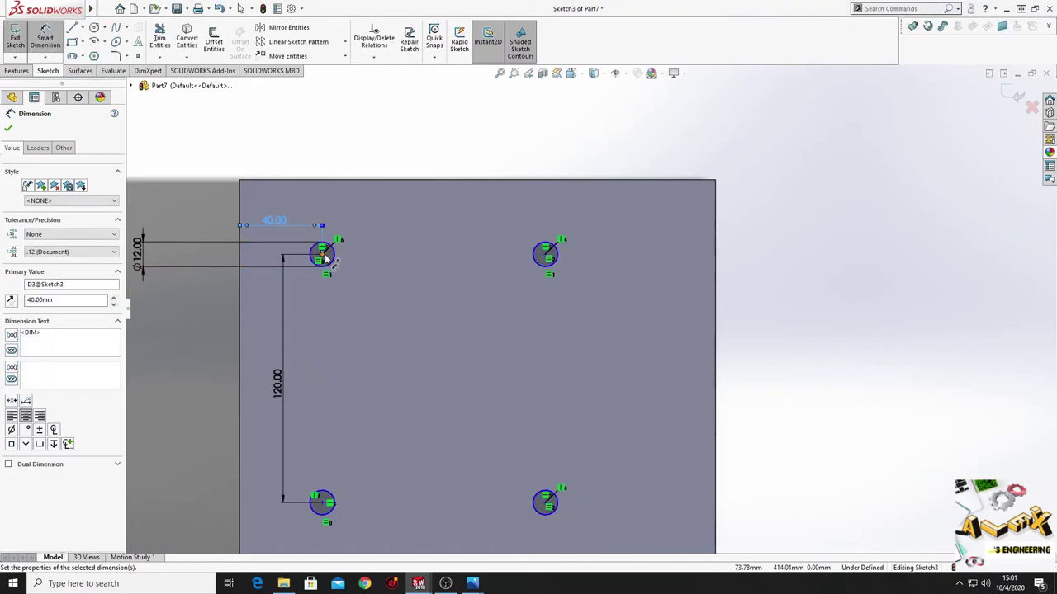
pyautogui.click(324, 257)
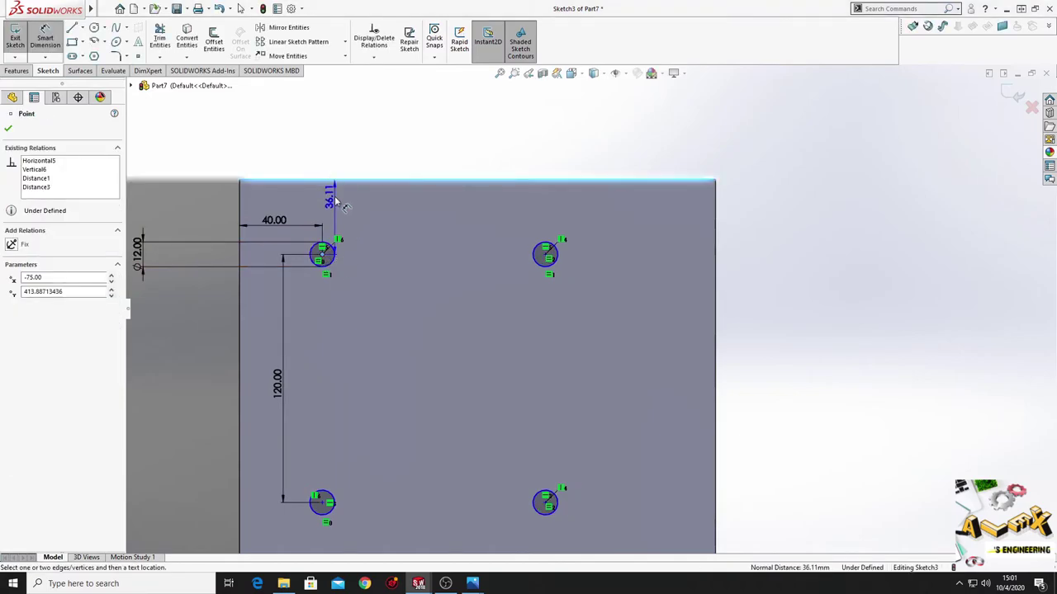
pyautogui.click(335, 200)
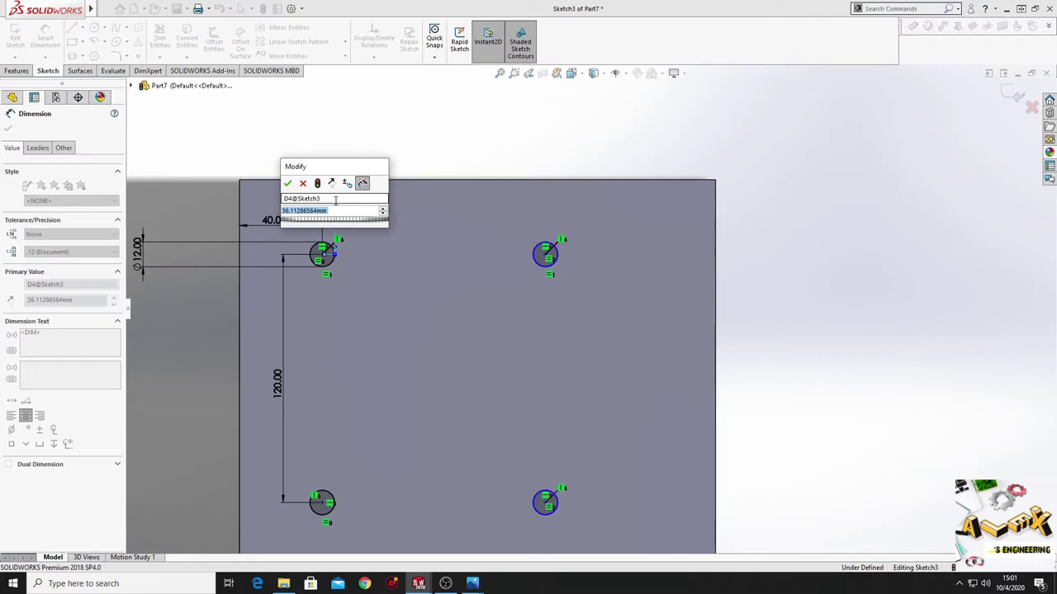
pyautogui.write('30')
pyautogui.press('Return')
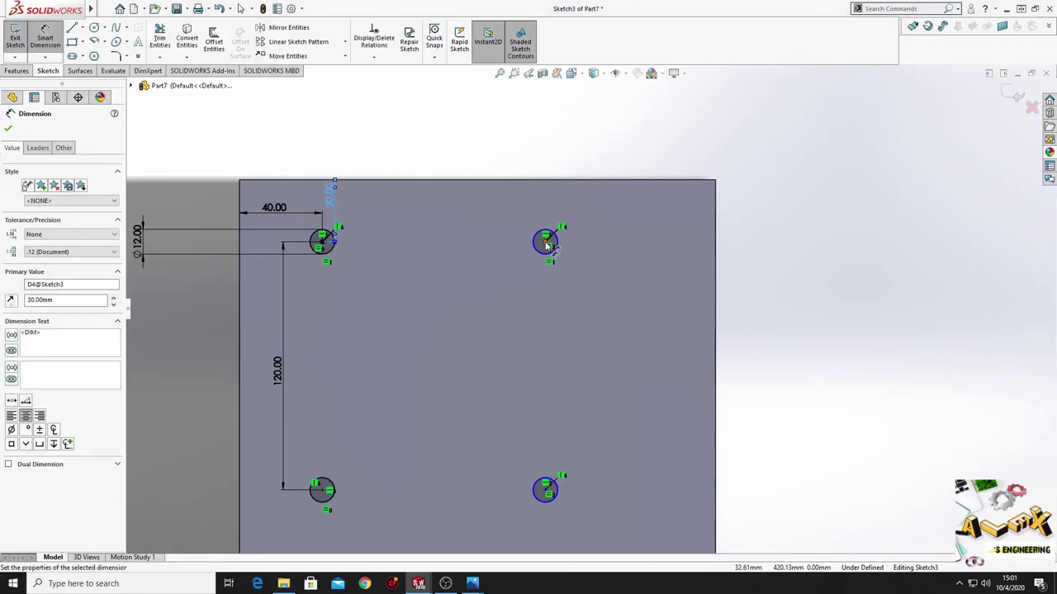
# - Space the two upper hole centres 100 mm apart
pyautogui.click(326, 245)
pyautogui.click(545, 242)
pyautogui.click(410, 269)
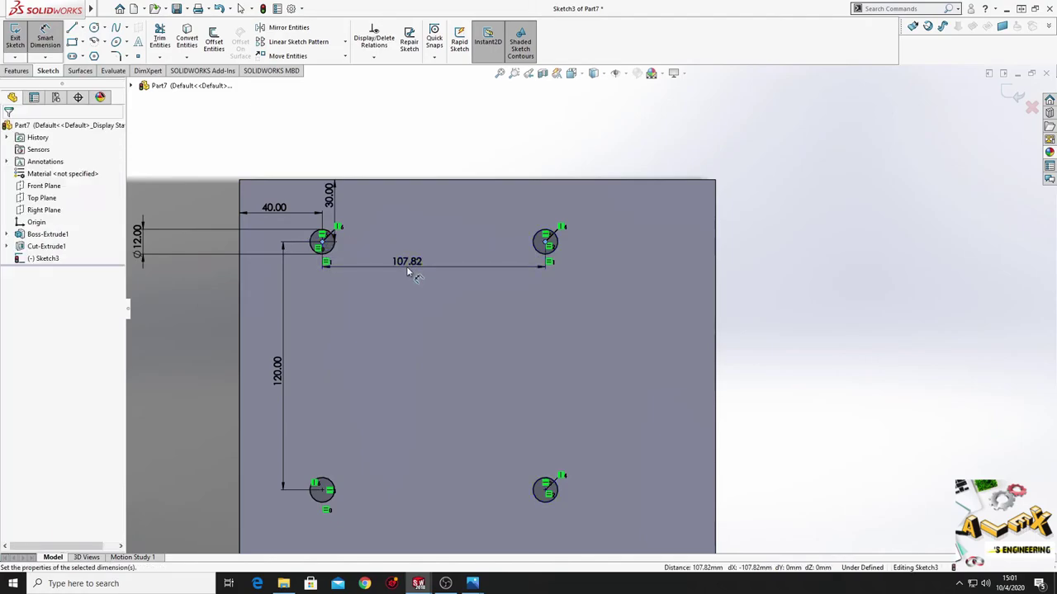
pyautogui.write('100')
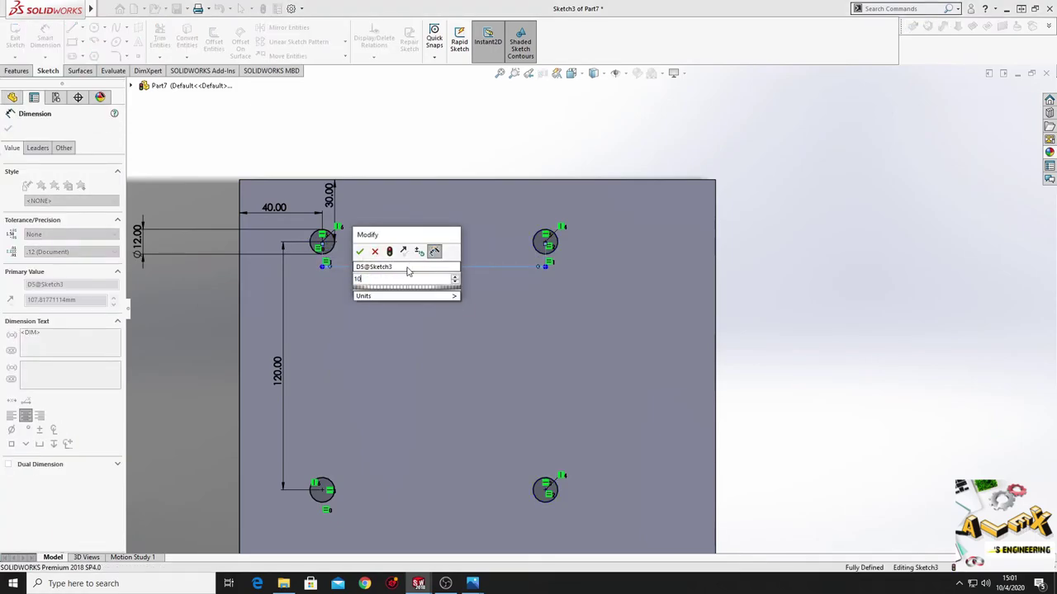
pyautogui.press('Return')
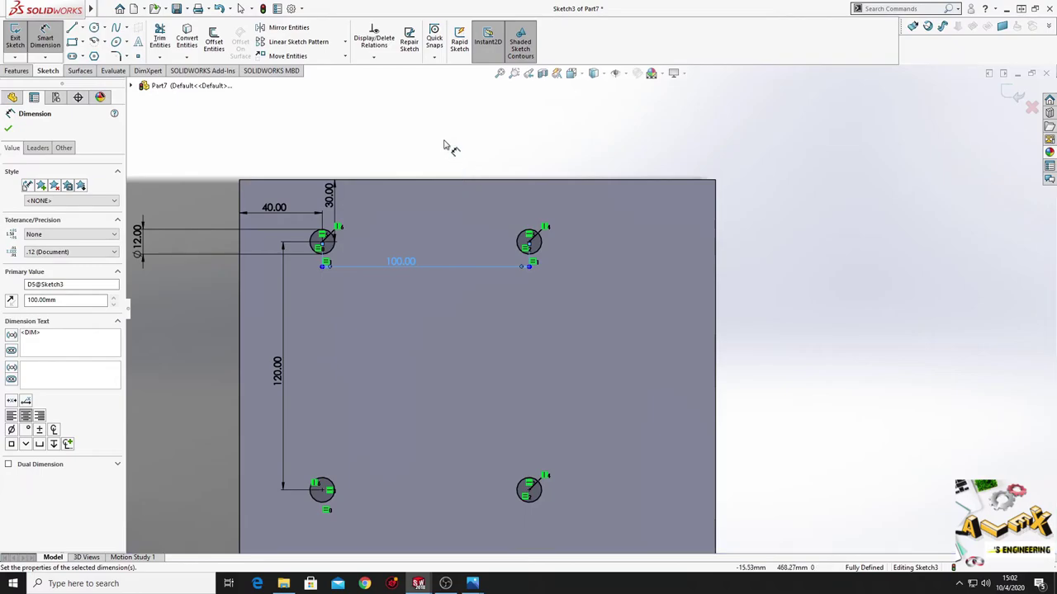
pyautogui.rightClick(448, 142)
pyautogui.click(470, 171)
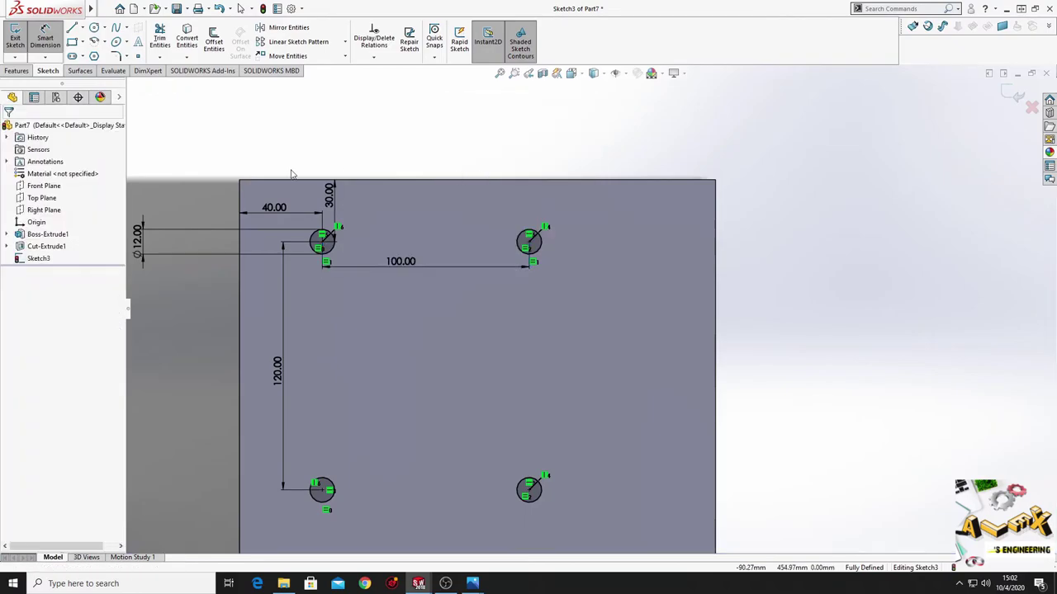
# - Extruded-cut the four hole circles blind to a 20 mm depth
pyautogui.click(17, 71)
pyautogui.click(163, 41)
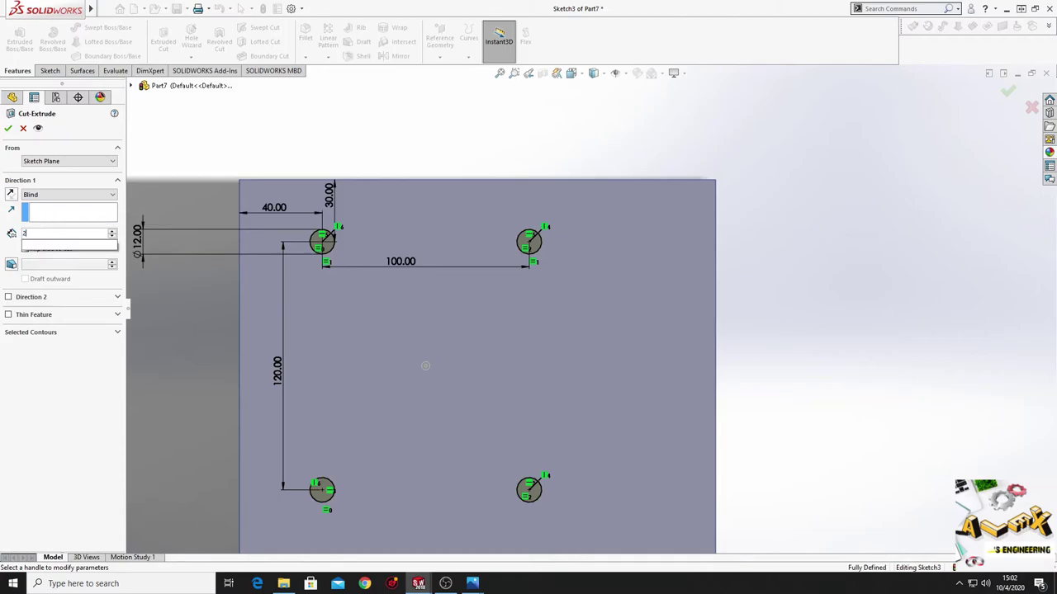
pyautogui.write('20')
pyautogui.press('Return')
pyautogui.click(8, 128)
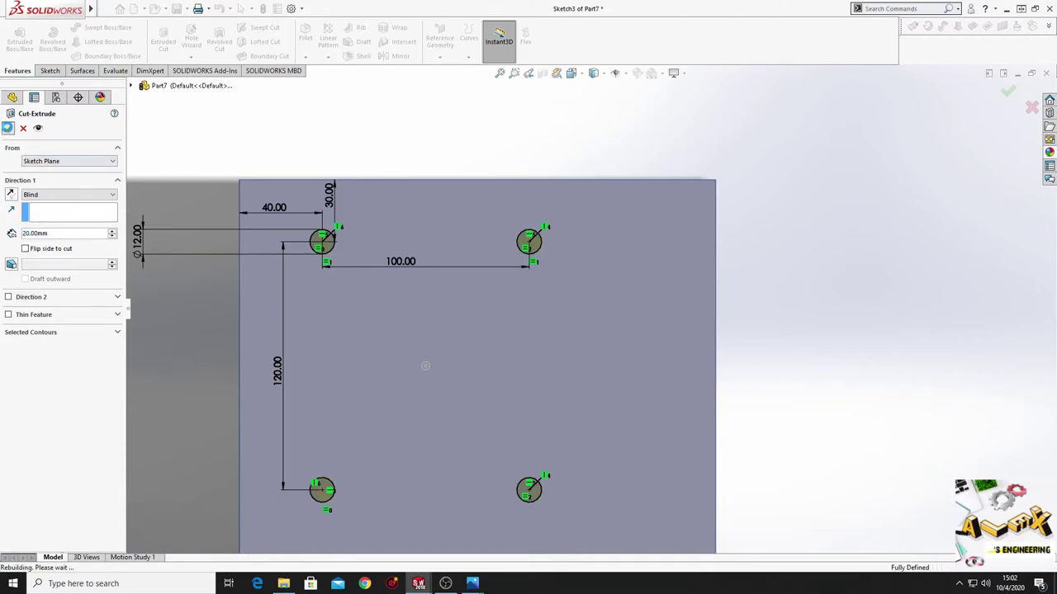
# - Start a new sketch on the bar's front face
pyautogui.scroll(5, 590, 347)
pyautogui.moveTo(590, 347)
pyautogui.mouseDown(button='middle')
pyautogui.moveTo(462, 308)
pyautogui.moveTo(467, 346)
pyautogui.moveTo(412, 358)
pyautogui.moveTo(386, 349)
pyautogui.mouseUp(button='middle')
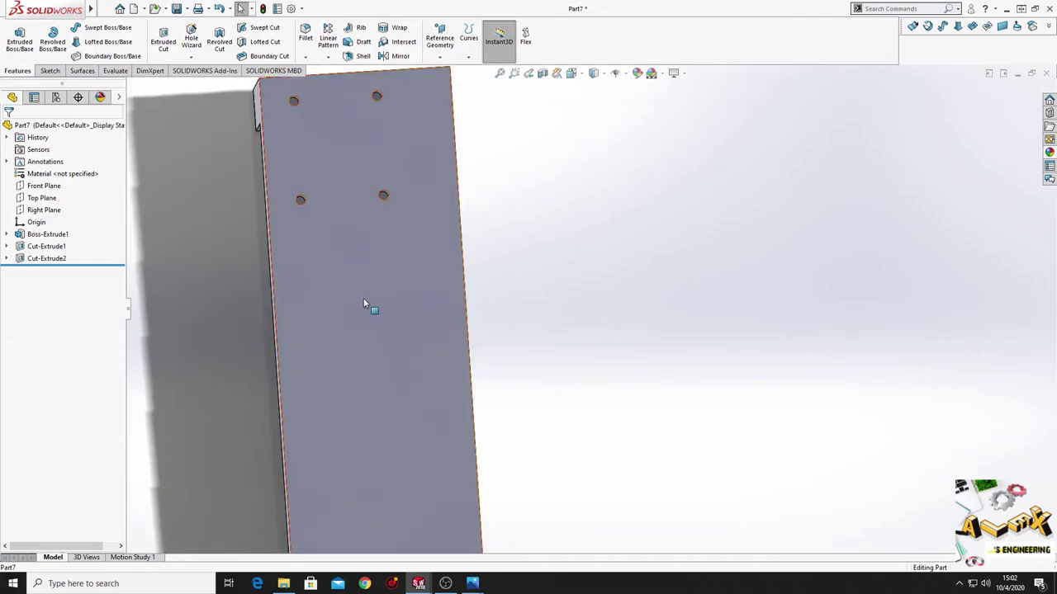
pyautogui.click(424, 297)
pyautogui.click(406, 263)
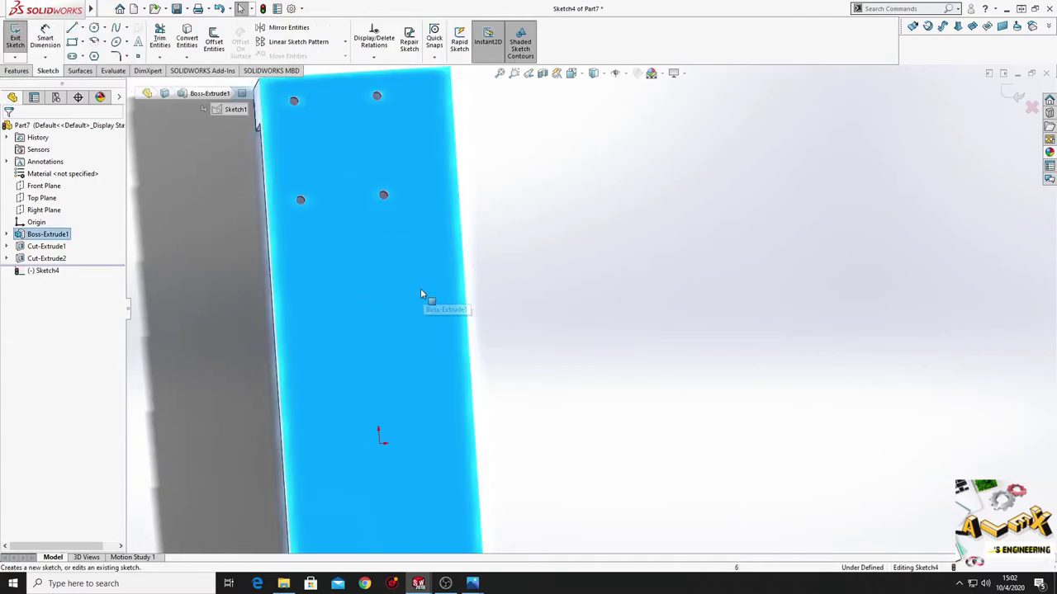
# - Turn the view Normal To the new sketch
pyautogui.click(46, 271)
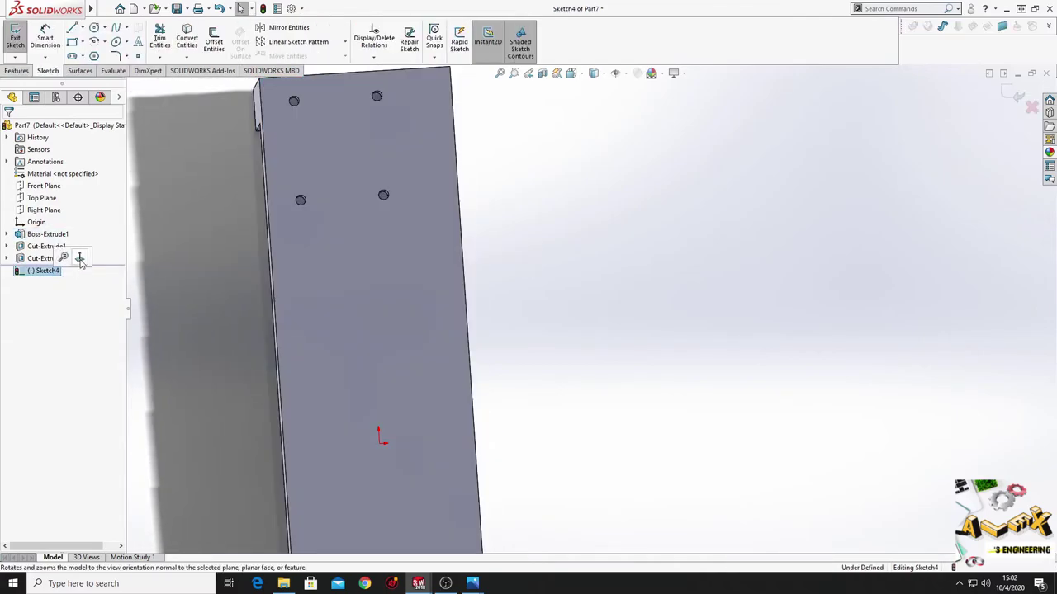
pyautogui.click(46, 273)
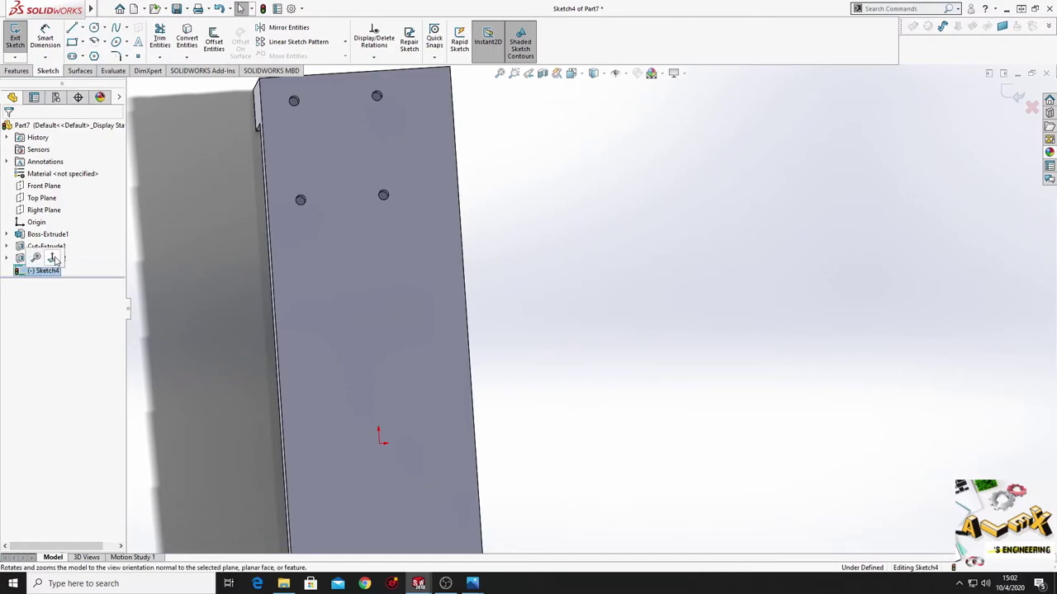
pyautogui.click(53, 259)
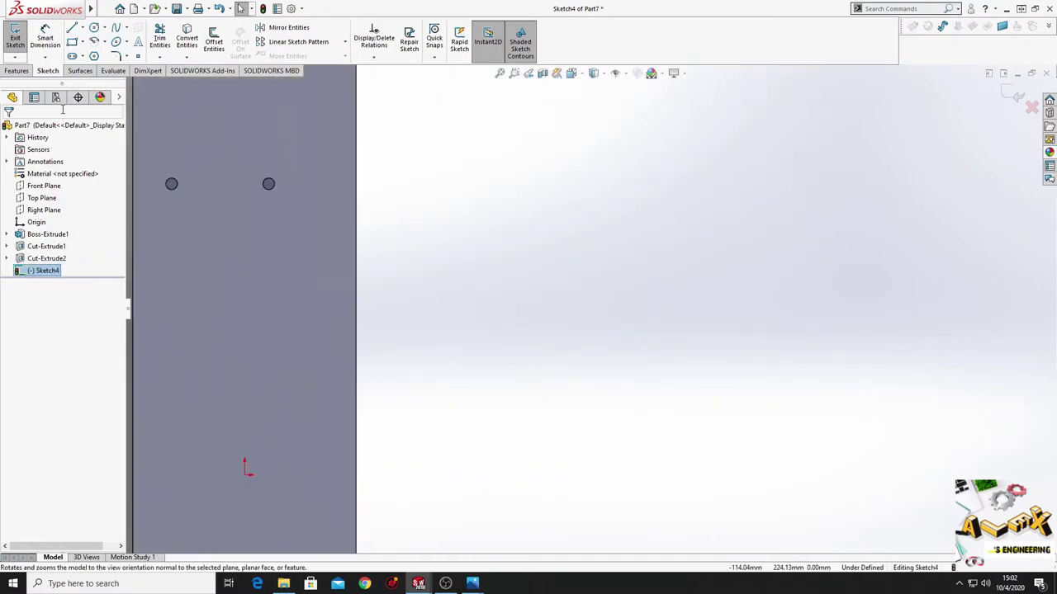
# - Draw a closed four-line rectangle on the face below the holes
pyautogui.click(73, 28)
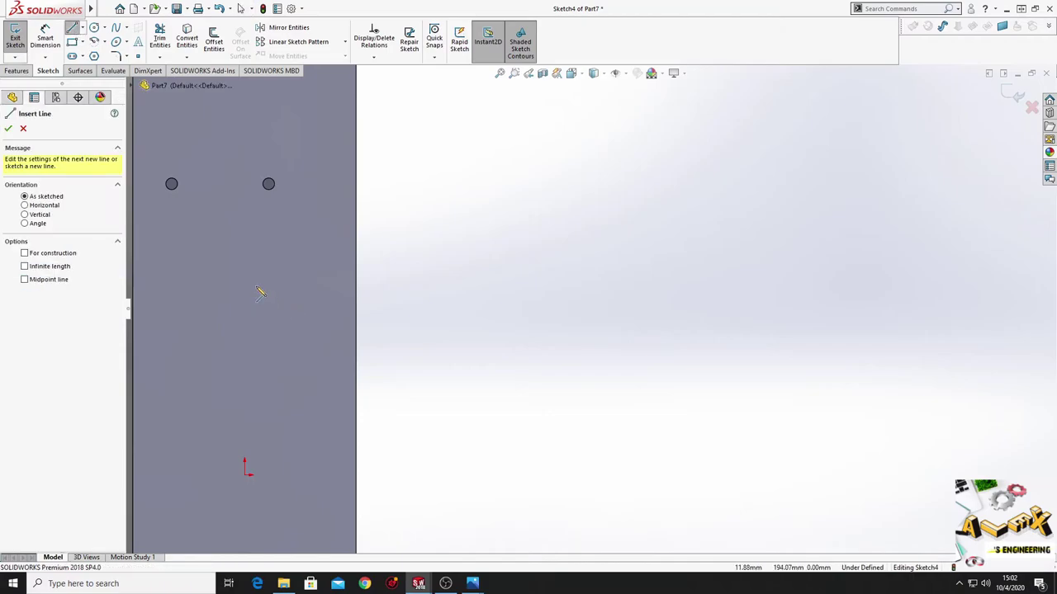
pyautogui.click(254, 283)
pyautogui.click(255, 348)
pyautogui.click(307, 349)
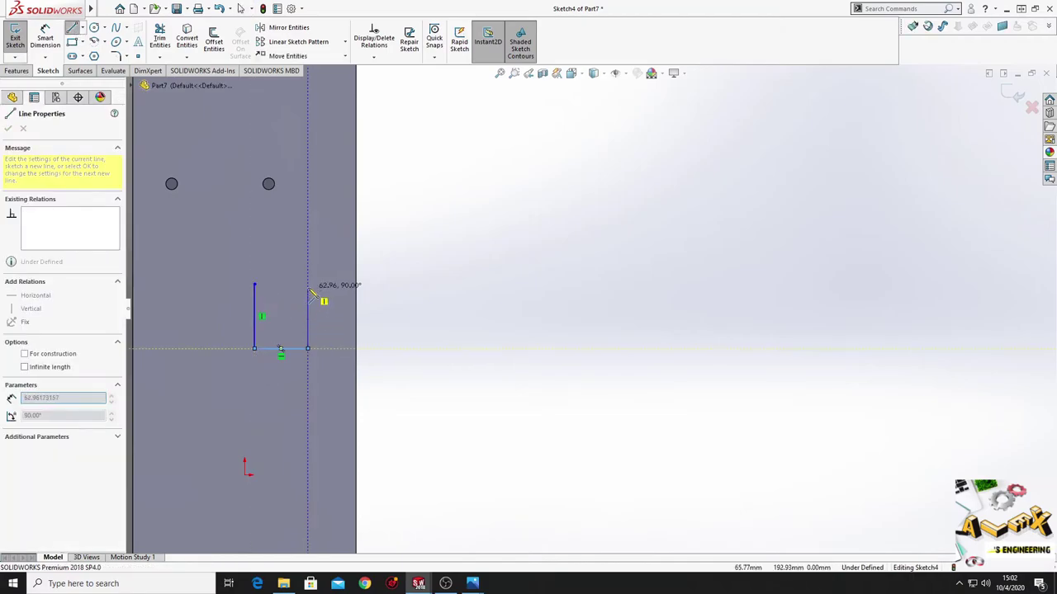
pyautogui.click(308, 283)
pyautogui.click(255, 283)
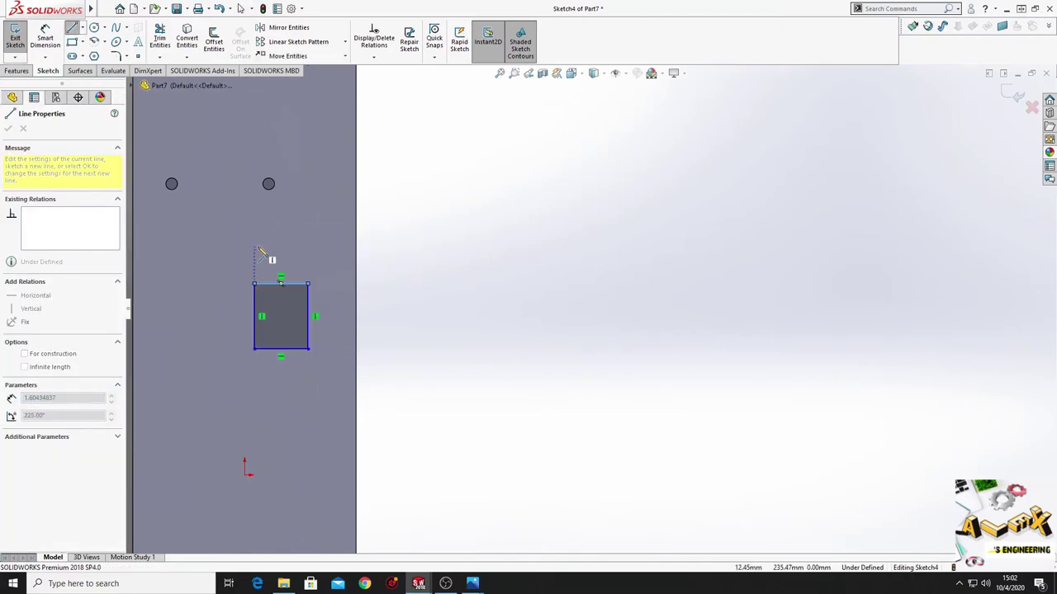
pyautogui.rightClick(270, 257)
pyautogui.click(268, 253)
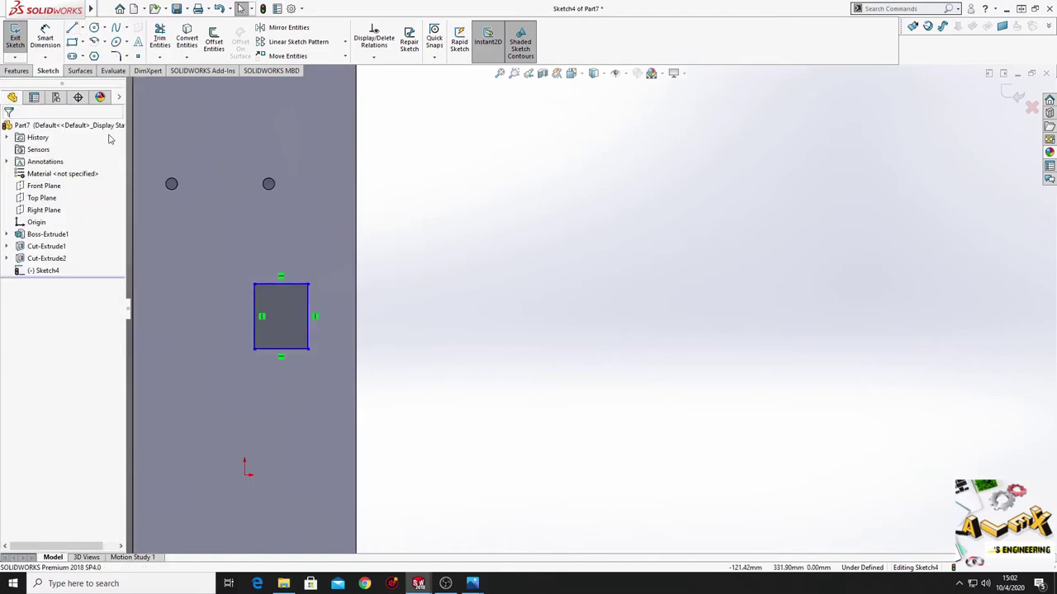
pyautogui.click(45, 37)
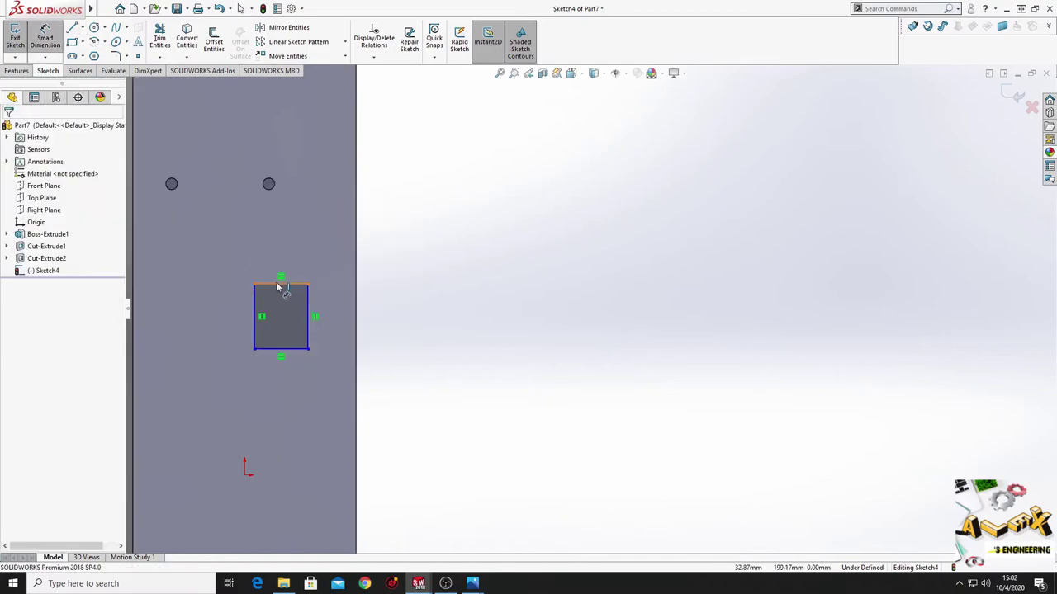
# - Dimension the rectangle 20 mm wide and 50 mm from the bar's right edge
pyautogui.click(280, 285)
pyautogui.click(282, 245)
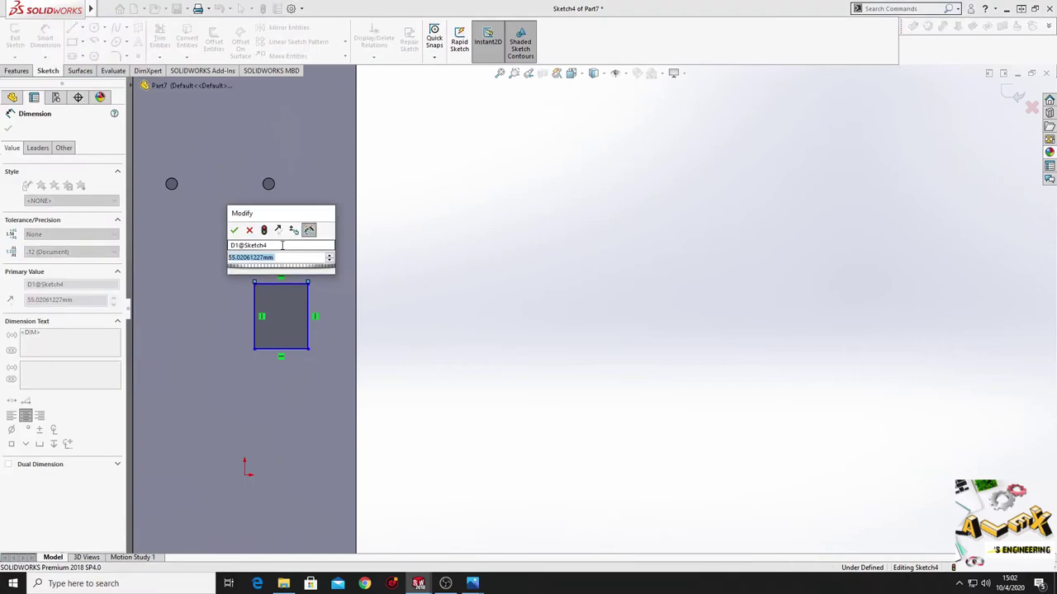
pyautogui.write('20')
pyautogui.press('Return')
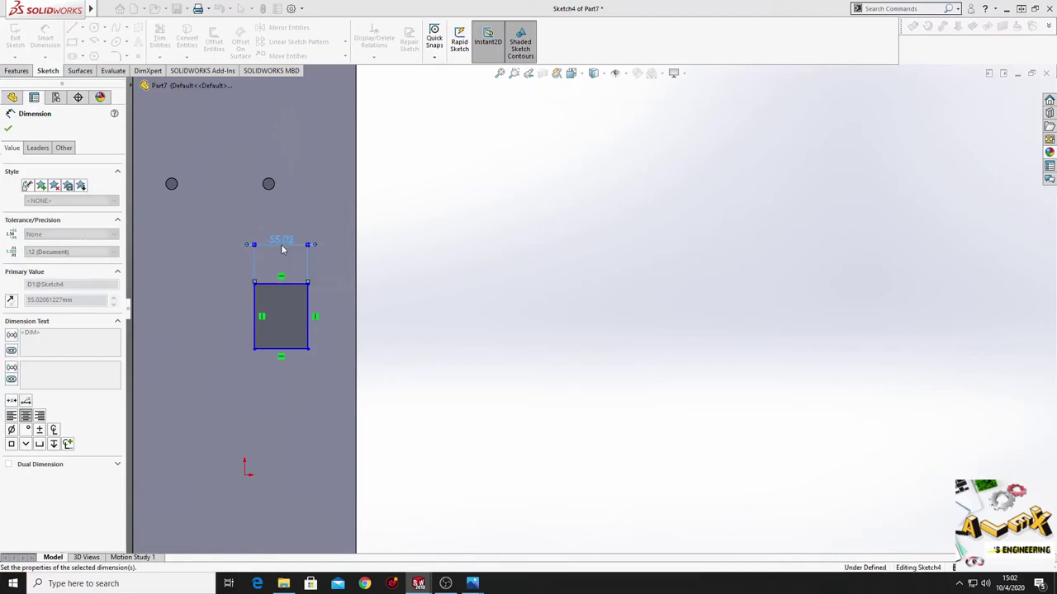
pyautogui.click(275, 328)
pyautogui.click(359, 332)
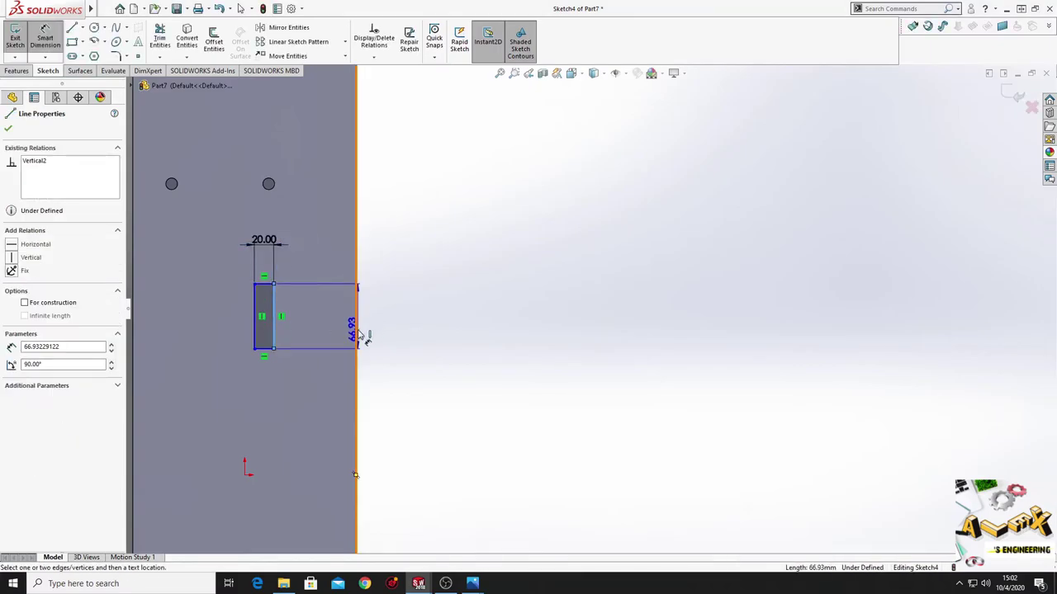
pyautogui.click(321, 337)
pyautogui.write('50')
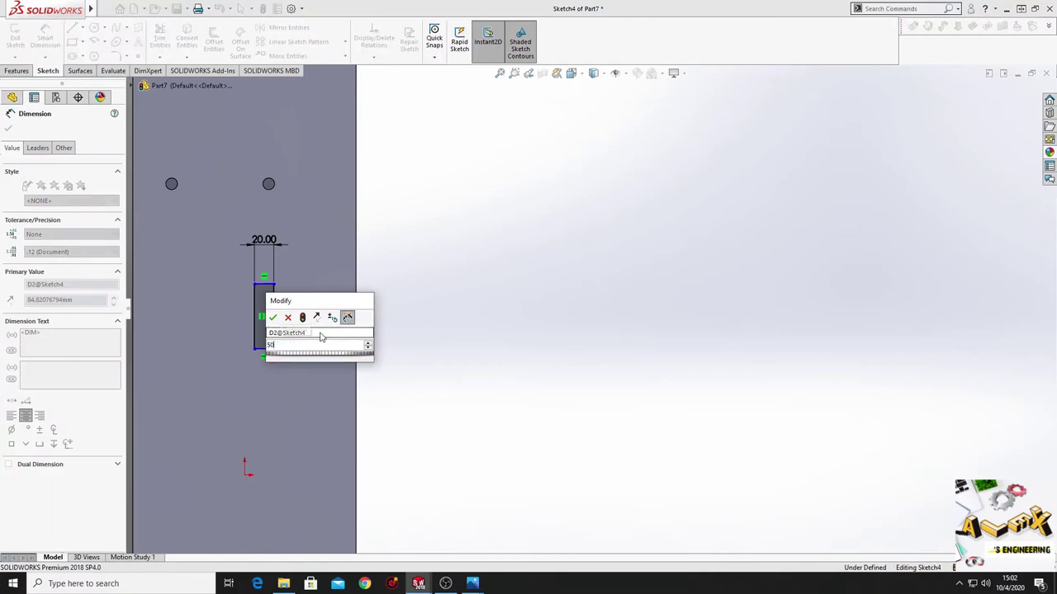
pyautogui.press('Return')
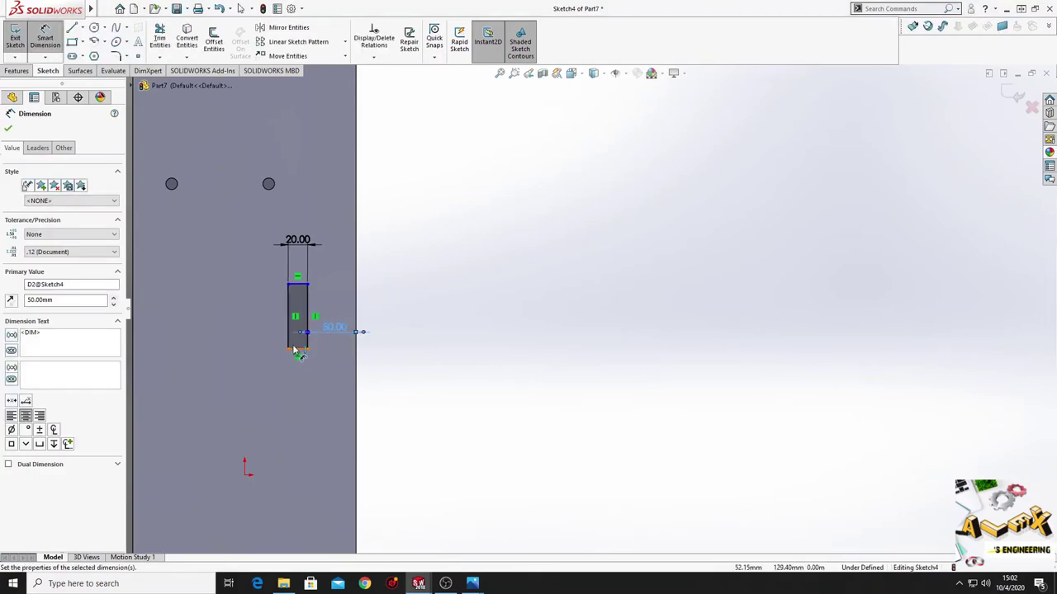
# - Set the rectangle's height to 56 mm
pyautogui.click(288, 329)
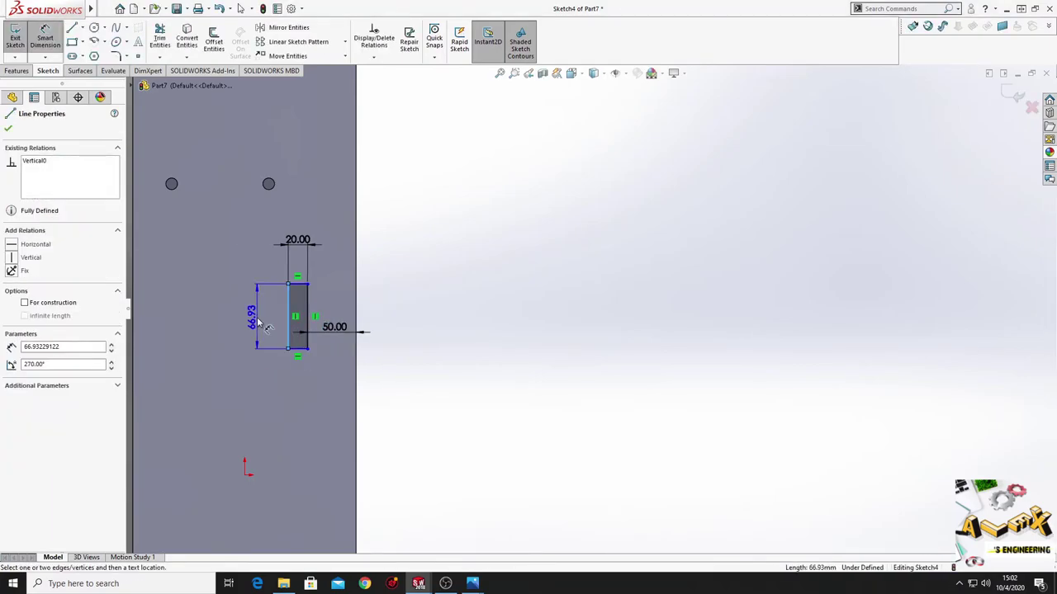
pyautogui.click(261, 322)
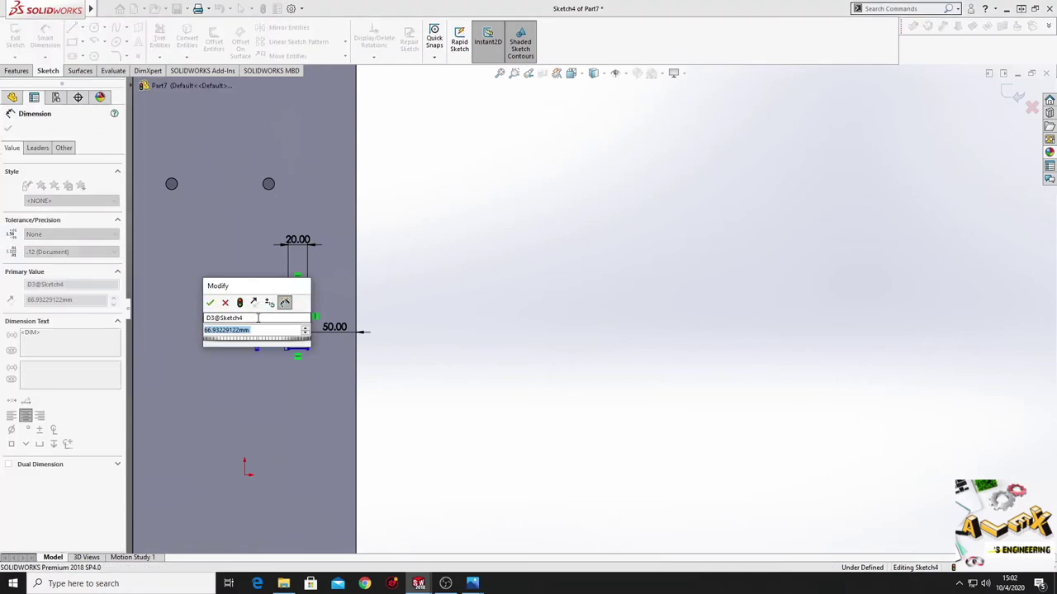
pyautogui.write('56')
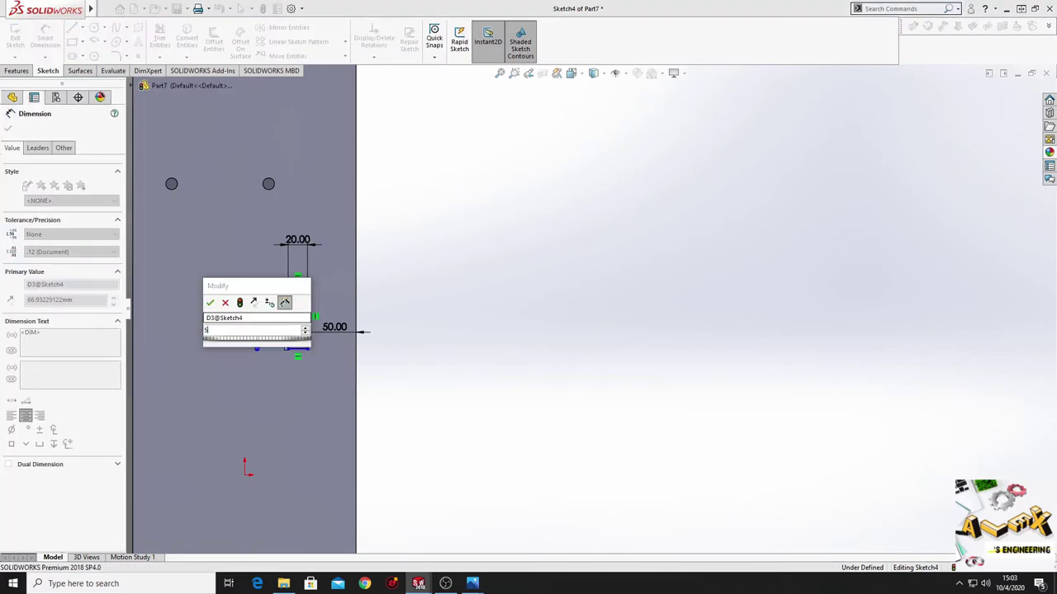
pyautogui.press('Return')
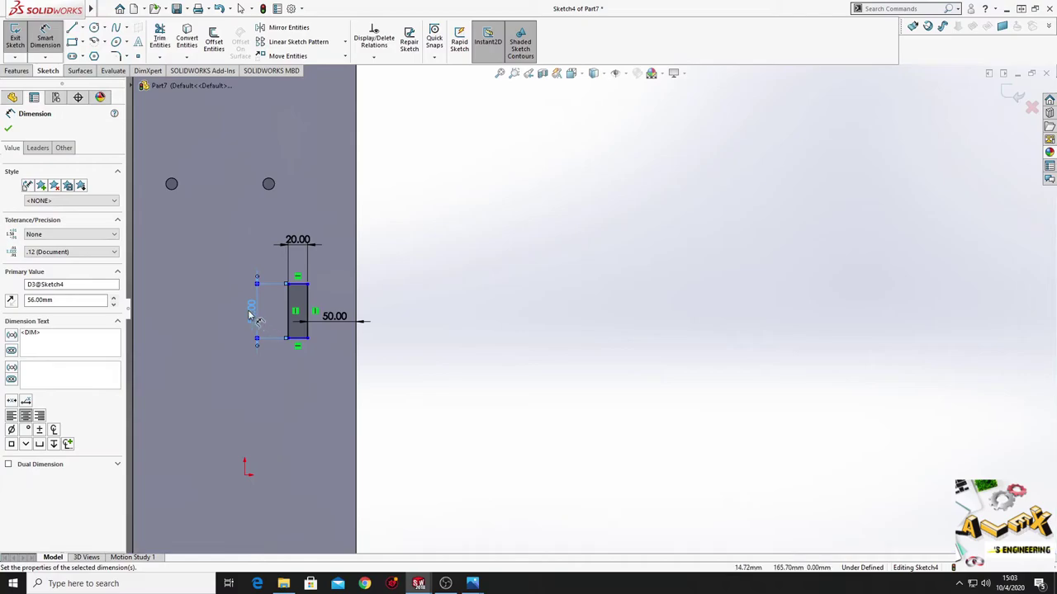
# - Fix the rectangle 250 mm below the part's top edge
pyautogui.keyDown('ctrl'); pyautogui.moveTo(297, 336); pyautogui.dragTo(290, 358, button='middle'); pyautogui.keyUp('ctrl')
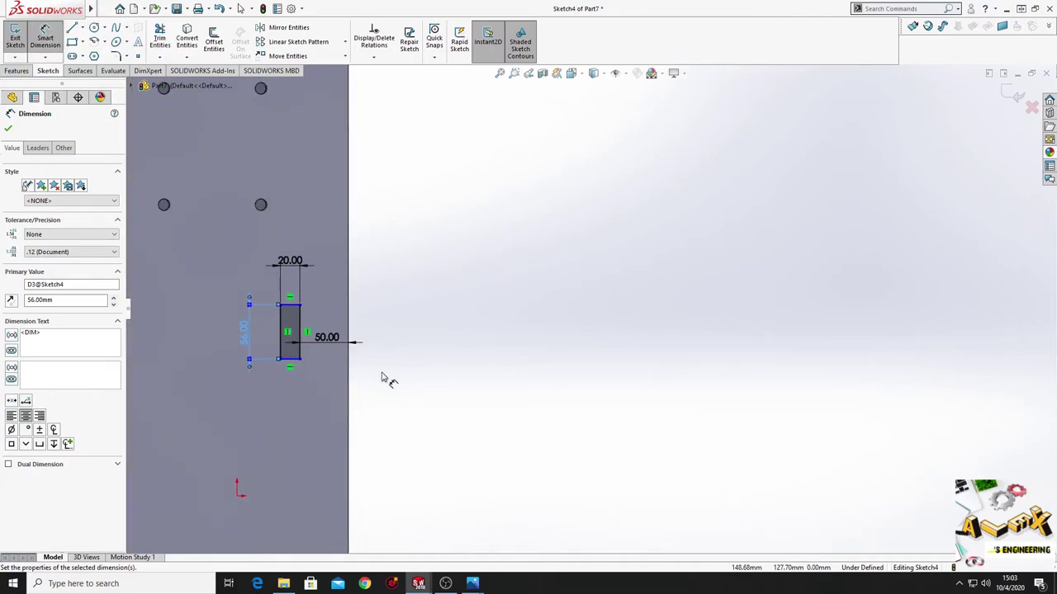
pyautogui.keyDown('ctrl'); pyautogui.moveTo(357, 369); pyautogui.dragTo(349, 454, button='middle'); pyautogui.keyUp('ctrl')
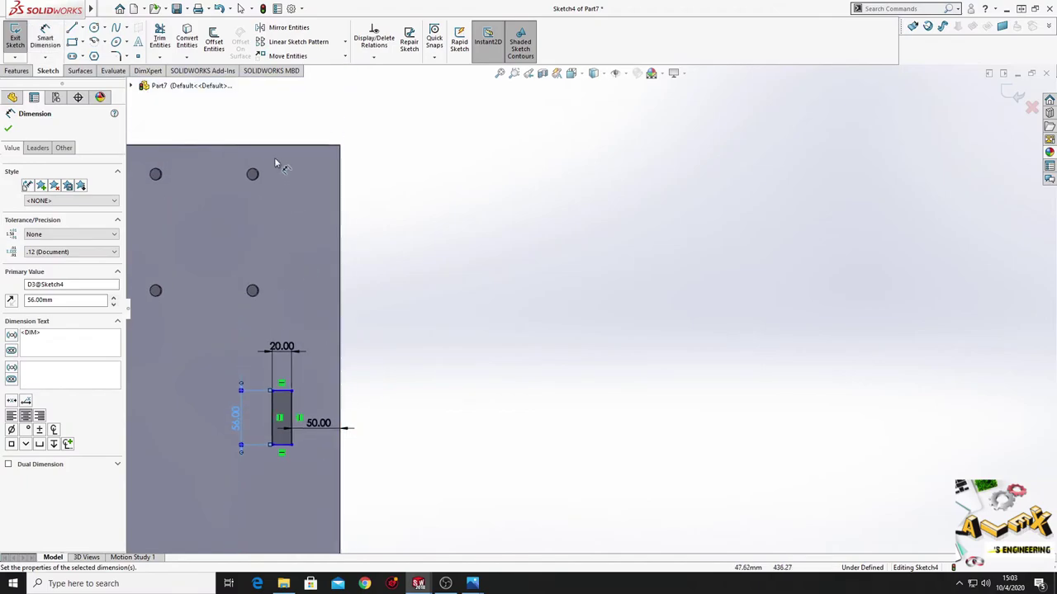
pyautogui.click(286, 389)
pyautogui.click(318, 147)
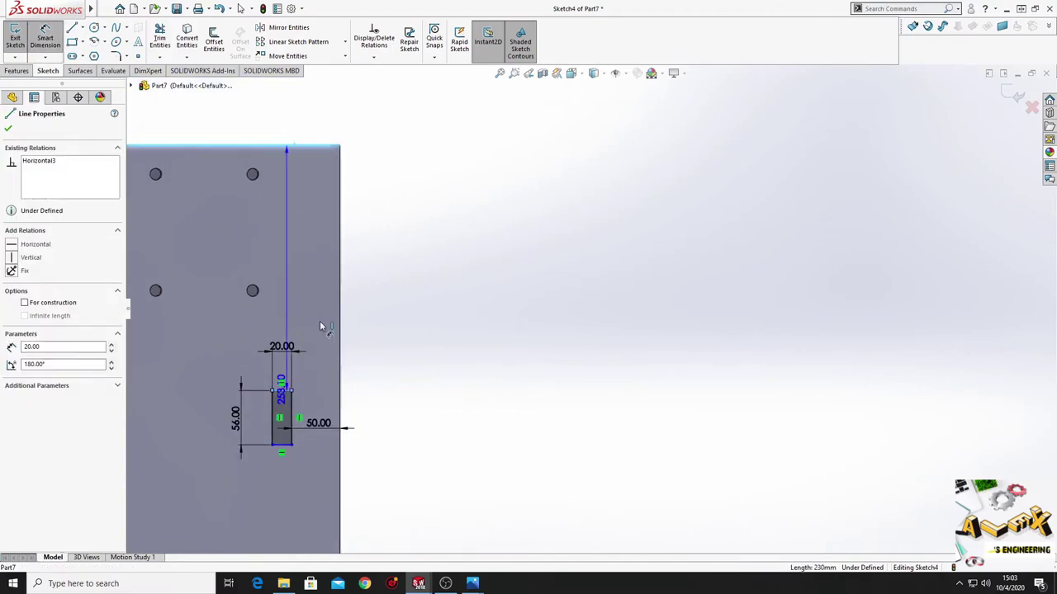
pyautogui.click(318, 314)
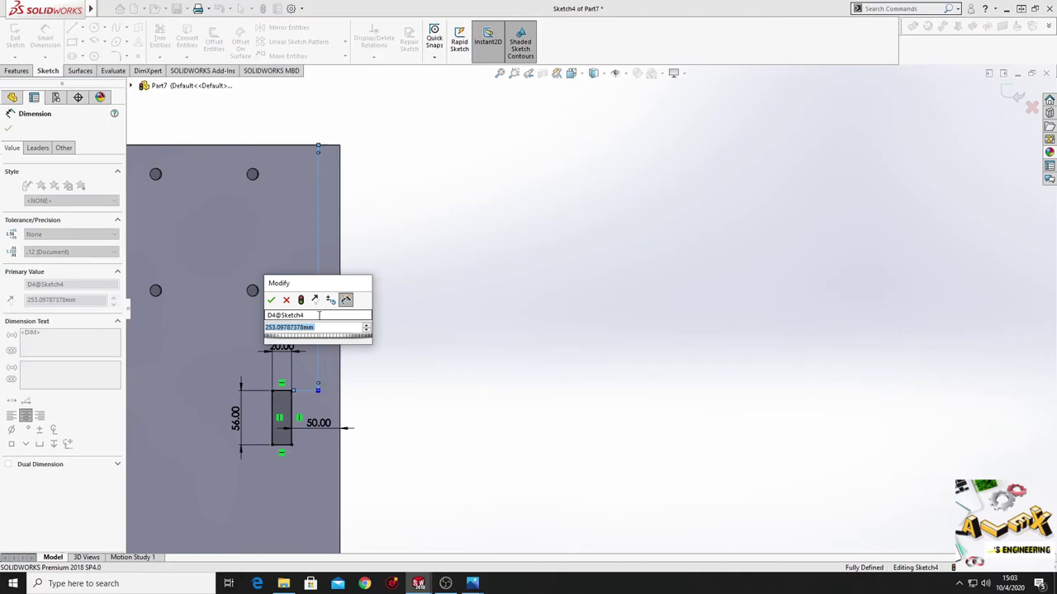
pyautogui.write('250')
pyautogui.press('Return')
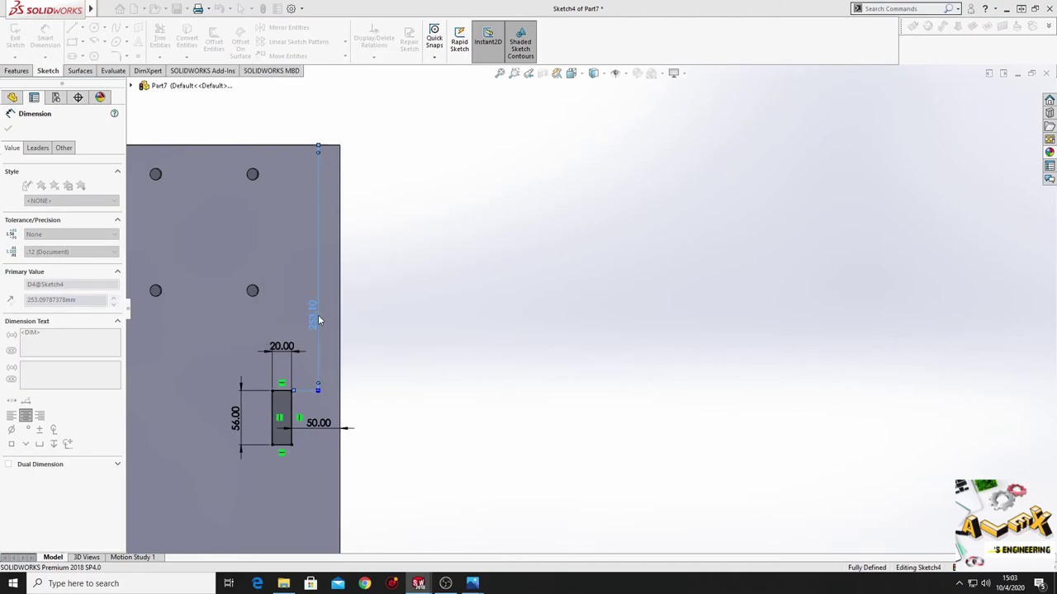
pyautogui.click(45, 41)
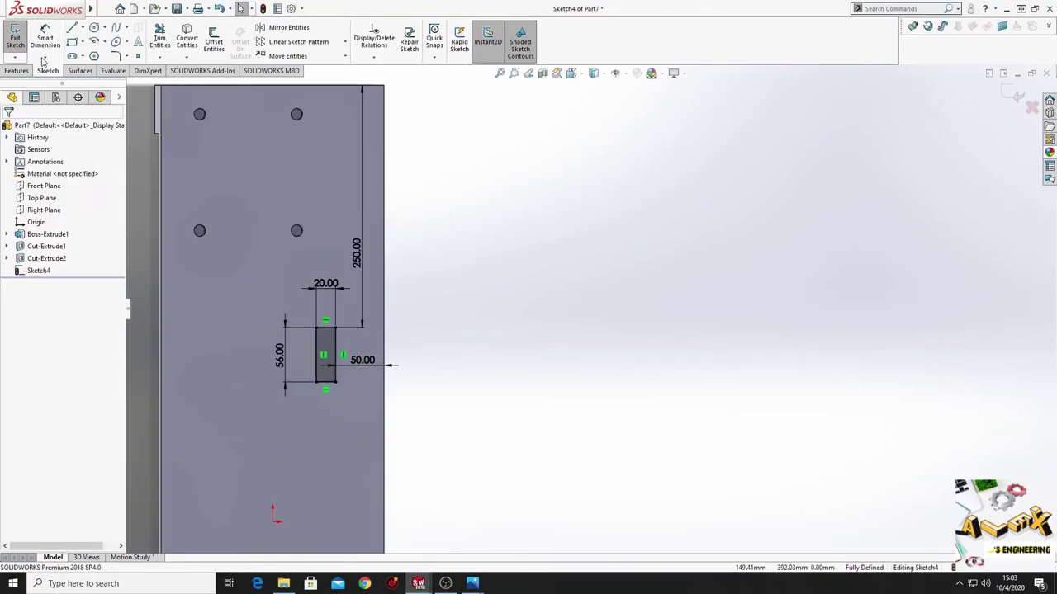
# - Draw horizontal lines running left from the small rectangle
pyautogui.click(73, 29)
pyautogui.click(316, 352)
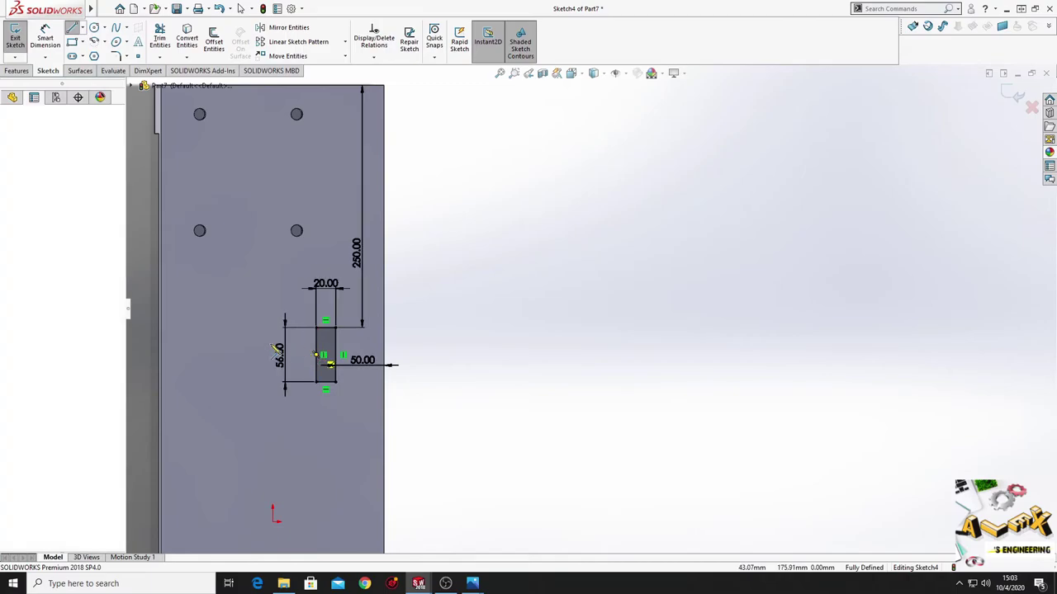
pyautogui.click(284, 355)
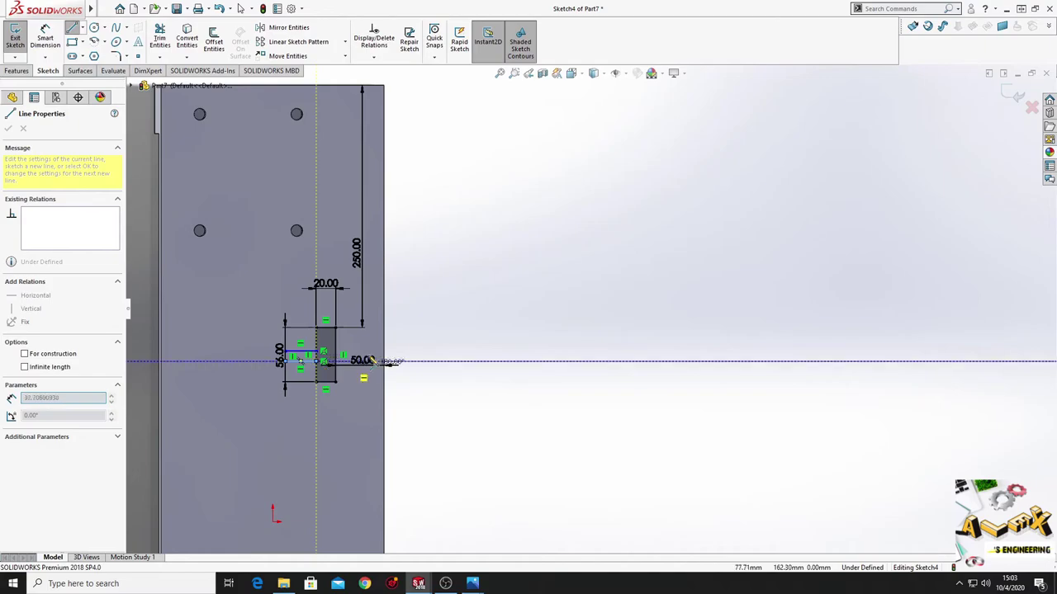
pyautogui.rightClick(456, 283)
pyautogui.click(471, 332)
pyautogui.scroll(-3, 273, 365)
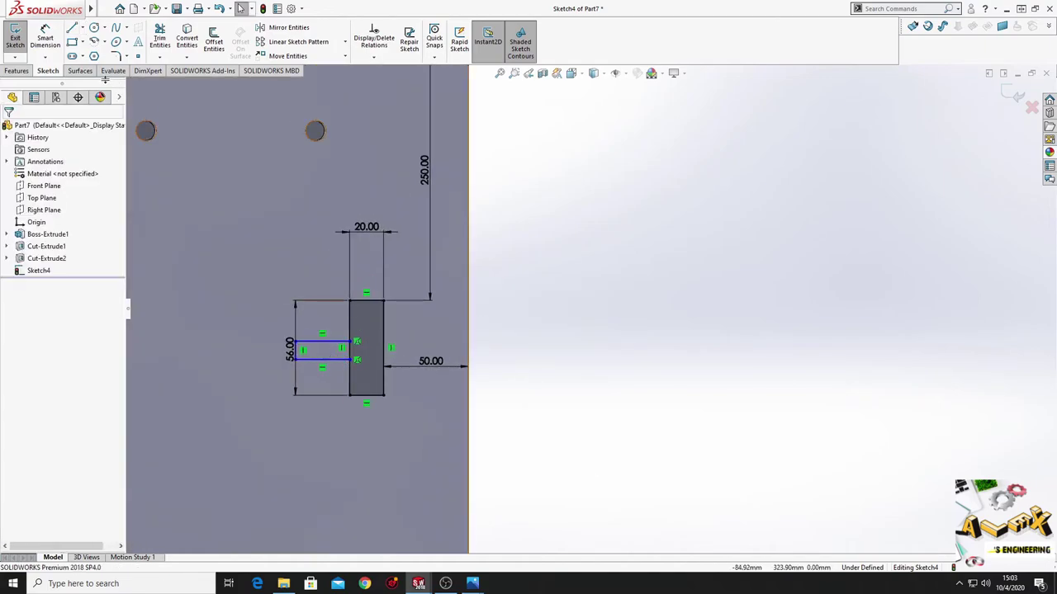
# - Dimension the upper line's length to 70 mm
pyautogui.click(45, 41)
pyautogui.scroll(-3, 295, 360)
pyautogui.scroll(-2, 351, 357)
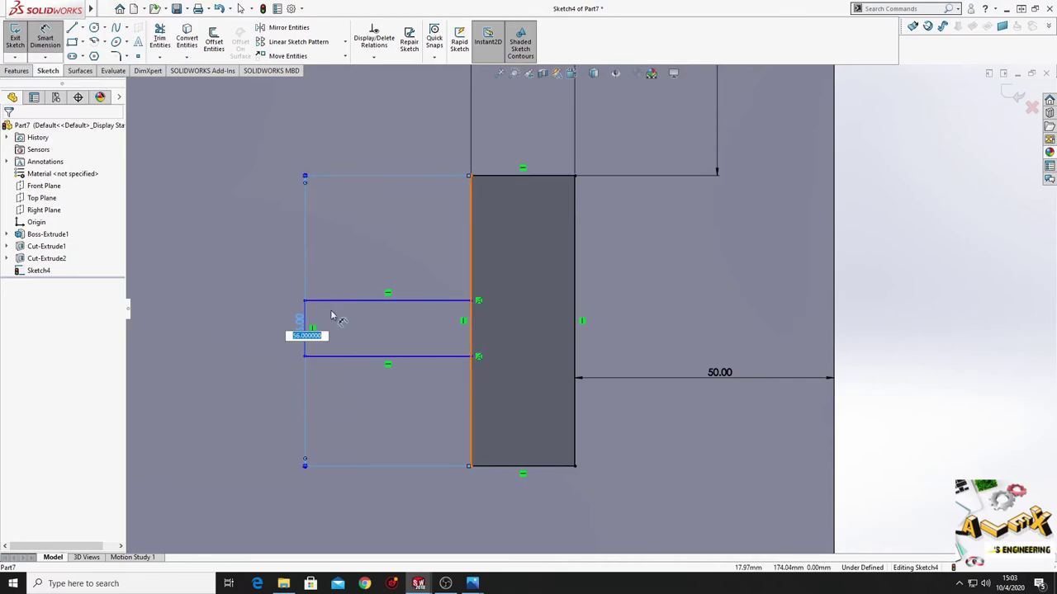
pyautogui.click(331, 301)
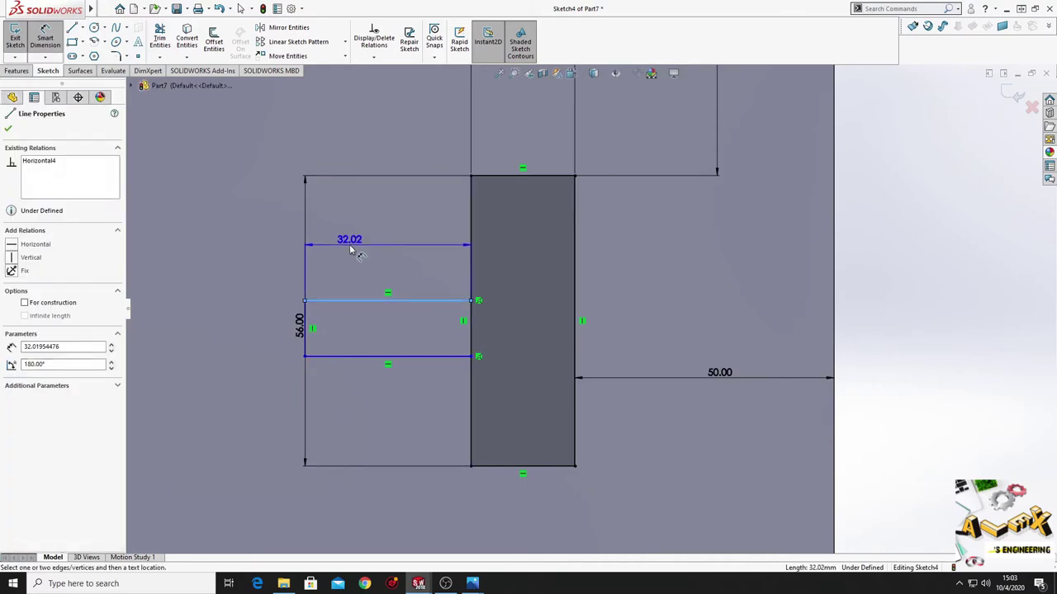
pyautogui.click(351, 250)
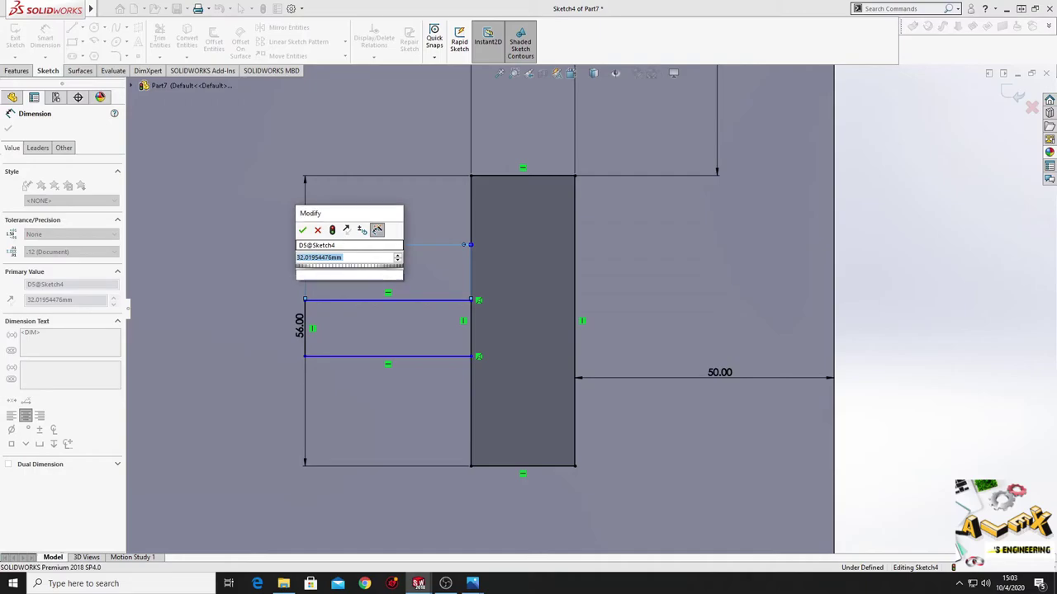
pyautogui.write('70')
pyautogui.press('Return')
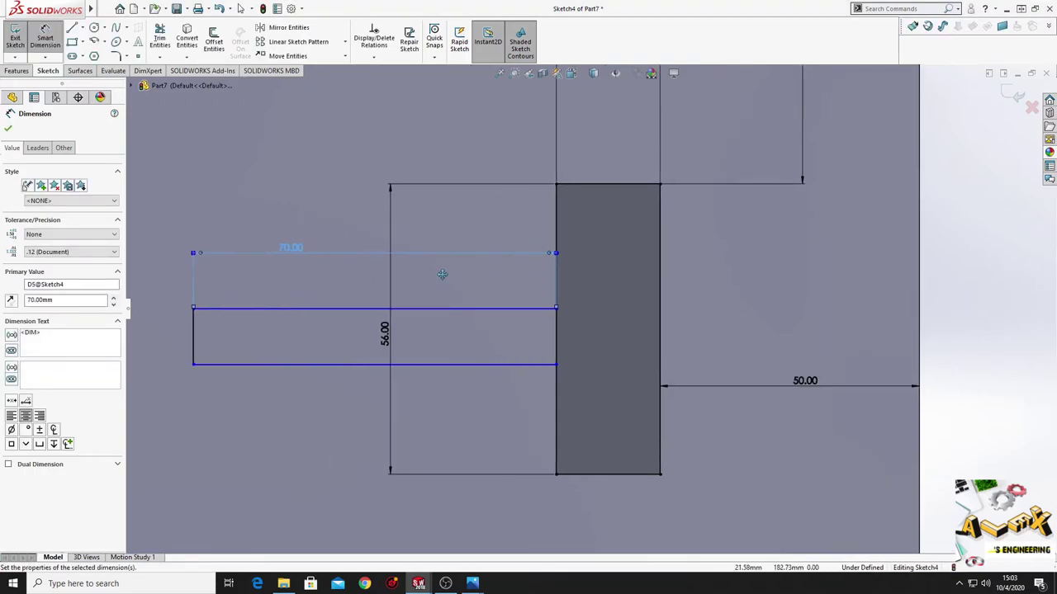
pyautogui.press('Escape')
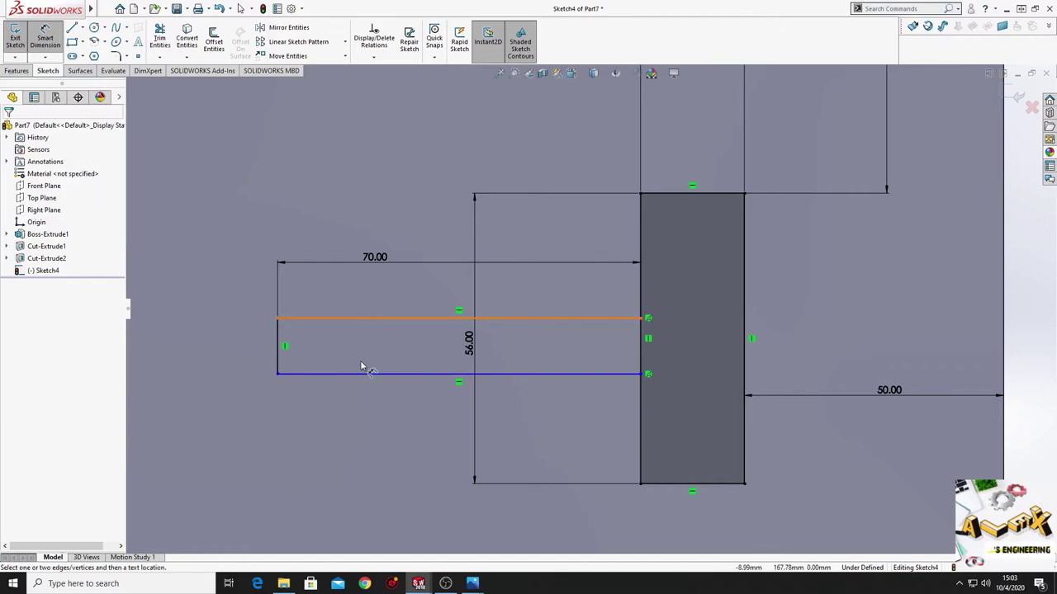
# - Set the spacing between the two horizontal lines to 10 mm
pyautogui.click(364, 374)
pyautogui.click(361, 318)
pyautogui.click(361, 340)
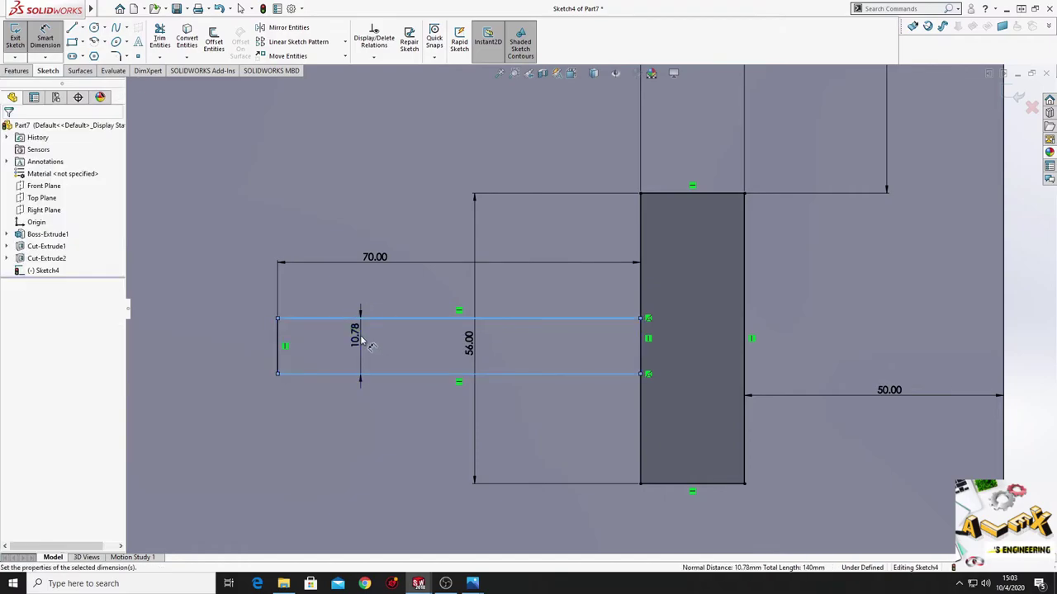
pyautogui.click(363, 343)
pyautogui.write('10')
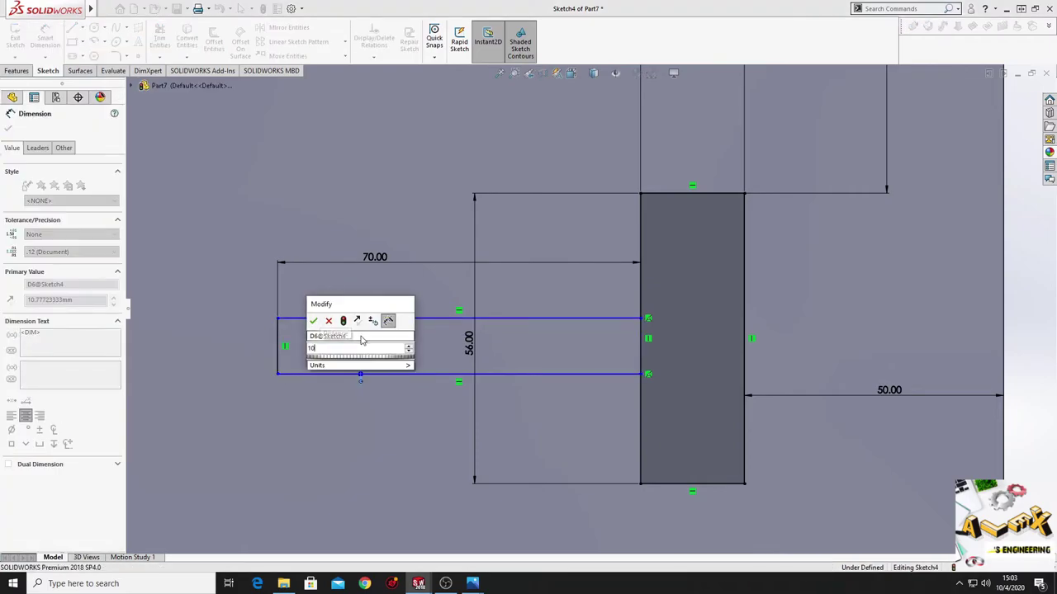
pyautogui.press('Return')
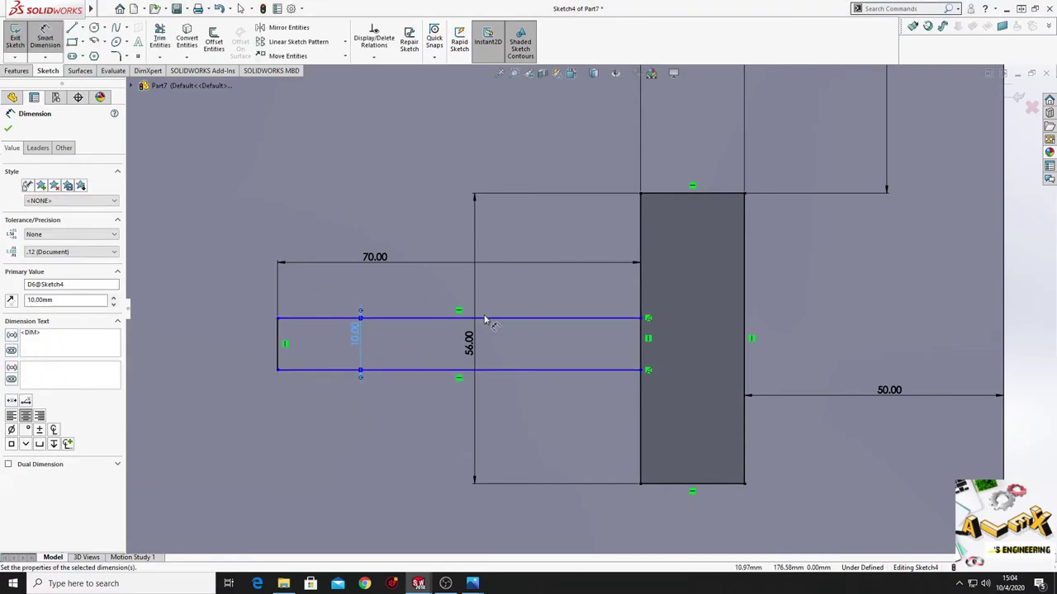
pyautogui.rightClick(382, 196)
pyautogui.press('Escape')
pyautogui.rightClick(361, 192)
pyautogui.click(391, 223)
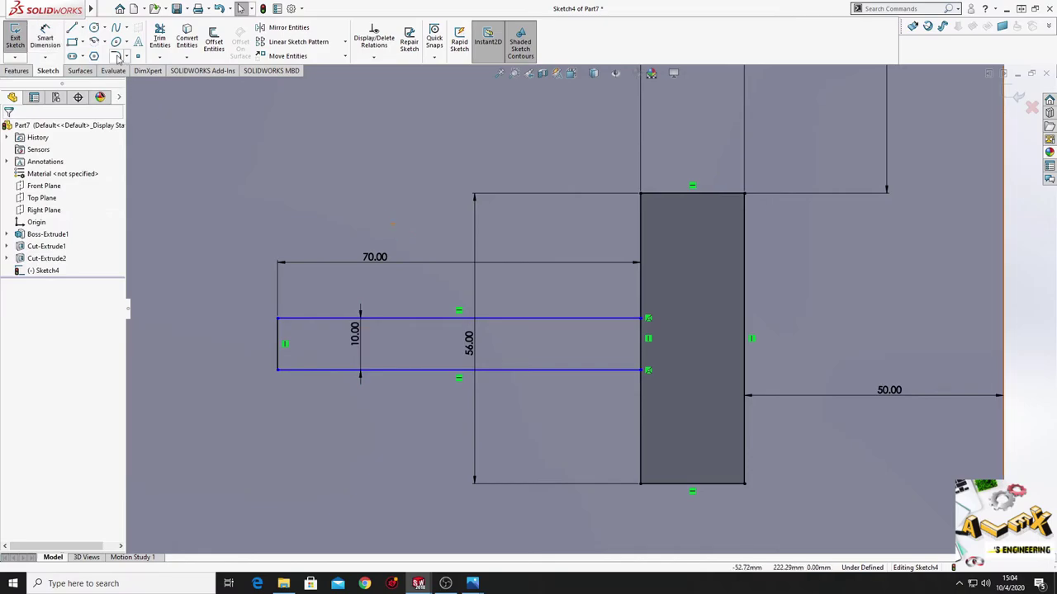
# - Draw a horizontal centerline from the upright's edge midpoint to the arm's left end
pyautogui.click(83, 28)
pyautogui.click(95, 46)
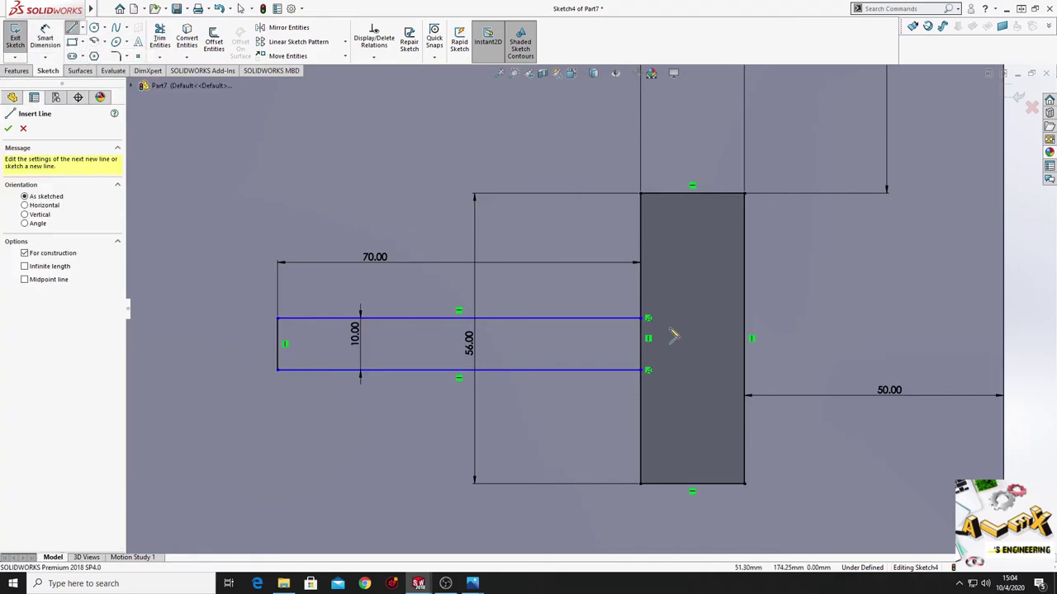
pyautogui.click(641, 338)
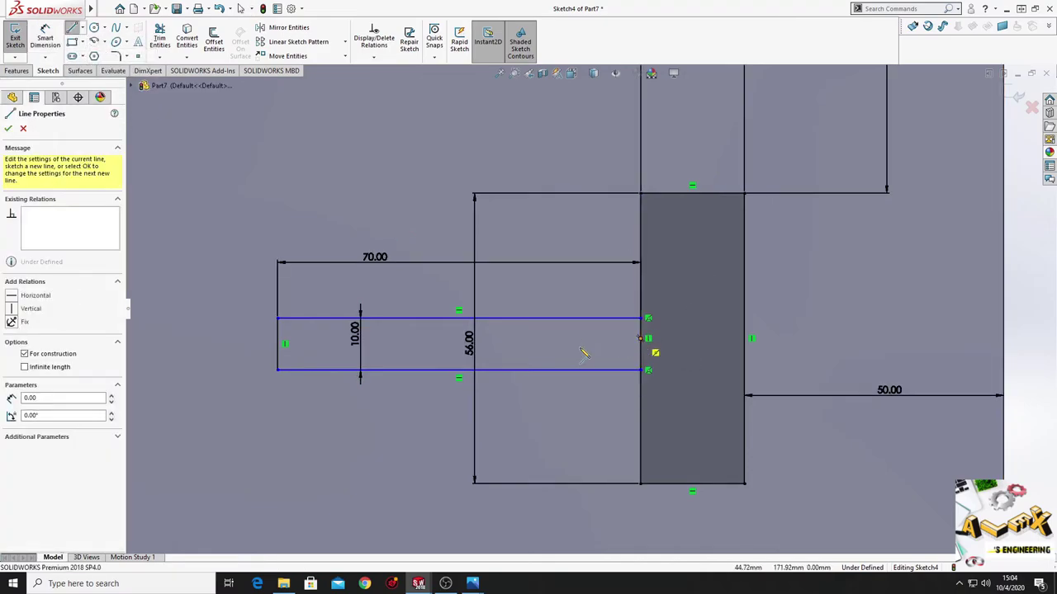
pyautogui.click(277, 344)
pyautogui.rightClick(322, 342)
pyautogui.click(338, 349)
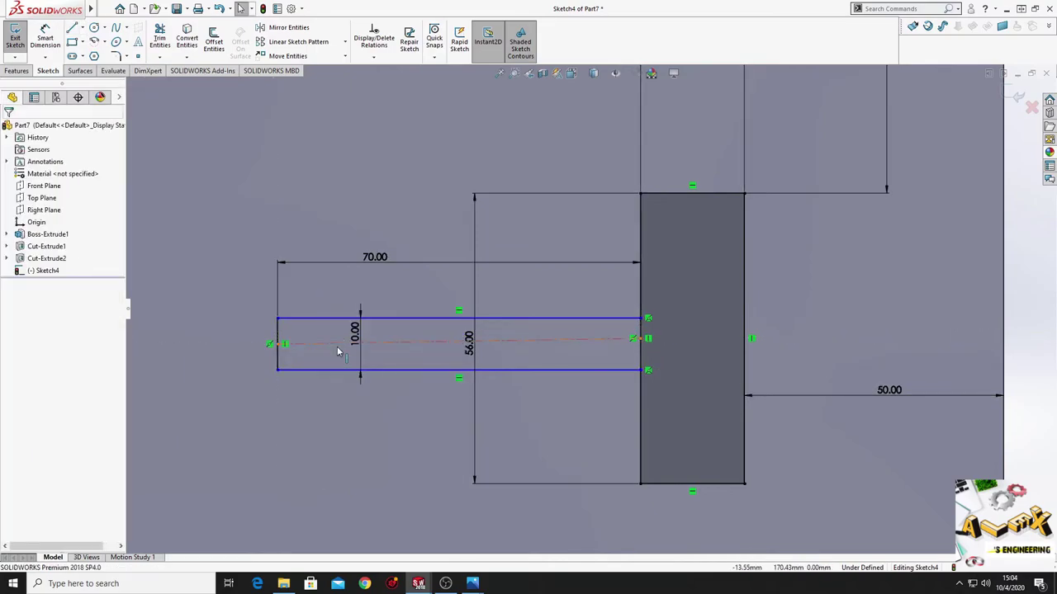
pyautogui.click(339, 343)
pyautogui.click(370, 298)
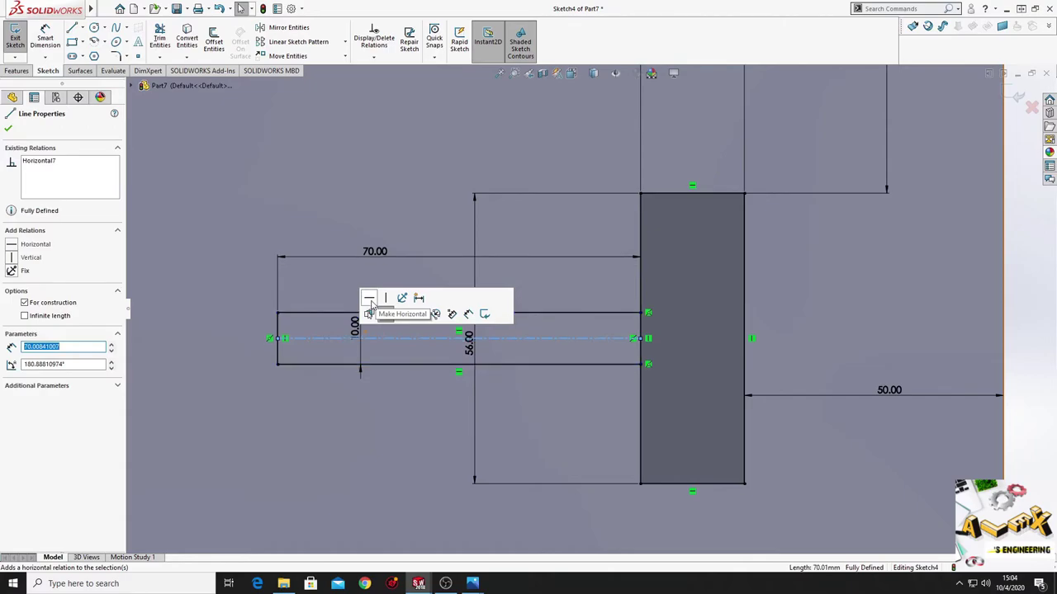
pyautogui.click(219, 273)
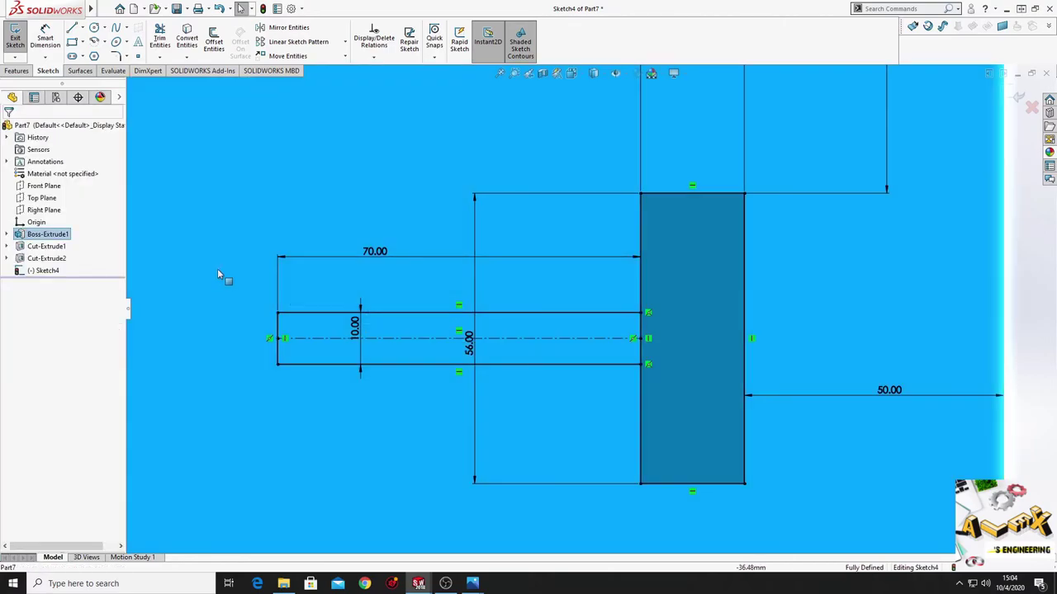
# - Trim away the upright's vertical edge between the arm lines, including the leftover stub
pyautogui.click(159, 39)
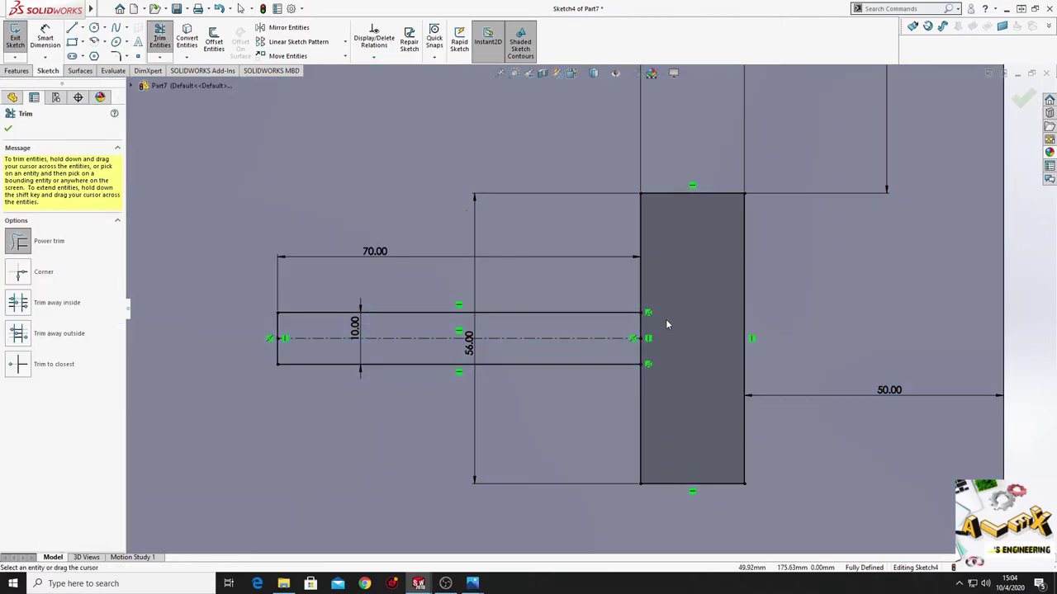
pyautogui.moveTo(666, 319); pyautogui.dragTo(688, 345)
pyautogui.moveTo(621, 353); pyautogui.dragTo(634, 358)
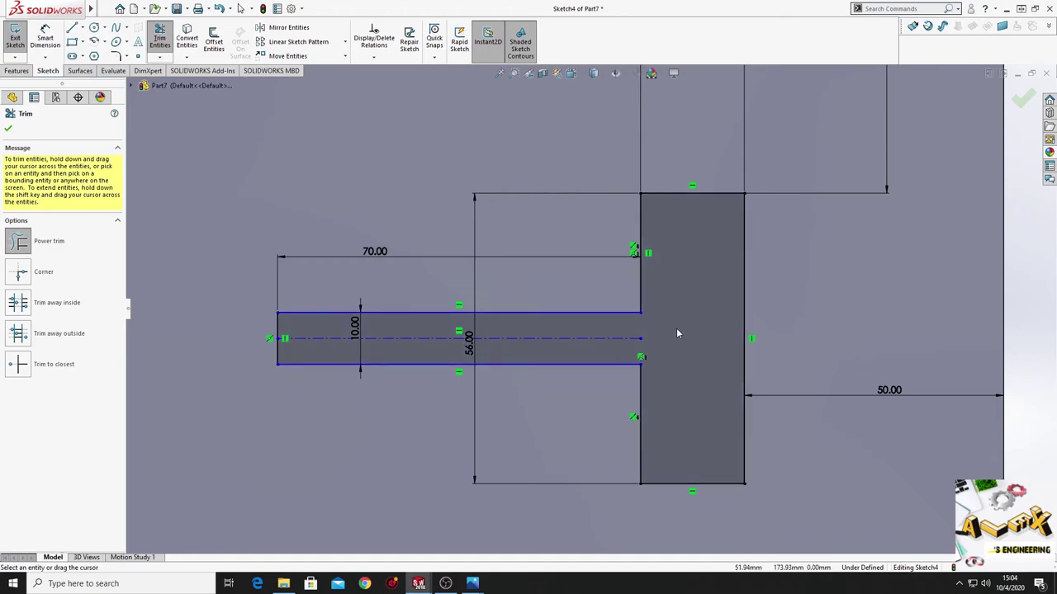
pyautogui.press('Escape')
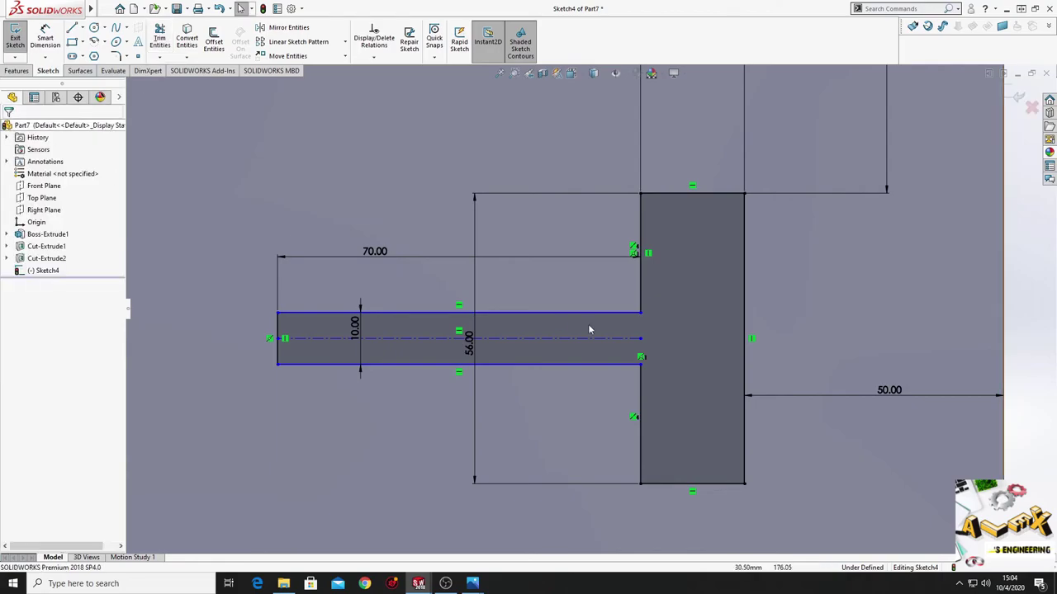
# - Raise the centerline and dimension its endpoint 28 mm above the upright's bottom edge
pyautogui.click(640, 338)
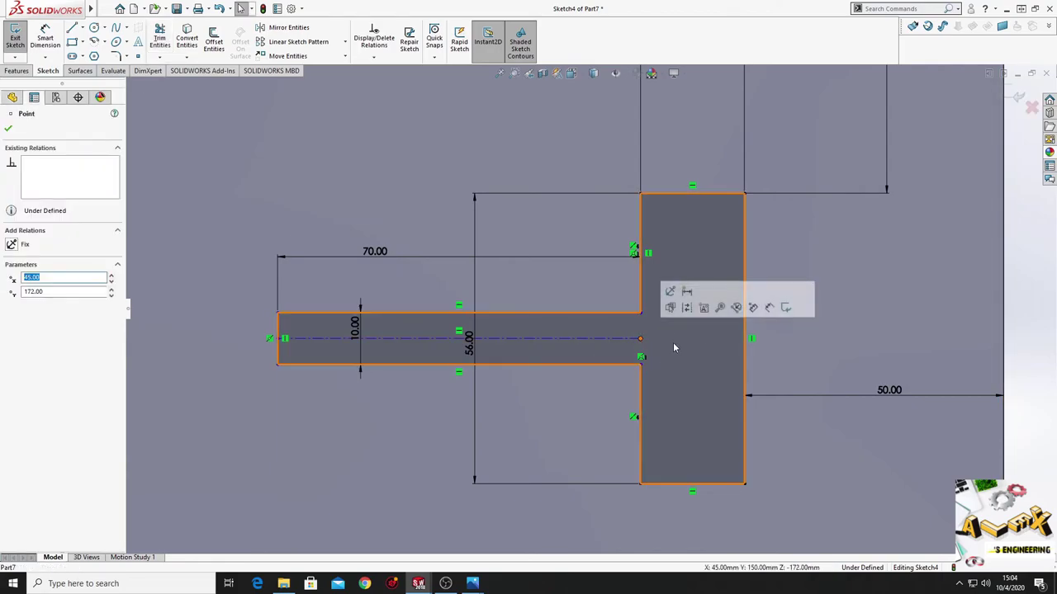
pyautogui.keyDown('ctrl'); pyautogui.click(640, 312); pyautogui.keyUp('ctrl')
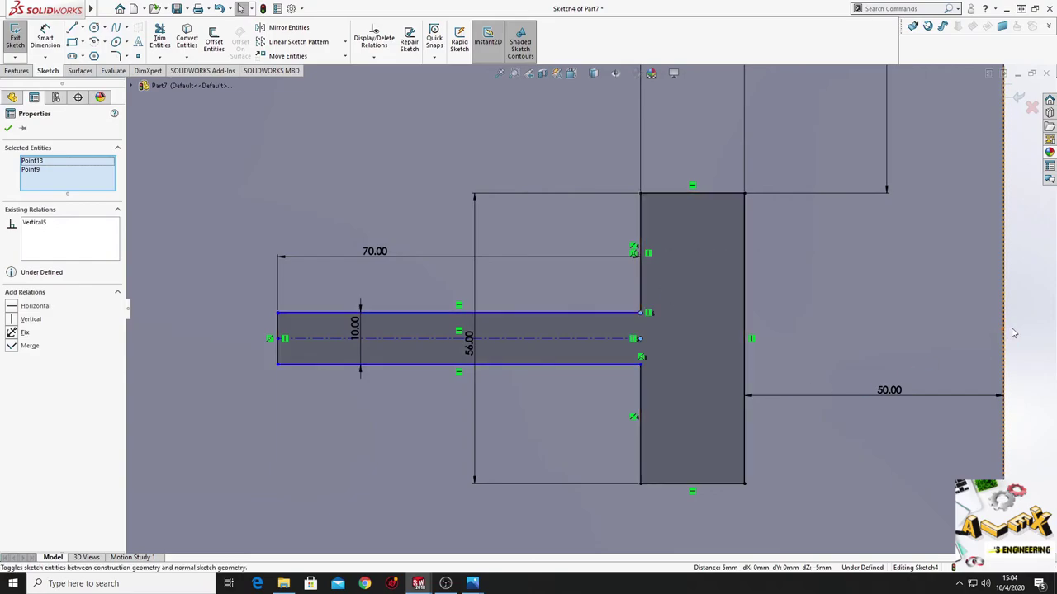
pyautogui.press('Escape')
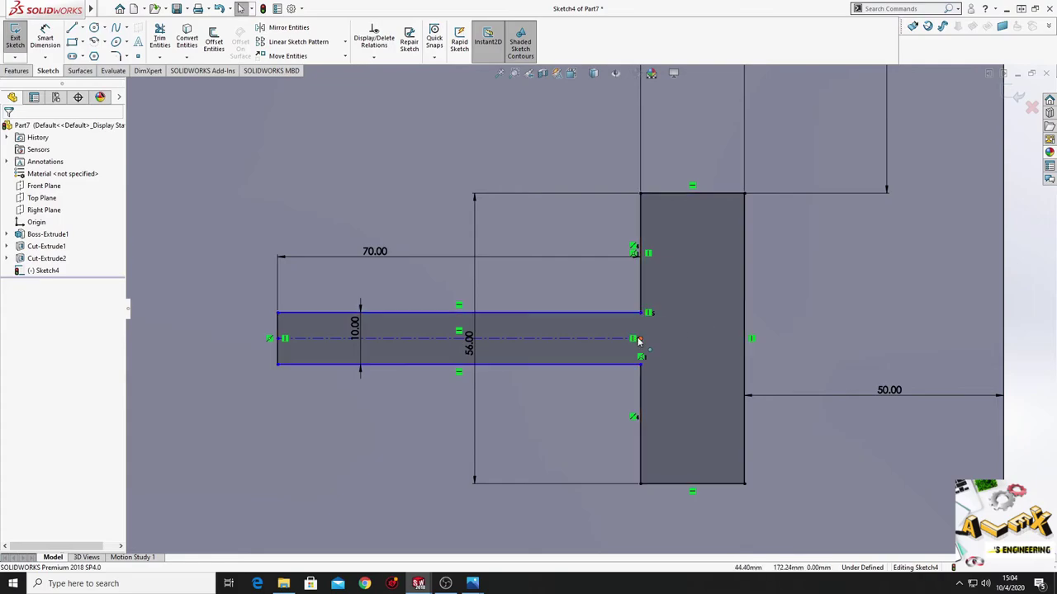
pyautogui.moveTo(701, 350)
pyautogui.mouseDown()
pyautogui.moveTo(688, 331)
pyautogui.moveTo(673, 332)
pyautogui.mouseUp()
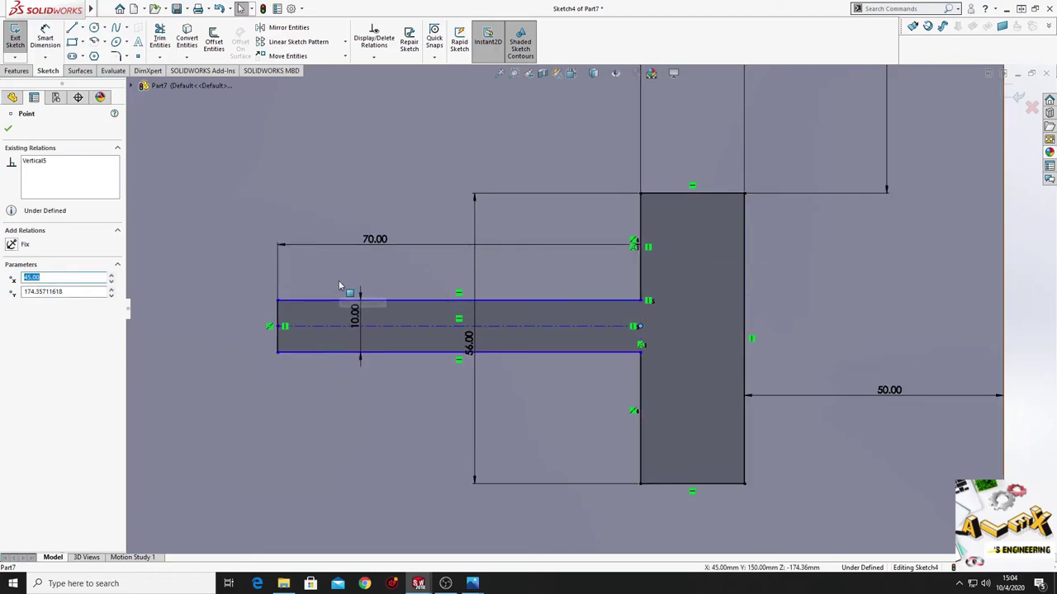
pyautogui.click(45, 37)
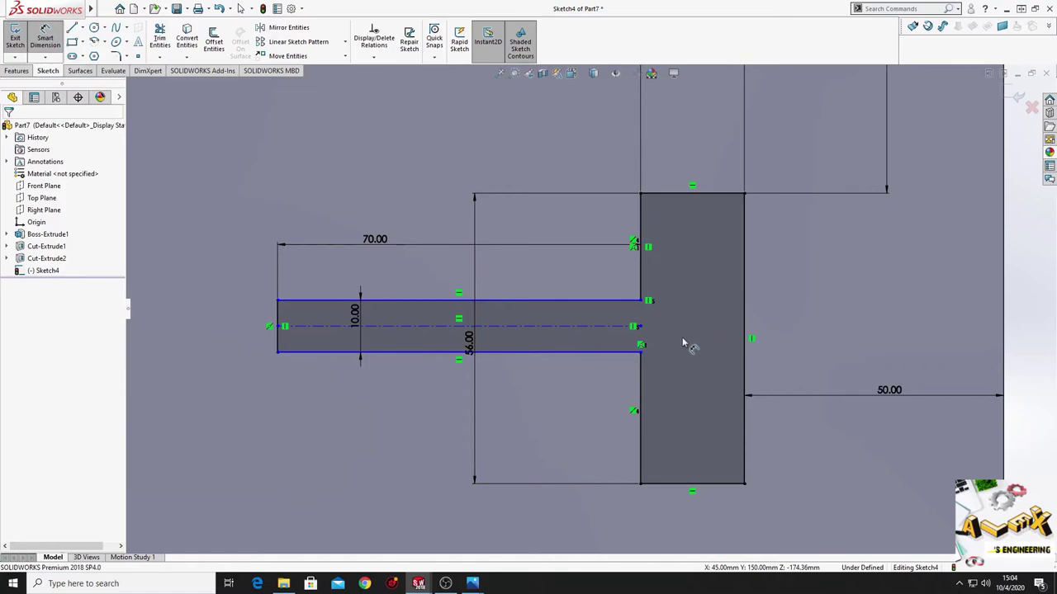
pyautogui.click(652, 485)
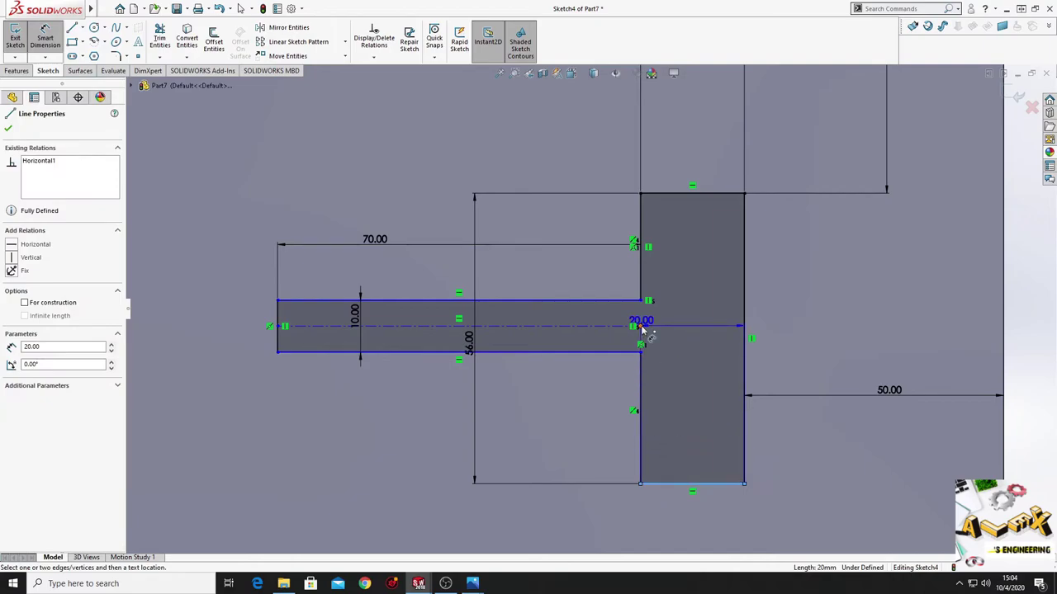
pyautogui.click(638, 327)
pyautogui.click(611, 415)
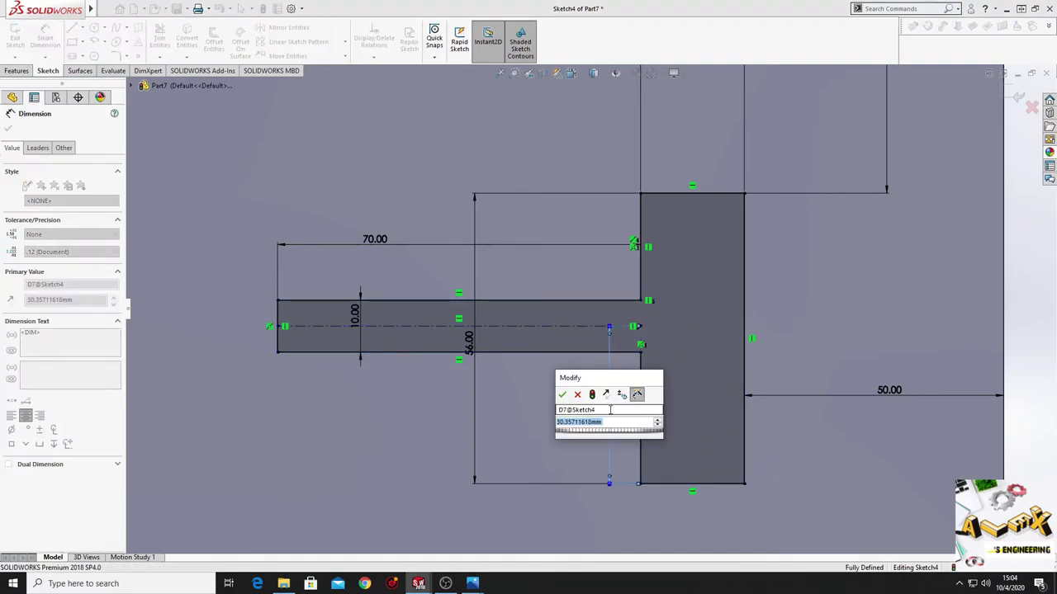
pyautogui.write('28')
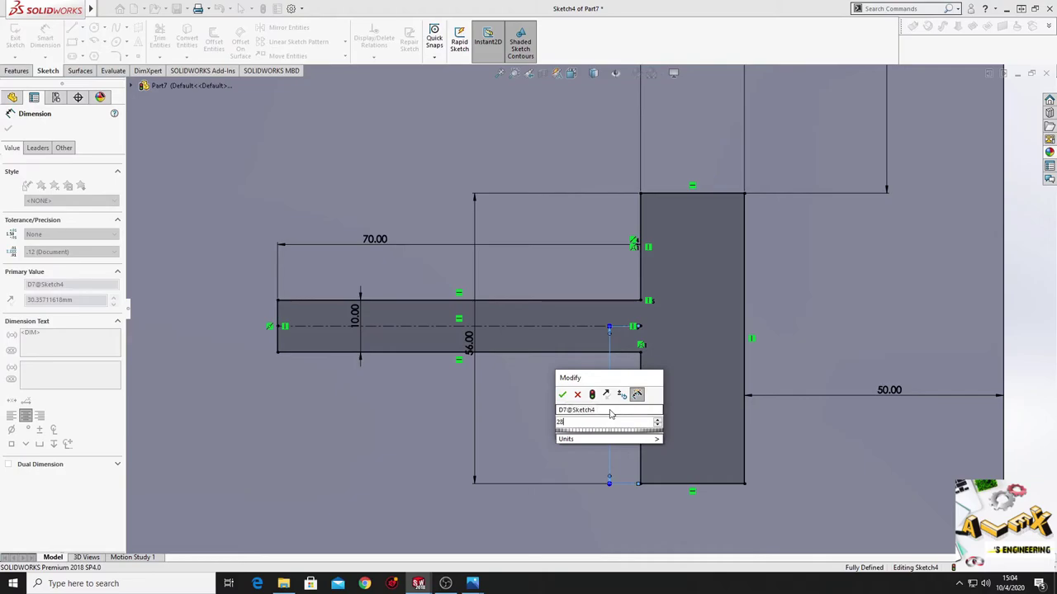
pyautogui.press('Return')
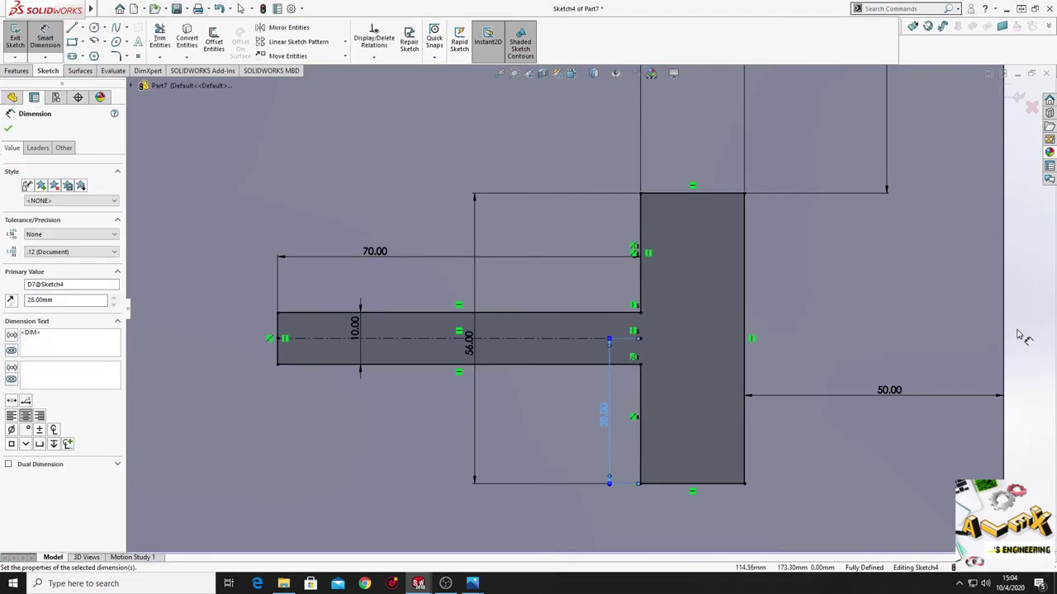
pyautogui.rightClick(1020, 336)
pyautogui.click(919, 333)
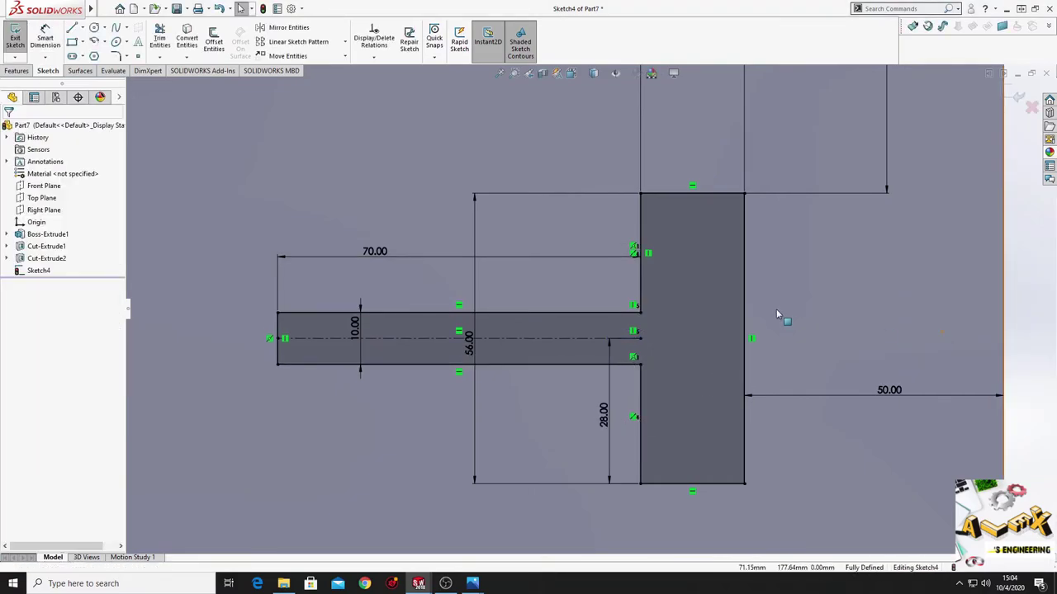
# - Extrude Sketch4 as a 160 mm boss and orbit to view it in 3D
pyautogui.press('f')
pyautogui.click(18, 71)
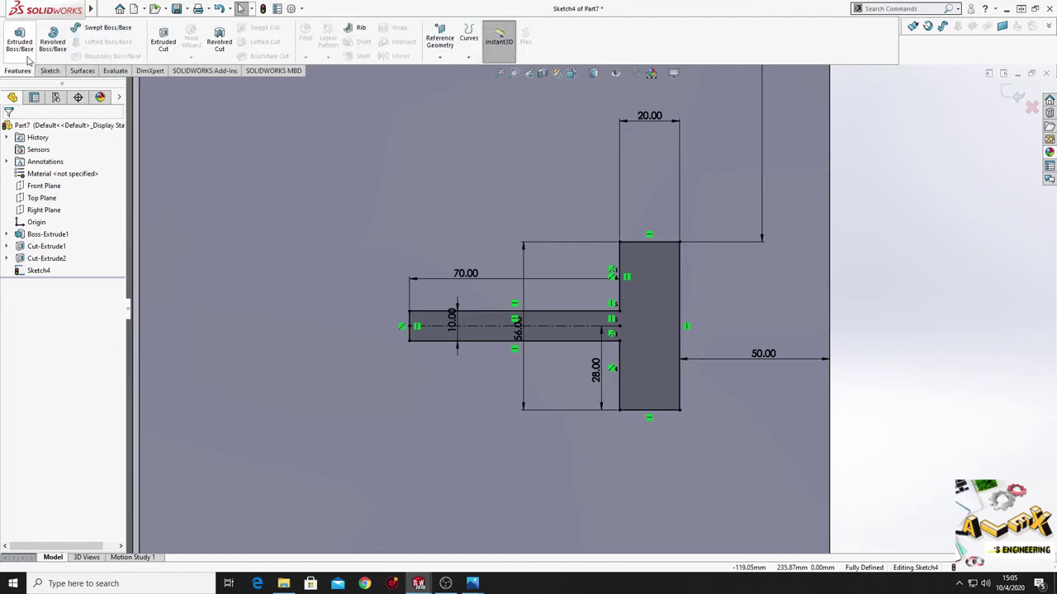
pyautogui.click(19, 39)
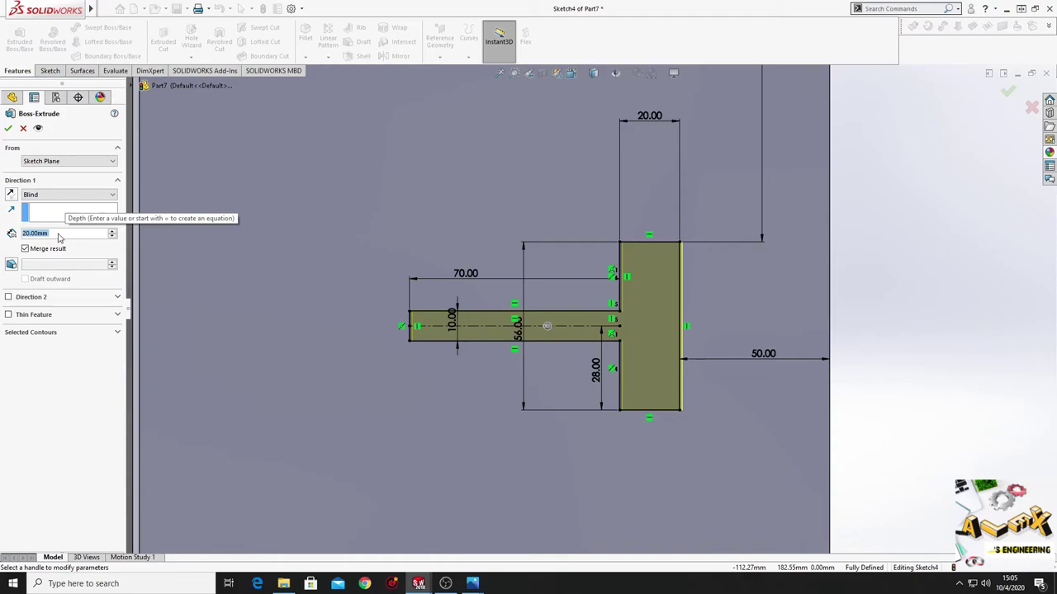
pyautogui.write('160')
pyautogui.press('Return')
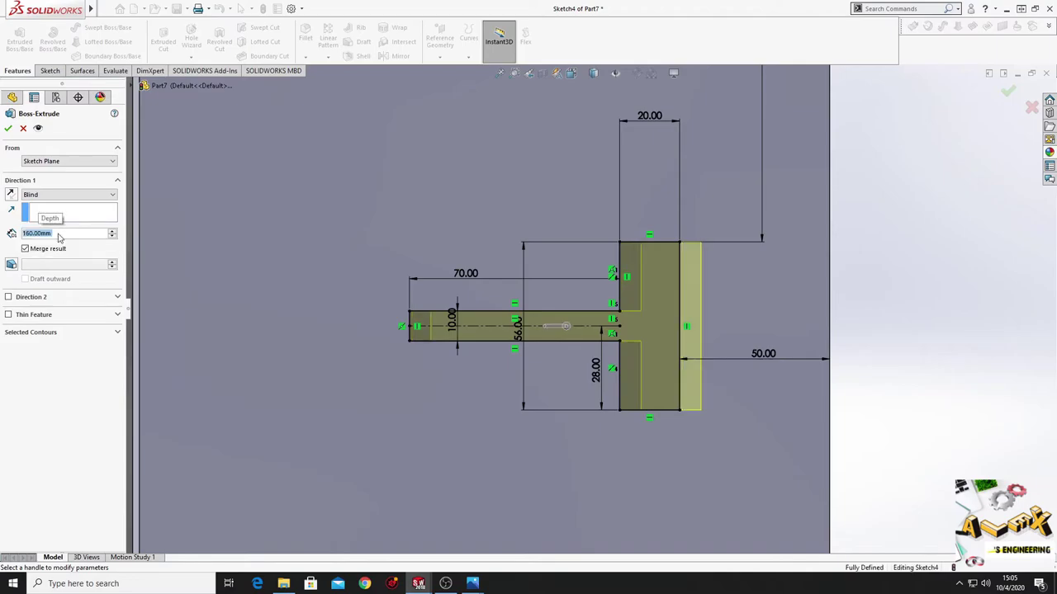
pyautogui.click(7, 130)
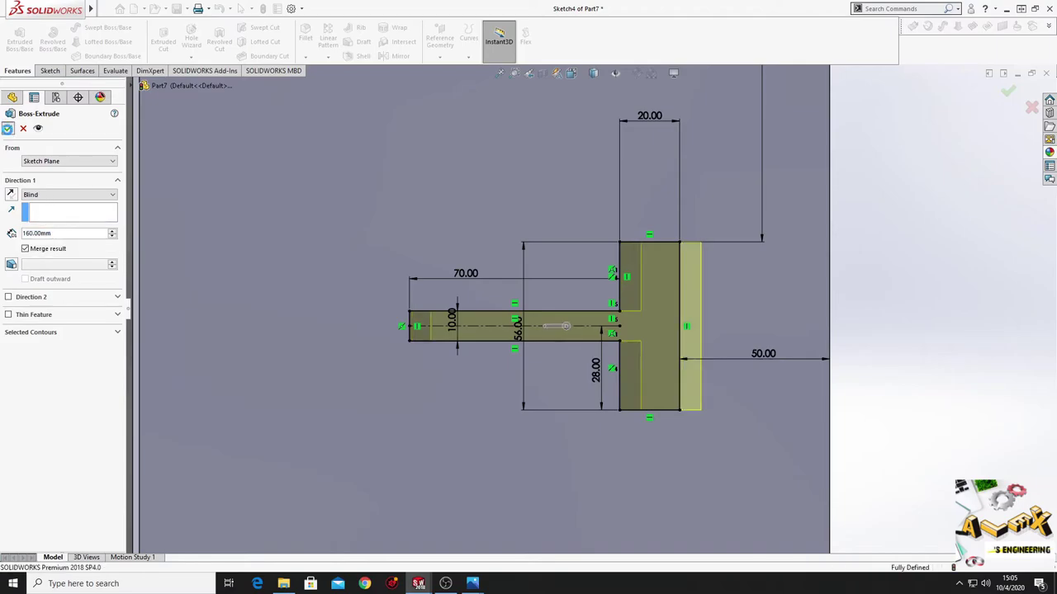
pyautogui.moveTo(388, 297)
pyautogui.mouseDown(button='middle')
pyautogui.moveTo(422, 296)
pyautogui.moveTo(427, 184)
pyautogui.moveTo(392, 325)
pyautogui.mouseUp(button='middle')
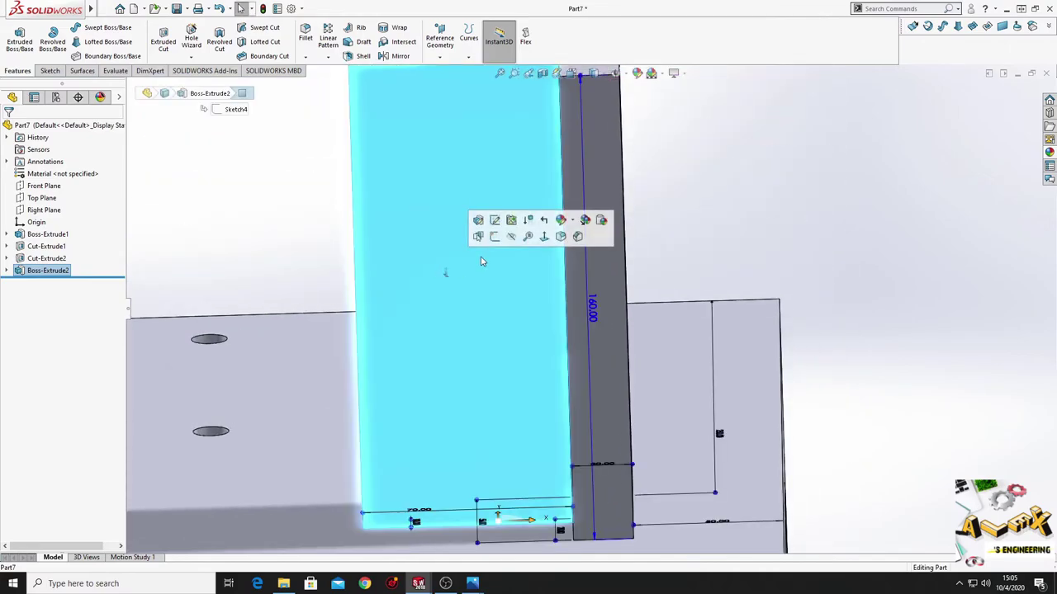
# - Sketch a triangle on the upright's face, diagonal from top inner corner to bottom-left corner
pyautogui.click(495, 236)
pyautogui.click(74, 265)
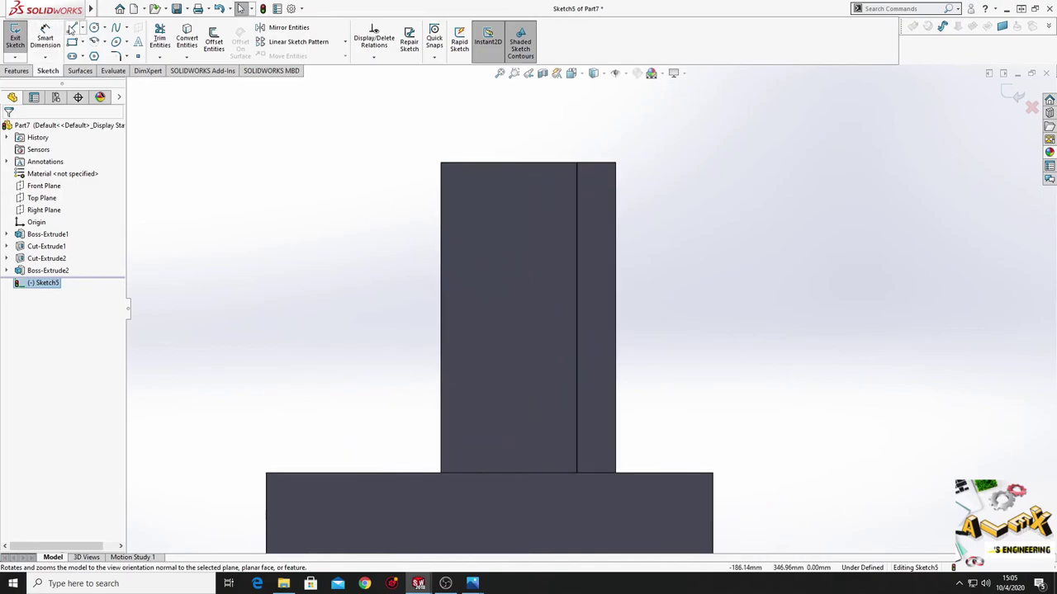
pyautogui.click(72, 28)
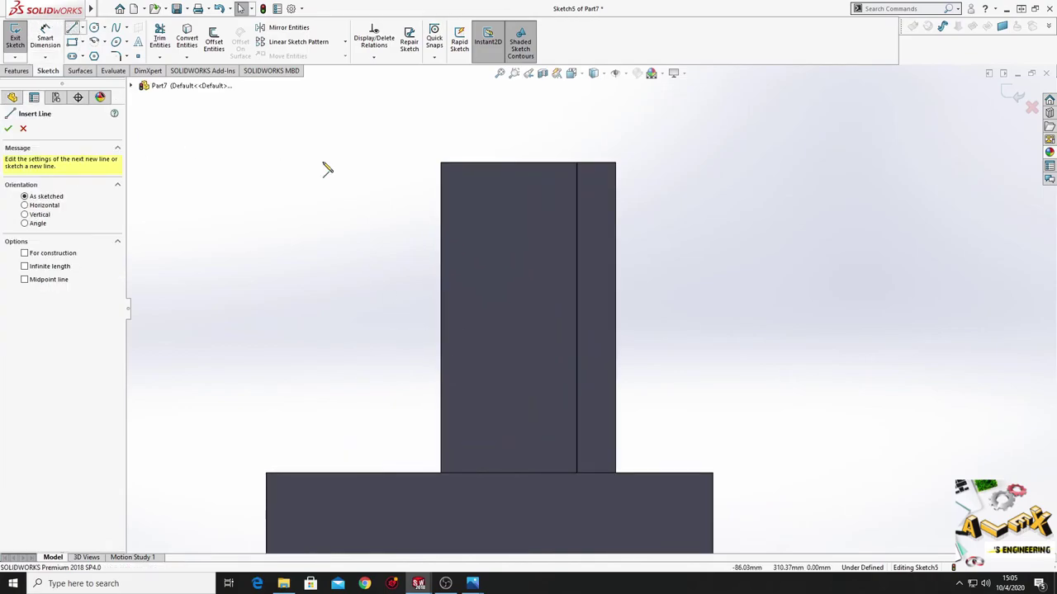
pyautogui.click(577, 165)
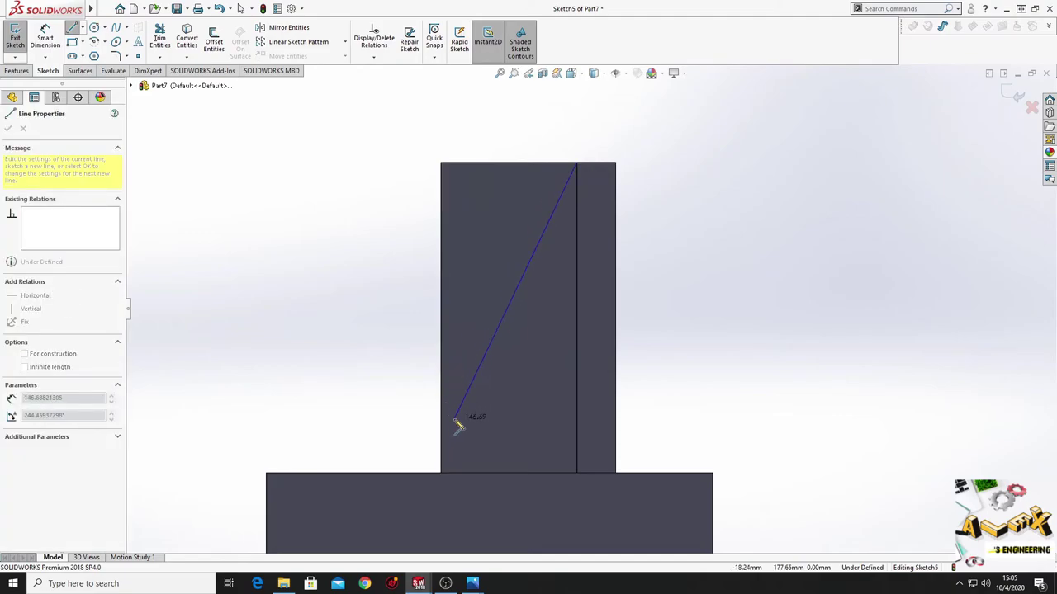
pyautogui.click(441, 475)
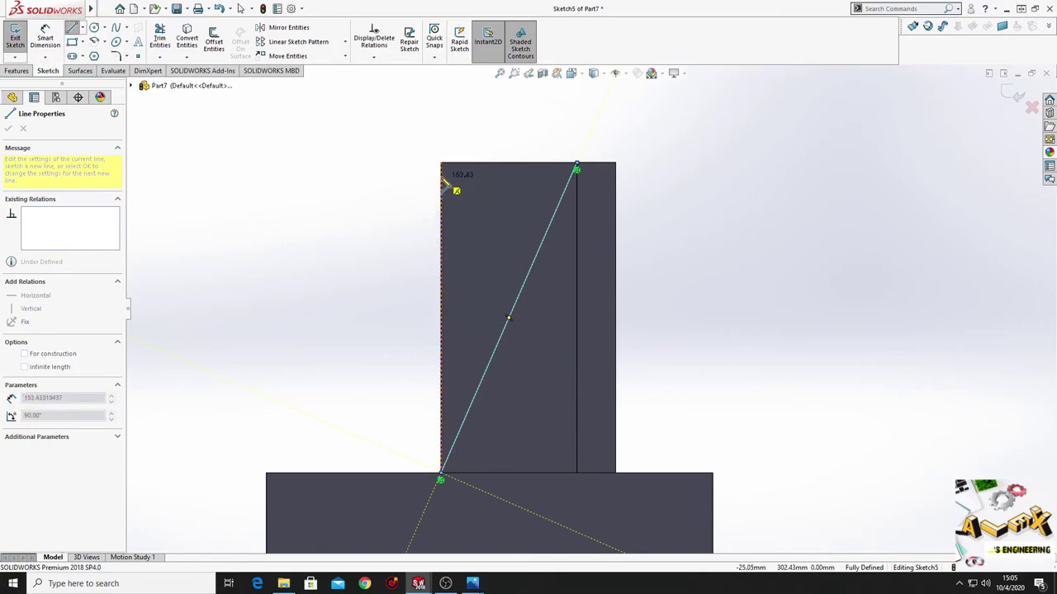
pyautogui.click(441, 164)
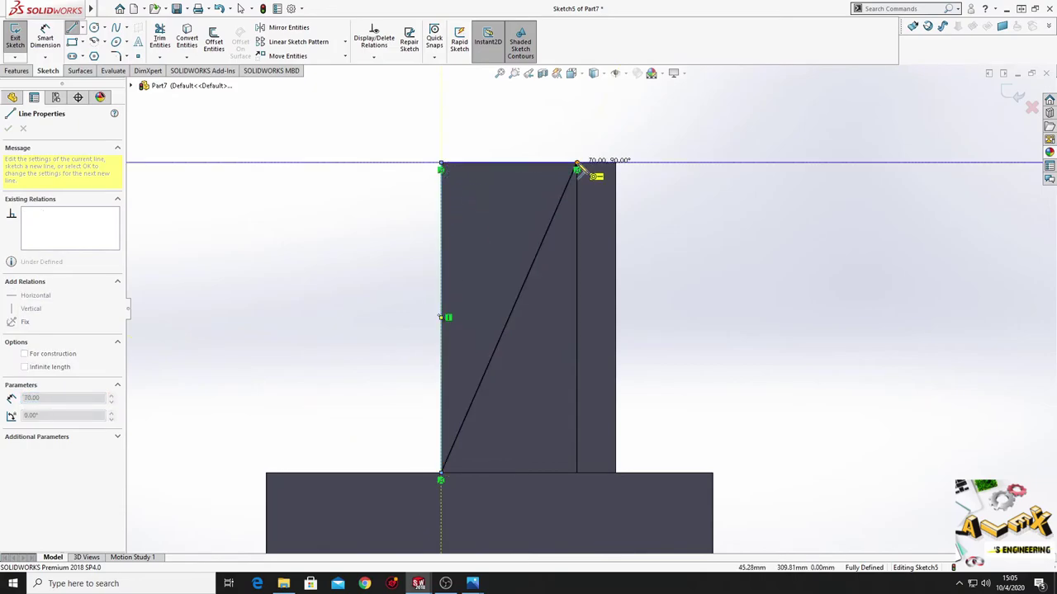
pyautogui.click(576, 164)
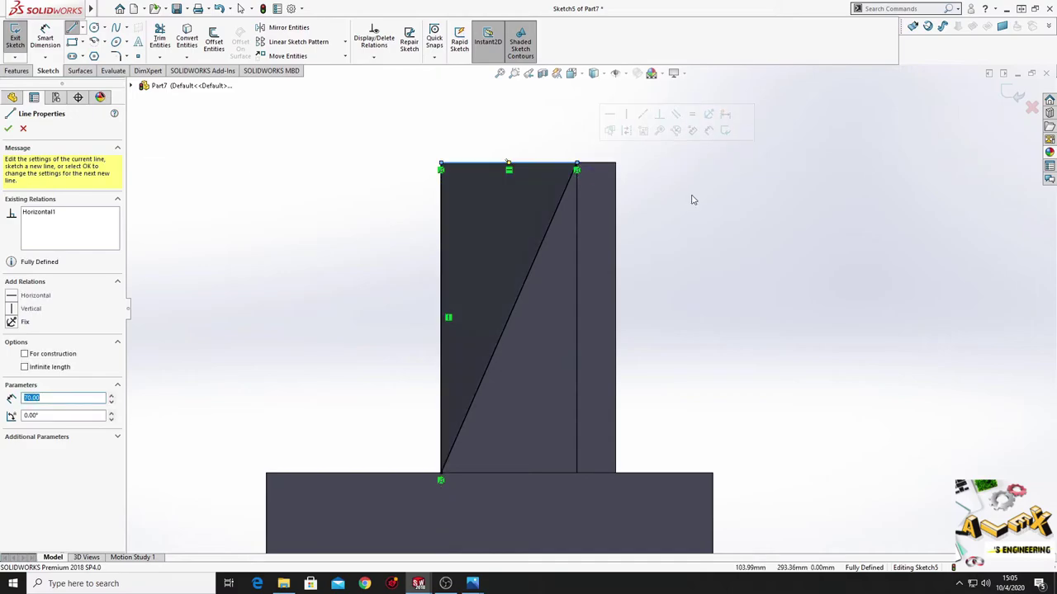
pyautogui.press('Escape')
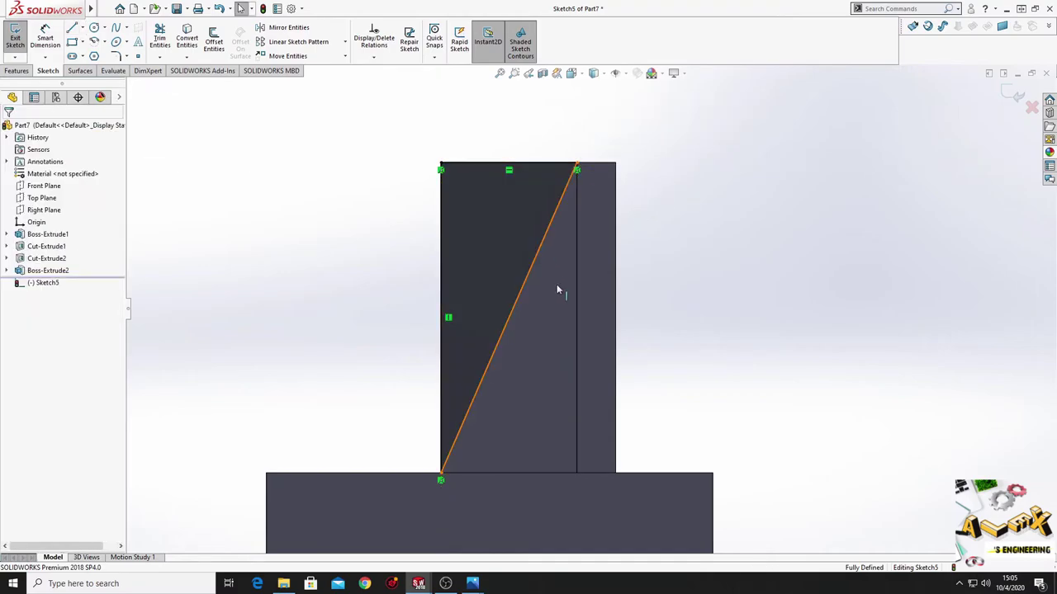
pyautogui.click(557, 290)
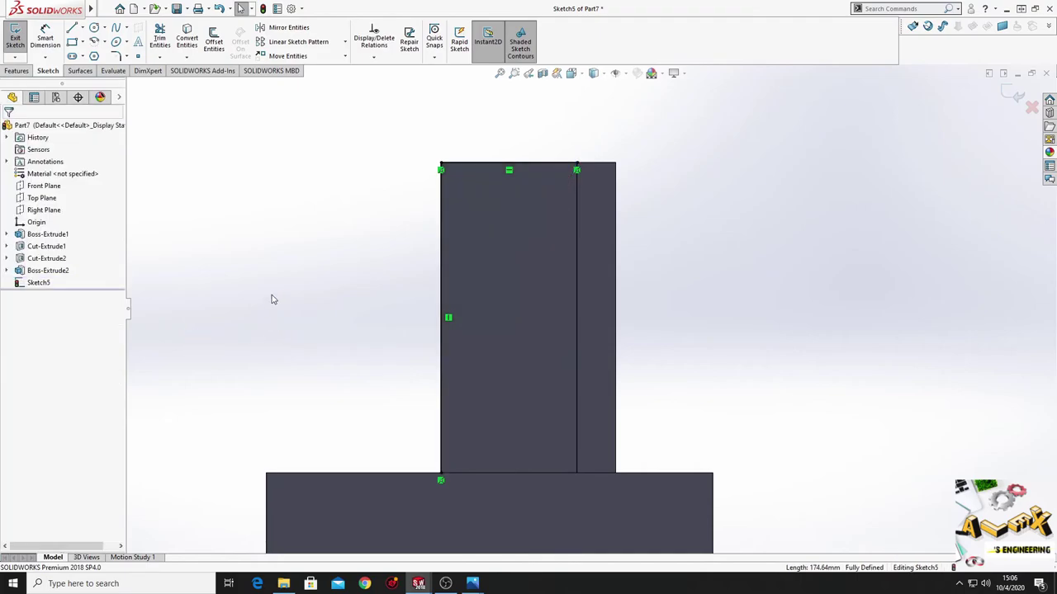
# - Redraw the gusset edge: a short vertical from the top-right corner, then a diagonal to bottom-left
pyautogui.click(71, 27)
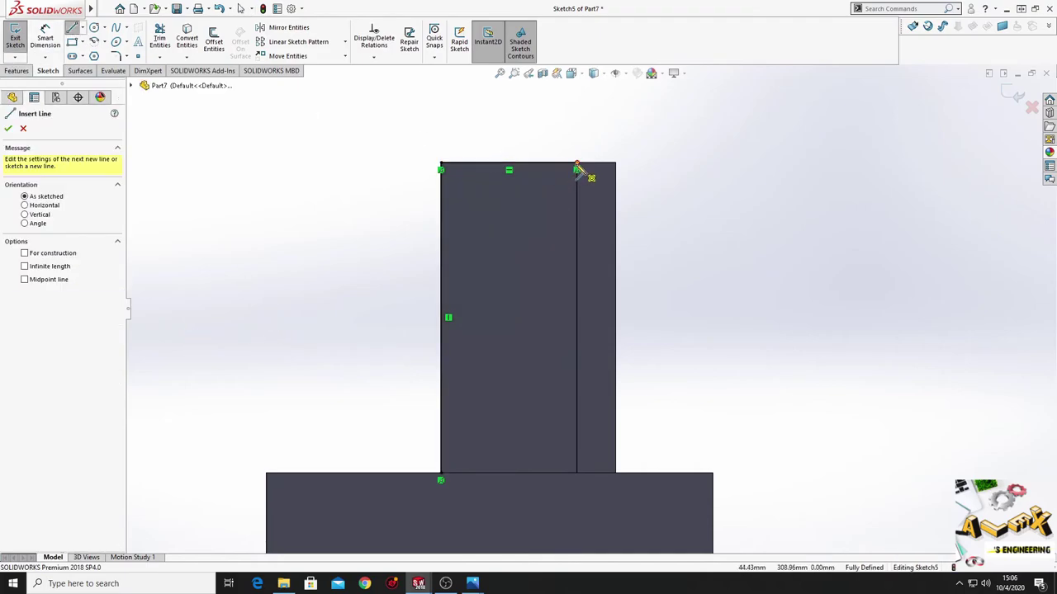
pyautogui.click(577, 169)
pyautogui.click(577, 250)
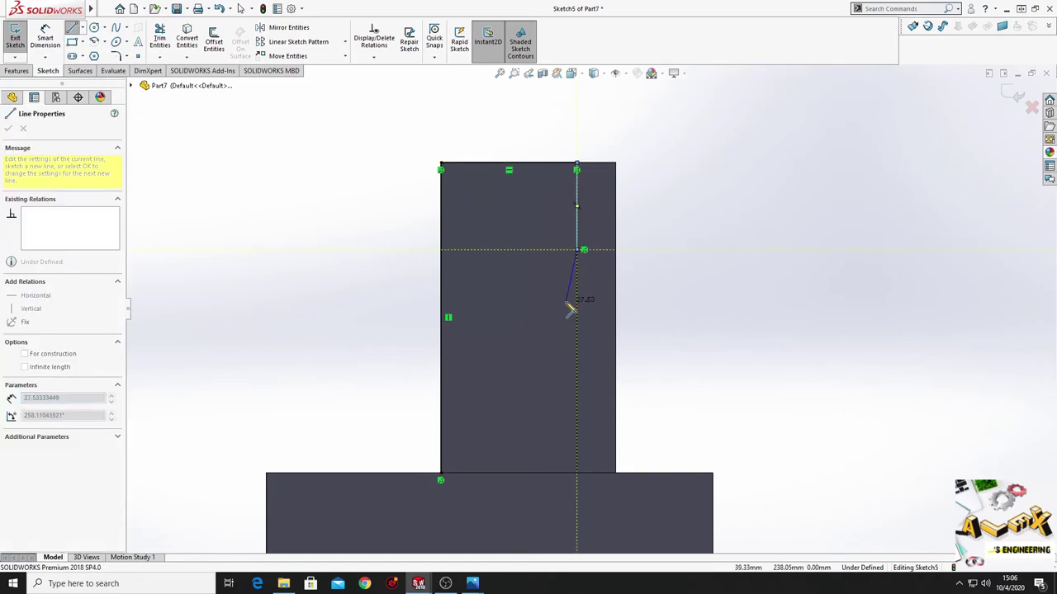
pyautogui.click(442, 478)
pyautogui.rightClick(745, 314)
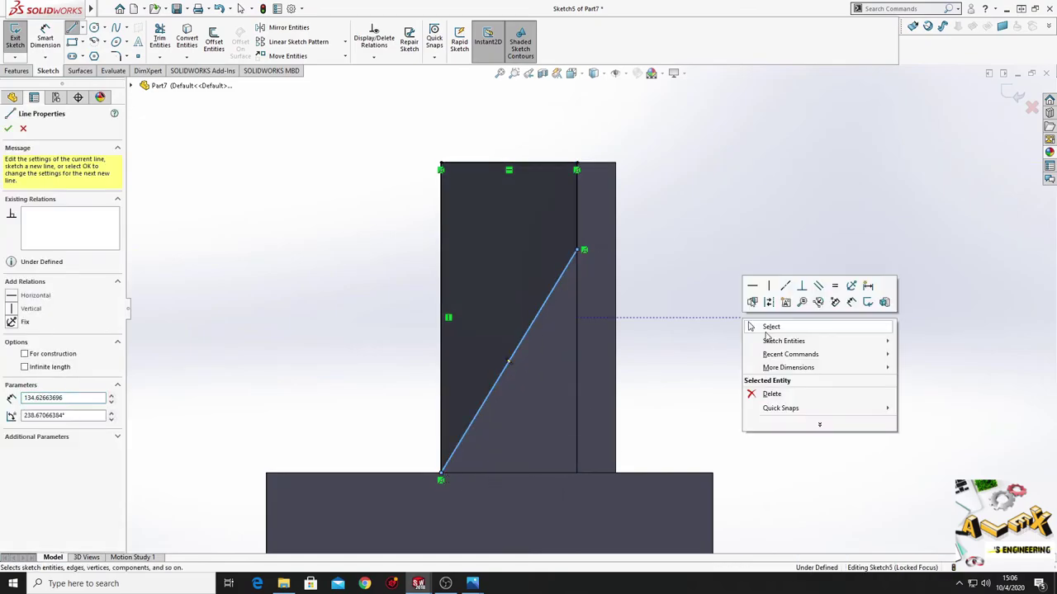
pyautogui.click(765, 327)
# - Dimension the gusset's upper end 100 mm above the upright's bottom edge
pyautogui.click(51, 47)
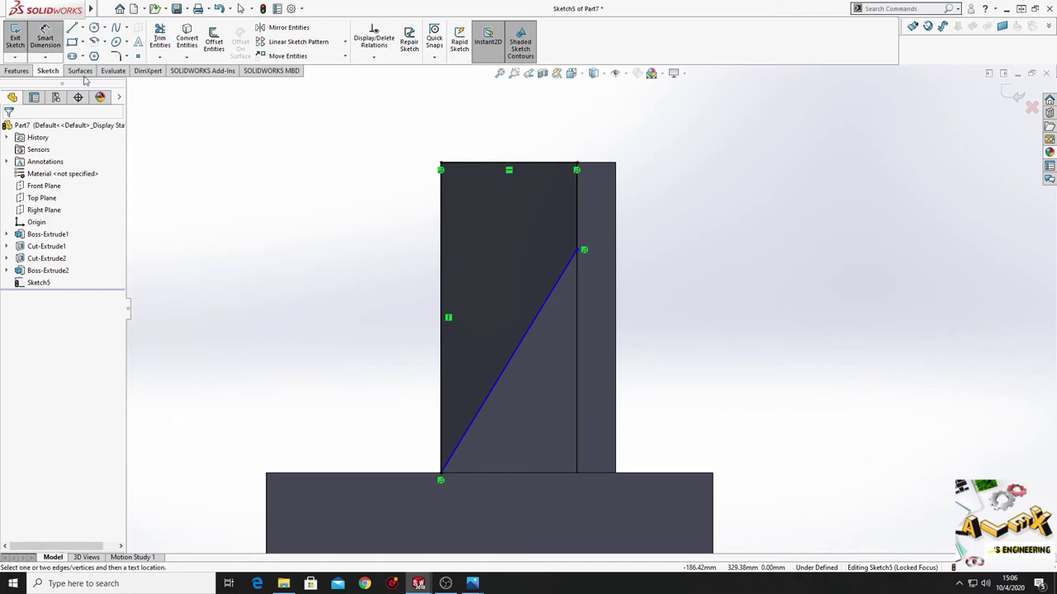
pyautogui.click(578, 251)
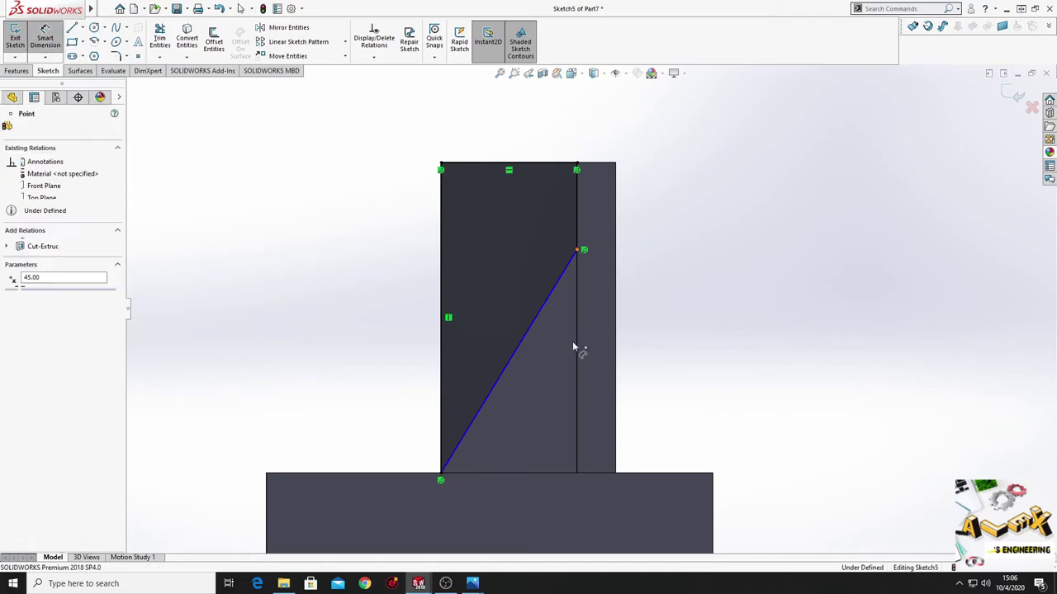
pyautogui.click(565, 474)
pyautogui.click(565, 419)
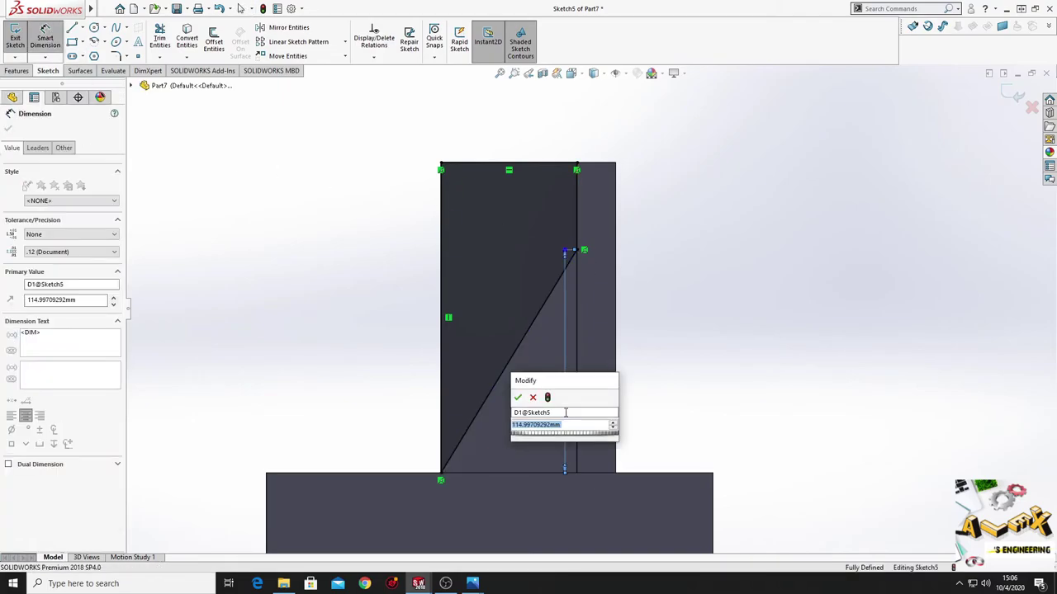
pyautogui.write('1')
pyautogui.press('Return')
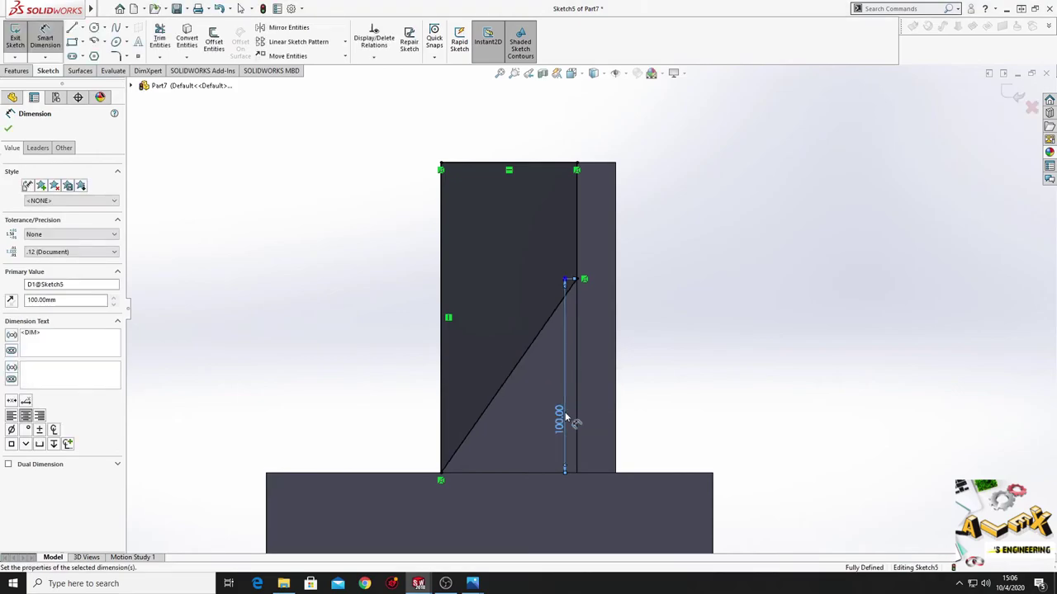
pyautogui.rightClick(757, 324)
pyautogui.click(760, 324)
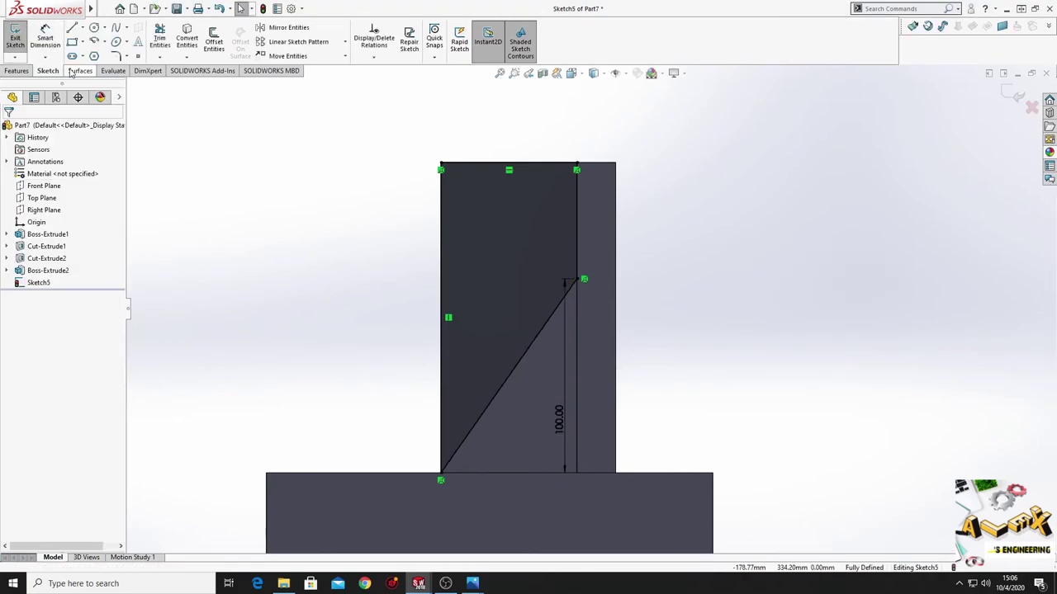
pyautogui.click(25, 72)
# - Extrude-cut the sketch Up To Next, trimming the upright into a triangular gusset
pyautogui.click(163, 41)
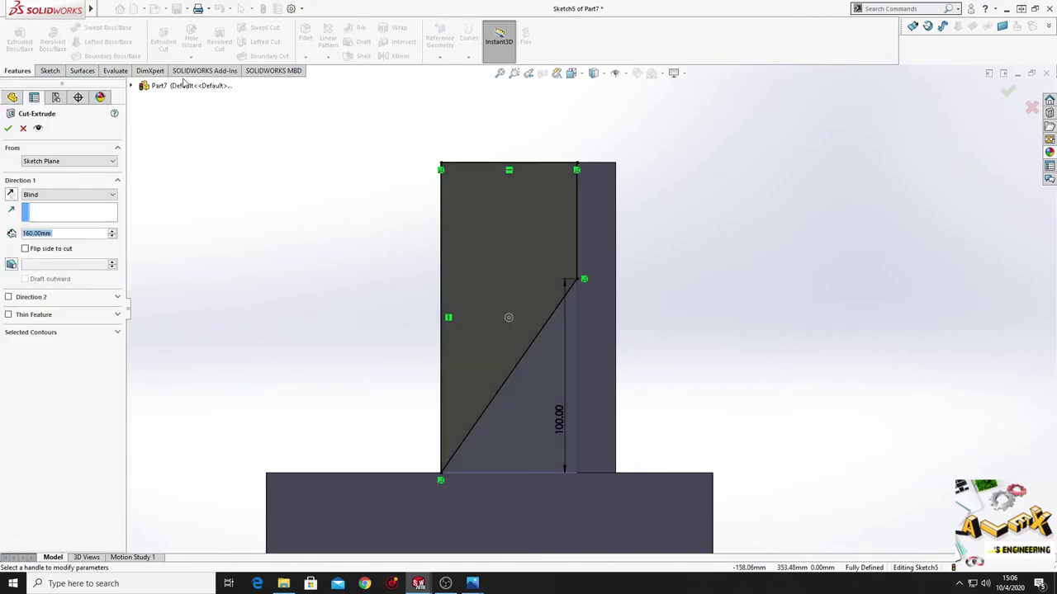
pyautogui.click(57, 194)
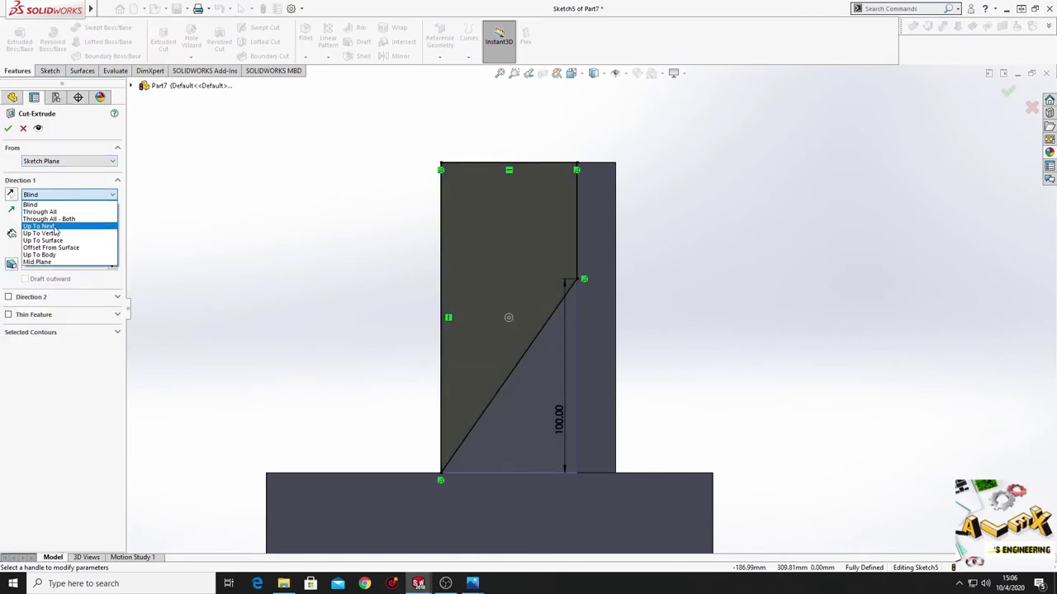
pyautogui.click(50, 227)
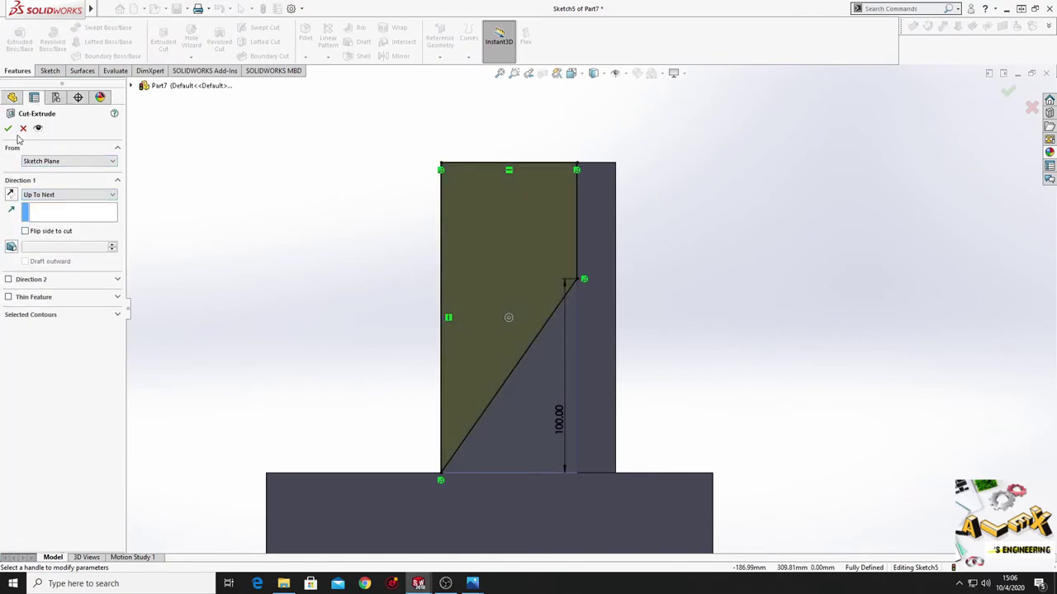
pyautogui.press('Return')
pyautogui.moveTo(722, 259)
pyautogui.mouseDown(button='middle')
pyautogui.moveTo(708, 306)
pyautogui.moveTo(713, 346)
pyautogui.moveTo(663, 330)
pyautogui.moveTo(694, 347)
pyautogui.moveTo(598, 368)
pyautogui.moveTo(554, 322)
pyautogui.moveTo(460, 352)
pyautogui.moveTo(409, 393)
pyautogui.mouseUp(button='middle')
# - Start a sketch on the upright's face and draw a circle near its top
pyautogui.click(419, 256)
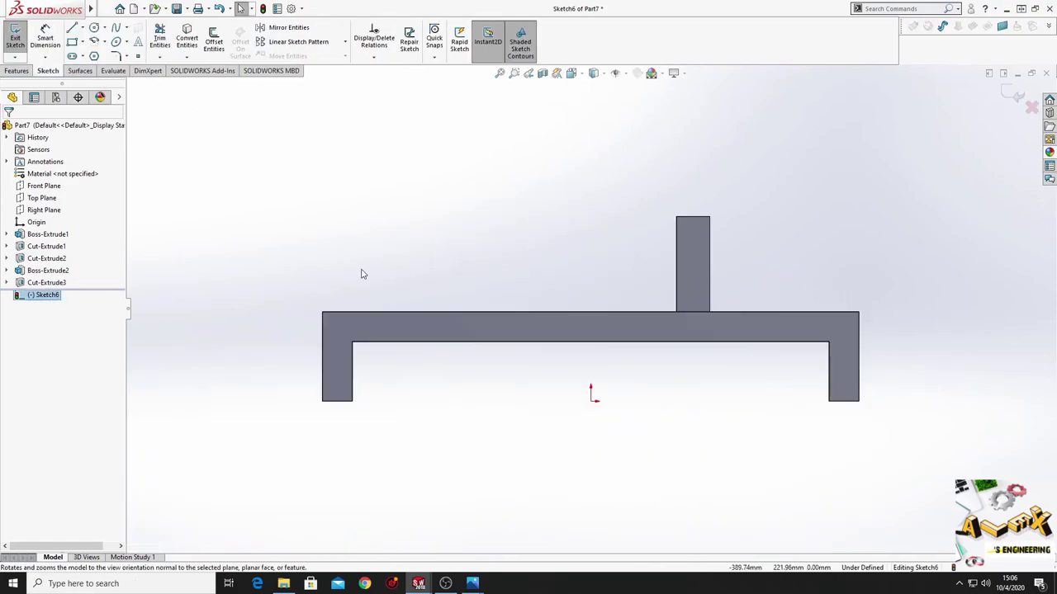
pyautogui.scroll(-3, 680, 248)
pyautogui.keyDown('ctrl'); pyautogui.moveTo(676, 251); pyautogui.dragTo(385, 209, button='middle'); pyautogui.keyUp('ctrl')
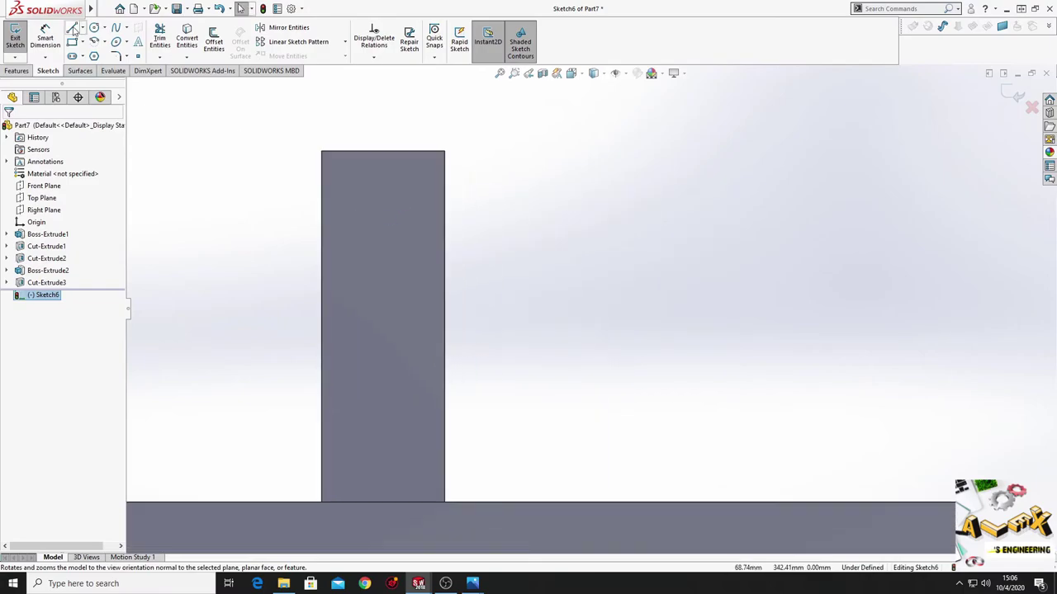
pyautogui.click(94, 27)
pyautogui.click(380, 216)
pyautogui.click(408, 241)
pyautogui.rightClick(494, 213)
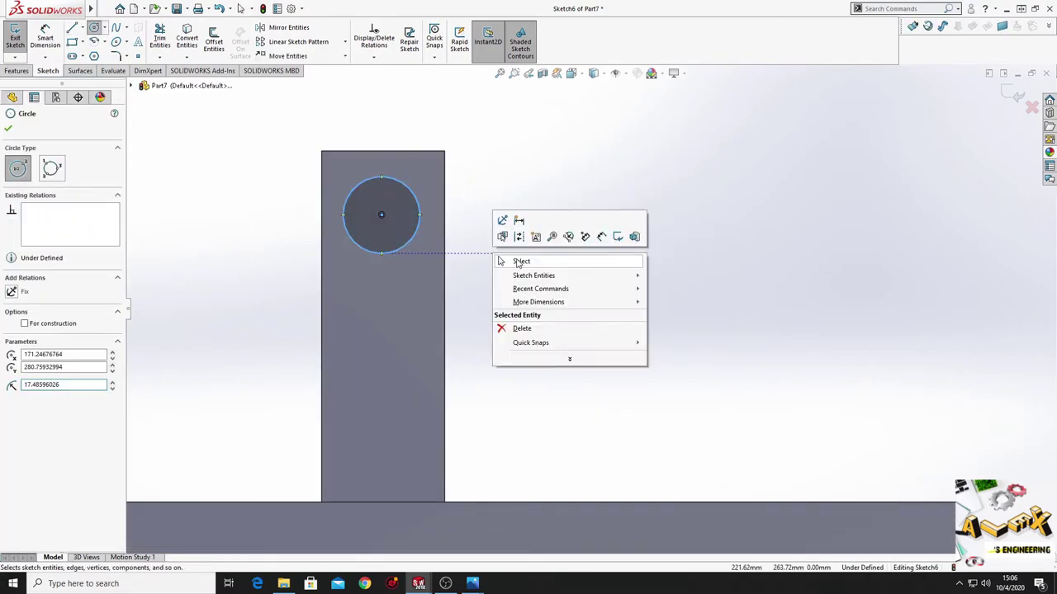
pyautogui.click(504, 259)
# - Dimension the circle to 30 mm diameter with its centre 135 mm above the base edge
pyautogui.click(44, 41)
pyautogui.click(357, 181)
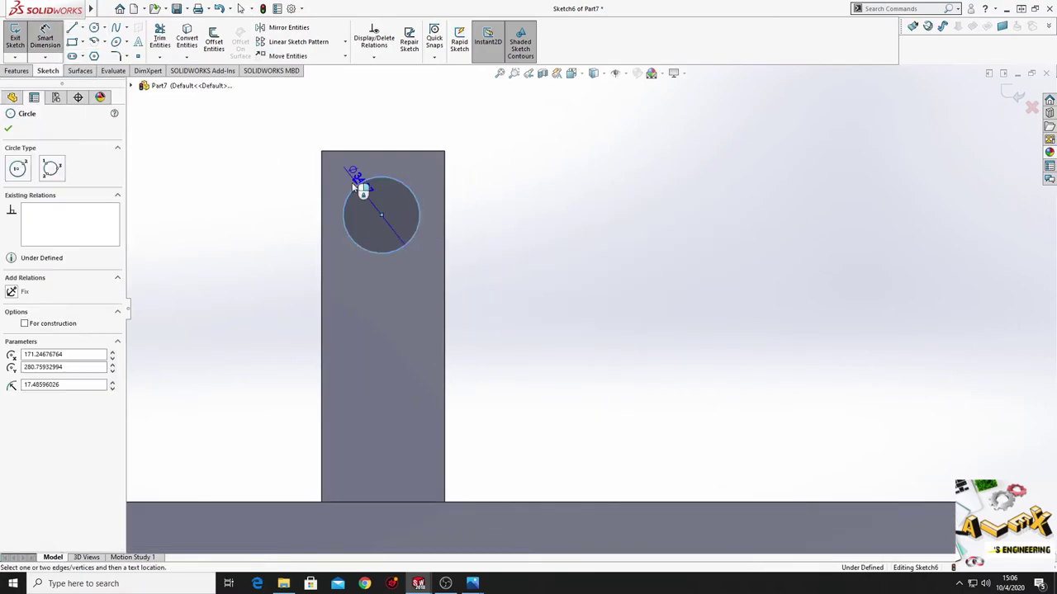
pyautogui.click(247, 182)
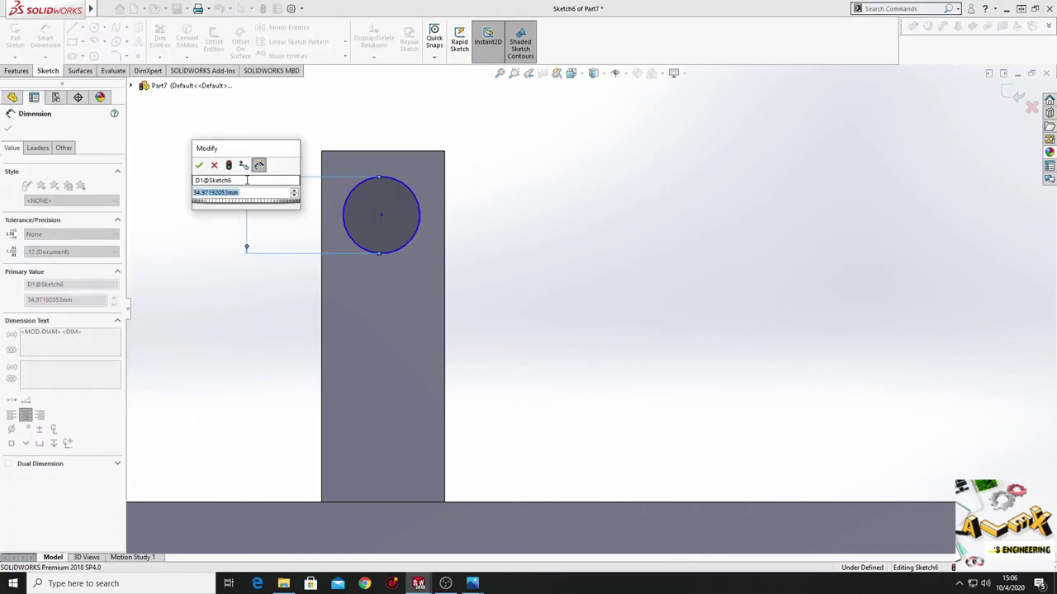
pyautogui.write('30')
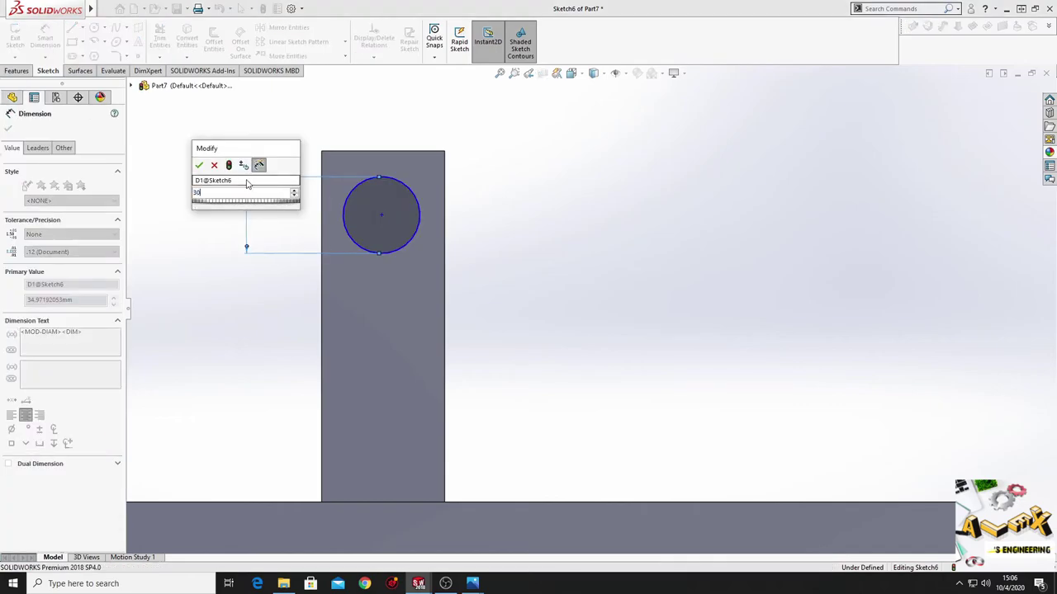
pyautogui.press('Return')
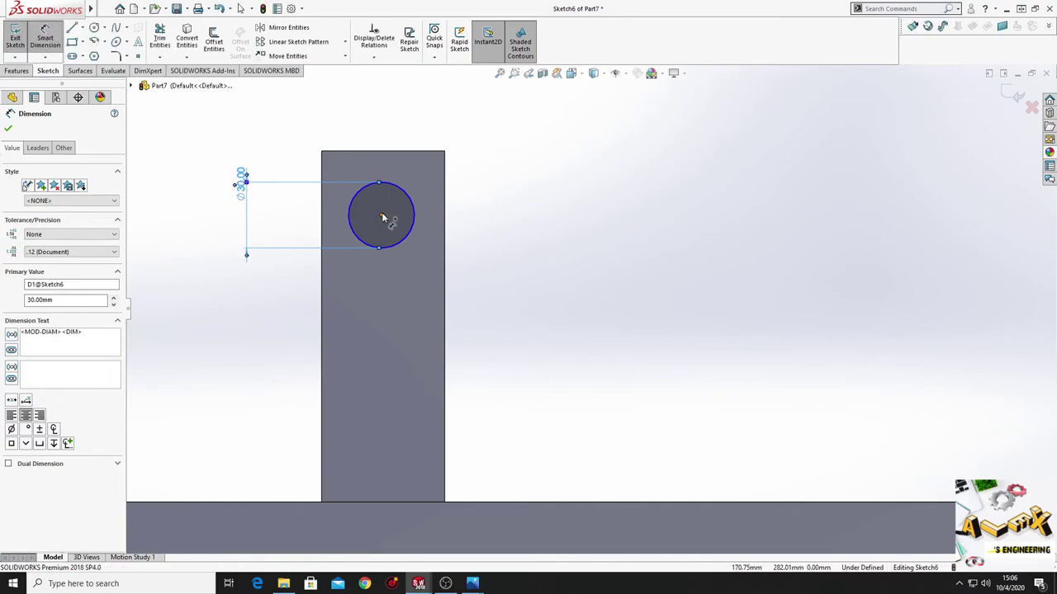
pyautogui.click(381, 216)
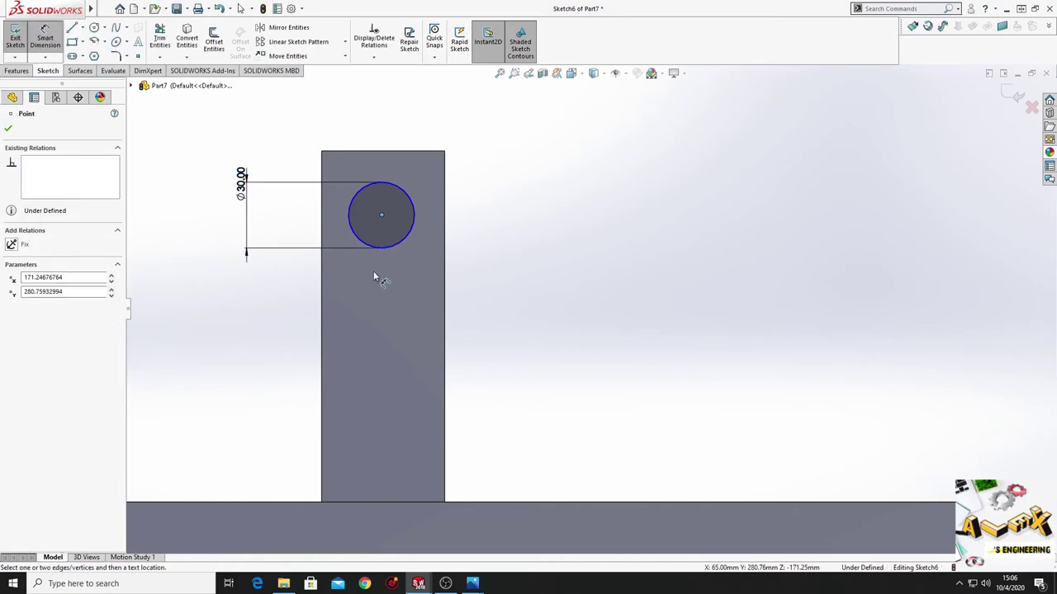
pyautogui.click(390, 502)
pyautogui.click(517, 369)
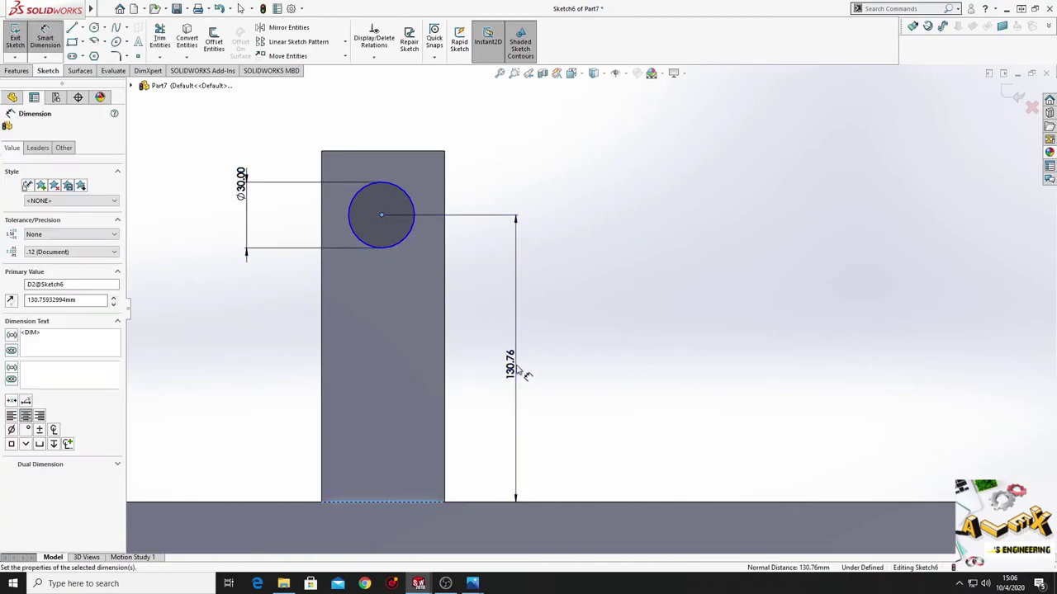
pyautogui.write('135')
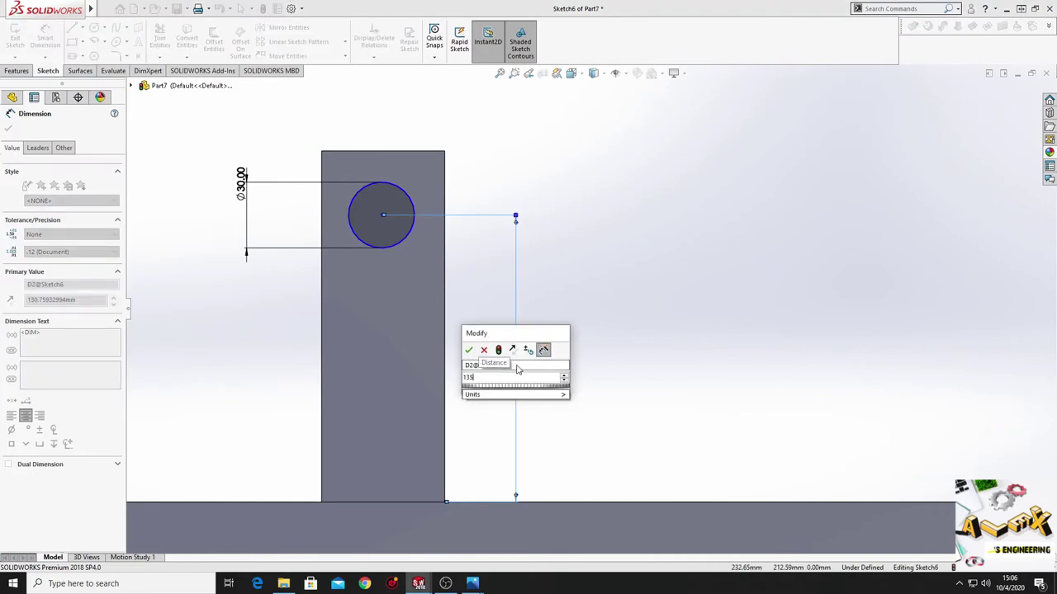
pyautogui.press('Return')
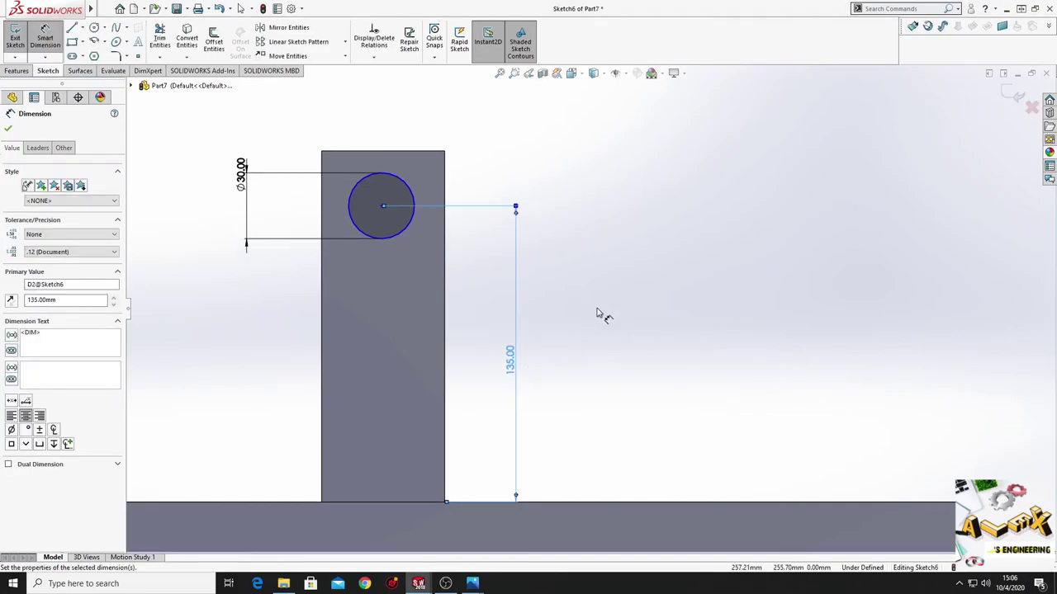
pyautogui.rightClick(600, 315)
pyautogui.click(578, 300)
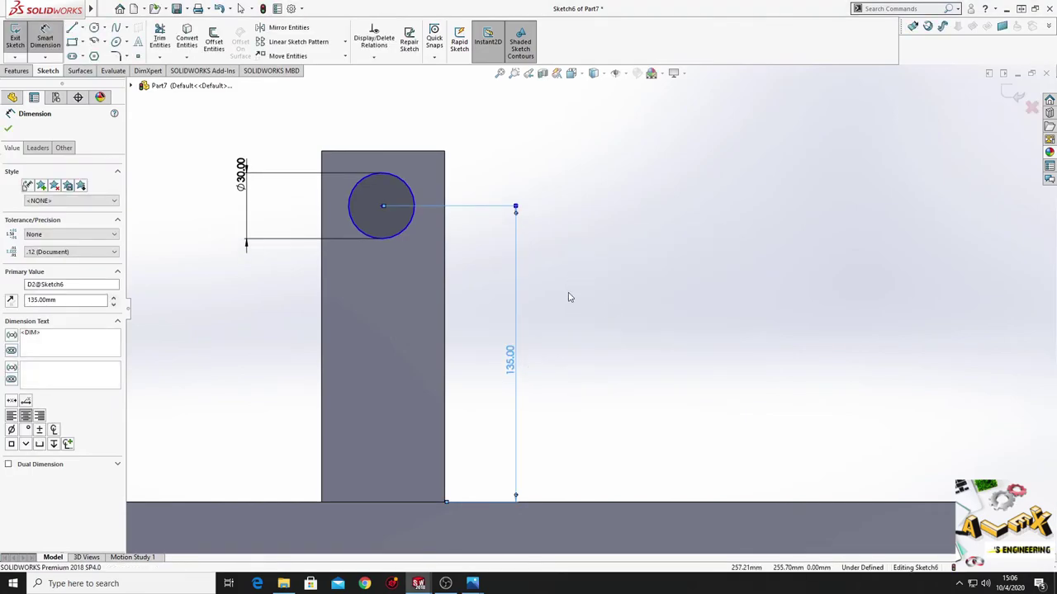
# - Align the circle's centre vertically with the midpoint of the upright's top edge
pyautogui.click(381, 205)
pyautogui.keyDown('ctrl'); pyautogui.click(383, 153); pyautogui.keyUp('ctrl')
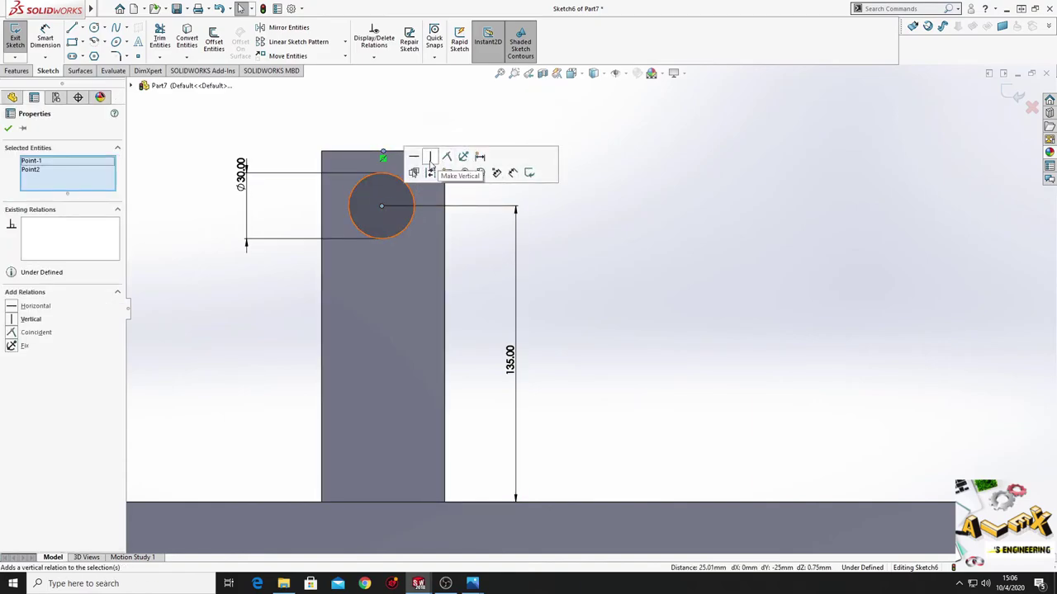
pyautogui.click(430, 160)
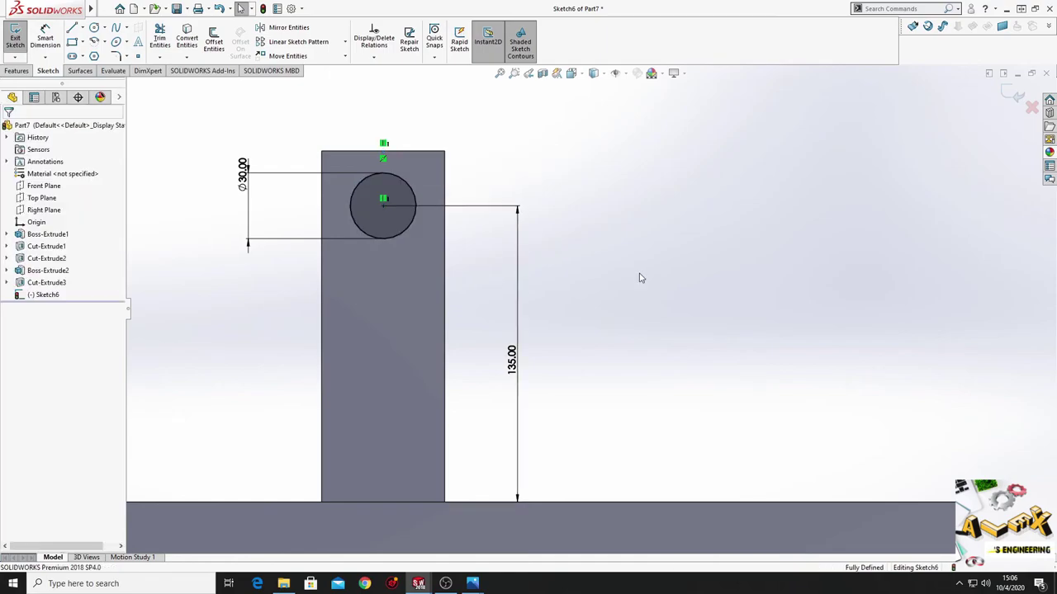
pyautogui.click(12, 72)
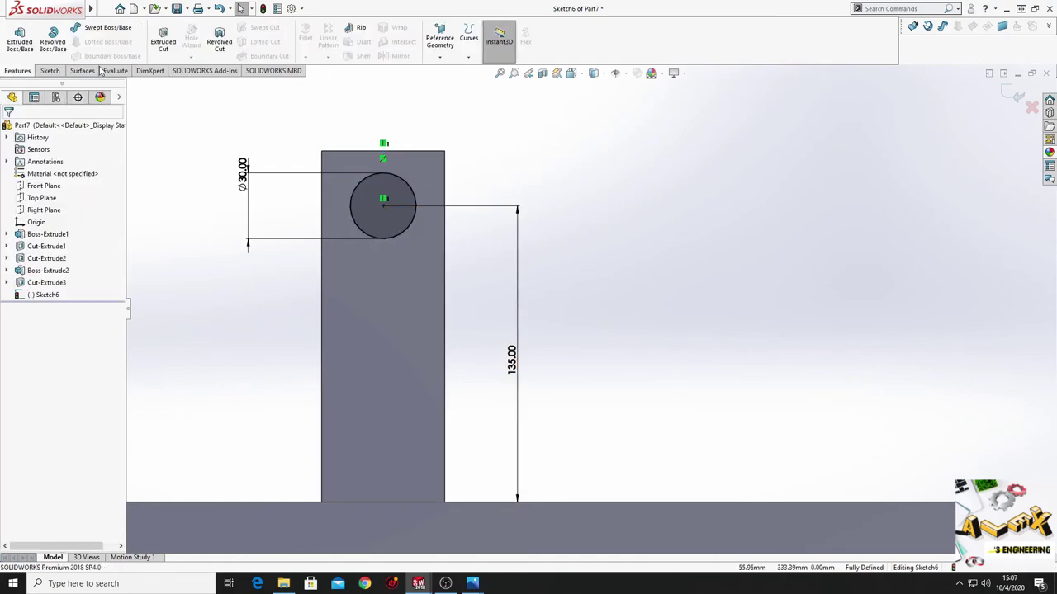
# - Extrude-cut the 30 mm circle Up To Next to pierce the upright as Cut-Extrude4
pyautogui.click(164, 39)
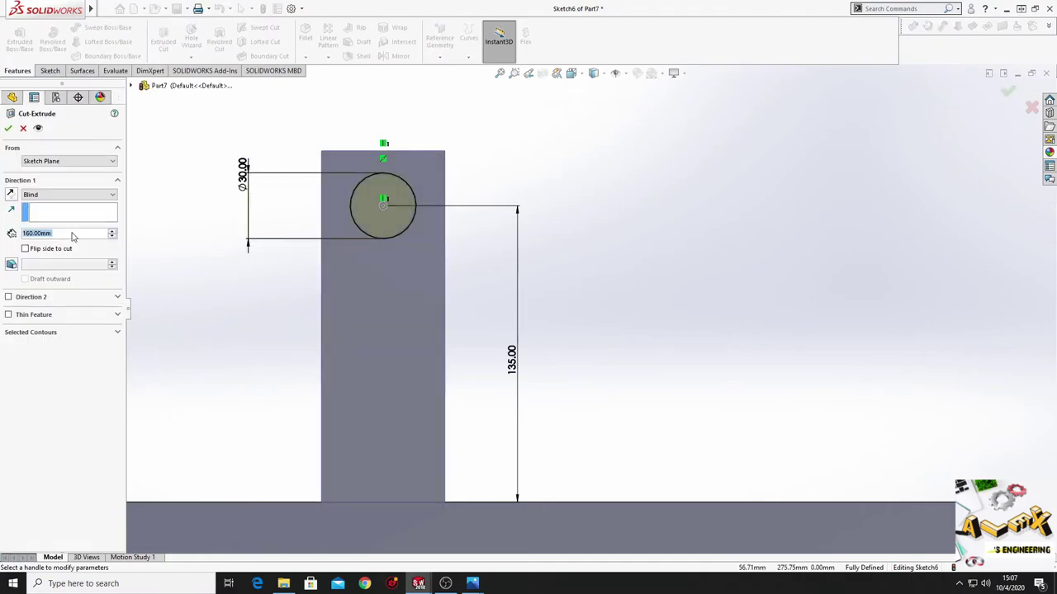
pyautogui.click(58, 196)
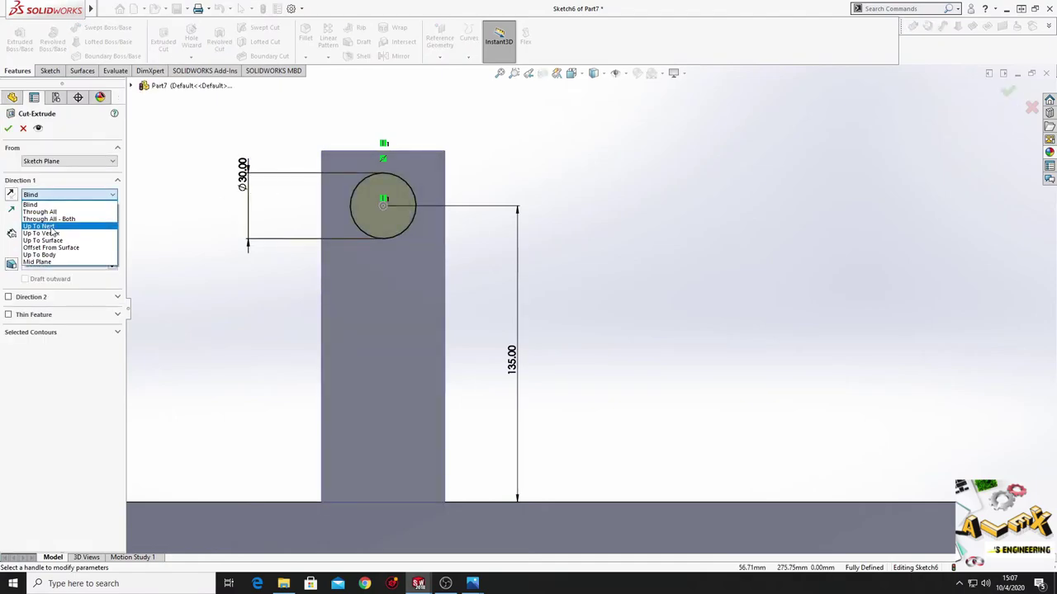
pyautogui.click(49, 226)
pyautogui.click(8, 128)
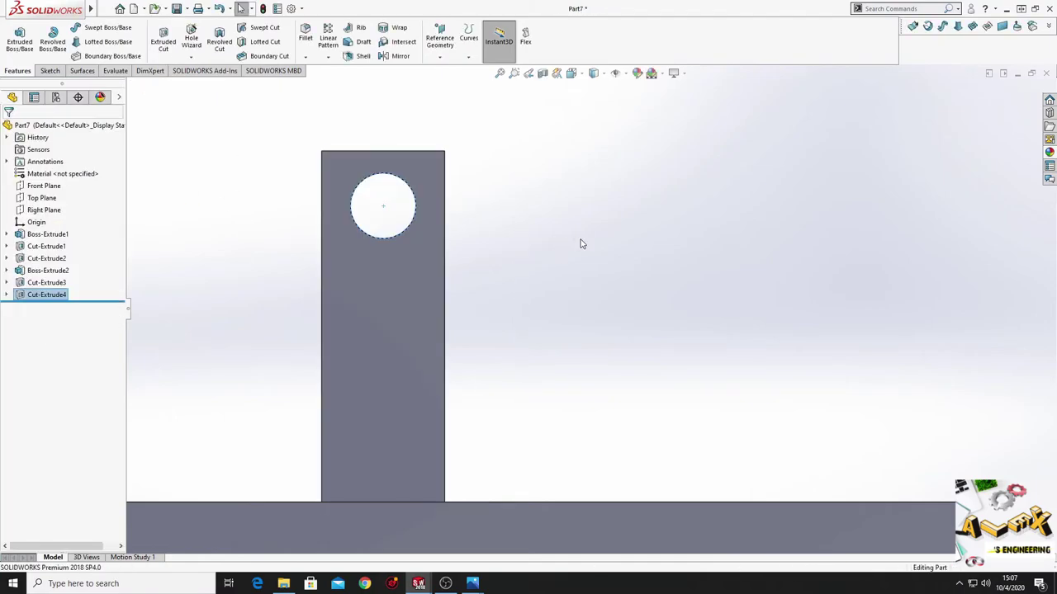
pyautogui.scroll(3, 481, 295)
pyautogui.moveTo(481, 295)
pyautogui.mouseDown(button='middle')
pyautogui.moveTo(547, 329)
pyautogui.moveTo(509, 373)
pyautogui.moveTo(530, 411)
pyautogui.moveTo(493, 366)
pyautogui.moveTo(518, 382)
pyautogui.moveTo(454, 457)
pyautogui.mouseUp(button='middle')
pyautogui.click(454, 457)
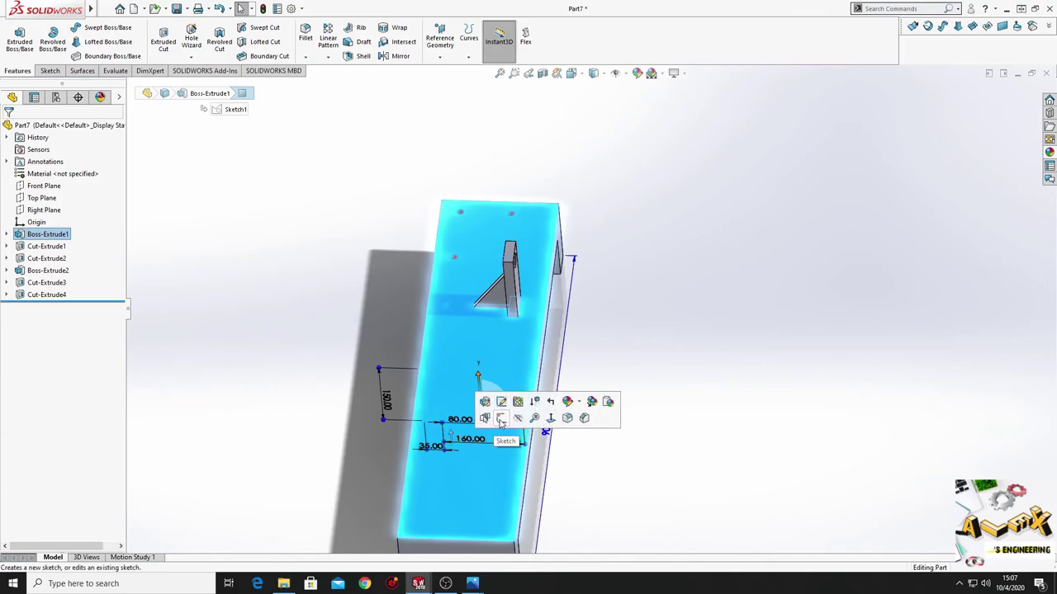
# - Start a sketch on the base face and draw the U's left side and bottom line
pyautogui.click(505, 410)
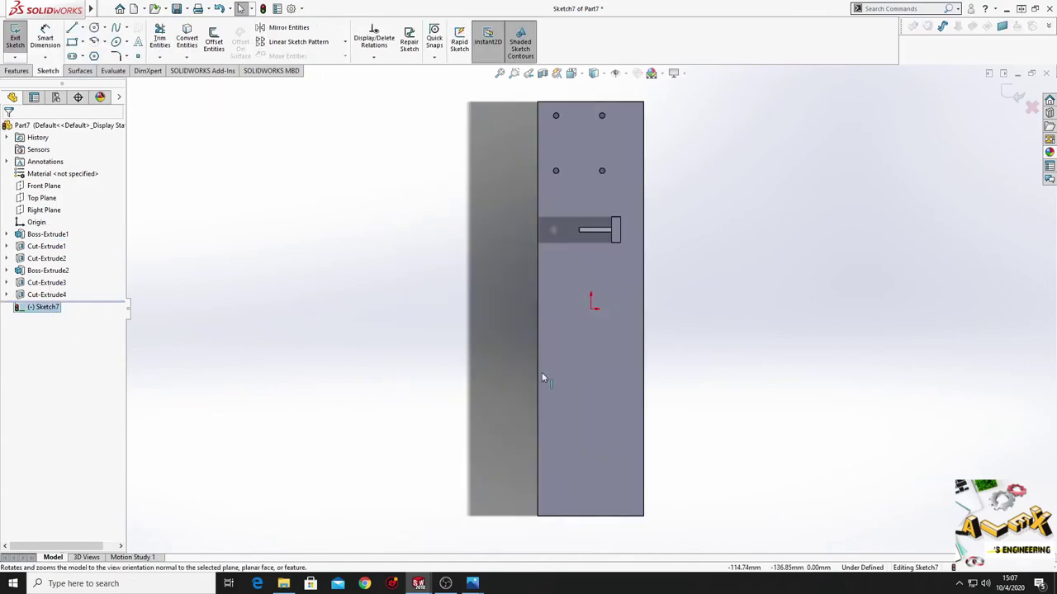
pyautogui.moveTo(542, 373)
pyautogui.keyDown('ctrl'); pyautogui.mouseDown(button='middle')
pyautogui.moveTo(299, 364)
pyautogui.moveTo(316, 322)
pyautogui.moveTo(314, 289)
pyautogui.mouseUp(button='middle'); pyautogui.keyUp('ctrl')
pyautogui.scroll(-2, 299, 365)
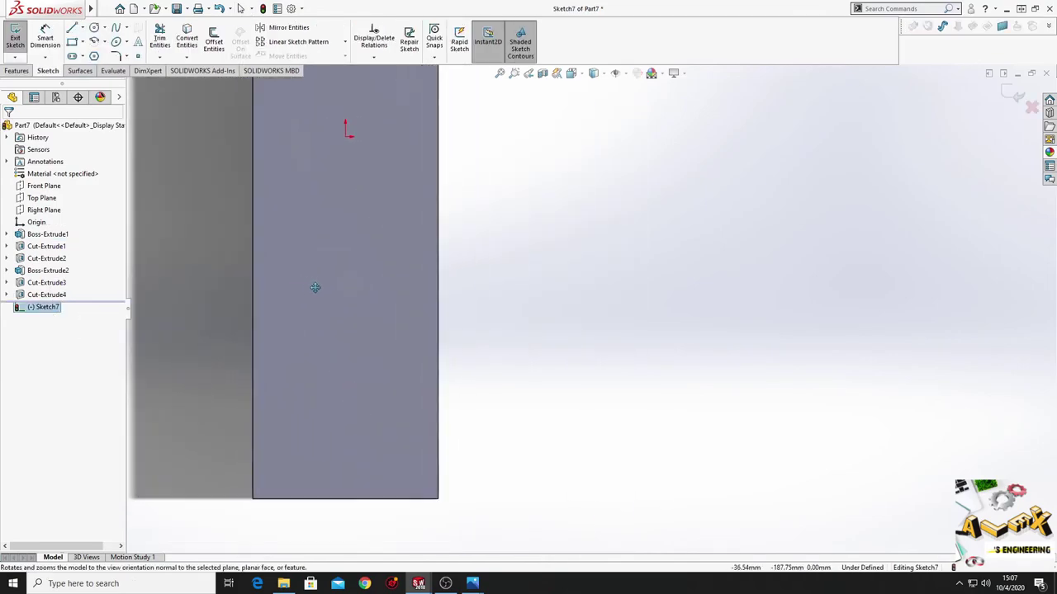
pyautogui.scroll(-1, 341, 297)
pyautogui.keyDown('ctrl'); pyautogui.moveTo(380, 317); pyautogui.dragTo(392, 292, button='middle'); pyautogui.keyUp('ctrl')
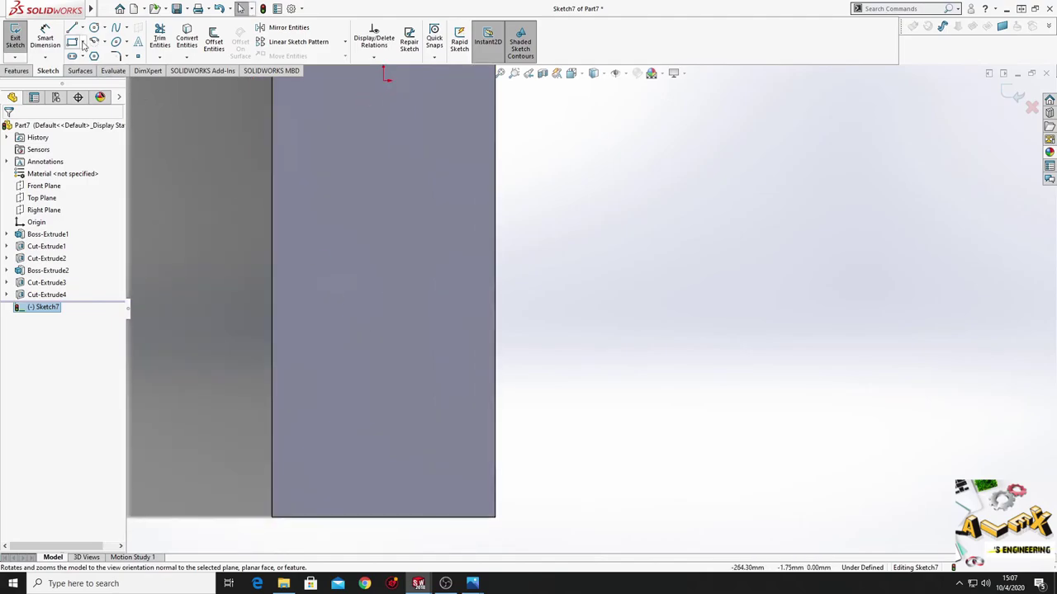
pyautogui.press('l')
pyautogui.click(306, 394)
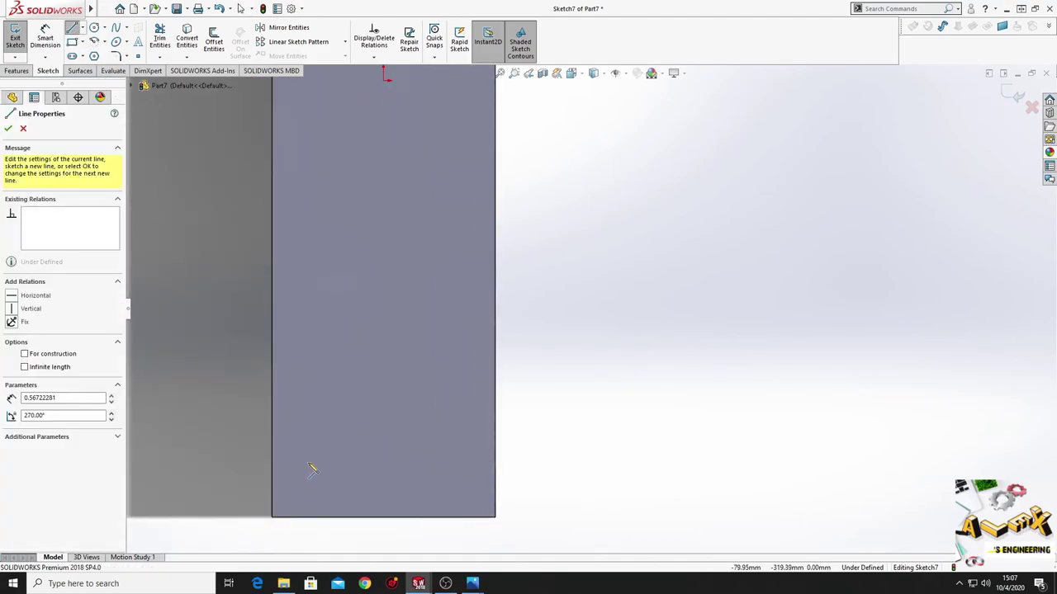
pyautogui.click(307, 496)
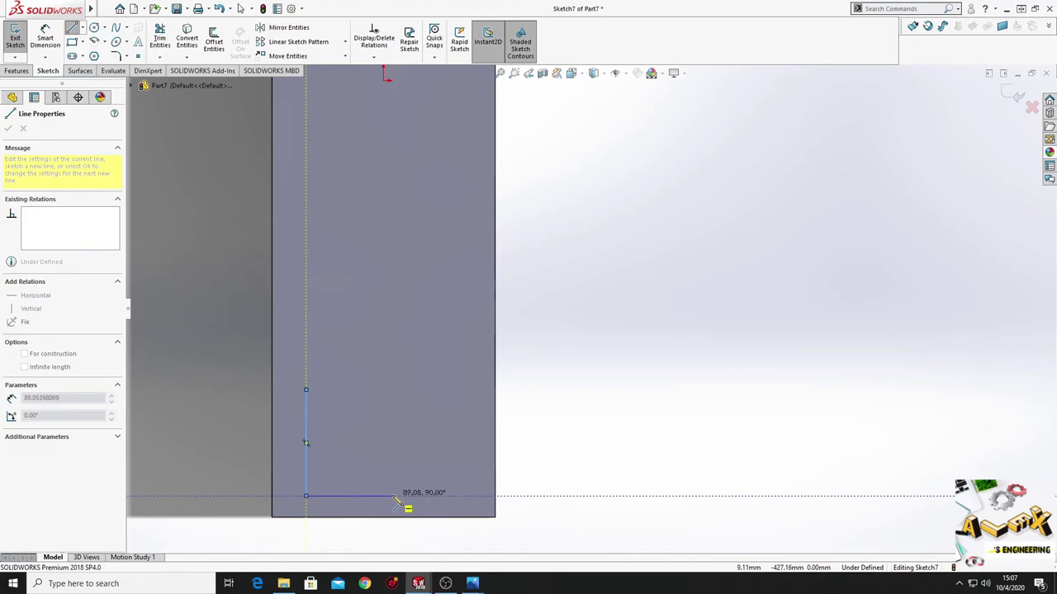
pyautogui.click(393, 497)
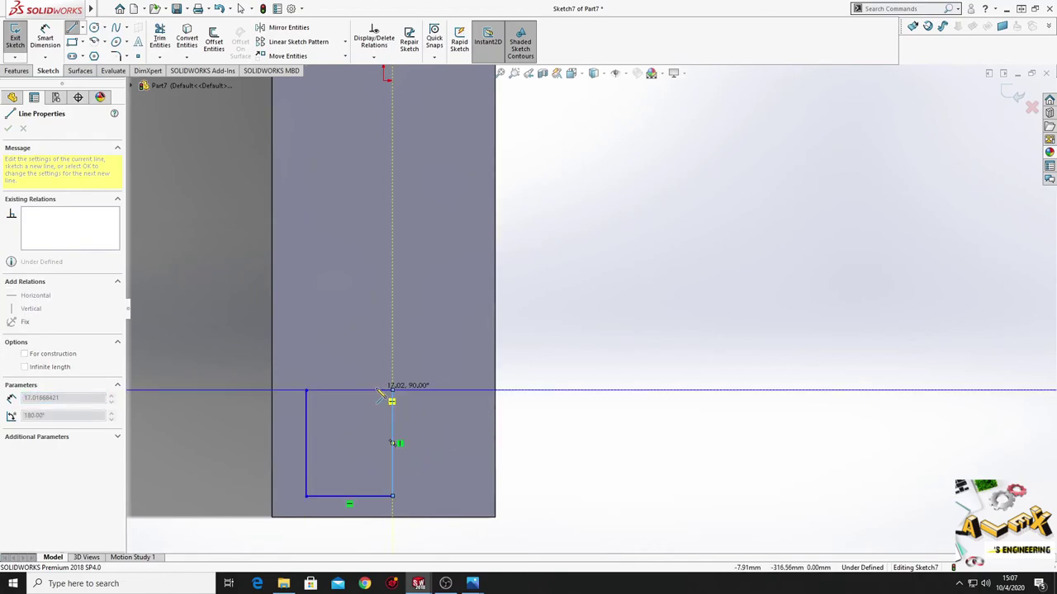
# - Complete the U outline with its right side, inner sides and inner bottom, closing the profile
pyautogui.click(392, 390)
pyautogui.click(374, 390)
pyautogui.click(374, 479)
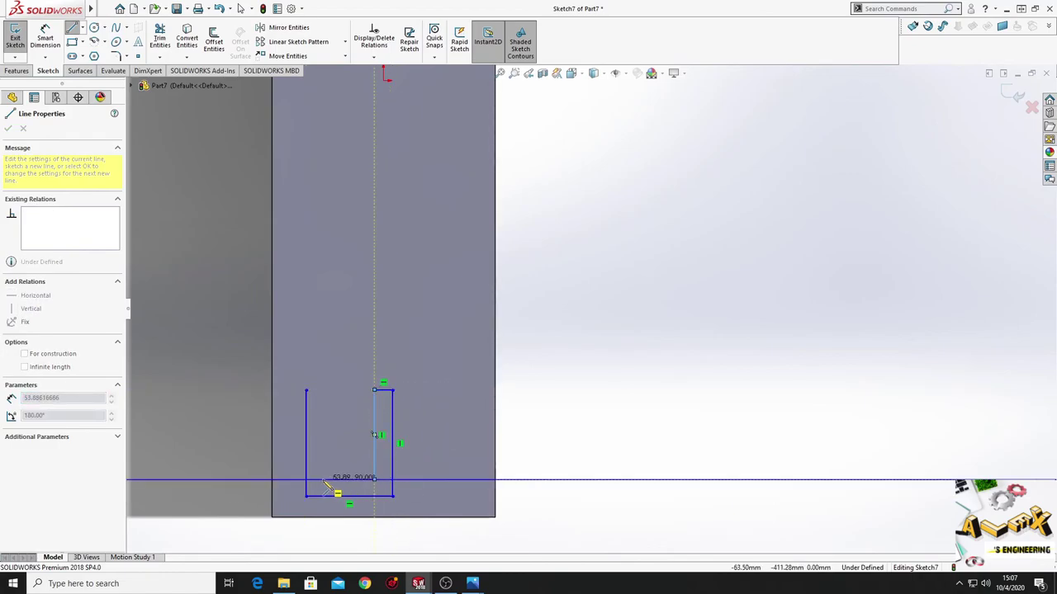
pyautogui.click(322, 479)
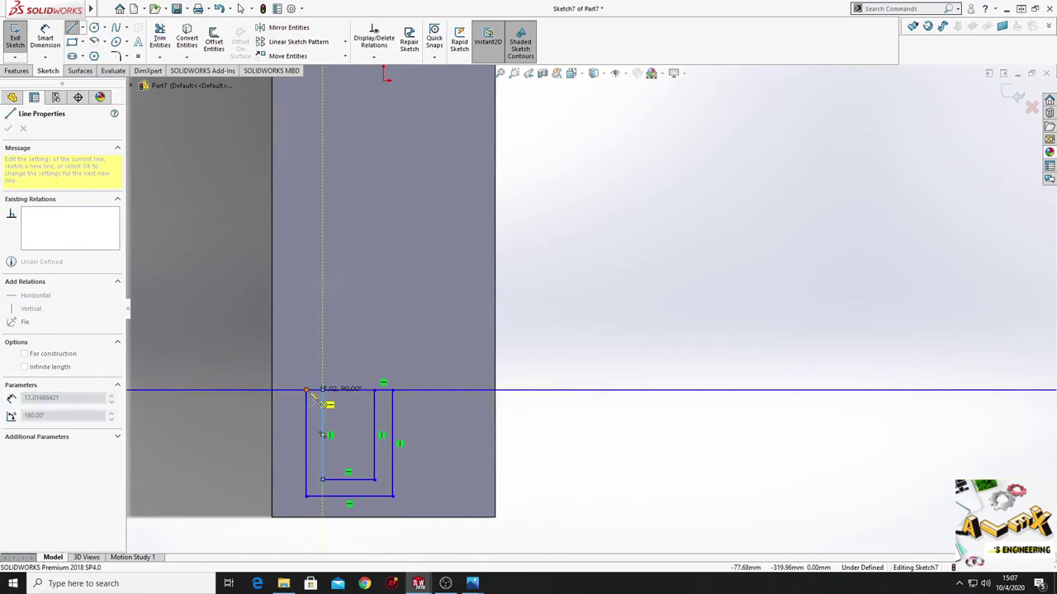
pyautogui.click(322, 389)
pyautogui.rightClick(316, 361)
pyautogui.click(307, 355)
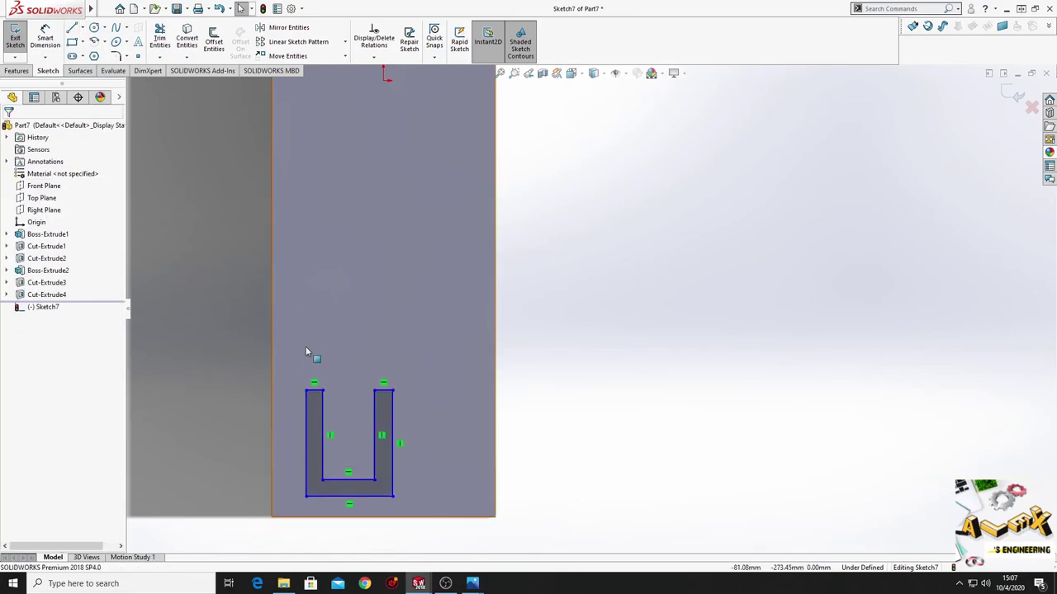
# - Make the U's two top end lines equal and its two inner sides equal
pyautogui.click(314, 390)
pyautogui.keyDown('ctrl'); pyautogui.click(383, 389); pyautogui.keyUp('ctrl')
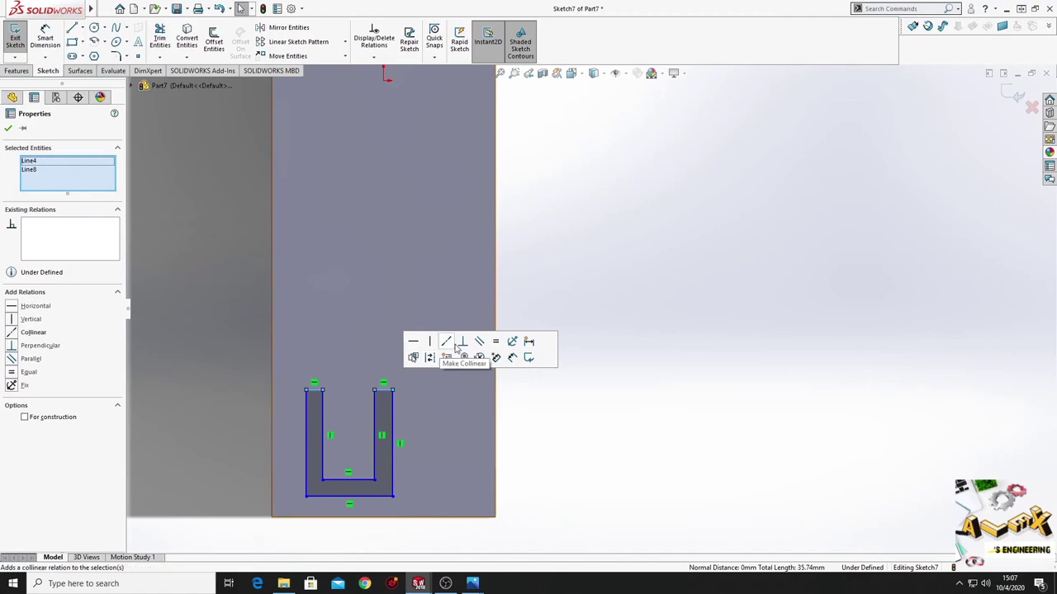
pyautogui.click(495, 341)
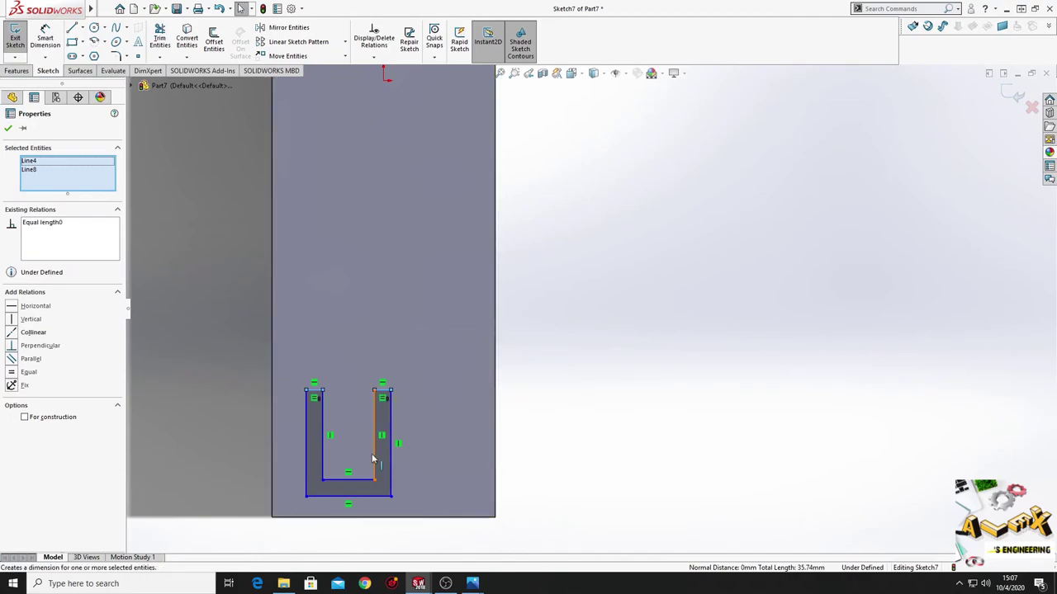
pyautogui.click(372, 453)
pyautogui.keyDown('ctrl'); pyautogui.click(323, 461); pyautogui.keyUp('ctrl')
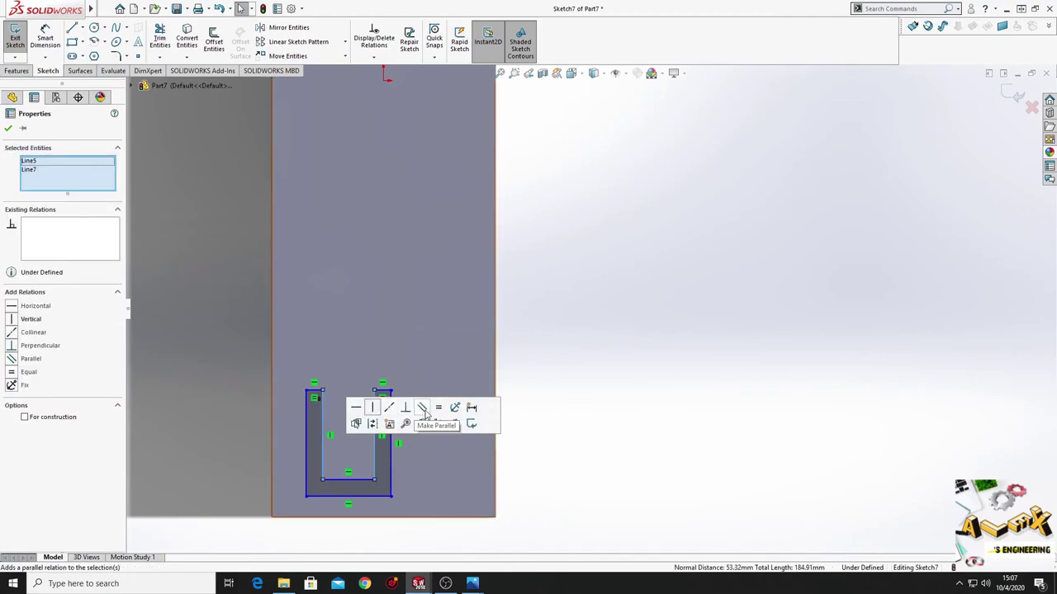
pyautogui.click(439, 407)
pyautogui.click(523, 434)
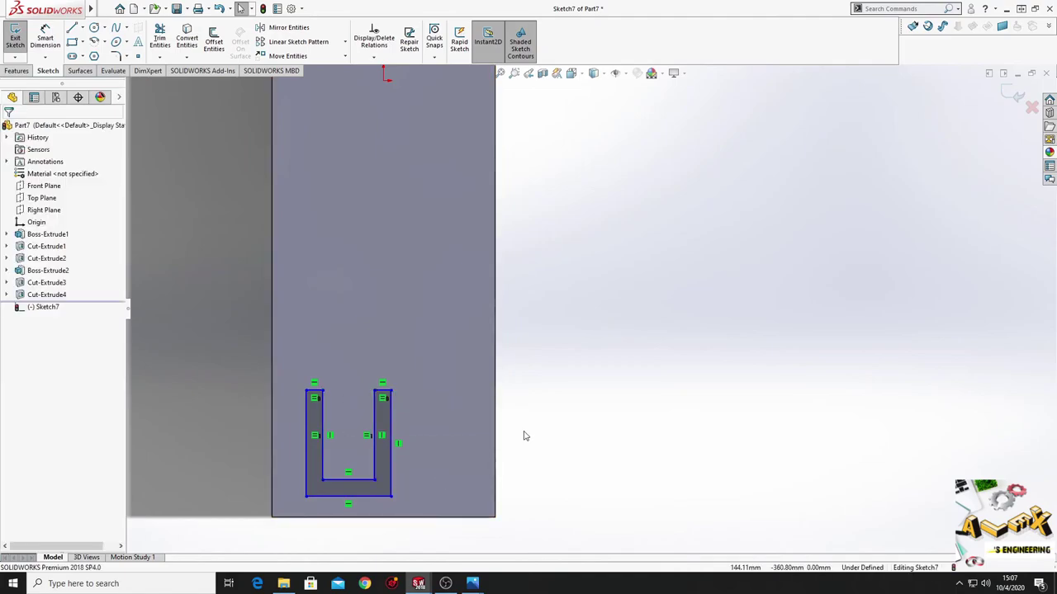
pyautogui.scroll(-2, 432, 427)
pyautogui.keyDown('ctrl'); pyautogui.moveTo(432, 427); pyautogui.dragTo(458, 408, button='middle'); pyautogui.keyUp('ctrl')
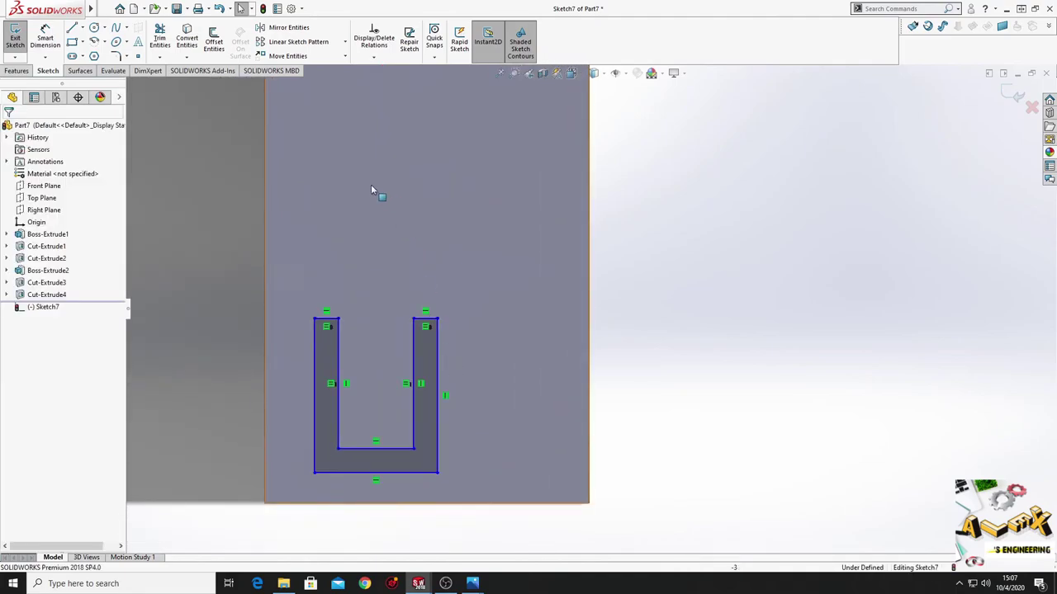
# - Dimension the U's base thickness at 20 mm and its right-side height at 170 mm
pyautogui.click(45, 39)
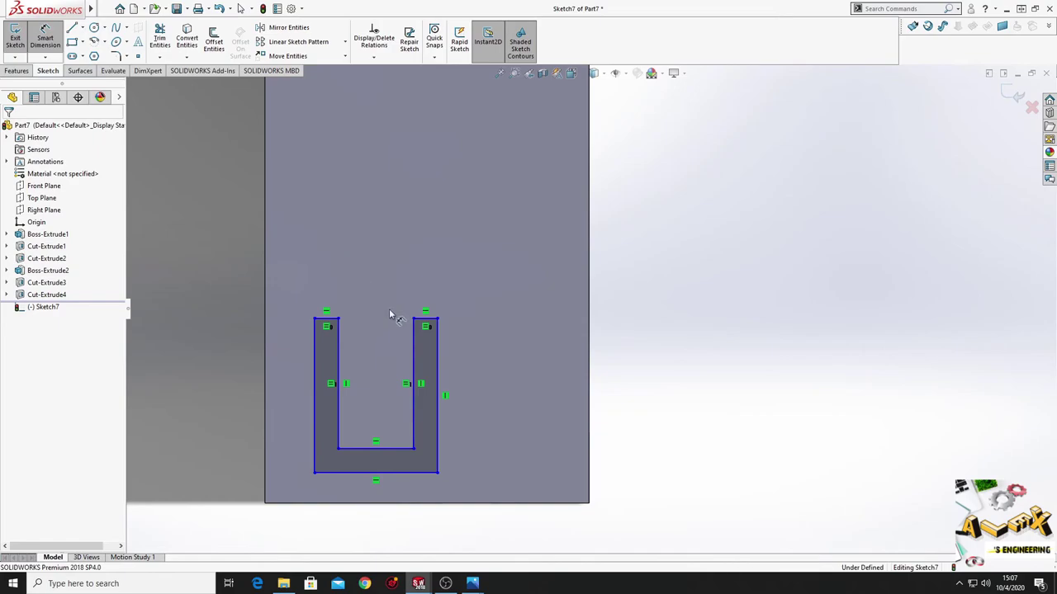
pyautogui.keyDown('ctrl'); pyautogui.moveTo(418, 385); pyautogui.dragTo(418, 333, button='middle'); pyautogui.keyUp('ctrl')
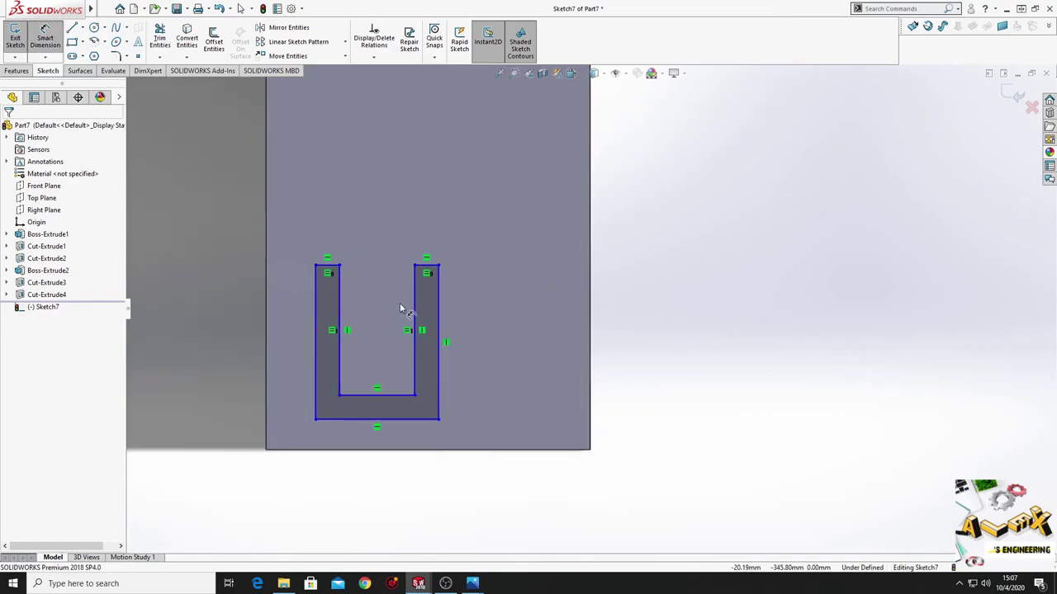
pyautogui.click(393, 405)
pyautogui.click(396, 408)
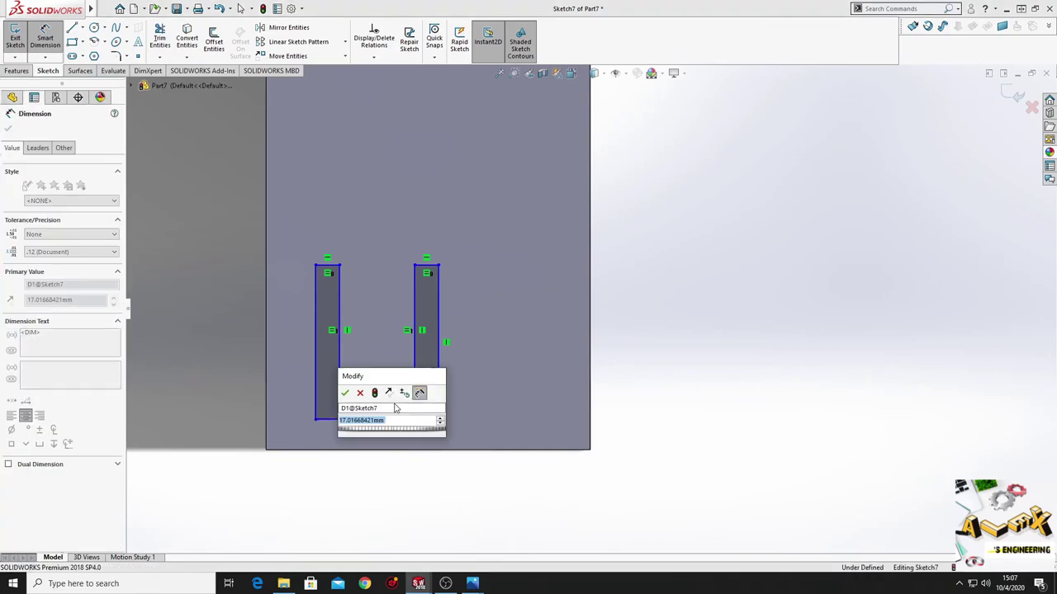
pyautogui.write('20')
pyautogui.press('Return')
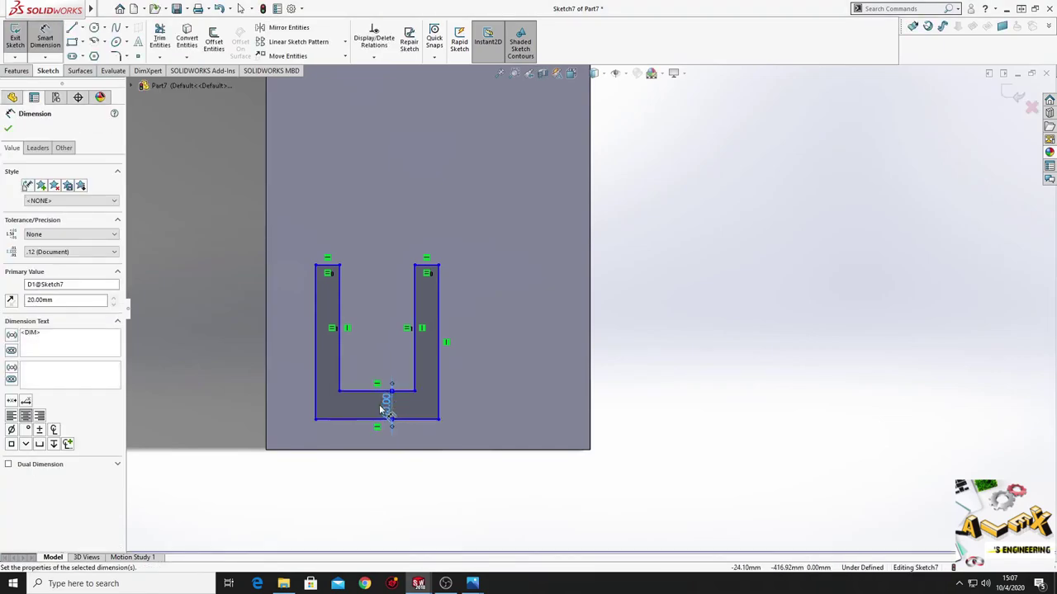
pyautogui.click(379, 420)
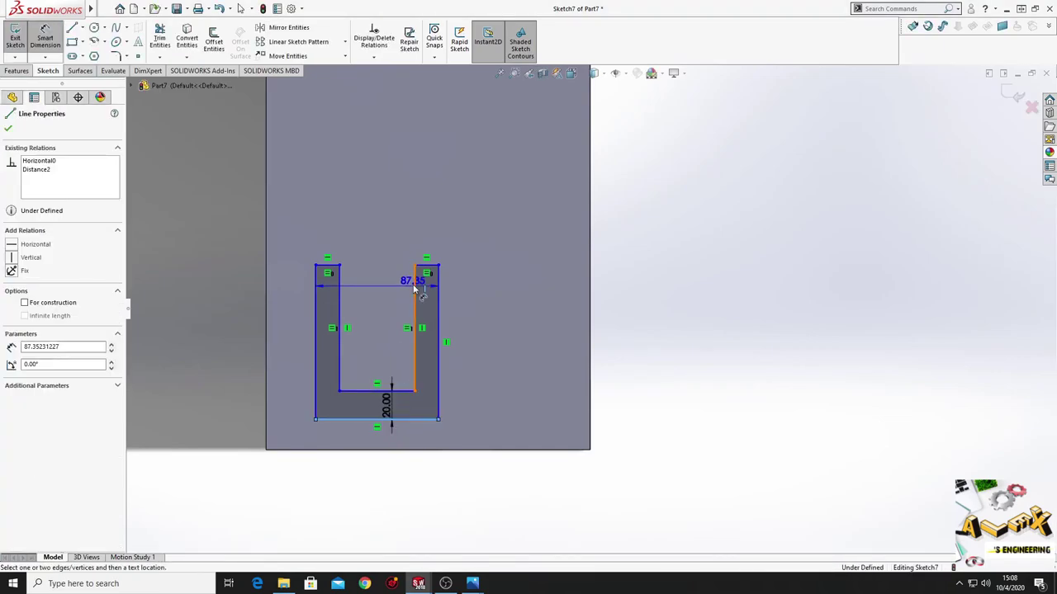
pyautogui.click(477, 320)
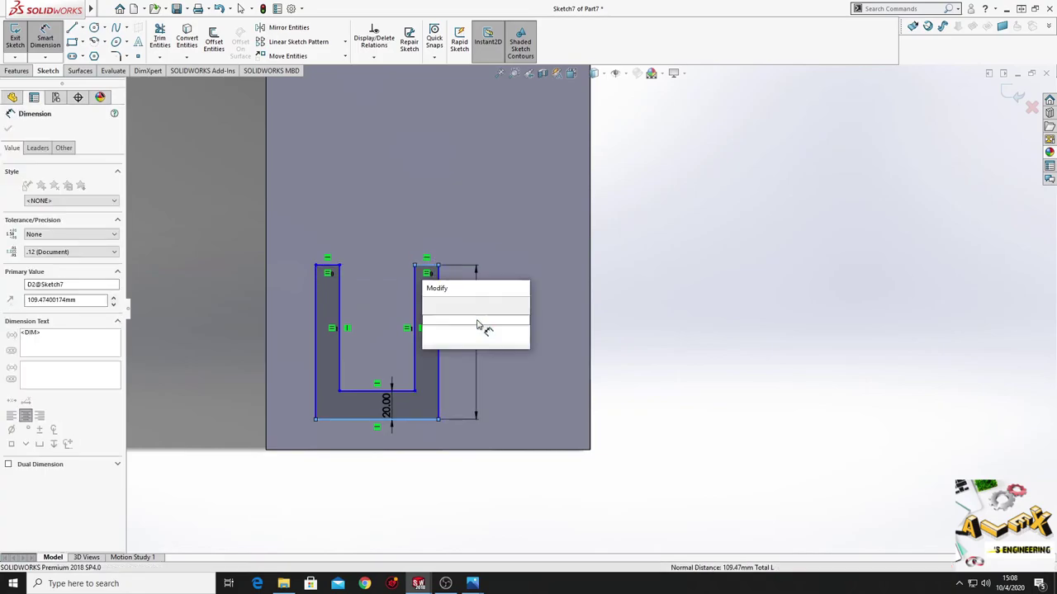
pyautogui.write('170')
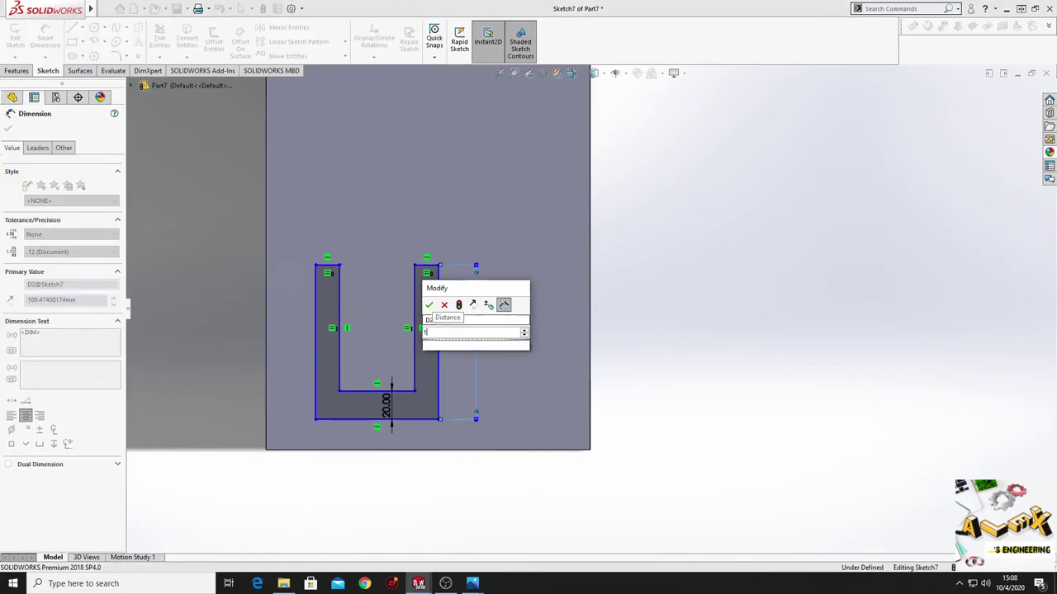
pyautogui.press('Return')
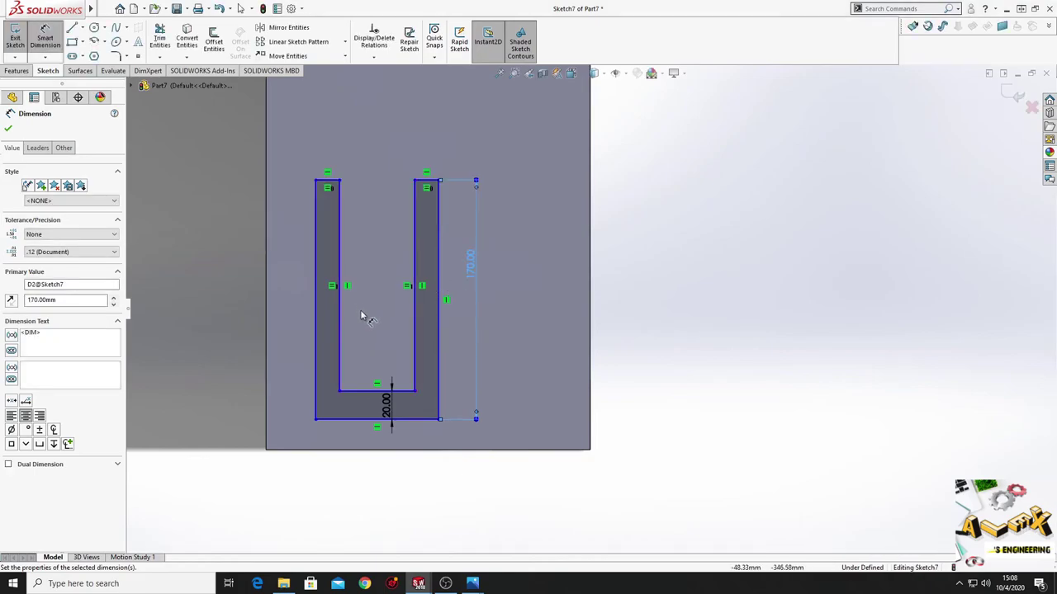
# - Locate the U 54 mm from the part's bottom edge and 30 mm from its left edge
pyautogui.click(361, 425)
pyautogui.click(363, 450)
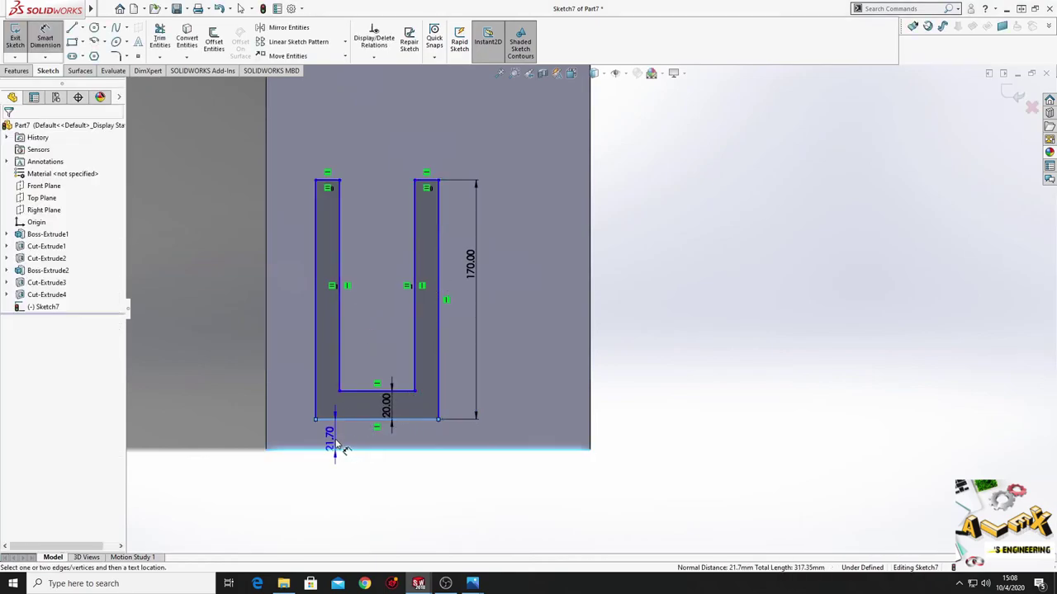
pyautogui.click(336, 443)
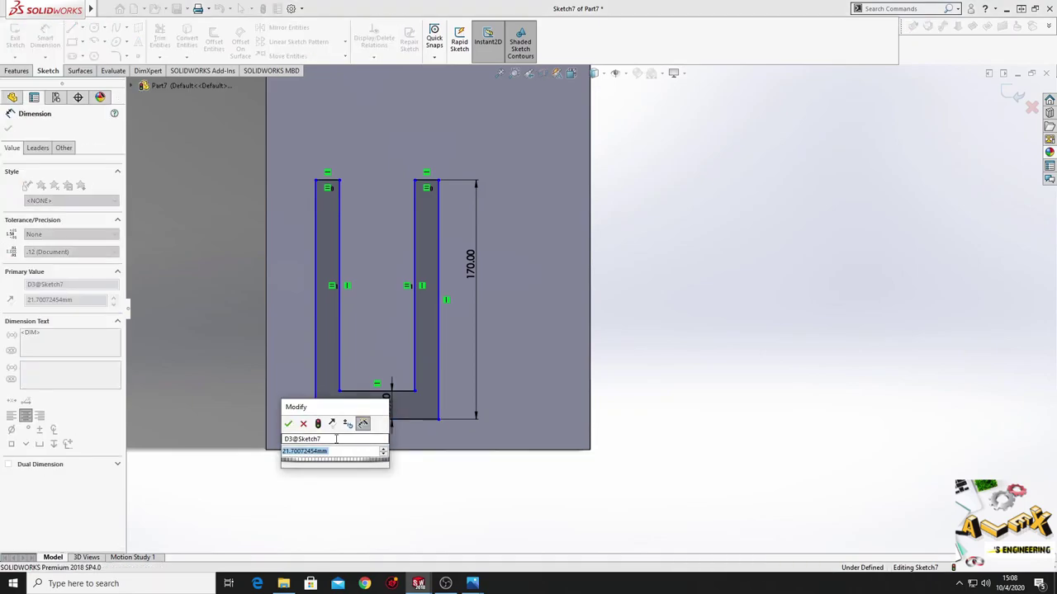
pyautogui.write('54')
pyautogui.press('Return')
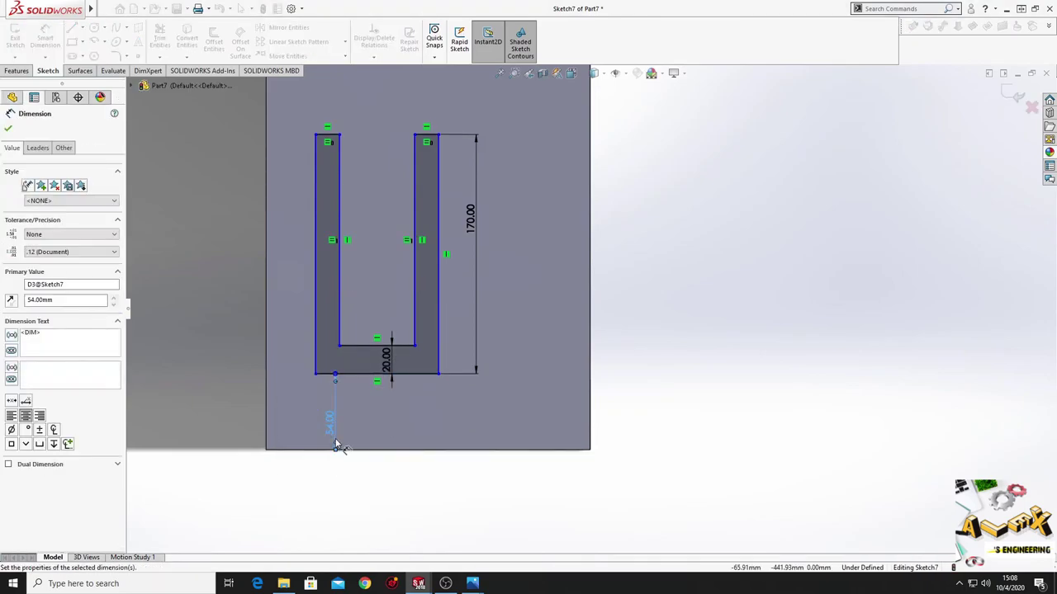
pyautogui.click(327, 378)
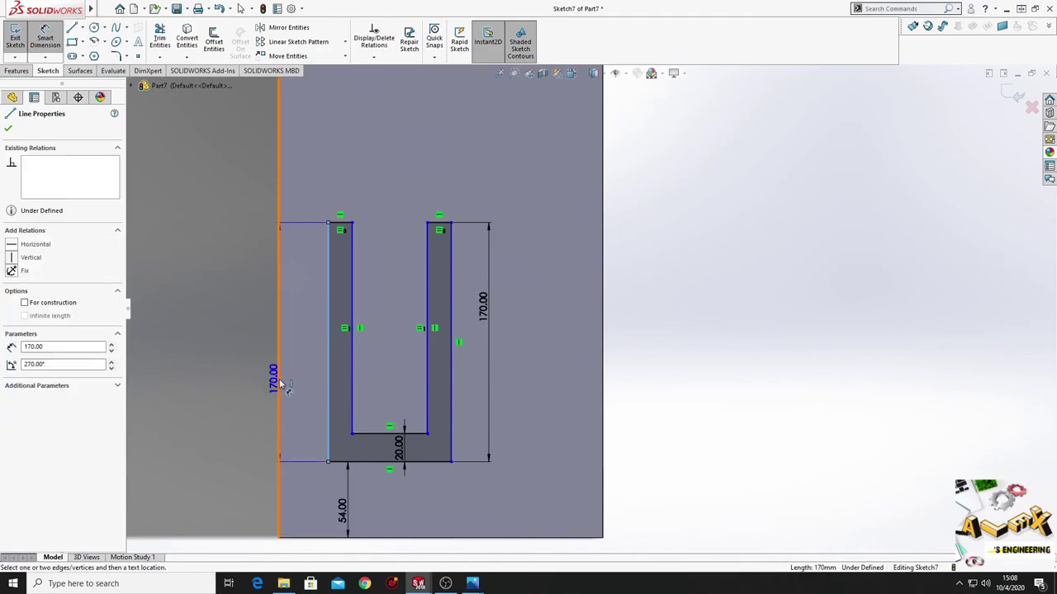
pyautogui.click(279, 382)
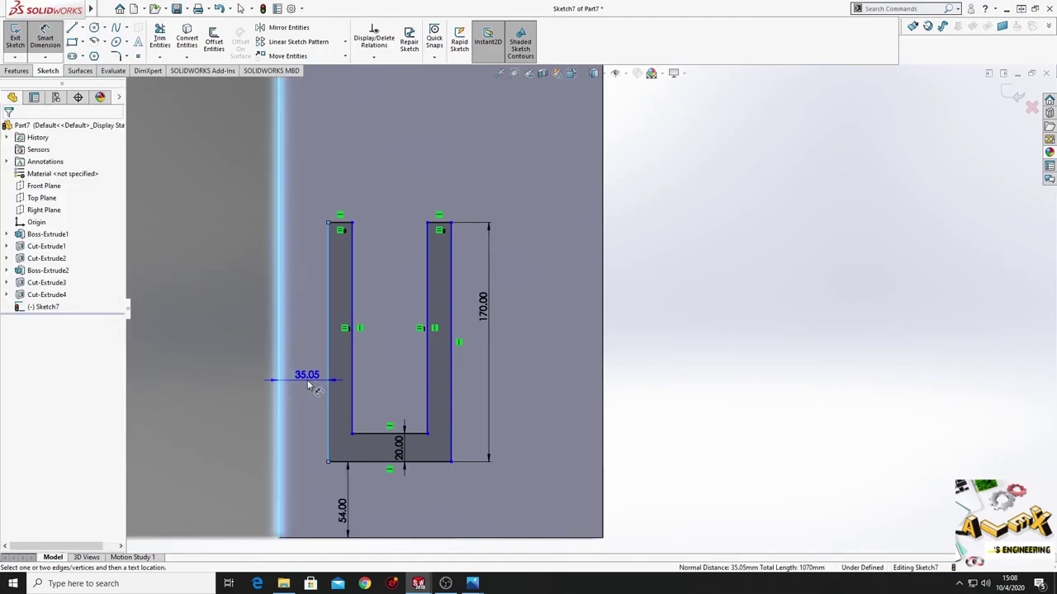
pyautogui.click(307, 380)
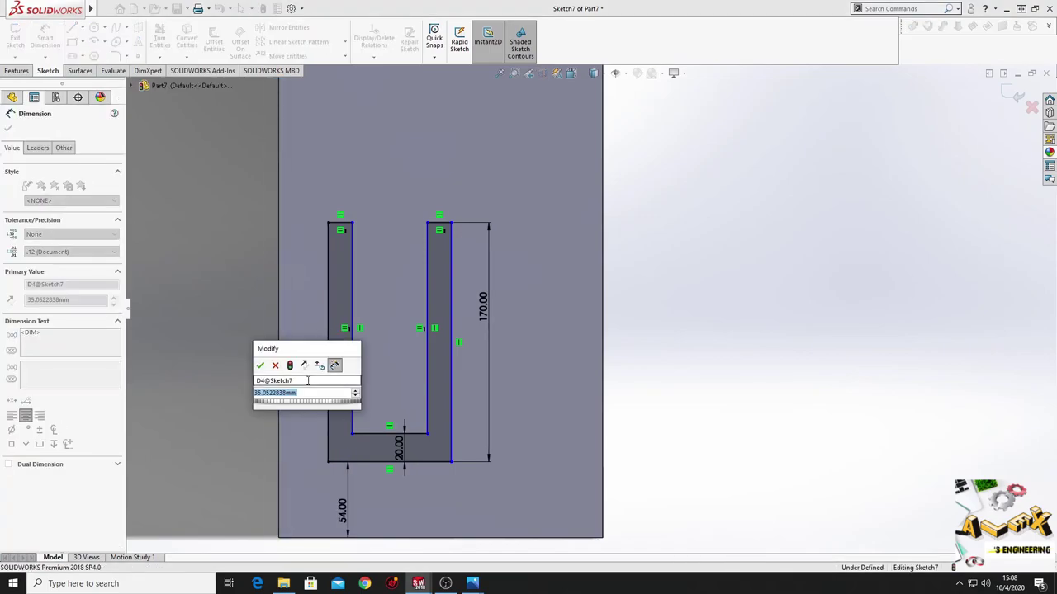
pyautogui.write('30')
pyautogui.press('Return')
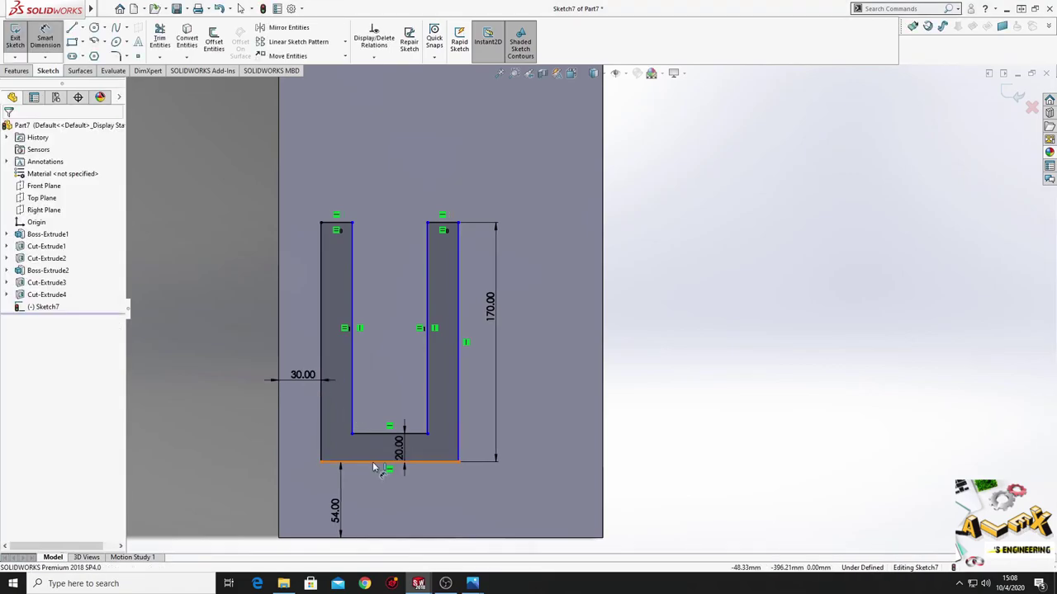
# - Set the U's overall bottom width to 140 mm
pyautogui.click(380, 464)
pyautogui.click(384, 493)
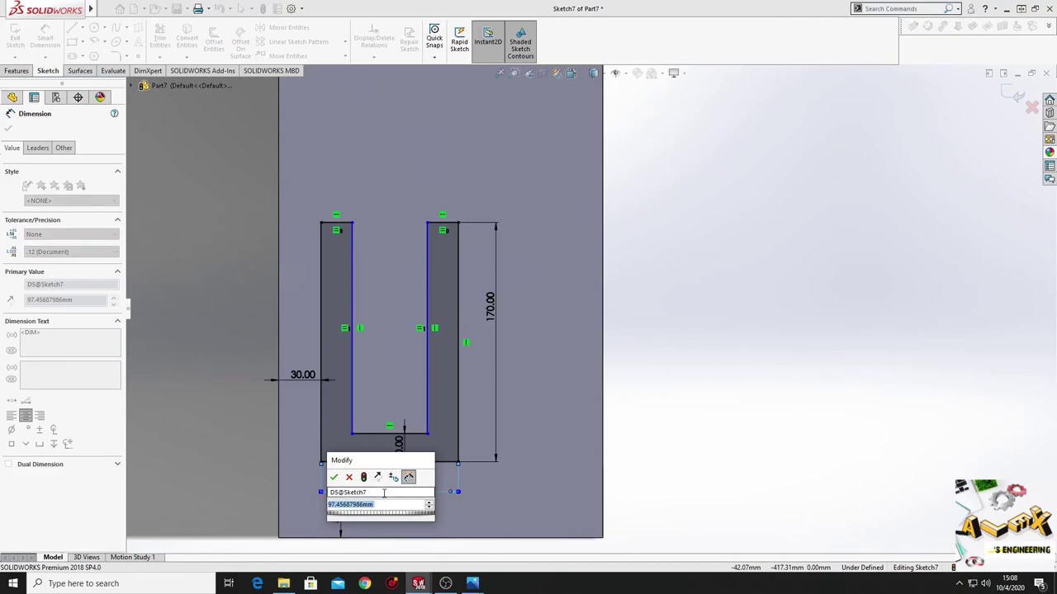
pyautogui.write('54')
pyautogui.press('Return')
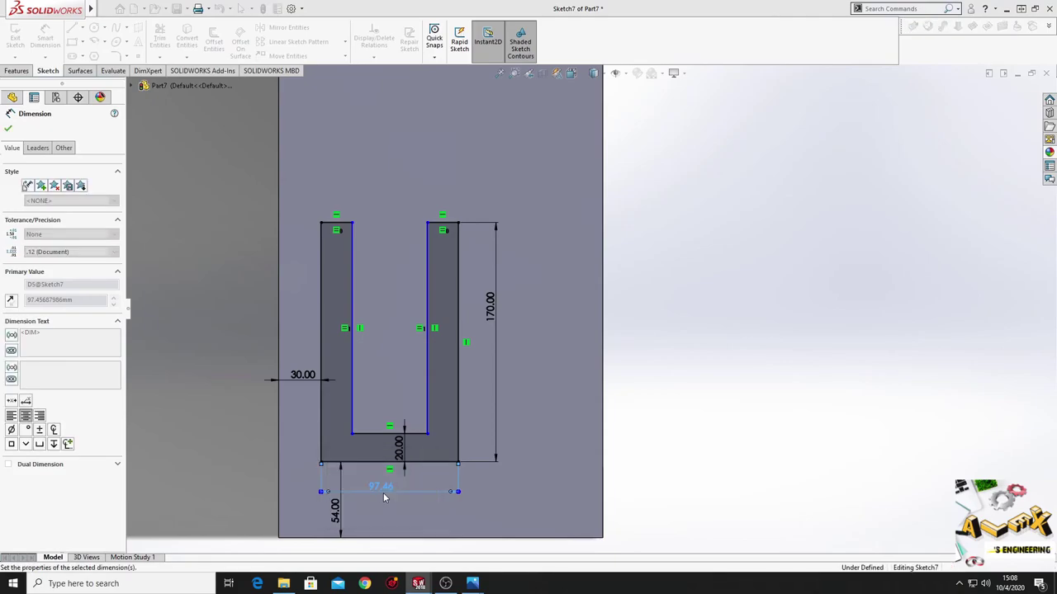
pyautogui.write('140')
pyautogui.press('Return')
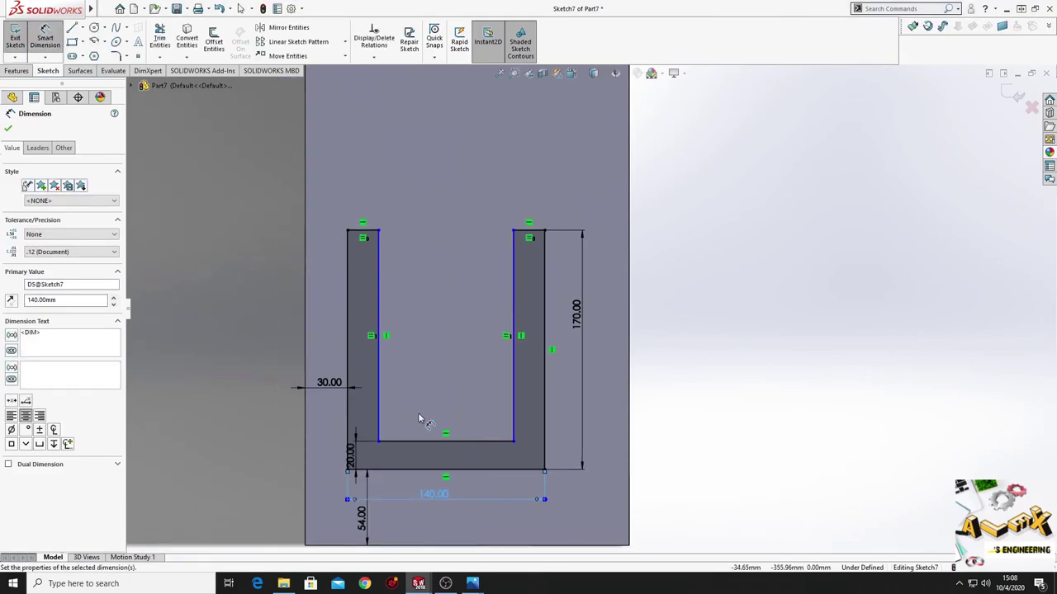
# - Dimension the gap between the two inner slot edges to 46 mm, fully defining the U-shaped sketch
pyautogui.click(379, 384)
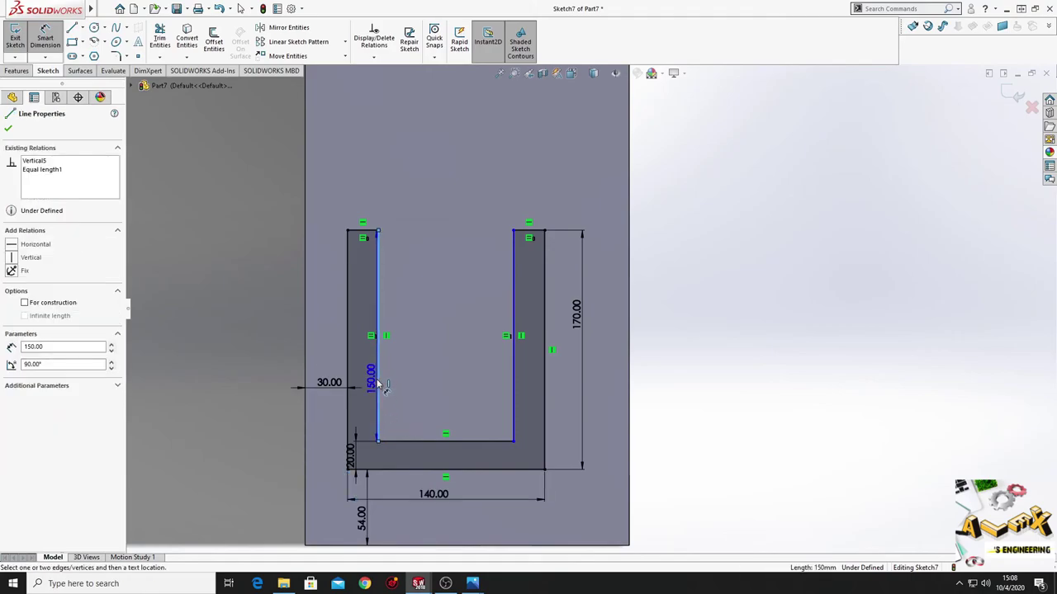
pyautogui.click(513, 382)
pyautogui.click(430, 370)
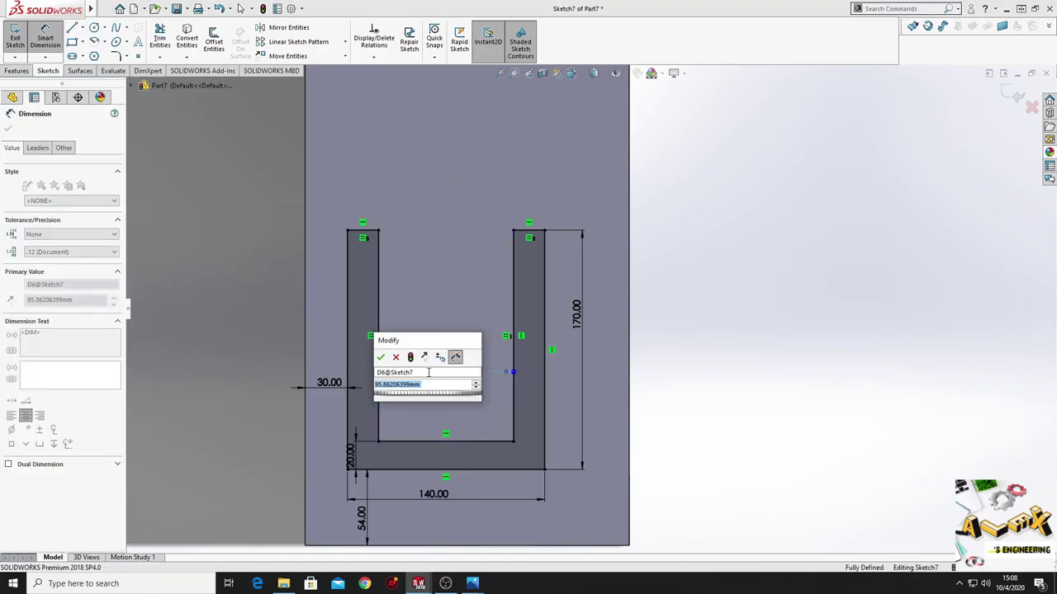
pyautogui.write('46')
pyautogui.press('Return')
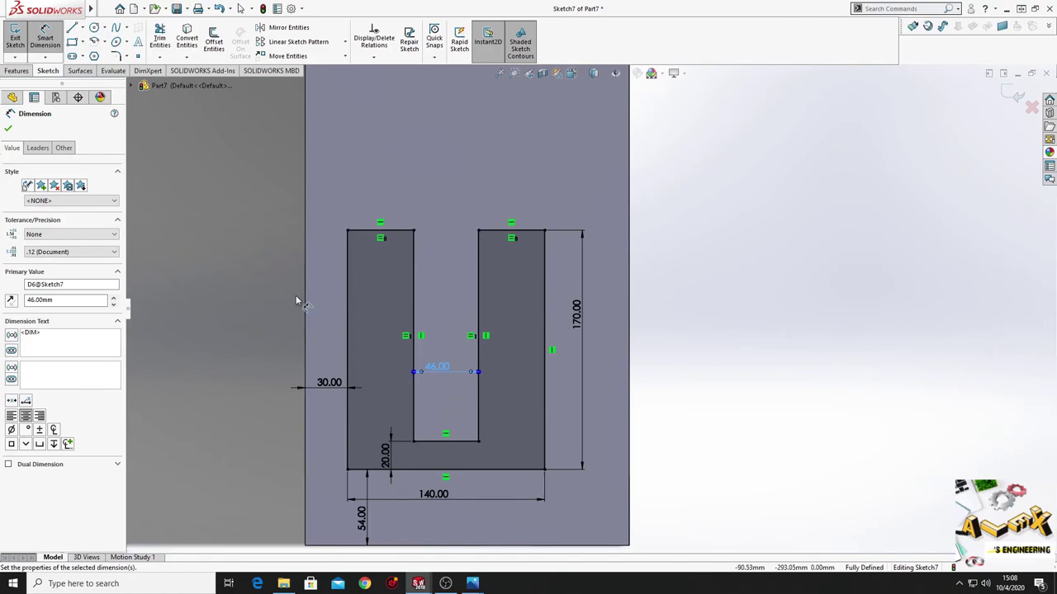
pyautogui.click(23, 73)
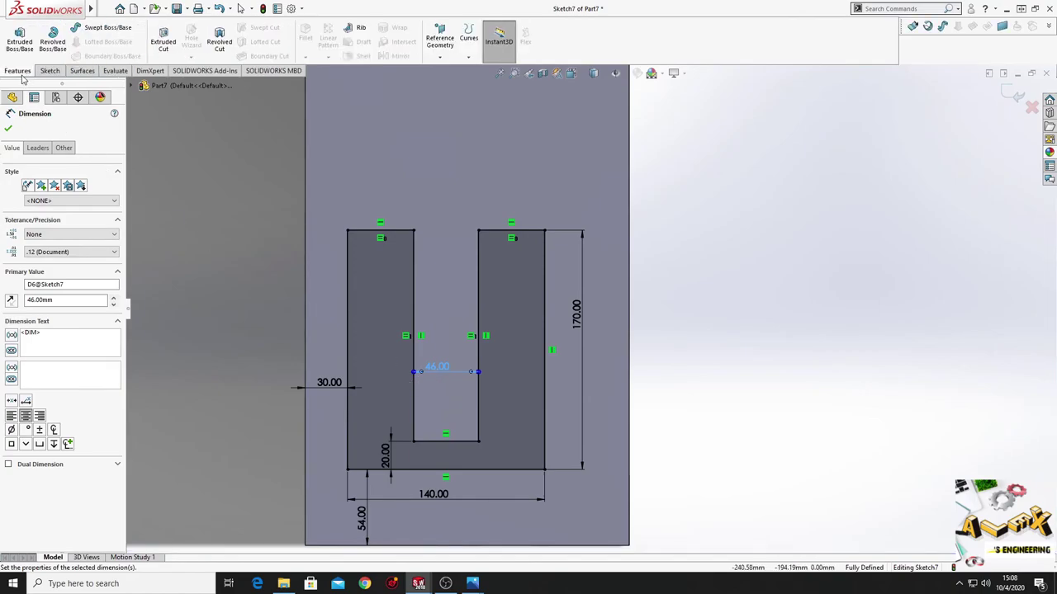
pyautogui.click(9, 129)
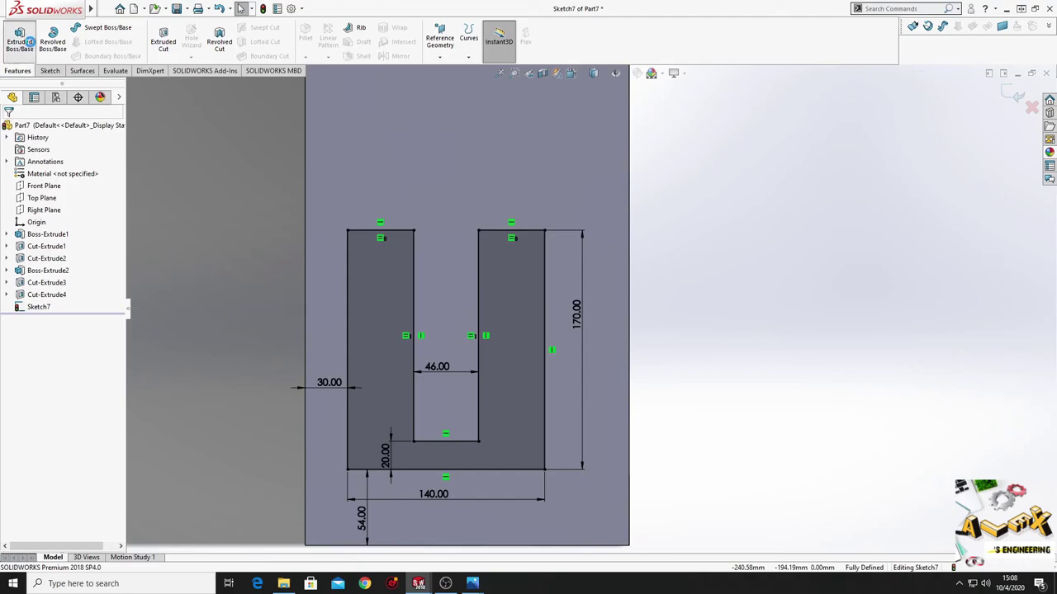
# - Extrude the U-shaped sketch as a 35 mm boss and orbit to view the new block
pyautogui.click(20, 37)
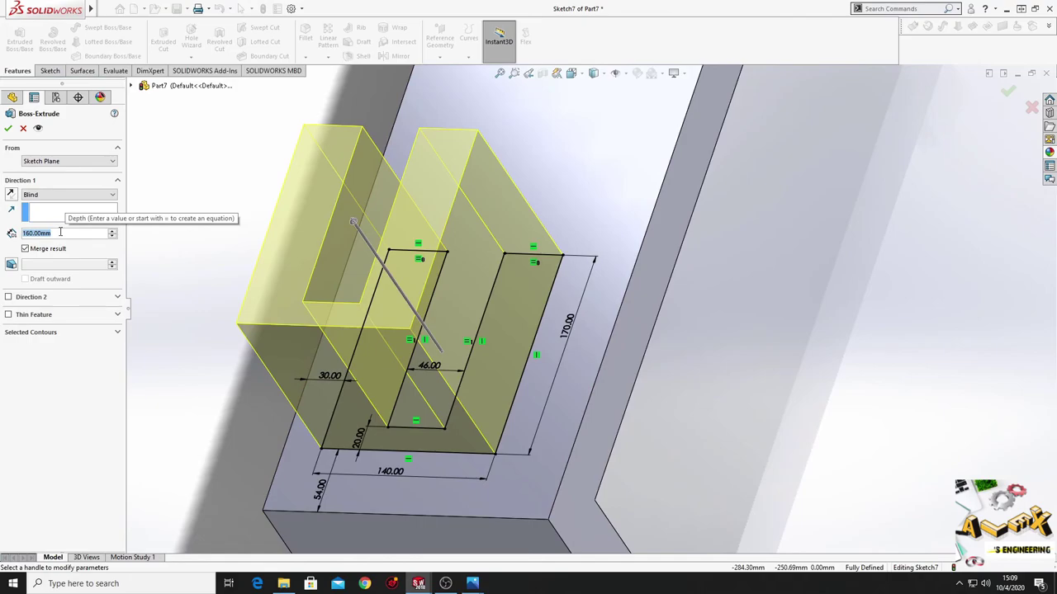
pyautogui.write('35')
pyautogui.press('Return')
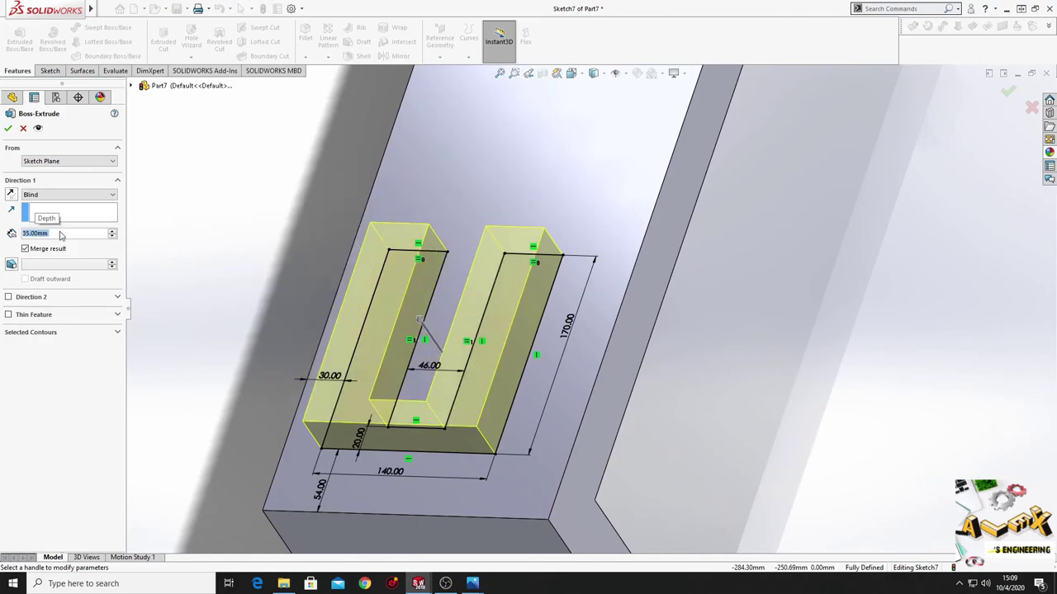
pyautogui.click(8, 128)
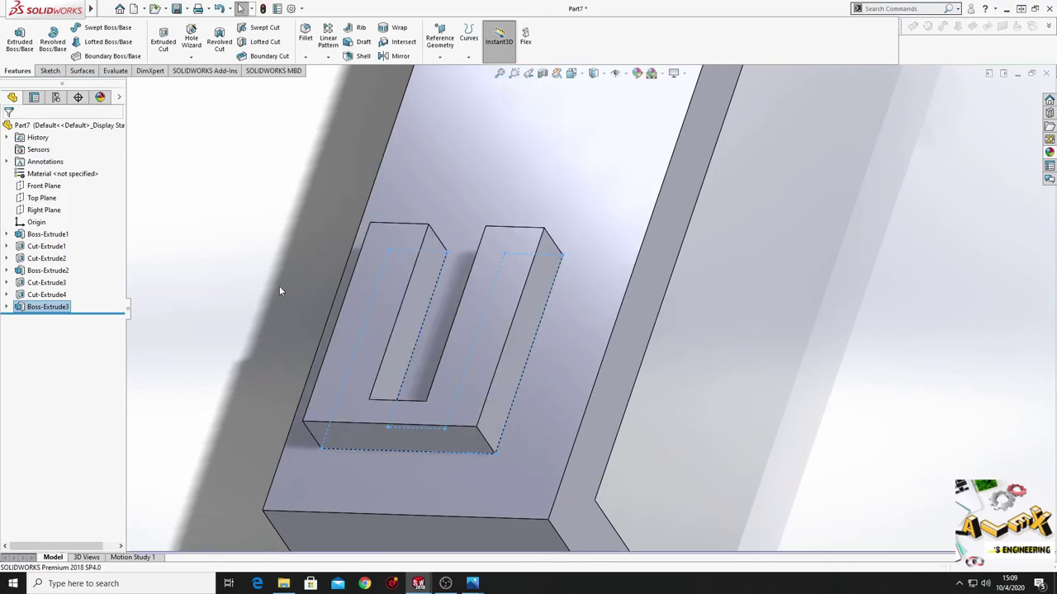
pyautogui.moveTo(332, 411)
pyautogui.mouseDown(button='middle')
pyautogui.moveTo(361, 304)
pyautogui.moveTo(440, 419)
pyautogui.mouseUp(button='middle')
# - Start a sketch on the new block's front face and draw a circle on it
pyautogui.click(441, 420)
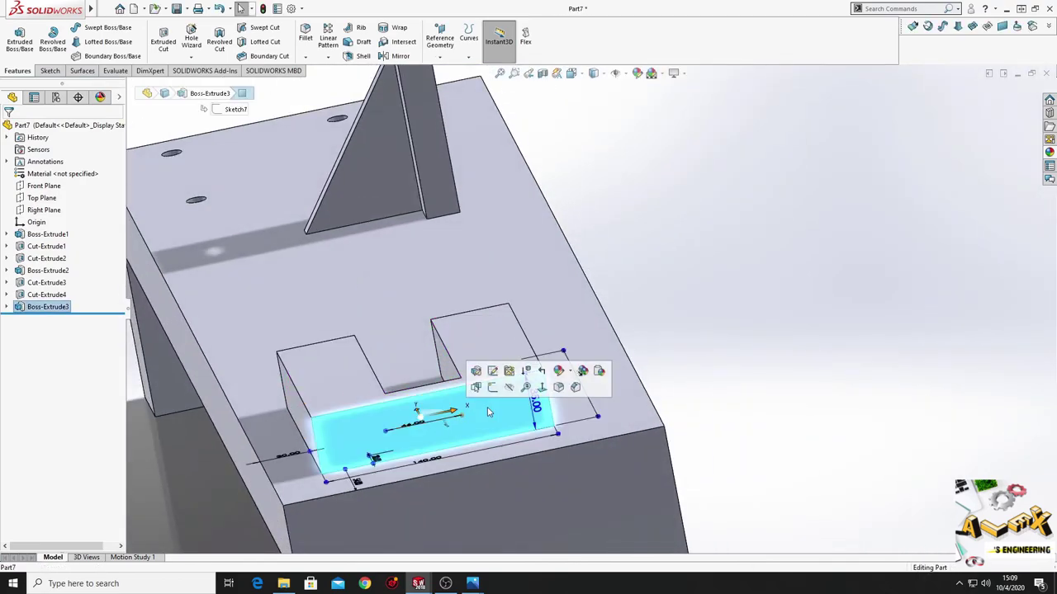
pyautogui.click(495, 396)
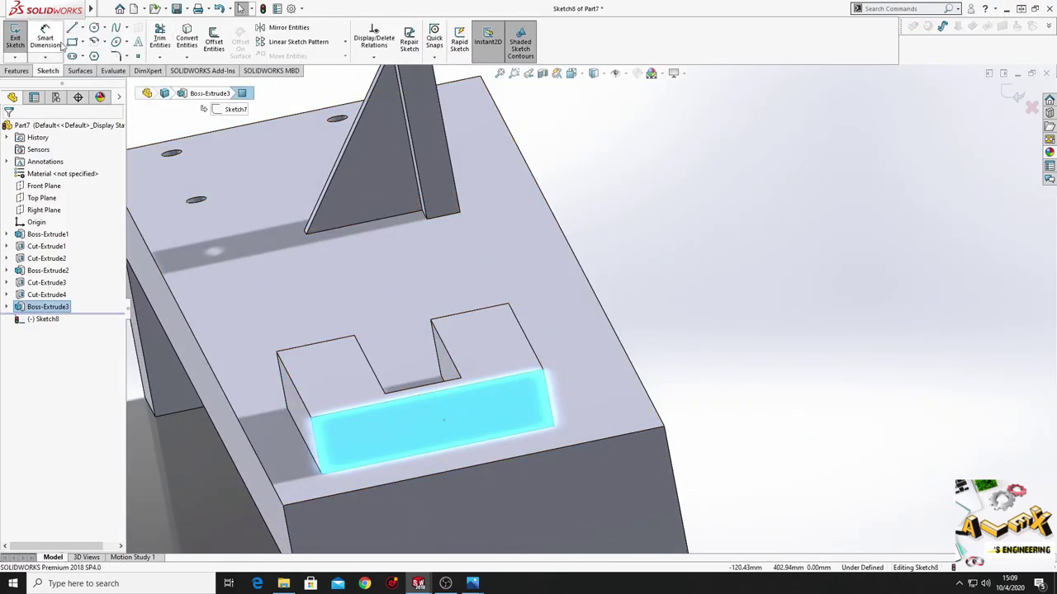
pyautogui.click(94, 29)
pyautogui.click(437, 421)
pyautogui.click(460, 417)
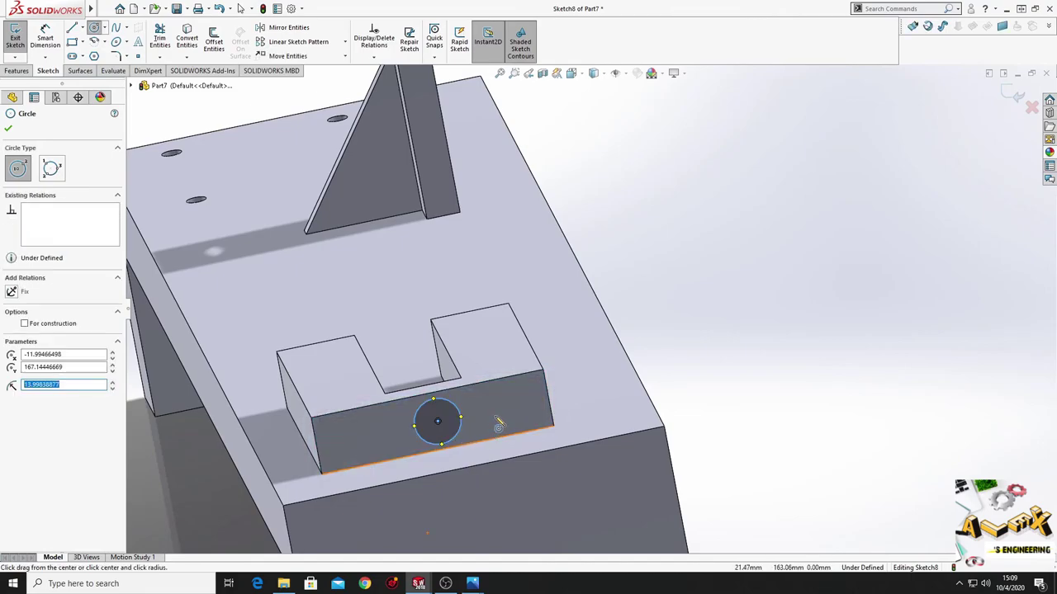
pyautogui.rightClick(495, 421)
pyautogui.click(524, 425)
pyautogui.moveTo(497, 413); pyautogui.dragTo(207, 182, button='middle')
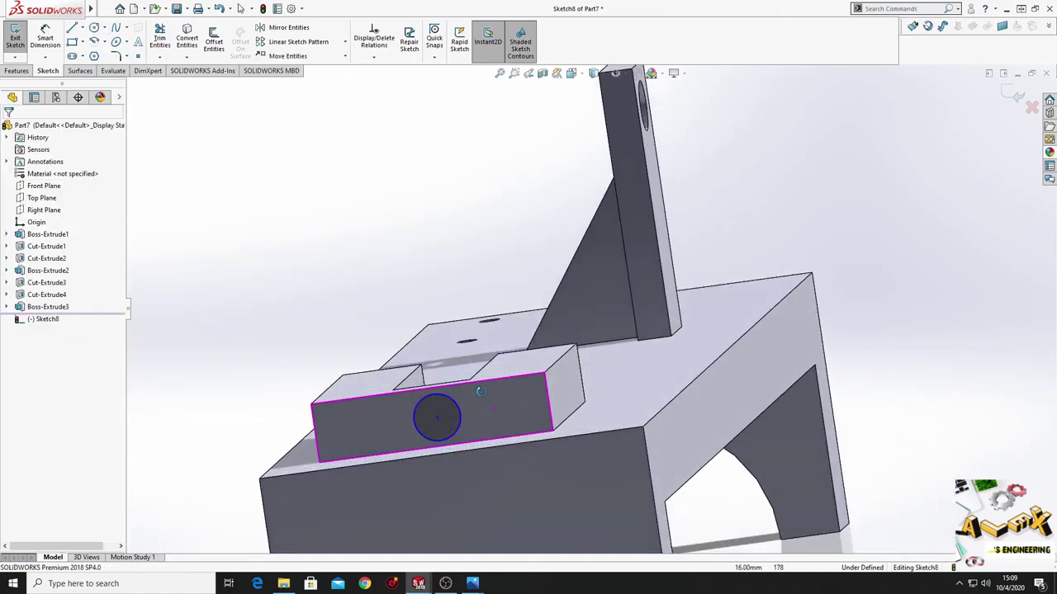
# - Add a diameter dimension to the circle and view the face head-on
pyautogui.click(47, 38)
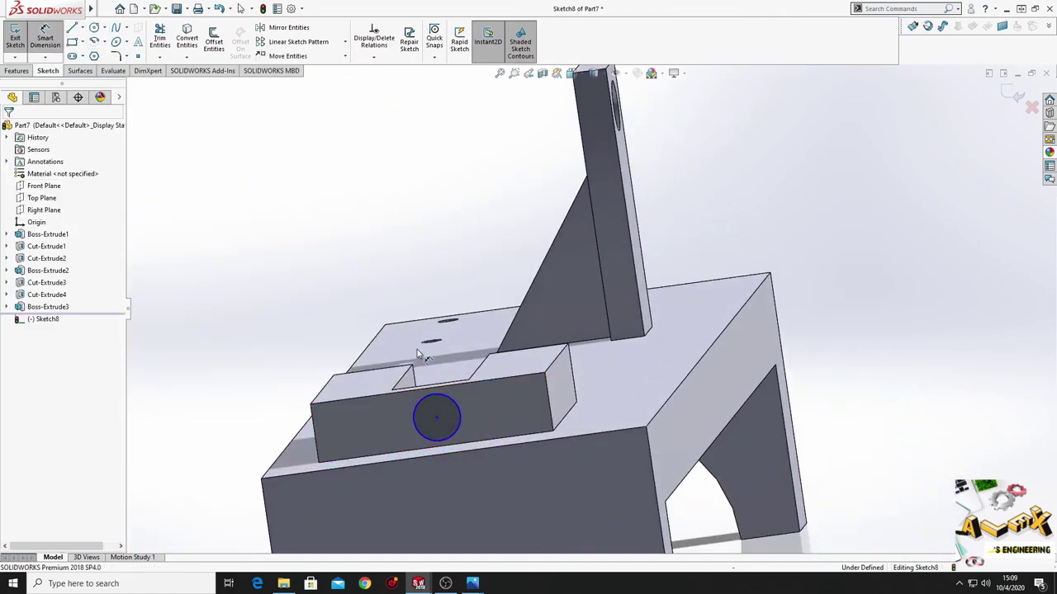
pyautogui.click(443, 400)
pyautogui.click(498, 406)
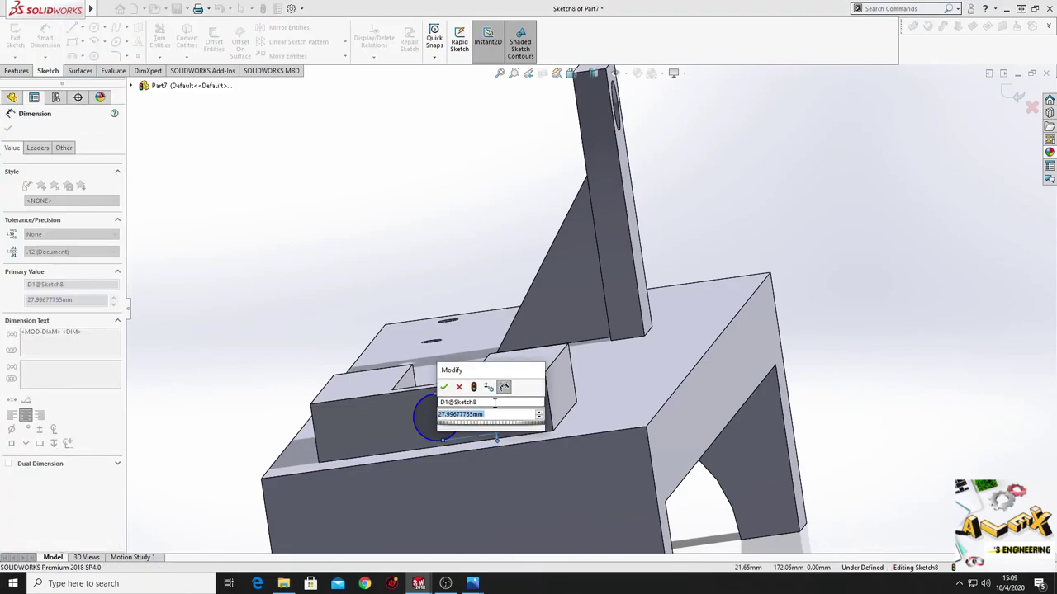
pyautogui.write('20')
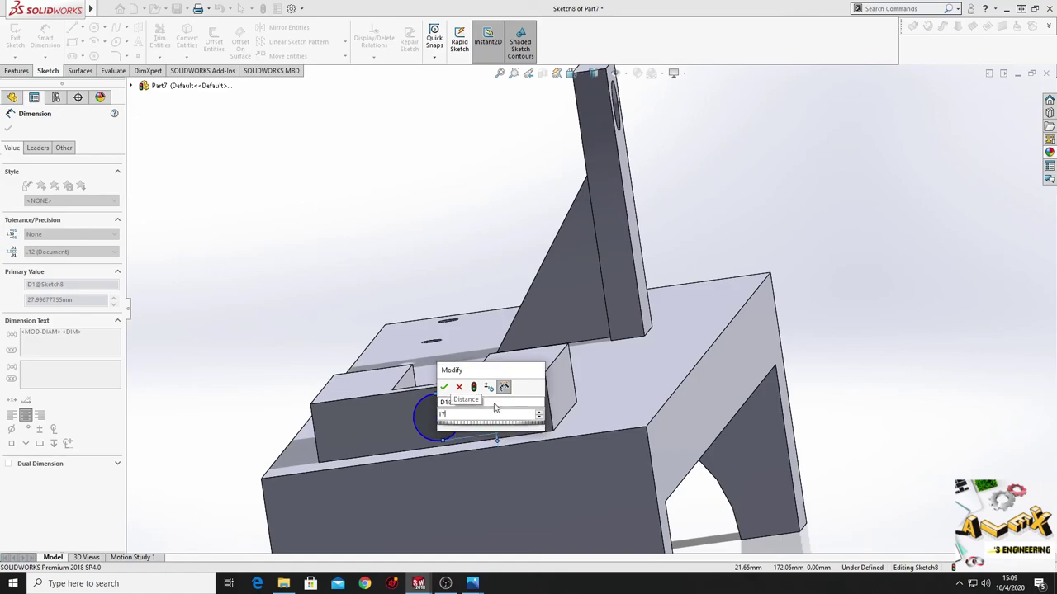
pyautogui.press('Return')
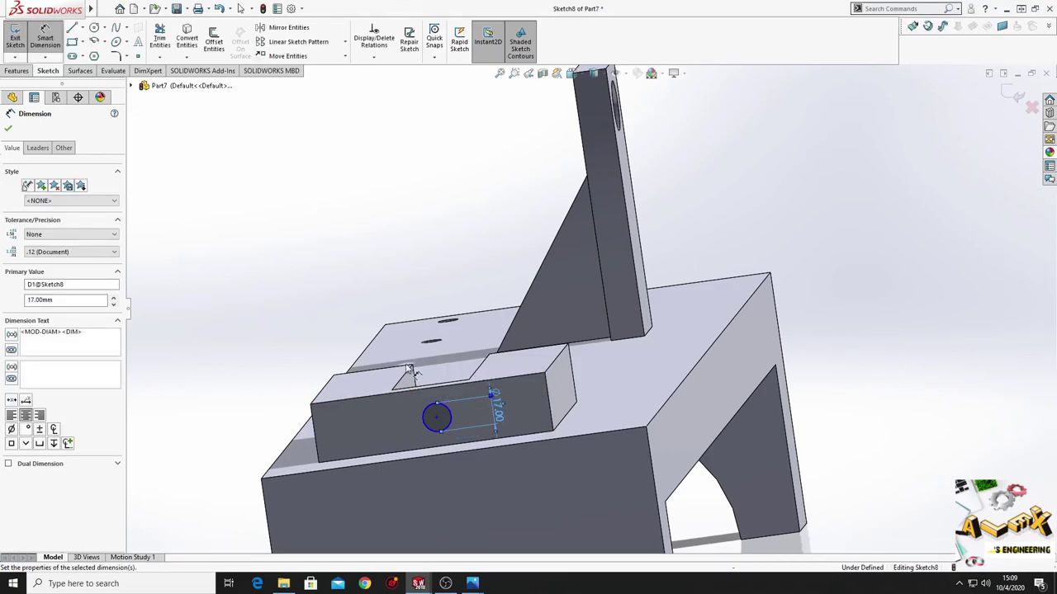
pyautogui.rightClick(275, 313)
pyautogui.click(302, 346)
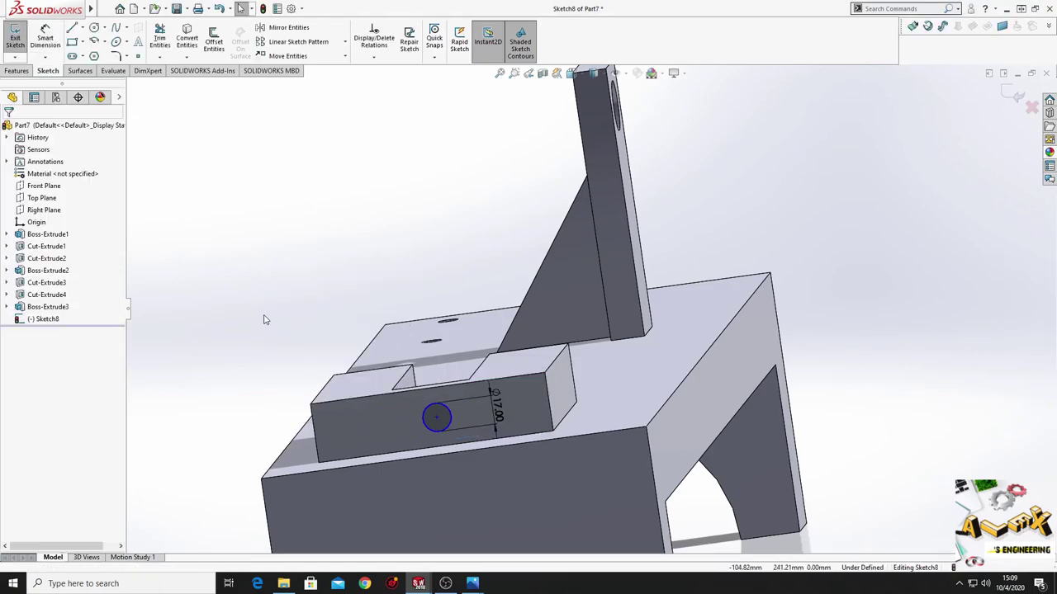
pyautogui.hotkey('ctrl', '8')
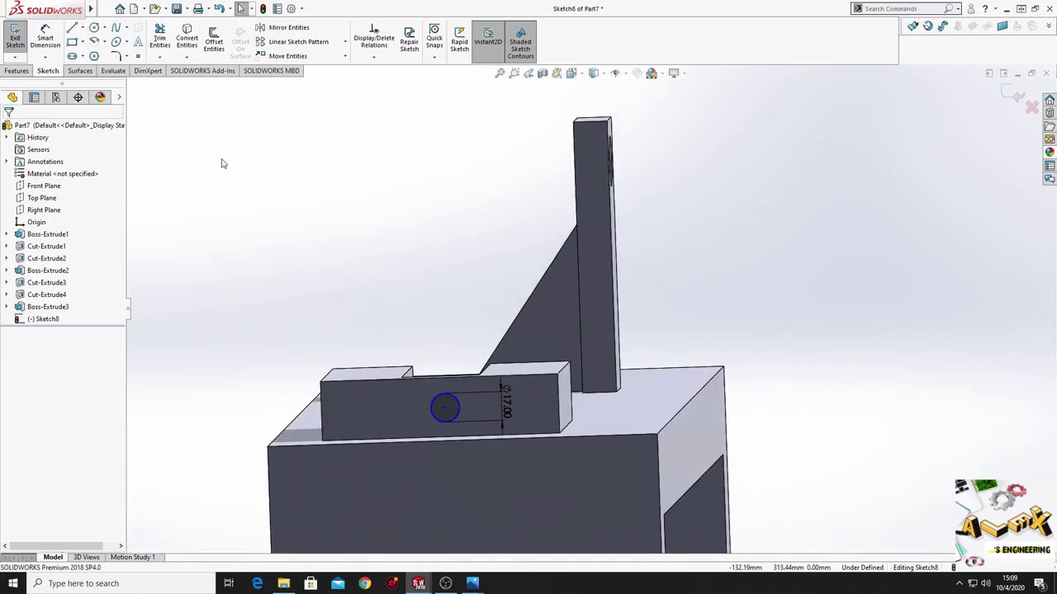
# - Position the circle's centre 70 mm from the block's left edge
pyautogui.click(49, 37)
pyautogui.click(445, 409)
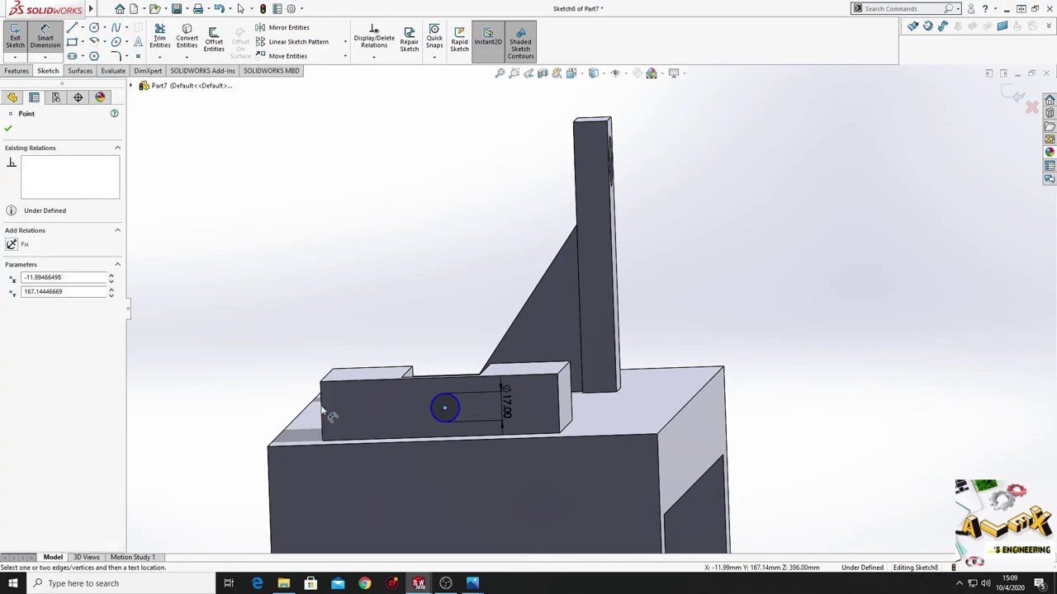
pyautogui.click(356, 424)
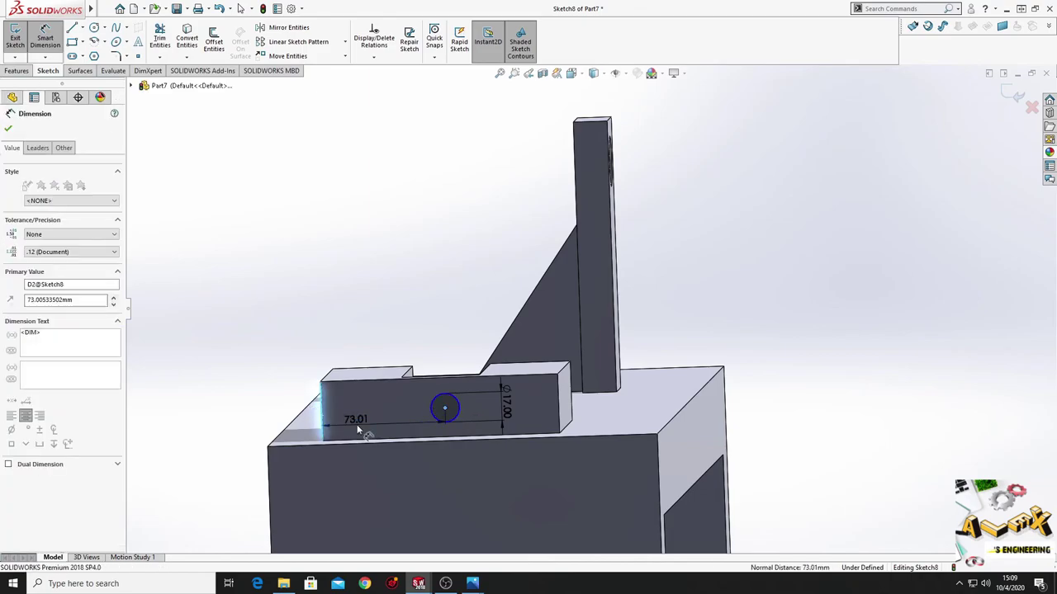
pyautogui.write('70')
pyautogui.press('Return')
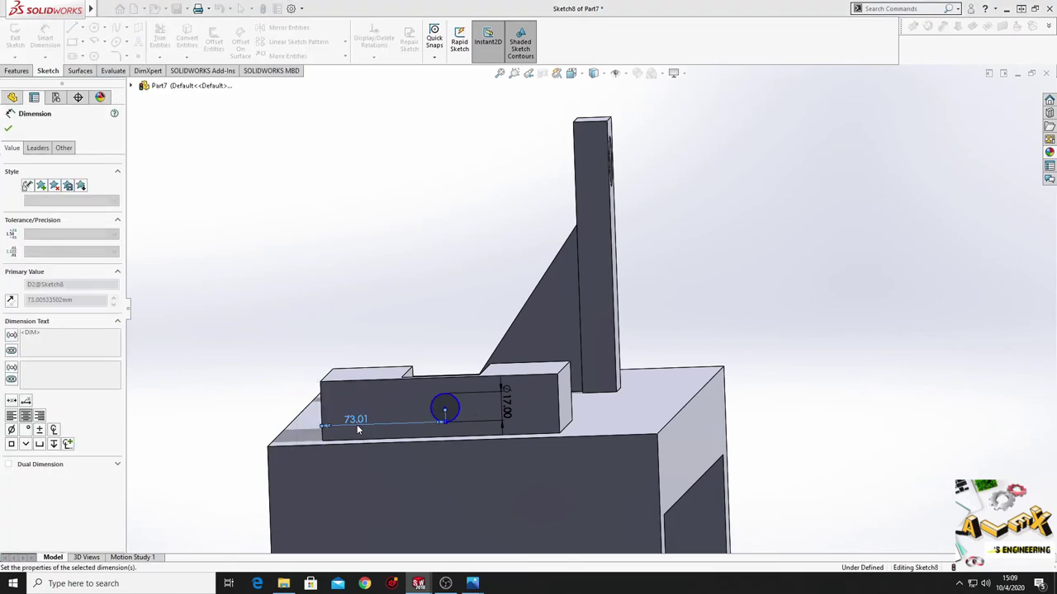
pyautogui.press('Escape')
# - Relate the circle's centre to a point on the block's right edge
pyautogui.click(439, 409)
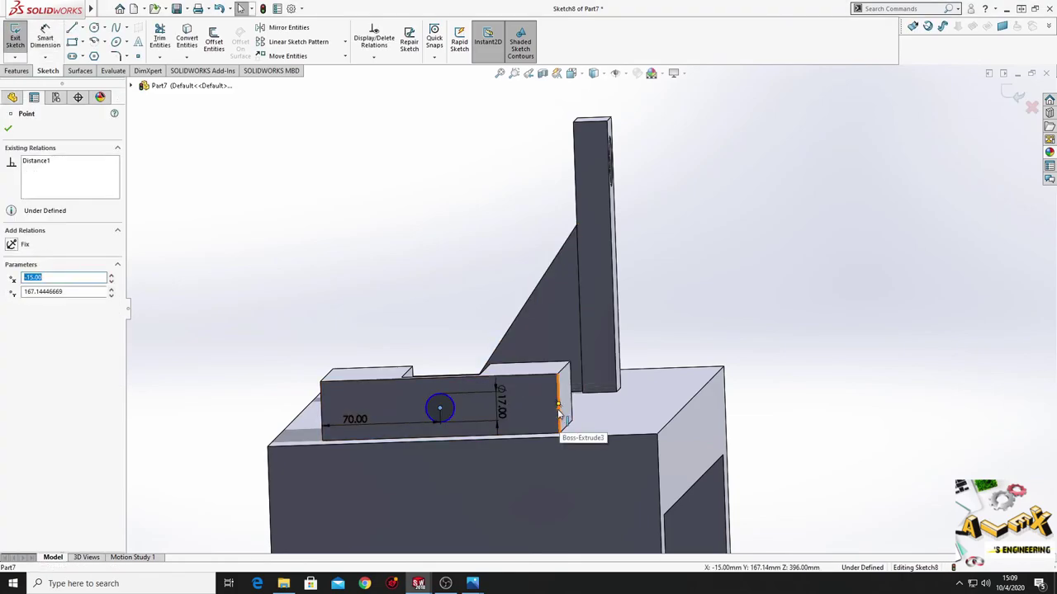
pyautogui.keyDown('ctrl'); pyautogui.click(558, 406); pyautogui.keyUp('ctrl')
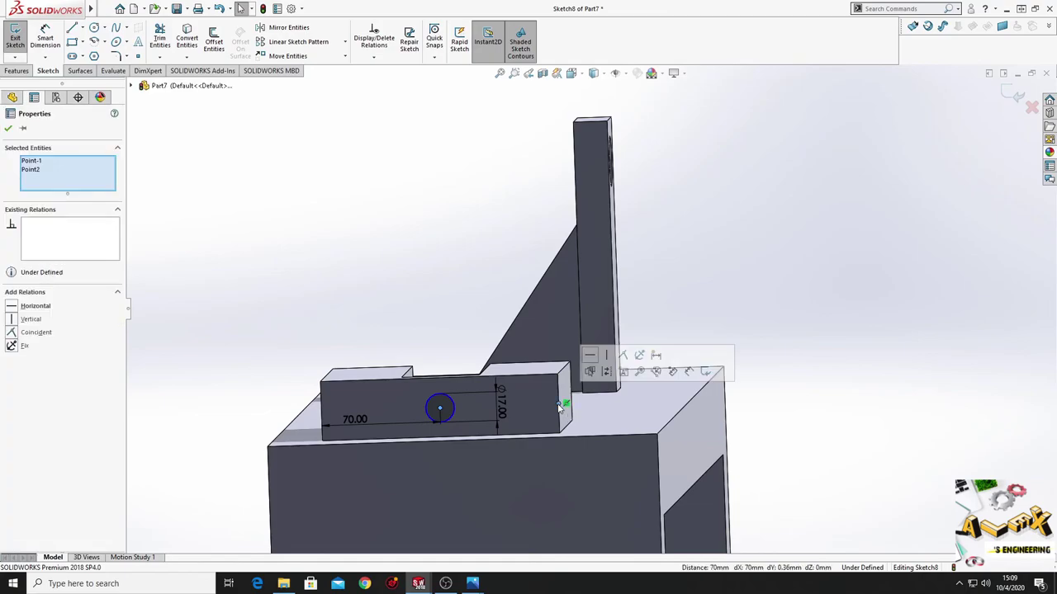
pyautogui.click(605, 355)
pyautogui.click(806, 427)
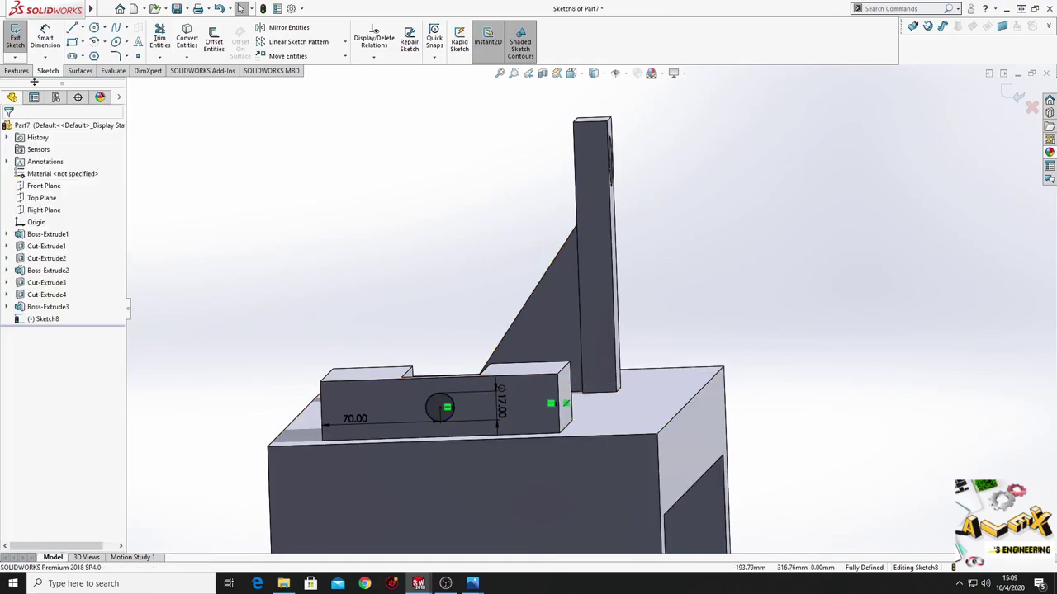
# - Cut-extrude the circle Up To Next and orbit to a side view
pyautogui.click(18, 73)
pyautogui.click(163, 37)
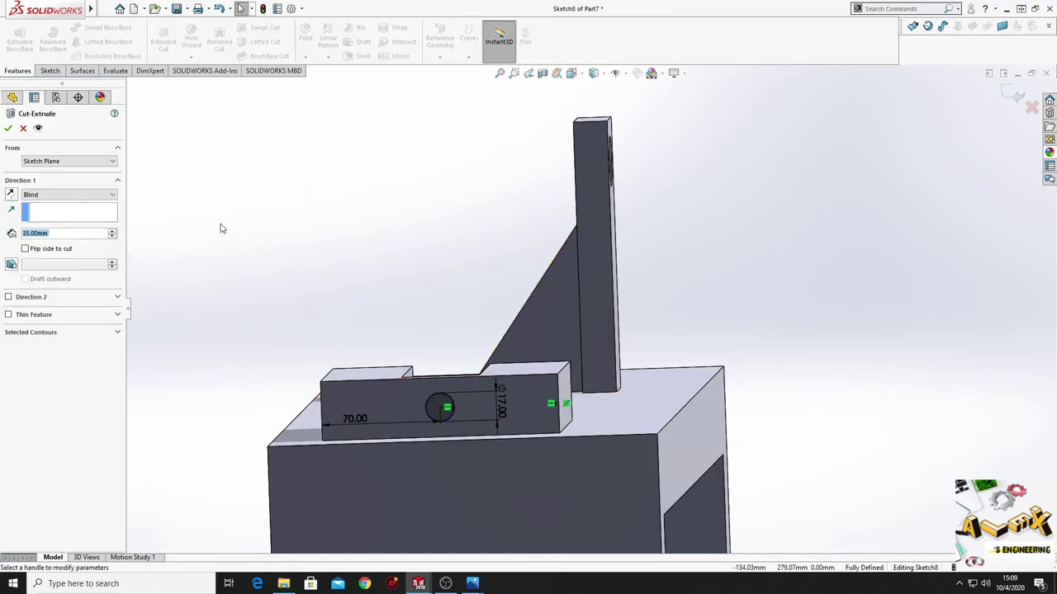
pyautogui.click(53, 198)
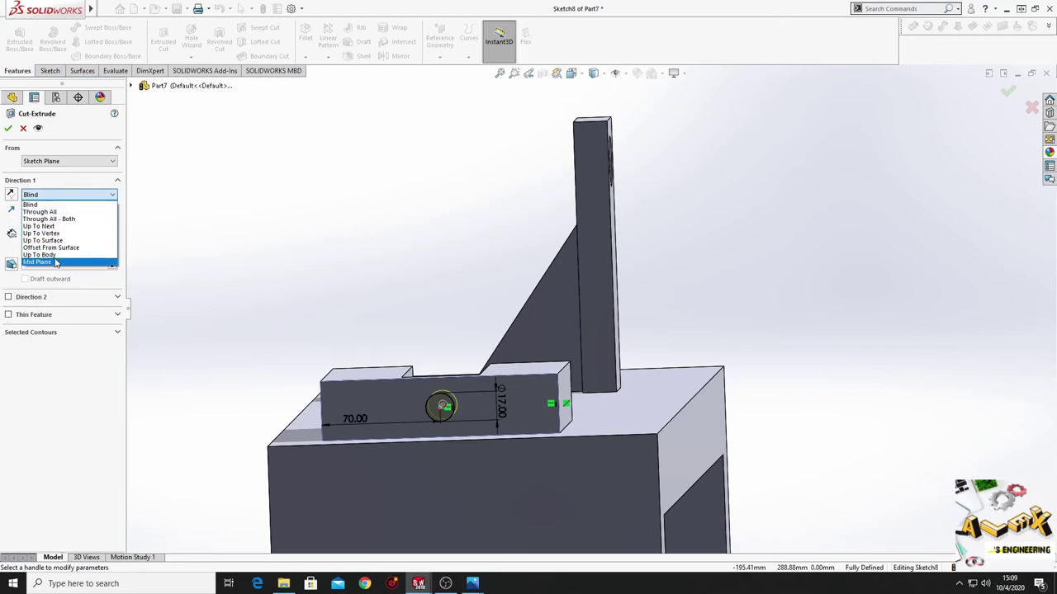
pyautogui.click(52, 226)
pyautogui.click(8, 128)
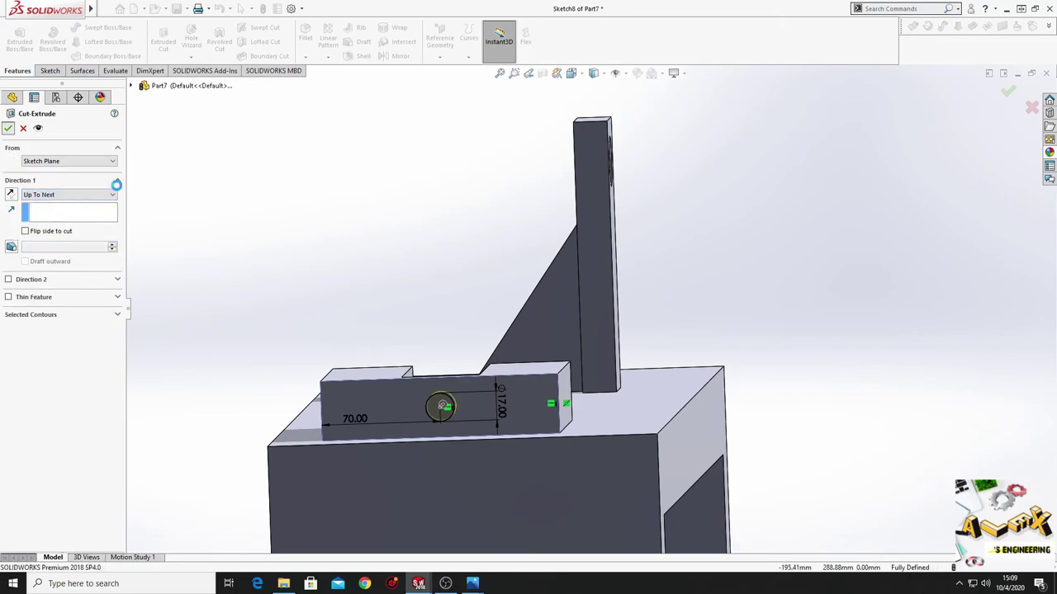
pyautogui.moveTo(224, 240)
pyautogui.mouseDown(button='middle')
pyautogui.moveTo(318, 345)
pyautogui.moveTo(319, 429)
pyautogui.mouseUp(button='middle')
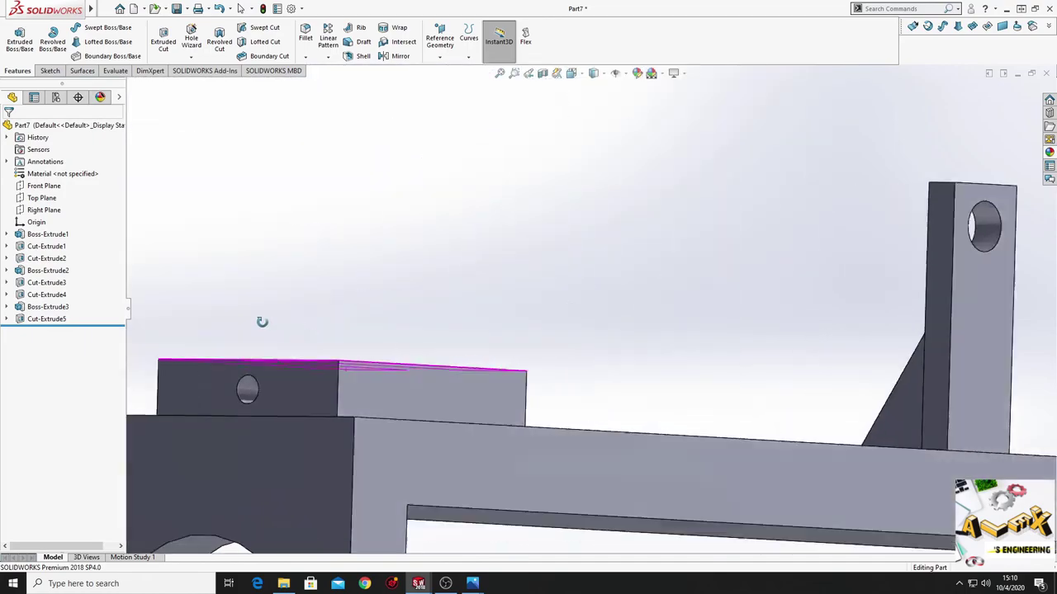
# - Start a sketch on the part's side face and frame the block in view
pyautogui.click(330, 425)
pyautogui.click(384, 388)
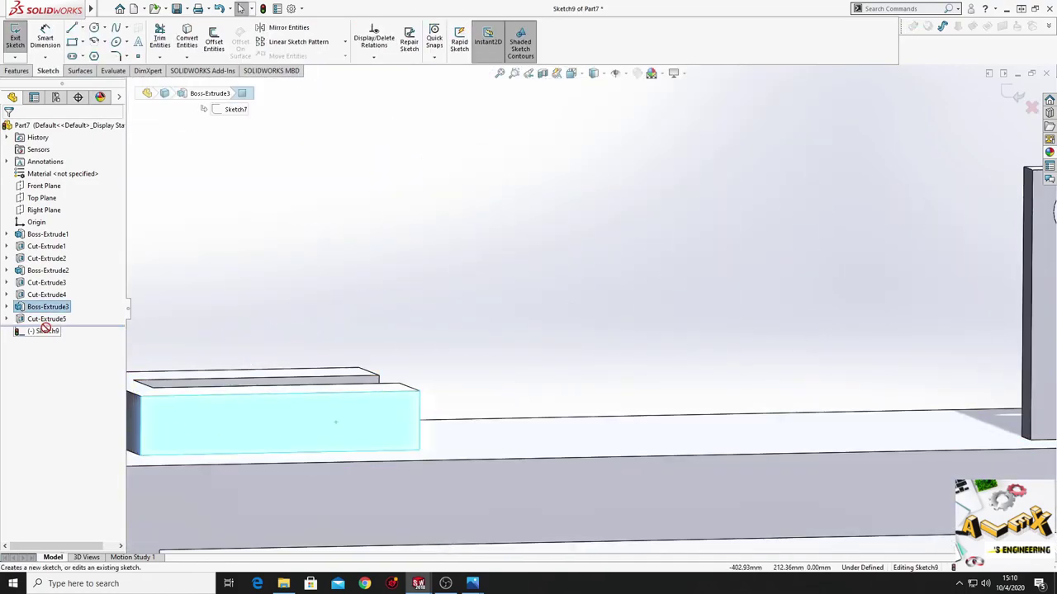
pyautogui.scroll(-3, 373, 293)
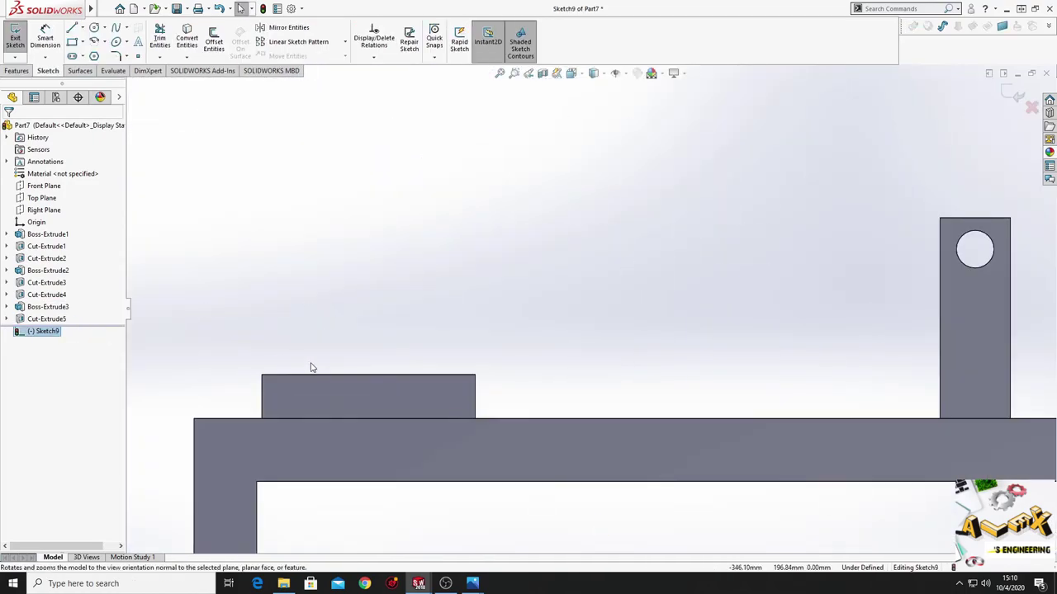
pyautogui.scroll(-3, 308, 365)
pyautogui.keyDown('ctrl'); pyautogui.moveTo(377, 385); pyautogui.dragTo(211, 413, button='middle'); pyautogui.keyUp('ctrl')
pyautogui.scroll(2, 222, 409)
pyautogui.scroll(2, 236, 391)
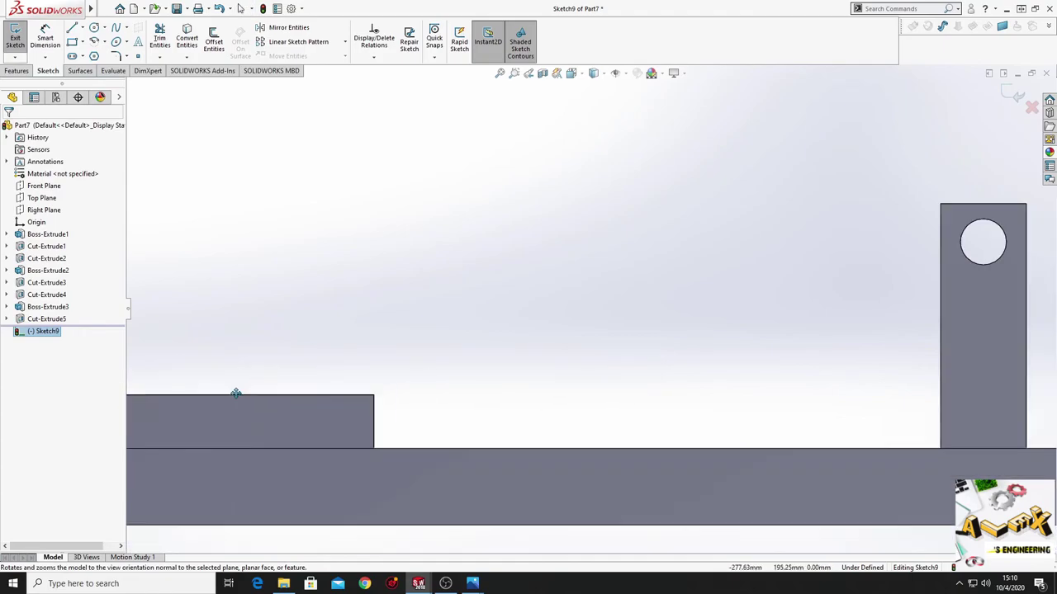
pyautogui.scroll(2, 330, 361)
pyautogui.keyDown('ctrl'); pyautogui.moveTo(331, 361); pyautogui.dragTo(187, 424, button='middle'); pyautogui.keyUp('ctrl')
pyautogui.scroll(-2, 186, 425)
pyautogui.keyDown('ctrl'); pyautogui.moveTo(285, 418); pyautogui.dragTo(185, 367, button='middle'); pyautogui.keyUp('ctrl')
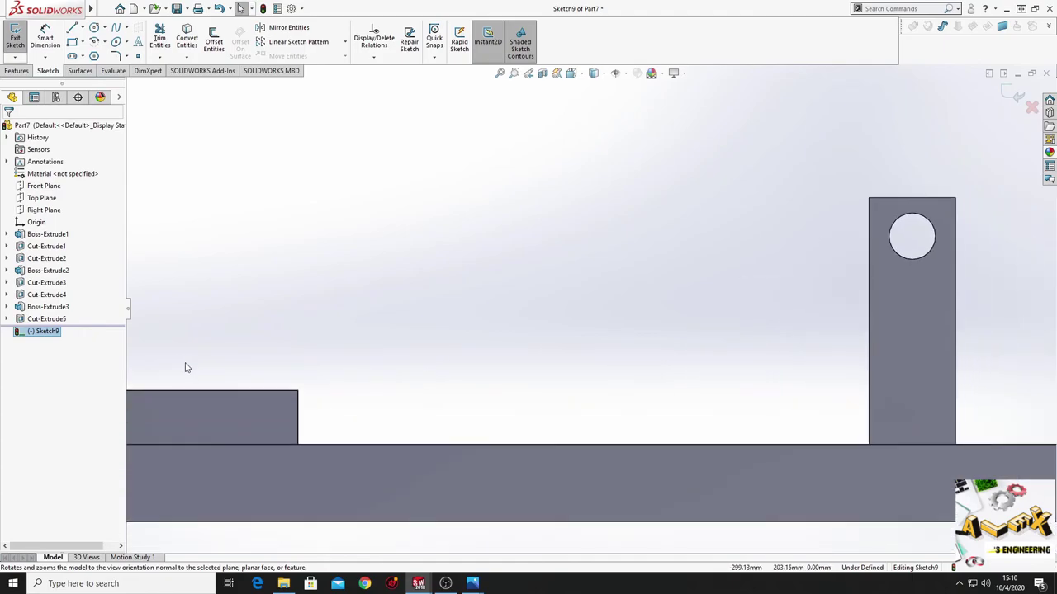
# - Draw a closed stepped line profile starting at the block's bottom corner
pyautogui.click(73, 29)
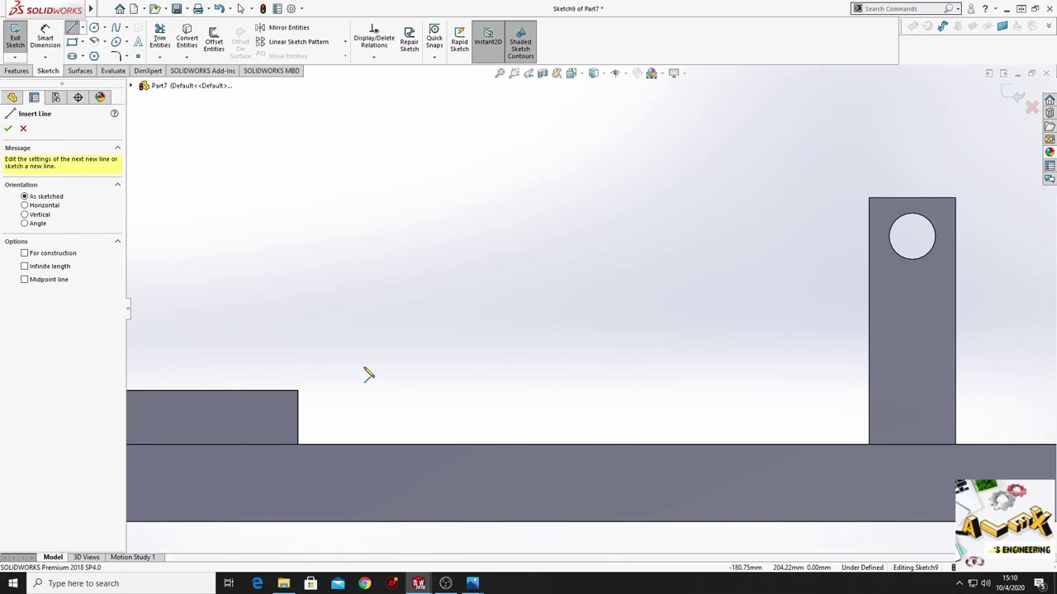
pyautogui.click(298, 446)
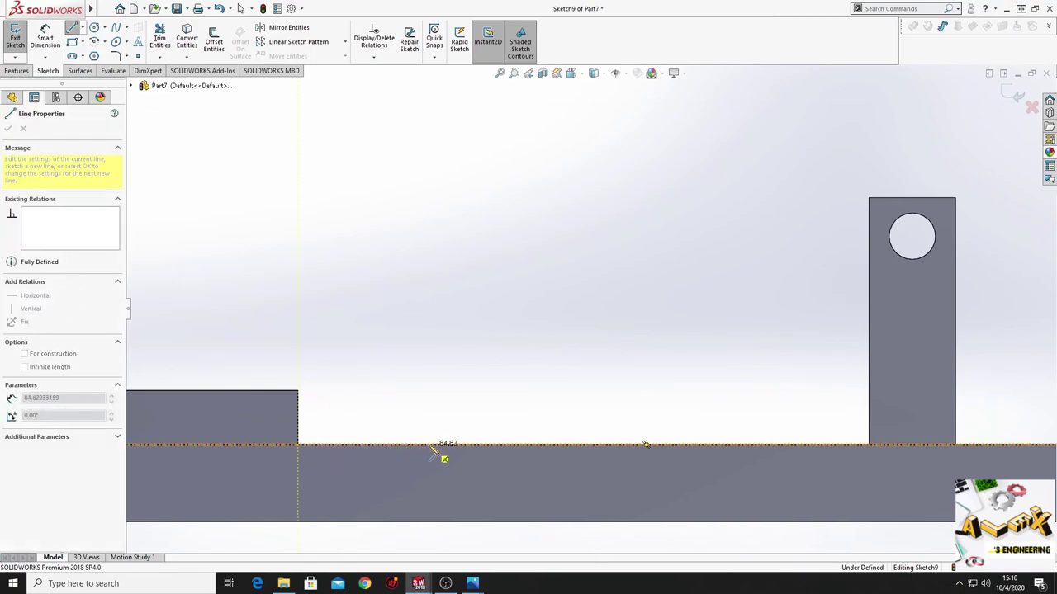
pyautogui.click(428, 446)
pyautogui.click(429, 278)
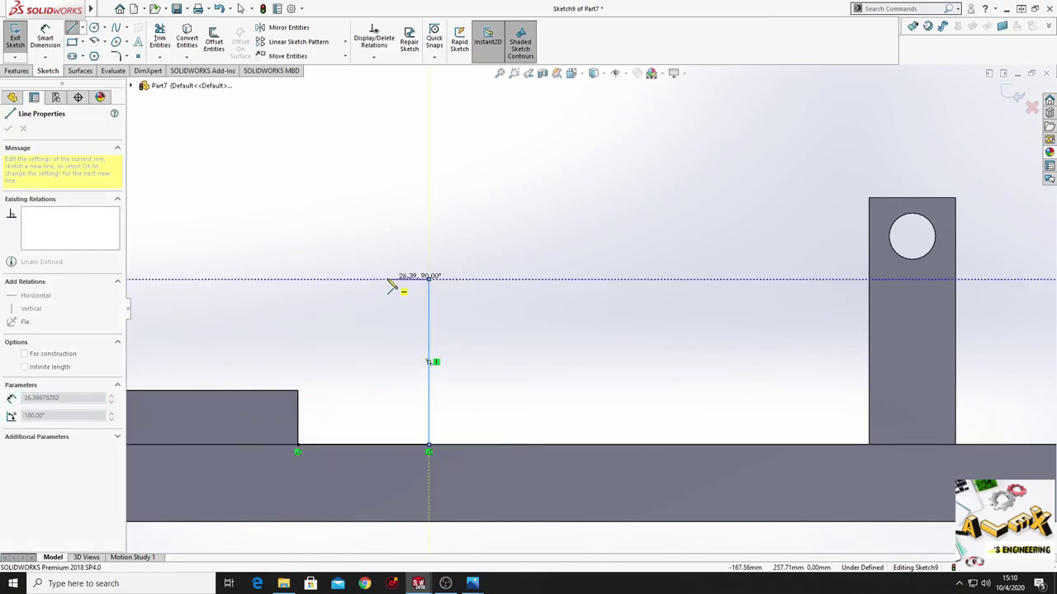
pyautogui.click(356, 279)
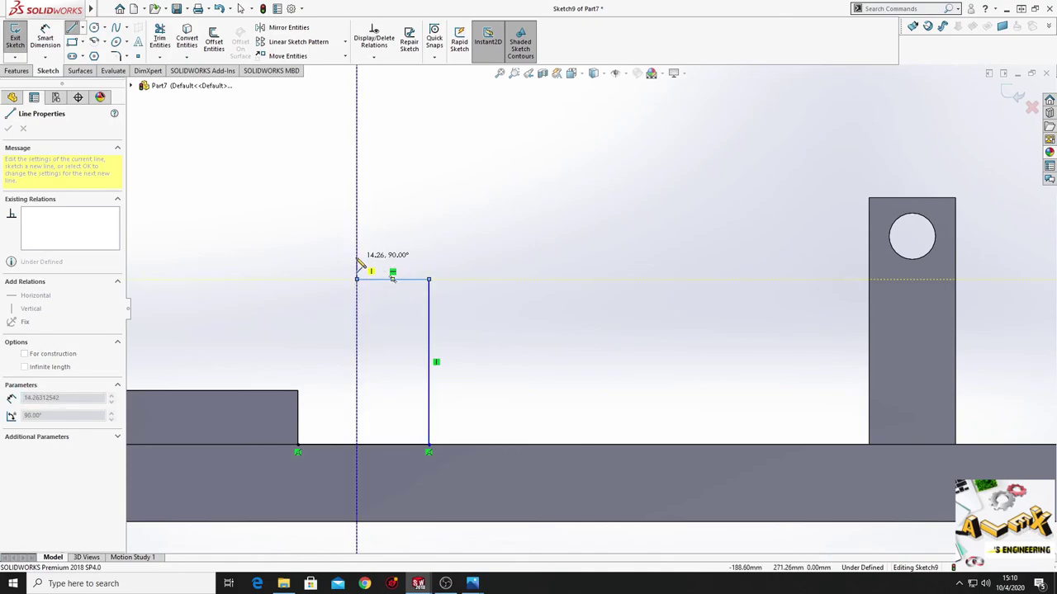
pyautogui.click(299, 258)
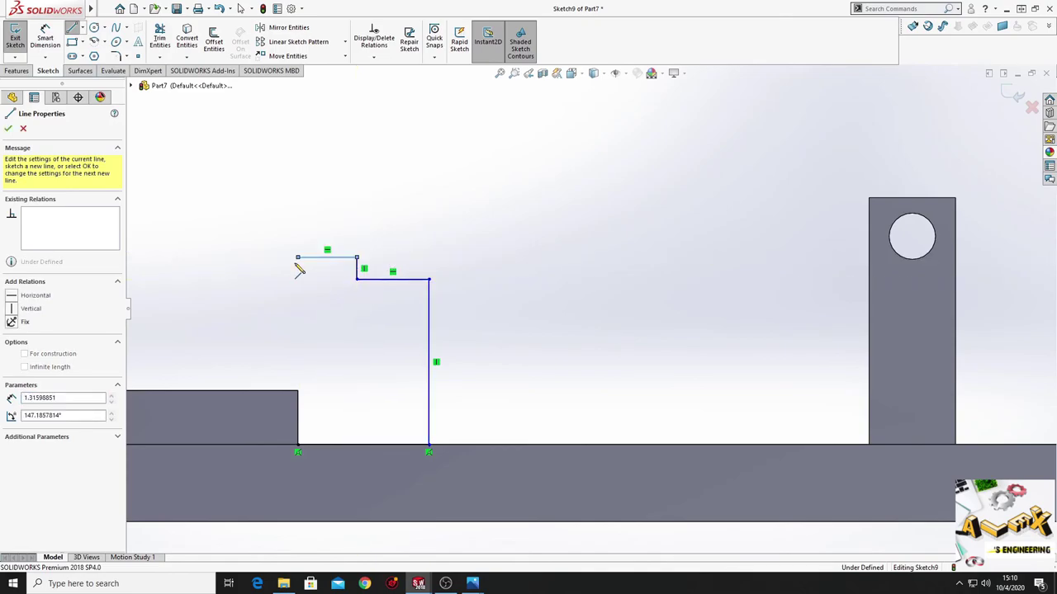
pyautogui.click(298, 445)
pyautogui.rightClick(346, 329)
pyautogui.click(371, 334)
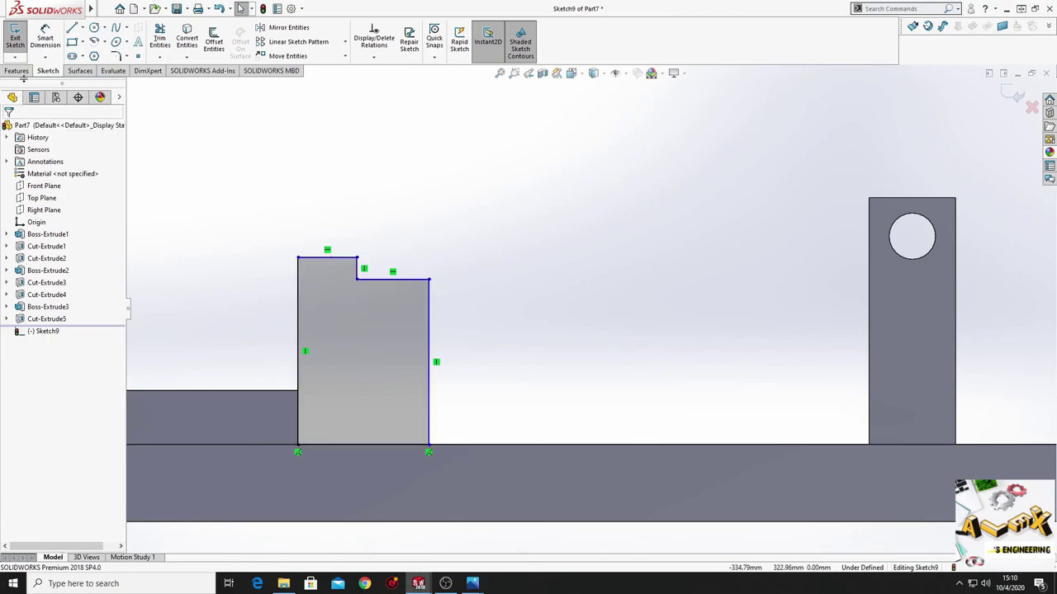
# - Dimension the profile's top width to 20 mm and lower step width to 50 mm
pyautogui.click(45, 41)
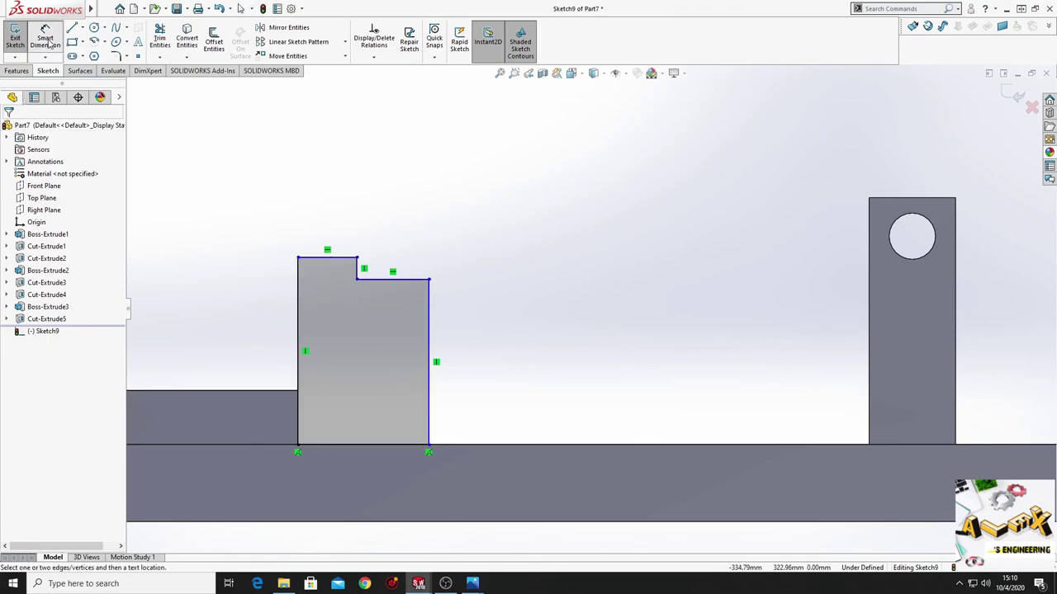
pyautogui.click(322, 259)
pyautogui.click(313, 198)
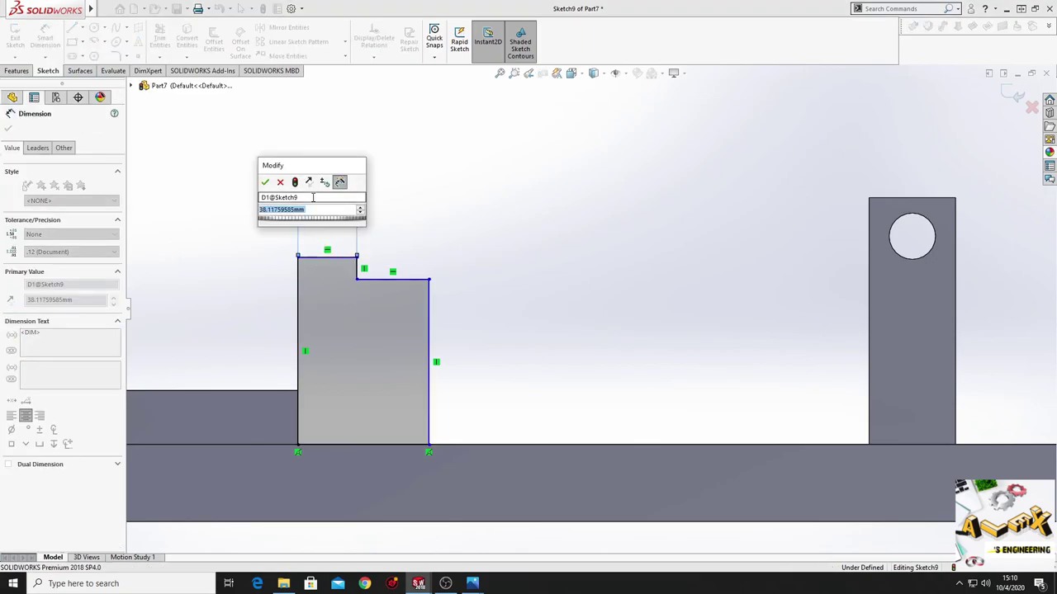
pyautogui.write('20')
pyautogui.press('Return')
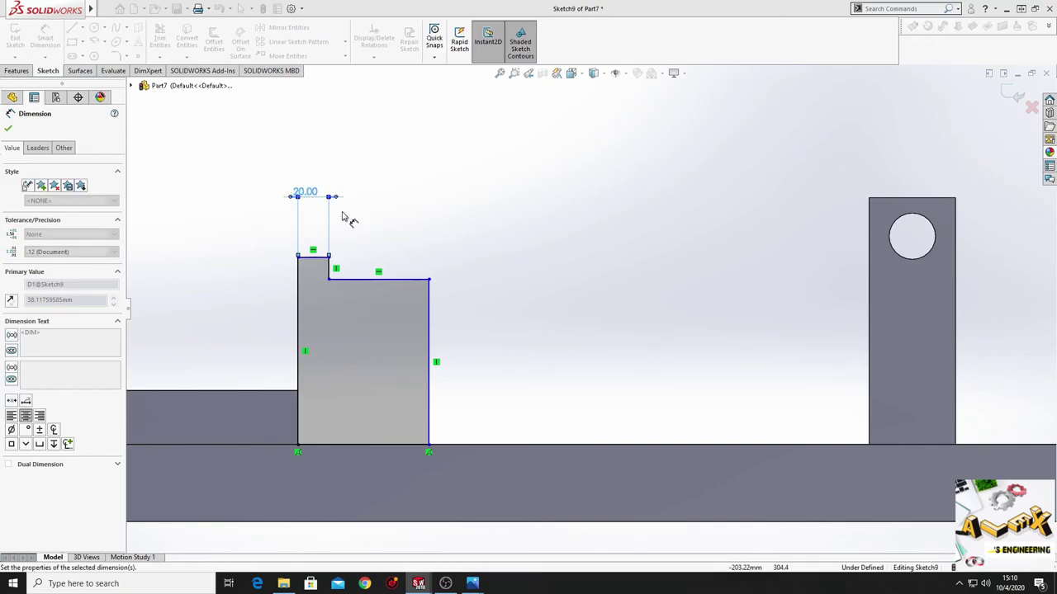
pyautogui.click(388, 278)
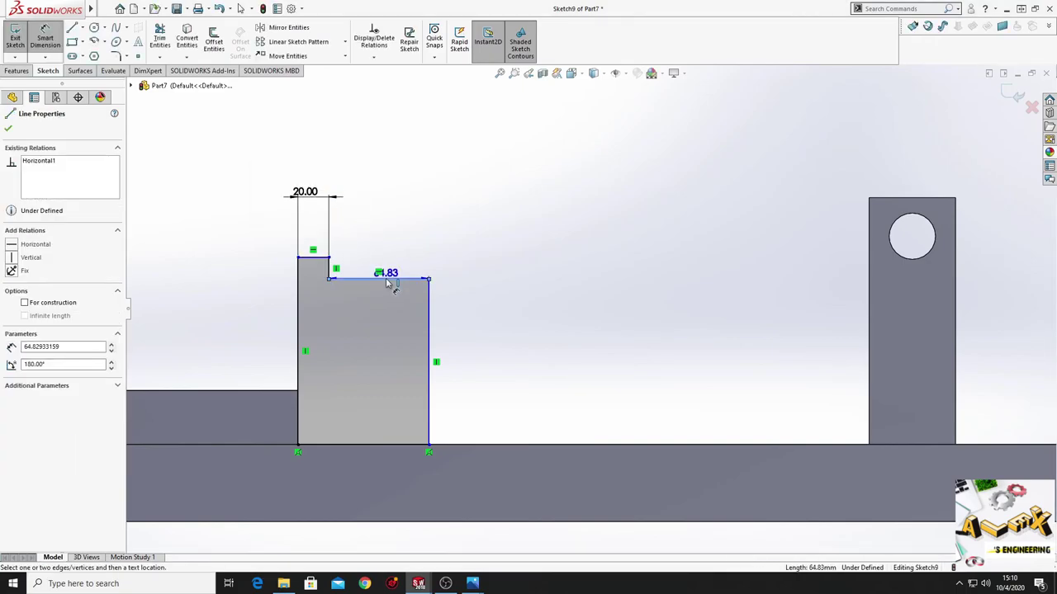
pyautogui.click(380, 233)
pyautogui.write('50')
pyautogui.press('Return')
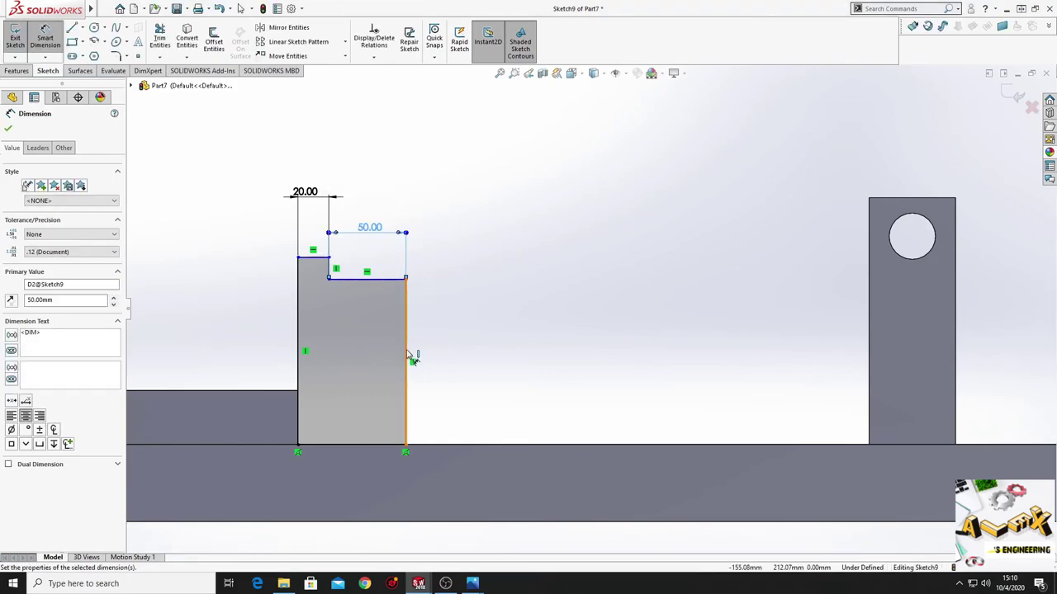
# - Dimension the profile's right side height to 85 mm and the step height to 60 mm
pyautogui.click(406, 359)
pyautogui.click(476, 368)
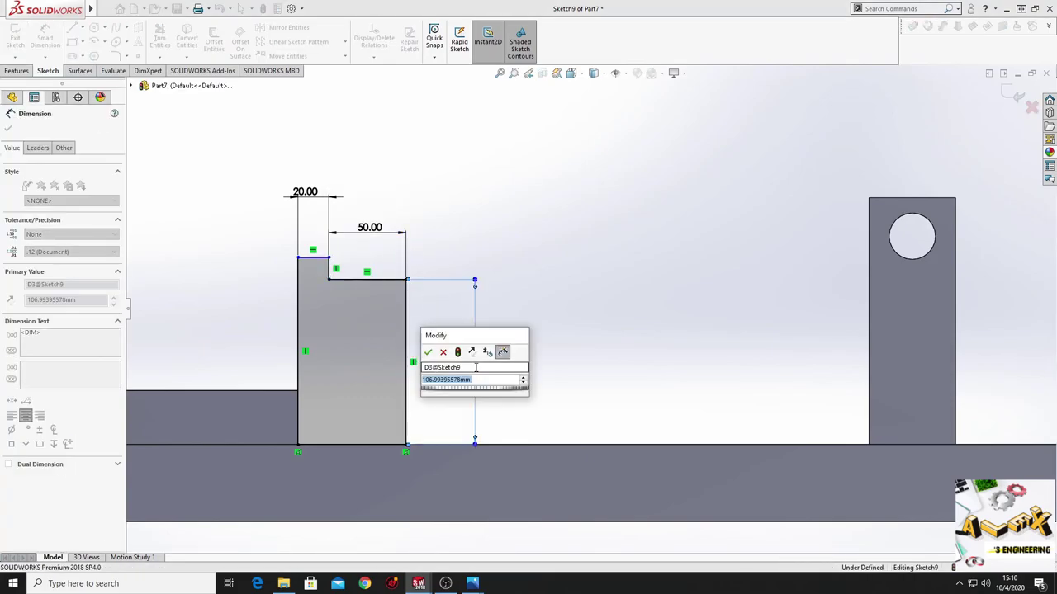
pyautogui.write('85')
pyautogui.press('Return')
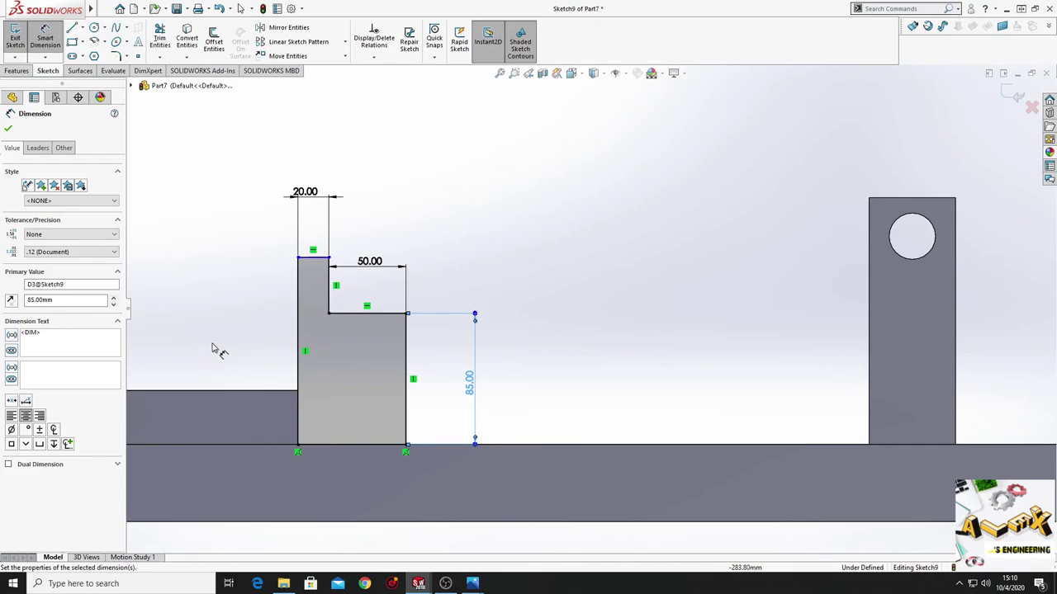
pyautogui.click(299, 289)
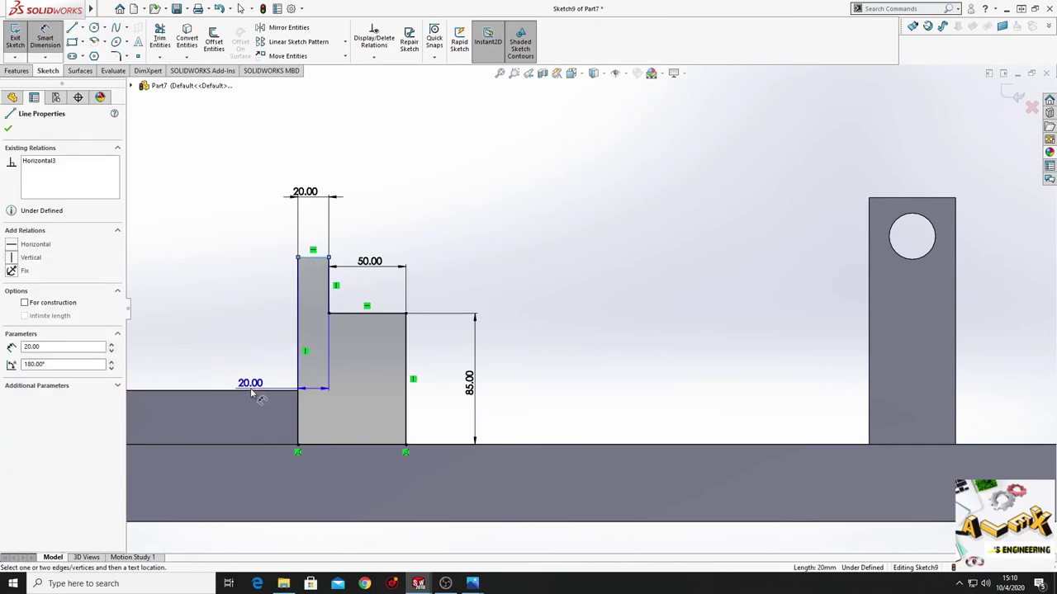
pyautogui.click(252, 390)
pyautogui.click(260, 366)
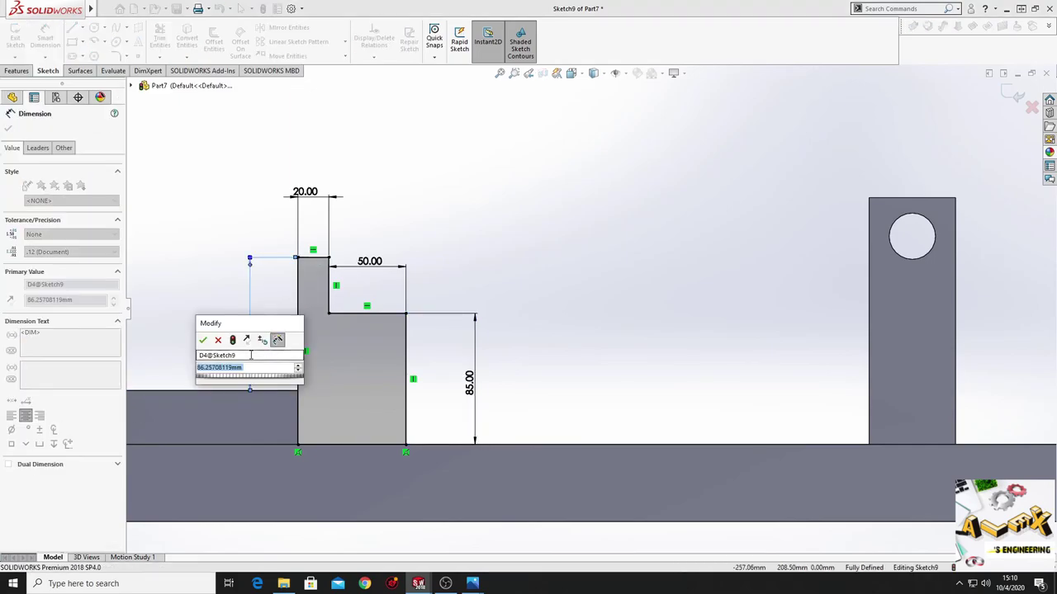
pyautogui.press('Return')
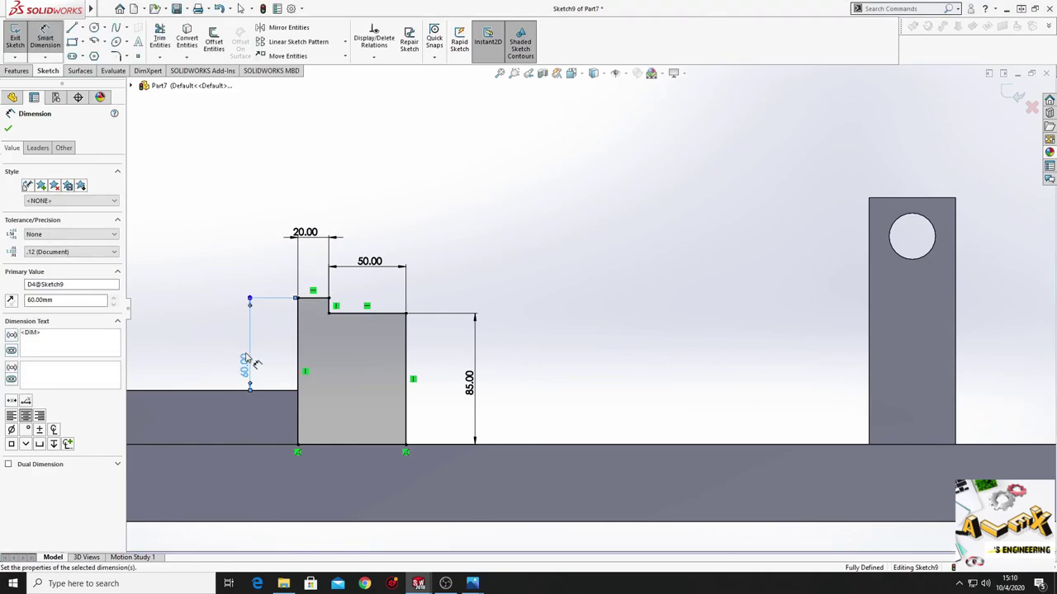
pyautogui.click(9, 131)
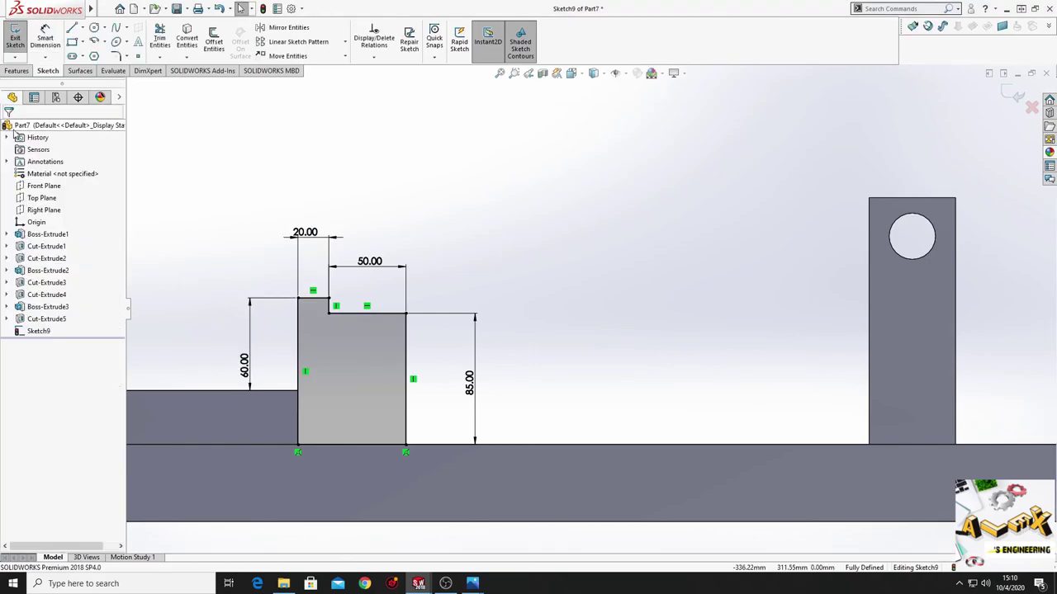
pyautogui.click(18, 73)
# - Extrude the stepped profile in the flipped direction Up To Surface, ending at the raised block's face
pyautogui.click(20, 41)
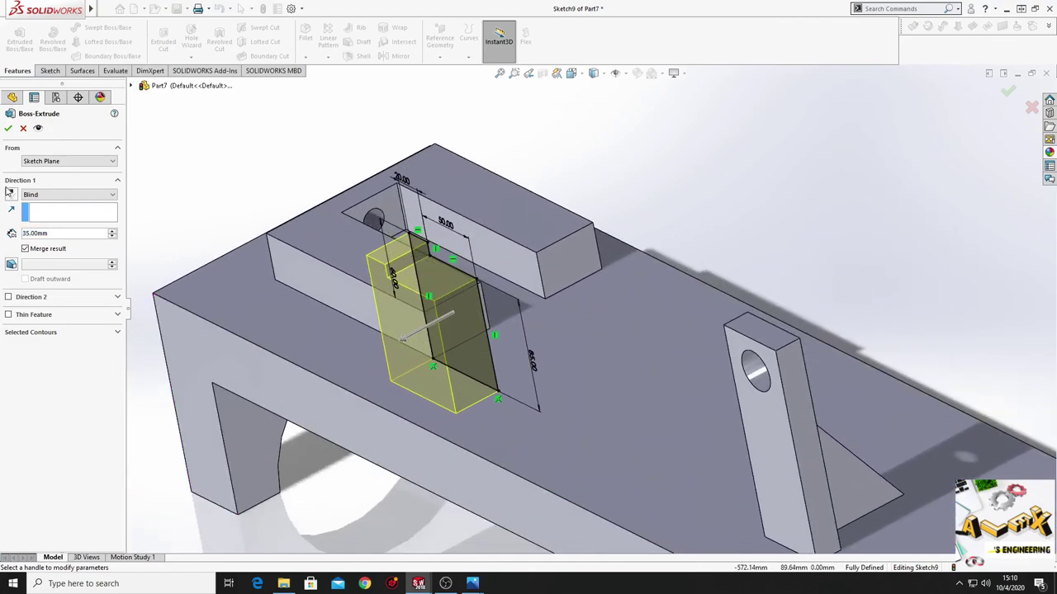
pyautogui.click(11, 195)
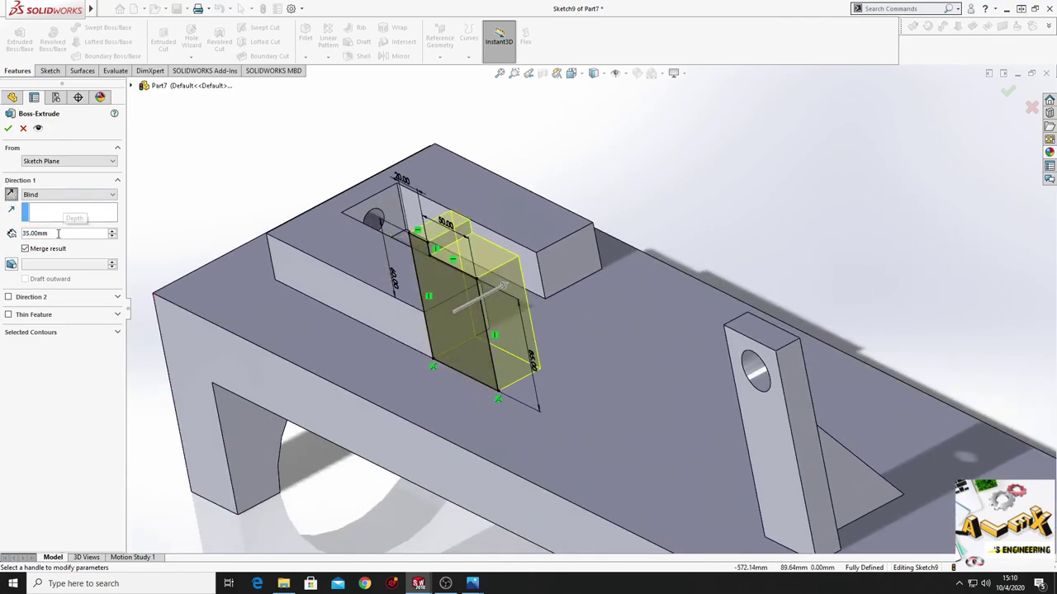
pyautogui.click(58, 195)
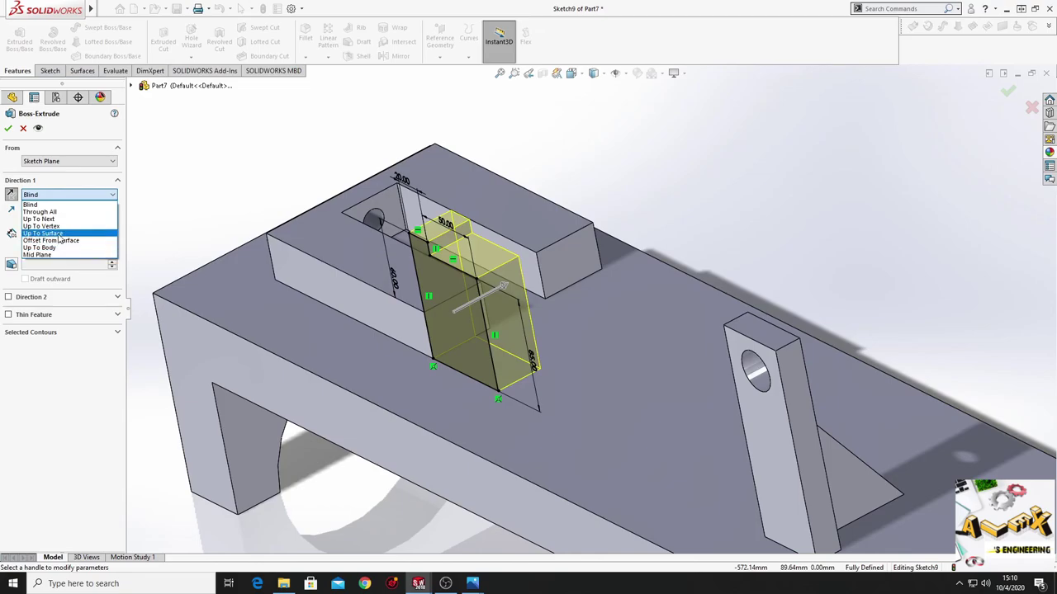
pyautogui.click(60, 236)
pyautogui.moveTo(331, 289); pyautogui.dragTo(523, 263, button='middle')
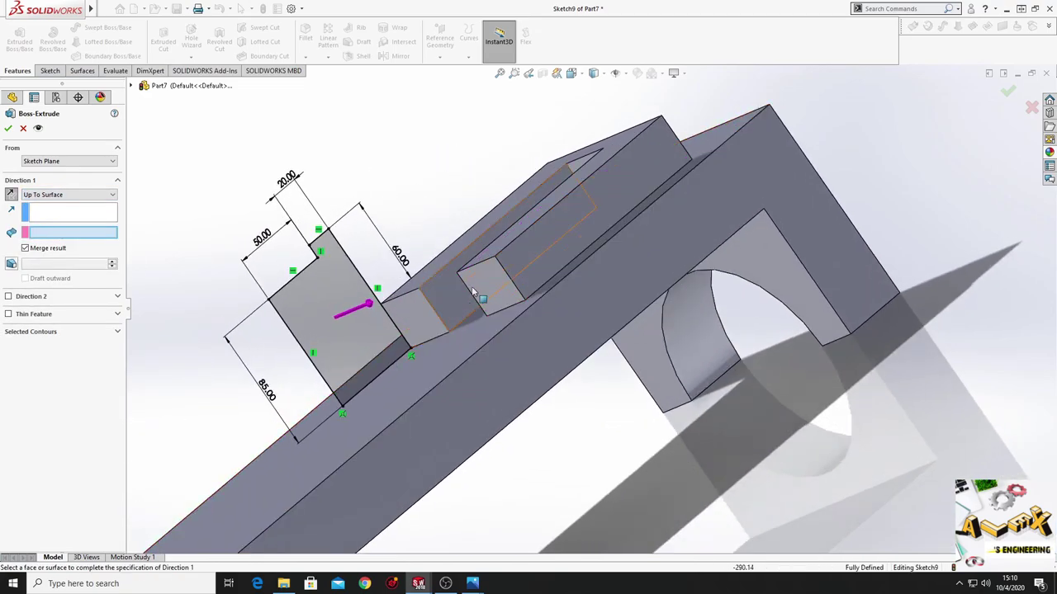
pyautogui.click(523, 263)
pyautogui.click(8, 128)
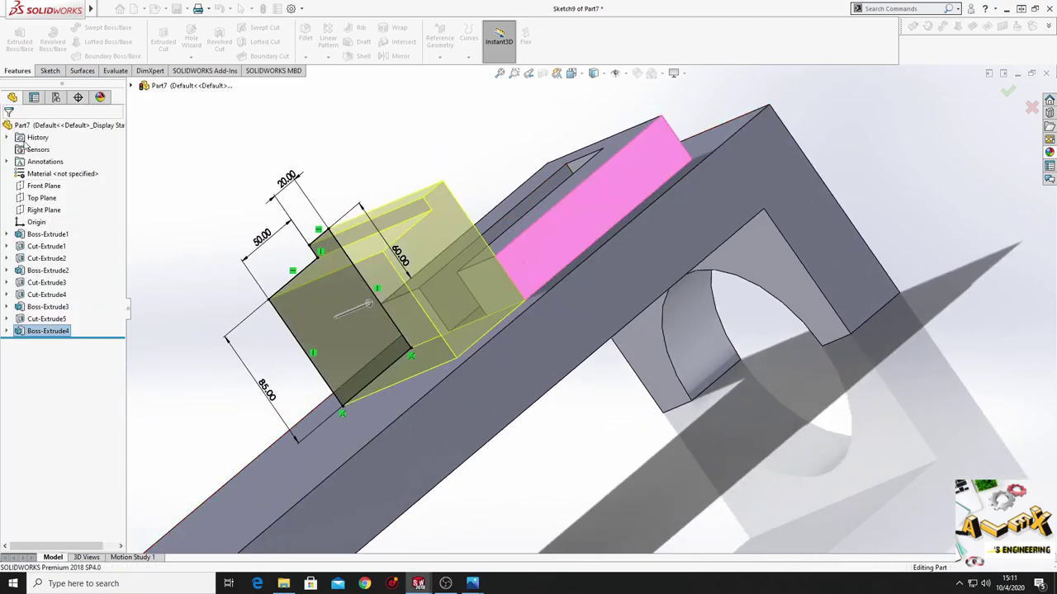
pyautogui.moveTo(346, 338)
pyautogui.mouseDown(button='middle')
pyautogui.moveTo(347, 347)
pyautogui.moveTo(529, 316)
pyautogui.moveTo(581, 273)
pyautogui.moveTo(597, 294)
pyautogui.moveTo(595, 314)
pyautogui.moveTo(444, 412)
pyautogui.moveTo(444, 315)
pyautogui.moveTo(518, 356)
pyautogui.moveTo(501, 455)
pyautogui.moveTo(397, 402)
pyautogui.moveTo(344, 321)
pyautogui.mouseUp(button='middle')
# - Edit the whole body's appearance, setting its colour to dark grey (RGB 64)
pyautogui.rightClick(336, 312)
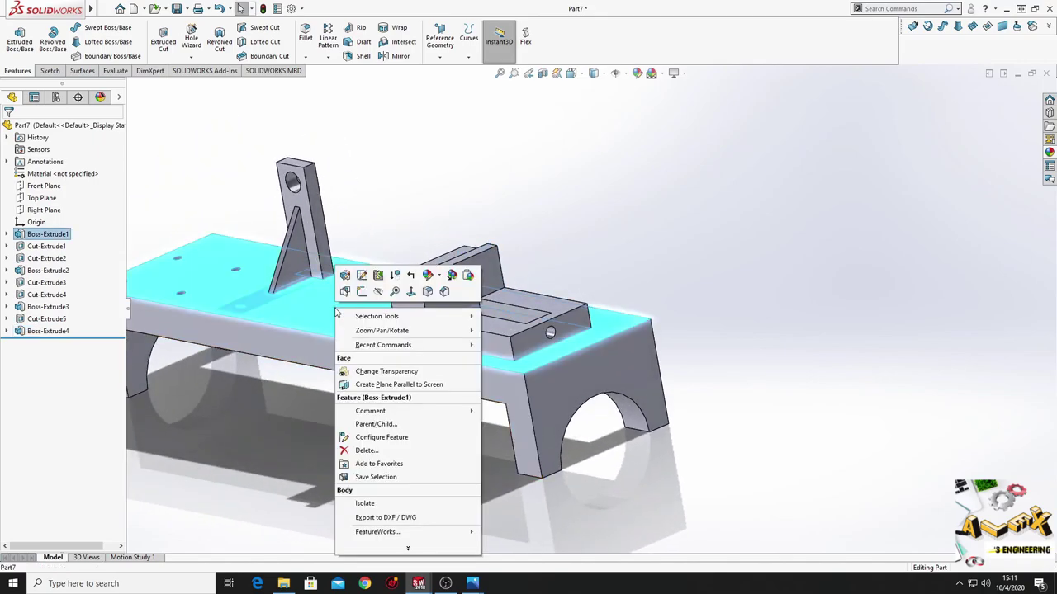
pyautogui.click(428, 279)
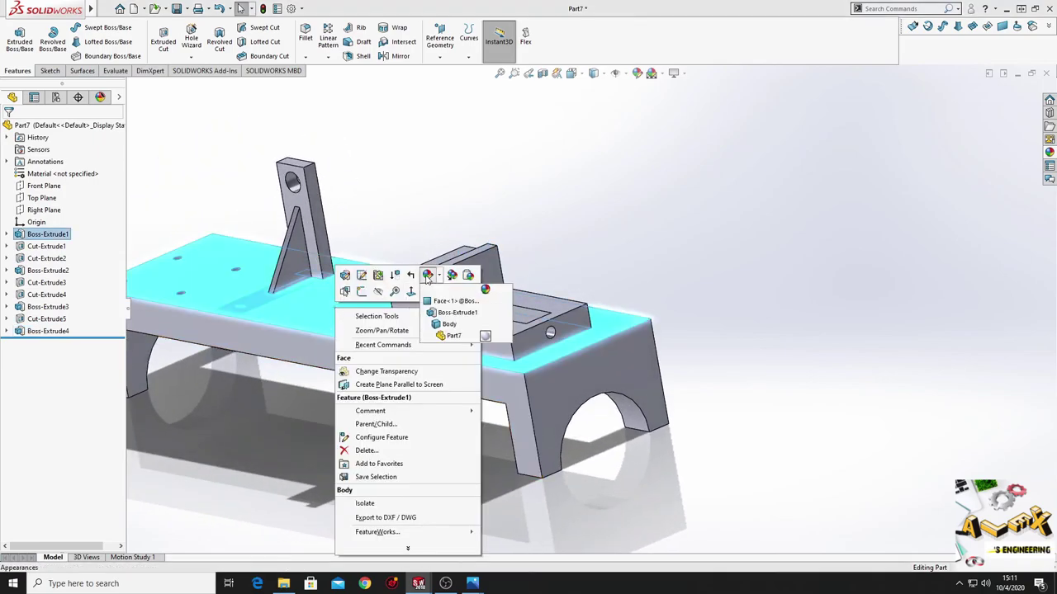
pyautogui.click(449, 330)
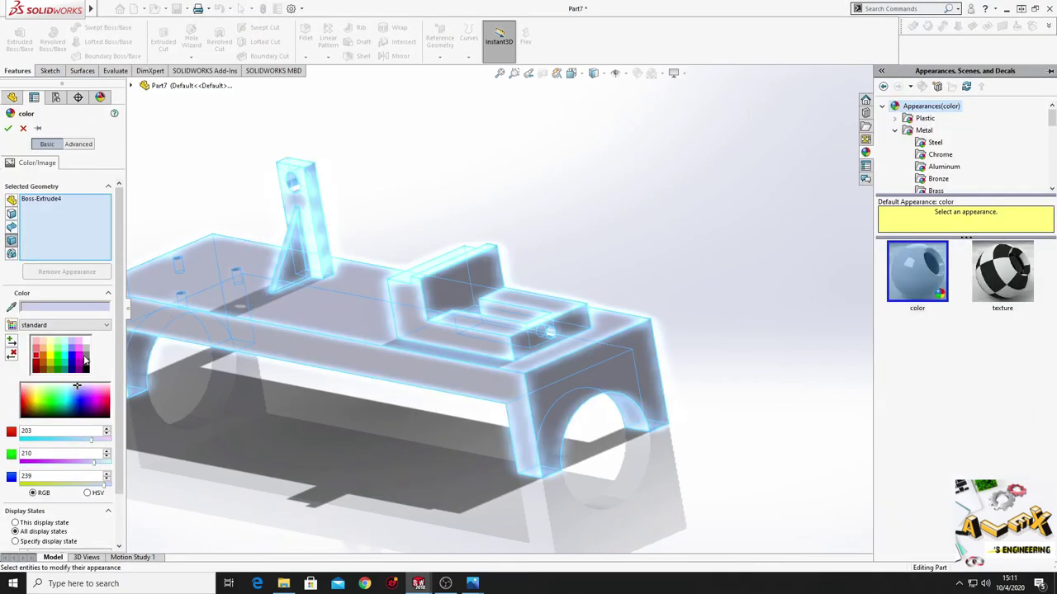
pyautogui.click(85, 360)
pyautogui.click(85, 366)
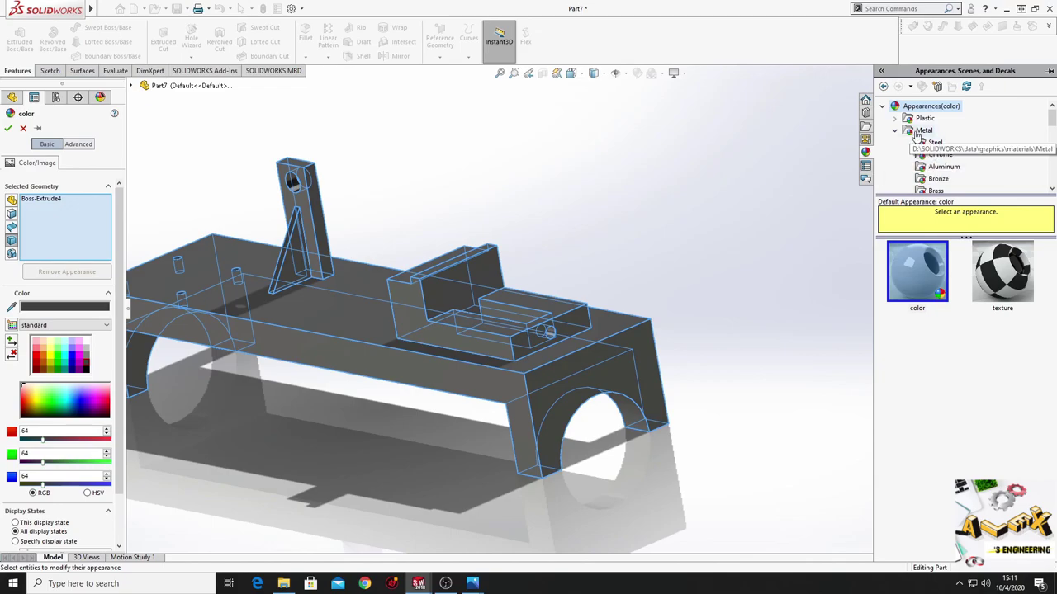
# - Apply the machined steel appearance from Metal > Steel to the part
pyautogui.click(928, 144)
pyautogui.scroll(-3, 934, 336)
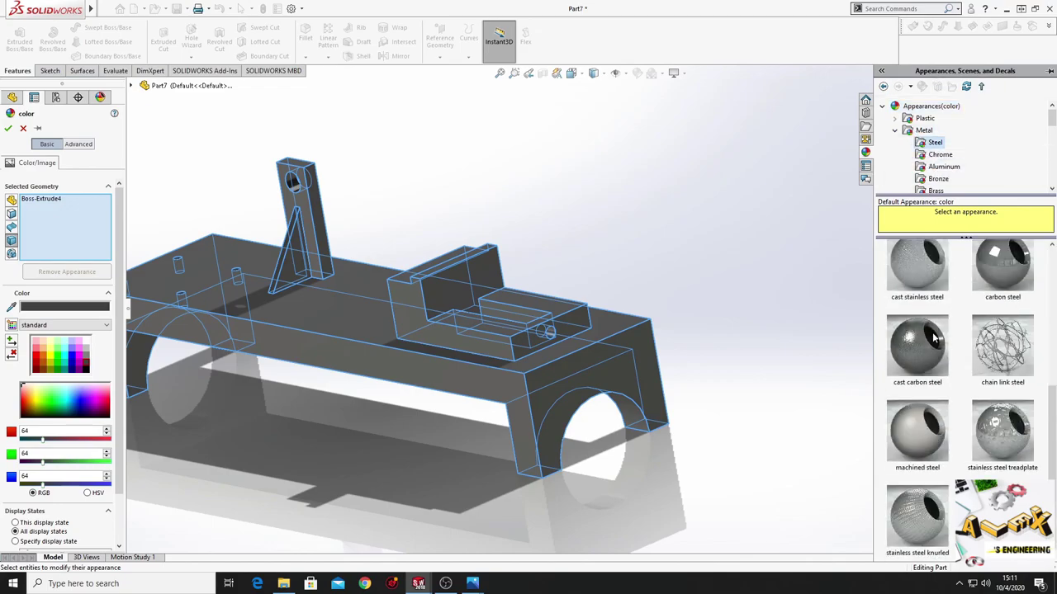
pyautogui.moveTo(917, 418)
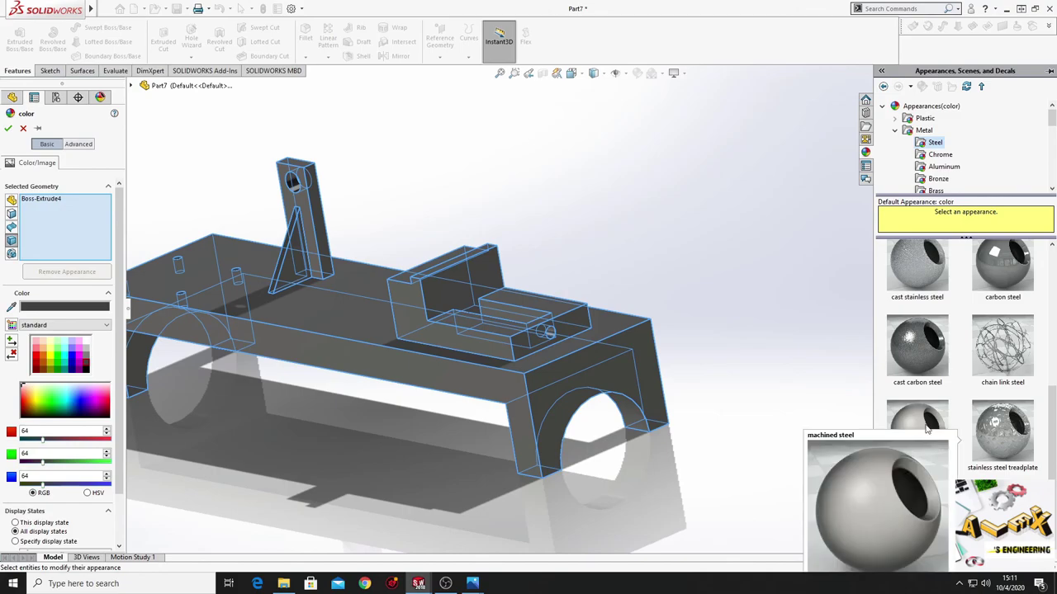
pyautogui.moveTo(923, 421); pyautogui.dragTo(359, 306)
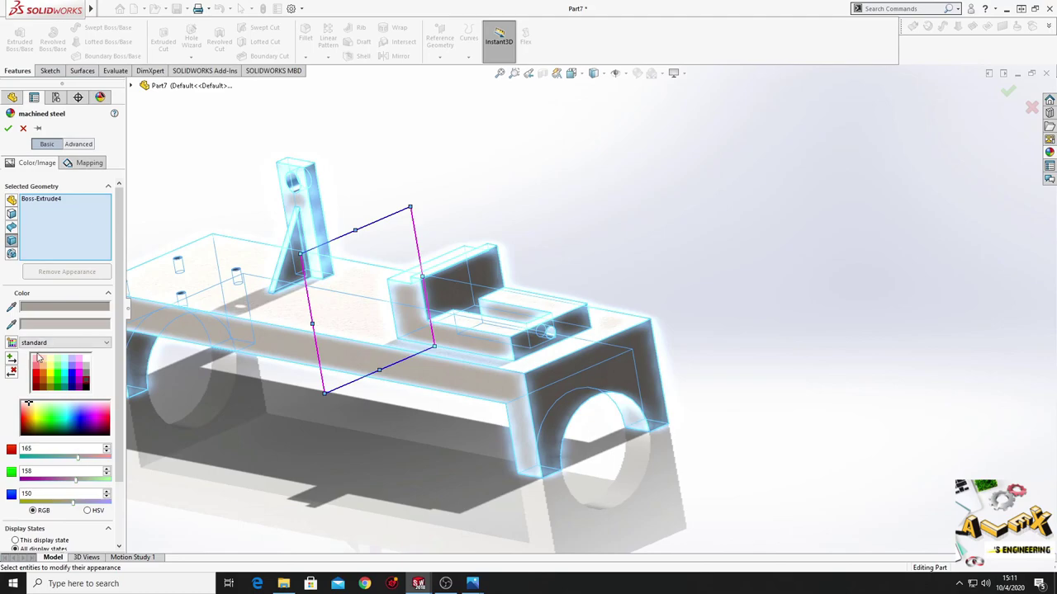
pyautogui.click(8, 129)
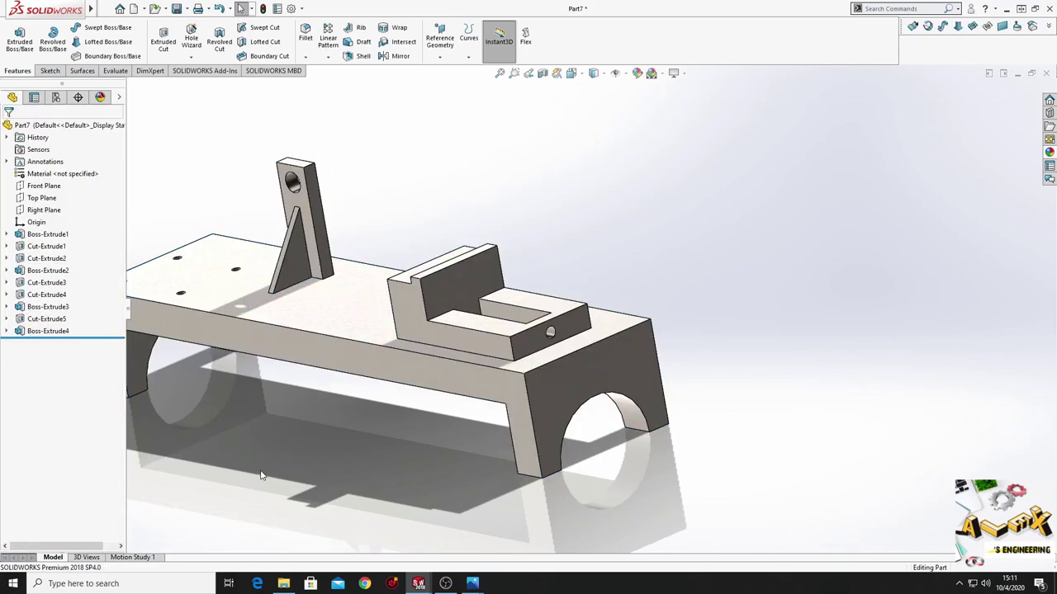
pyautogui.moveTo(261, 476)
pyautogui.mouseDown(button='middle')
pyautogui.moveTo(441, 477)
pyautogui.moveTo(369, 456)
pyautogui.mouseUp(button='middle')
pyautogui.scroll(3, 314, 477)
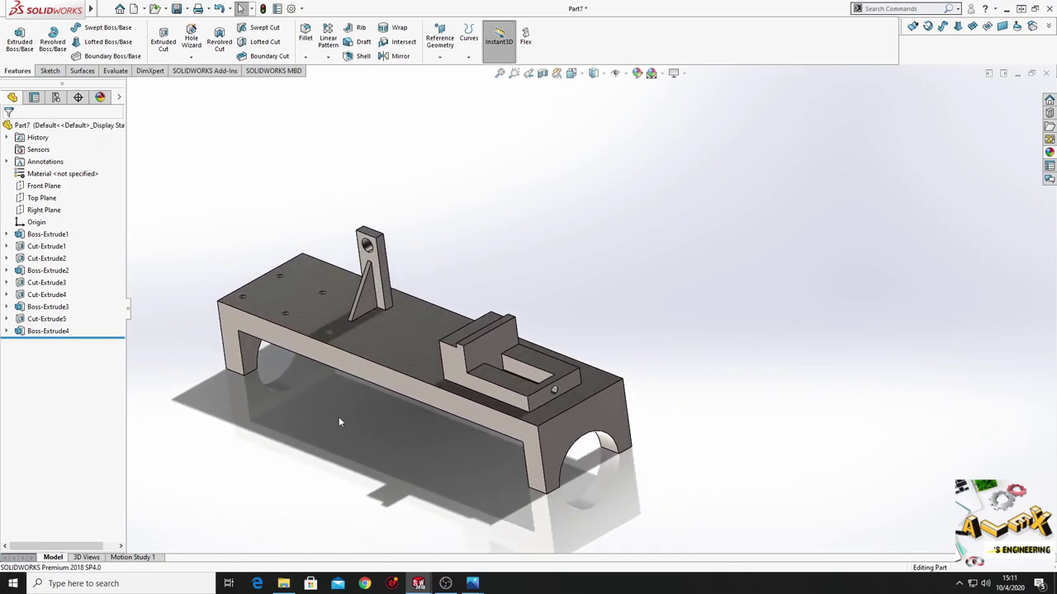
# - Inspect the part from another angle and bring up the Save As dialog
pyautogui.moveTo(340, 419)
pyautogui.mouseDown(button='middle')
pyautogui.moveTo(436, 400)
pyautogui.moveTo(253, 401)
pyautogui.moveTo(395, 339)
pyautogui.mouseUp(button='middle')
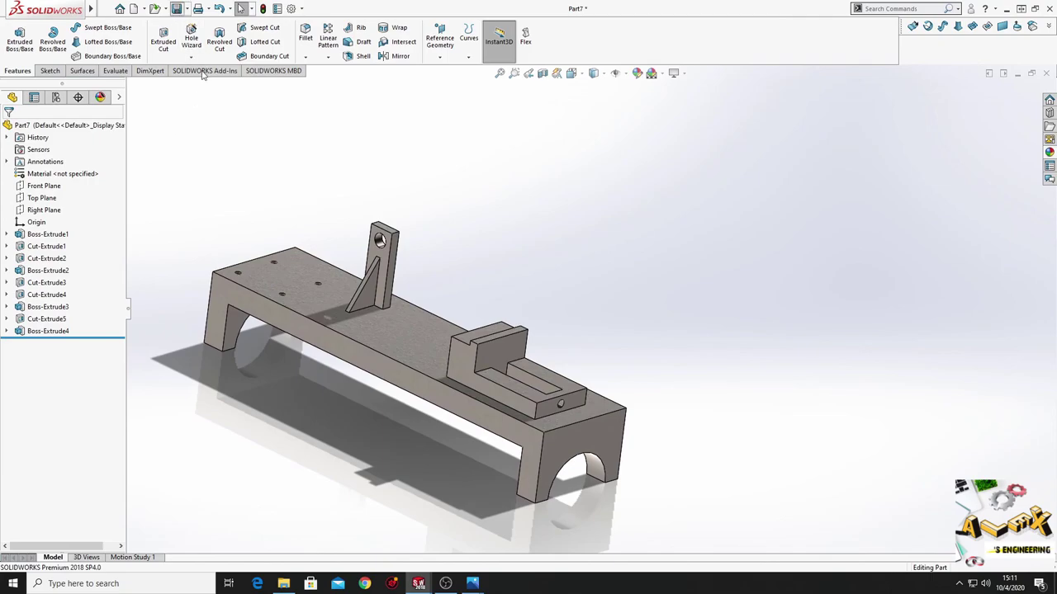
pyautogui.hotkey('ctrl', 's')
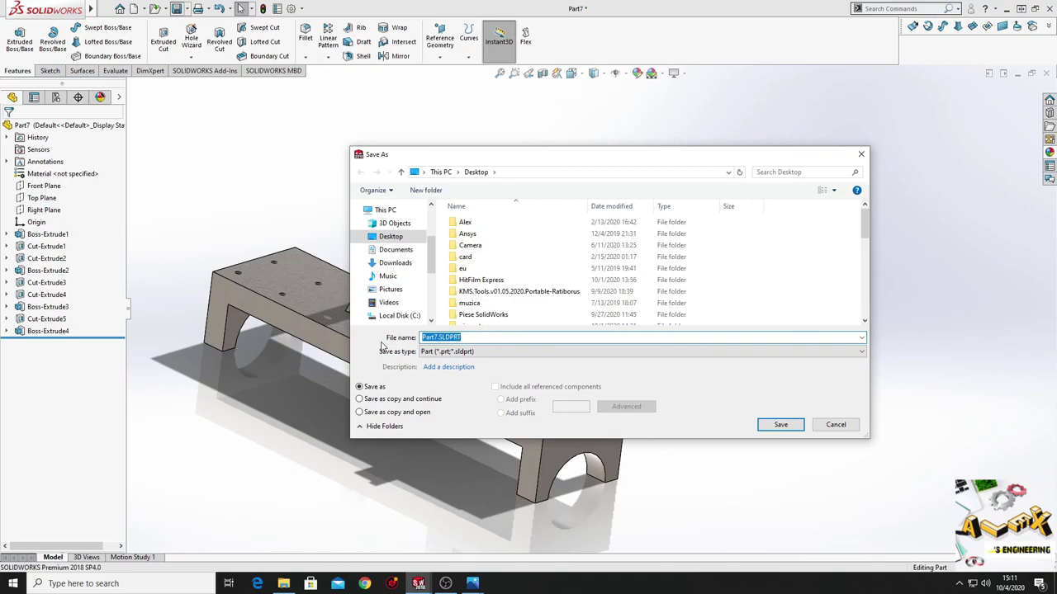
# - Save the part on the Desktop as Base1.SLDPRT, declining to overwrite Base.SLDPRT
pyautogui.write('B')
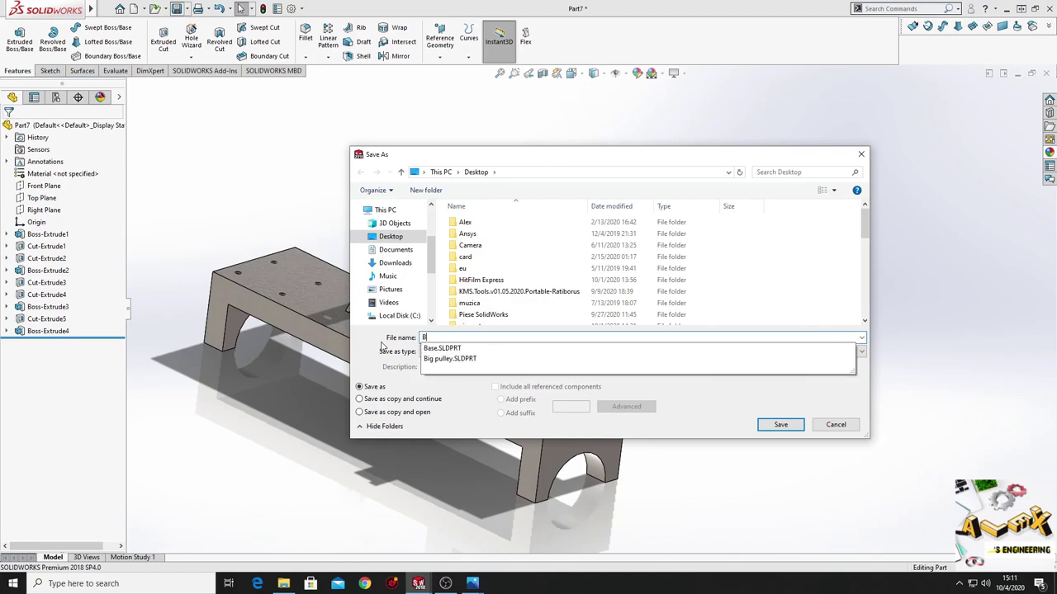
pyautogui.write('ase')
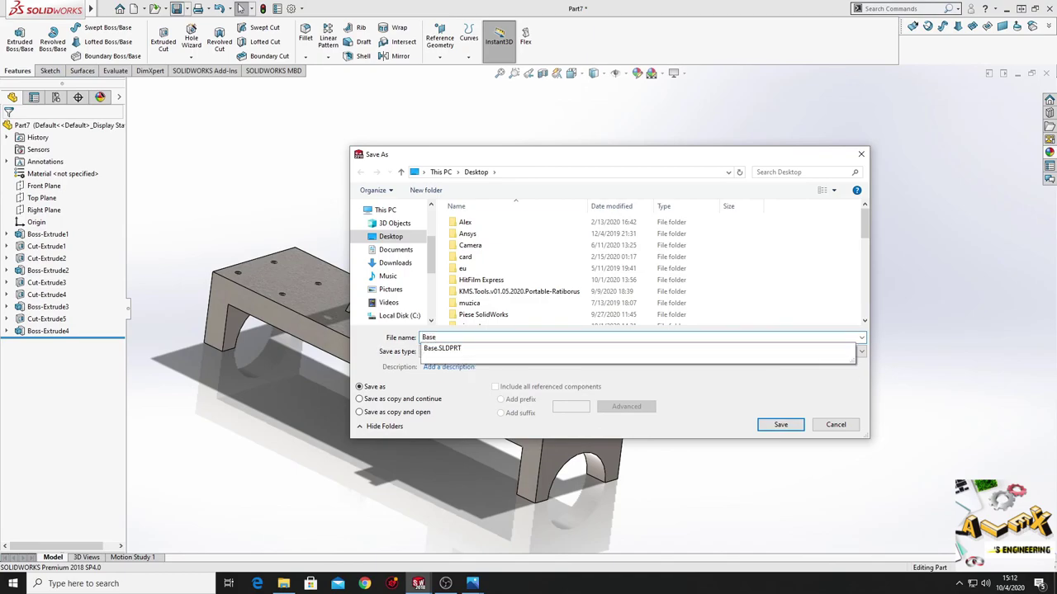
pyautogui.click(395, 239)
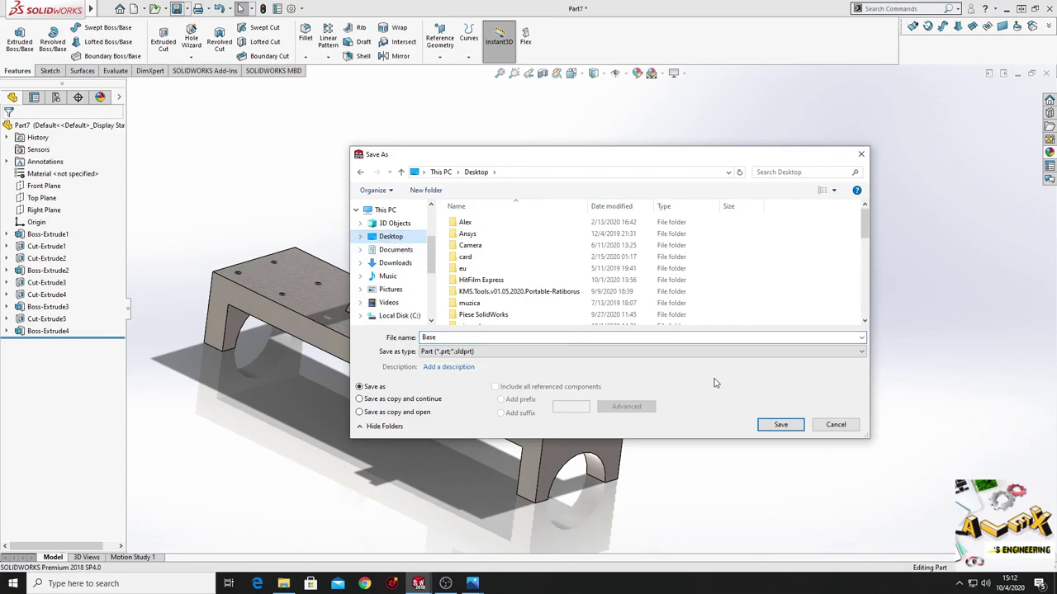
pyautogui.click(781, 426)
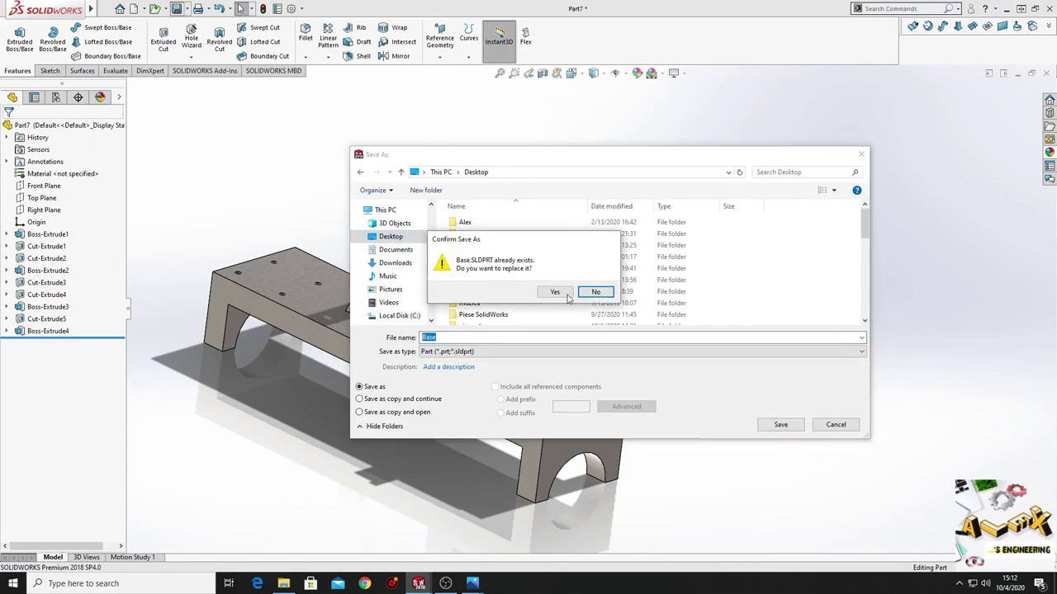
pyautogui.click(595, 293)
pyautogui.write('1')
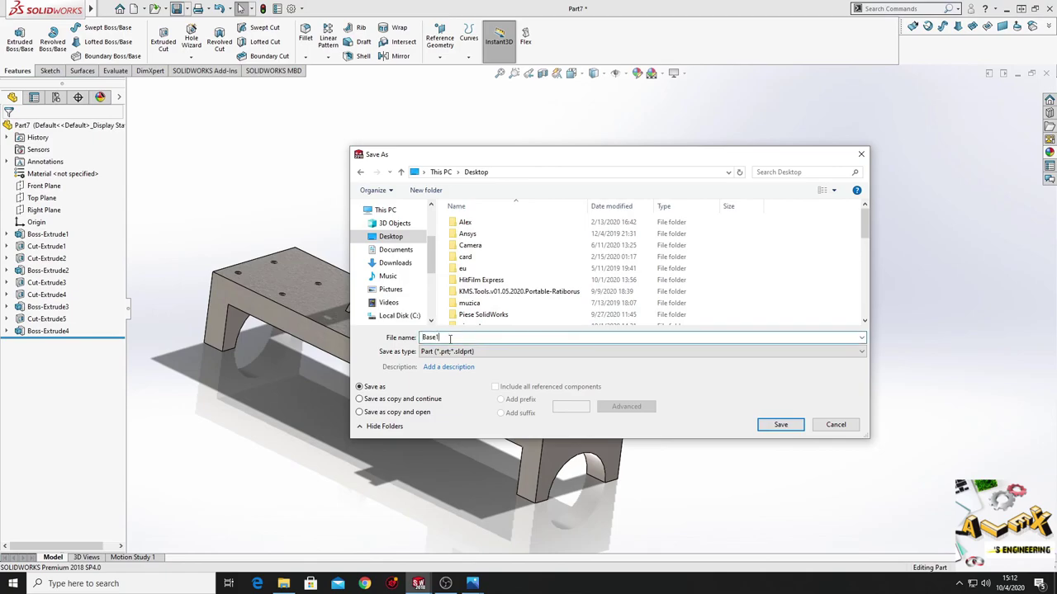
pyautogui.click(780, 426)
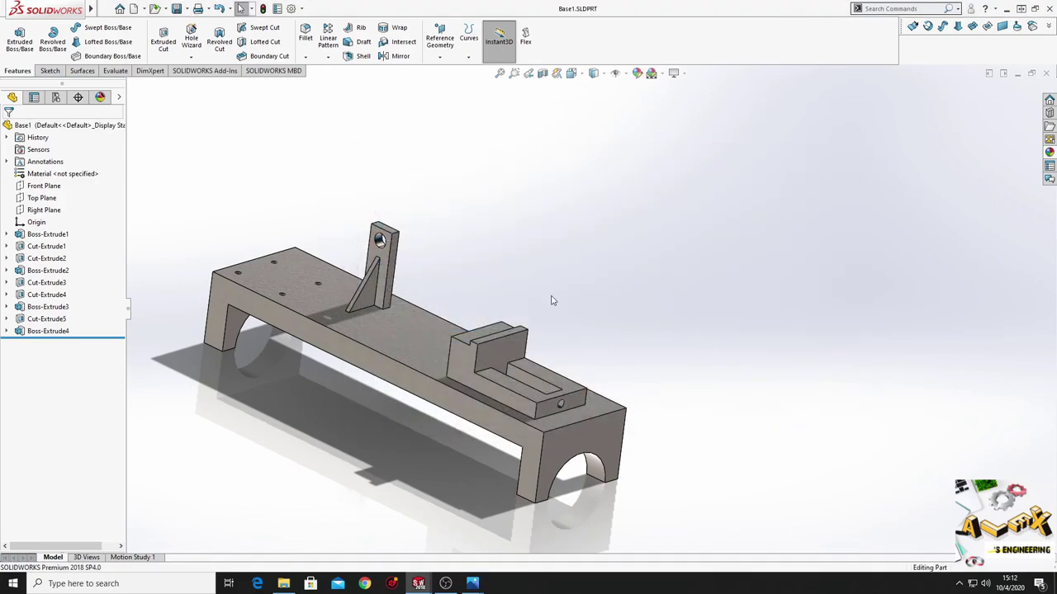
pyautogui.moveTo(318, 410)
pyautogui.mouseDown(button='middle')
pyautogui.moveTo(260, 396)
pyautogui.moveTo(423, 441)
pyautogui.mouseUp(button='middle')
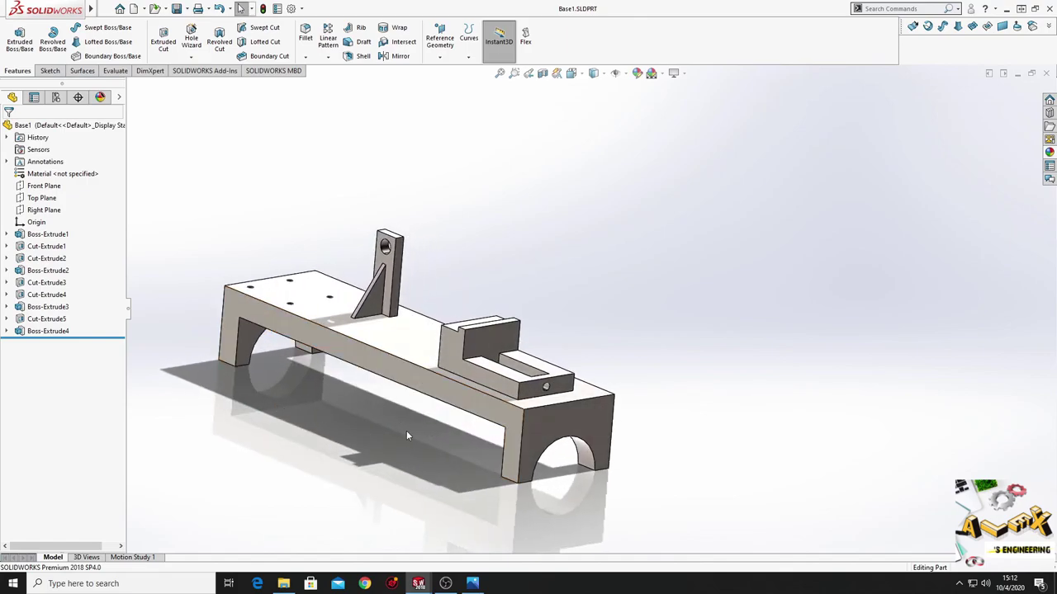
pyautogui.moveTo(406, 436)
pyautogui.mouseDown(button='middle')
pyautogui.moveTo(331, 444)
pyautogui.moveTo(421, 410)
pyautogui.mouseUp(button='middle')
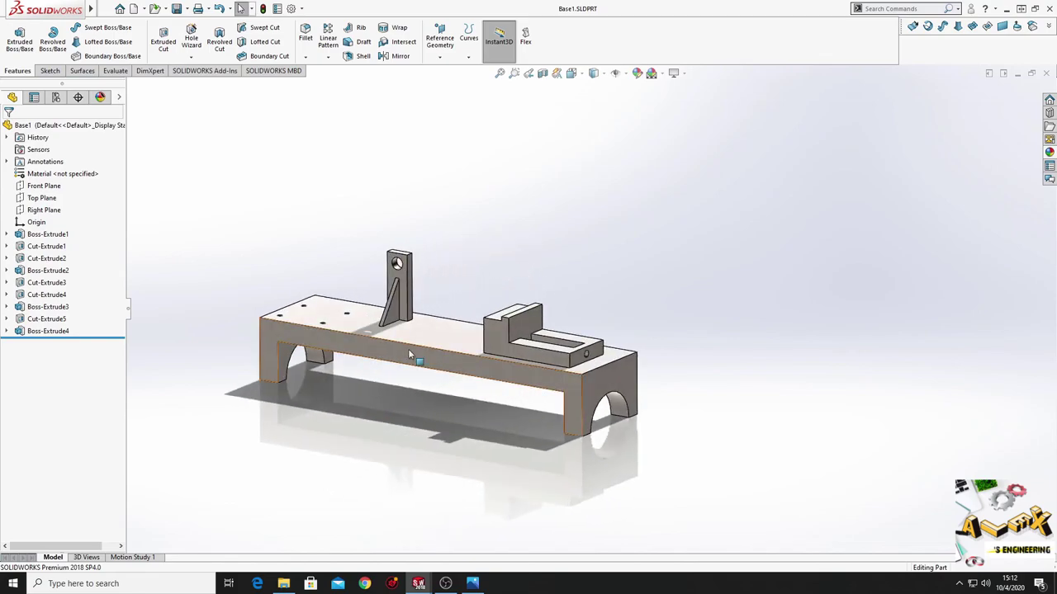
pyautogui.moveTo(359, 378); pyautogui.dragTo(269, 420, button='middle')
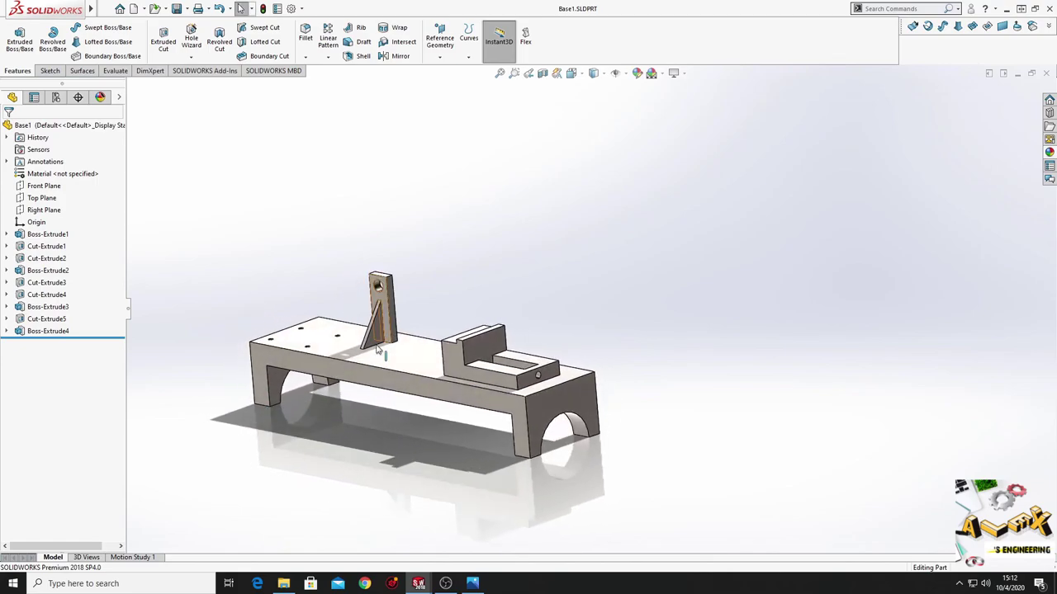
pyautogui.moveTo(376, 405)
pyautogui.mouseDown(button='middle')
pyautogui.moveTo(337, 476)
pyautogui.moveTo(335, 449)
pyautogui.moveTo(420, 405)
pyautogui.moveTo(437, 427)
pyautogui.moveTo(536, 432)
pyautogui.moveTo(563, 445)
pyautogui.moveTo(459, 417)
pyautogui.moveTo(358, 483)
pyautogui.mouseUp(button='middle')
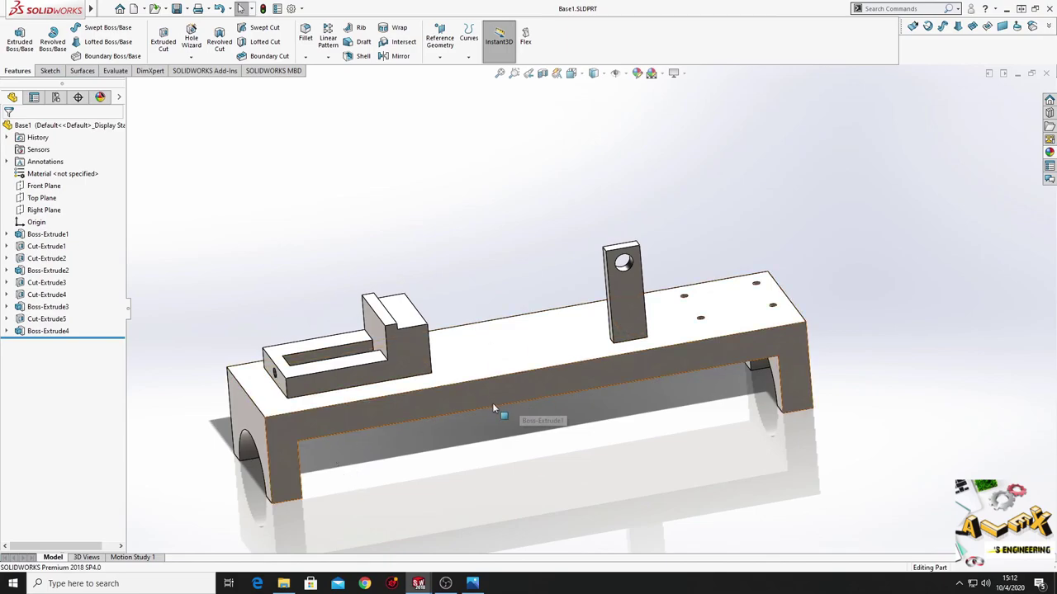
pyautogui.moveTo(492, 403); pyautogui.dragTo(504, 396, button='middle')
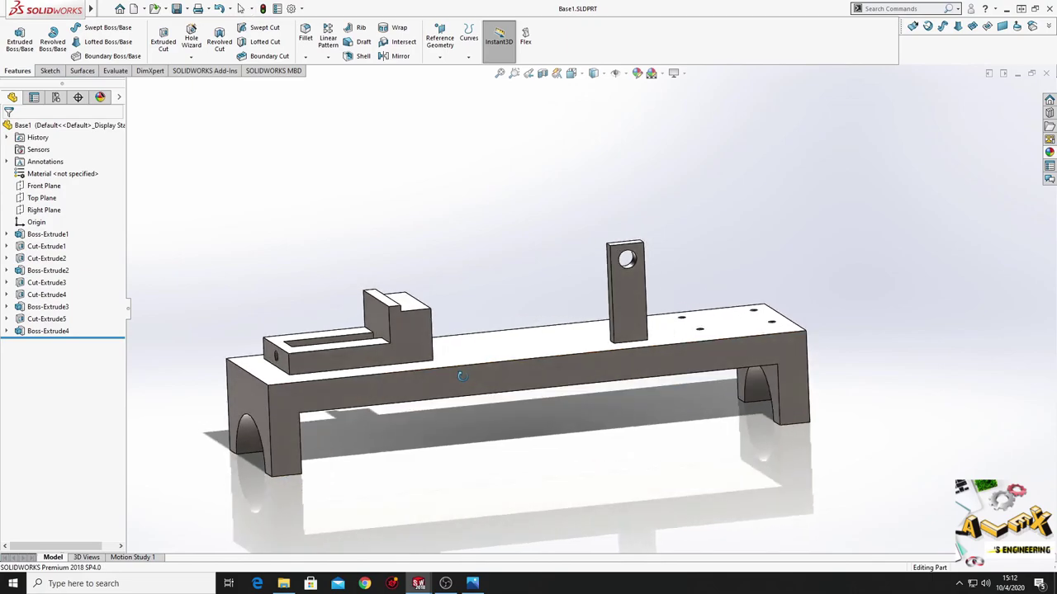
pyautogui.moveTo(473, 398)
pyautogui.mouseDown(button='middle')
pyautogui.moveTo(651, 460)
pyautogui.moveTo(622, 489)
pyautogui.mouseUp(button='middle')
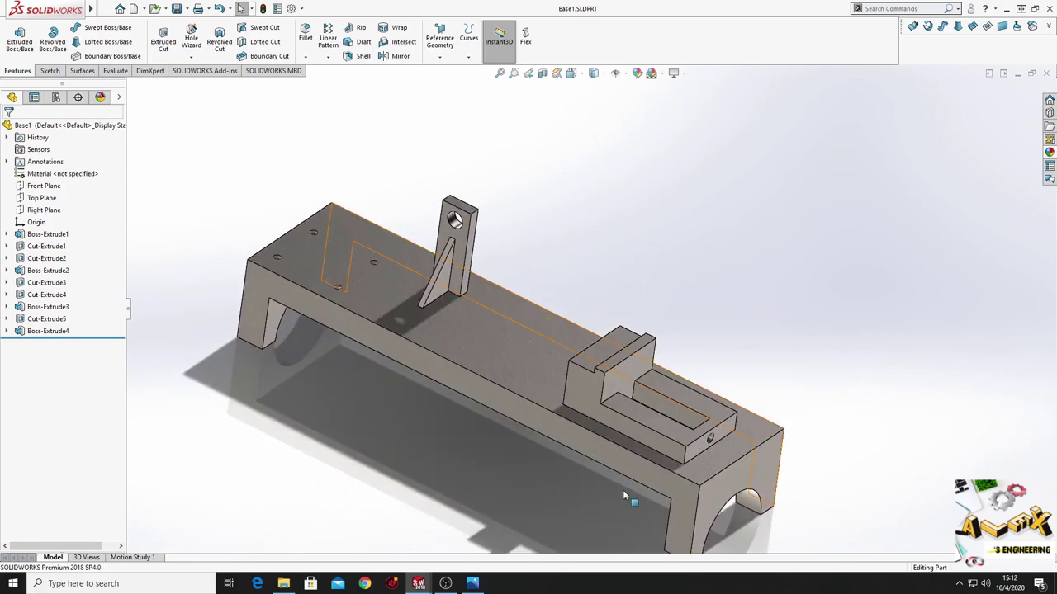